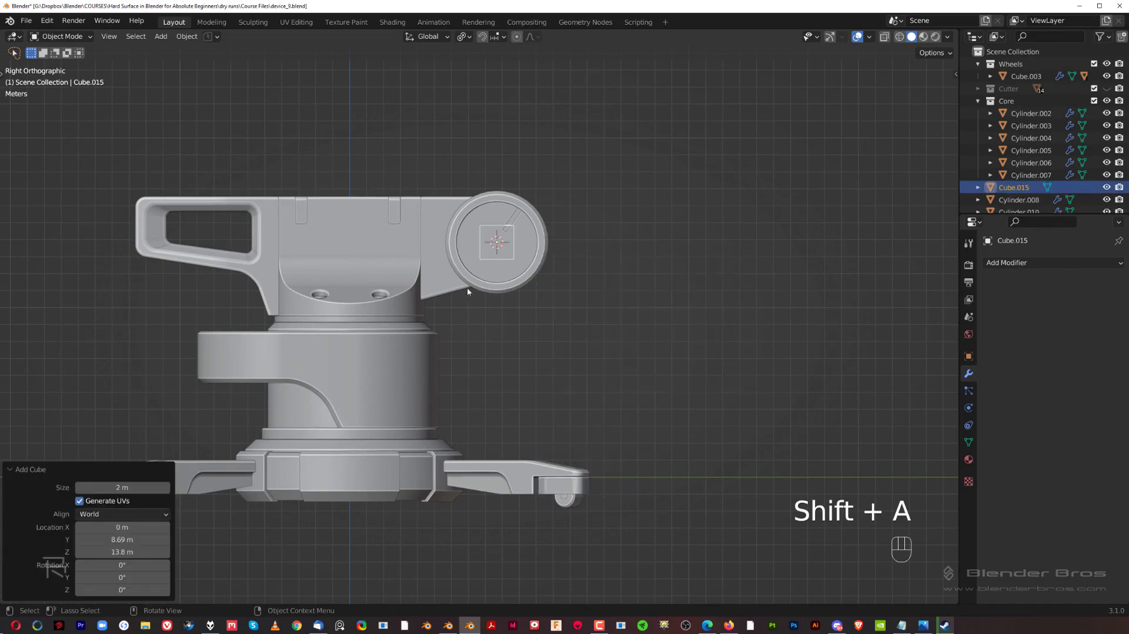
Scale the new cube at the arm's round joint uniformly by about 2.03
{"action": "scroll", "coordinate": [517, 259], "scroll_direction": "up", "scroll_amount": 2}
{"action": "middle_click_drag", "start_coordinate": [544, 266], "coordinate": [524, 356], "text": "shift"}
{"action": "mouse_move", "coordinate": [529, 294]}
{"action": "middle_mouse_down"}
{"action": "mouse_move", "coordinate": [571, 315]}
{"action": "mouse_move", "coordinate": [537, 304]}
{"action": "middle_mouse_up"}
{"action": "key", "text": "grave"}
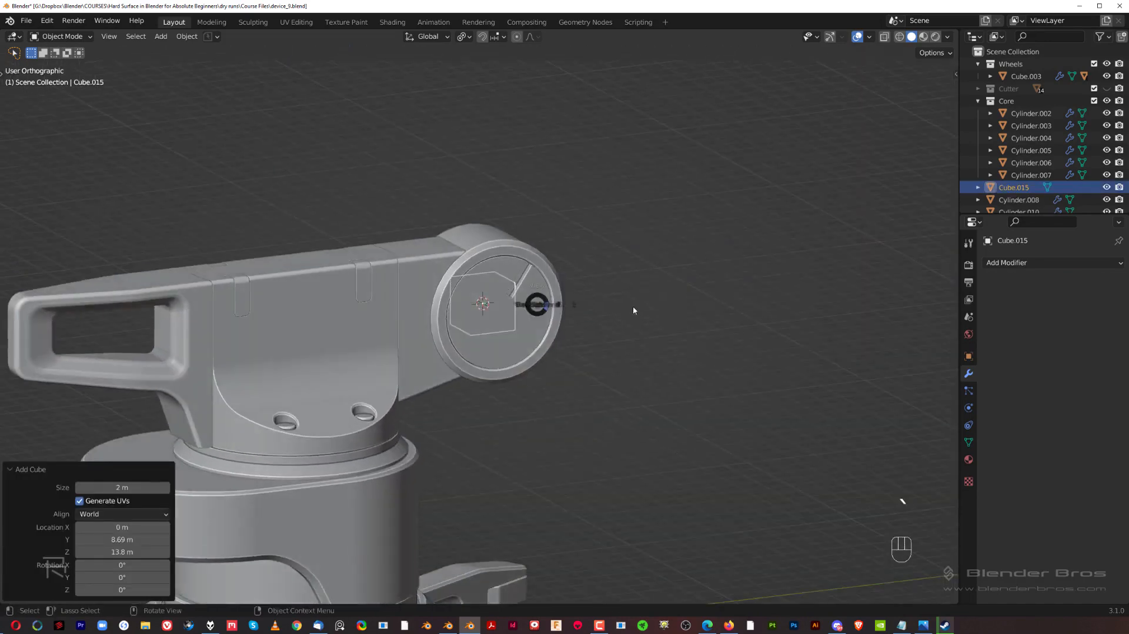
{"action": "scroll", "coordinate": [599, 291], "scroll_direction": "up", "scroll_amount": 2}
{"action": "middle_click_drag", "start_coordinate": [599, 291], "coordinate": [488, 182]}
{"action": "key", "text": "grave"}
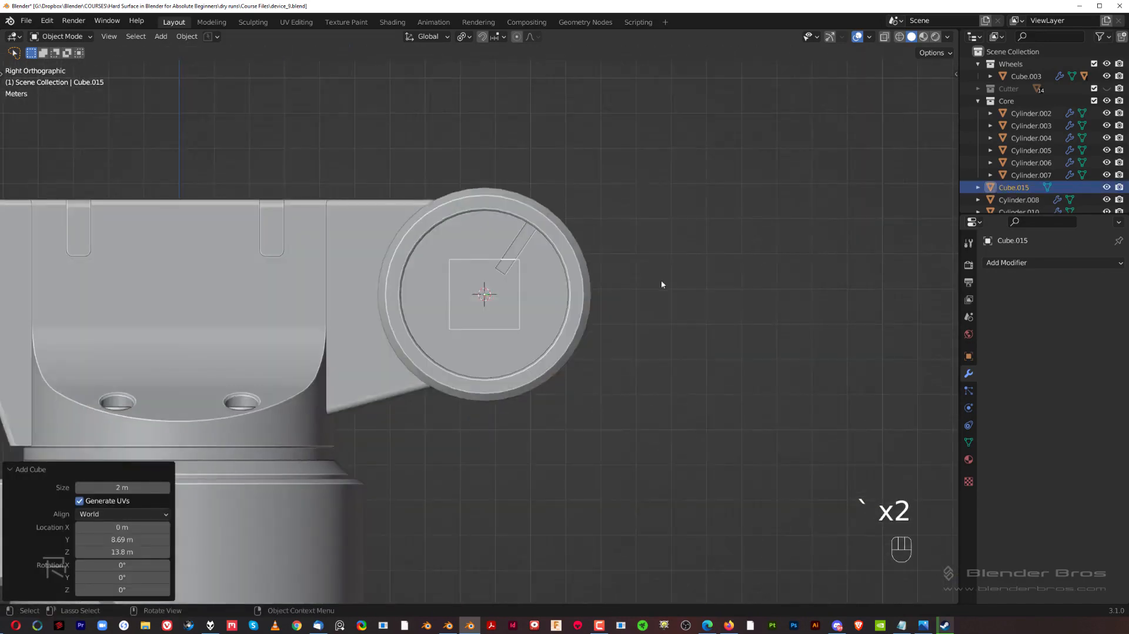
{"action": "scroll", "coordinate": [659, 287], "scroll_direction": "down", "scroll_amount": 2}
{"action": "key", "text": "s"}
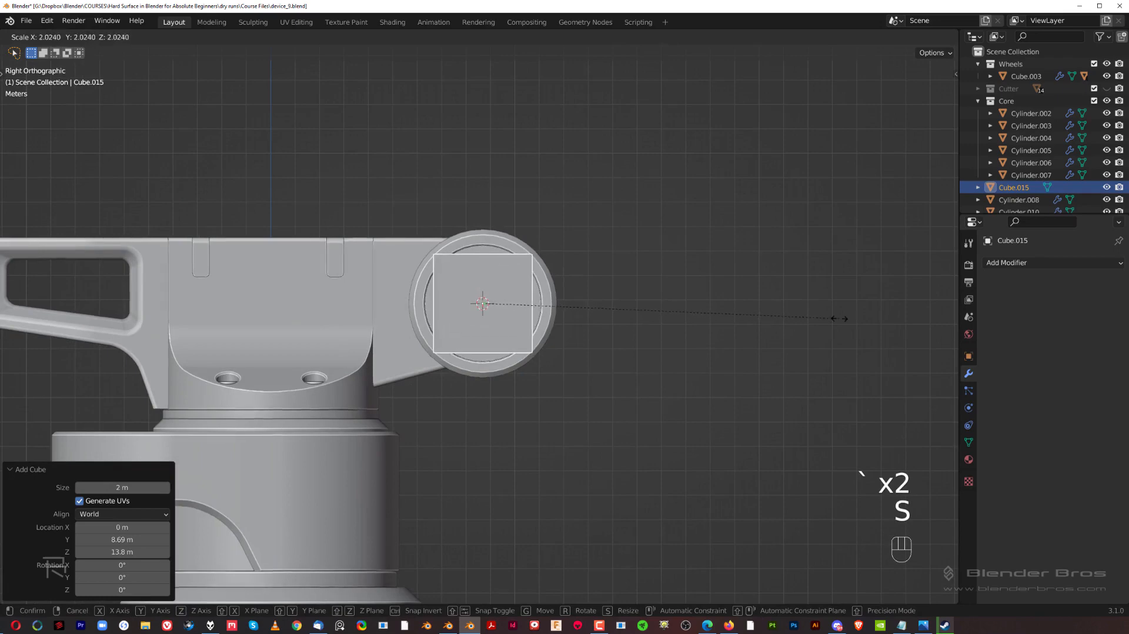
{"action": "left_click", "coordinate": [837, 317]}
Scale the cube by about 0.65 along X and about 2.34 along Z
{"action": "middle_click_drag", "start_coordinate": [575, 297], "coordinate": [756, 345]}
{"action": "key", "text": "s"}
{"action": "key", "text": "x"}
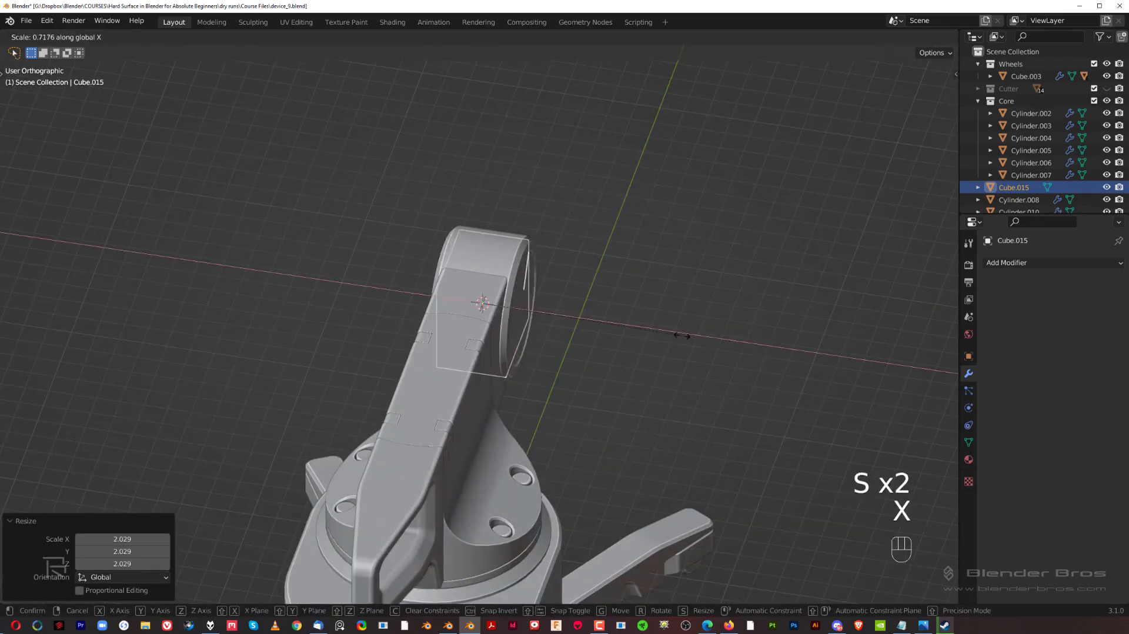
{"action": "left_click", "coordinate": [663, 334]}
{"action": "key", "text": "grave"}
{"action": "key", "text": "s"}
{"action": "key", "text": "z"}
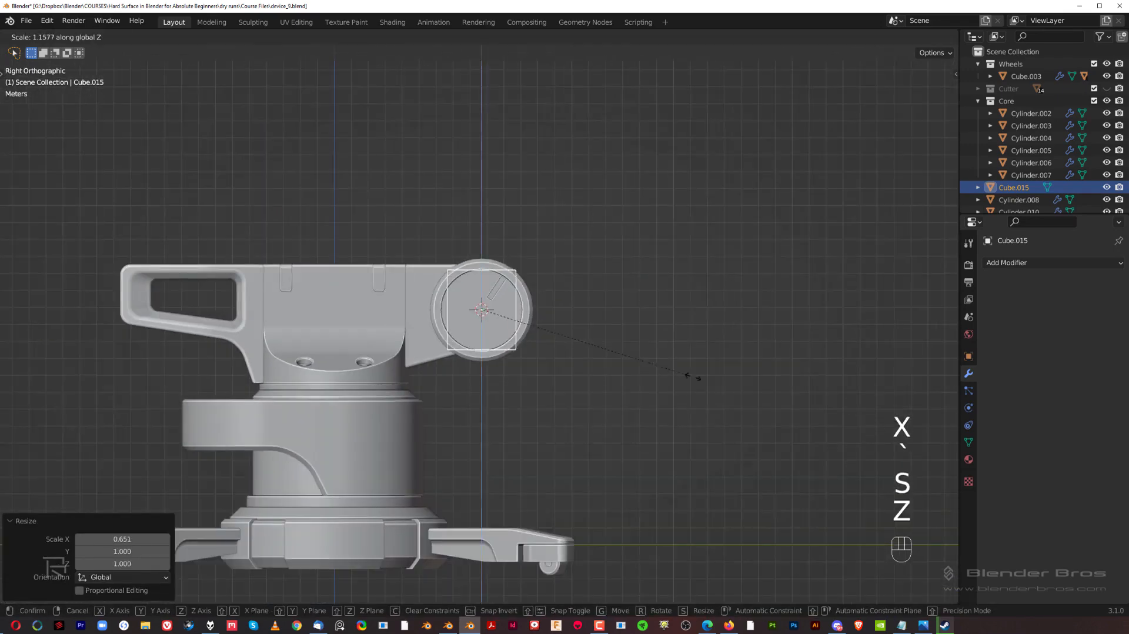
{"action": "left_click", "coordinate": [896, 418]}
Narrow the block inside the round joint by scaling it about 0.79 along X
{"action": "middle_click_drag", "start_coordinate": [678, 295], "coordinate": [759, 369]}
{"action": "key", "text": "s"}
{"action": "key", "text": "x"}
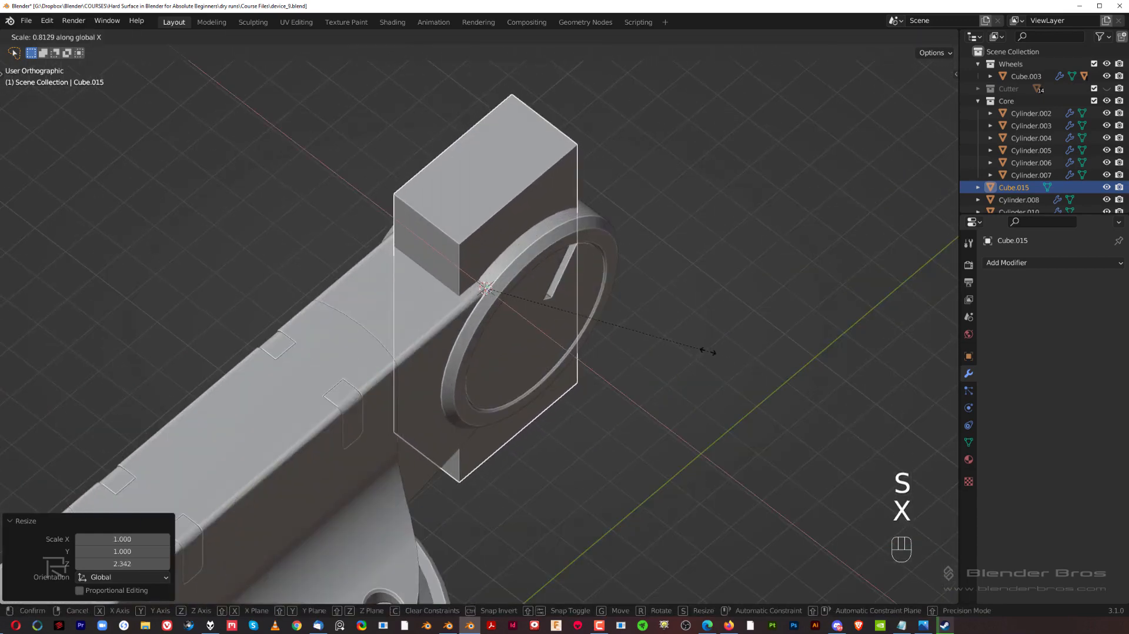
{"action": "left_click", "coordinate": [703, 348]}
Move the block's outer end face about 13.6 m along Y to stretch it away from the joint
{"action": "scroll", "coordinate": [765, 340], "scroll_direction": "down", "scroll_amount": 1}
{"action": "key", "text": "grave"}
{"action": "scroll", "coordinate": [678, 340], "scroll_direction": "down", "scroll_amount": 5}
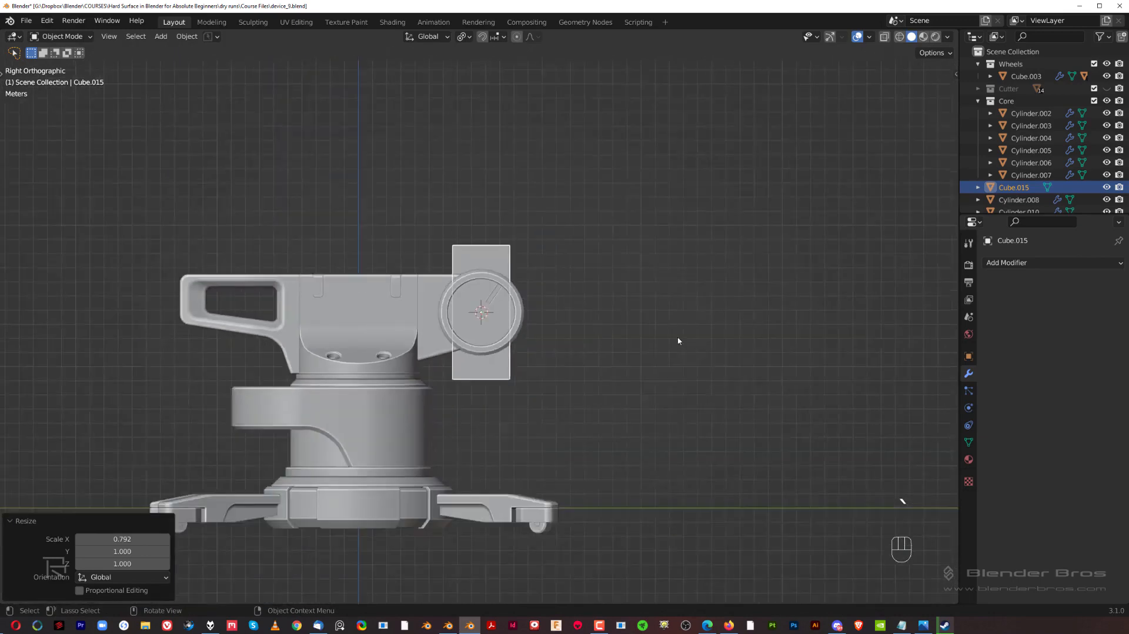
{"action": "middle_click_drag", "start_coordinate": [678, 340], "coordinate": [542, 320]}
{"action": "key", "text": "Tab"}
{"action": "key", "text": "grave"}
{"action": "left_click", "coordinate": [665, 299]}
{"action": "key", "text": "g"}
{"action": "key", "text": "y"}
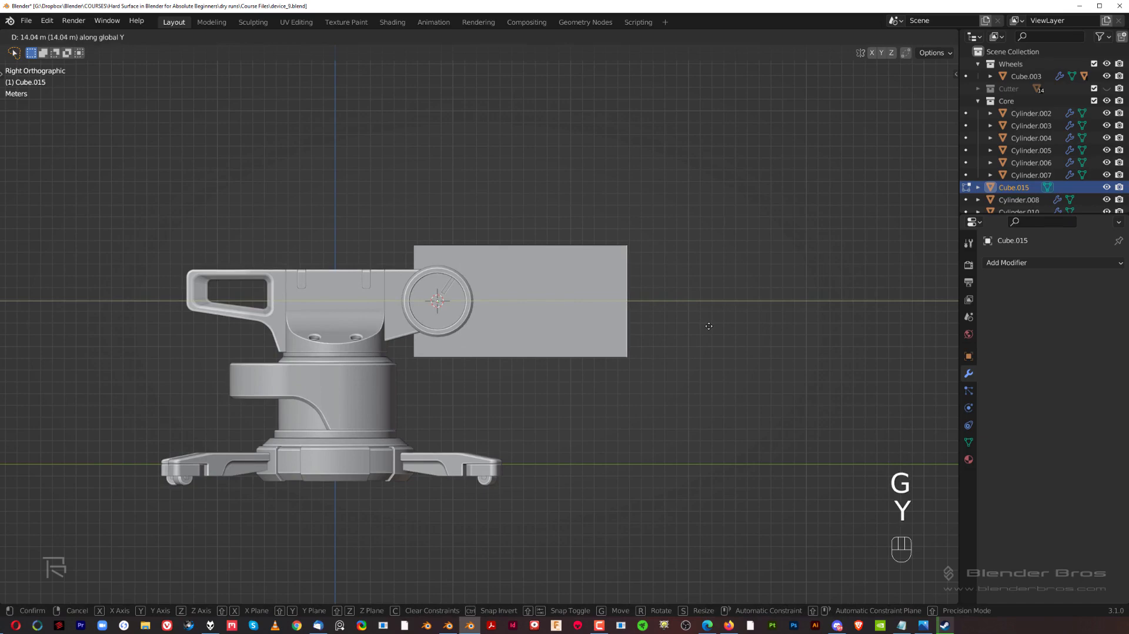
{"action": "left_click", "coordinate": [684, 317]}
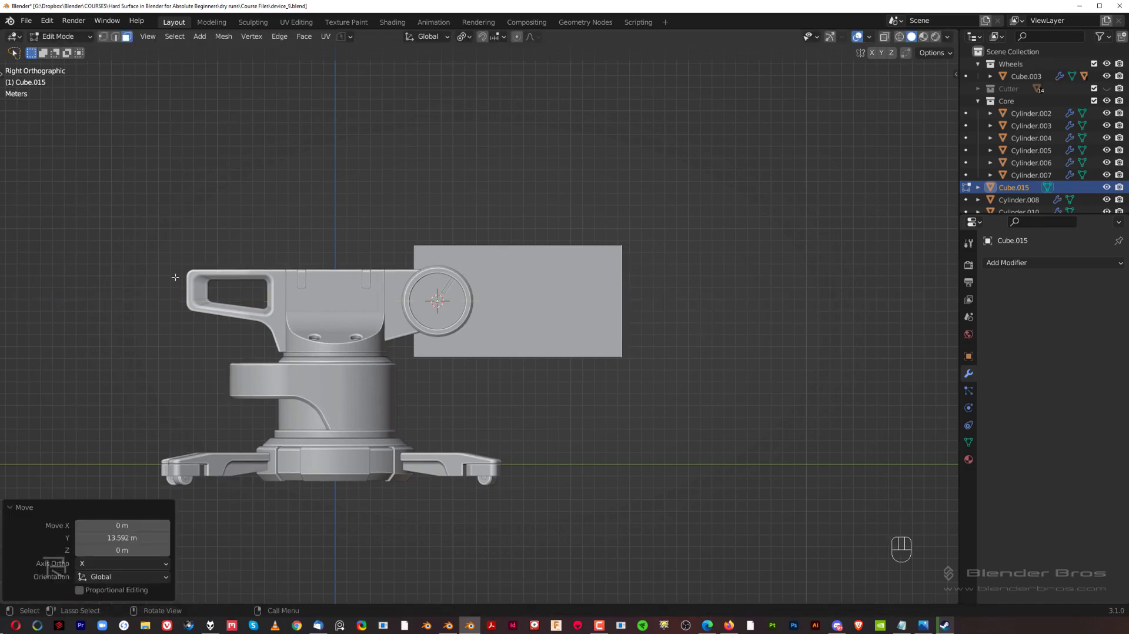
Extend the block's outer end face about 0.41 m further along Y
{"action": "key", "text": "g"}
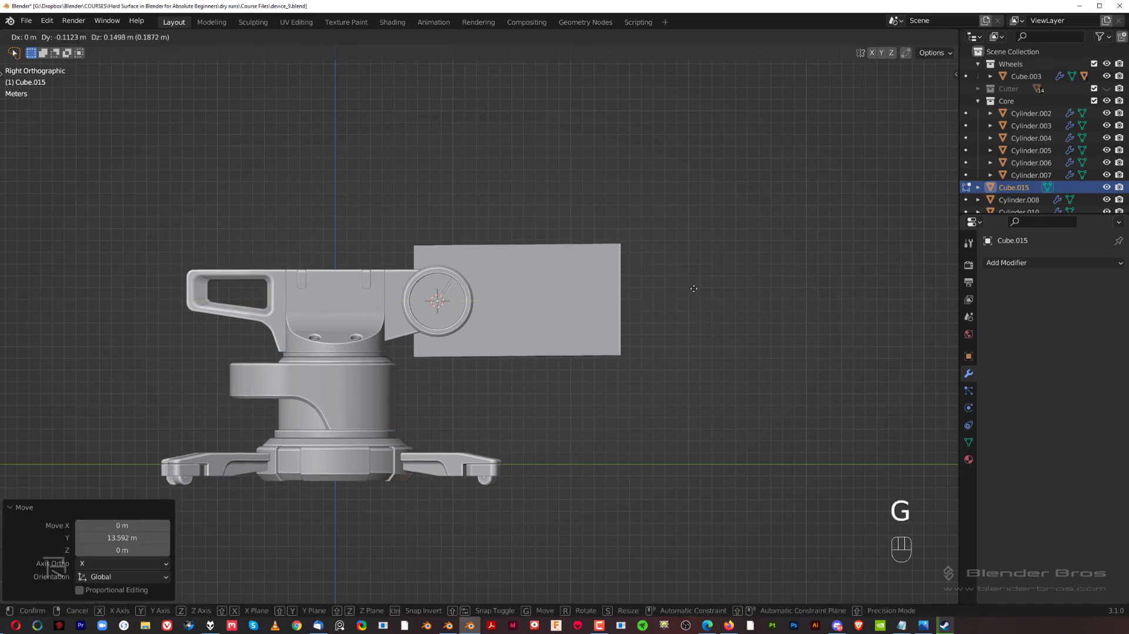
{"action": "key", "text": "y"}
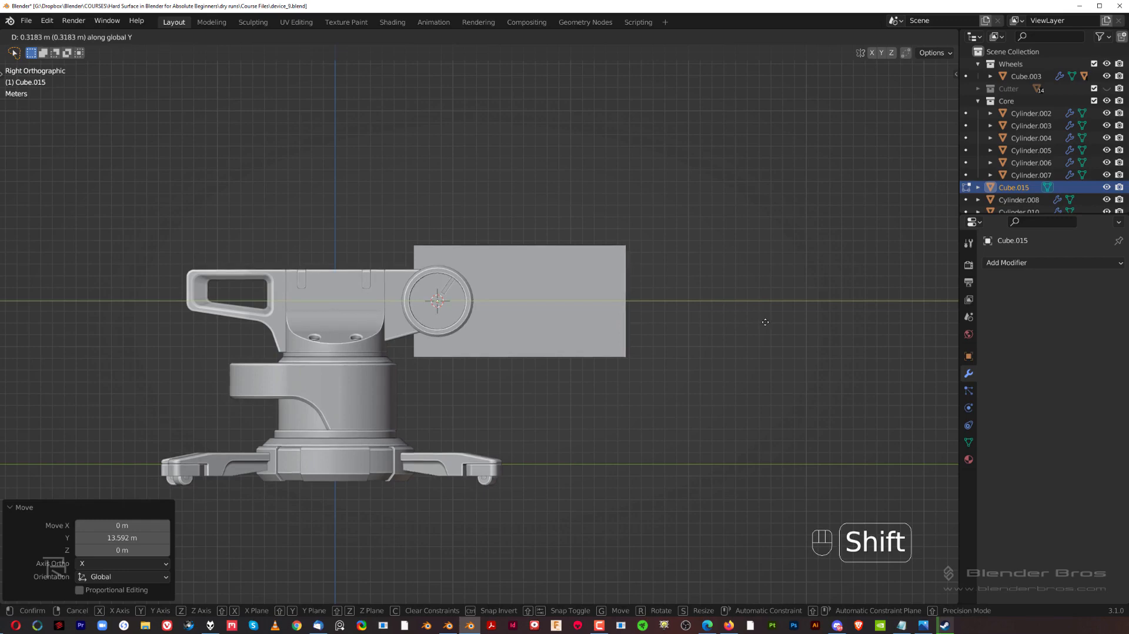
{"action": "left_click", "coordinate": [777, 324]}
{"action": "scroll", "coordinate": [560, 326], "scroll_direction": "up", "scroll_amount": 3}
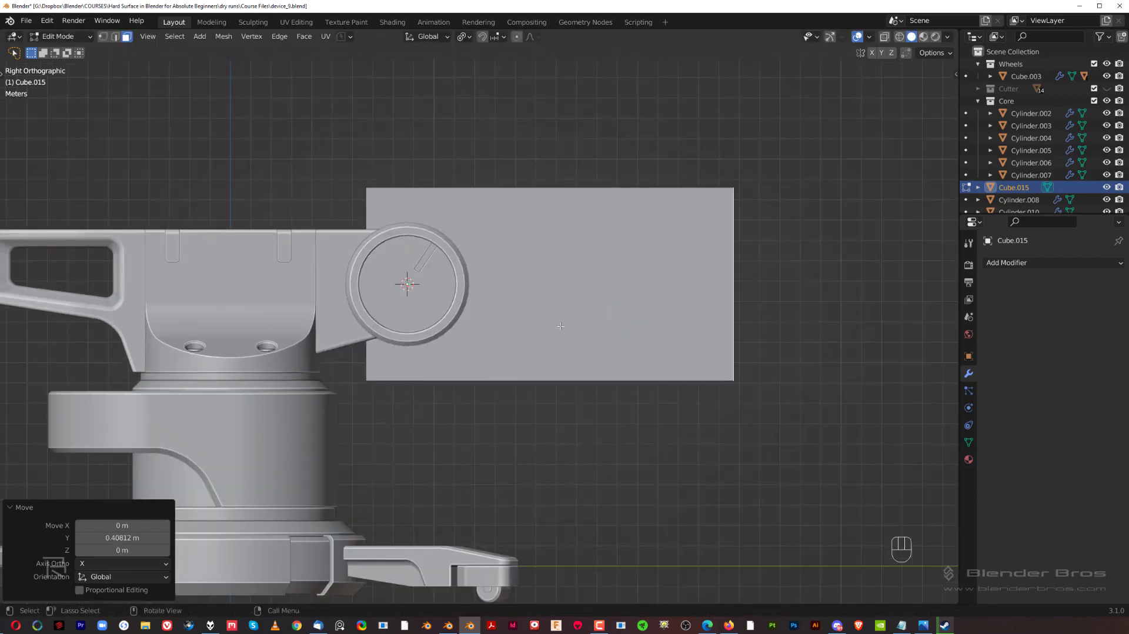
Scale the long block by about 0.72 along Z and apply its scale
{"action": "key", "text": "Tab"}
{"action": "key", "text": "s"}
{"action": "key", "text": "z"}
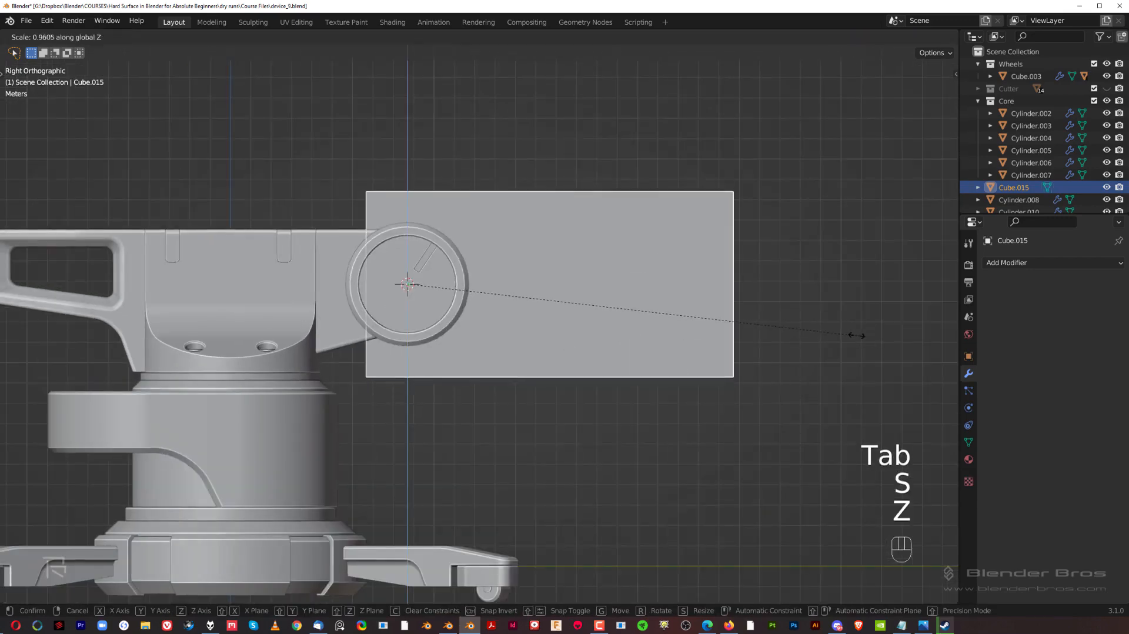
{"action": "left_click", "coordinate": [740, 333]}
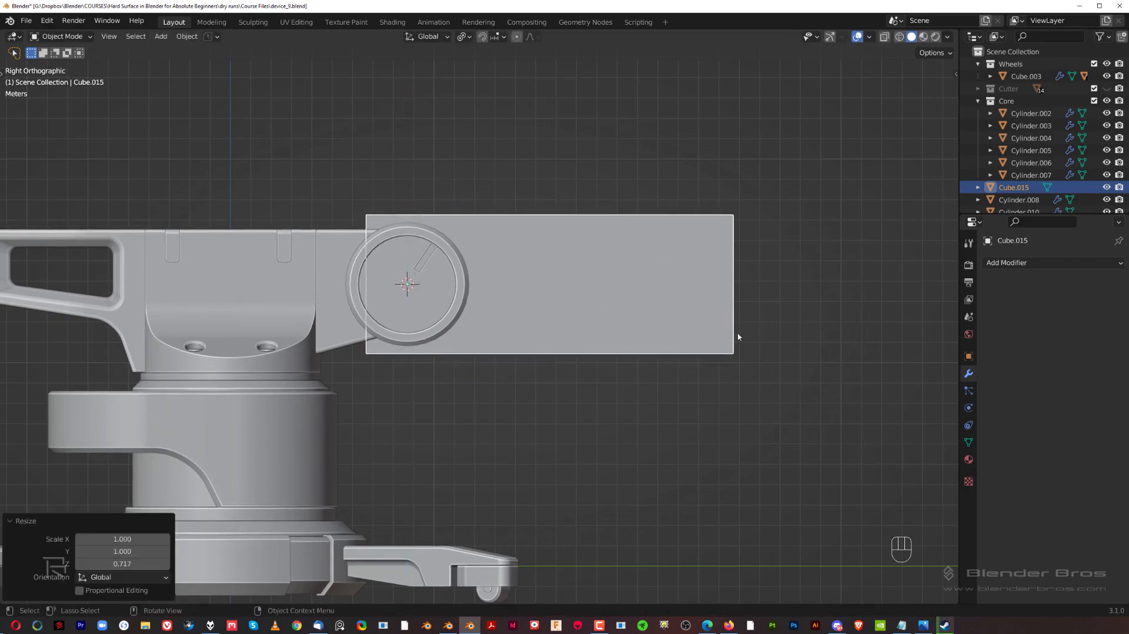
{"action": "middle_click_drag", "start_coordinate": [513, 273], "coordinate": [576, 294], "text": "shift"}
{"action": "key", "text": "ctrl+a"}
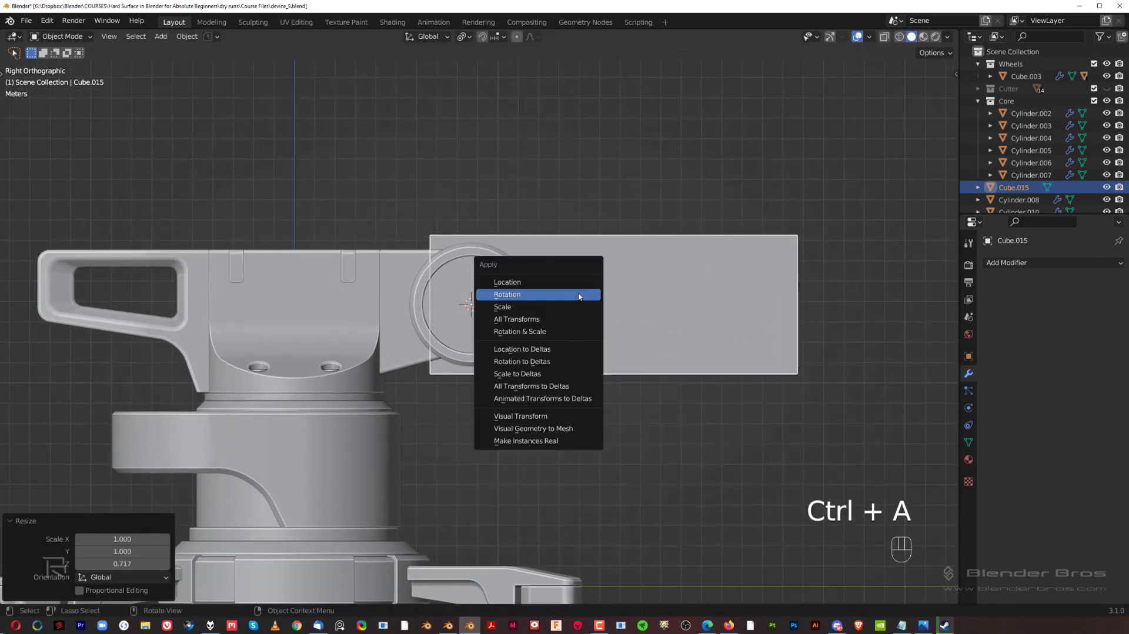
{"action": "left_click", "coordinate": [572, 306]}
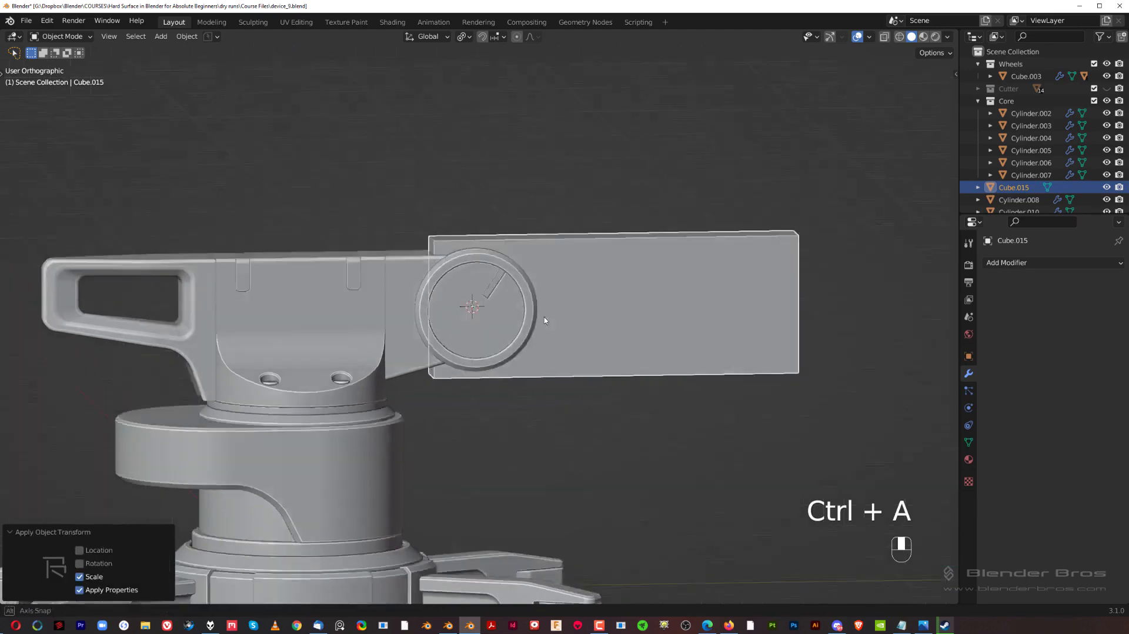
Duplicate the long block in place and scale the copy uniformly by about 1.02
{"action": "middle_click_drag", "start_coordinate": [572, 305], "coordinate": [626, 353]}
{"action": "scroll", "coordinate": [661, 309], "scroll_direction": "up", "scroll_amount": 3}
{"action": "scroll", "coordinate": [661, 309], "scroll_direction": "down", "scroll_amount": 2}
{"action": "scroll", "coordinate": [572, 385], "scroll_direction": "up", "scroll_amount": 1}
{"action": "middle_click_drag", "start_coordinate": [572, 385], "coordinate": [545, 290], "text": "shift"}
{"action": "scroll", "coordinate": [485, 321], "scroll_direction": "up", "scroll_amount": 3}
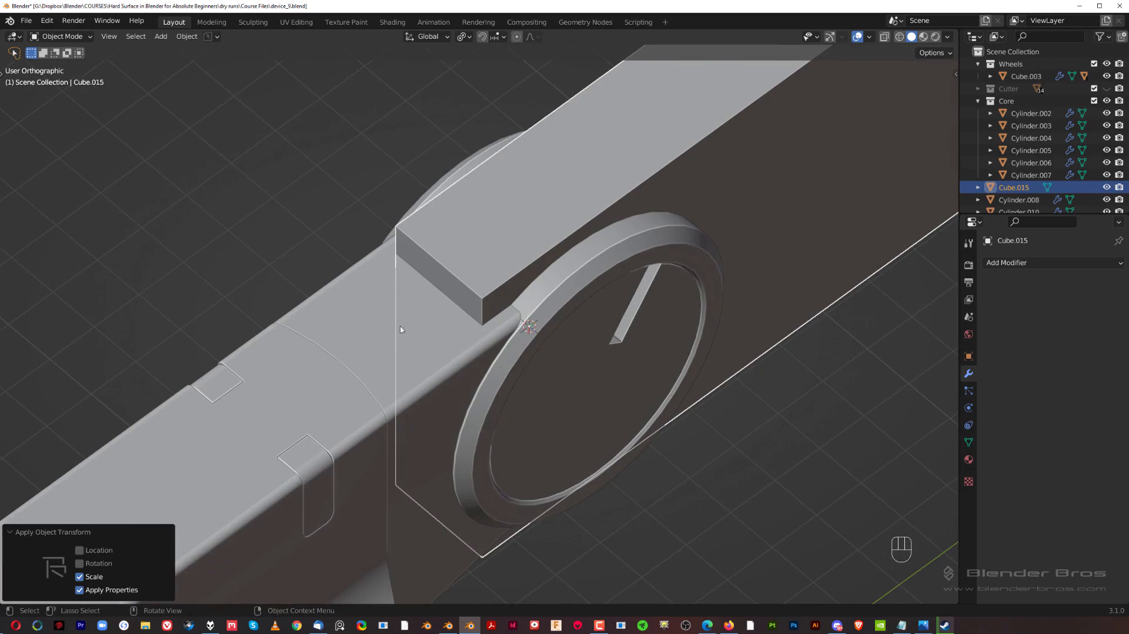
{"action": "scroll", "coordinate": [695, 379], "scroll_direction": "down", "scroll_amount": 3}
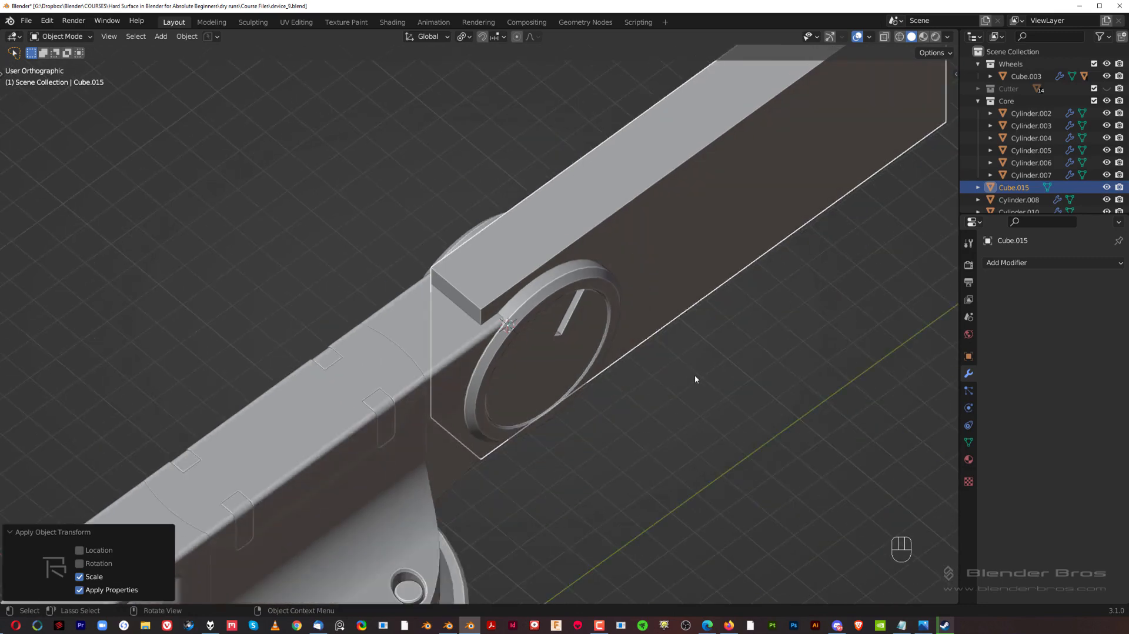
{"action": "key", "text": "shift+d"}
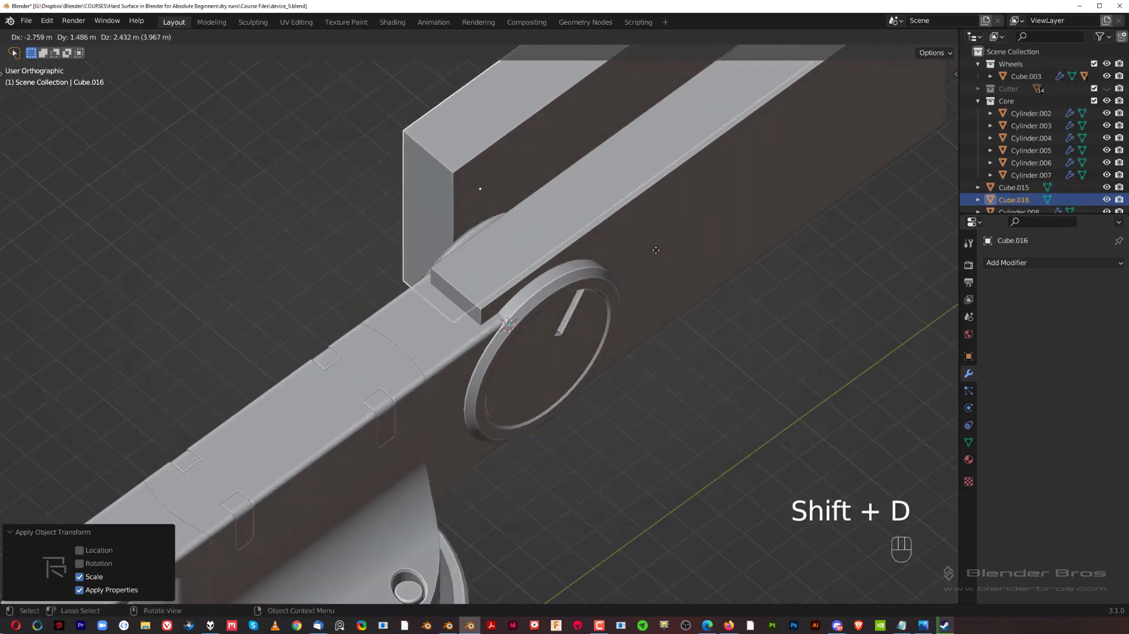
{"action": "right_click", "coordinate": [787, 239]}
{"action": "key", "text": "s"}
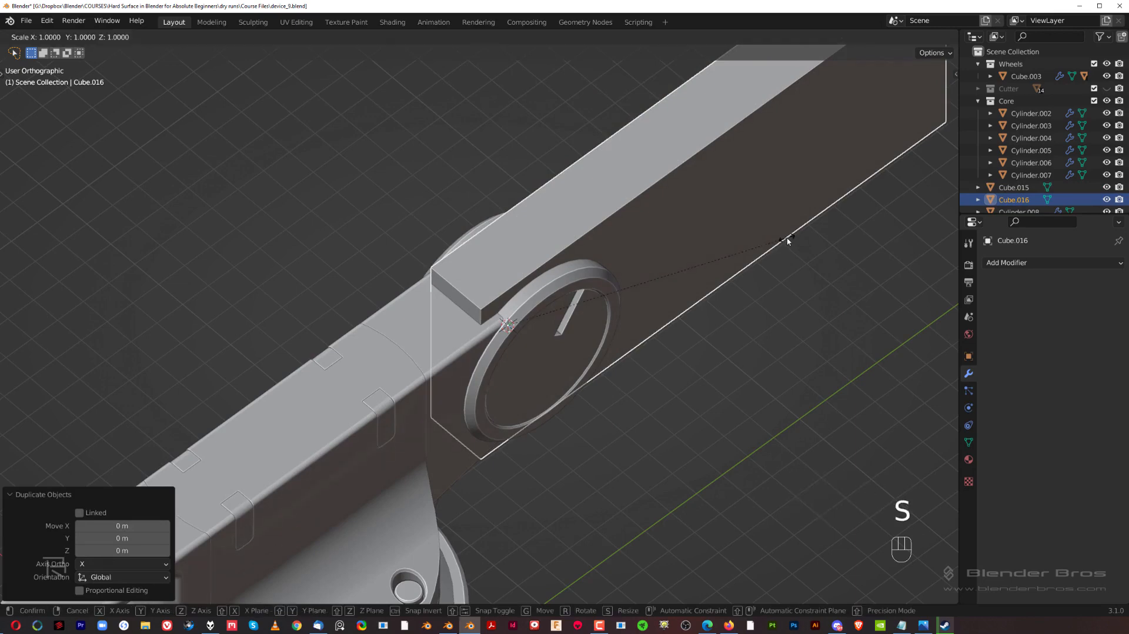
{"action": "left_click", "coordinate": [852, 246], "text": "shift"}
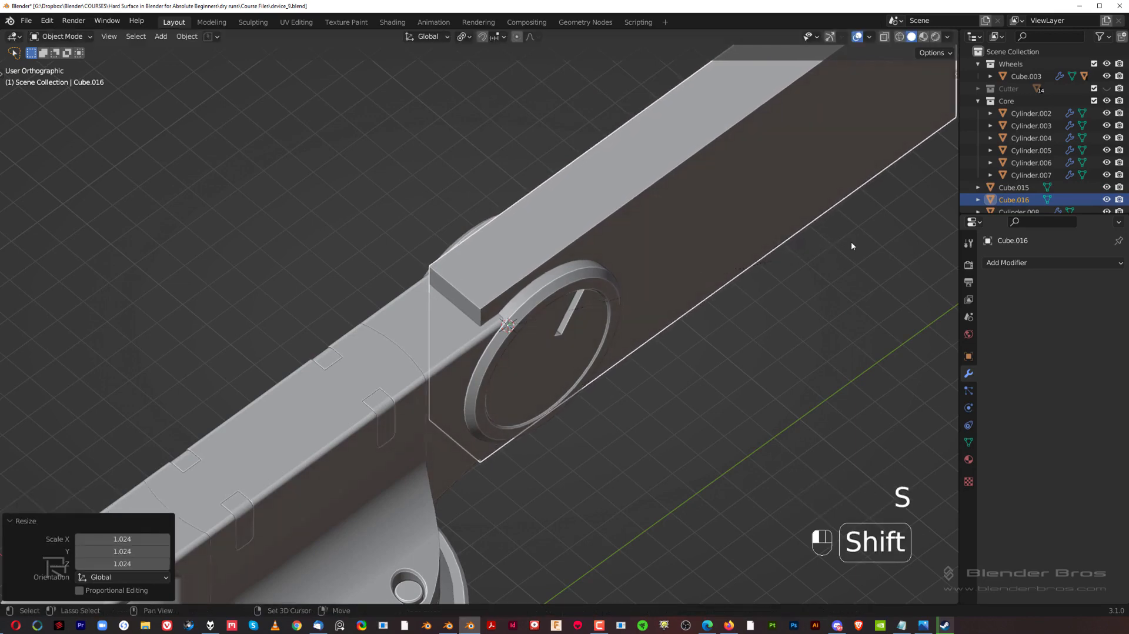
Scale the duplicate block by about 1.2 along Y and apply its scale
{"action": "key", "text": "s"}
{"action": "key", "text": "y"}
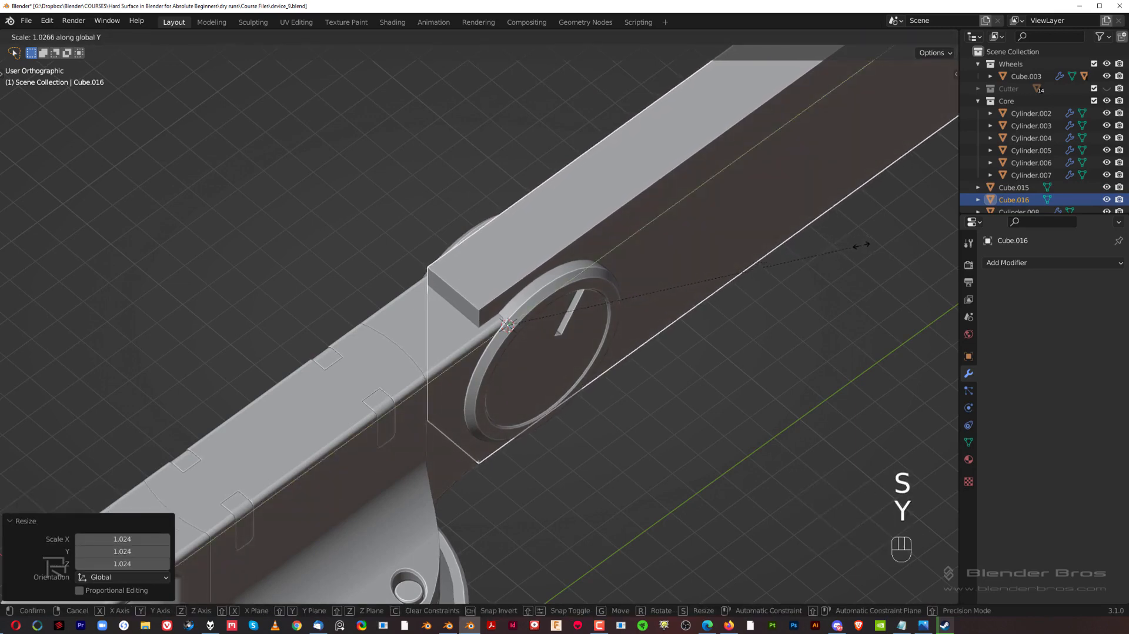
{"action": "left_click", "coordinate": [567, 266]}
{"action": "key", "text": "ctrl+a"}
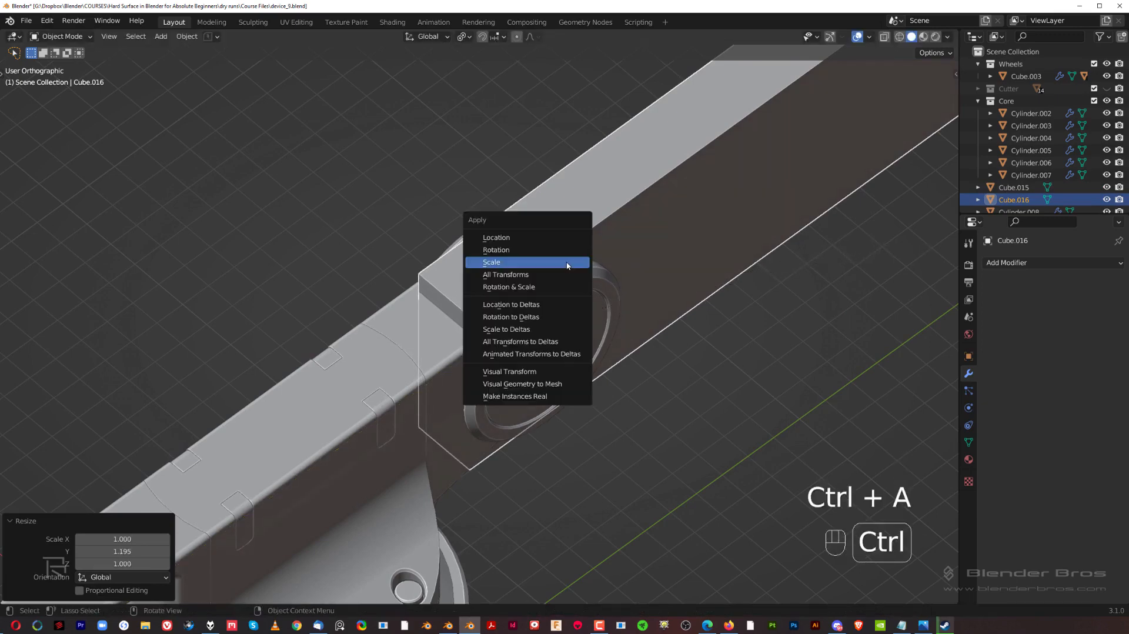
{"action": "left_click", "coordinate": [567, 262]}
Bevel the duplicate block's two vertical edges at the joint end with 7 segments
{"action": "key", "text": "Tab"}
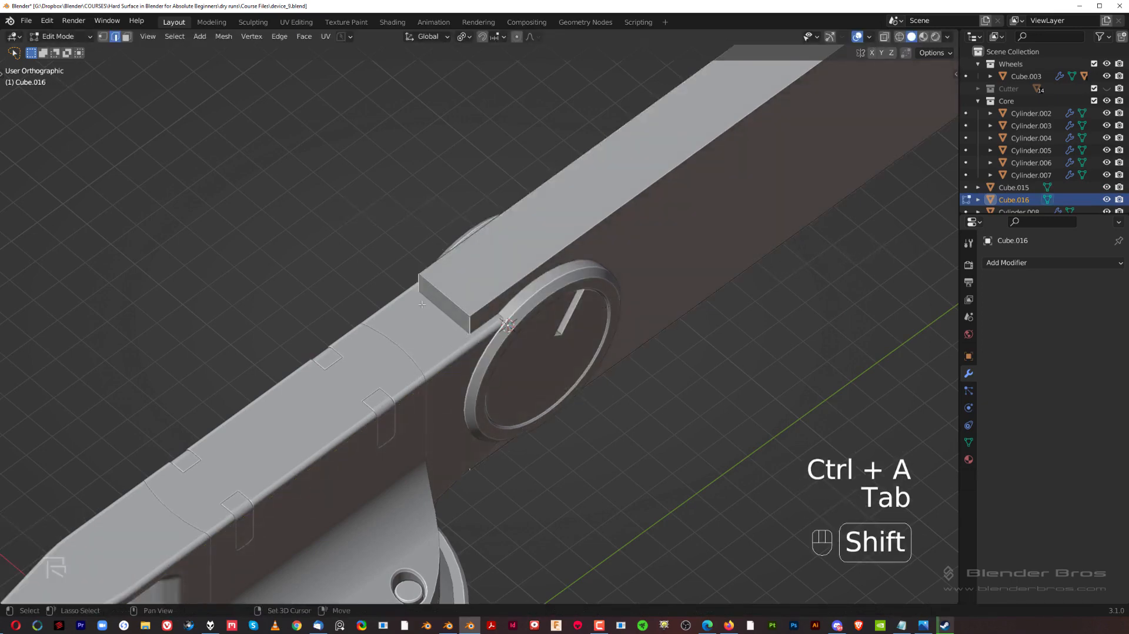
{"action": "key", "text": "ctrl+b"}
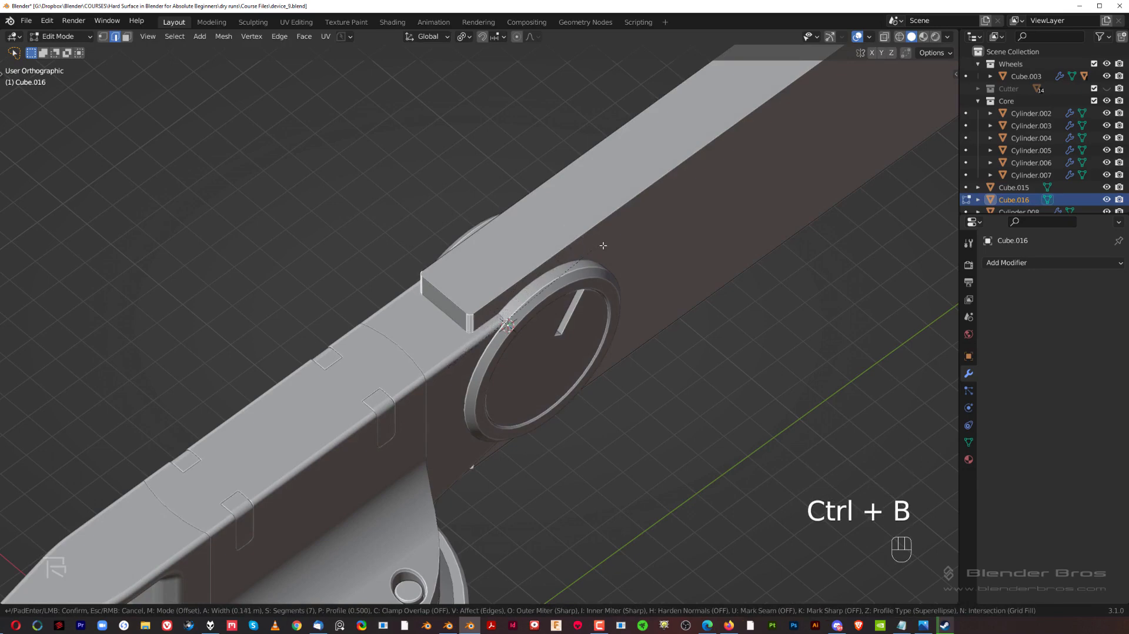
{"action": "left_click", "coordinate": [624, 271]}
Shade the duplicate block smooth and enable Auto Smooth at 30°
{"action": "key", "text": "Tab"}
{"action": "right_click", "coordinate": [541, 276]}
{"action": "left_click", "coordinate": [543, 276]}
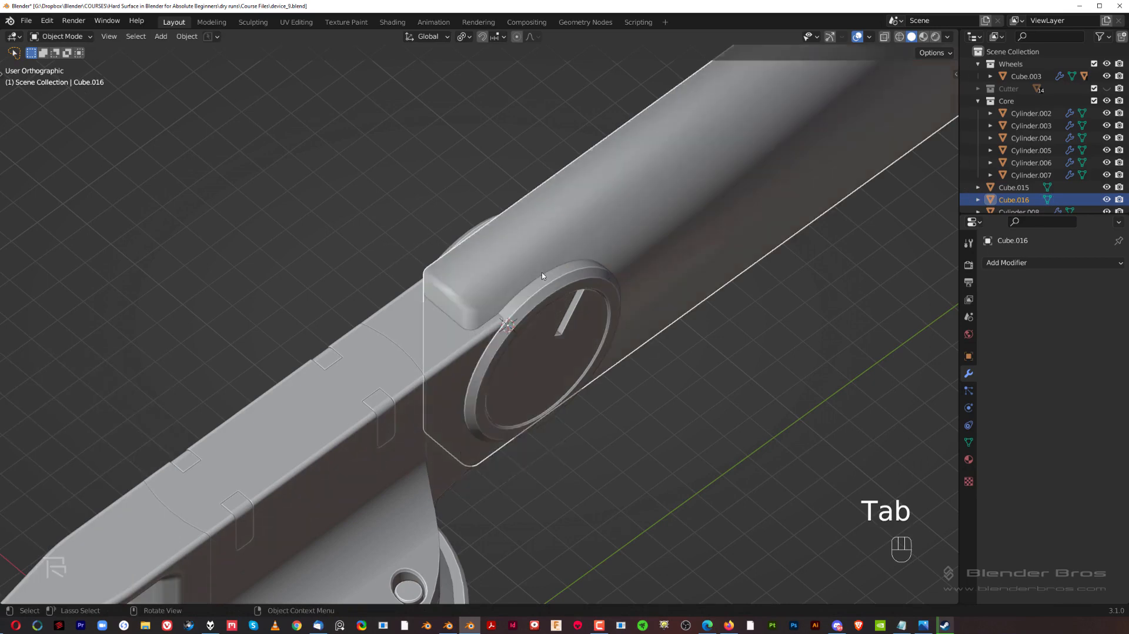
{"action": "left_click", "coordinate": [969, 442]}
{"action": "left_click", "coordinate": [1042, 515]}
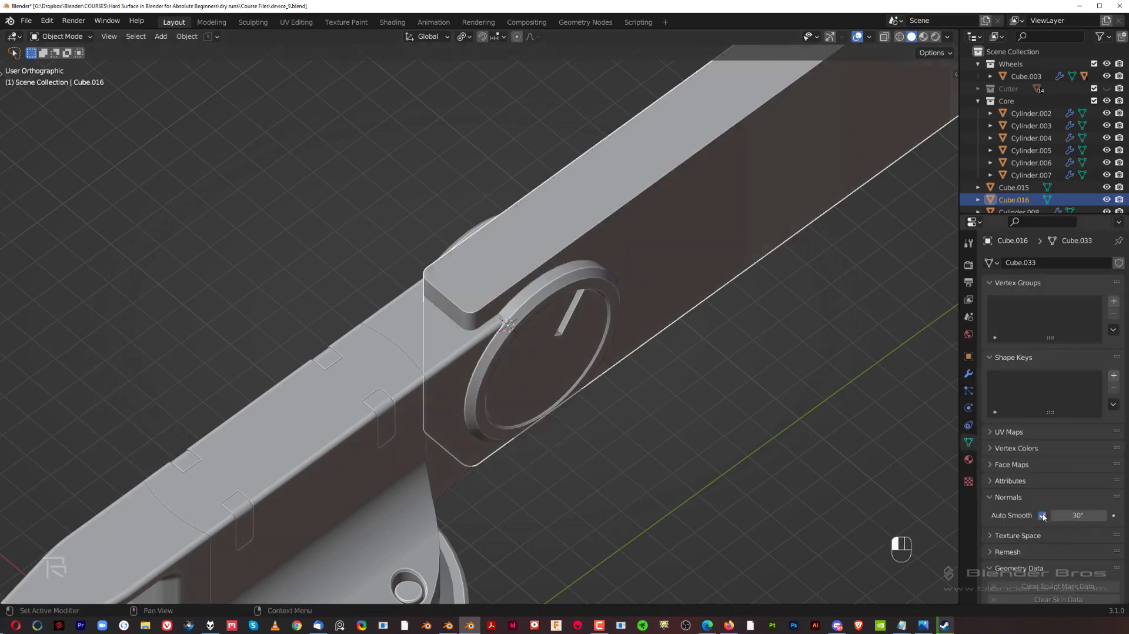
Subtract the duplicate block from the adjoining arm piece with a Boolean difference
{"action": "left_click", "coordinate": [436, 346], "text": "shift"}
{"action": "key", "text": "ctrl+KP_Subtract"}
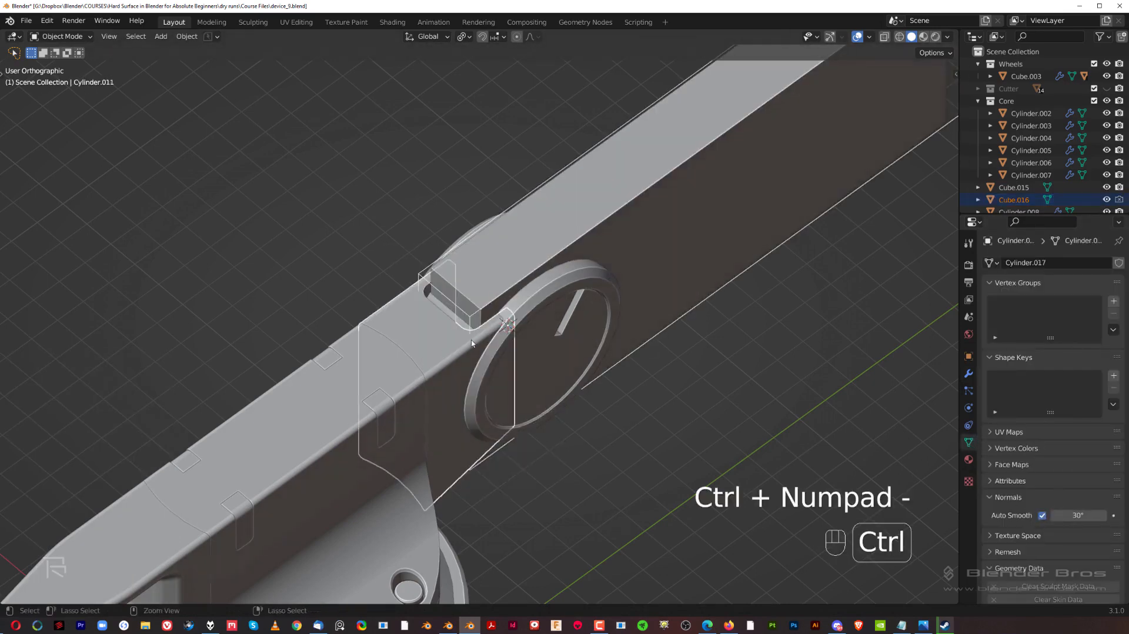
{"action": "left_click", "coordinate": [749, 449]}
Move the Boolean cutter about -0.53 m along Y to lengthen the slot in the arm
{"action": "scroll", "coordinate": [723, 416], "scroll_direction": "up", "scroll_amount": 1}
{"action": "middle_click_drag", "start_coordinate": [723, 415], "coordinate": [676, 332]}
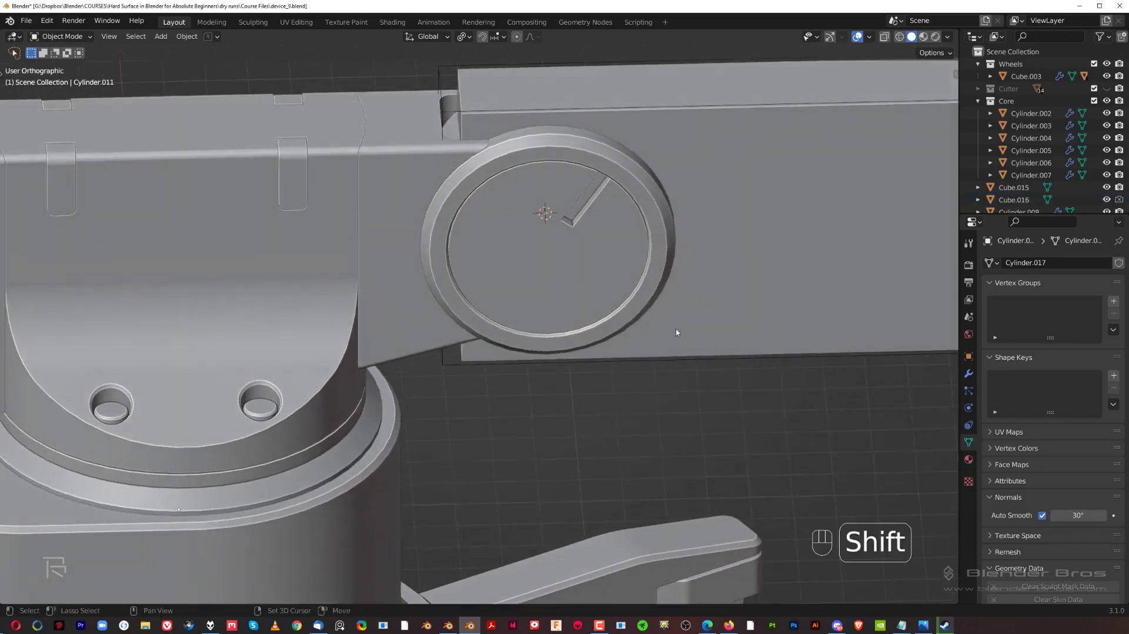
{"action": "middle_click_drag", "start_coordinate": [685, 264], "coordinate": [658, 403], "text": "shift"}
{"action": "scroll", "coordinate": [658, 400], "scroll_direction": "up", "scroll_amount": 1}
{"action": "left_click", "coordinate": [445, 254]}
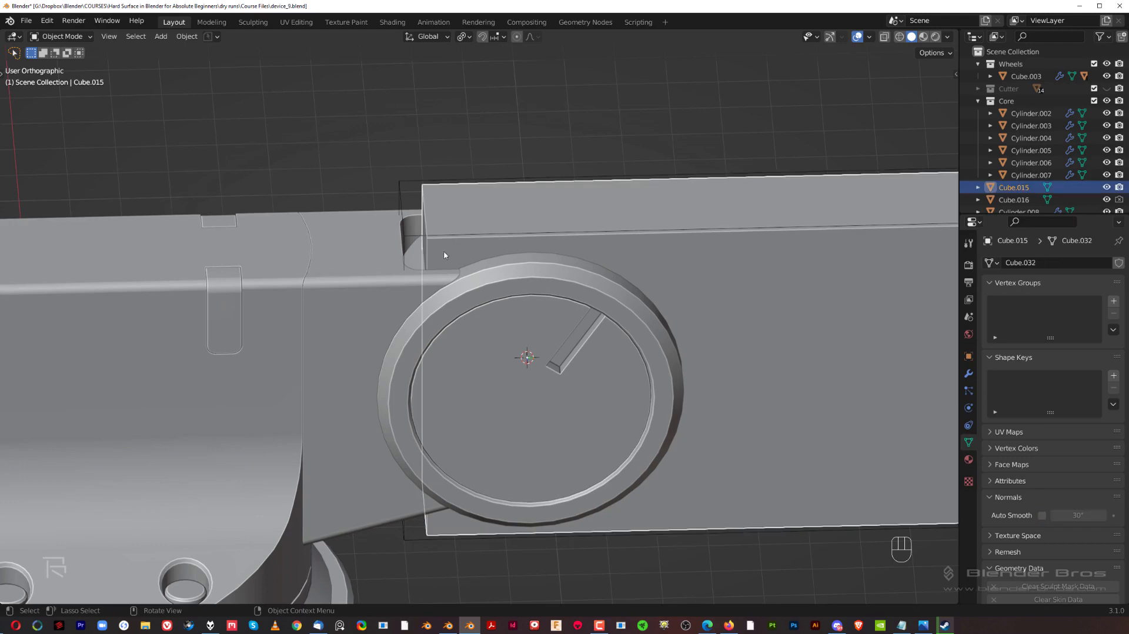
{"action": "left_click", "coordinate": [421, 238]}
{"action": "key", "text": "g"}
{"action": "key", "text": "y"}
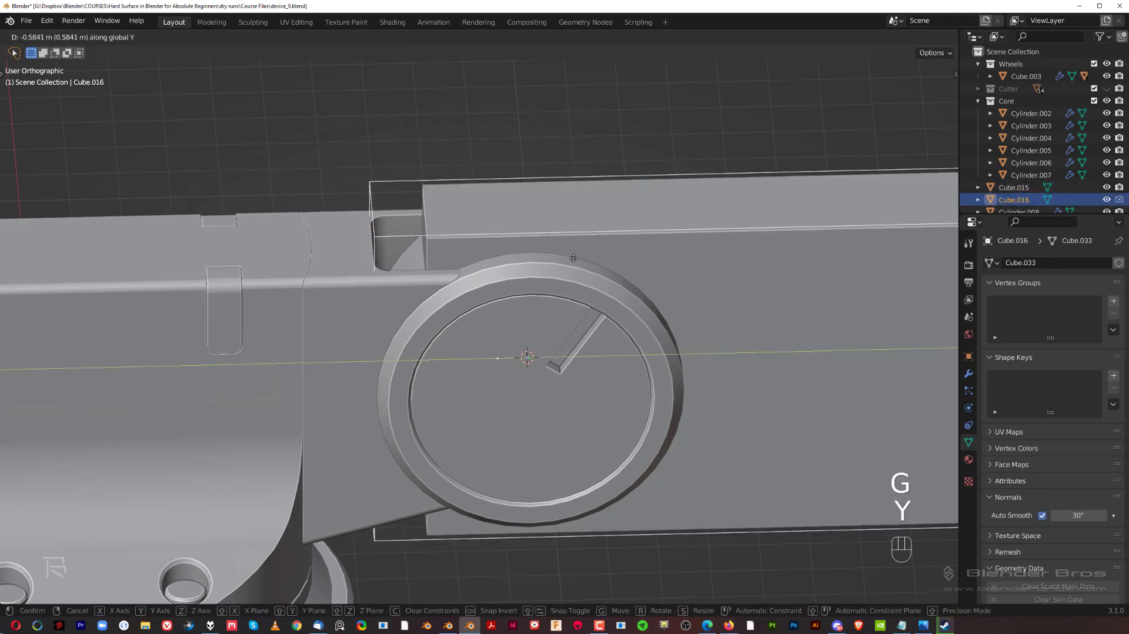
{"action": "left_click", "coordinate": [574, 258]}
Add a vertical loop cut to the long block and slide it toward the joint end with a factor of about 0.83
{"action": "mouse_move", "coordinate": [573, 258]}
{"action": "middle_mouse_down"}
{"action": "mouse_move", "coordinate": [538, 309]}
{"action": "mouse_move", "coordinate": [558, 279]}
{"action": "mouse_move", "coordinate": [594, 295]}
{"action": "mouse_move", "coordinate": [572, 343]}
{"action": "mouse_move", "coordinate": [559, 258]}
{"action": "middle_mouse_up"}
{"action": "scroll", "coordinate": [573, 343], "scroll_direction": "down", "scroll_amount": 3}
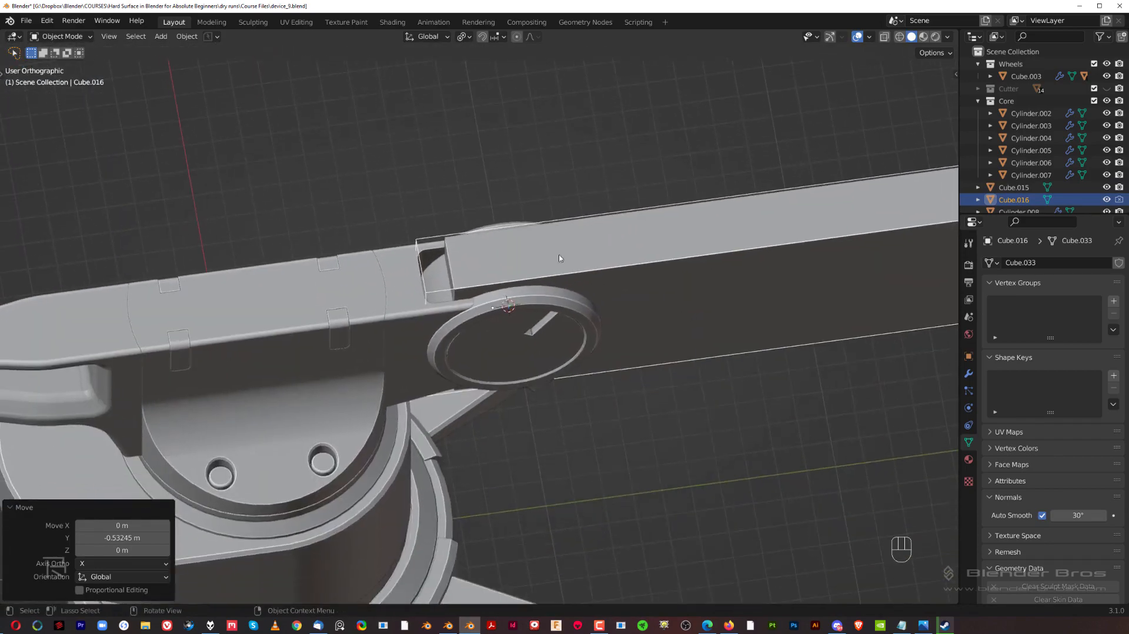
{"action": "key", "text": "grave"}
{"action": "middle_click_drag", "start_coordinate": [632, 223], "coordinate": [589, 276], "text": "shift"}
{"action": "left_click", "coordinate": [637, 270]}
{"action": "scroll", "coordinate": [638, 269], "scroll_direction": "up", "scroll_amount": 1}
{"action": "scroll", "coordinate": [589, 276], "scroll_direction": "down", "scroll_amount": 1}
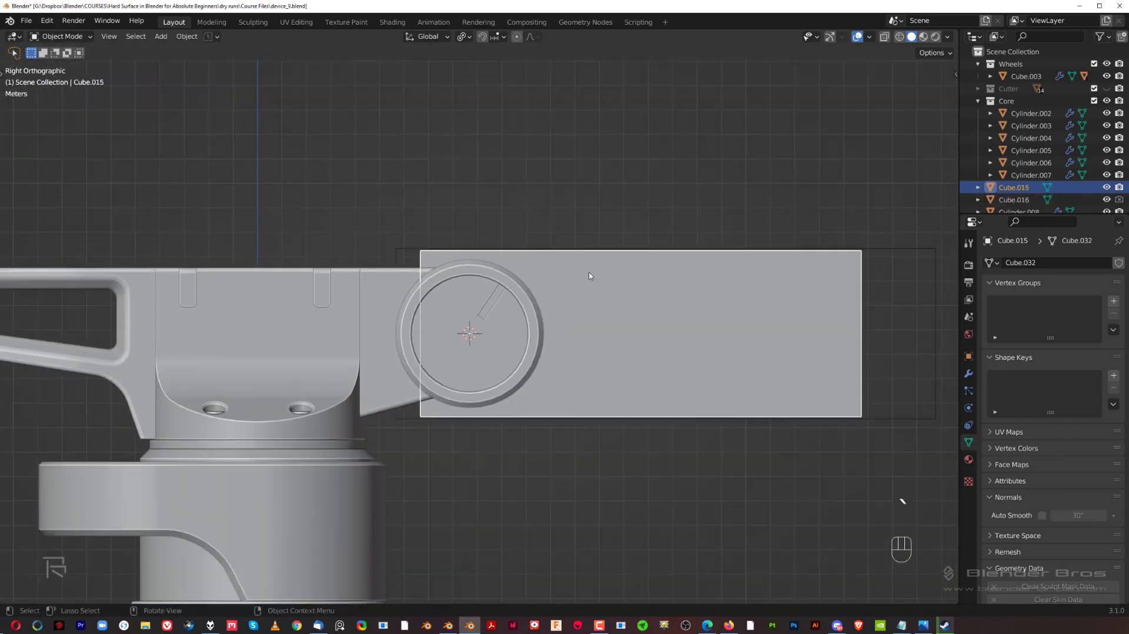
{"action": "key", "text": "Tab"}
{"action": "key", "text": "ctrl+r"}
{"action": "left_click", "coordinate": [612, 252]}
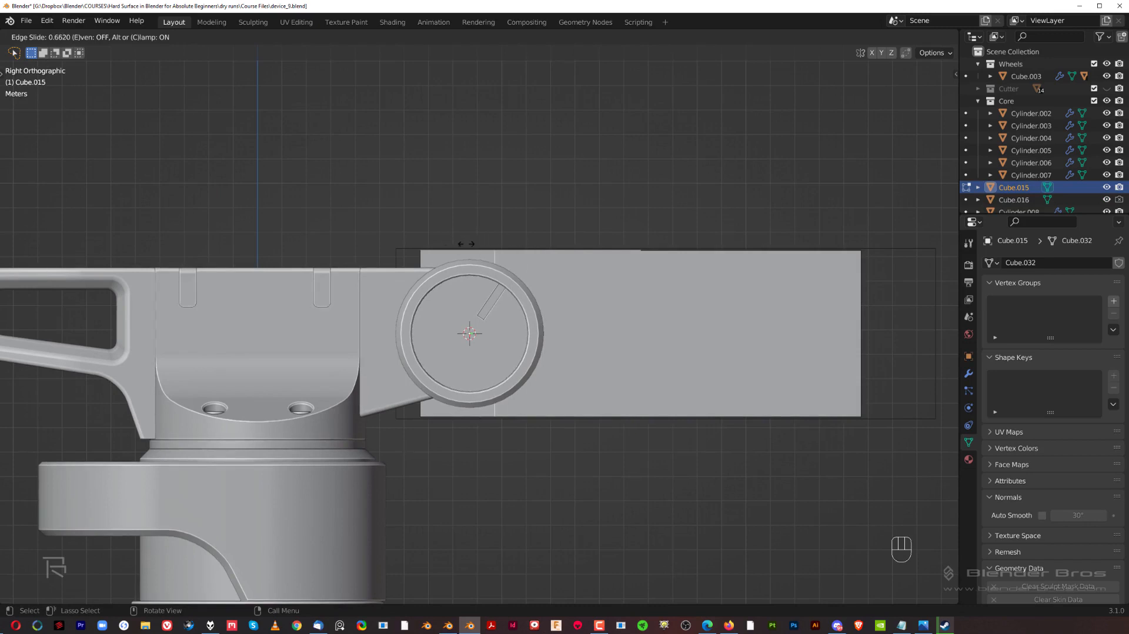
{"action": "left_click", "coordinate": [428, 240]}
{"action": "middle_click_drag", "start_coordinate": [428, 239], "coordinate": [444, 278]}
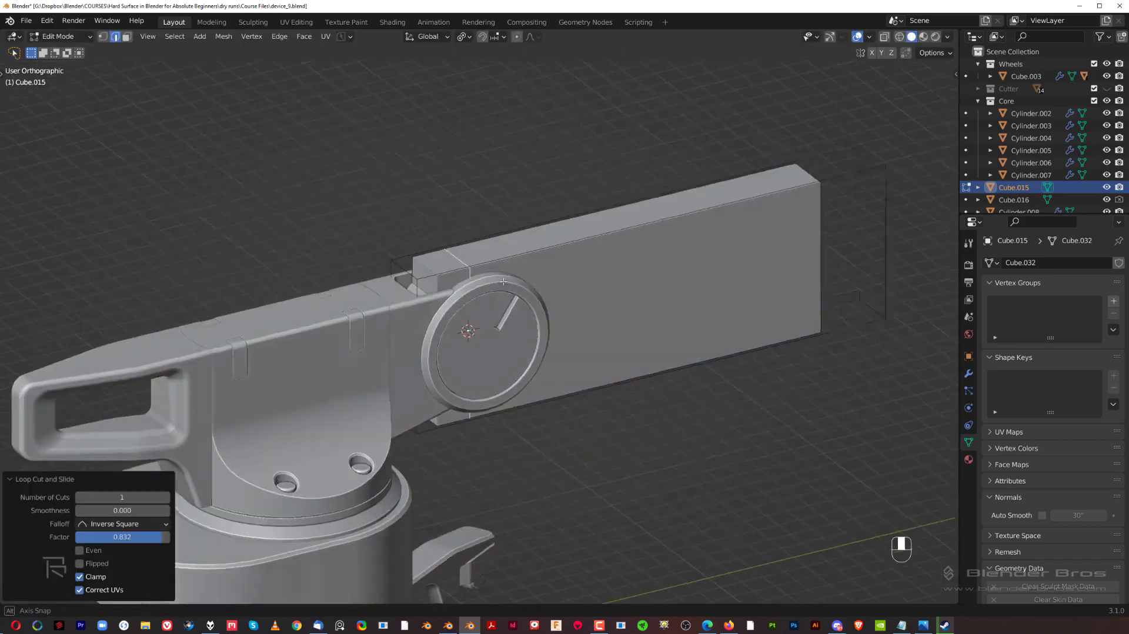
Lower the top edge at the long block's joint end about 0.65 m along Z to slope the corner
{"action": "key", "text": "Tab"}
{"action": "key", "text": "grave"}
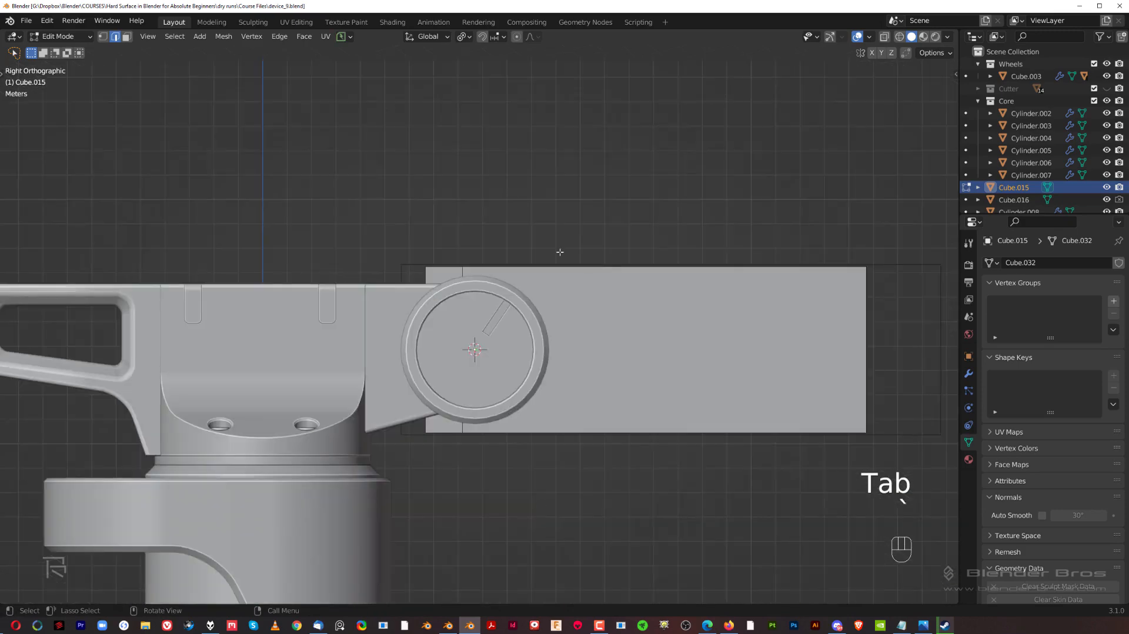
{"action": "key", "text": "g"}
{"action": "key", "text": "z"}
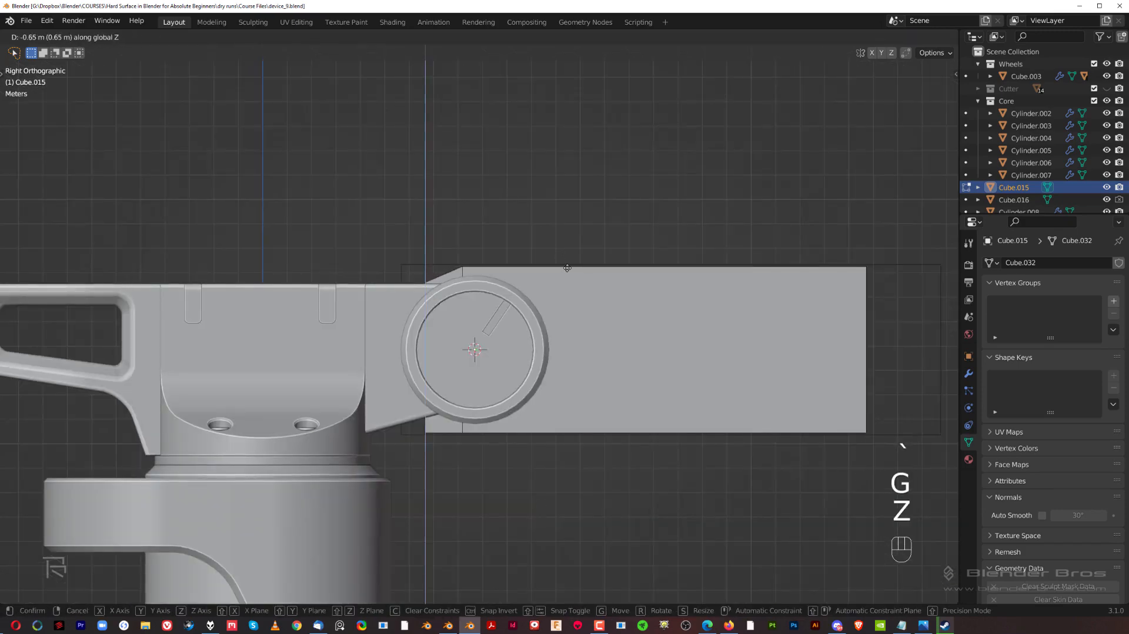
{"action": "left_click", "coordinate": [567, 268]}
Raise the bottom edge at the block's joint end about 0.61 m along Z to mirror the upper slope
{"action": "middle_click_drag", "start_coordinate": [567, 268], "coordinate": [593, 352]}
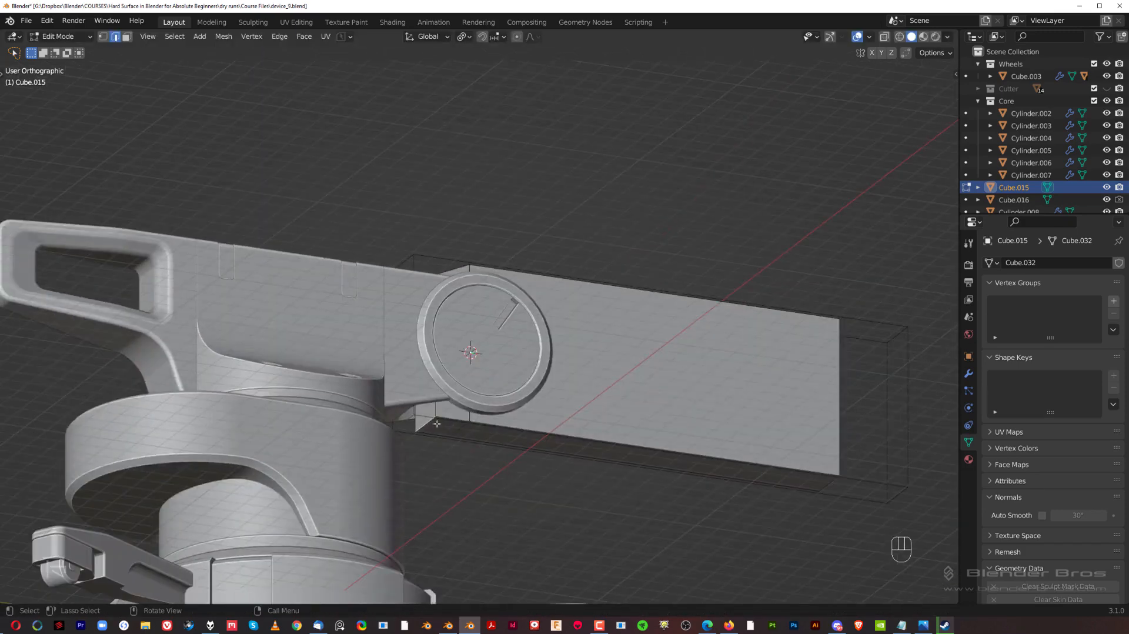
{"action": "key", "text": "grave"}
{"action": "key", "text": "g"}
{"action": "key", "text": "z"}
{"action": "left_click", "coordinate": [617, 395]}
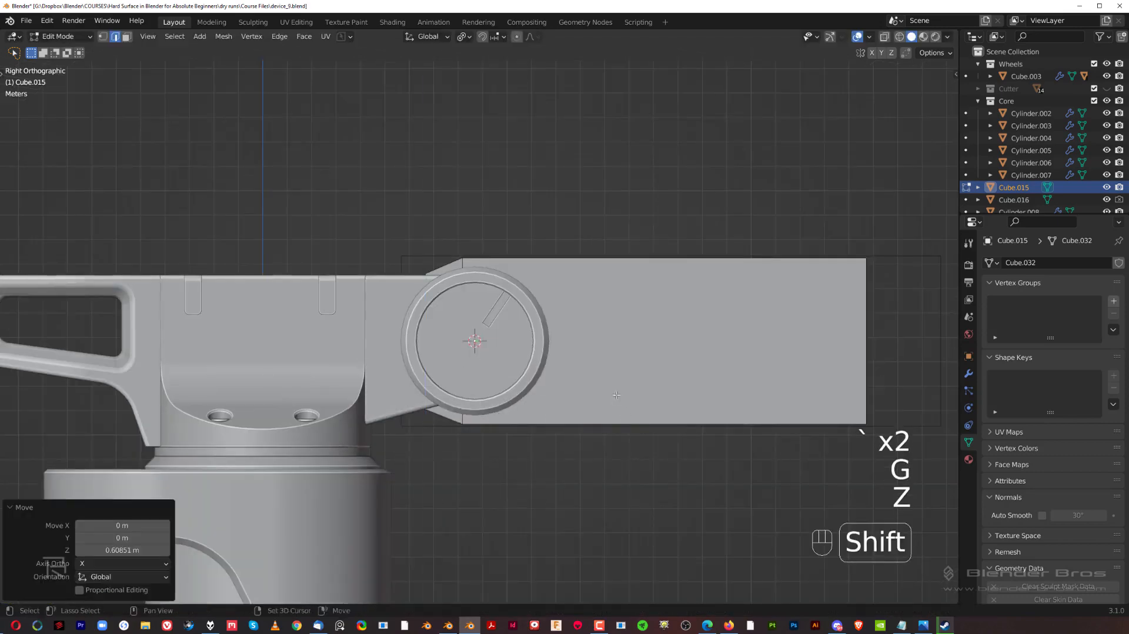
Bevel the upper and lower edges of the block's joint end with 6 segments and leave mesh editing
{"action": "middle_click_drag", "start_coordinate": [617, 395], "coordinate": [573, 375]}
{"action": "scroll", "coordinate": [573, 376], "scroll_direction": "up", "scroll_amount": 2}
{"action": "left_click", "coordinate": [414, 281], "text": "shift"}
{"action": "key", "text": "ctrl+b"}
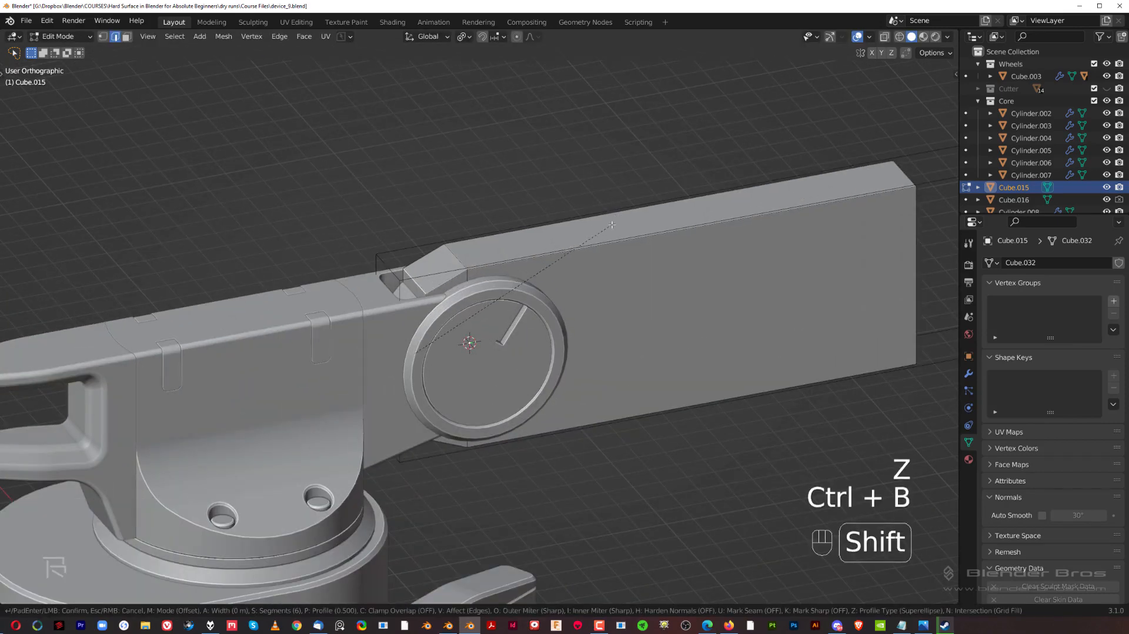
{"action": "left_click", "coordinate": [685, 280]}
{"action": "key", "text": "Tab"}
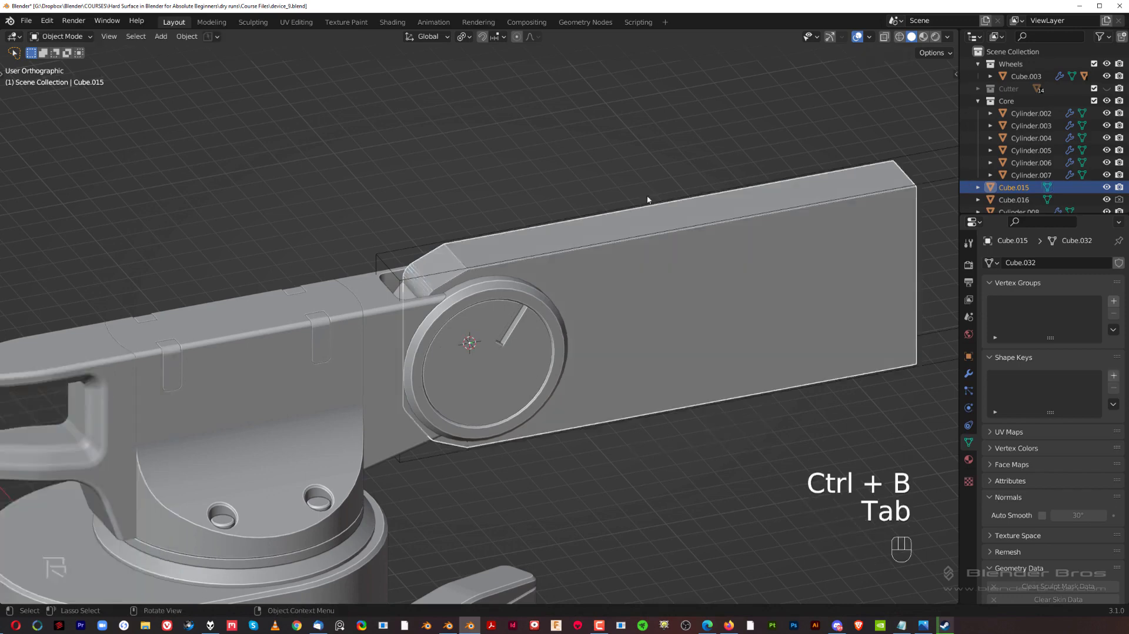
Shade the long block smooth and enable Auto Smooth at 30°
{"action": "key", "text": "grave"}
{"action": "right_click", "coordinate": [640, 278]}
{"action": "left_click", "coordinate": [641, 277]}
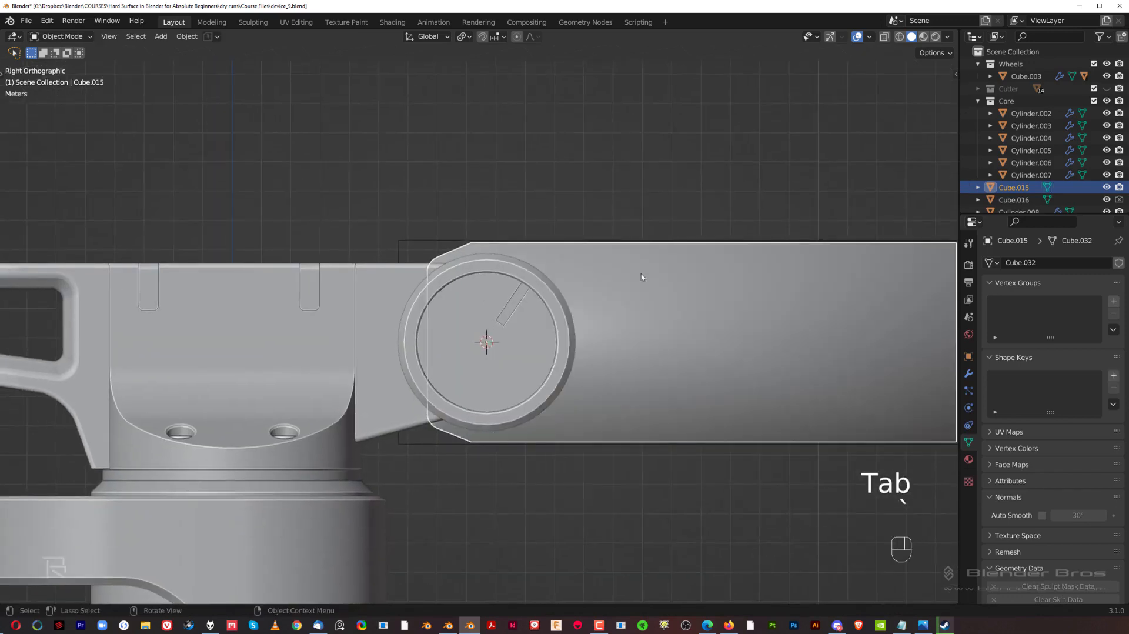
{"action": "left_click", "coordinate": [1042, 516]}
{"action": "middle_click_drag", "start_coordinate": [626, 254], "coordinate": [516, 339]}
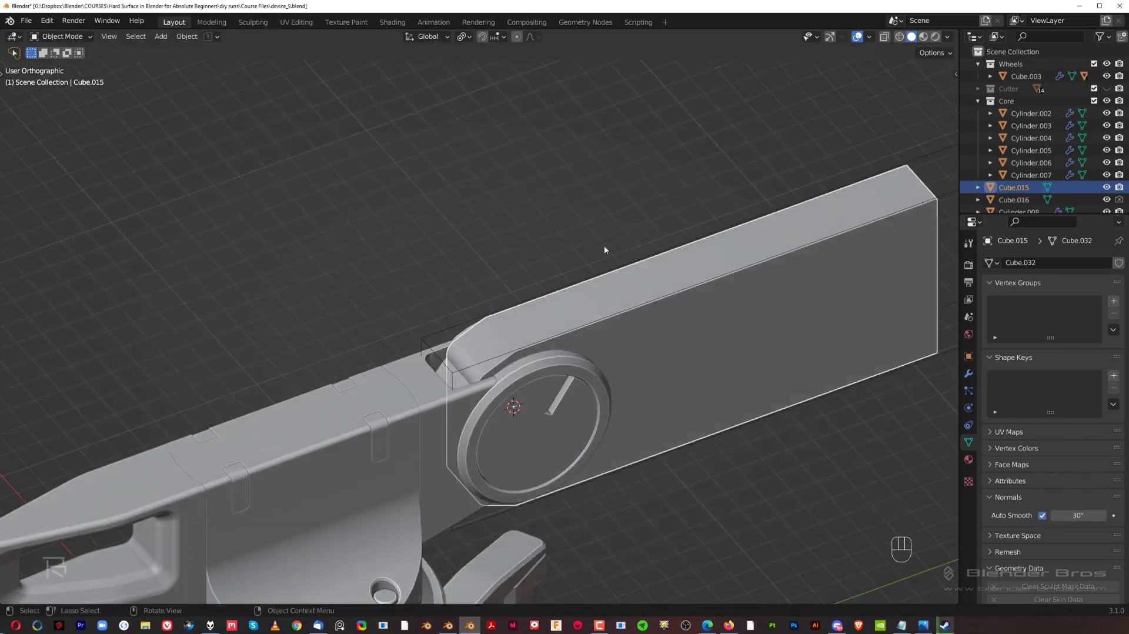
Isolate the long block in local view while editing its mesh
{"action": "key", "text": "Tab"}
{"action": "middle_click_drag", "start_coordinate": [607, 487], "coordinate": [650, 300]}
{"action": "key", "text": "grave"}
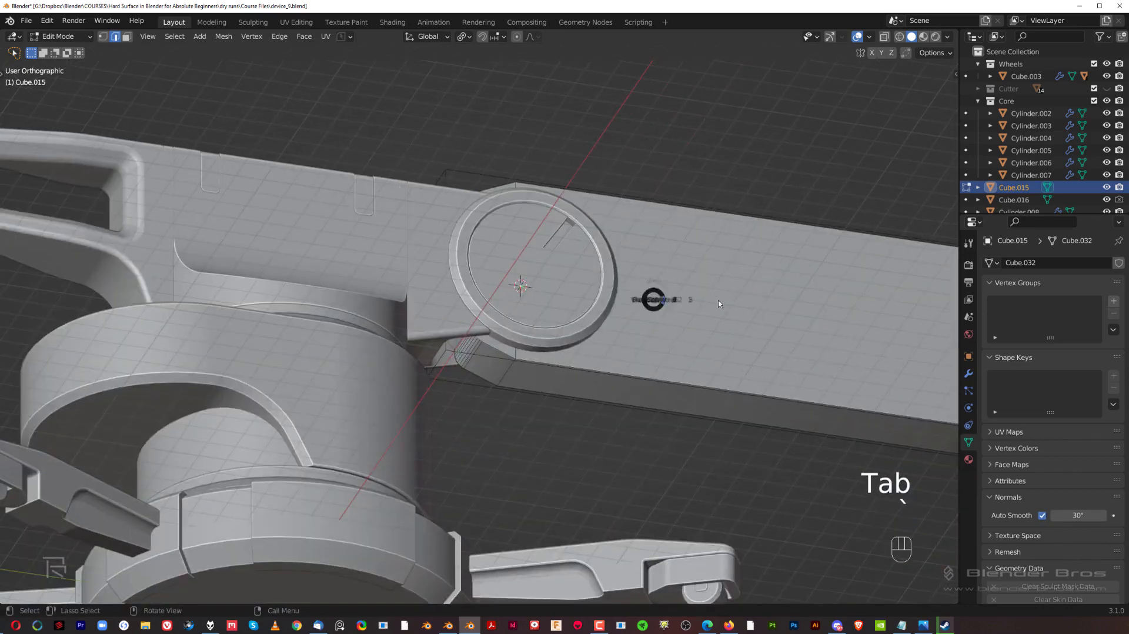
{"action": "left_click", "coordinate": [721, 303]}
{"action": "key", "text": "slash"}
{"action": "middle_click_drag", "start_coordinate": [382, 296], "coordinate": [522, 287], "text": "shift"}
{"action": "middle_click_drag", "start_coordinate": [522, 286], "coordinate": [545, 292]}
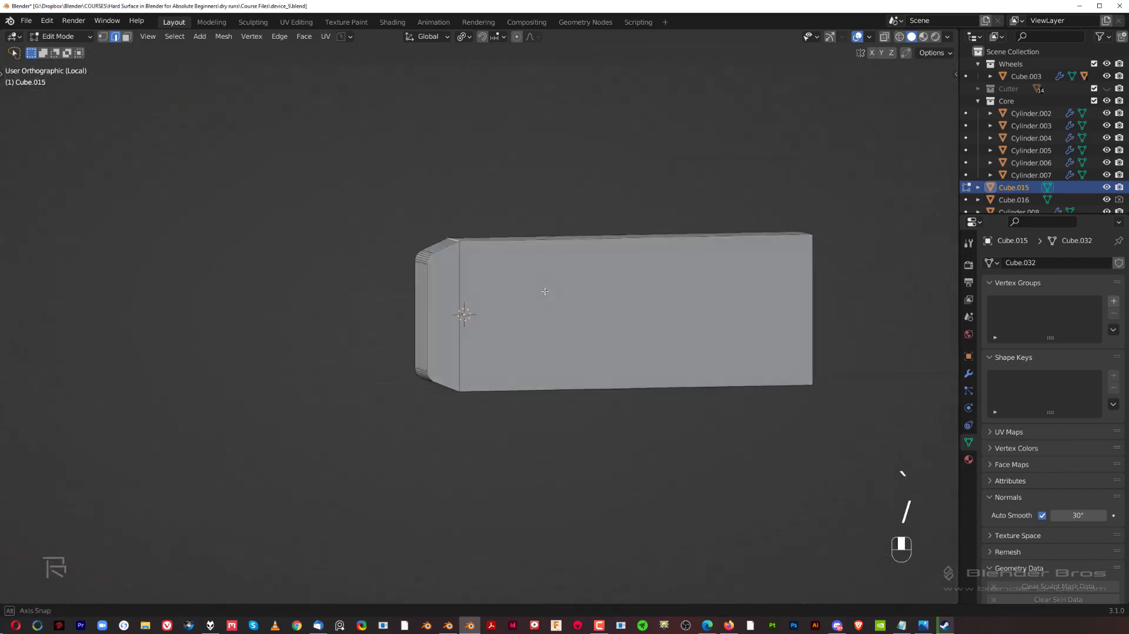
Merge the narrow end face and the long face into a single face on each side of the block
{"action": "key", "text": "Tab"}
{"action": "left_click", "coordinate": [601, 283]}
{"action": "left_click", "coordinate": [446, 284]}
{"action": "middle_click_drag", "start_coordinate": [451, 280], "coordinate": [461, 297]}
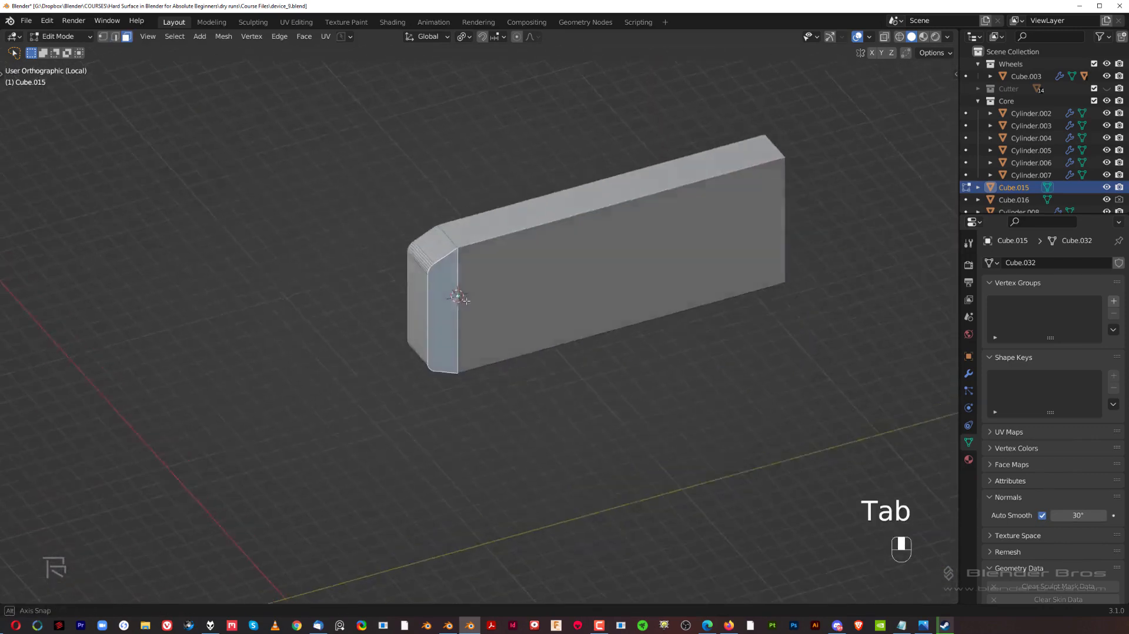
{"action": "left_click", "coordinate": [571, 269], "text": "shift"}
{"action": "key", "text": "f"}
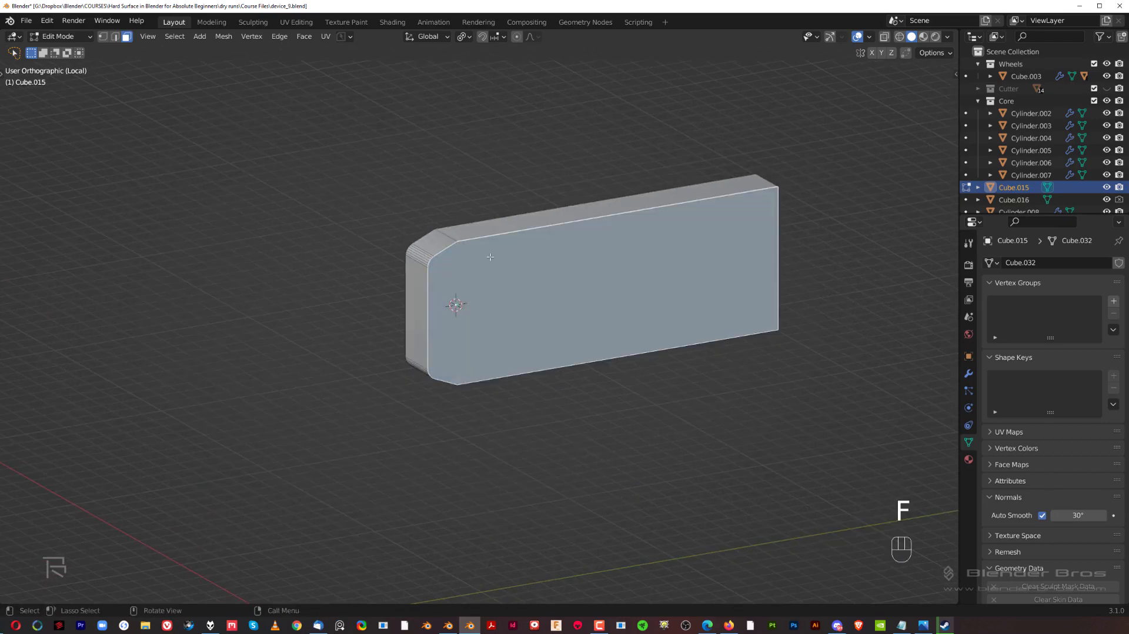
{"action": "mouse_move", "coordinate": [489, 257]}
{"action": "middle_mouse_down"}
{"action": "mouse_move", "coordinate": [580, 285]}
{"action": "mouse_move", "coordinate": [479, 250]}
{"action": "middle_mouse_up"}
{"action": "left_click", "coordinate": [502, 285]}
{"action": "left_click", "coordinate": [477, 294]}
{"action": "left_click", "coordinate": [450, 294], "text": "shift"}
{"action": "key", "text": "f"}
Bevel the edges where the end slopes meet the block's top and bottom by about 0.33 m with 6 segments
{"action": "key", "text": "Tab"}
{"action": "left_click", "coordinate": [482, 295]}
{"action": "middle_click_drag", "start_coordinate": [482, 296], "coordinate": [588, 353]}
{"action": "scroll", "coordinate": [648, 327], "scroll_direction": "up", "scroll_amount": 3}
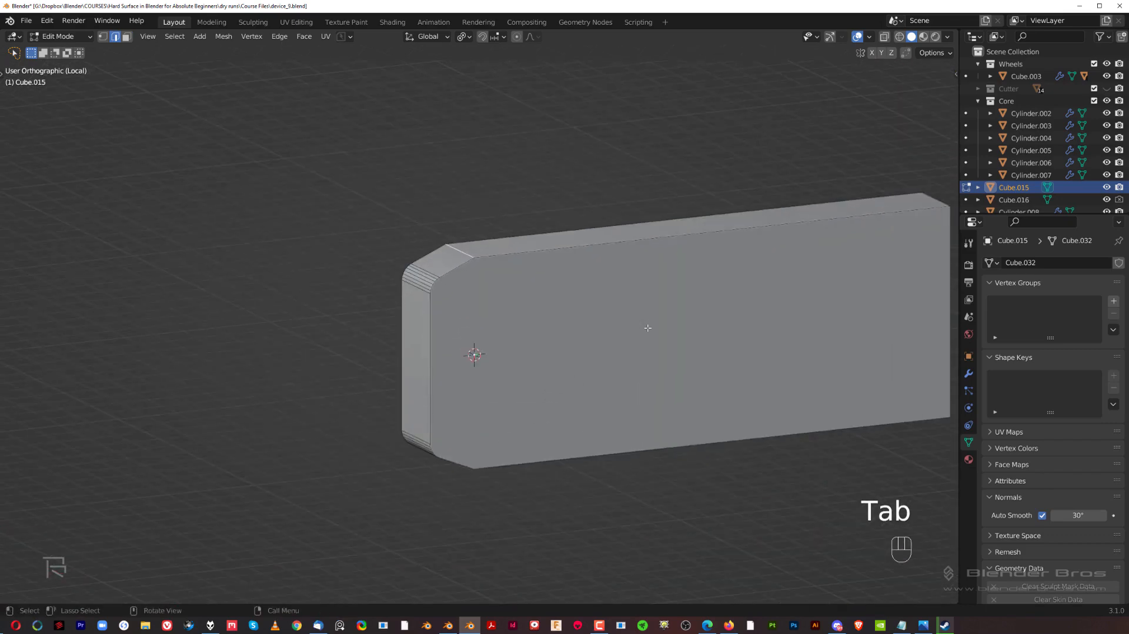
{"action": "key", "text": "ctrl+b"}
{"action": "left_click", "coordinate": [756, 379]}
{"action": "key", "text": "grave"}
{"action": "left_click", "coordinate": [895, 322]}
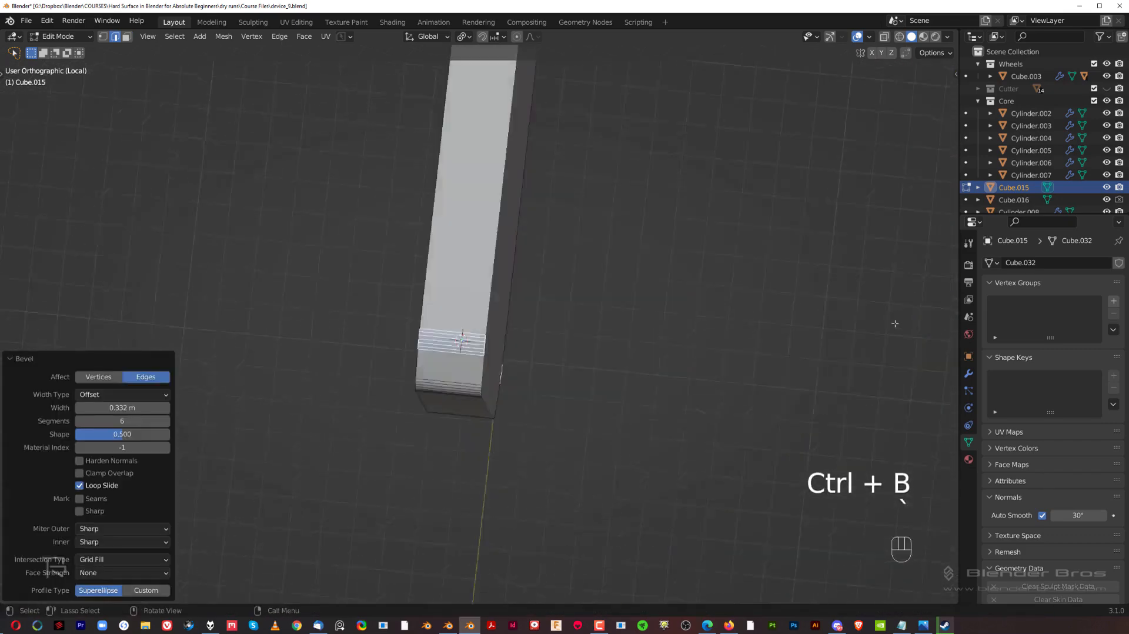
Leave mesh editing and local view to show the whole device in the right orthographic view
{"action": "key", "text": "grave"}
{"action": "left_click", "coordinate": [804, 370]}
{"action": "key", "text": "Tab"}
{"action": "scroll", "coordinate": [661, 282], "scroll_direction": "down", "scroll_amount": 2}
{"action": "key", "text": "KP_Divide"}
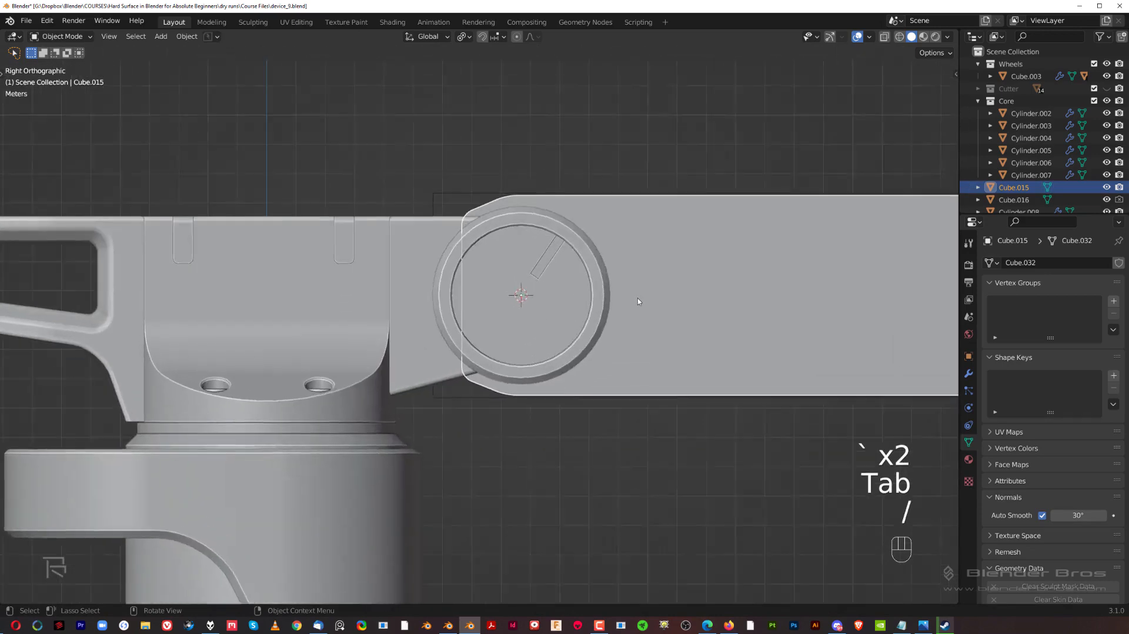
Knife a vertical cut through the whole block just beyond the round joint, using cut-through and angle constraint
{"action": "left_click", "coordinate": [636, 242]}
{"action": "middle_click_drag", "start_coordinate": [636, 242], "coordinate": [568, 312], "text": "shift"}
{"action": "key", "text": "Tab"}
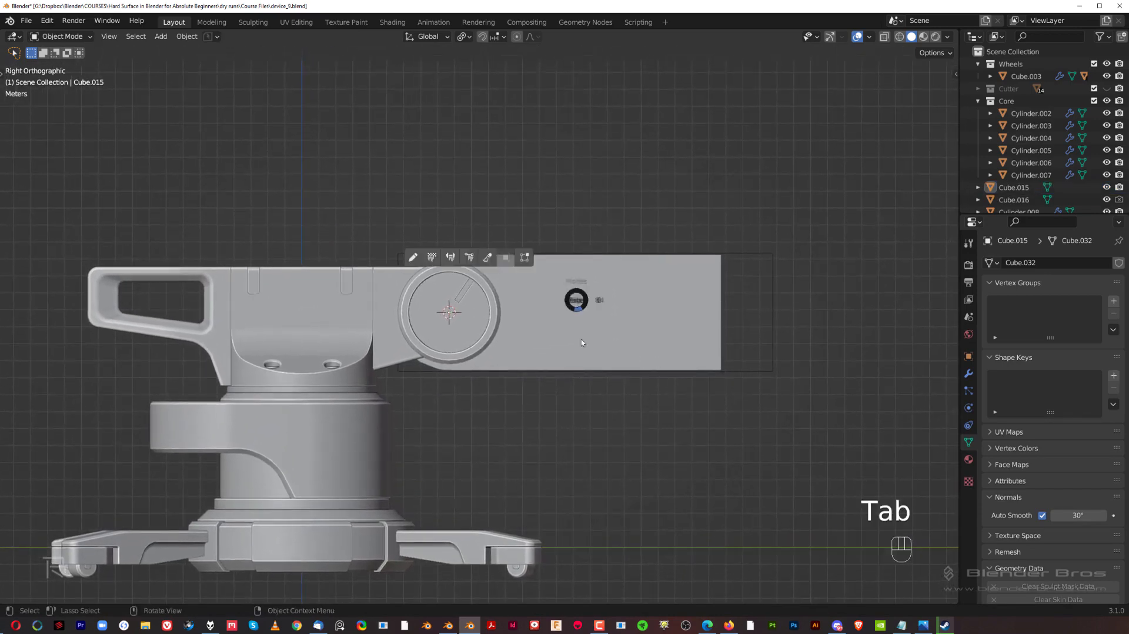
{"action": "key", "text": "Tab"}
{"action": "key", "text": "Tab"}
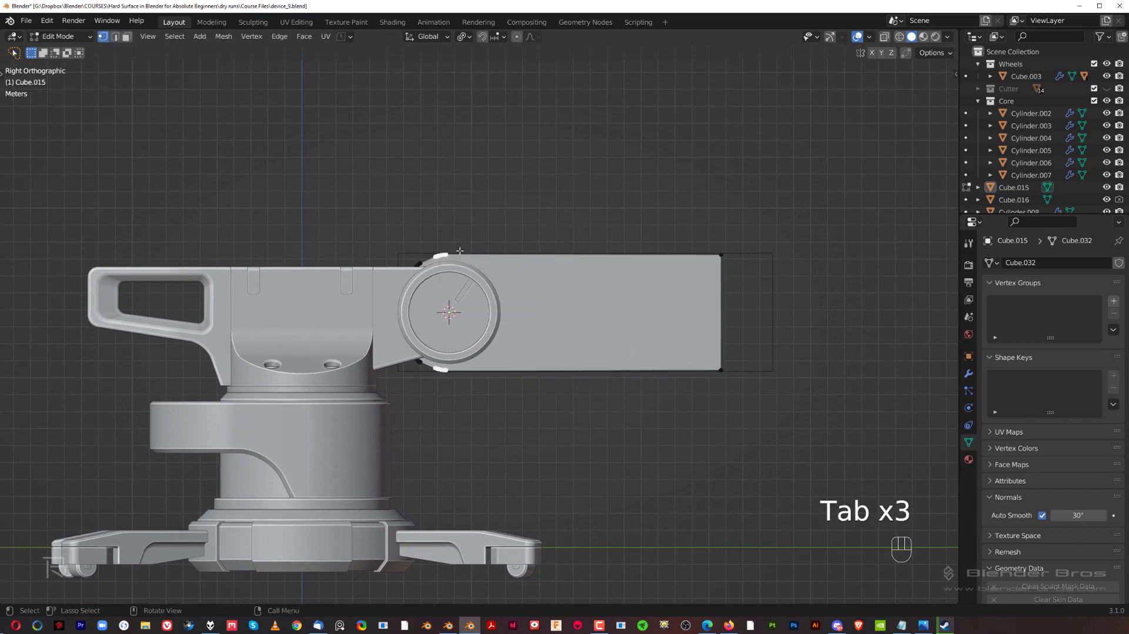
{"action": "middle_click_drag", "start_coordinate": [559, 175], "coordinate": [580, 218]}
{"action": "key", "text": "grave"}
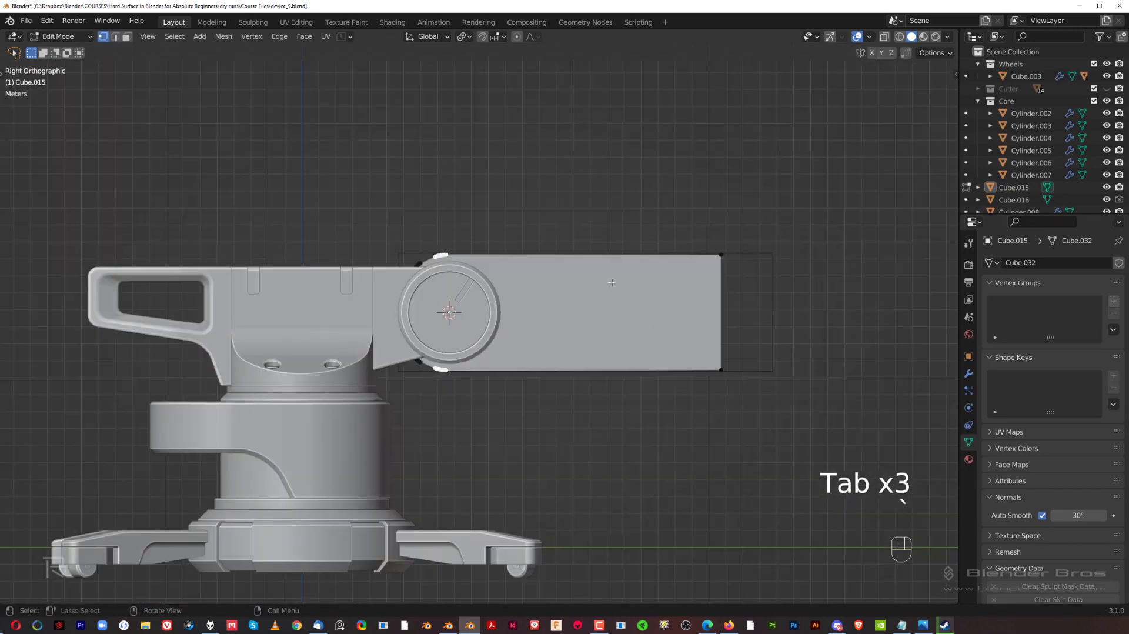
{"action": "key", "text": "k"}
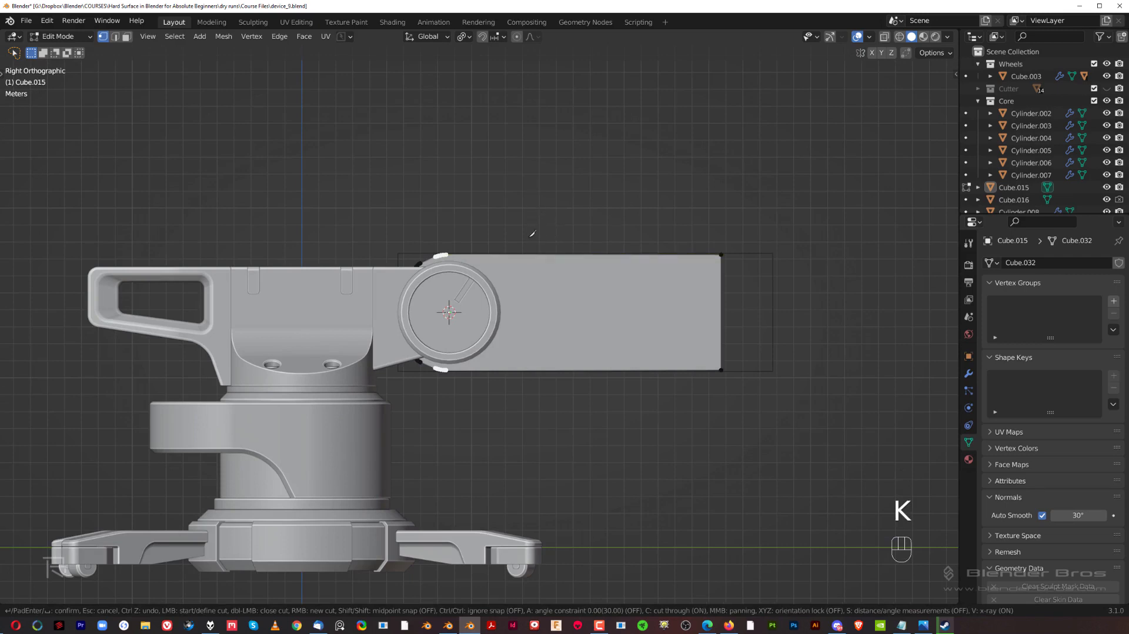
{"action": "key", "text": "a"}
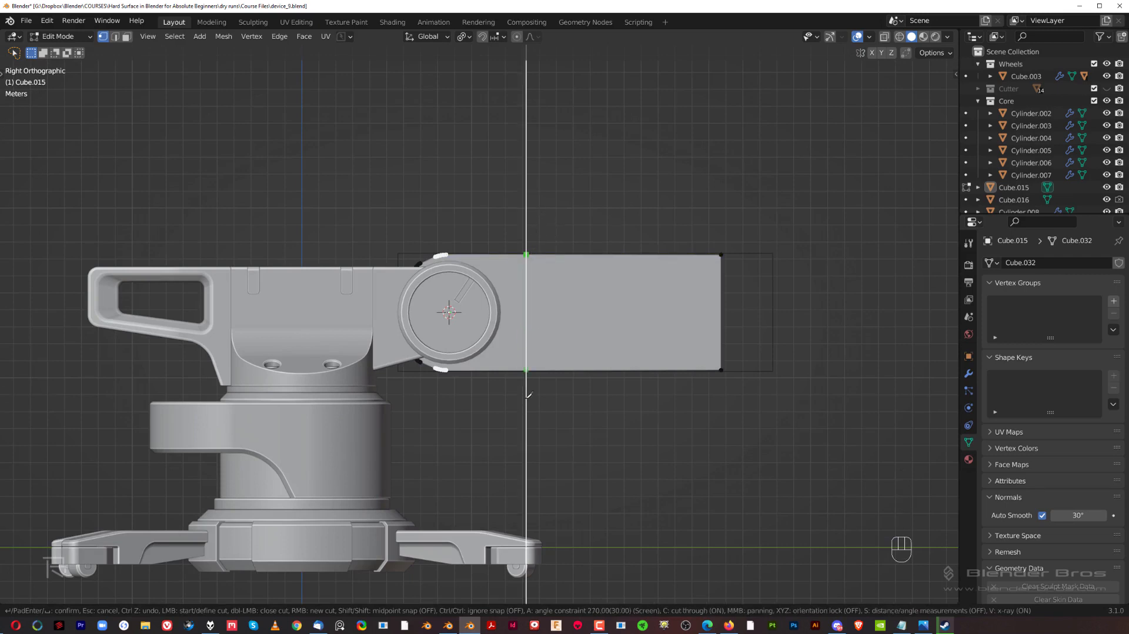
{"action": "key", "text": "Return"}
{"action": "middle_click_drag", "start_coordinate": [524, 396], "coordinate": [544, 330]}
{"action": "key", "text": "grave"}
{"action": "key", "text": "grave"}
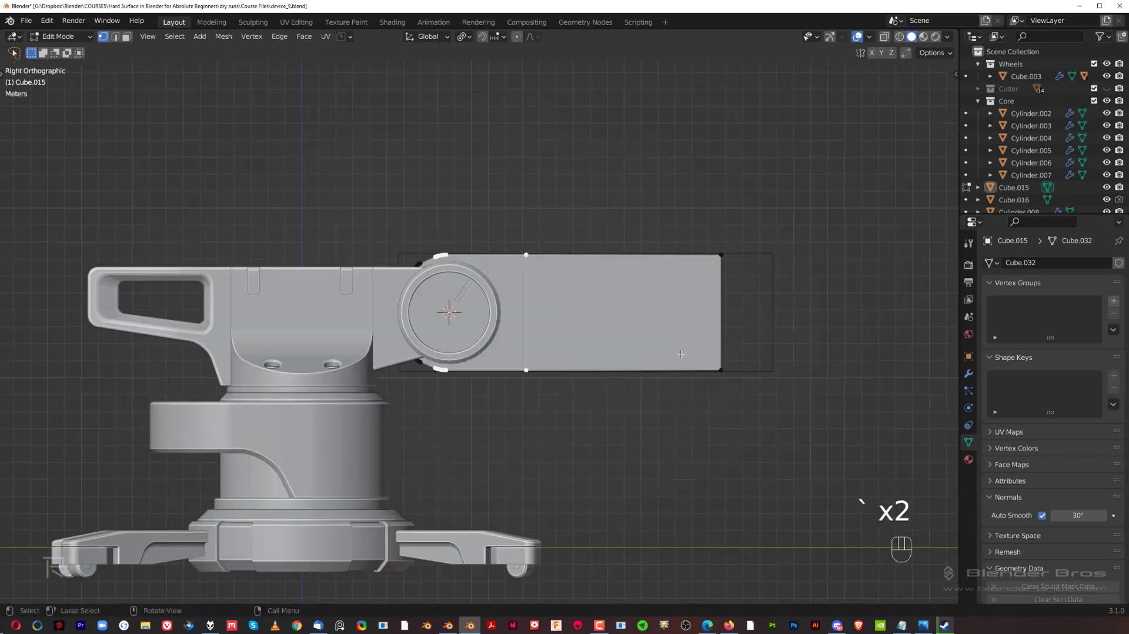
Bevel the vertical cut loop with 1 segment to split it into two parallel loops
{"action": "key", "text": "Tab"}
{"action": "scroll", "coordinate": [579, 317], "scroll_direction": "up", "scroll_amount": 2}
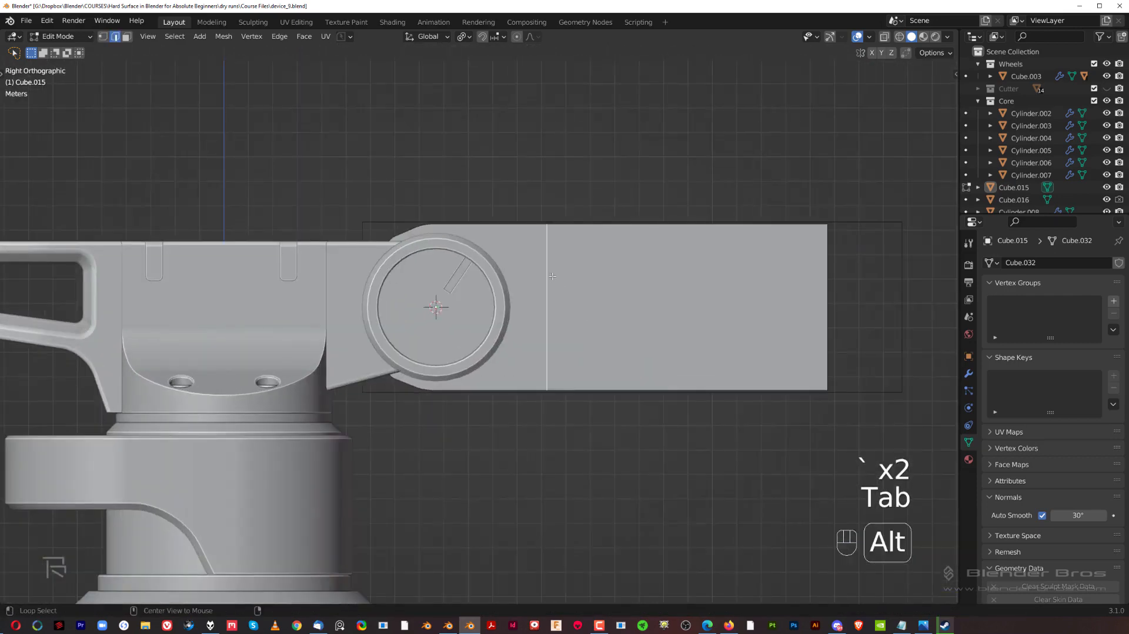
{"action": "middle_click_drag", "start_coordinate": [593, 258], "coordinate": [720, 305]}
{"action": "scroll", "coordinate": [720, 305], "scroll_direction": "down", "scroll_amount": 1}
{"action": "key", "text": "ctrl+b"}
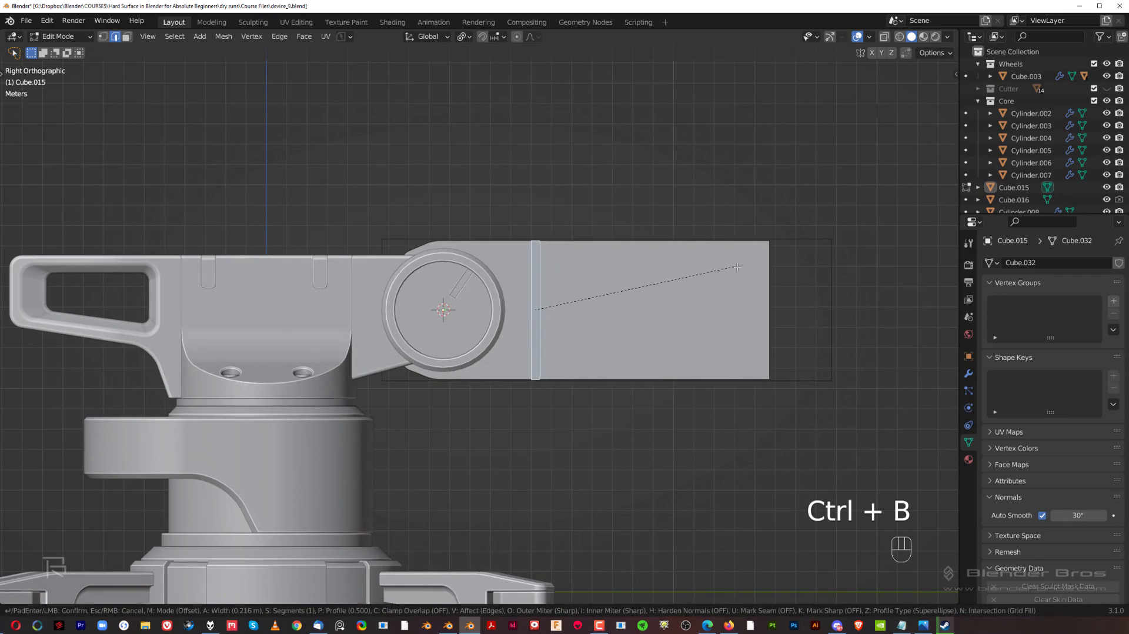
{"action": "left_click", "coordinate": [746, 271]}
{"action": "middle_click_drag", "start_coordinate": [746, 271], "coordinate": [733, 231]}
Move the outer of the two loops about 2.56 m along Y toward the block's far end
{"action": "left_click", "coordinate": [548, 335], "text": "alt"}
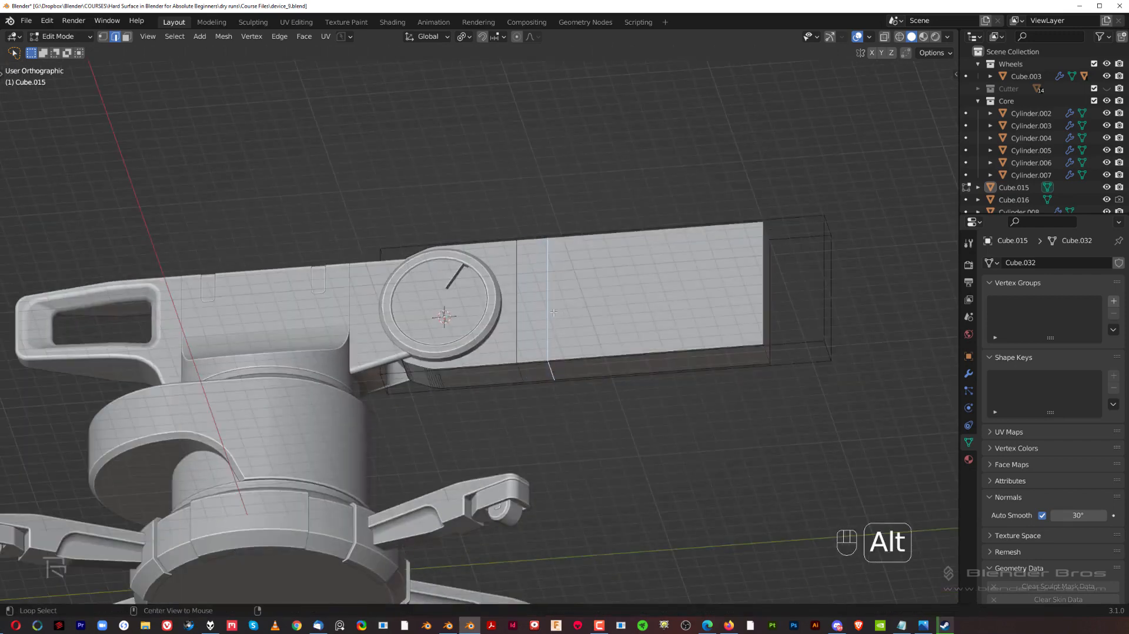
{"action": "key", "text": "grave"}
{"action": "left_click", "coordinate": [768, 341]}
{"action": "key", "text": "g"}
{"action": "key", "text": "y"}
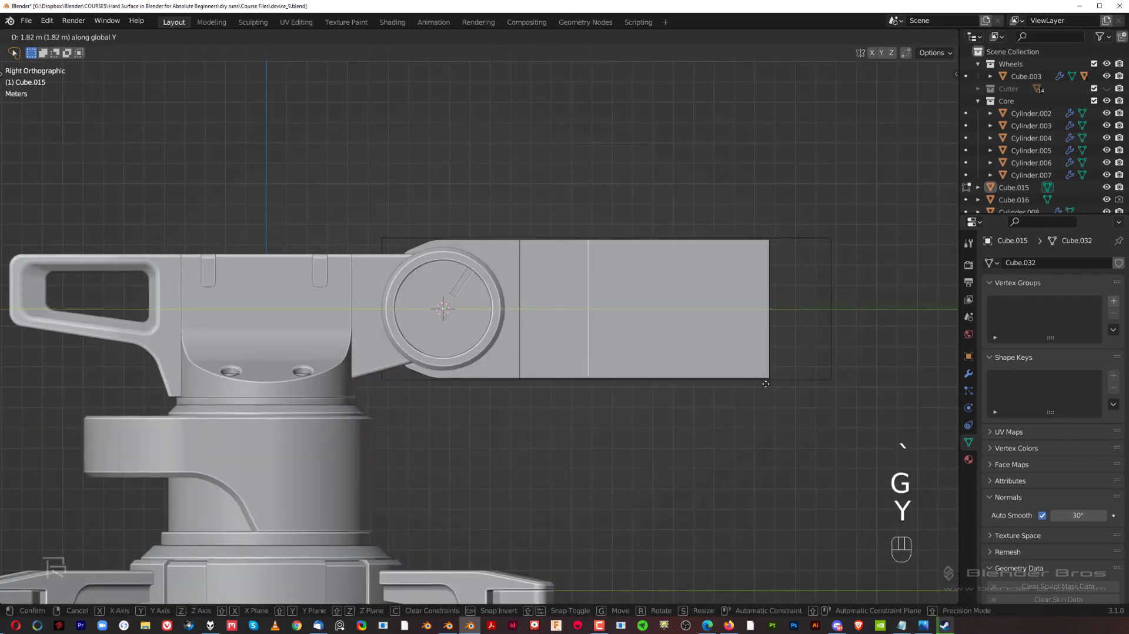
{"action": "left_click", "coordinate": [779, 385]}
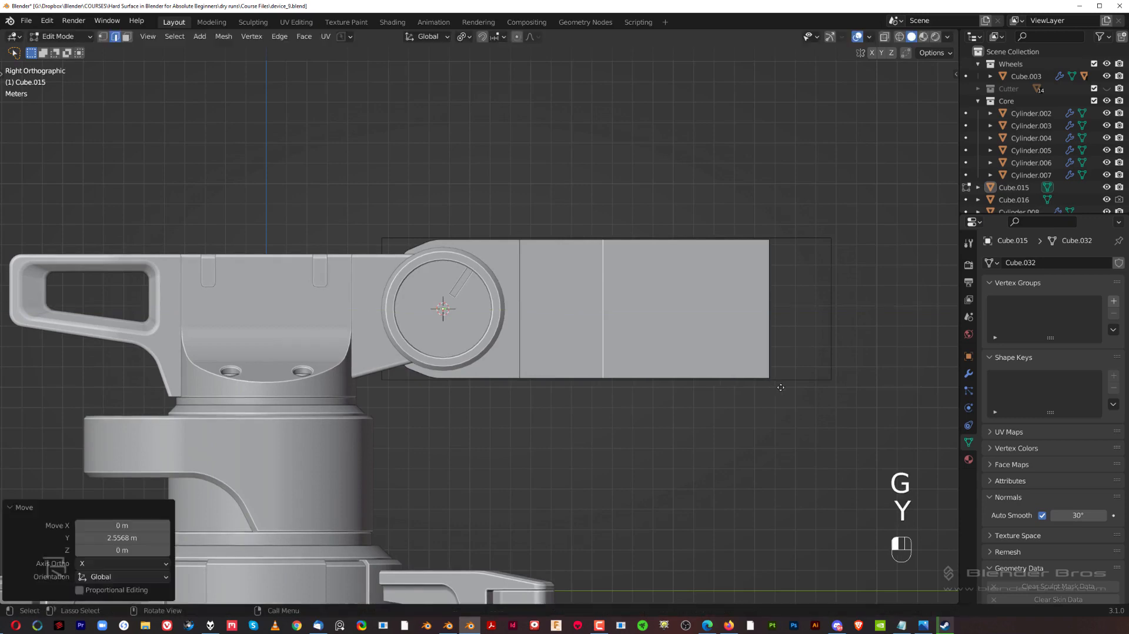
Raise the underside face of the block's outer section about 3 m along Z to form a slanted step
{"action": "middle_click_drag", "start_coordinate": [729, 406], "coordinate": [722, 335]}
{"action": "key", "text": "Tab"}
{"action": "left_click", "coordinate": [782, 335]}
{"action": "left_click", "coordinate": [708, 373]}
{"action": "key", "text": "grave"}
{"action": "left_click", "coordinate": [879, 385]}
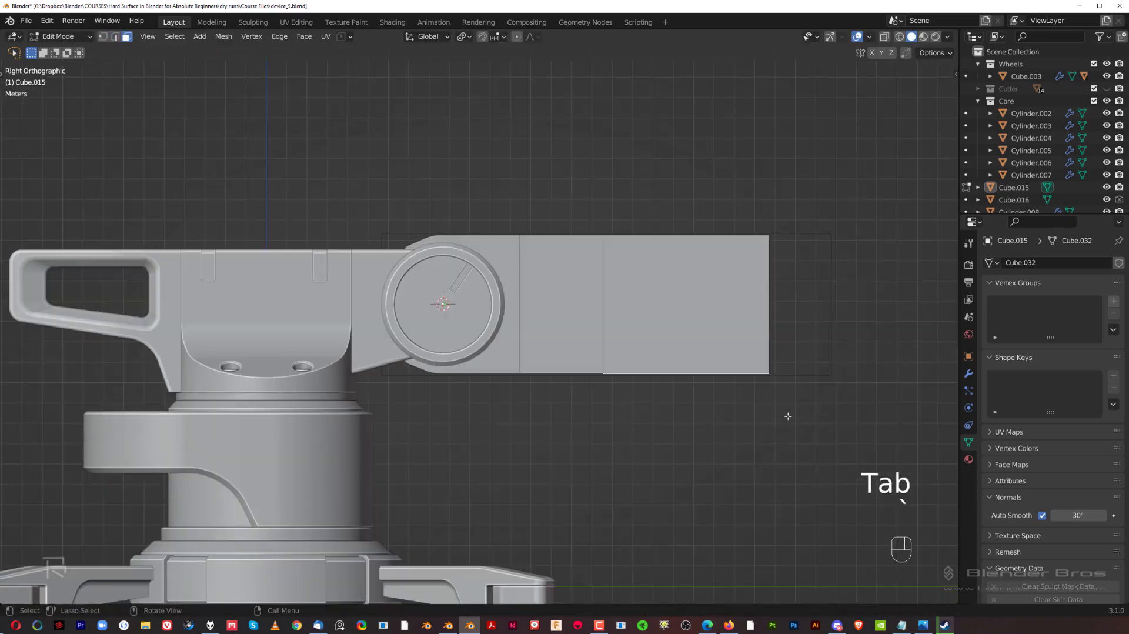
{"action": "key", "text": "g"}
{"action": "key", "text": "z"}
{"action": "left_click", "coordinate": [800, 375]}
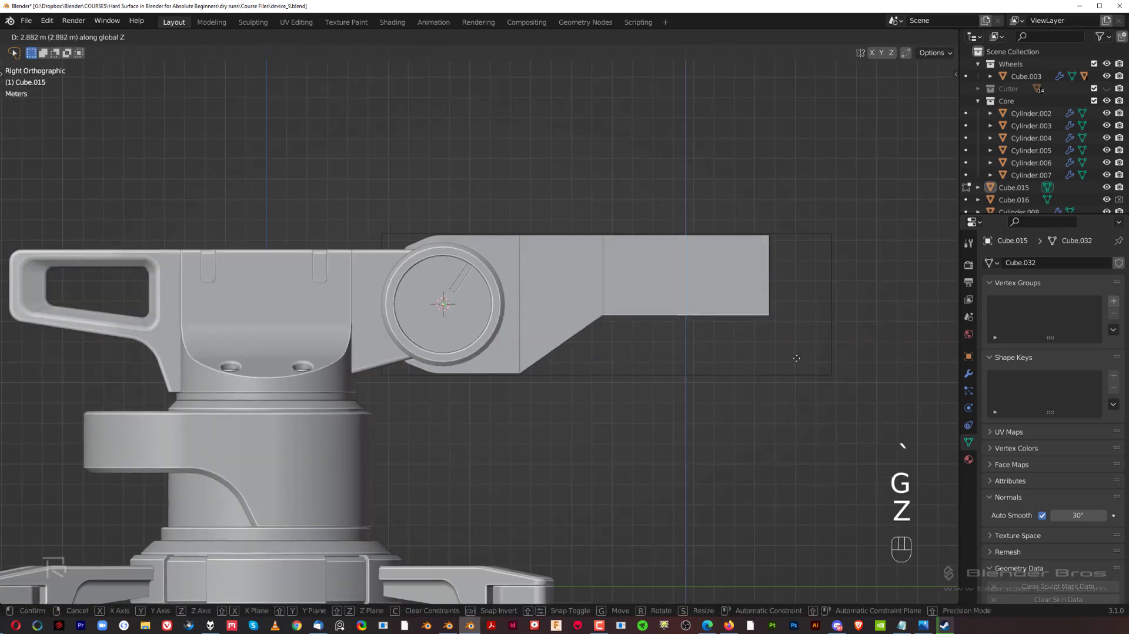
Raise the lower edge of the block's far end along Z to taper the outer section
{"action": "middle_click_drag", "start_coordinate": [784, 333], "coordinate": [834, 343]}
{"action": "key", "text": "Tab"}
{"action": "left_click", "coordinate": [769, 314]}
{"action": "key", "text": "g"}
{"action": "key", "text": "z"}
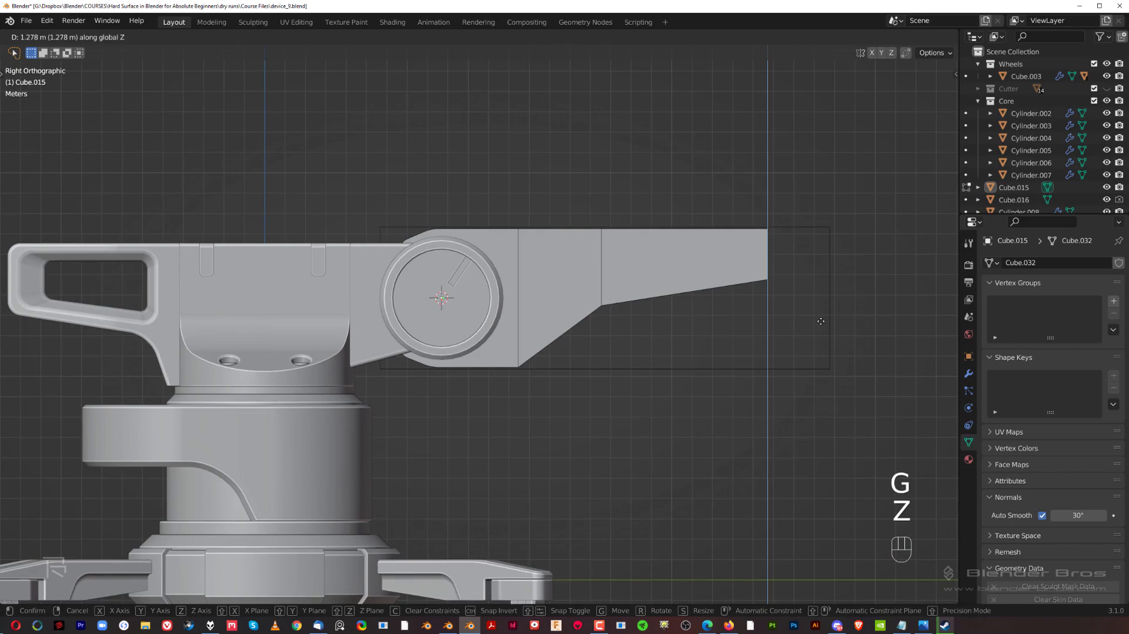
{"action": "left_click", "coordinate": [821, 318]}
Merge the segmented side faces into one continuous face on each side of the tapered block
{"action": "key", "text": "Tab"}
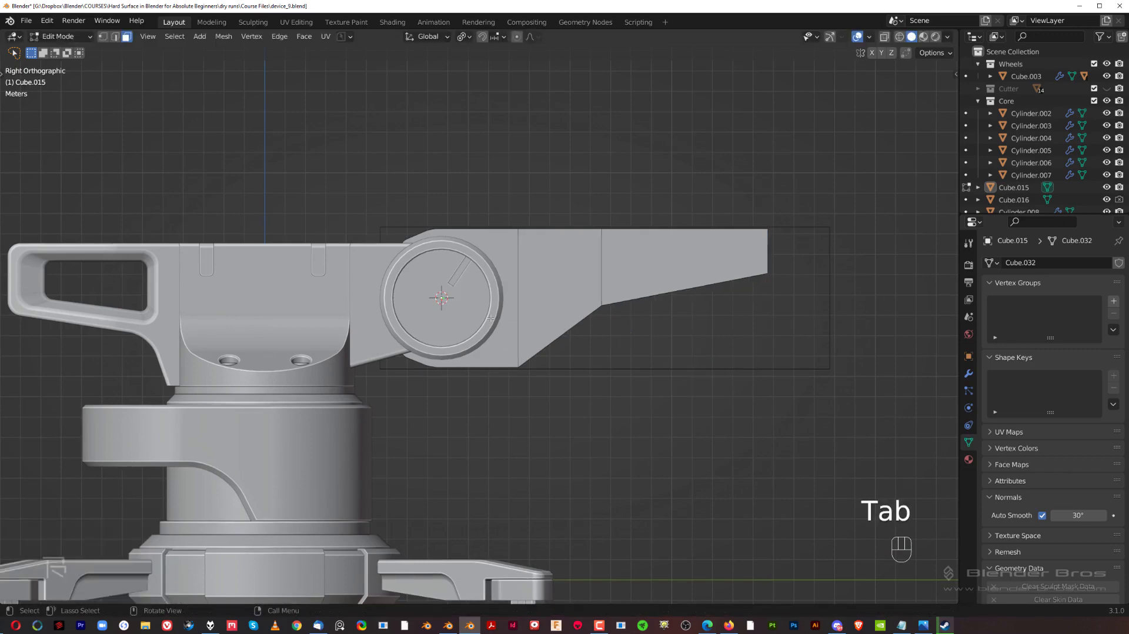
{"action": "key", "text": "Tab"}
{"action": "left_click", "coordinate": [765, 255], "text": "ctrl"}
{"action": "key", "text": "f"}
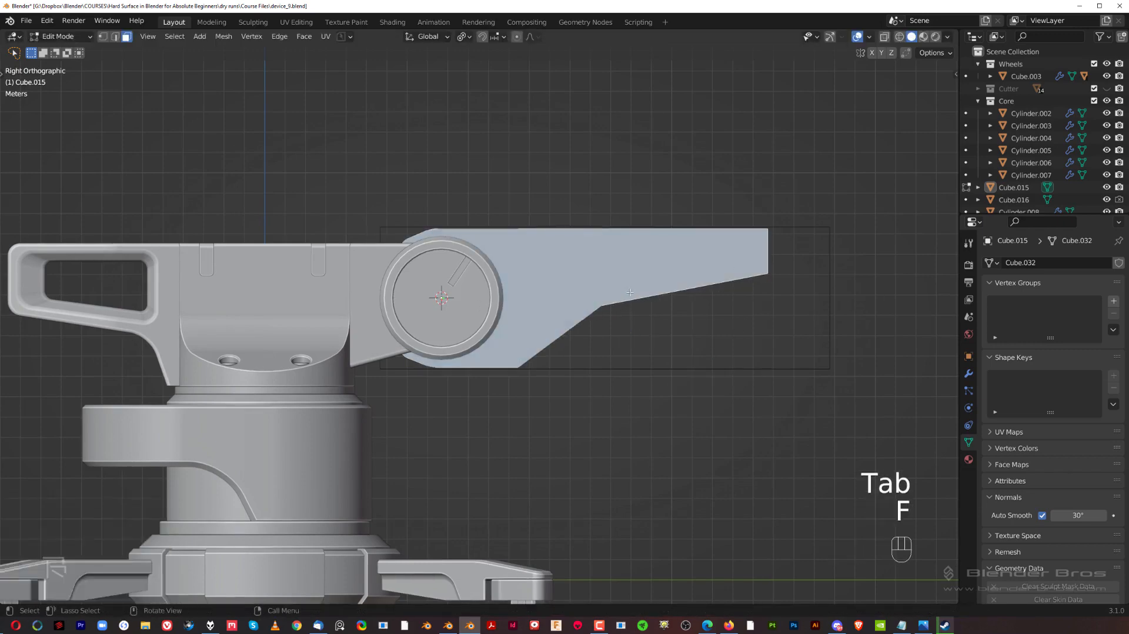
{"action": "middle_click_drag", "start_coordinate": [771, 254], "coordinate": [404, 254]}
{"action": "left_click", "coordinate": [404, 254]}
{"action": "left_click", "coordinate": [347, 253], "text": "ctrl"}
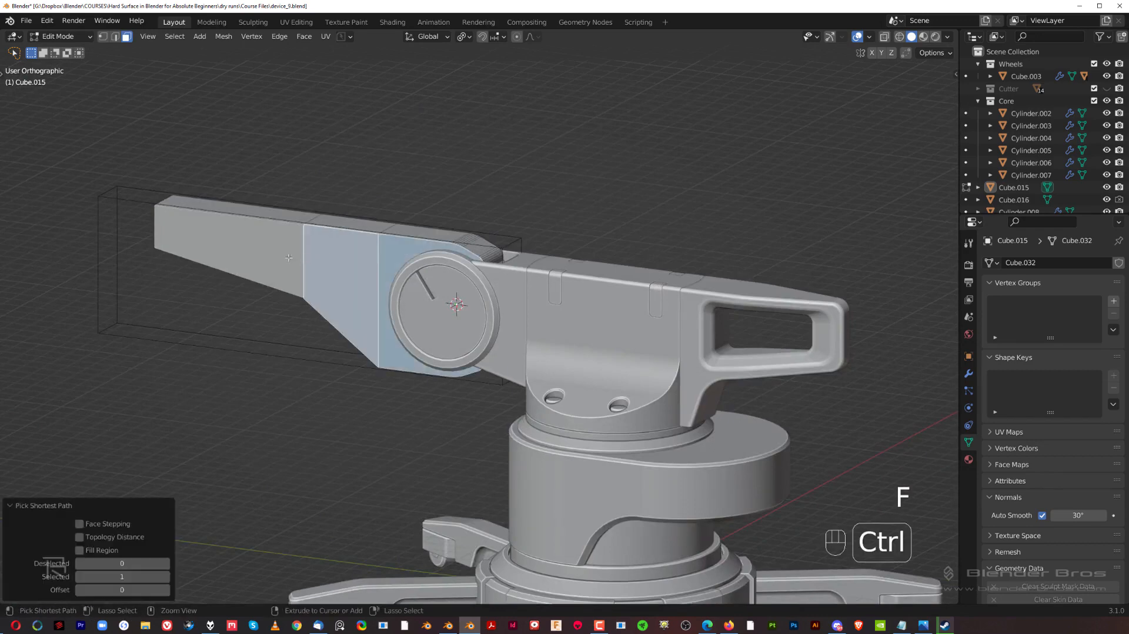
{"action": "left_click", "coordinate": [276, 247], "text": "ctrl"}
{"action": "key", "text": "f"}
Try rounding the two bend edges across the arm's underside with a wide, multi-segment bevel
{"action": "middle_click_drag", "start_coordinate": [727, 258], "coordinate": [558, 264]}
{"action": "left_click", "coordinate": [499, 340]}
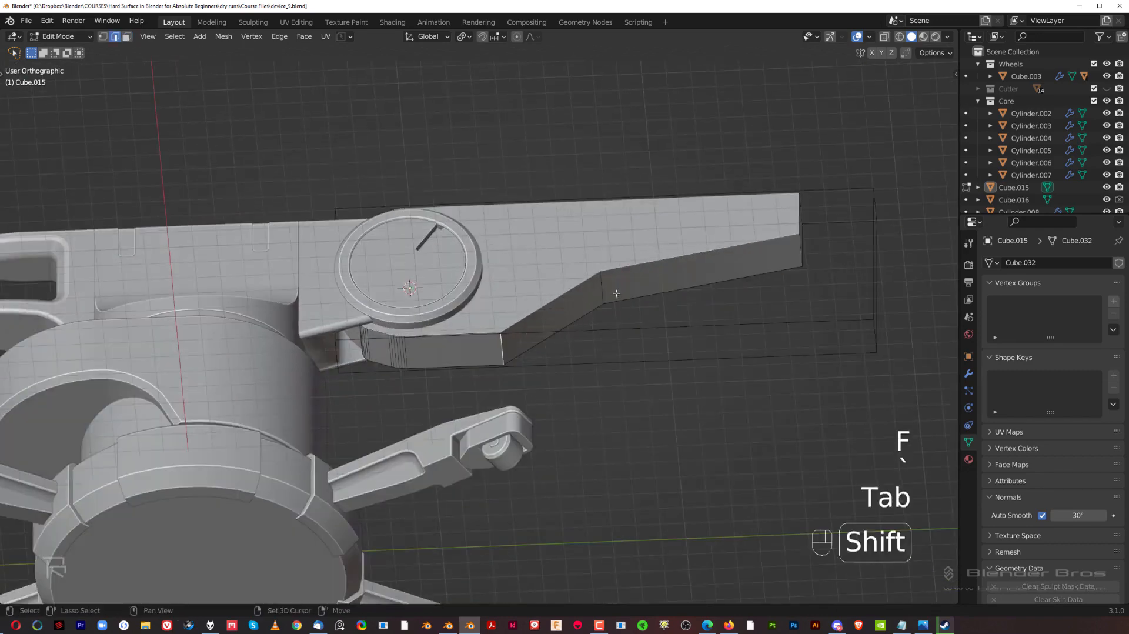
{"action": "left_click", "coordinate": [616, 293], "text": "shift"}
{"action": "key", "text": "ctrl+b"}
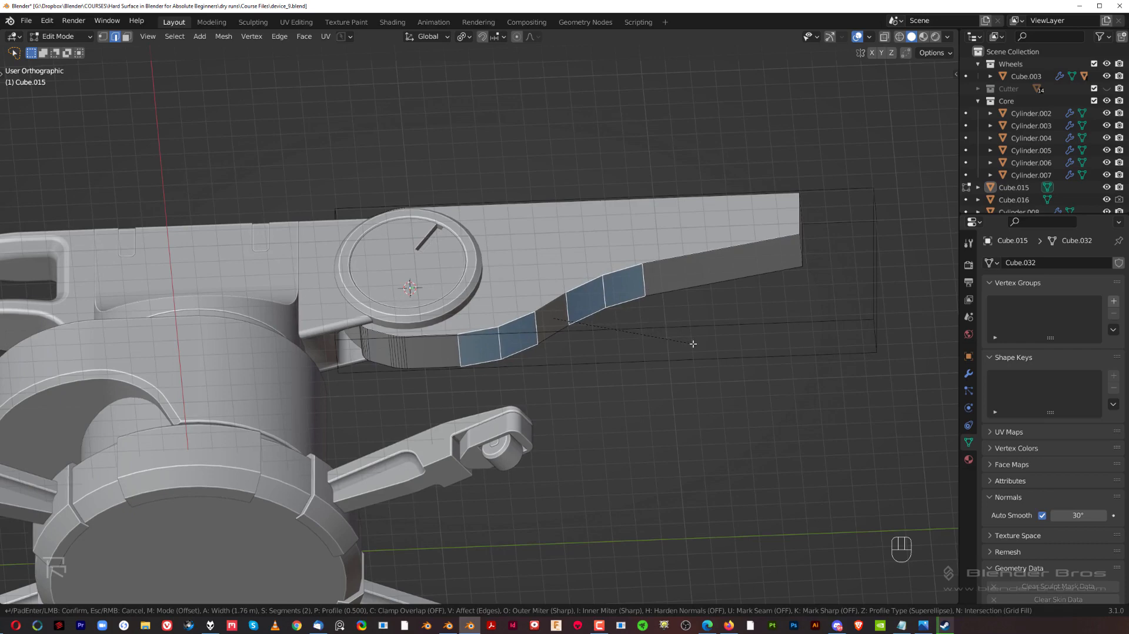
{"action": "scroll", "coordinate": [700, 364], "scroll_direction": "up", "scroll_amount": 1}
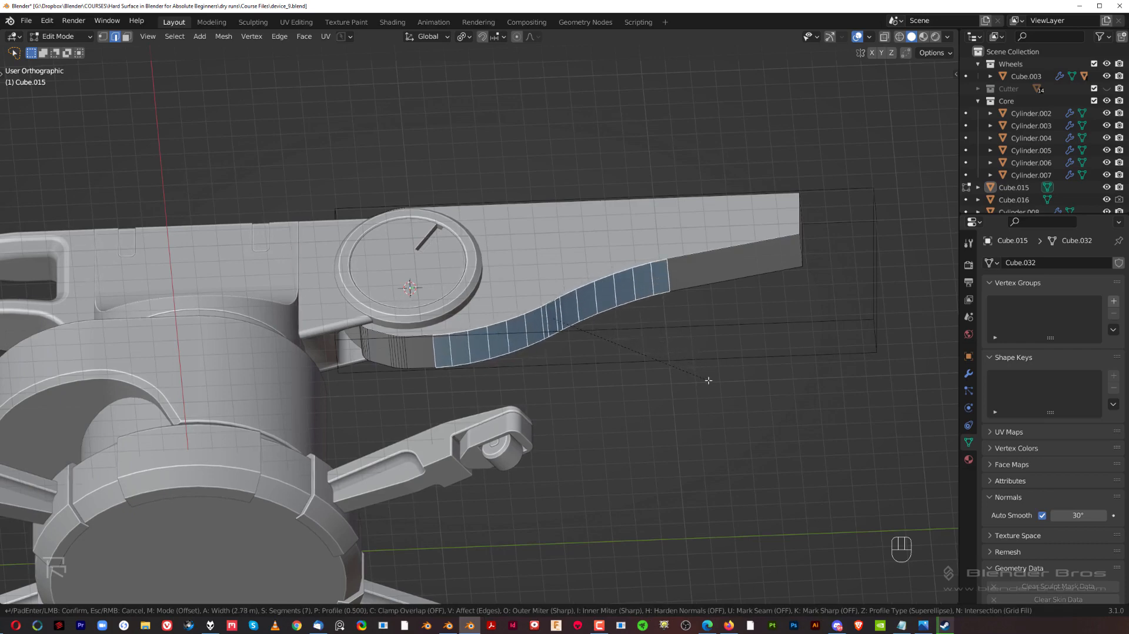
{"action": "left_click", "coordinate": [663, 373]}
{"action": "left_click", "coordinate": [758, 341]}
{"action": "key", "text": "Tab"}
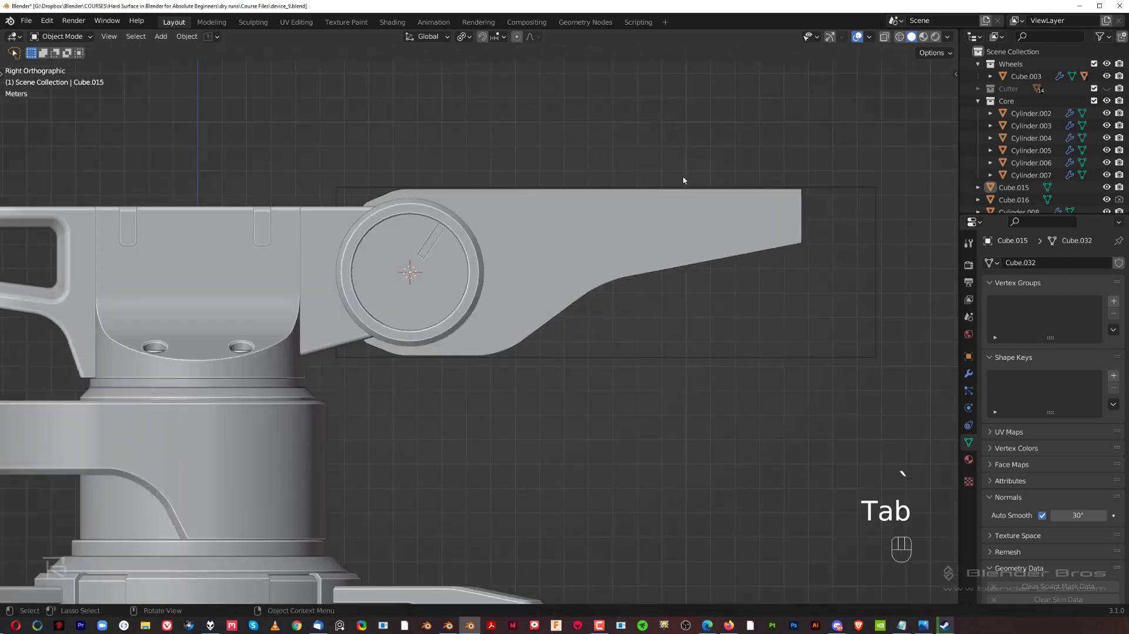
{"action": "scroll", "coordinate": [611, 276], "scroll_direction": "up", "scroll_amount": 2}
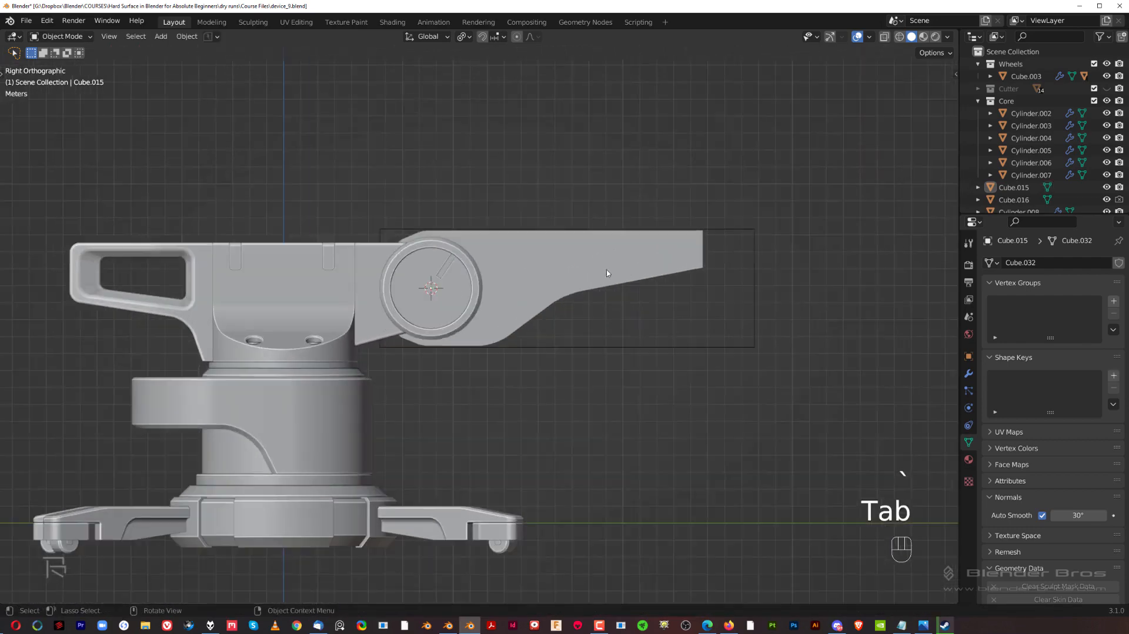
{"action": "mouse_move", "coordinate": [612, 246]}
{"action": "middle_mouse_down", "text": "shift"}
{"action": "mouse_move", "coordinate": [585, 228]}
{"action": "mouse_move", "coordinate": [607, 257]}
{"action": "middle_mouse_up", "text": "shift"}
{"action": "scroll", "coordinate": [612, 264], "scroll_direction": "up", "scroll_amount": 1}
Undo the wide bevel and try a smaller one on the same two underside edges
{"action": "key", "text": "ctrl+z"}
{"action": "key", "text": "ctrl+z"}
{"action": "key", "text": "ctrl+b"}
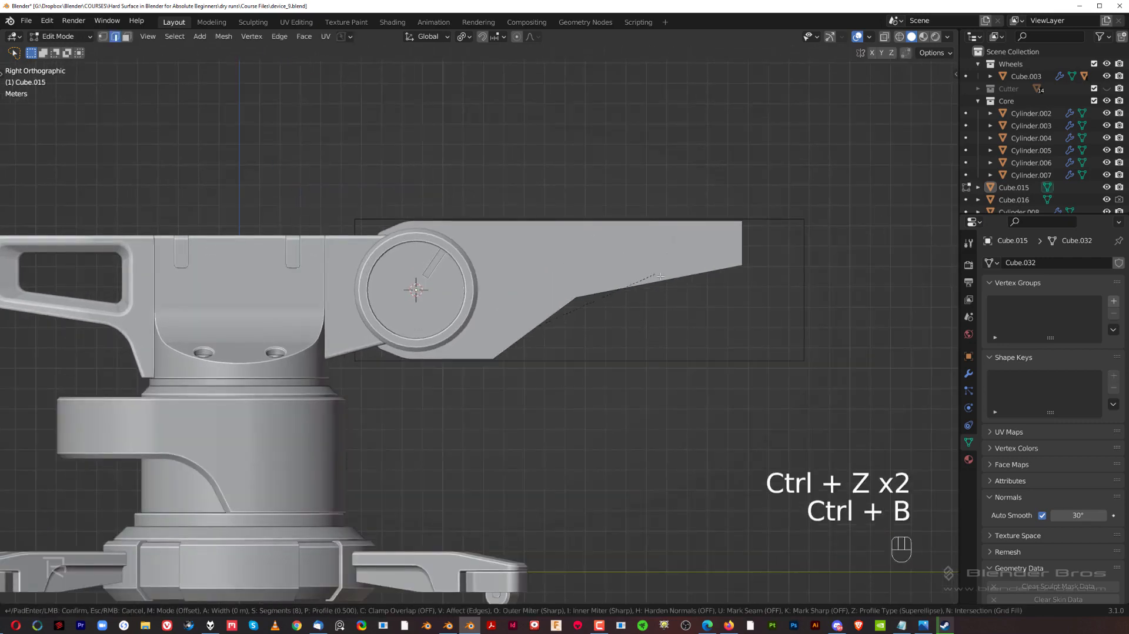
{"action": "left_click", "coordinate": [761, 327]}
{"action": "key", "text": "Tab"}
{"action": "scroll", "coordinate": [659, 278], "scroll_direction": "down", "scroll_amount": 3}
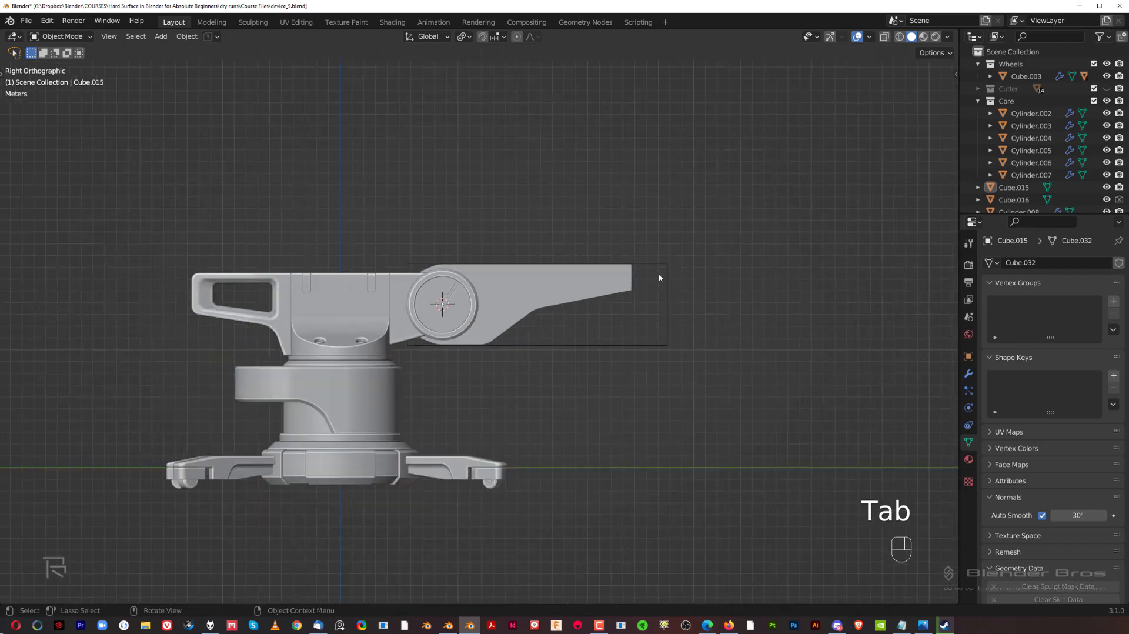
{"action": "scroll", "coordinate": [648, 309], "scroll_direction": "up", "scroll_amount": 3}
Undo the last bevel and round the two underside bend edges with a 0.643 m bevel of 6 segments
{"action": "key", "text": "ctrl+z"}
{"action": "key", "text": "ctrl+z"}
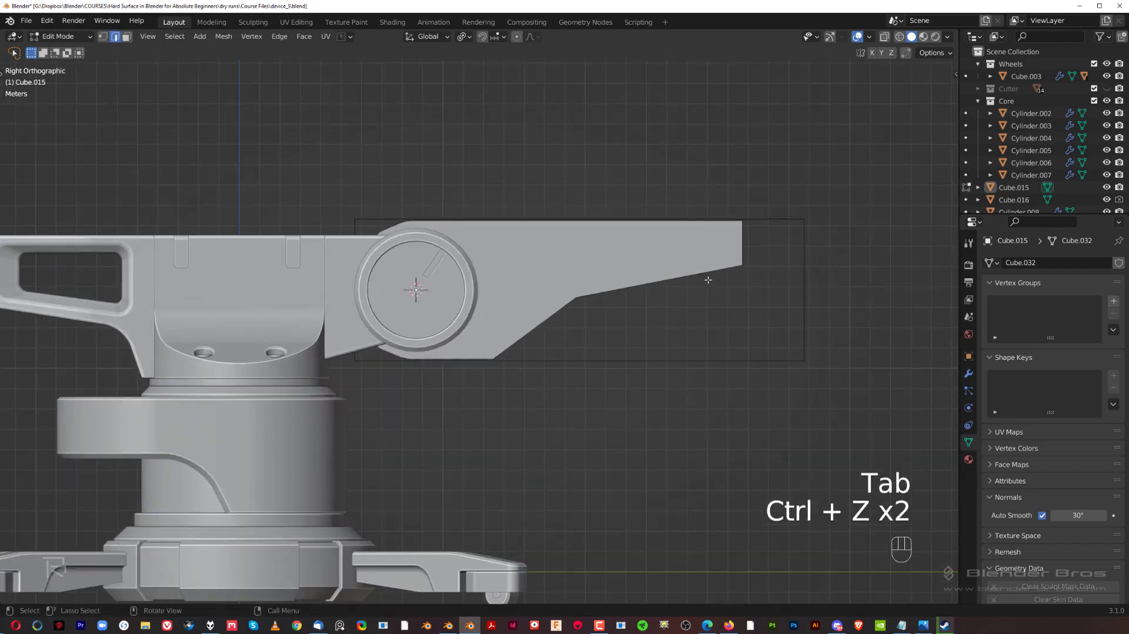
{"action": "key", "text": "ctrl+b"}
{"action": "left_click", "coordinate": [832, 334]}
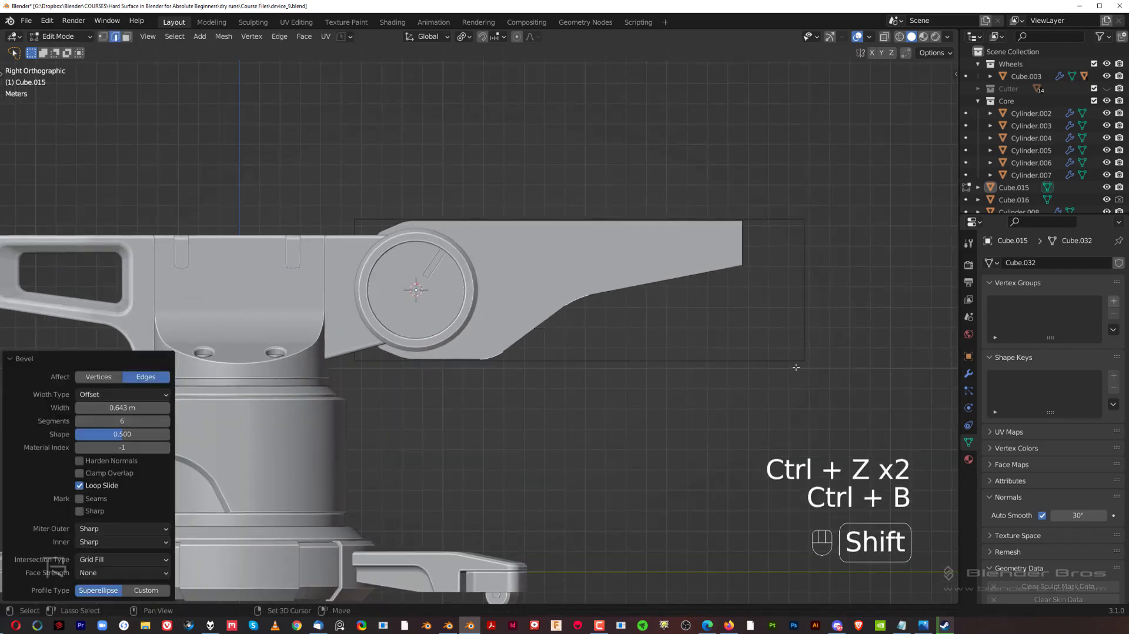
{"action": "key", "text": "Tab"}
{"action": "scroll", "coordinate": [625, 213], "scroll_direction": "down", "scroll_amount": 3}
{"action": "scroll", "coordinate": [714, 258], "scroll_direction": "up", "scroll_amount": 2}
{"action": "middle_click_drag", "start_coordinate": [700, 272], "coordinate": [691, 245]}
{"action": "middle_click_drag", "start_coordinate": [569, 326], "coordinate": [393, 359]}
{"action": "key", "text": "Tab"}
{"action": "key", "text": "Tab"}
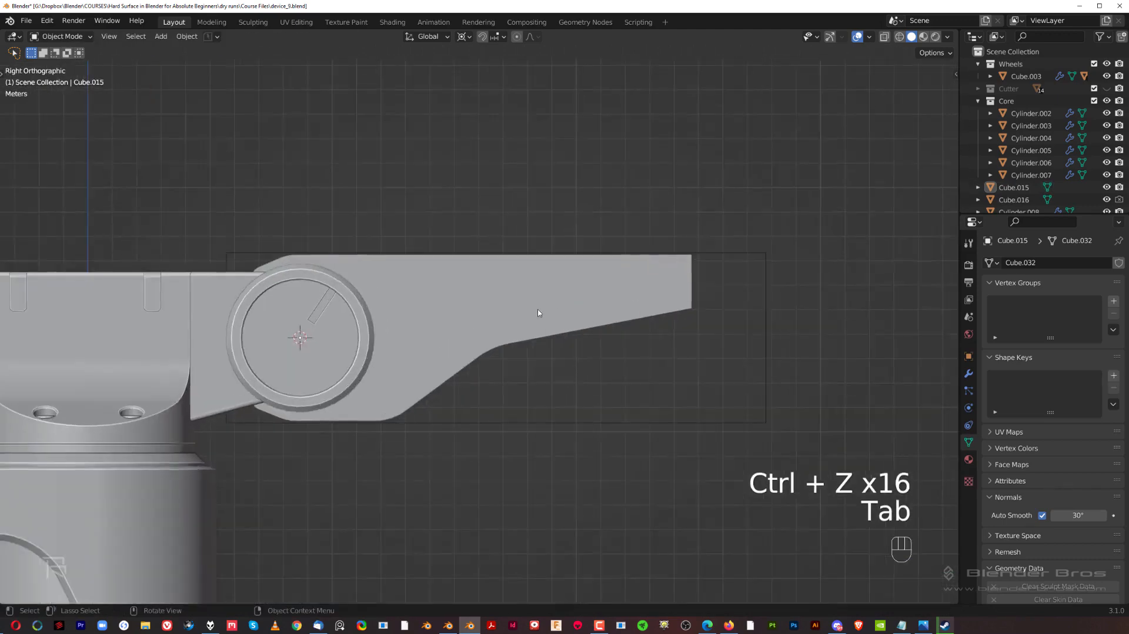
Cut a straight vertical line through the arm's outer section with the Knife, just past the underside curve
{"action": "middle_click_drag", "start_coordinate": [502, 353], "coordinate": [547, 303]}
{"action": "key", "text": "grave"}
{"action": "left_click", "coordinate": [301, 315]}
{"action": "key", "text": "grave"}
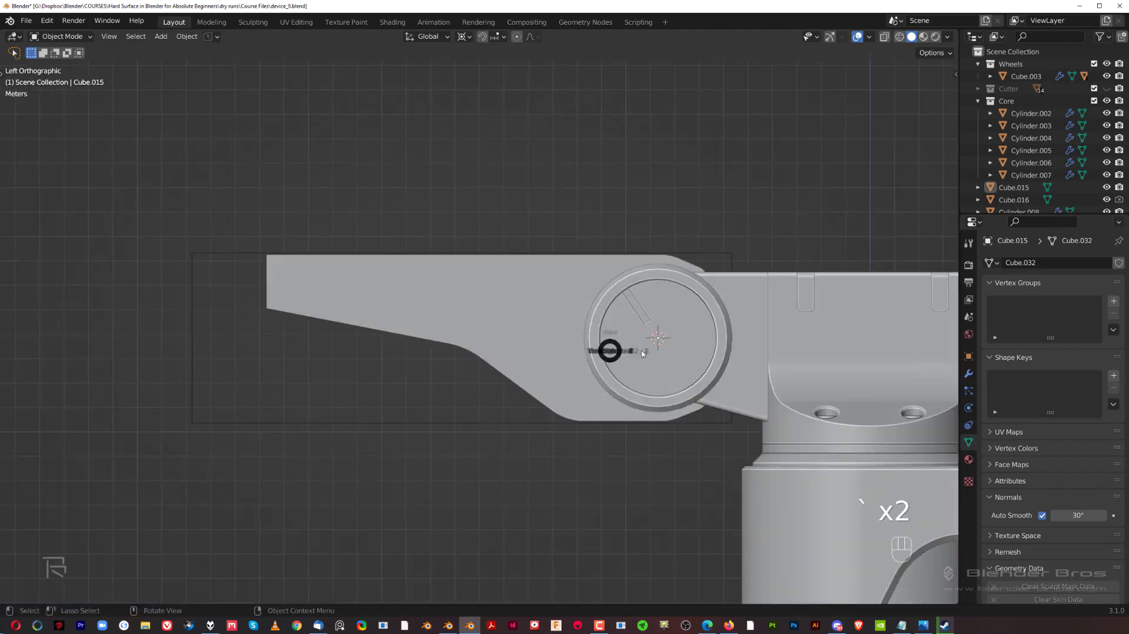
{"action": "left_click", "coordinate": [647, 352]}
{"action": "middle_click_drag", "start_coordinate": [532, 347], "coordinate": [488, 357], "text": "shift"}
{"action": "key", "text": "Tab"}
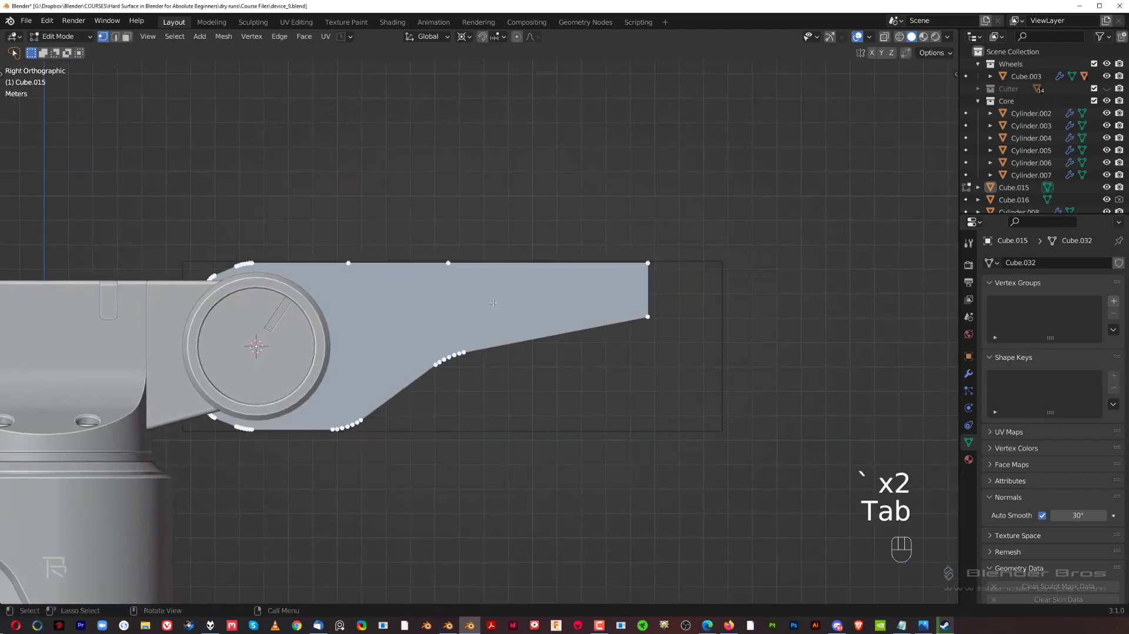
{"action": "key", "text": "k"}
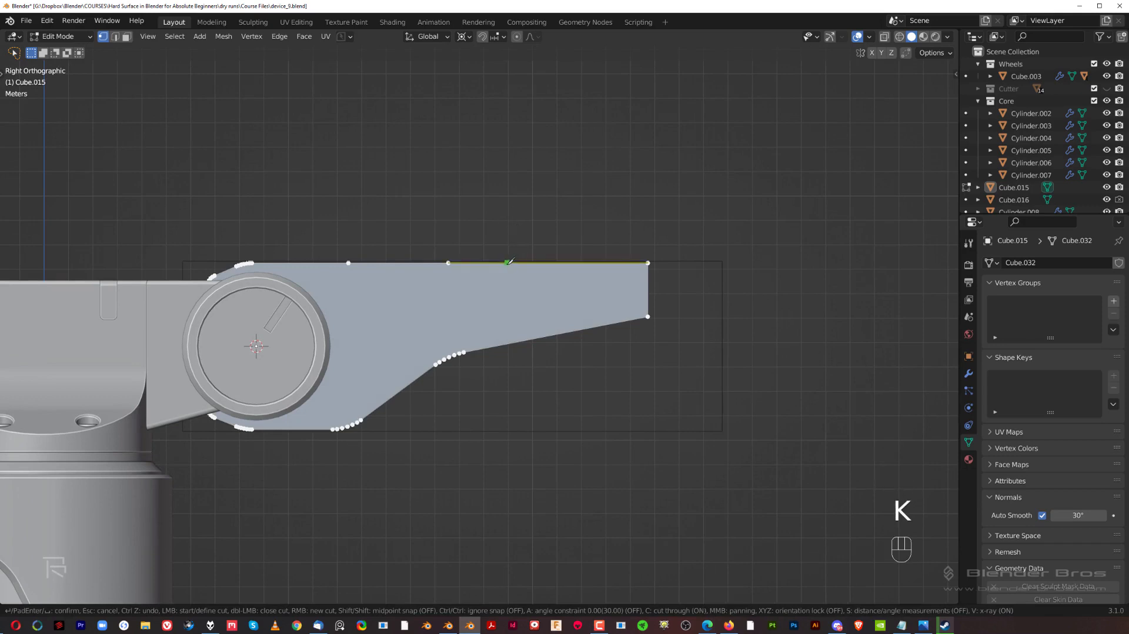
{"action": "key", "text": "a"}
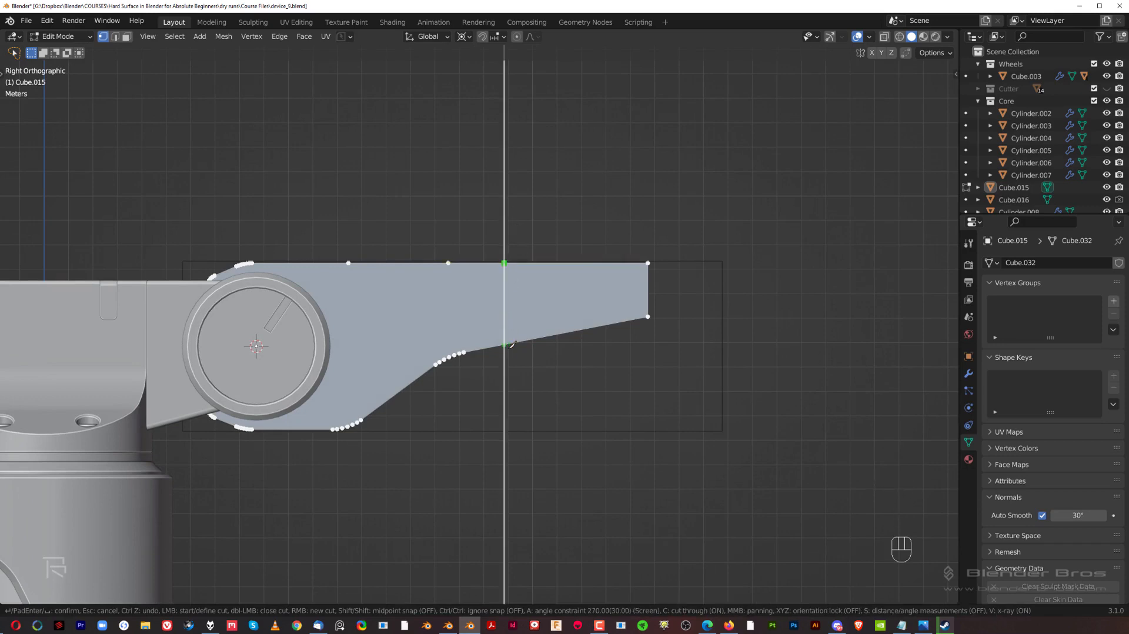
{"action": "left_click", "coordinate": [502, 381]}
{"action": "key", "text": "space"}
{"action": "middle_click_drag", "start_coordinate": [525, 218], "coordinate": [527, 254]}
{"action": "scroll", "coordinate": [526, 253], "scroll_direction": "down", "scroll_amount": 1}
Bevel the new vertical edge loop by 0.656 m with 1 segment to form a transition band around the arm
{"action": "key", "text": "Tab"}
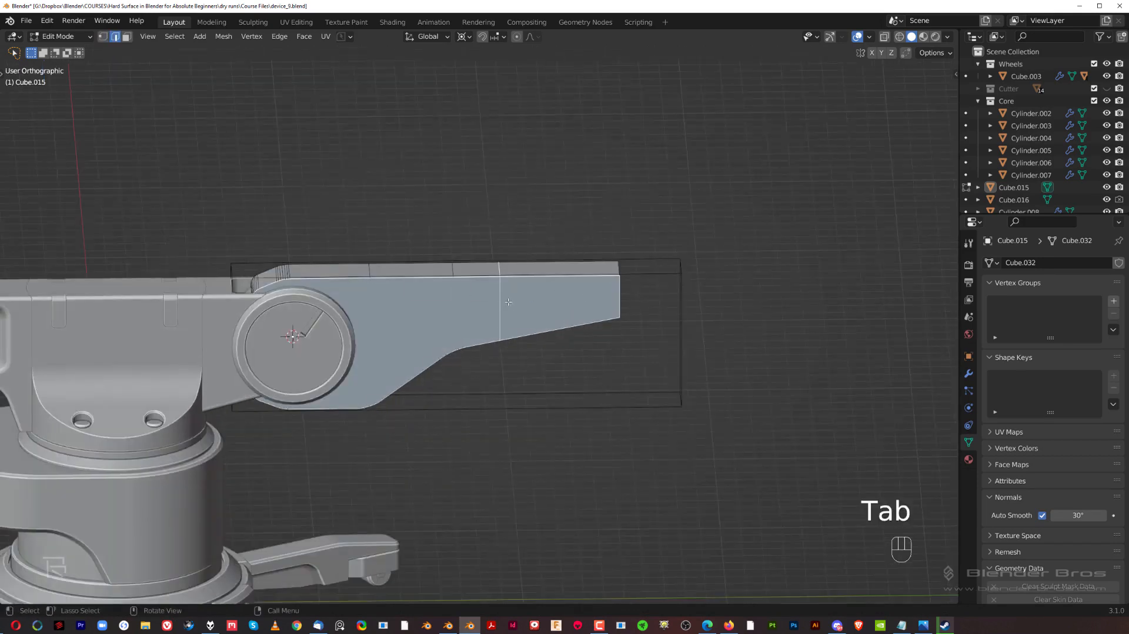
{"action": "key", "text": "ctrl+b"}
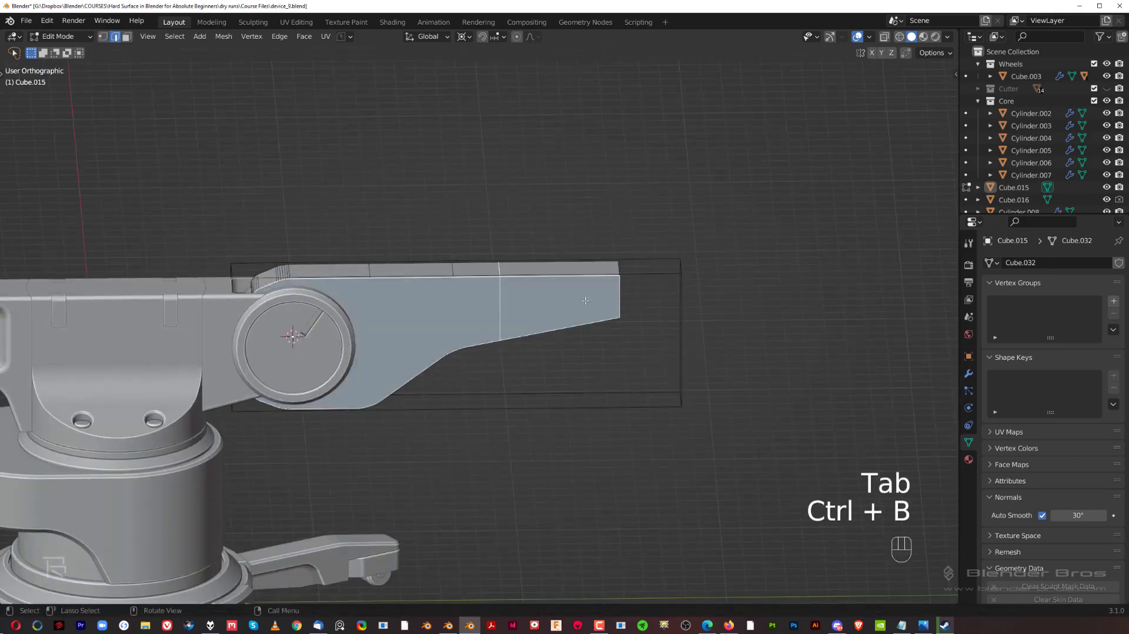
{"action": "left_click", "coordinate": [501, 295], "text": "alt"}
{"action": "key", "text": "grave"}
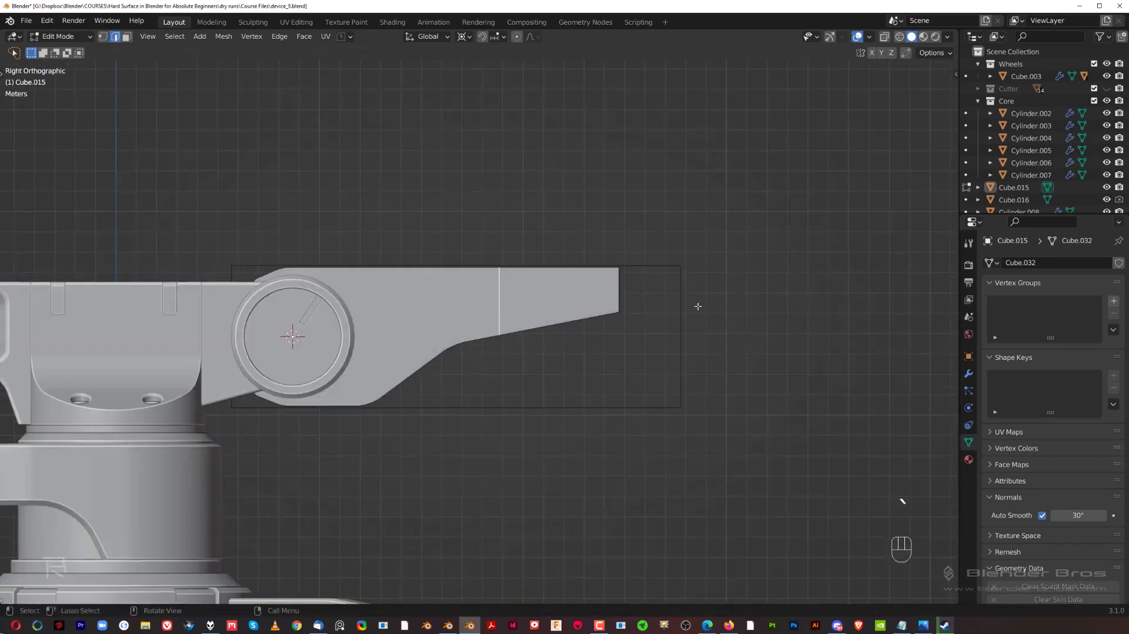
{"action": "key", "text": "ctrl+b"}
{"action": "key", "text": "shift"}
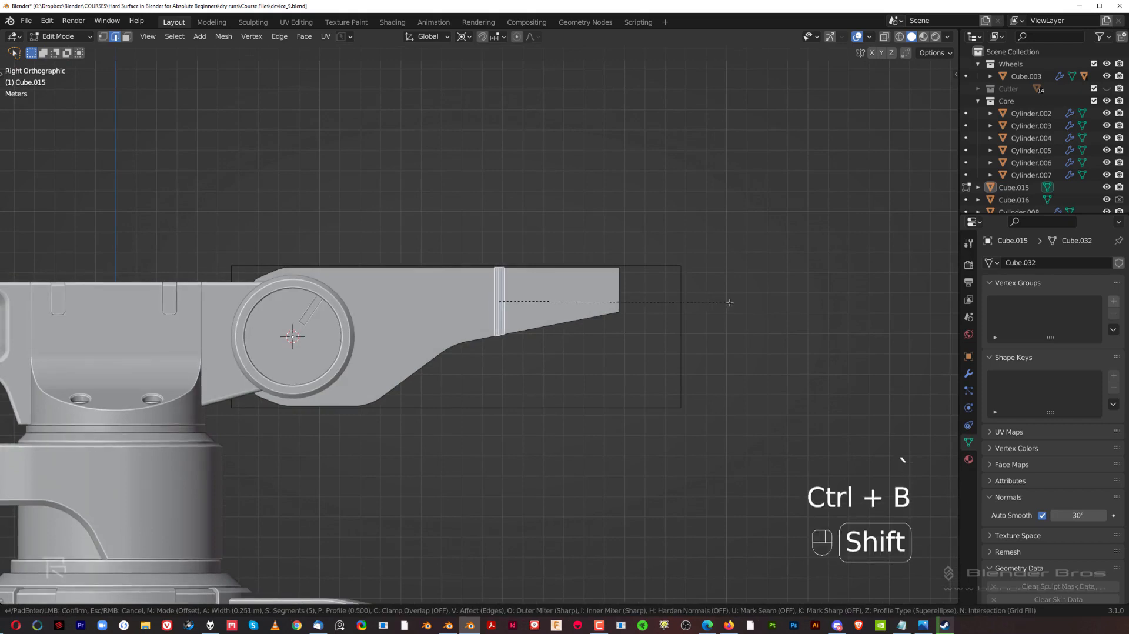
{"action": "left_click", "coordinate": [812, 296]}
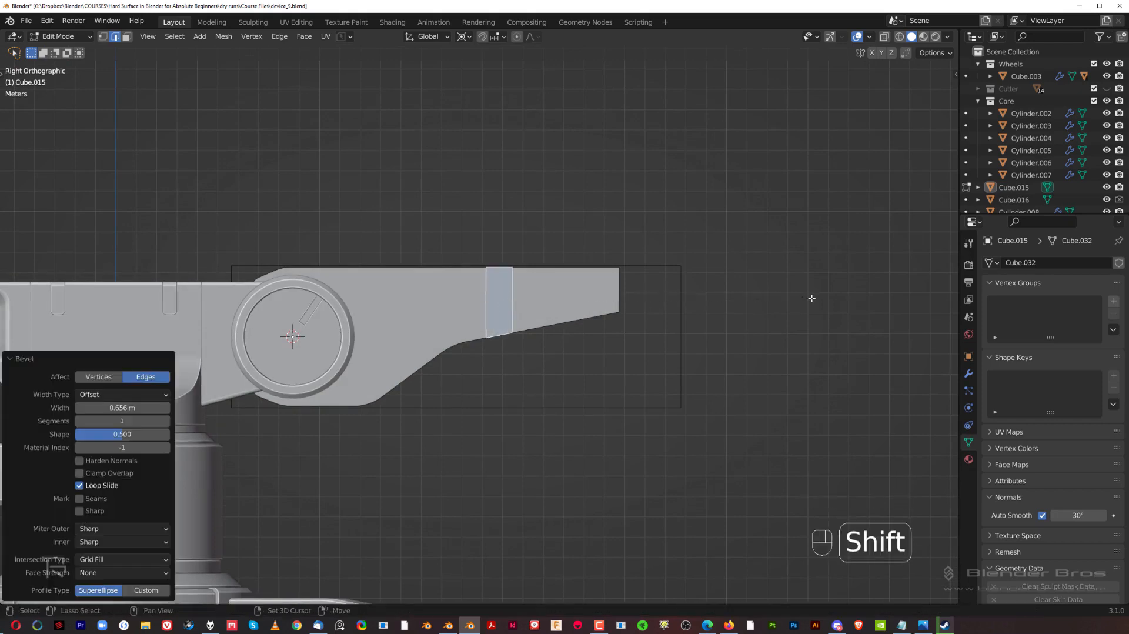
{"action": "middle_click_drag", "start_coordinate": [812, 298], "coordinate": [663, 328]}
Scale the face loop of the arm's outer end inward along X to make the tip narrower
{"action": "key", "text": "Tab"}
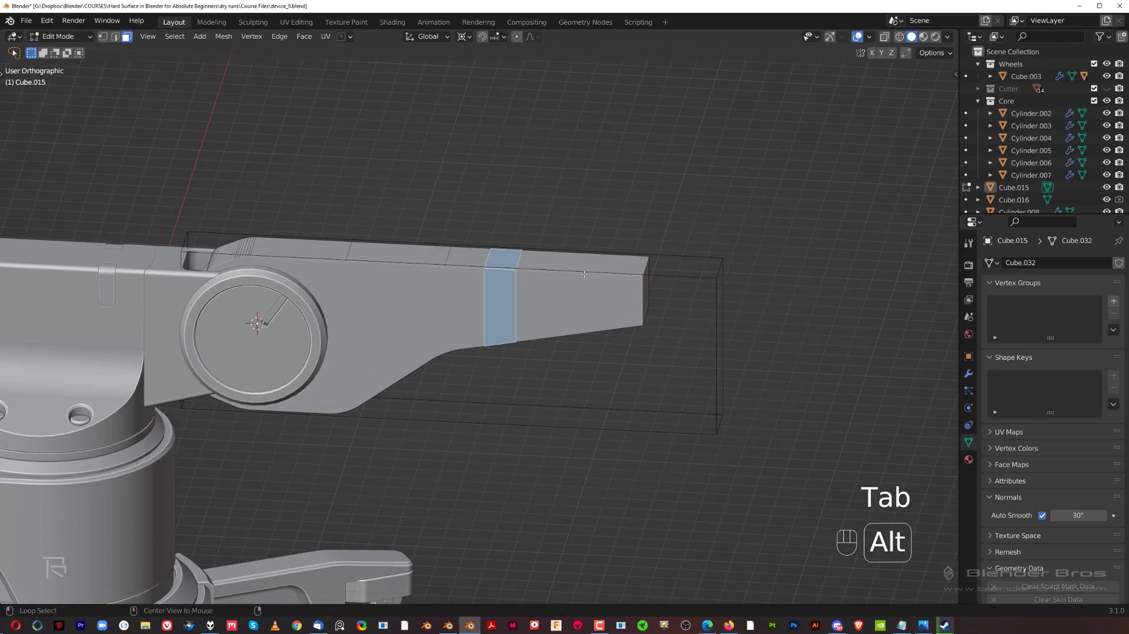
{"action": "left_click", "coordinate": [584, 274], "text": "alt"}
{"action": "middle_click_drag", "start_coordinate": [584, 274], "coordinate": [668, 270]}
{"action": "key", "text": "s"}
{"action": "key", "text": "x"}
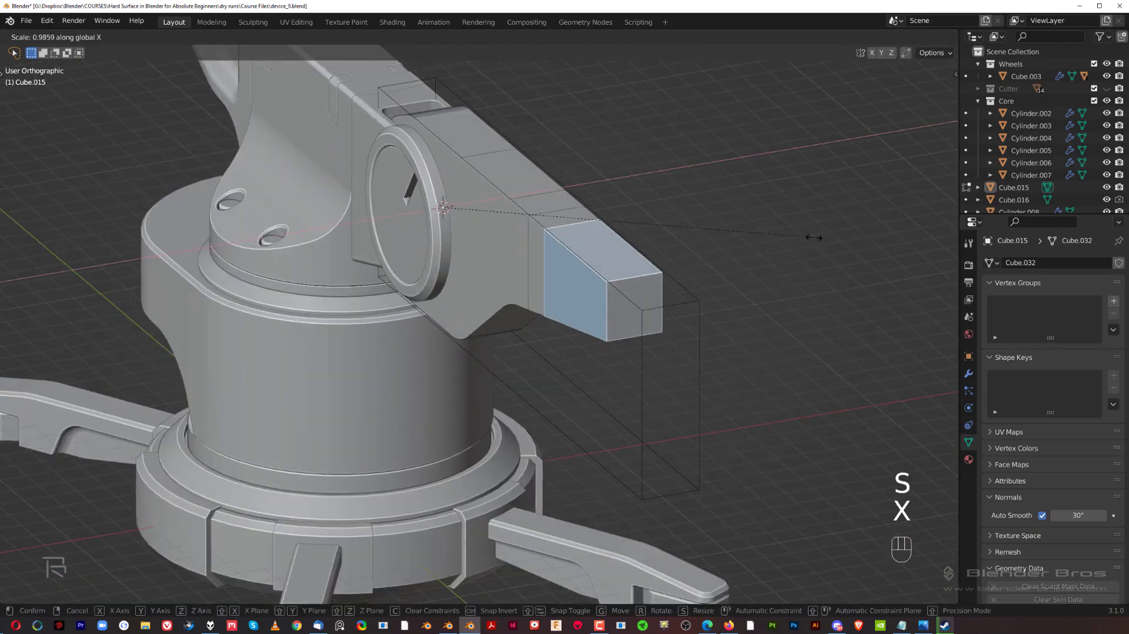
{"action": "left_click", "coordinate": [640, 241]}
{"action": "middle_click_drag", "start_coordinate": [640, 241], "coordinate": [529, 261]}
{"action": "scroll", "coordinate": [536, 228], "scroll_direction": "up", "scroll_amount": 5}
Merge the segmented faces along the arm's top into one continuous face
{"action": "key", "text": "Tab"}
{"action": "left_click", "coordinate": [653, 223]}
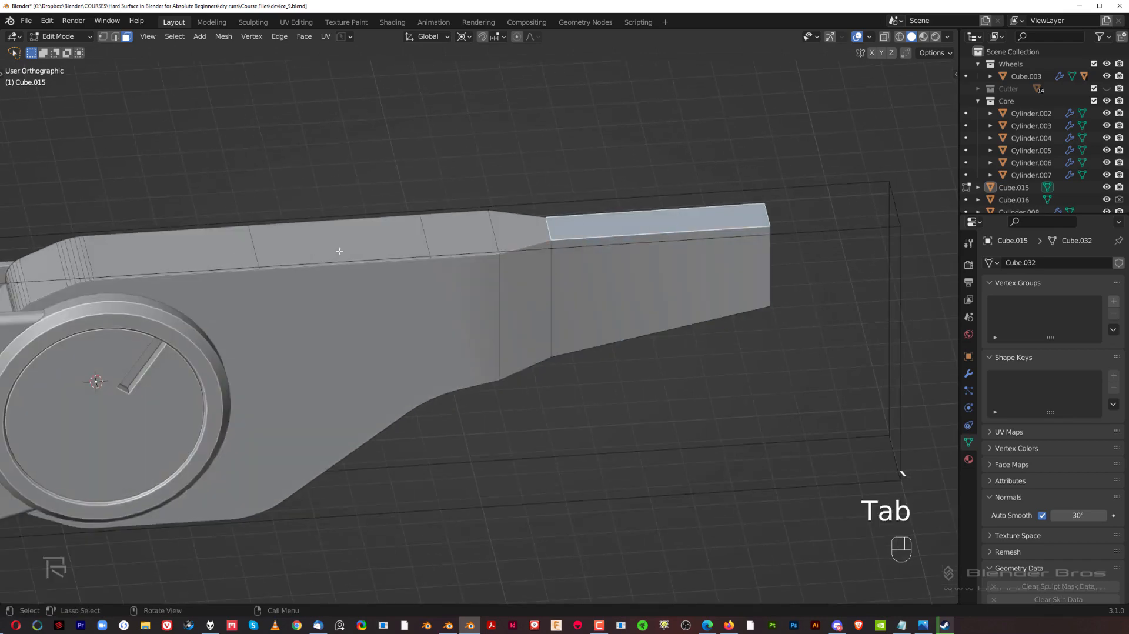
{"action": "left_click", "coordinate": [151, 258], "text": "ctrl"}
{"action": "key", "text": "f"}
{"action": "middle_click_drag", "start_coordinate": [336, 282], "coordinate": [552, 298]}
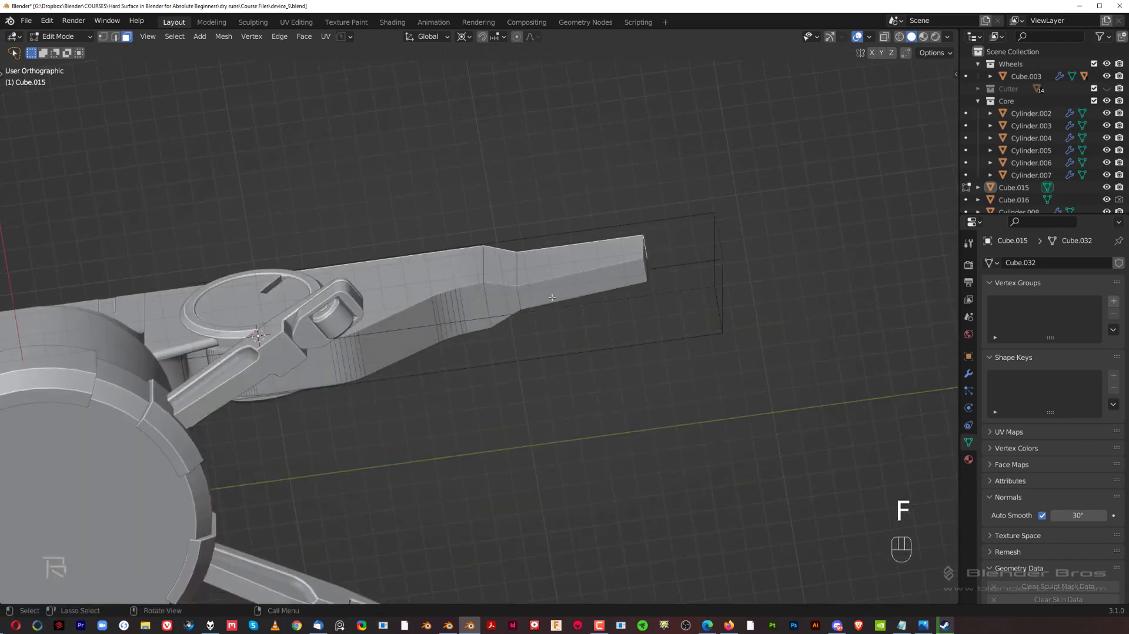
Merge the underside faces of the arm's narrow tip and transition band into one face
{"action": "left_click", "coordinate": [552, 298]}
{"action": "left_click", "coordinate": [477, 310], "text": "ctrl"}
{"action": "scroll", "coordinate": [526, 338], "scroll_direction": "up", "scroll_amount": 3}
{"action": "middle_click_drag", "start_coordinate": [479, 310], "coordinate": [561, 212]}
{"action": "key", "text": "f"}
Bevel the two vertical edges of the transition band on one side by 0.373 m with 6 segments
{"action": "key", "text": "Tab"}
{"action": "left_click", "coordinate": [531, 226]}
{"action": "left_click", "coordinate": [490, 220]}
{"action": "left_click", "coordinate": [547, 217], "text": "shift"}
{"action": "key", "text": "ctrl+b"}
{"action": "scroll", "coordinate": [658, 186], "scroll_direction": "up", "scroll_amount": 4}
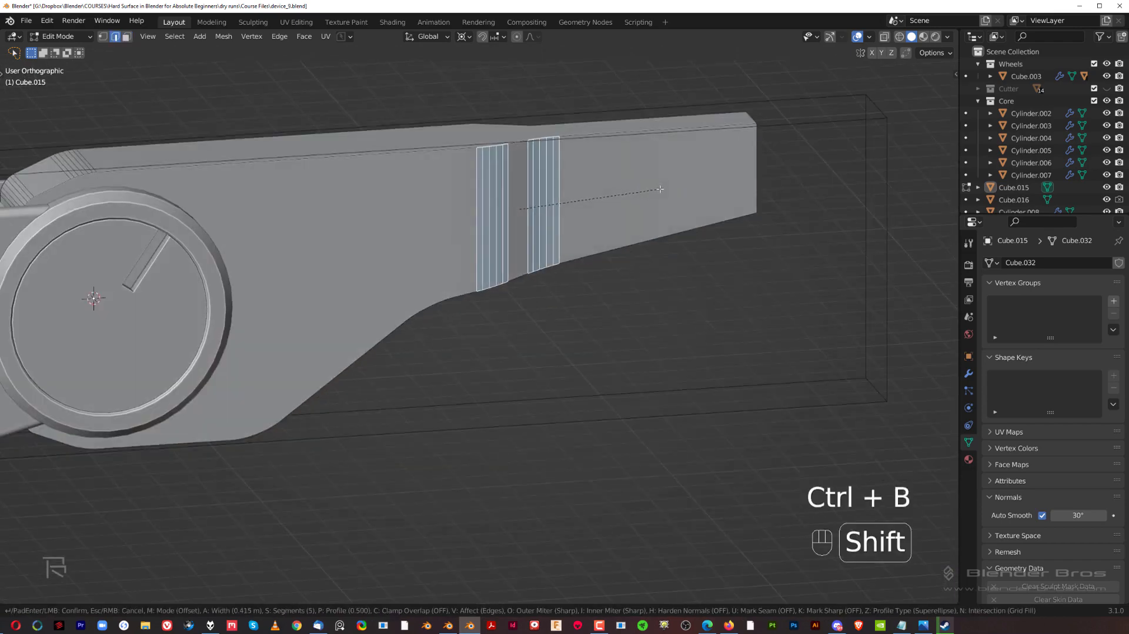
{"action": "left_click", "coordinate": [647, 253]}
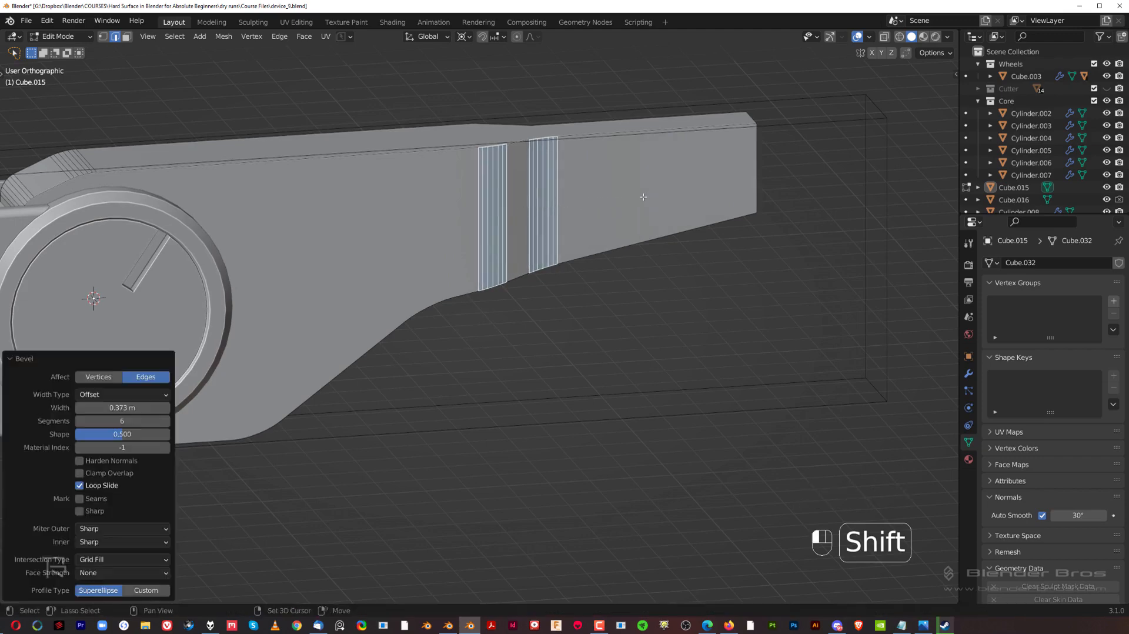
Symmetrize the whole arm mesh from +X to -X to copy the rounded transition to the other side
{"action": "middle_click_drag", "start_coordinate": [646, 253], "coordinate": [695, 307]}
{"action": "key", "text": "a"}
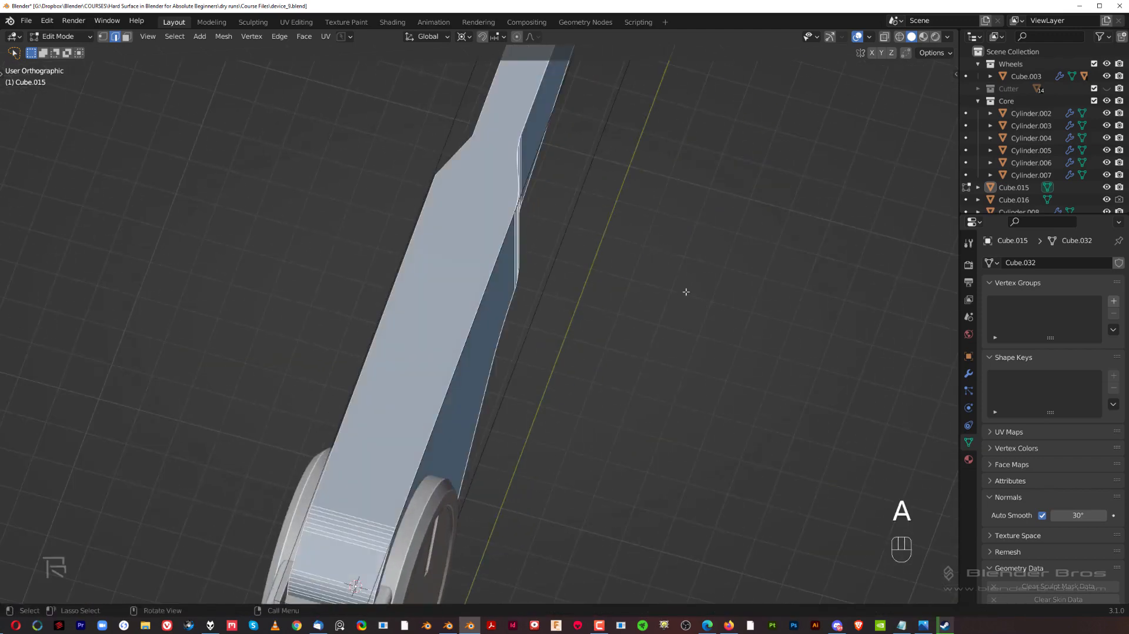
{"action": "left_click", "coordinate": [220, 37]}
{"action": "left_click", "coordinate": [261, 209]}
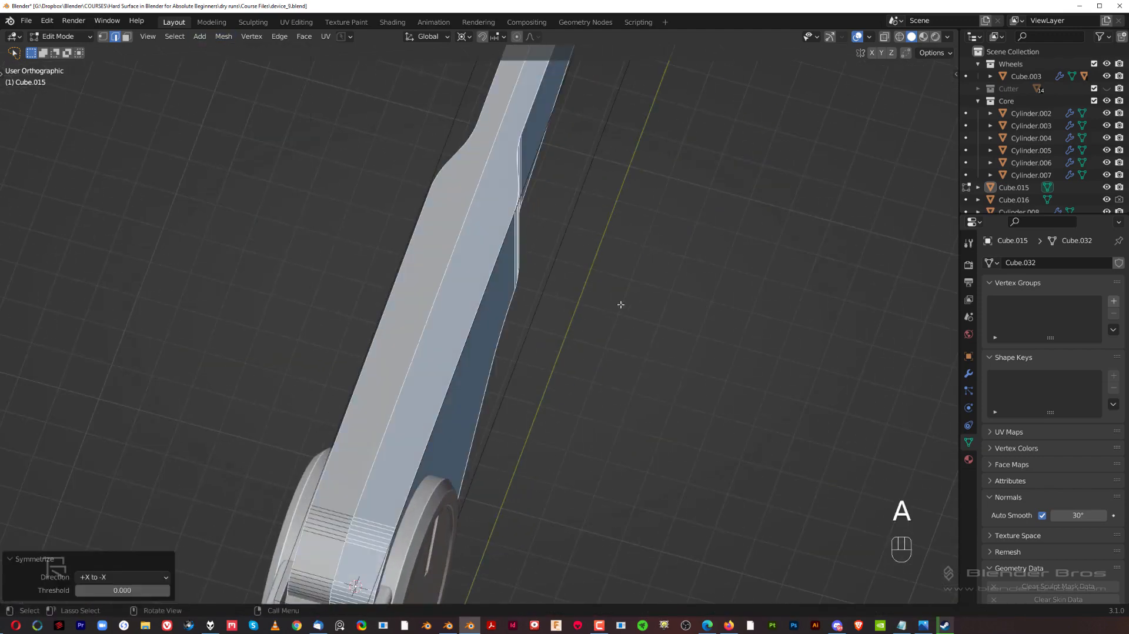
{"action": "middle_click_drag", "start_coordinate": [621, 304], "coordinate": [575, 290]}
{"action": "key", "text": "grave"}
{"action": "key", "text": "Tab"}
Bevel the long upper and lower outline edges on one side of the arm about 0.17 m with 4 segments
{"action": "scroll", "coordinate": [579, 349], "scroll_direction": "down", "scroll_amount": 5}
{"action": "scroll", "coordinate": [579, 349], "scroll_direction": "up", "scroll_amount": 2}
{"action": "middle_click_drag", "start_coordinate": [579, 350], "coordinate": [580, 180], "text": "shift"}
{"action": "scroll", "coordinate": [580, 180], "scroll_direction": "up", "scroll_amount": 2}
{"action": "key", "text": "Tab"}
{"action": "middle_click_drag", "start_coordinate": [700, 276], "coordinate": [225, 406]}
{"action": "left_click", "coordinate": [236, 386], "text": "ctrl"}
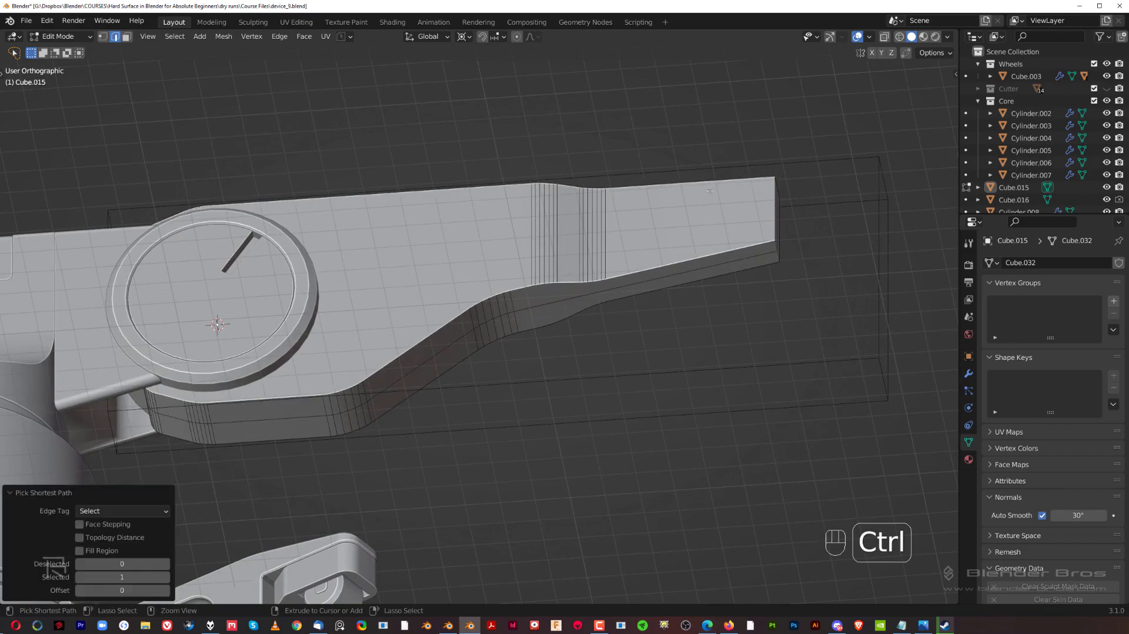
{"action": "key", "text": "ctrl+b"}
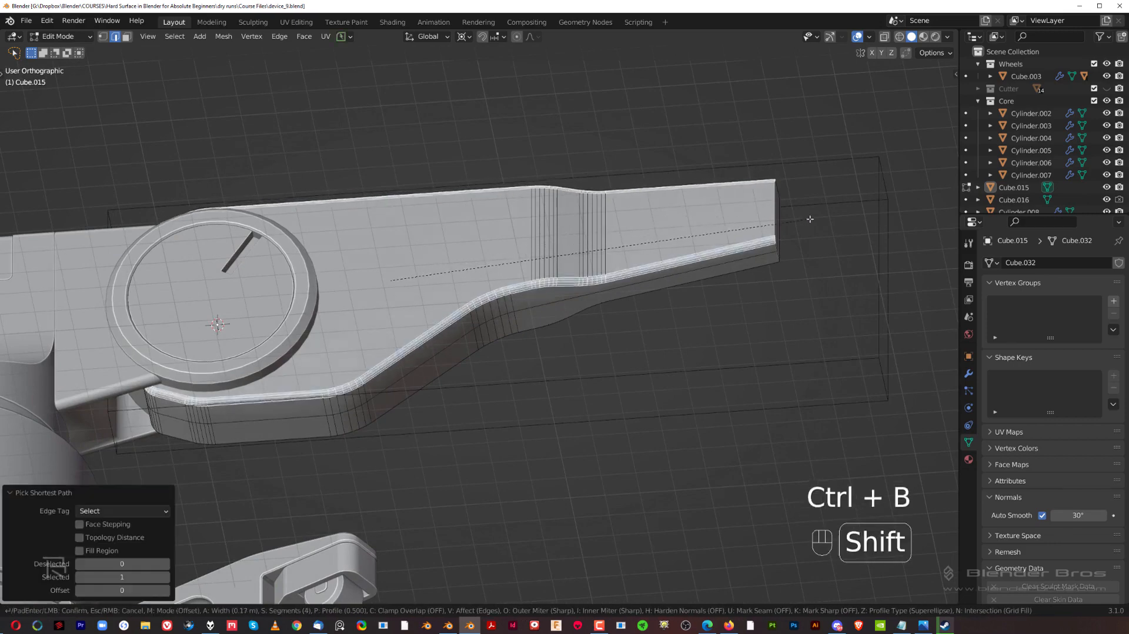
{"action": "left_click", "coordinate": [812, 219], "text": "shift"}
{"action": "key", "text": "Tab"}
{"action": "key", "text": "grave"}
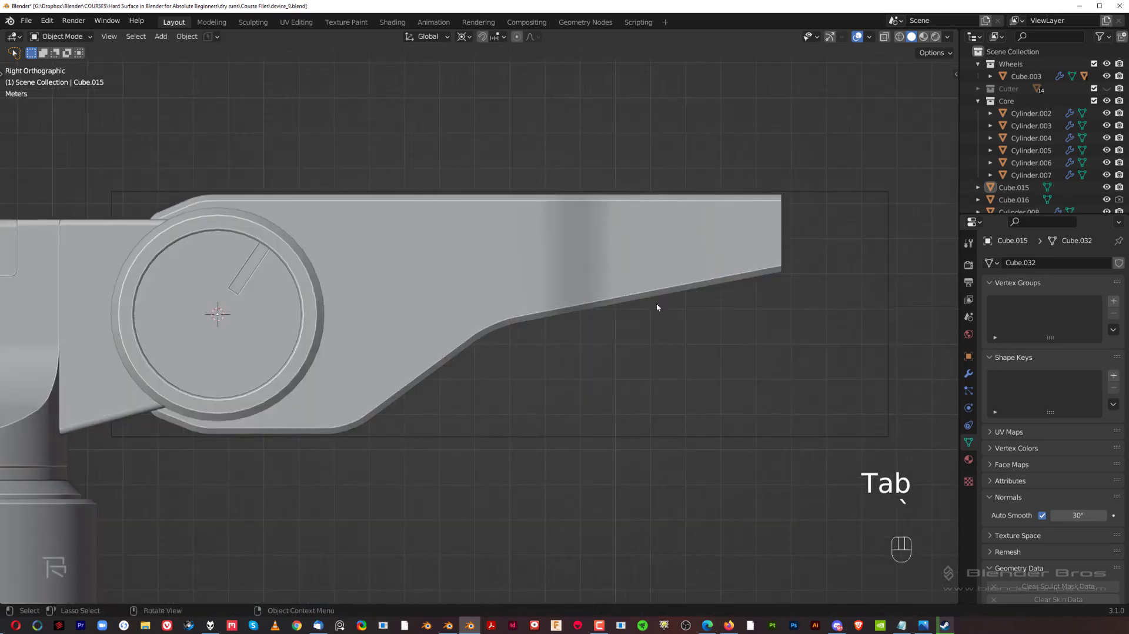
Symmetrize the entire arm from +X to -X to mirror the beveled outline edges
{"action": "middle_click_drag", "start_coordinate": [411, 382], "coordinate": [482, 302]}
{"action": "key", "text": "Tab"}
{"action": "key", "text": "a"}
{"action": "left_click", "coordinate": [224, 38]}
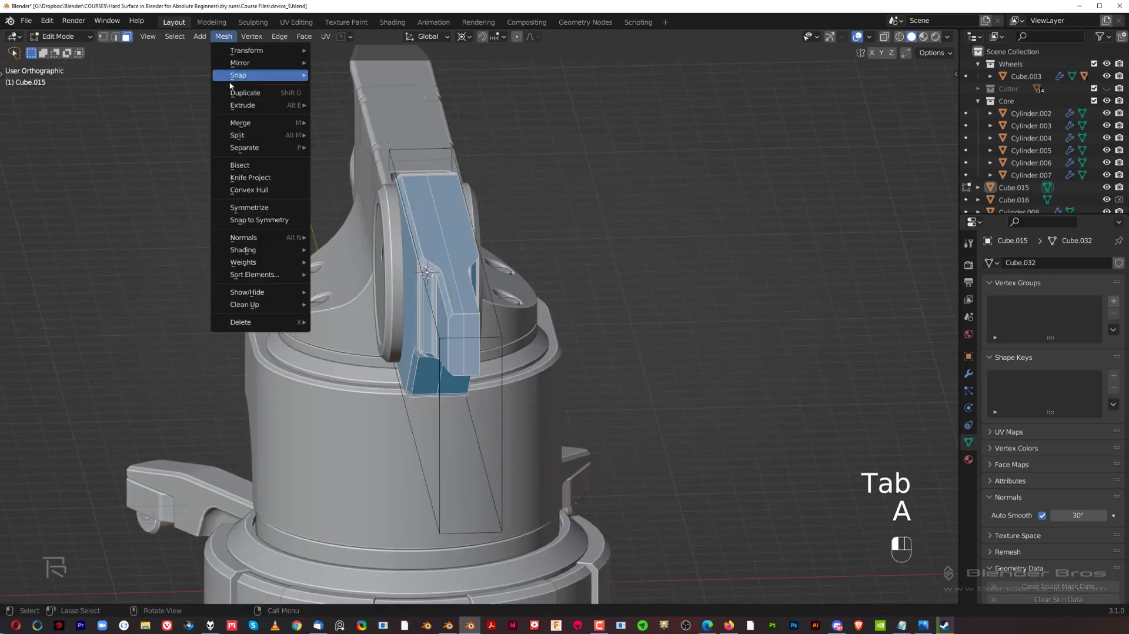
{"action": "left_click", "coordinate": [252, 207]}
{"action": "middle_click_drag", "start_coordinate": [470, 294], "coordinate": [381, 256]}
{"action": "key", "text": "Tab"}
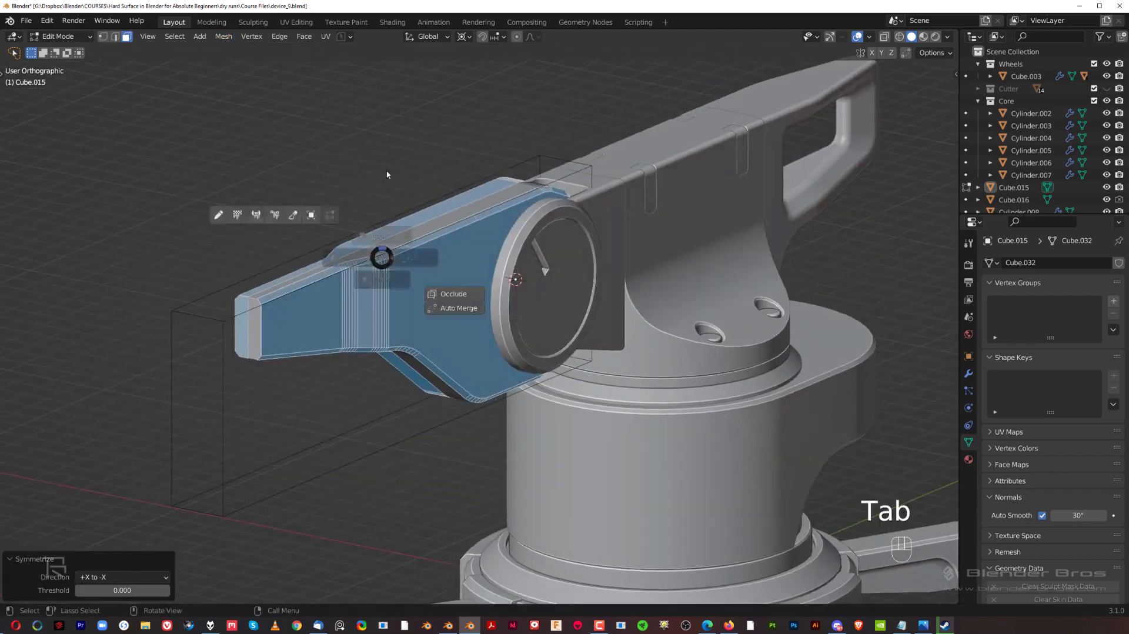
{"action": "key", "text": "grave"}
{"action": "scroll", "coordinate": [471, 262], "scroll_direction": "down", "scroll_amount": 5}
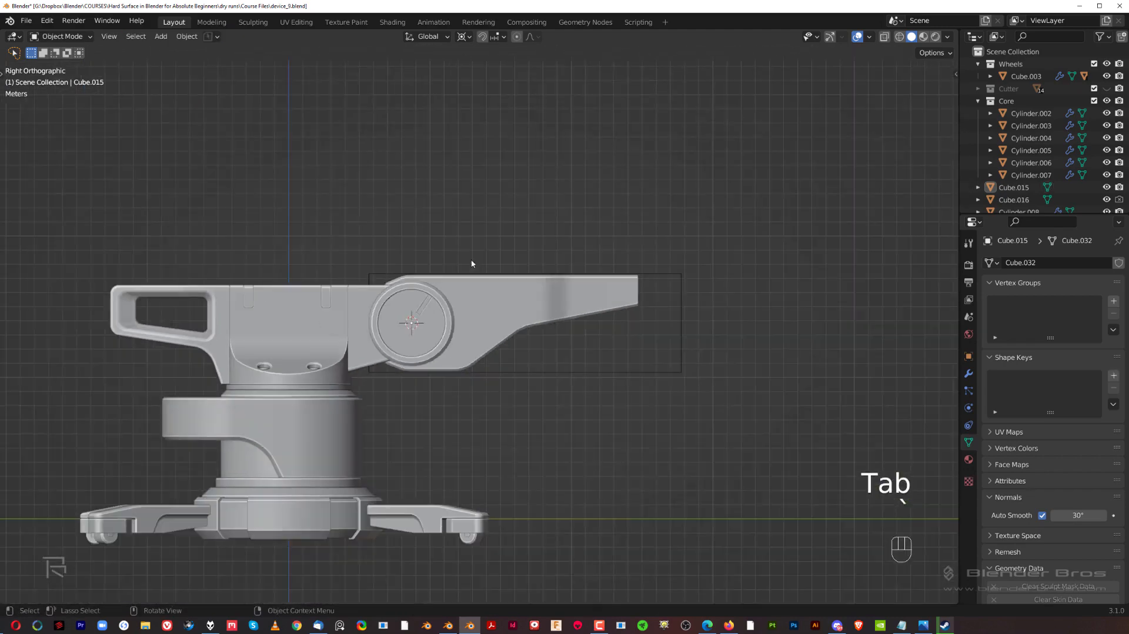
{"action": "scroll", "coordinate": [573, 241], "scroll_direction": "up", "scroll_amount": 4}
{"action": "middle_click_drag", "start_coordinate": [589, 226], "coordinate": [521, 260], "text": "shift"}
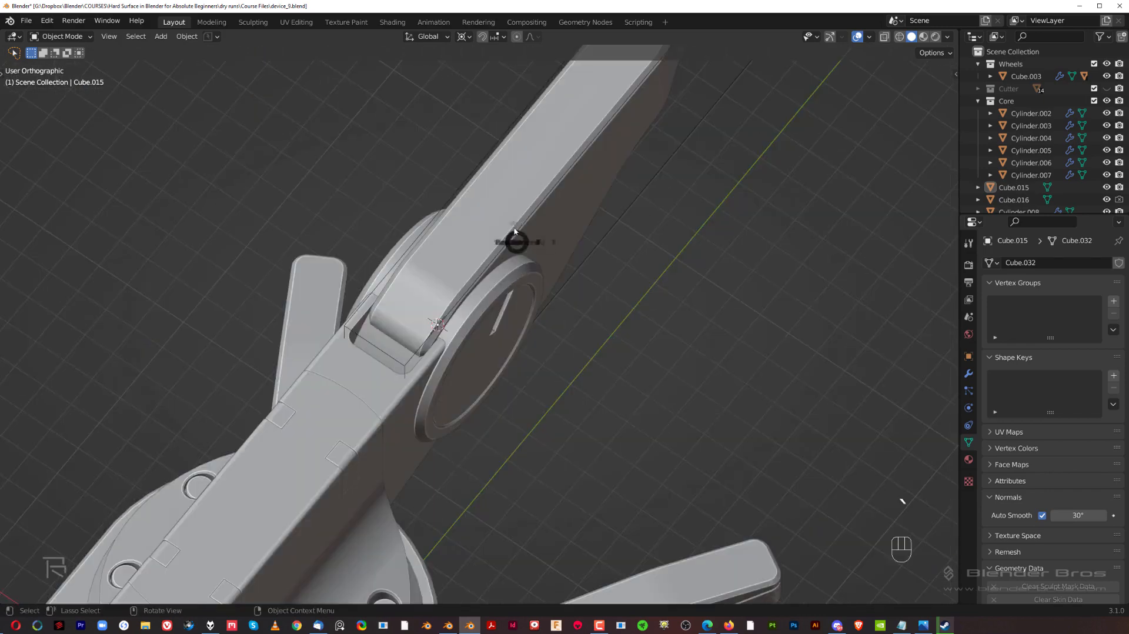
{"action": "key", "text": "KP_7"}
{"action": "scroll", "coordinate": [481, 263], "scroll_direction": "up", "scroll_amount": 2}
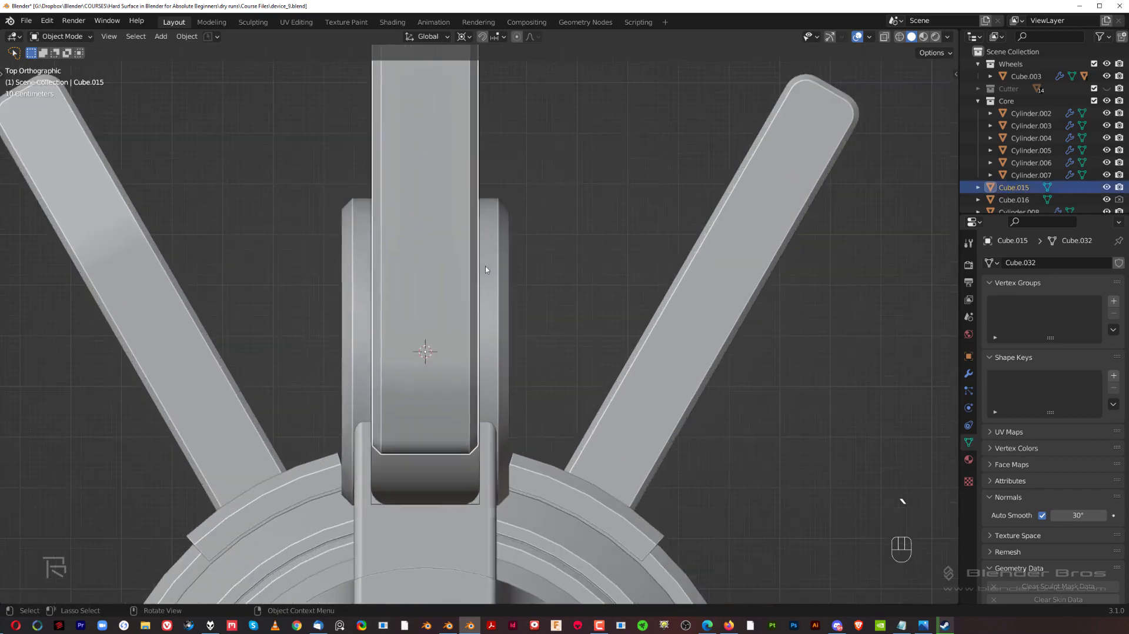
Add a centered edge loop around the round joint cylinder's rim and bevel it 1.23 m wide into a single-segment band
{"action": "left_click", "coordinate": [489, 266]}
{"action": "key", "text": "Tab"}
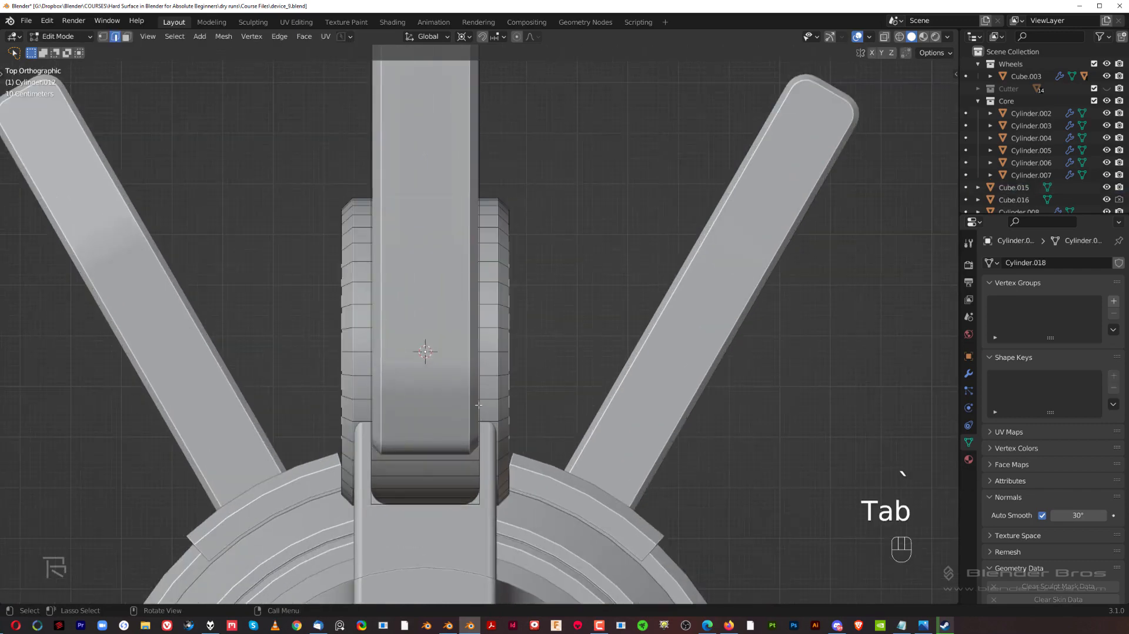
{"action": "key", "text": "ctrl+r"}
{"action": "left_click", "coordinate": [453, 282]}
{"action": "right_click", "coordinate": [541, 291]}
{"action": "key", "text": "ctrl+b"}
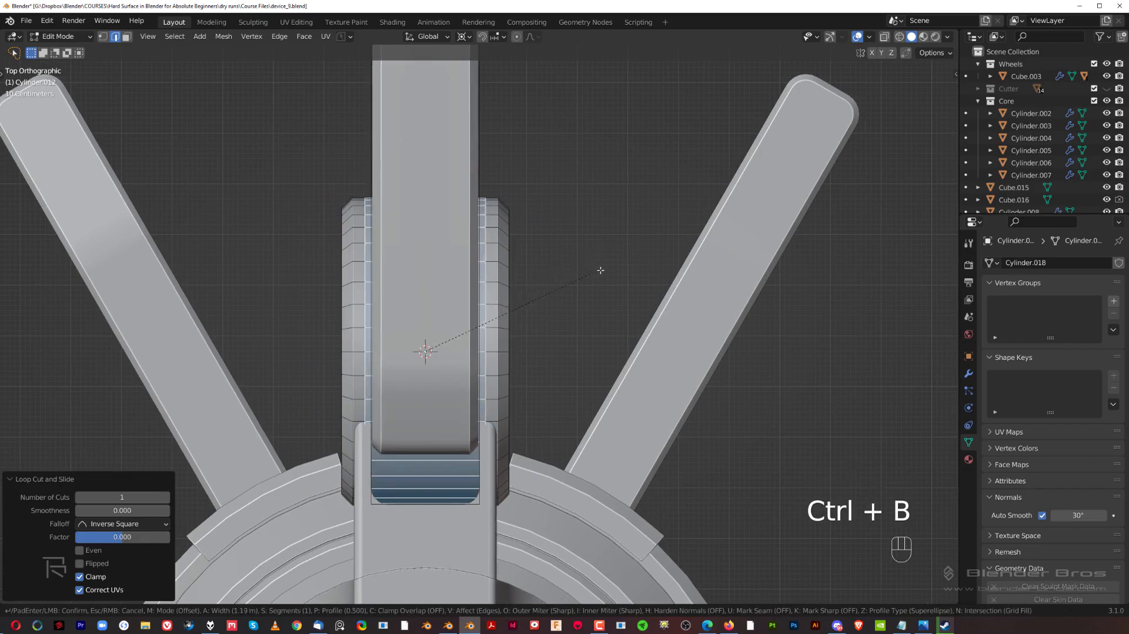
{"action": "left_click", "coordinate": [515, 229]}
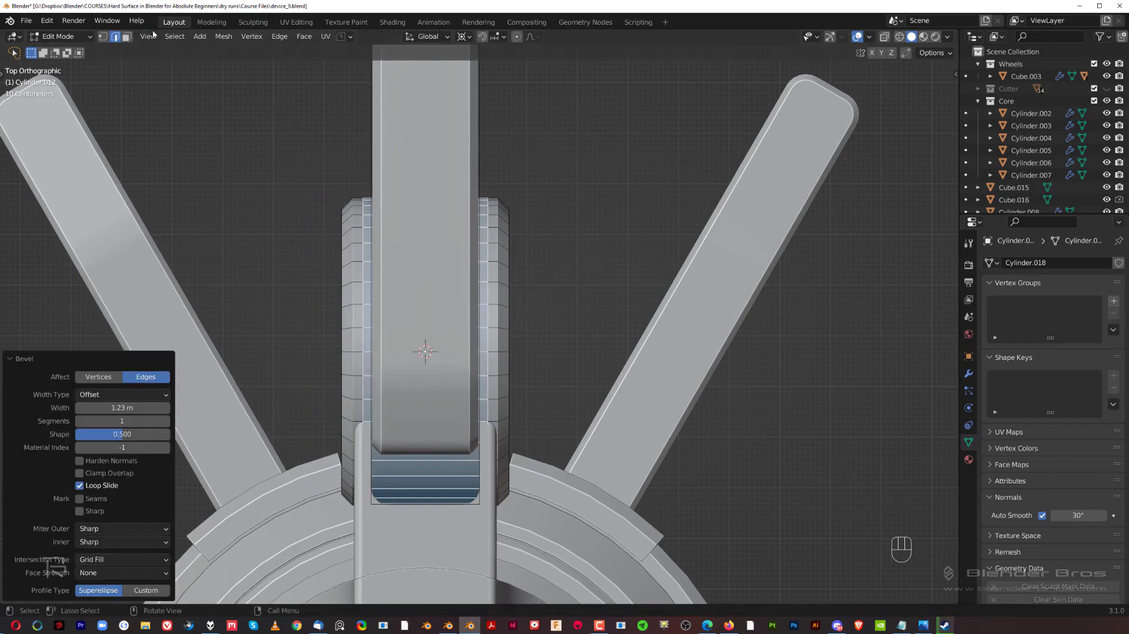
Reduce the selection to the band's two boundary loops and bevel them 0.054 m with 1 segment into thin strips
{"action": "left_click", "coordinate": [175, 36]}
{"action": "mouse_move", "coordinate": [226, 235]}
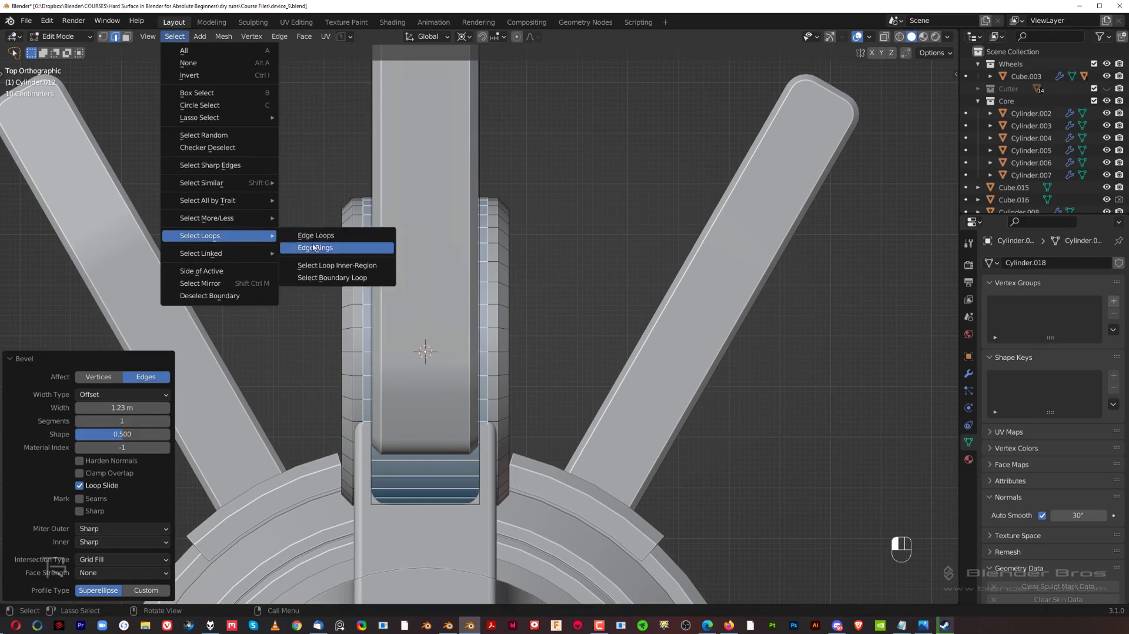
{"action": "left_click", "coordinate": [332, 277]}
{"action": "scroll", "coordinate": [412, 294], "scroll_direction": "up", "scroll_amount": 3}
{"action": "key", "text": "ctrl+b"}
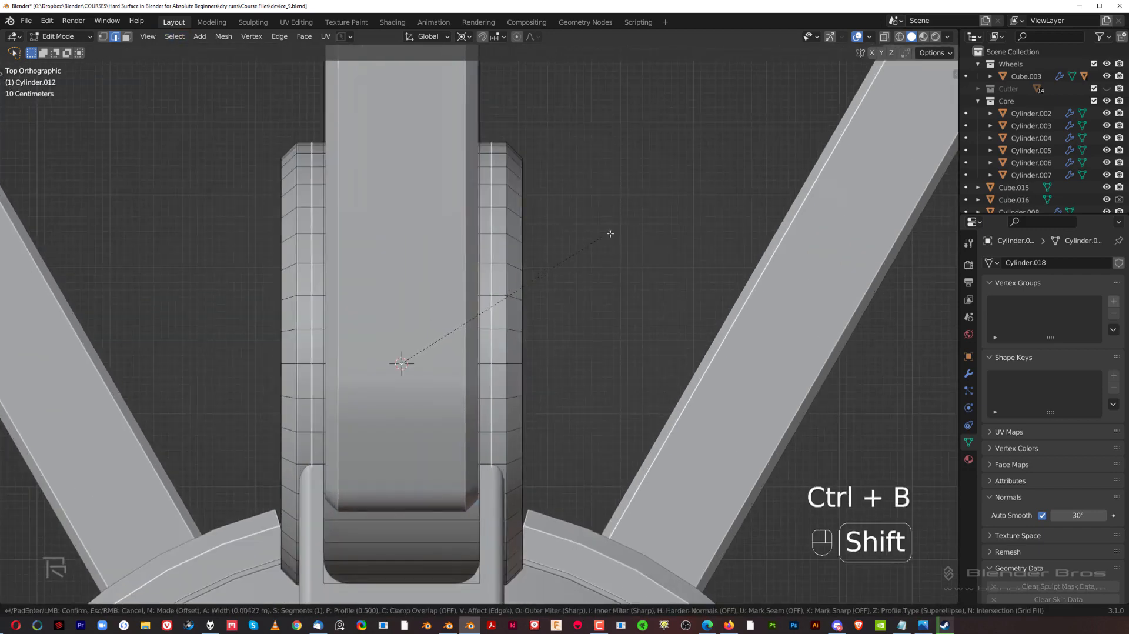
{"action": "left_click", "coordinate": [648, 265]}
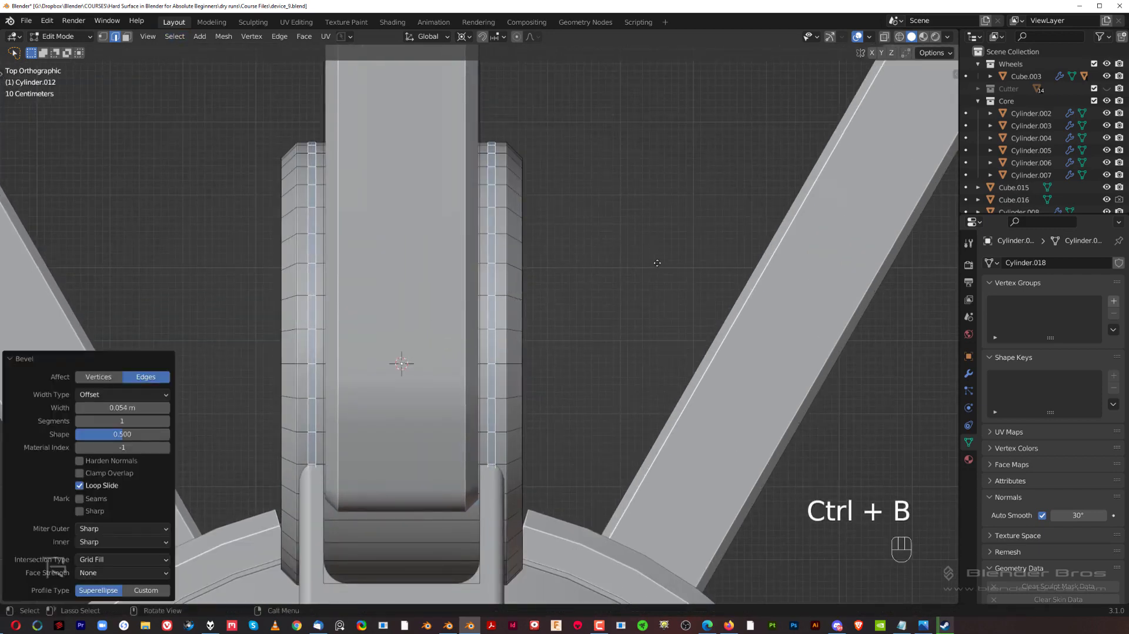
Extrude the two thin strips in place and shrink them inward about 0.1 m along their normals to cut grooves
{"action": "key", "text": "e"}
{"action": "right_click", "coordinate": [656, 261]}
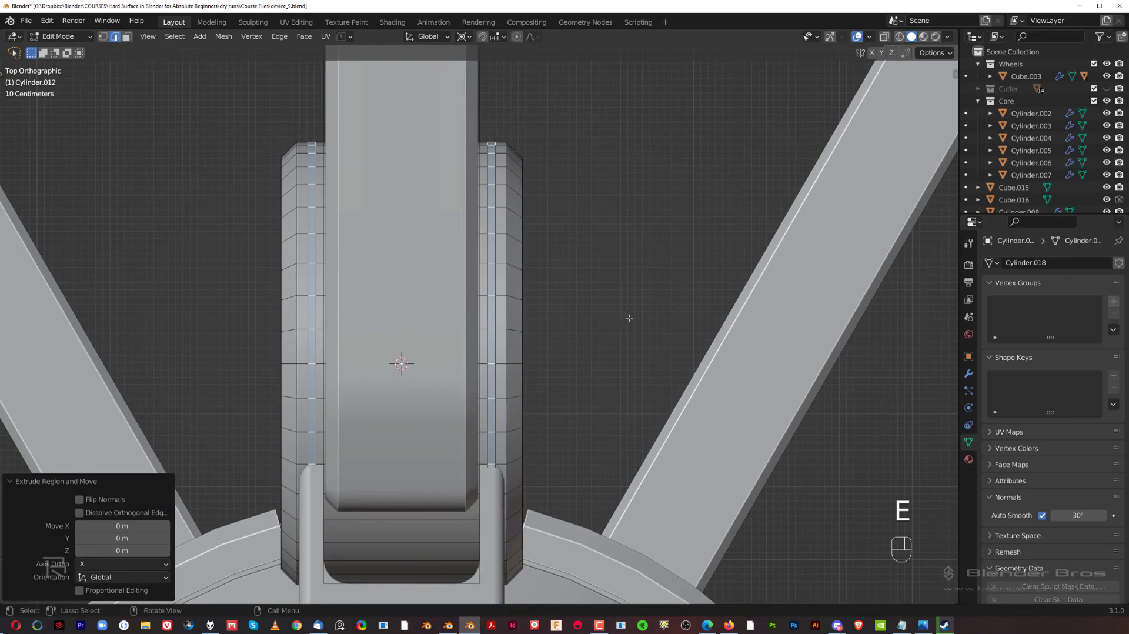
{"action": "key", "text": "alt+s"}
{"action": "key", "text": "shift"}
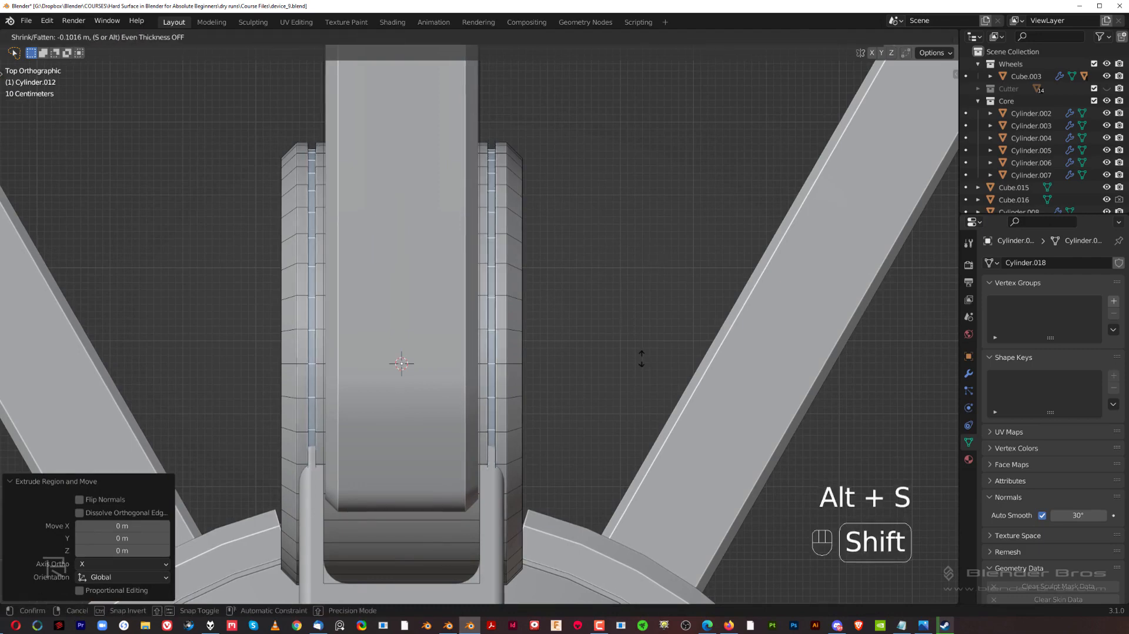
{"action": "left_click", "coordinate": [643, 342]}
{"action": "key", "text": "Tab"}
{"action": "scroll", "coordinate": [635, 257], "scroll_direction": "down", "scroll_amount": 3}
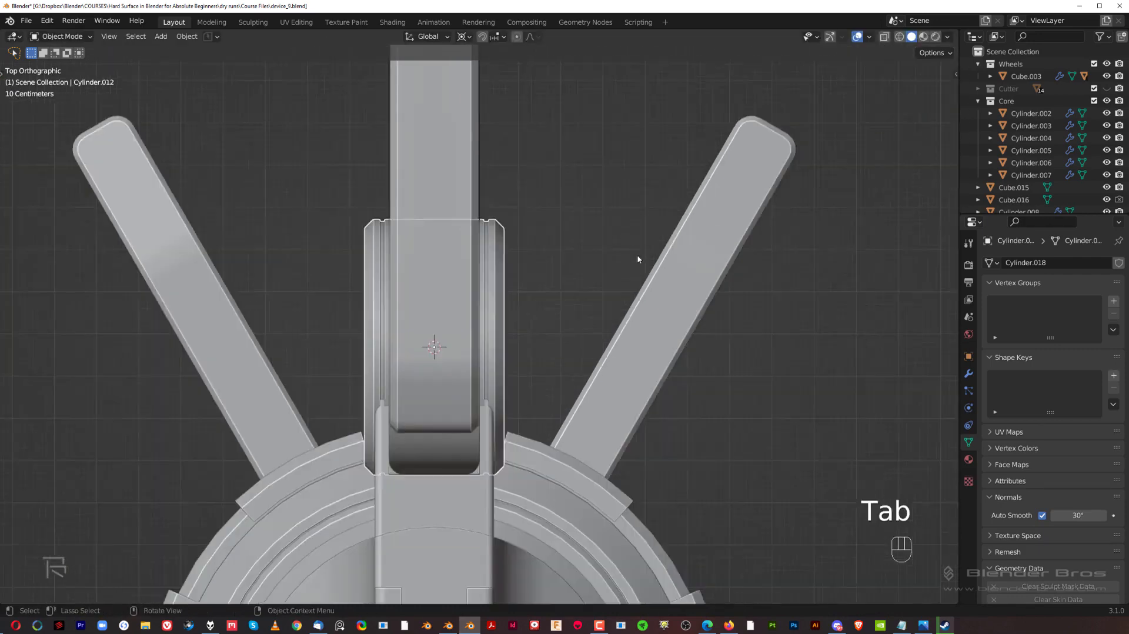
Set the pivot to Individual Origins and narrow the two groove floor loops along X to taper the grooves
{"action": "middle_click_drag", "start_coordinate": [635, 256], "coordinate": [565, 214]}
{"action": "middle_click_drag", "start_coordinate": [693, 237], "coordinate": [741, 261]}
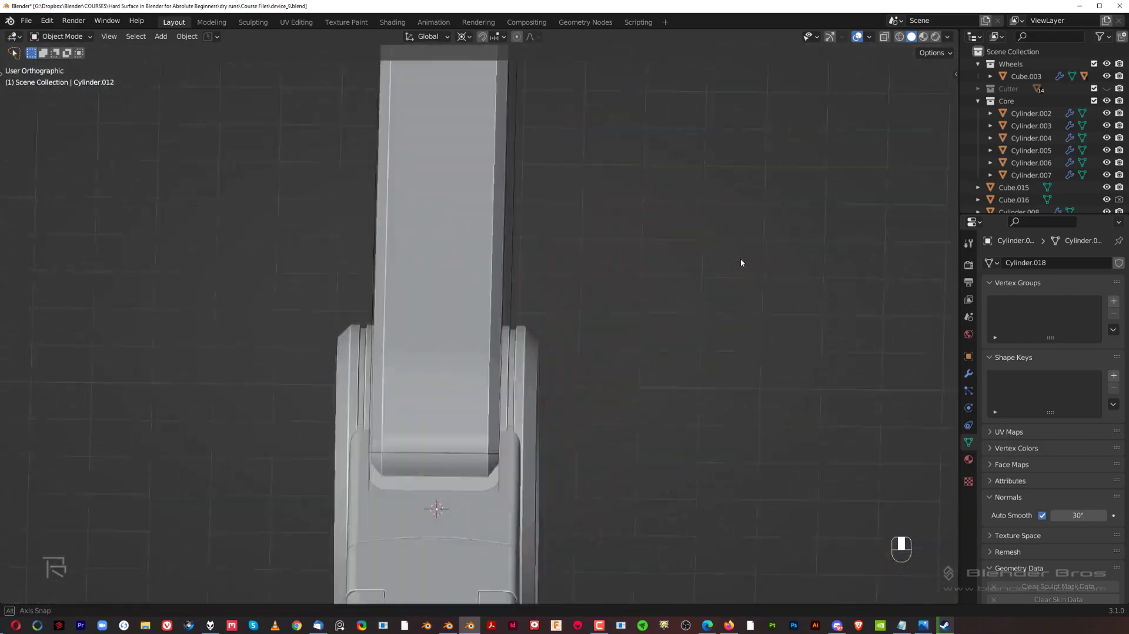
{"action": "key", "text": "Tab"}
{"action": "middle_click_drag", "start_coordinate": [675, 388], "coordinate": [543, 205], "text": "shift"}
{"action": "scroll", "coordinate": [543, 206], "scroll_direction": "up", "scroll_amount": 3}
{"action": "middle_click_drag", "start_coordinate": [584, 257], "coordinate": [671, 328], "text": "shift"}
{"action": "scroll", "coordinate": [622, 204], "scroll_direction": "down", "scroll_amount": 1}
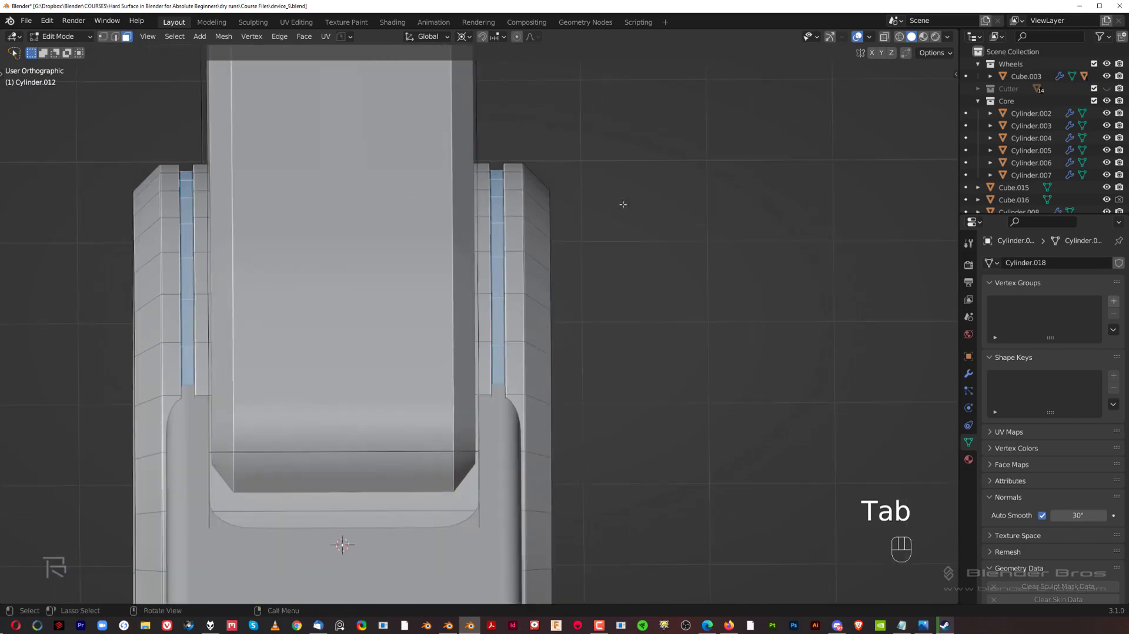
{"action": "left_click", "coordinate": [465, 36]}
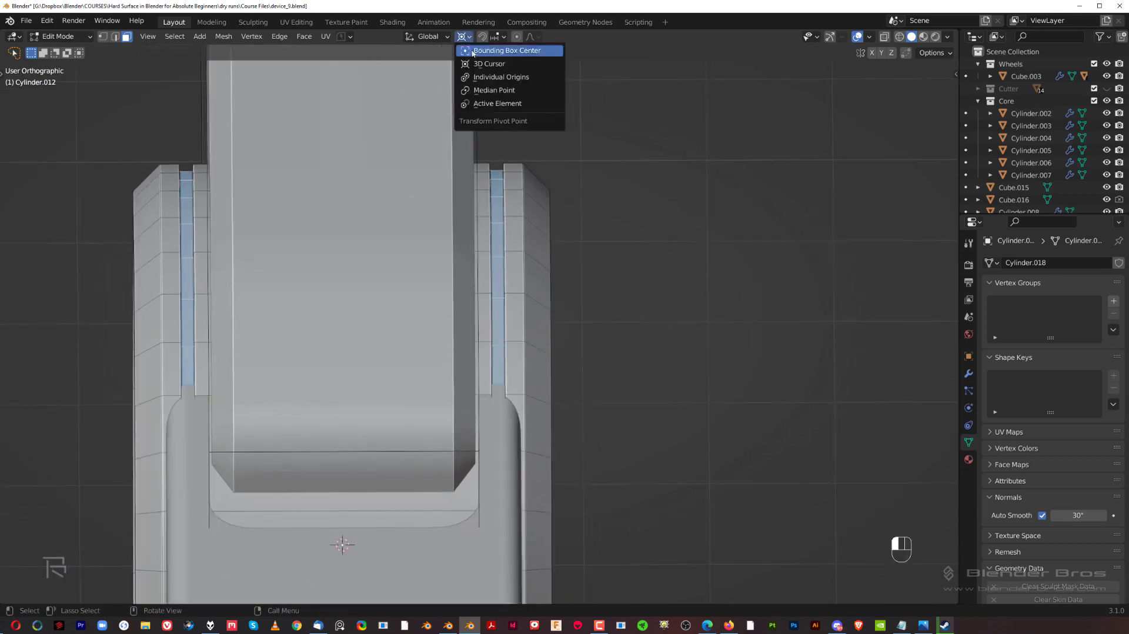
{"action": "left_click", "coordinate": [497, 77]}
{"action": "key", "text": "s"}
{"action": "key", "text": "x"}
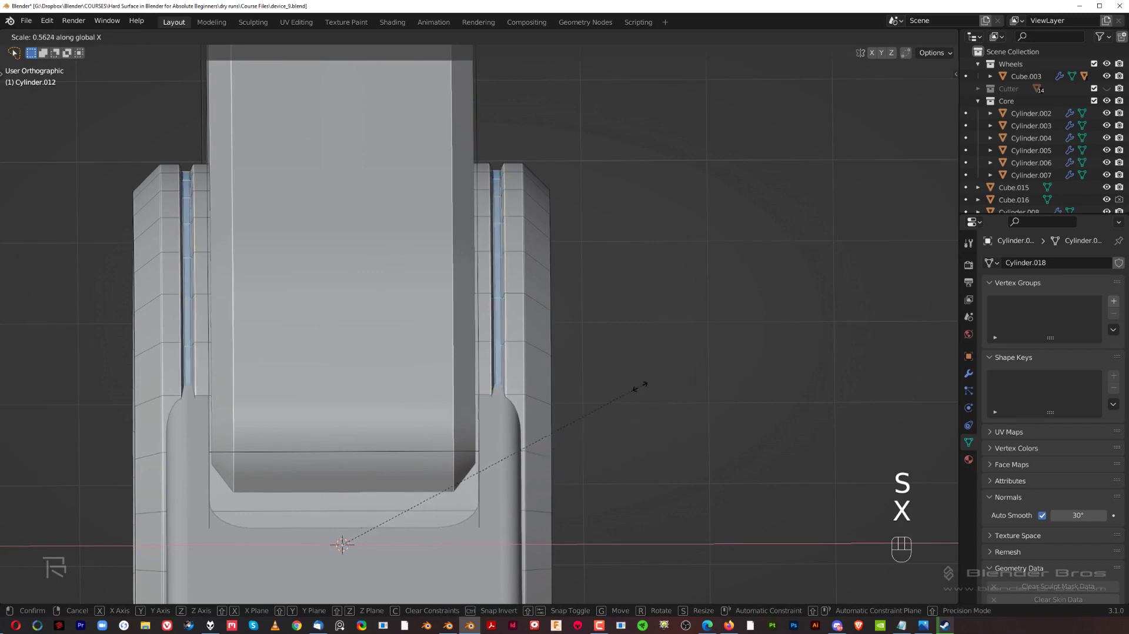
{"action": "left_click", "coordinate": [642, 418]}
{"action": "key", "text": "Tab"}
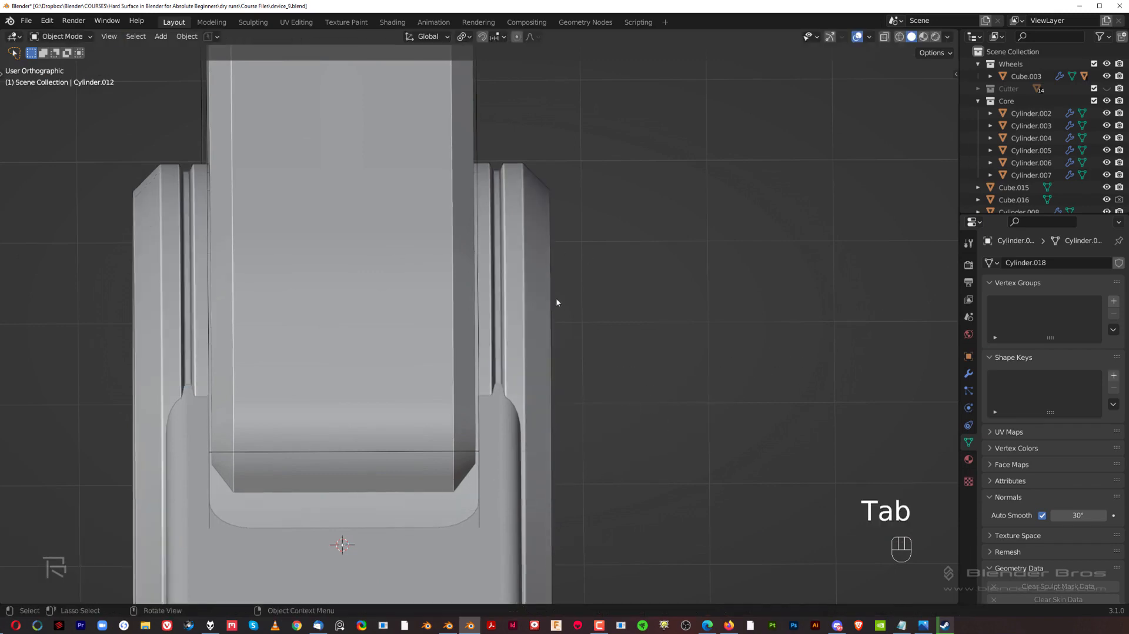
From the right side view, move the wireframe box surrounding the arm into the Cutter collection
{"action": "key", "text": "grave"}
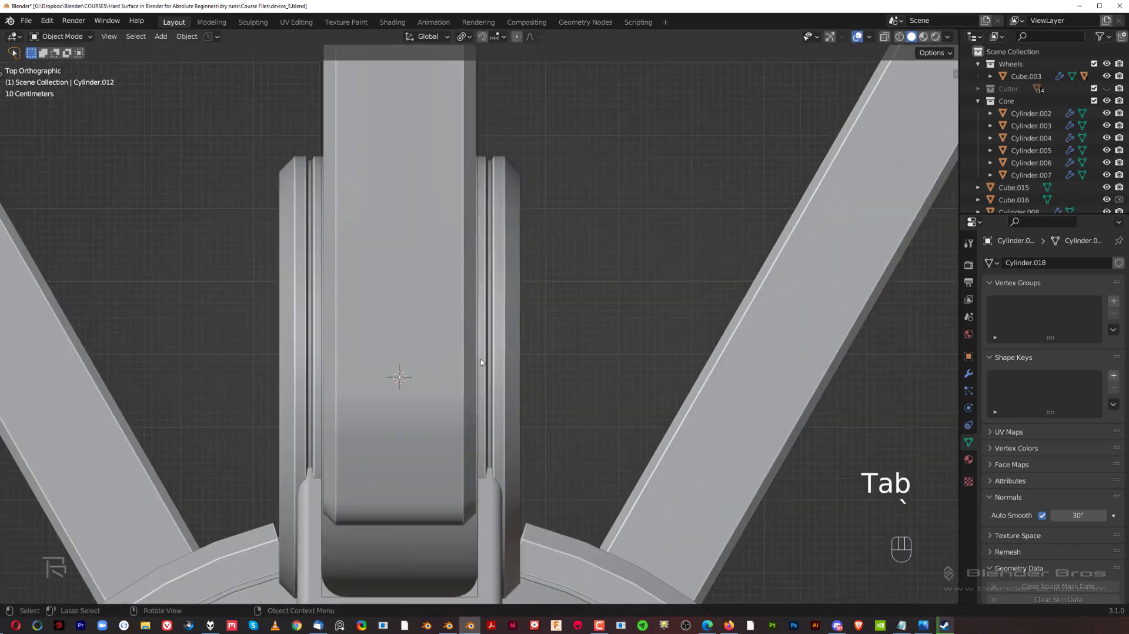
{"action": "key", "text": "grave"}
{"action": "left_click", "coordinate": [775, 312]}
{"action": "middle_click_drag", "start_coordinate": [635, 340], "coordinate": [497, 332]}
{"action": "scroll", "coordinate": [517, 333], "scroll_direction": "down", "scroll_amount": 2}
{"action": "key", "text": "grave"}
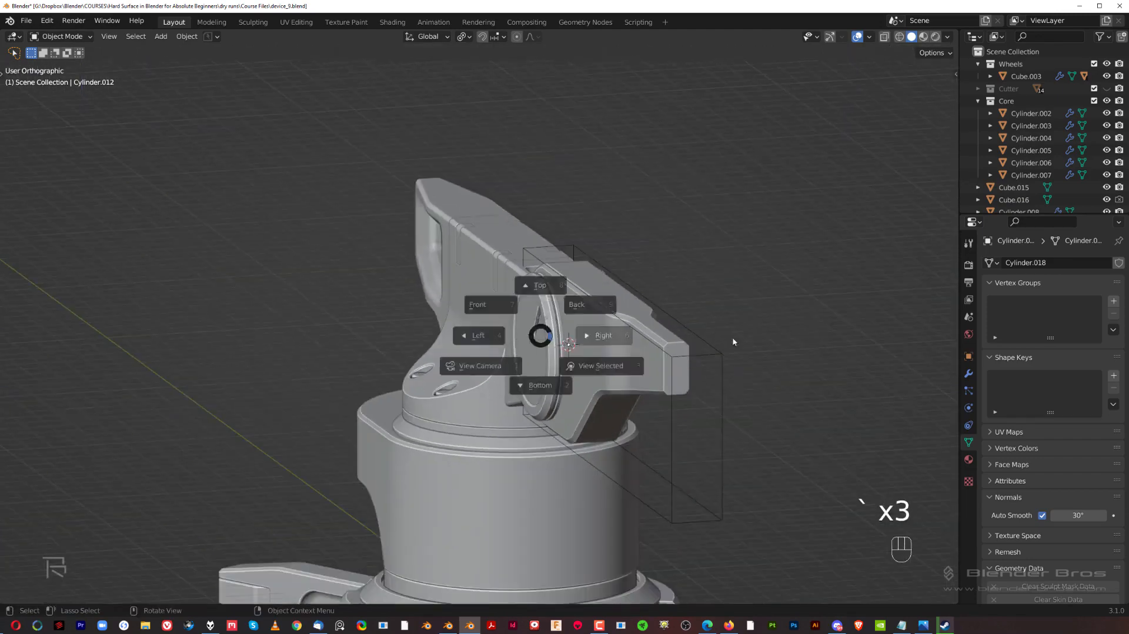
{"action": "left_click", "coordinate": [733, 342]}
{"action": "middle_click_drag", "start_coordinate": [602, 375], "coordinate": [470, 335], "text": "shift"}
{"action": "scroll", "coordinate": [528, 319], "scroll_direction": "down", "scroll_amount": 2}
{"action": "middle_click_drag", "start_coordinate": [651, 343], "coordinate": [612, 453], "text": "shift"}
{"action": "scroll", "coordinate": [624, 411], "scroll_direction": "up", "scroll_amount": 2}
{"action": "middle_click_drag", "start_coordinate": [636, 369], "coordinate": [681, 339], "text": "shift"}
{"action": "scroll", "coordinate": [519, 302], "scroll_direction": "down", "scroll_amount": 2}
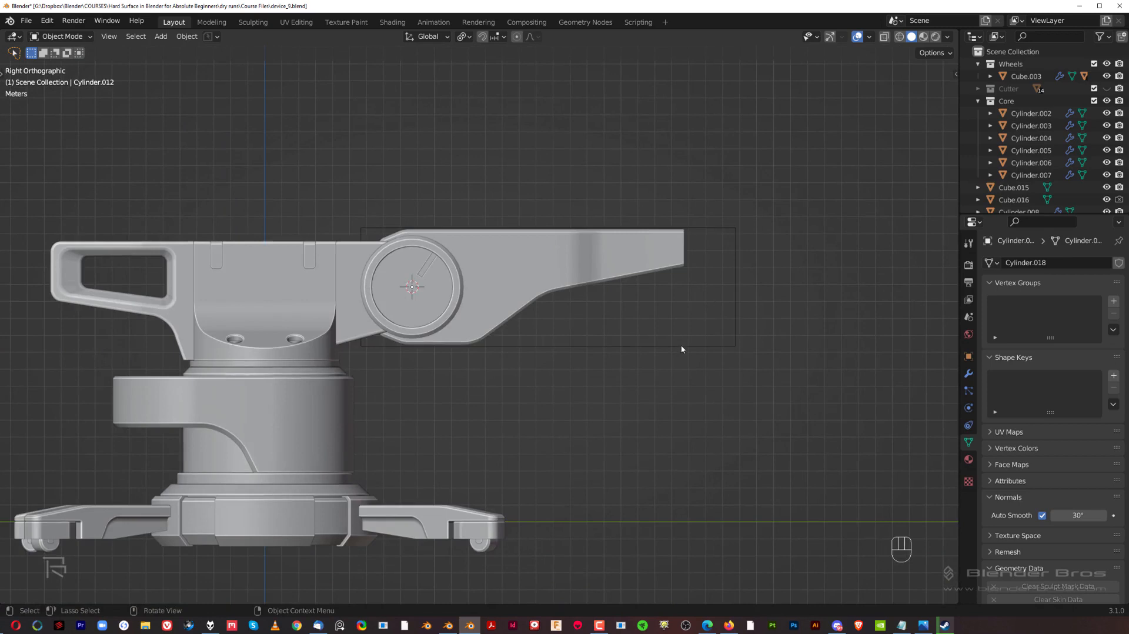
{"action": "left_click", "coordinate": [681, 349]}
{"action": "key", "text": "m"}
{"action": "left_click", "coordinate": [678, 343]}
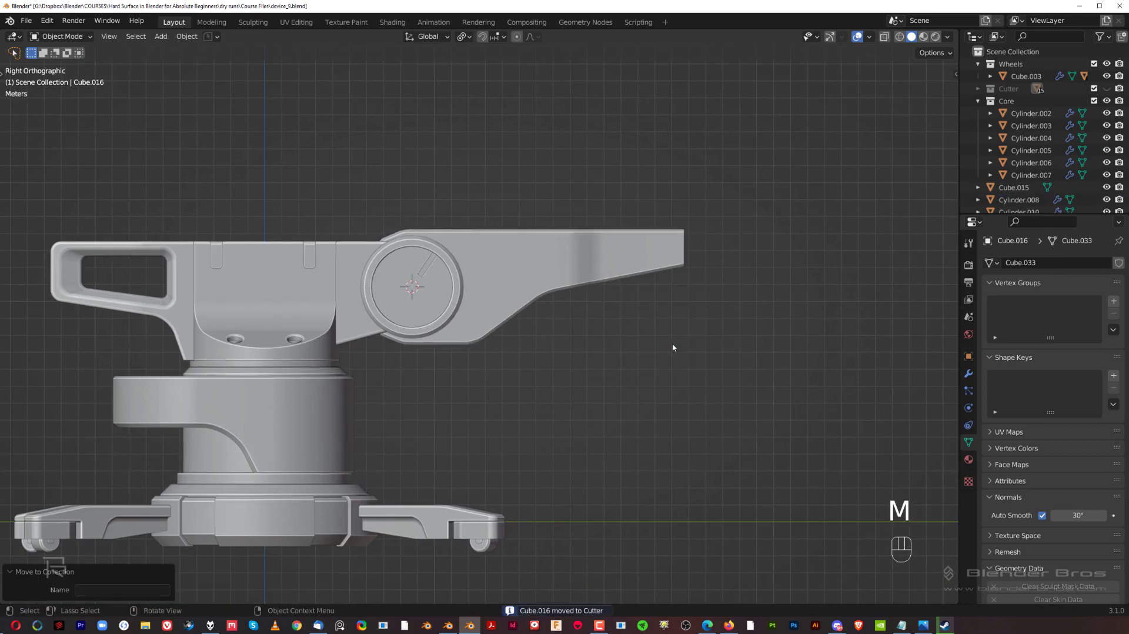
Add a 2 m cube and move it 4.53 m along Y and 1.28 m up onto the arm beside the round joint
{"action": "scroll", "coordinate": [563, 307], "scroll_direction": "up", "scroll_amount": 4}
{"action": "key", "text": "shift+a"}
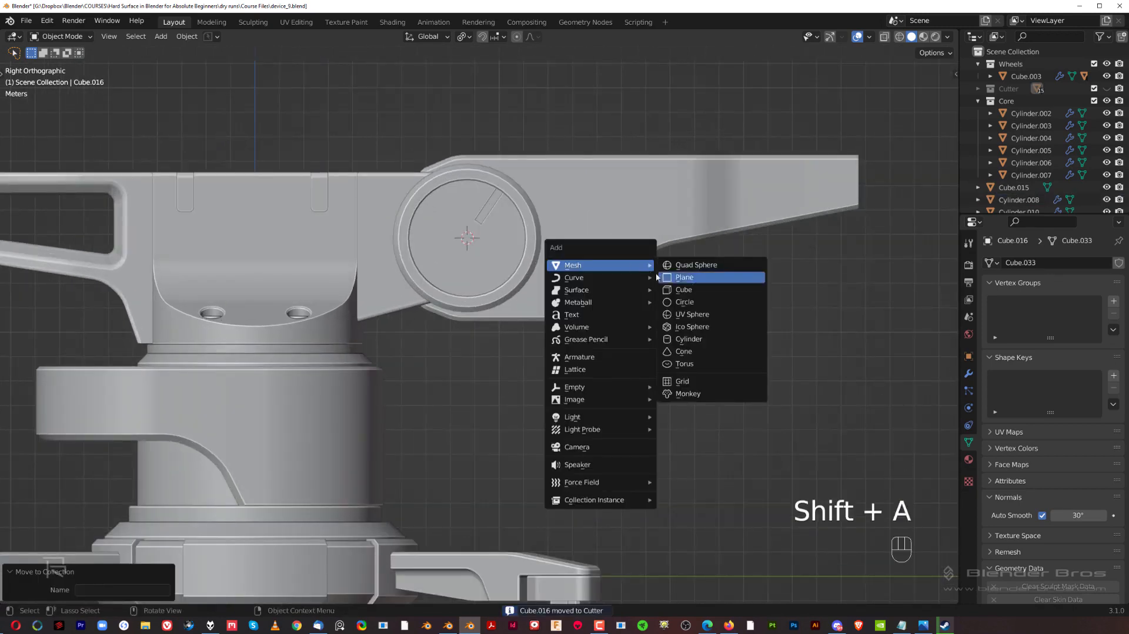
{"action": "left_click", "coordinate": [683, 289]}
{"action": "middle_click_drag", "start_coordinate": [681, 297], "coordinate": [620, 335], "text": "shift"}
{"action": "key", "text": "g"}
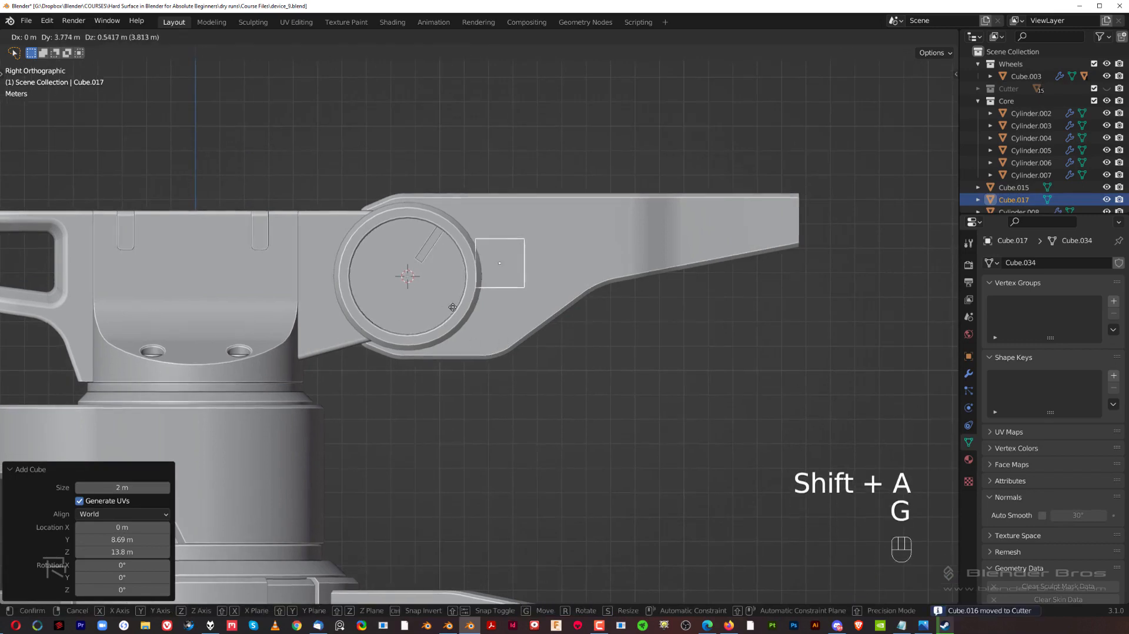
{"action": "left_click", "coordinate": [471, 291]}
Scale the new cube by 2.014 along Z and shift it 0.143 m in Y and -0.451 m in Z on the arm
{"action": "scroll", "coordinate": [546, 260], "scroll_direction": "up", "scroll_amount": 3}
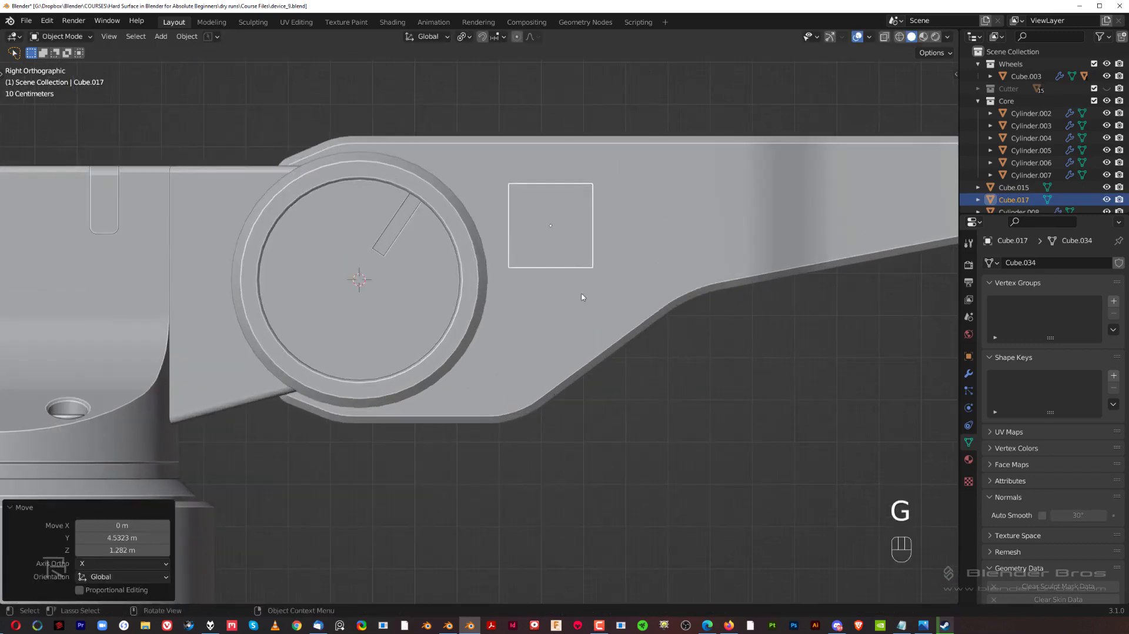
{"action": "key", "text": "s"}
{"action": "key", "text": "z"}
{"action": "left_click", "coordinate": [758, 355]}
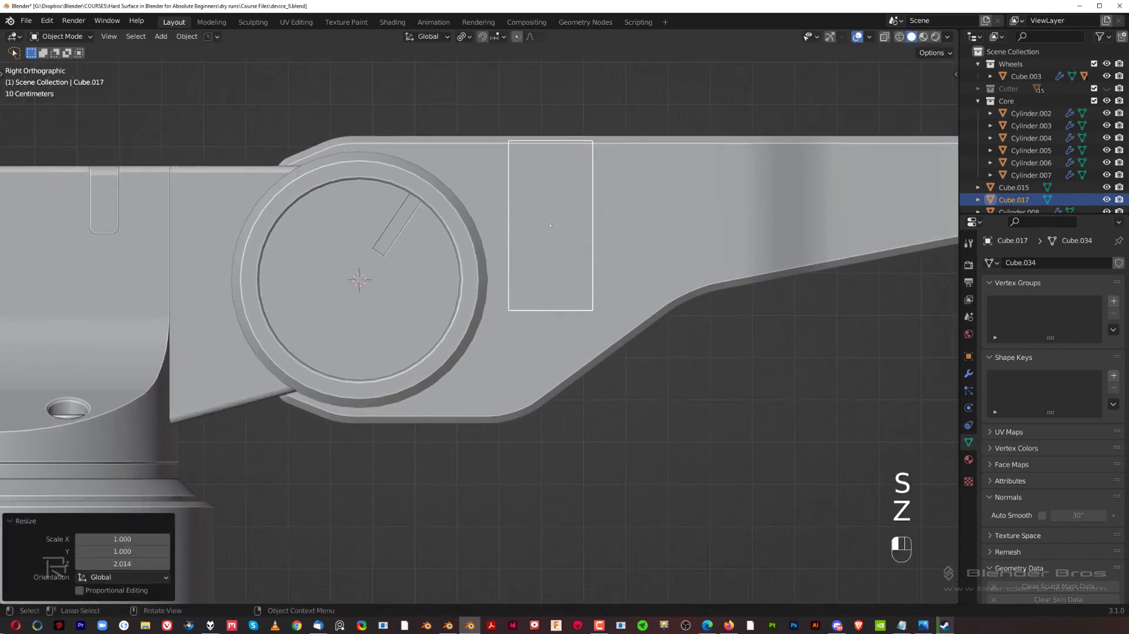
{"action": "key", "text": "g"}
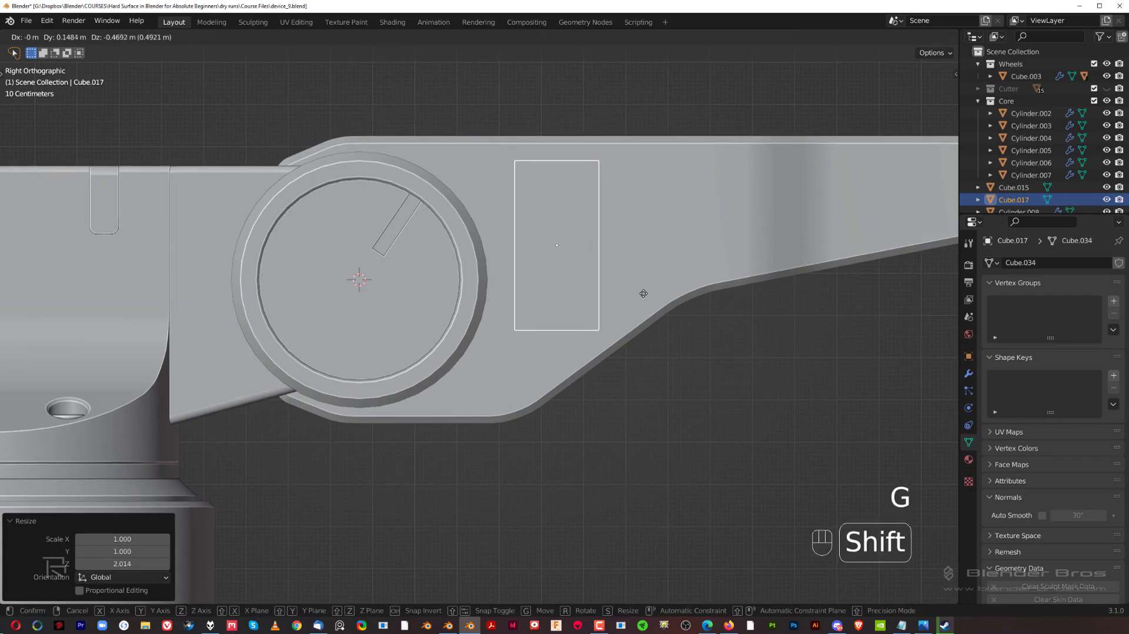
{"action": "left_click", "coordinate": [641, 288]}
Scale the box wider along X so it protrudes further from both sides of the arm
{"action": "middle_click_drag", "start_coordinate": [641, 288], "coordinate": [542, 173]}
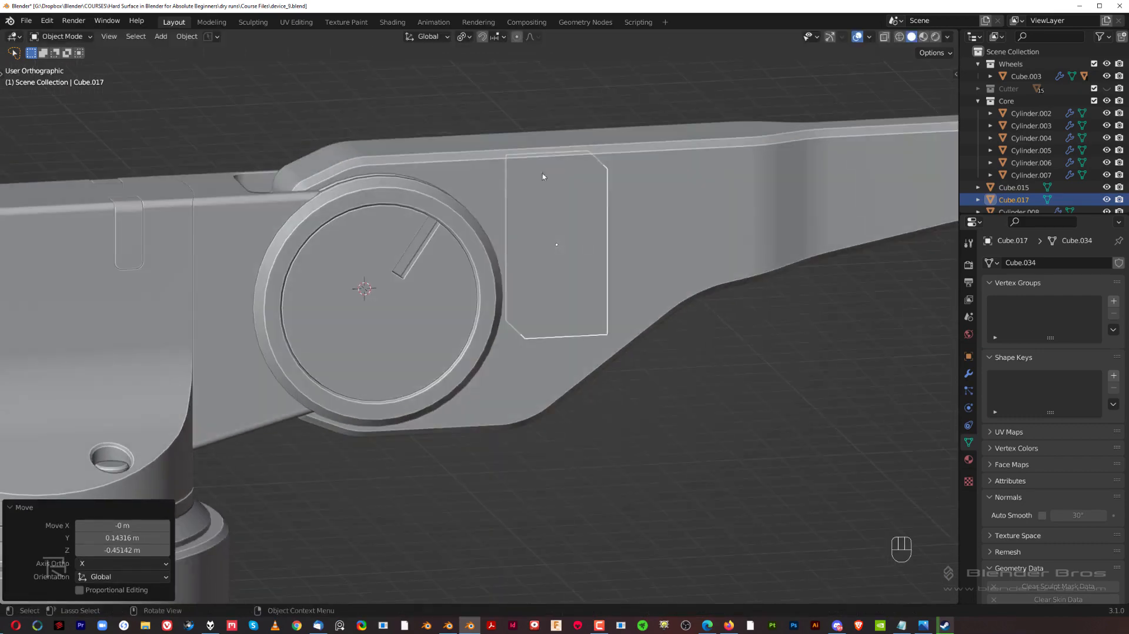
{"action": "key", "text": "Tab"}
{"action": "key", "text": "Tab"}
{"action": "middle_click_drag", "start_coordinate": [593, 231], "coordinate": [650, 265]}
{"action": "key", "text": "s"}
{"action": "key", "text": "x"}
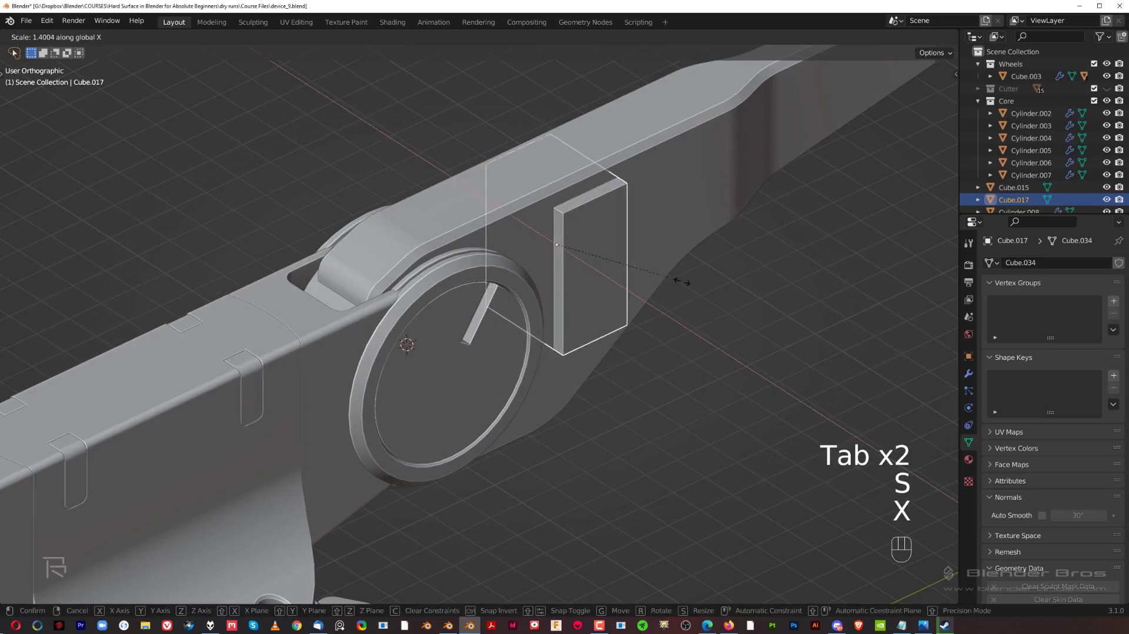
{"action": "left_click", "coordinate": [685, 307]}
Slide the box's upper edge nearest the round joint along Y toward the joint to slant that side
{"action": "key", "text": "Tab"}
{"action": "left_click", "coordinate": [591, 326]}
{"action": "key", "text": "grave"}
{"action": "left_click", "coordinate": [598, 241]}
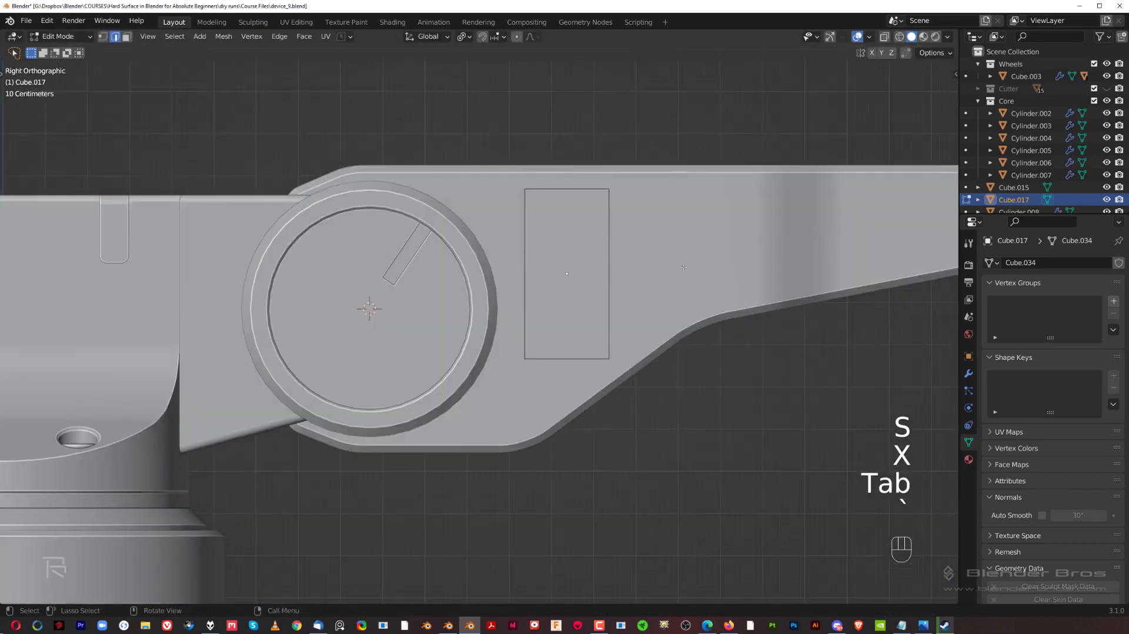
{"action": "middle_click_drag", "start_coordinate": [598, 241], "coordinate": [574, 240], "text": "shift"}
{"action": "key", "text": "g"}
{"action": "key", "text": "y"}
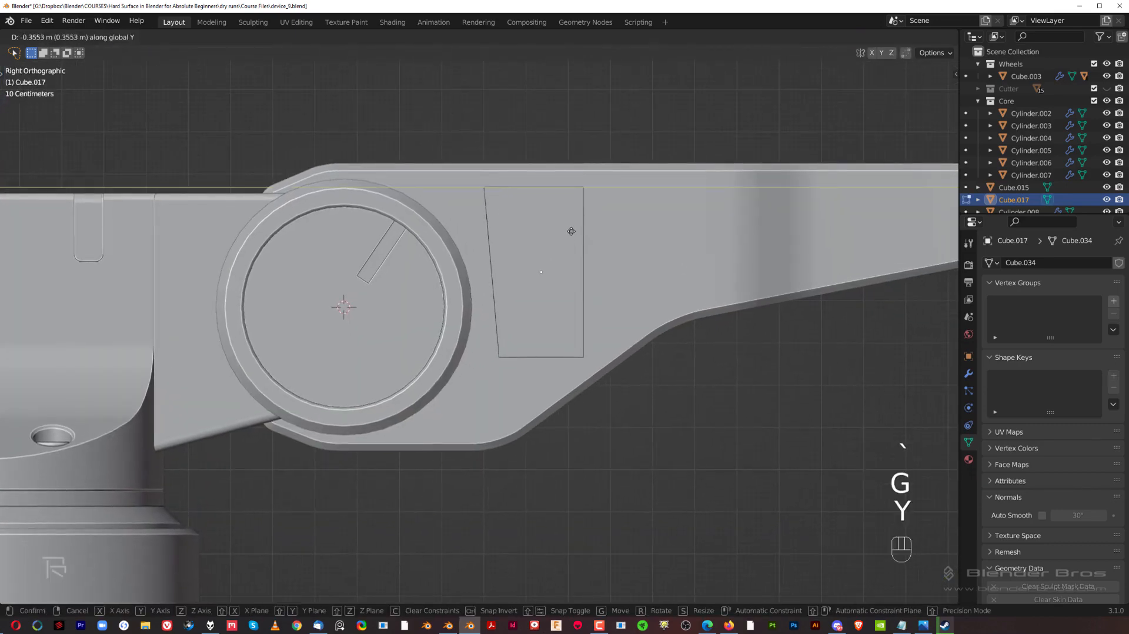
{"action": "left_click", "coordinate": [559, 228]}
Move the box's bottom face 0.618 m along Y and 0.524 m up to slant the shape outward
{"action": "middle_click_drag", "start_coordinate": [553, 351], "coordinate": [554, 264], "text": "shift"}
{"action": "key", "text": "Tab"}
{"action": "left_click", "coordinate": [562, 265]}
{"action": "key", "text": "grave"}
{"action": "left_click", "coordinate": [686, 270]}
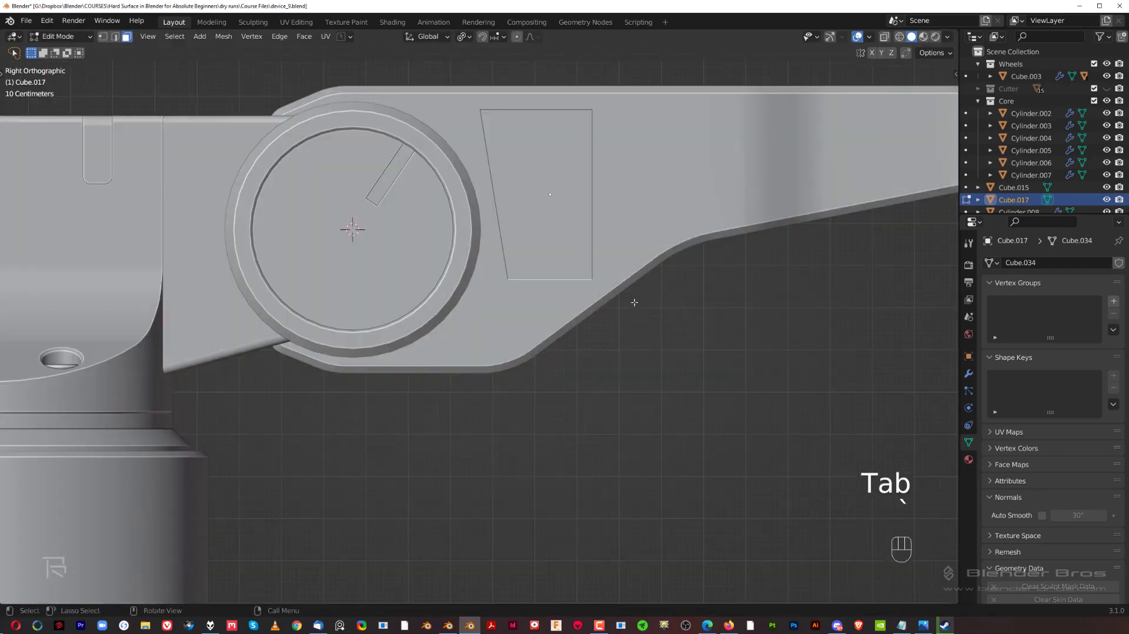
{"action": "key", "text": "g"}
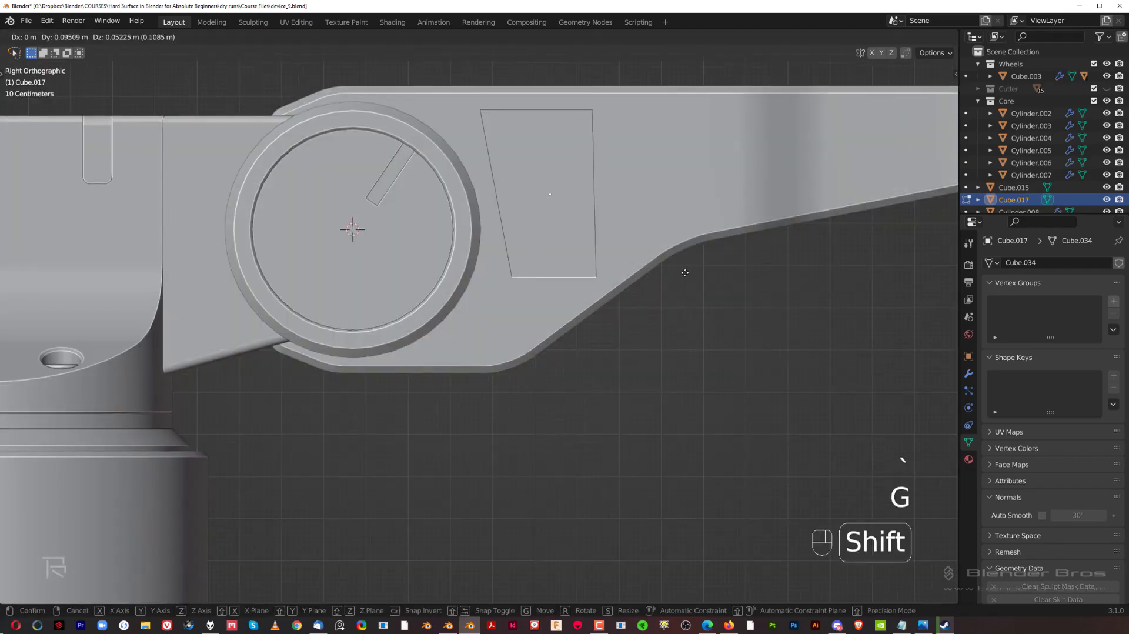
{"action": "left_click", "coordinate": [896, 83], "text": "shift"}
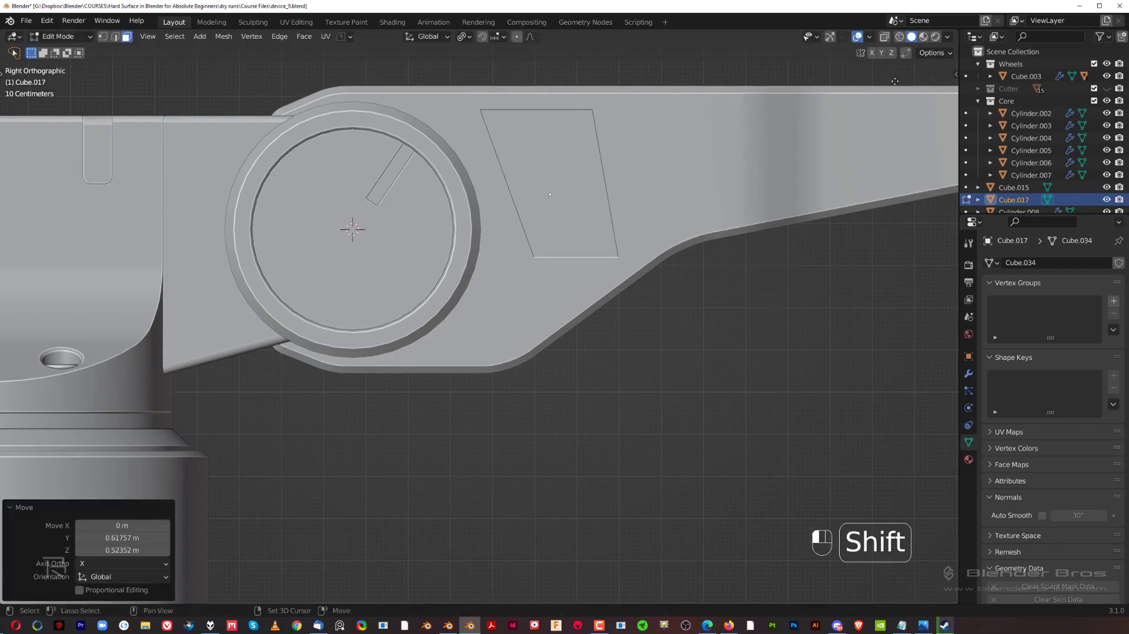
Move the box's lower edge nearest the joint about 0.24 m in Y and 1.27 m down, following the arm's sloped underside
{"action": "middle_click_drag", "start_coordinate": [553, 265], "coordinate": [535, 203]}
{"action": "key", "text": "Tab"}
{"action": "left_click", "coordinate": [532, 239]}
{"action": "scroll", "coordinate": [552, 246], "scroll_direction": "up", "scroll_amount": 5}
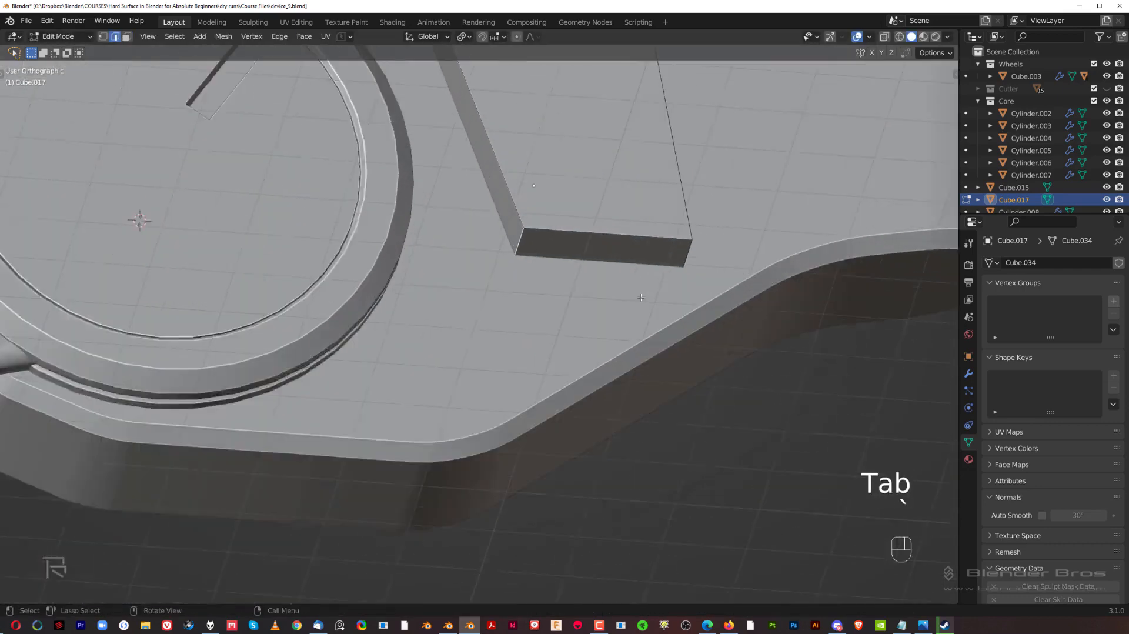
{"action": "key", "text": "Tab"}
{"action": "key", "text": "grave"}
{"action": "key", "text": "g"}
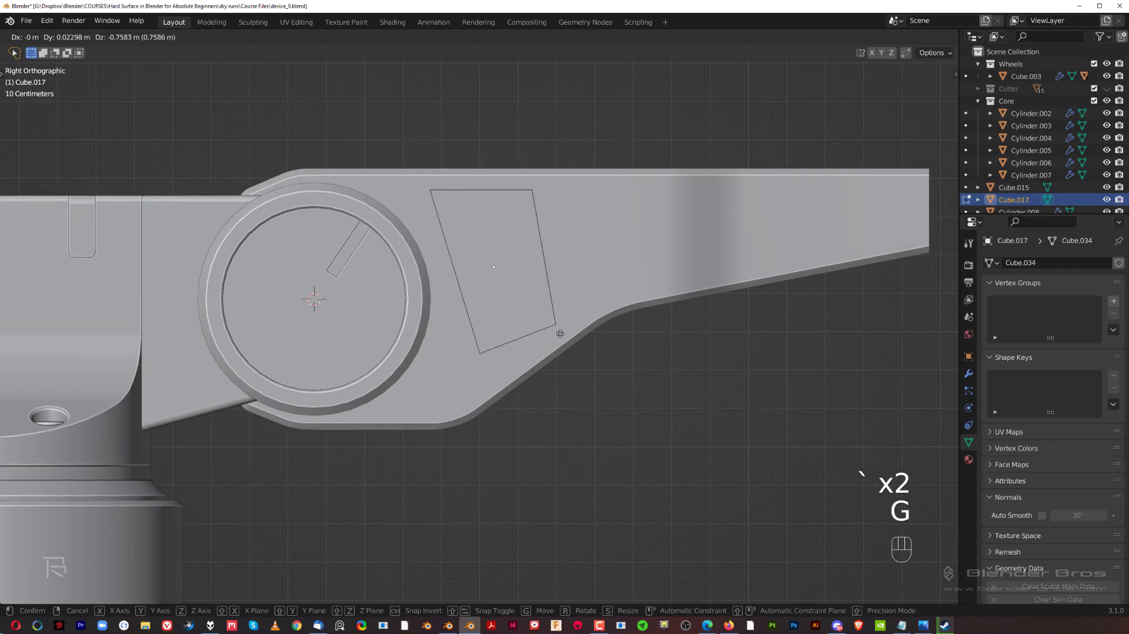
{"action": "key", "text": "shift"}
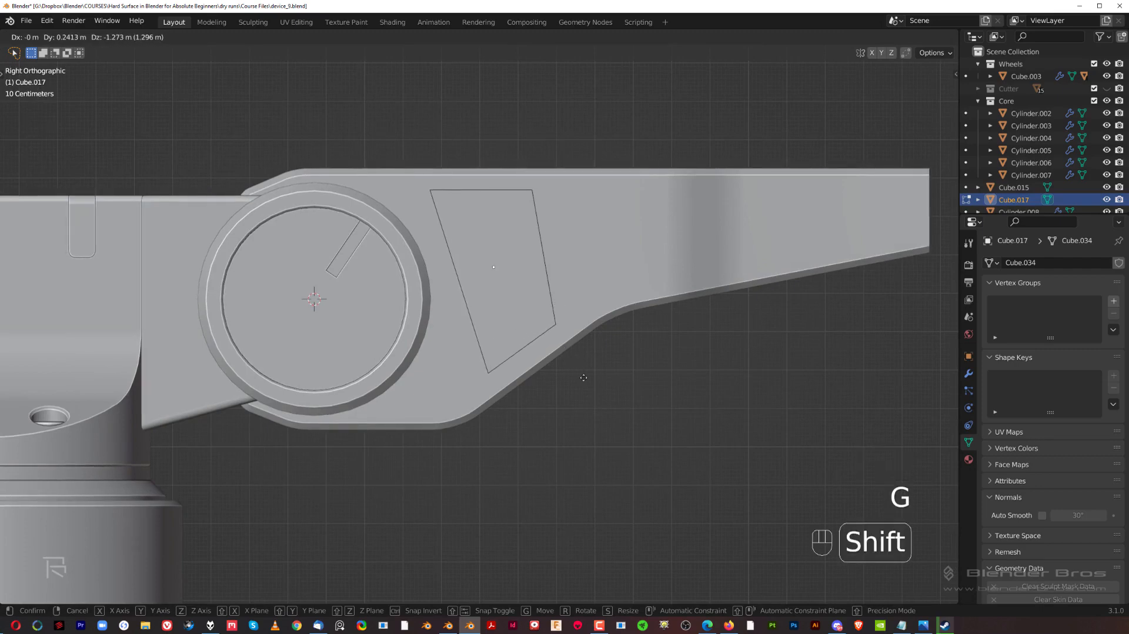
{"action": "left_click", "coordinate": [584, 377]}
Nudge the whole four-sided box 0.02 m along Y and 0.079 m down on the arm
{"action": "key", "text": "Tab"}
{"action": "middle_click_drag", "start_coordinate": [579, 227], "coordinate": [612, 255], "text": "shift"}
{"action": "scroll", "coordinate": [612, 254], "scroll_direction": "up", "scroll_amount": 1}
{"action": "key", "text": "g"}
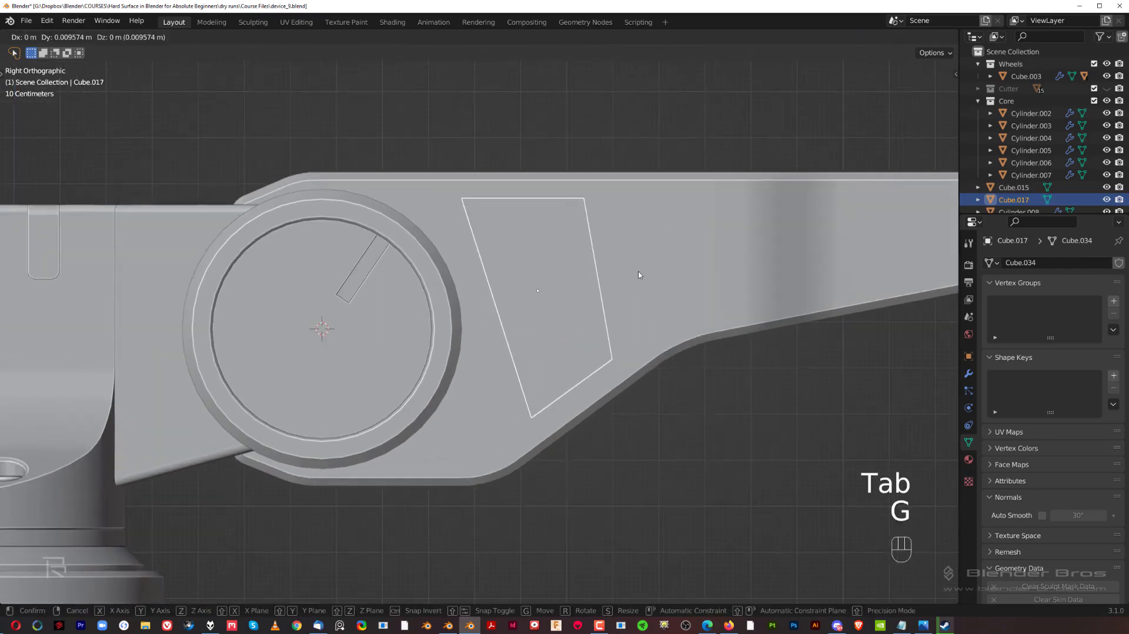
{"action": "key", "text": "shift"}
{"action": "left_click", "coordinate": [540, 206]}
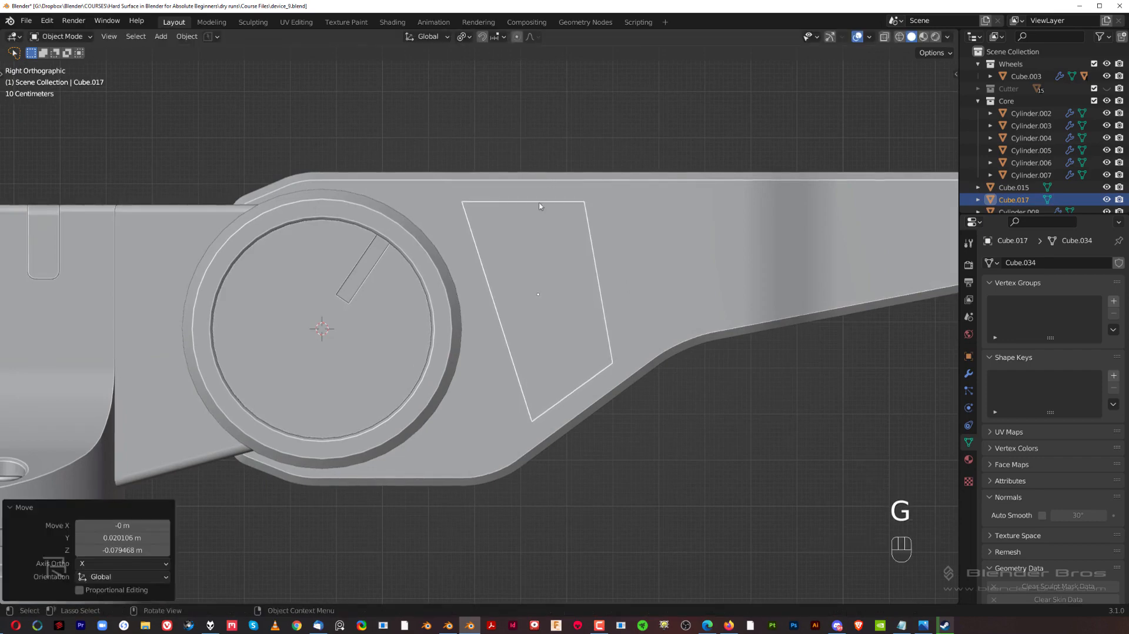
Shade the angular box smooth and enable Auto Smooth at 30° in its normals settings
{"action": "middle_click_drag", "start_coordinate": [584, 387], "coordinate": [590, 335], "text": "shift"}
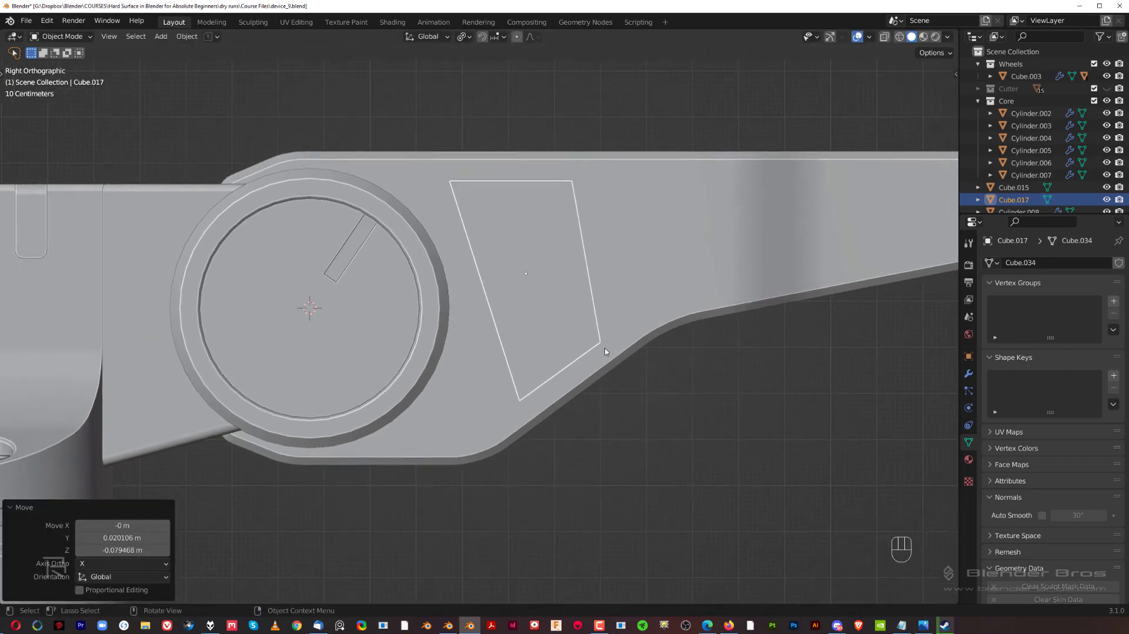
{"action": "scroll", "coordinate": [602, 357], "scroll_direction": "down", "scroll_amount": 2}
{"action": "middle_click_drag", "start_coordinate": [604, 352], "coordinate": [622, 353]}
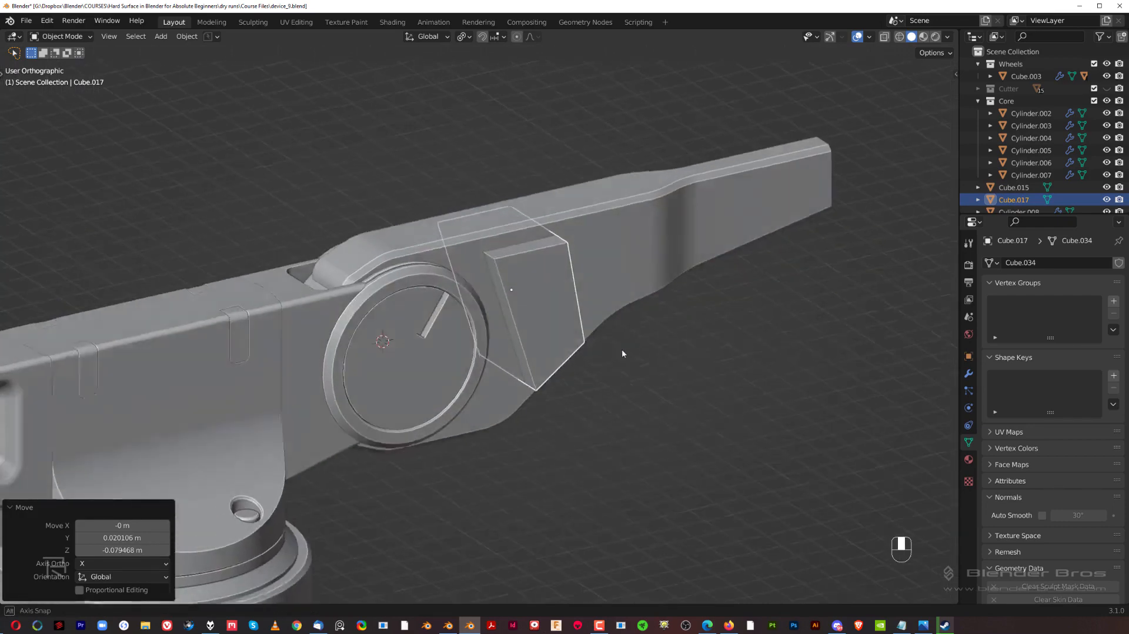
{"action": "right_click", "coordinate": [617, 317]}
{"action": "left_click", "coordinate": [616, 315]}
{"action": "left_click", "coordinate": [1042, 515]}
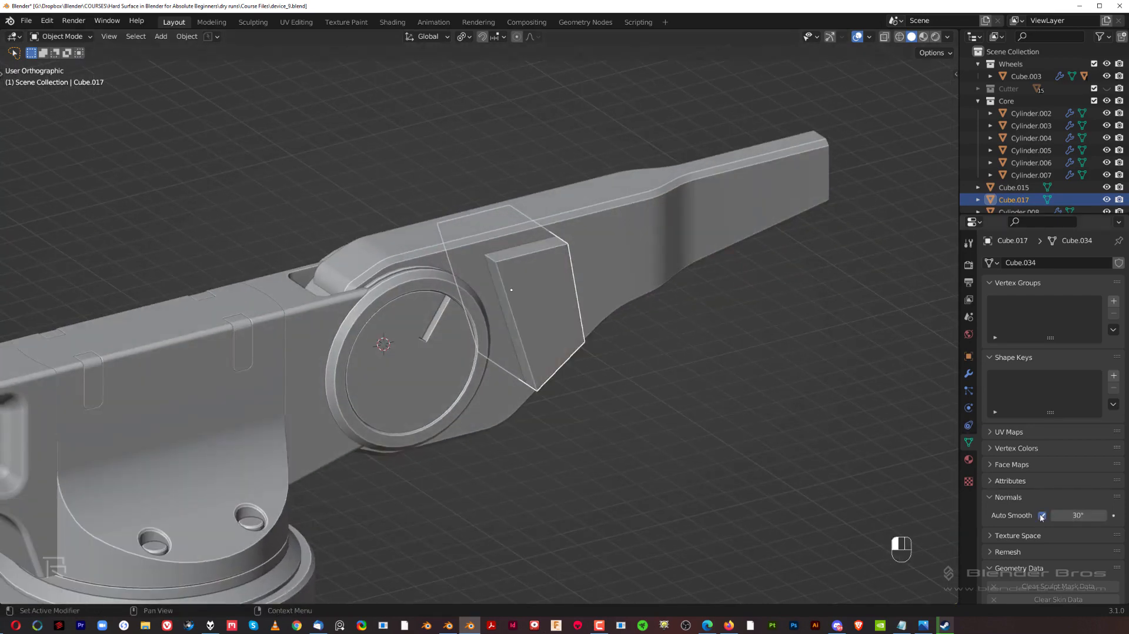
Select the ring of four box edges running through the arm's thickness in Edit Mode
{"action": "scroll", "coordinate": [476, 329], "scroll_direction": "up", "scroll_amount": 2}
{"action": "key", "text": "Tab"}
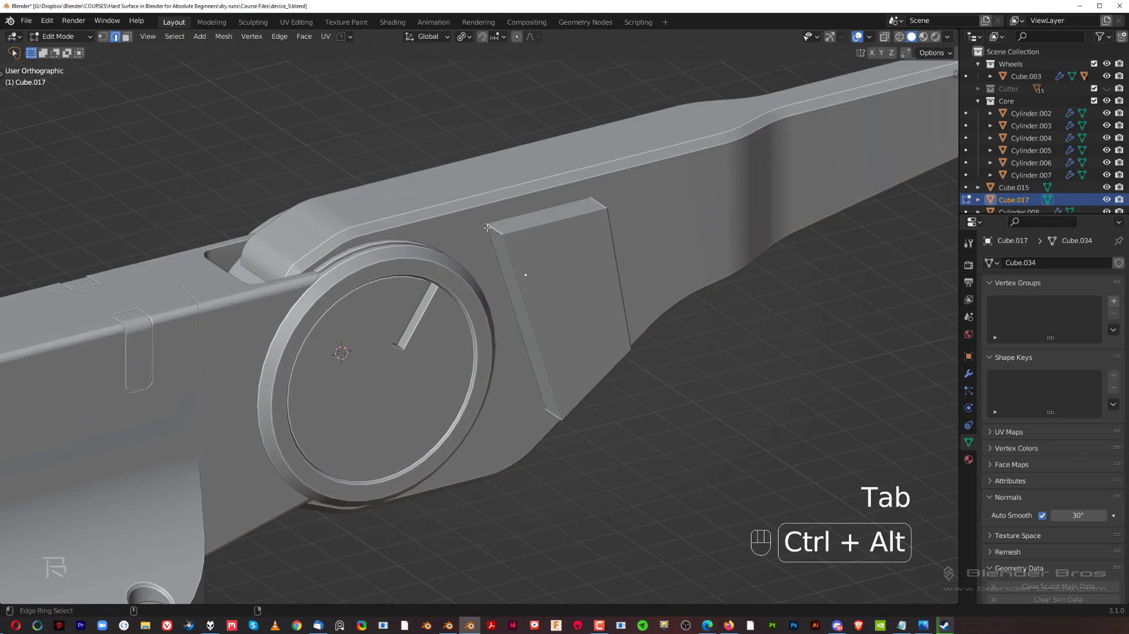
{"action": "left_click", "coordinate": [486, 228], "text": "ctrl+alt"}
{"action": "scroll", "coordinate": [487, 228], "scroll_direction": "down", "scroll_amount": 1}
{"action": "middle_click_drag", "start_coordinate": [487, 227], "coordinate": [529, 235]}
{"action": "key", "text": "ctrl+b"}
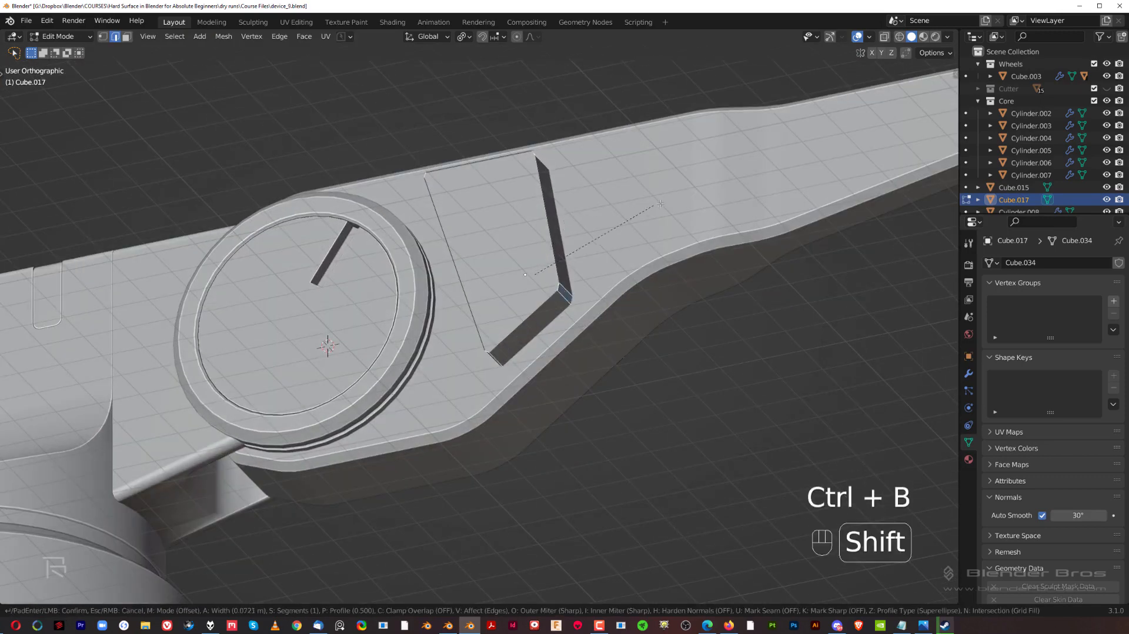
{"action": "scroll", "coordinate": [660, 203], "scroll_direction": "up", "scroll_amount": 3}
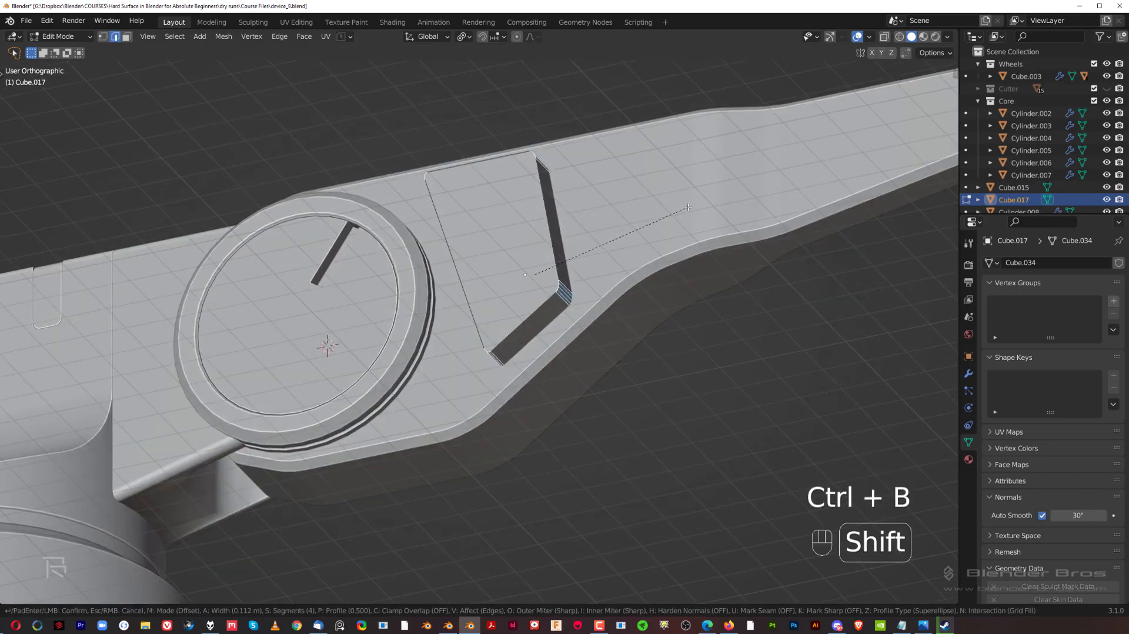
{"action": "right_click", "coordinate": [688, 207]}
Apply the box's scale in Object Mode and return to editing its edges
{"action": "key", "text": "Tab"}
{"action": "key", "text": "ctrl+a"}
{"action": "left_click", "coordinate": [666, 197]}
{"action": "key", "text": "Tab"}
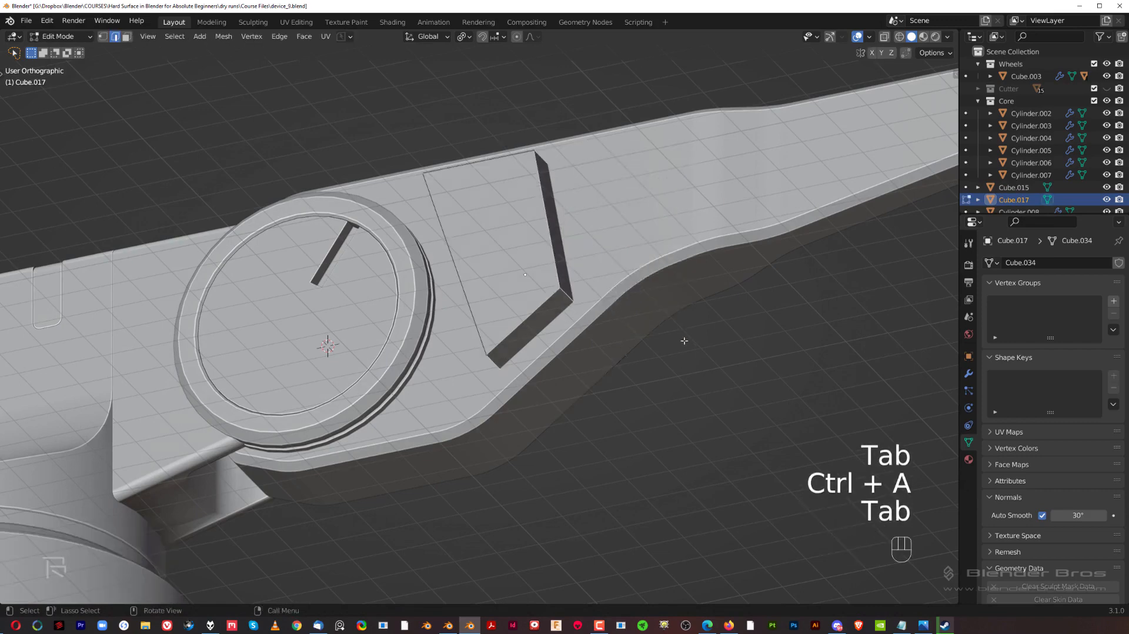
Bevel the four selected edges with five segments to round the box's corners, and leave Edit Mode
{"action": "key", "text": "ctrl+b"}
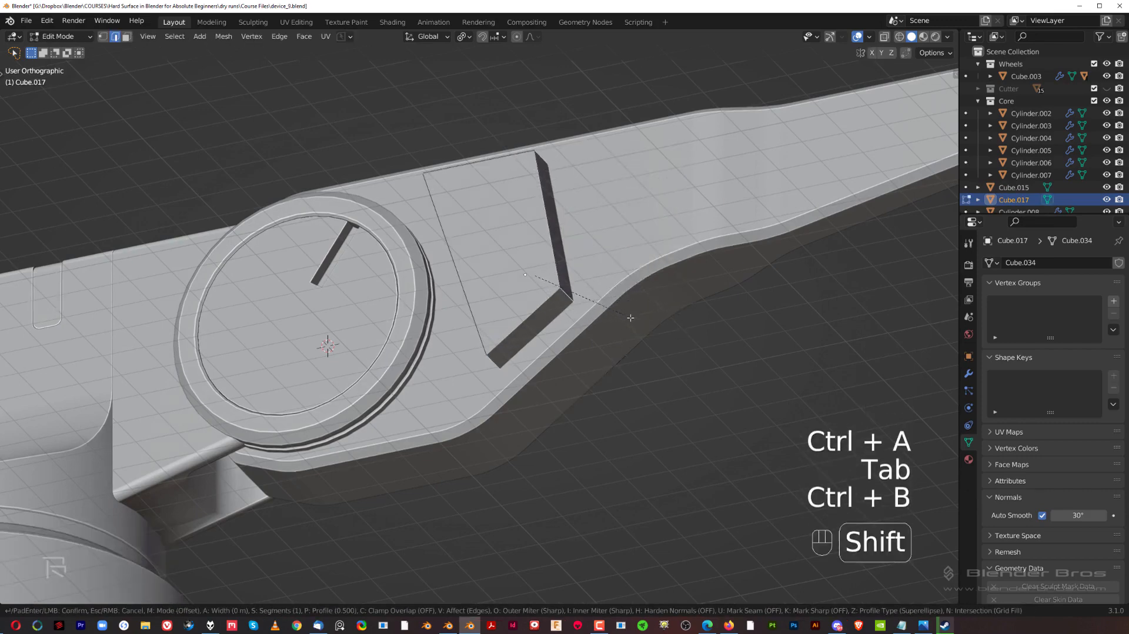
{"action": "scroll", "coordinate": [635, 320], "scroll_direction": "up", "scroll_amount": 3}
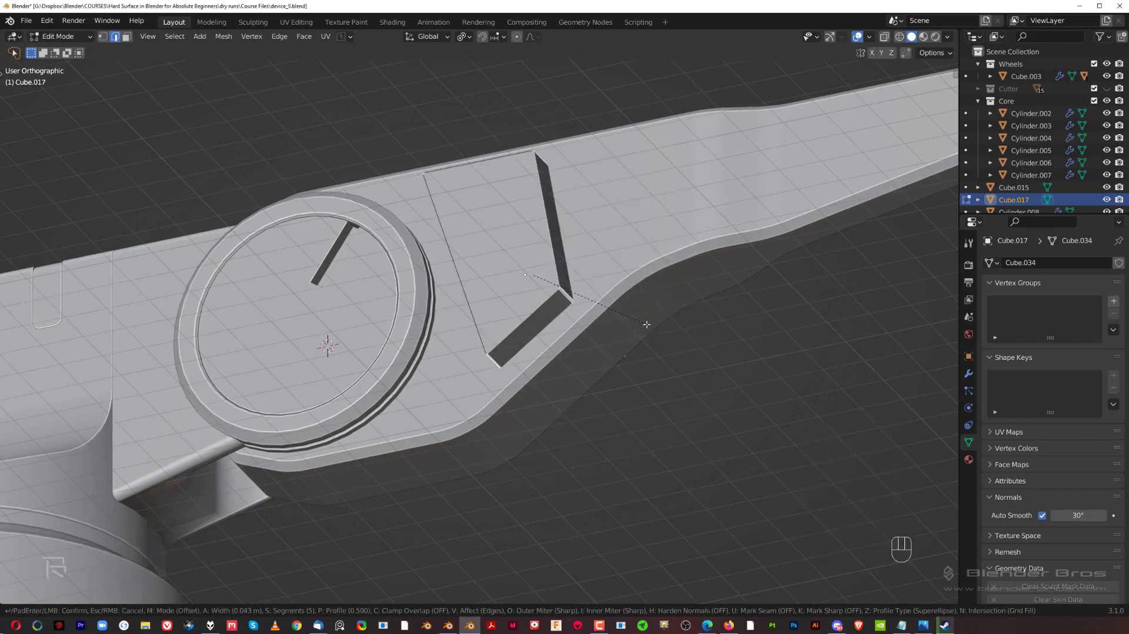
{"action": "left_click", "coordinate": [739, 330]}
{"action": "key", "text": "Tab"}
Move the rounded box outward along X so that it sinks only slightly into the arm's side
{"action": "middle_click_drag", "start_coordinate": [738, 330], "coordinate": [727, 300]}
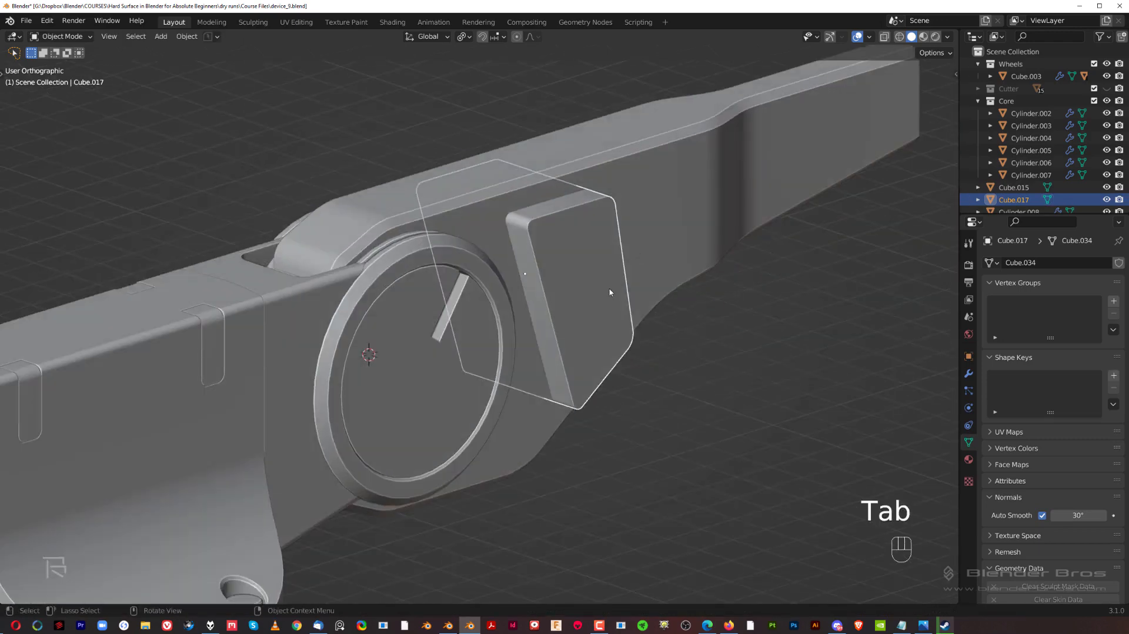
{"action": "key", "text": "g"}
{"action": "key", "text": "x"}
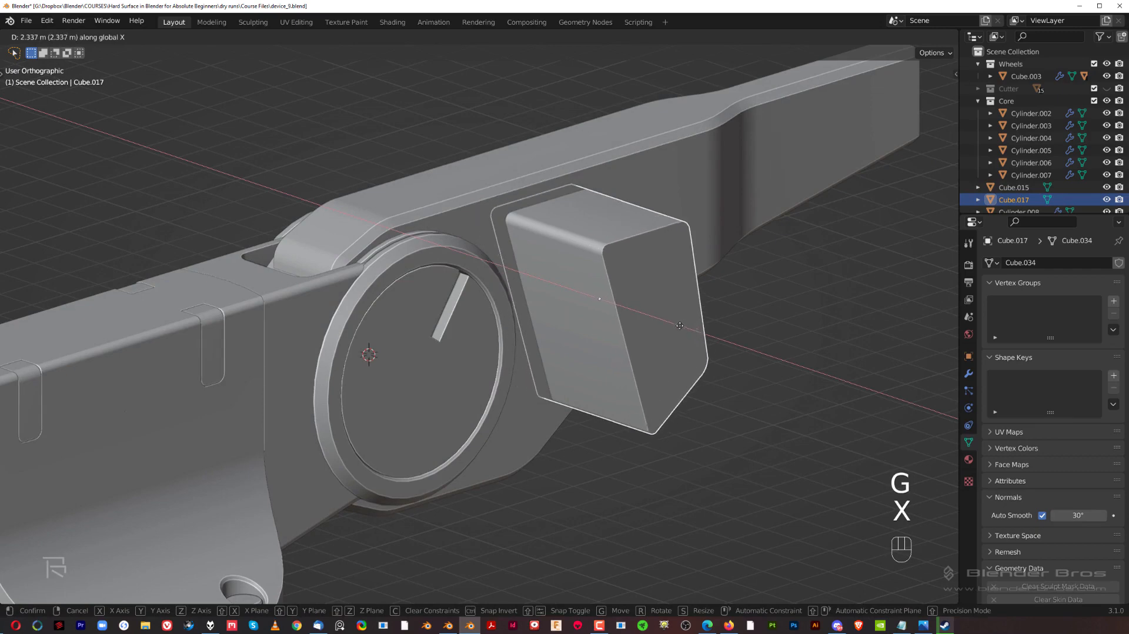
{"action": "left_click", "coordinate": [690, 327]}
Subtract the box from the tapered arm with a Boolean difference and check the cut from the right-side view
{"action": "left_click", "coordinate": [626, 182], "text": "shift"}
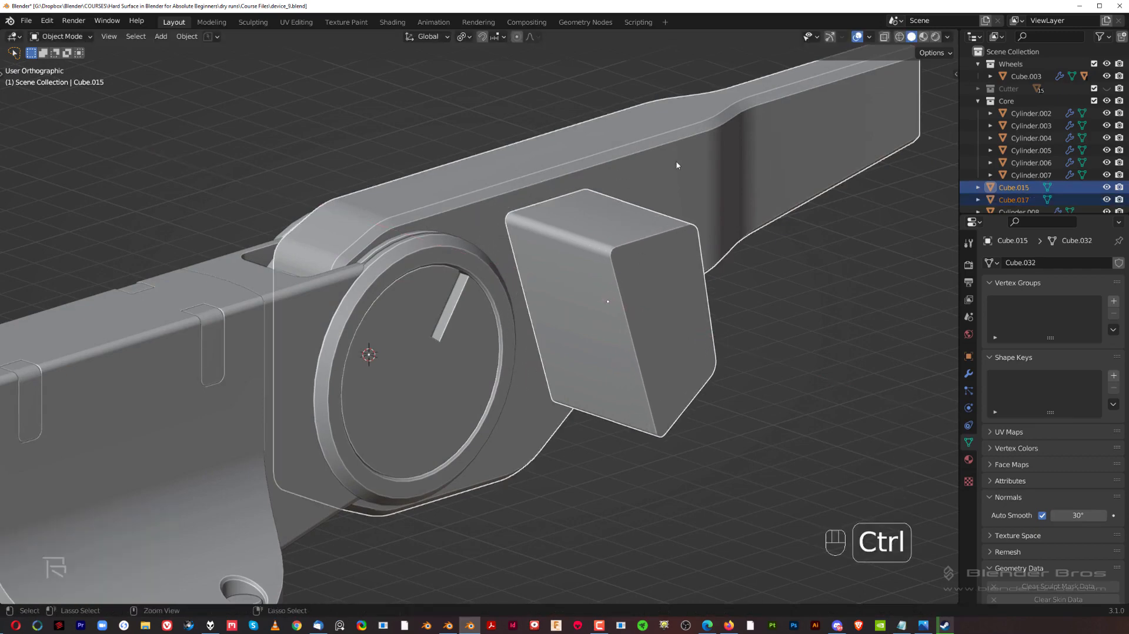
{"action": "key", "text": "ctrl+KP_Subtract"}
{"action": "key", "text": "grave"}
{"action": "key", "text": "grave"}
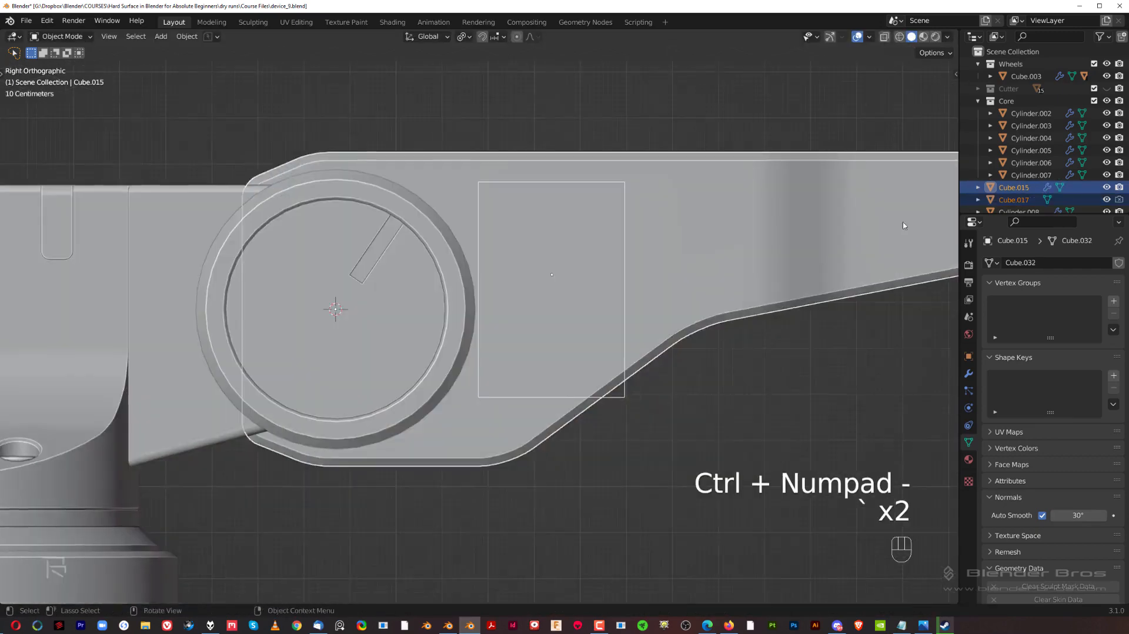
{"action": "scroll", "coordinate": [555, 252], "scroll_direction": "down", "scroll_amount": 1}
{"action": "left_click", "coordinate": [563, 122]}
{"action": "left_click", "coordinate": [674, 243]}
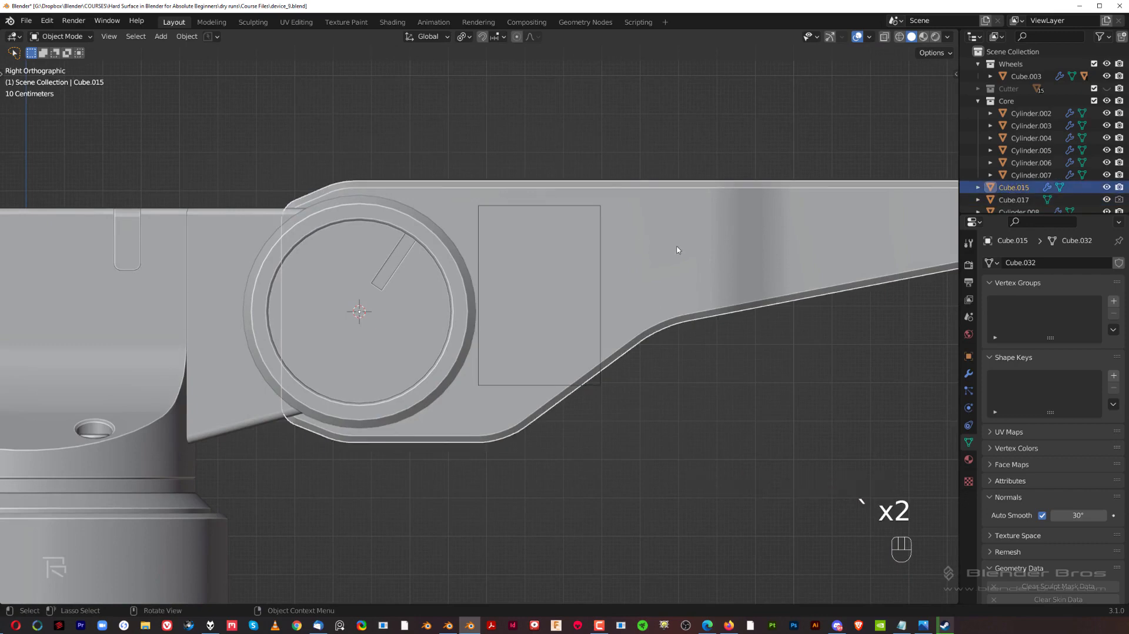
{"action": "left_click", "coordinate": [969, 373]}
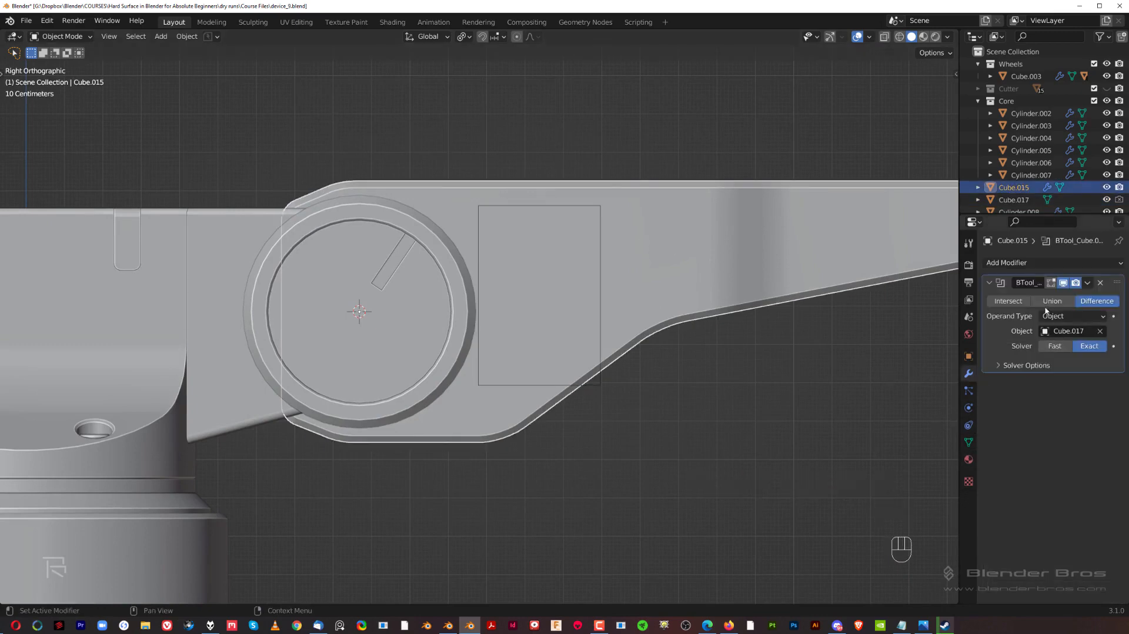
{"action": "left_click", "coordinate": [1041, 264]}
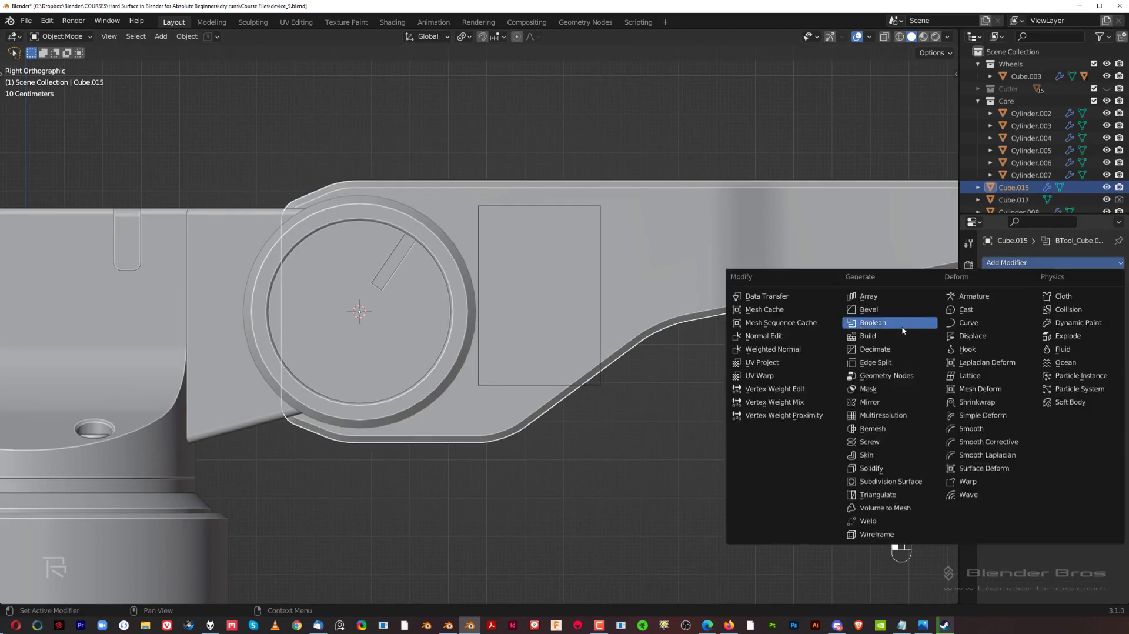
Copy the Bevel and Weighted Normal modifiers from the small wheel cylinder to the tapered arm
{"action": "scroll", "coordinate": [736, 384], "scroll_direction": "down", "scroll_amount": 8}
{"action": "middle_click_drag", "start_coordinate": [737, 383], "coordinate": [541, 408]}
{"action": "left_click", "coordinate": [558, 365], "text": "shift"}
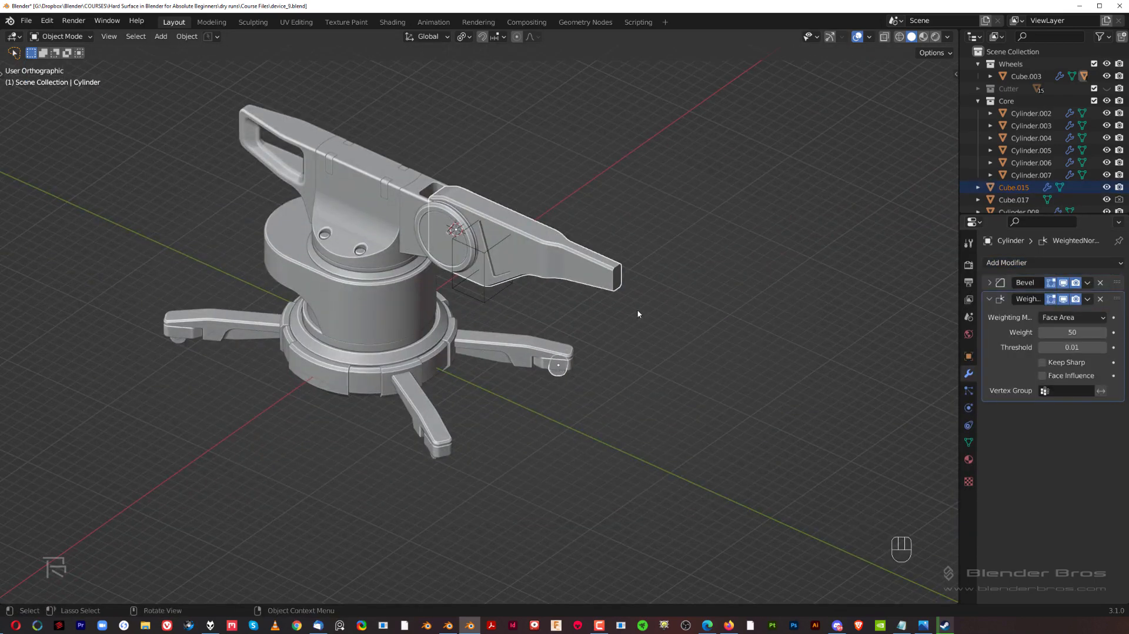
{"action": "key", "text": "ctrl+c"}
{"action": "left_click", "coordinate": [652, 290]}
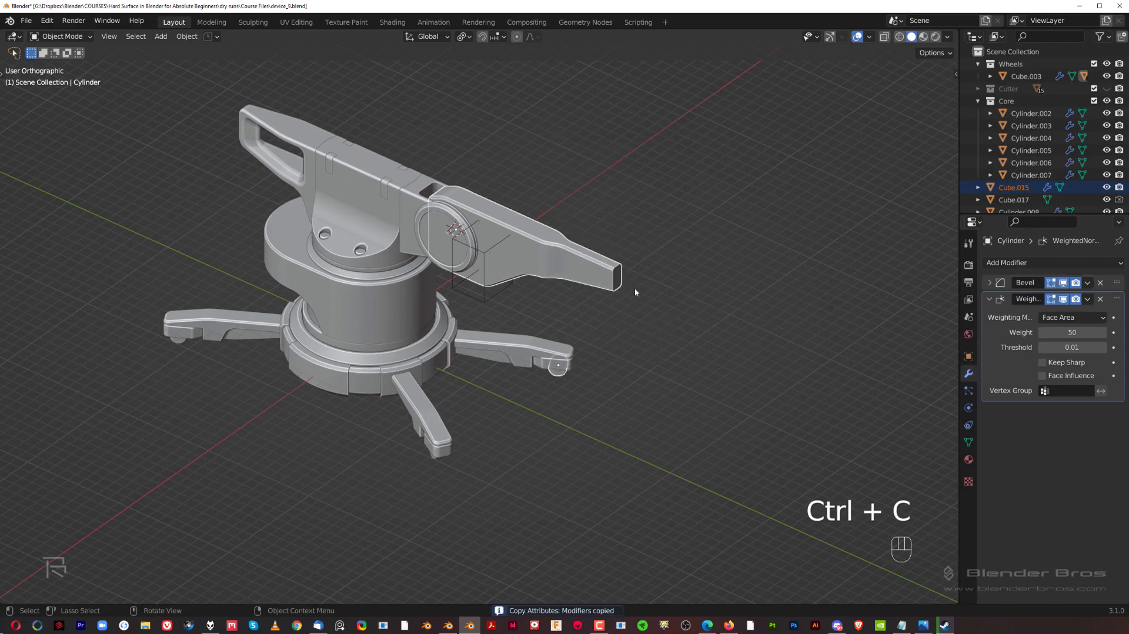
Subtract the box from the arm with a Boolean difference and place that modifier above Bevel in the stack
{"action": "middle_click_drag", "start_coordinate": [635, 288], "coordinate": [777, 289], "text": "alt"}
{"action": "scroll", "coordinate": [778, 289], "scroll_direction": "up", "scroll_amount": 2}
{"action": "middle_click_drag", "start_coordinate": [683, 289], "coordinate": [658, 339]}
{"action": "left_click", "coordinate": [545, 269]}
{"action": "middle_click_drag", "start_coordinate": [545, 269], "coordinate": [591, 366]}
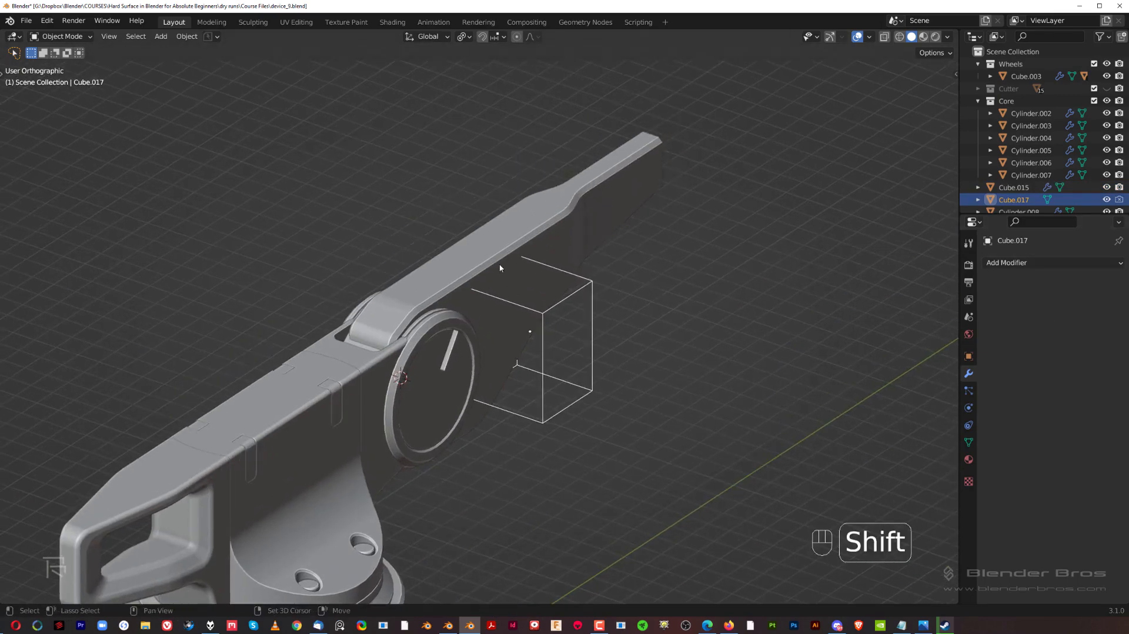
{"action": "left_click", "coordinate": [499, 268], "text": "shift"}
{"action": "key", "text": "ctrl+KP_Subtract"}
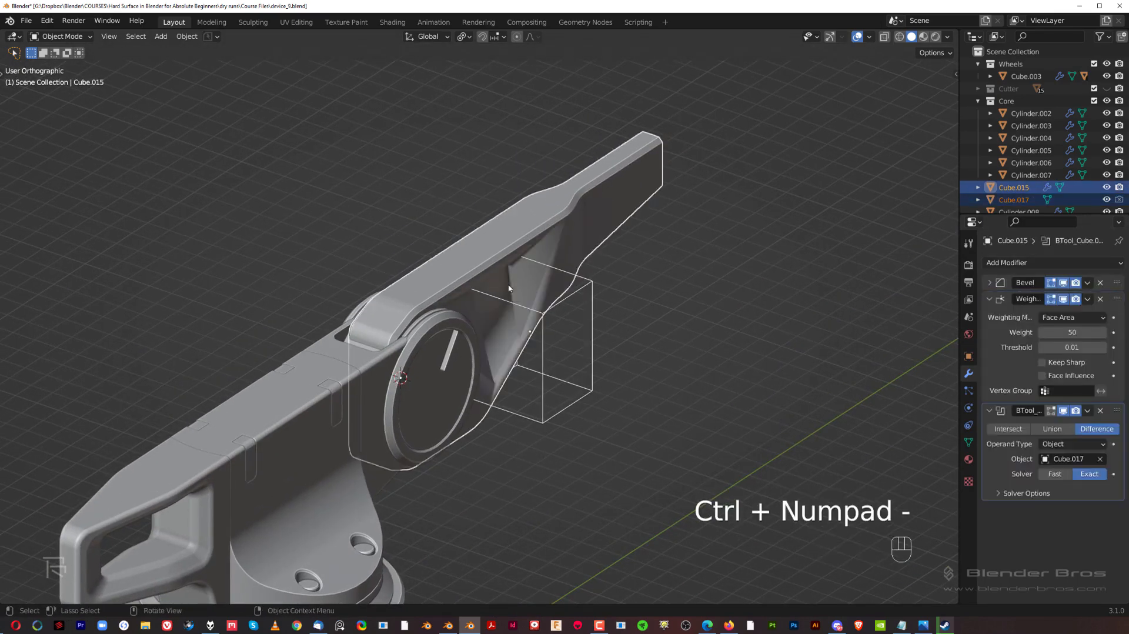
{"action": "left_click_drag", "start_coordinate": [1115, 414], "coordinate": [1117, 281]}
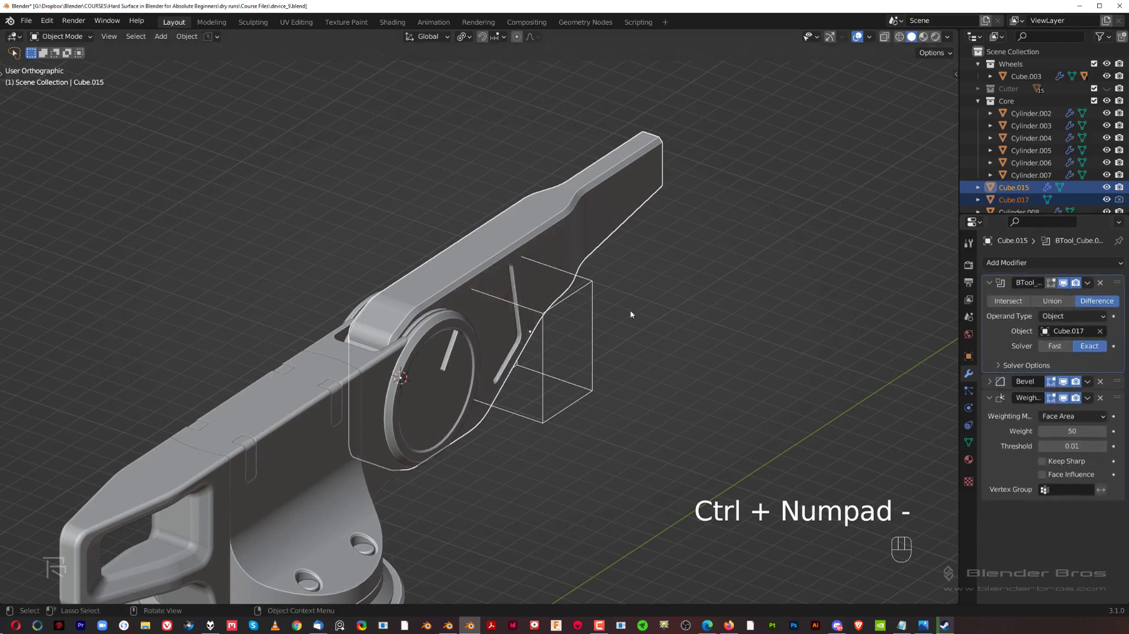
Check the angular recess from the right-side view and move the box to the Cutter collection
{"action": "key", "text": "grave"}
{"action": "scroll", "coordinate": [531, 239], "scroll_direction": "up", "scroll_amount": 2}
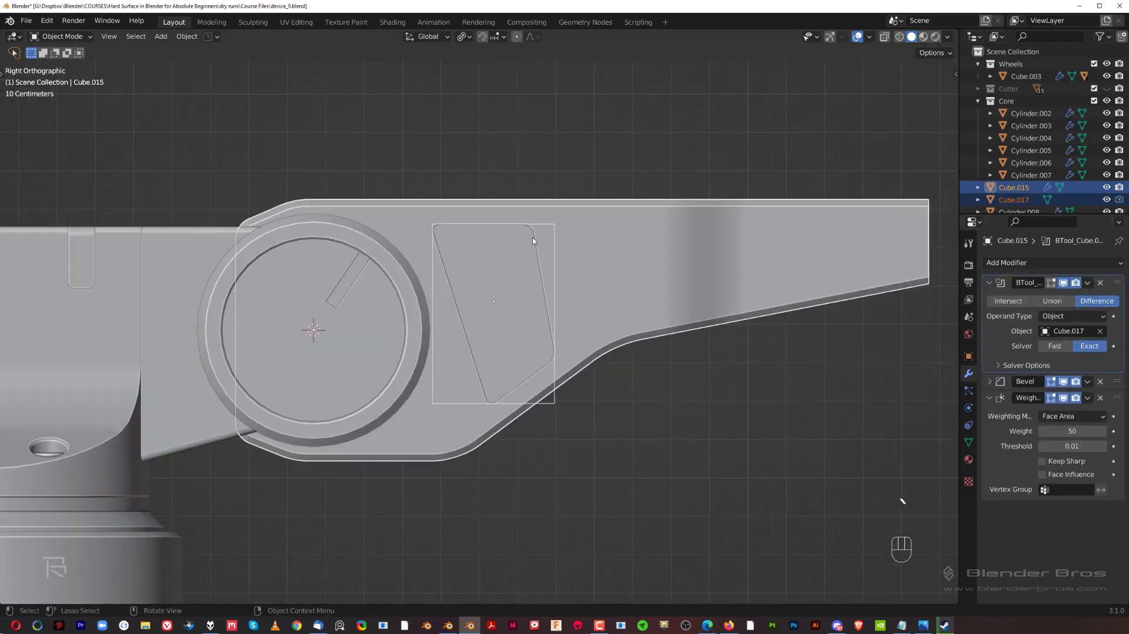
{"action": "middle_click_drag", "start_coordinate": [534, 243], "coordinate": [545, 184], "text": "shift"}
{"action": "scroll", "coordinate": [544, 184], "scroll_direction": "up", "scroll_amount": 3}
{"action": "scroll", "coordinate": [478, 199], "scroll_direction": "up", "scroll_amount": 5, "text": "shift"}
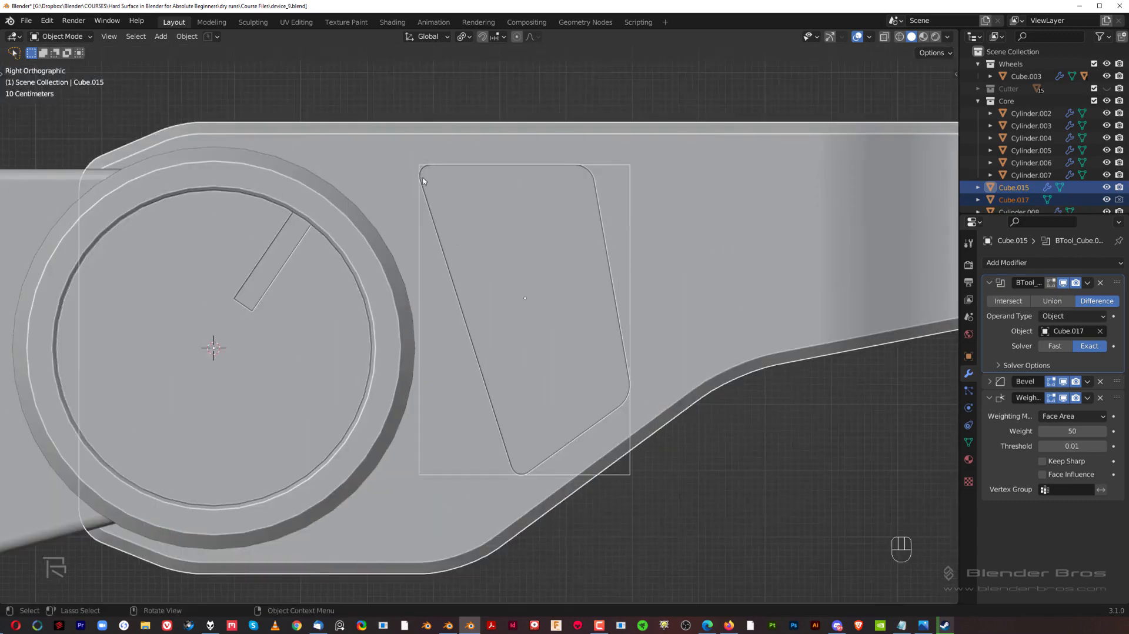
{"action": "scroll", "coordinate": [541, 357], "scroll_direction": "down", "scroll_amount": 3}
{"action": "left_click", "coordinate": [564, 414]}
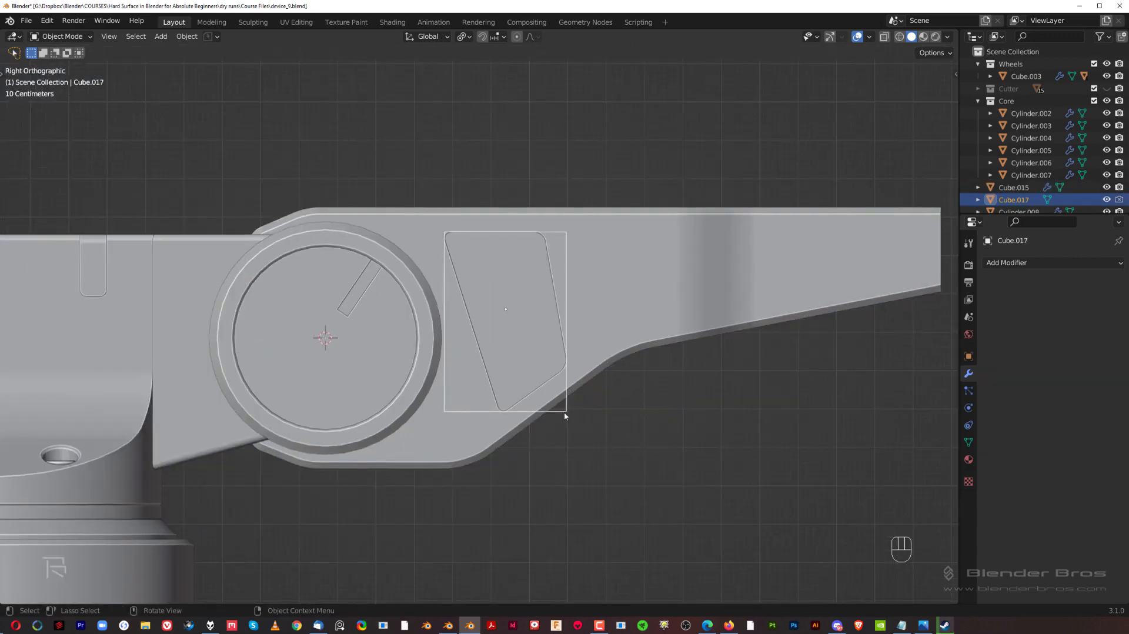
{"action": "key", "text": "m"}
{"action": "left_click", "coordinate": [593, 409]}
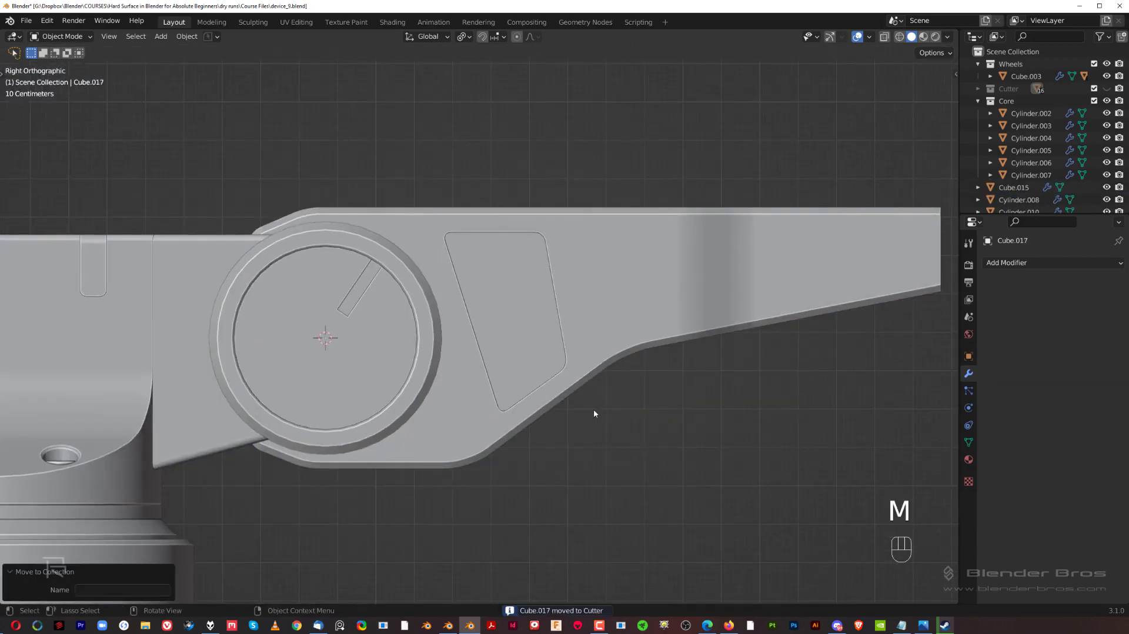
Add a 2 m cube at the centre of the round joint
{"action": "scroll", "coordinate": [594, 408], "scroll_direction": "down", "scroll_amount": 4}
{"action": "scroll", "coordinate": [564, 287], "scroll_direction": "down", "scroll_amount": 1, "text": "shift"}
{"action": "scroll", "coordinate": [562, 292], "scroll_direction": "down", "scroll_amount": 2, "text": "shift"}
{"action": "scroll", "coordinate": [568, 279], "scroll_direction": "up", "scroll_amount": 2}
{"action": "scroll", "coordinate": [575, 260], "scroll_direction": "up", "scroll_amount": 1, "text": "shift"}
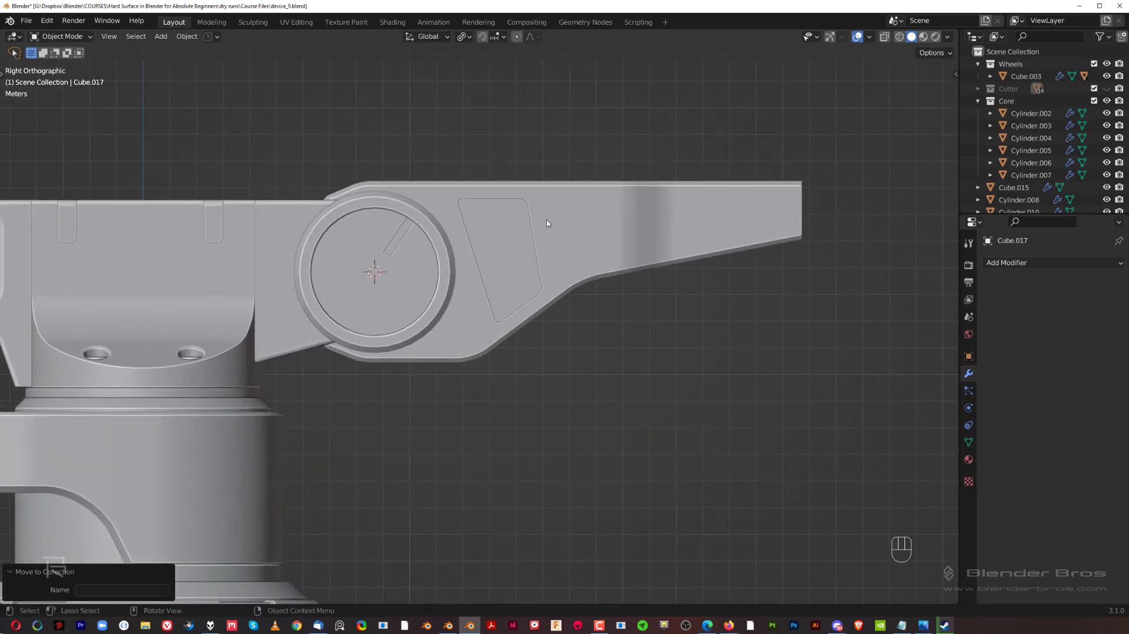
{"action": "left_click", "coordinate": [569, 253]}
{"action": "key", "text": "shift+a"}
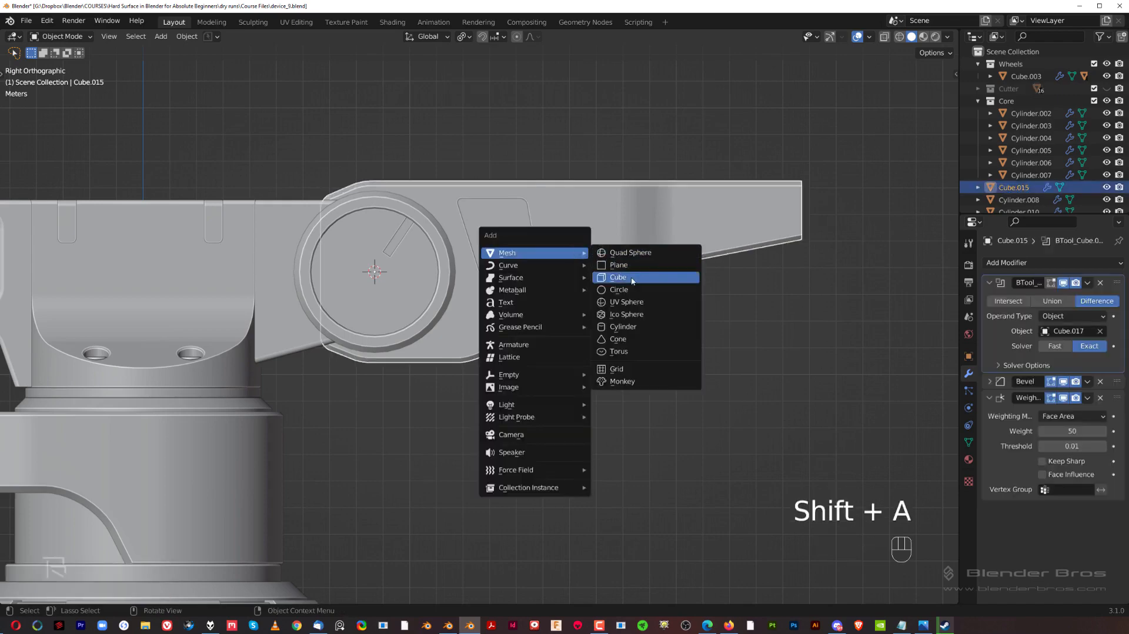
{"action": "left_click", "coordinate": [612, 277]}
Move the cube 3.024 m along Y and 1.612 m down onto the joint's lower rim, and rotate it -15°
{"action": "scroll", "coordinate": [550, 307], "scroll_direction": "up", "scroll_amount": 1}
{"action": "scroll", "coordinate": [529, 288], "scroll_direction": "up", "scroll_amount": 3}
{"action": "key", "text": "g"}
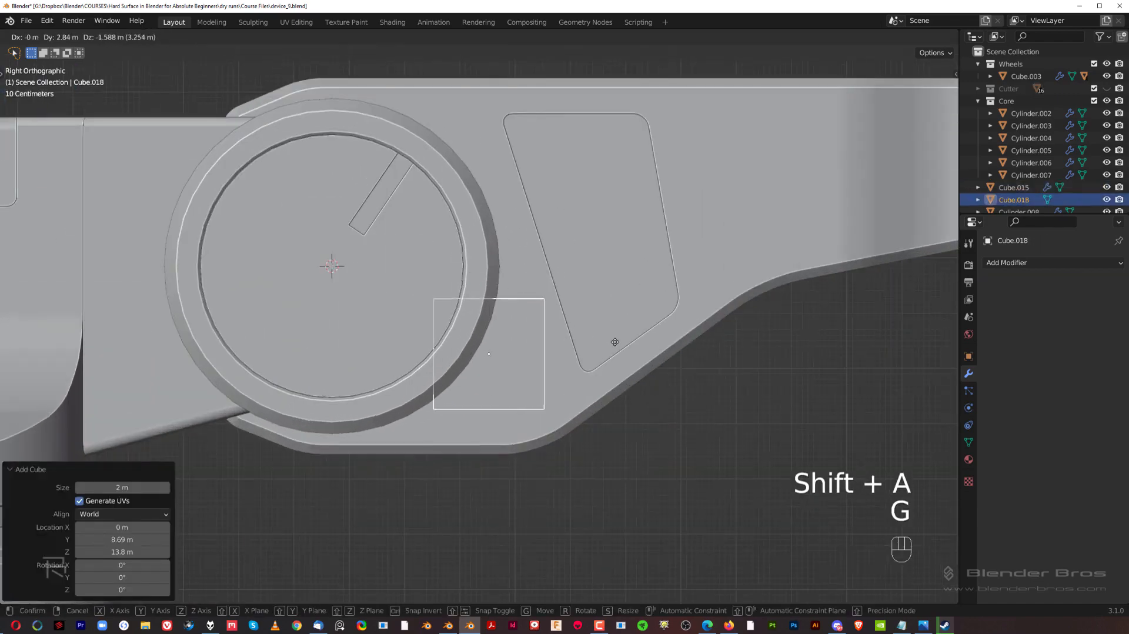
{"action": "left_click", "coordinate": [621, 342]}
{"action": "key", "text": "r"}
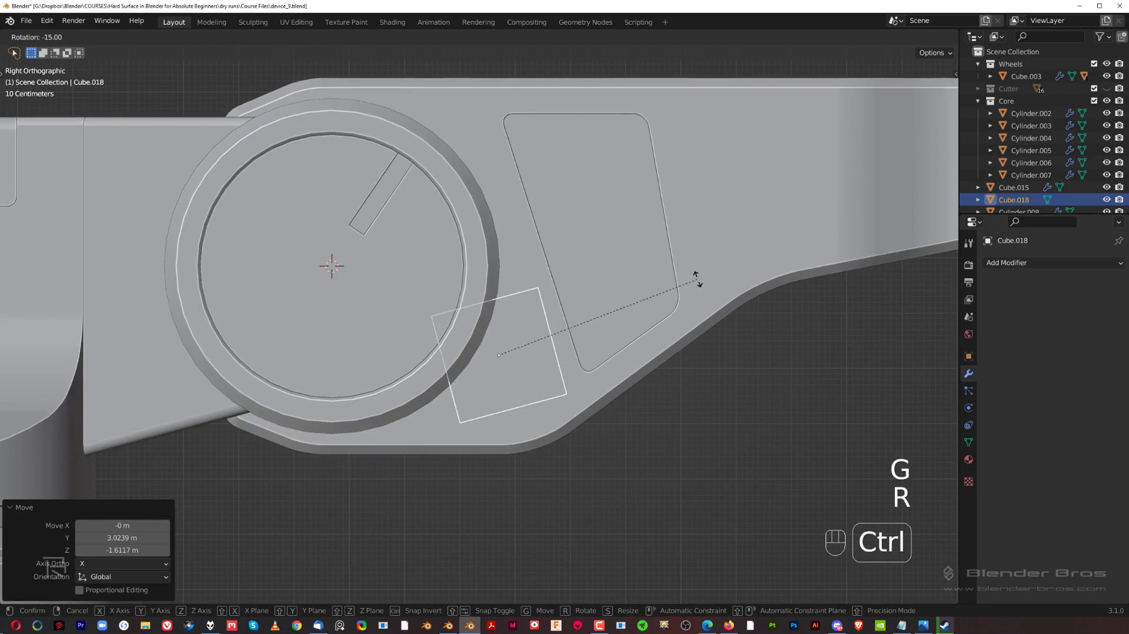
{"action": "left_click", "coordinate": [687, 287], "text": "ctrl"}
Try rotating the cube slightly further to match the recess's slanted edge, and undo that rotation
{"action": "scroll", "coordinate": [679, 293], "scroll_direction": "up", "scroll_amount": 2}
{"action": "scroll", "coordinate": [679, 293], "scroll_direction": "up", "scroll_amount": 1}
{"action": "key", "text": "r"}
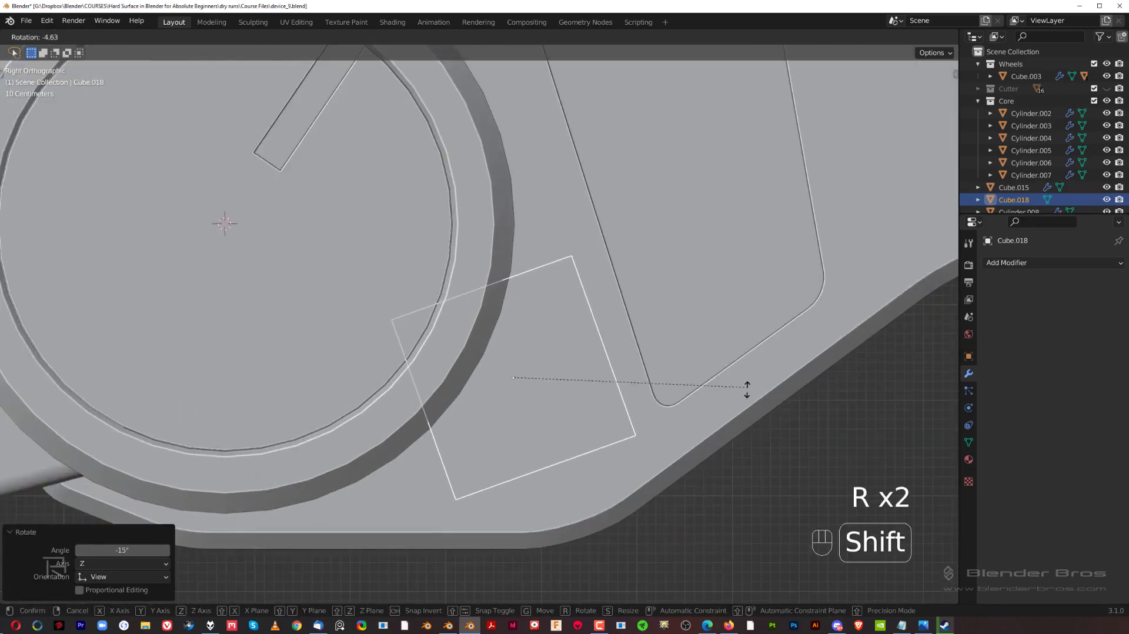
{"action": "left_click", "coordinate": [617, 482]}
{"action": "scroll", "coordinate": [616, 481], "scroll_direction": "down", "scroll_amount": 2}
{"action": "key", "text": "ctrl+z"}
{"action": "key", "text": "ctrl+z"}
Rotate the cube by a further -2.67° in the right-side view so its side follows the recess's slanted edge
{"action": "key", "text": "grave"}
{"action": "middle_click_drag", "start_coordinate": [749, 312], "coordinate": [679, 286], "text": "shift"}
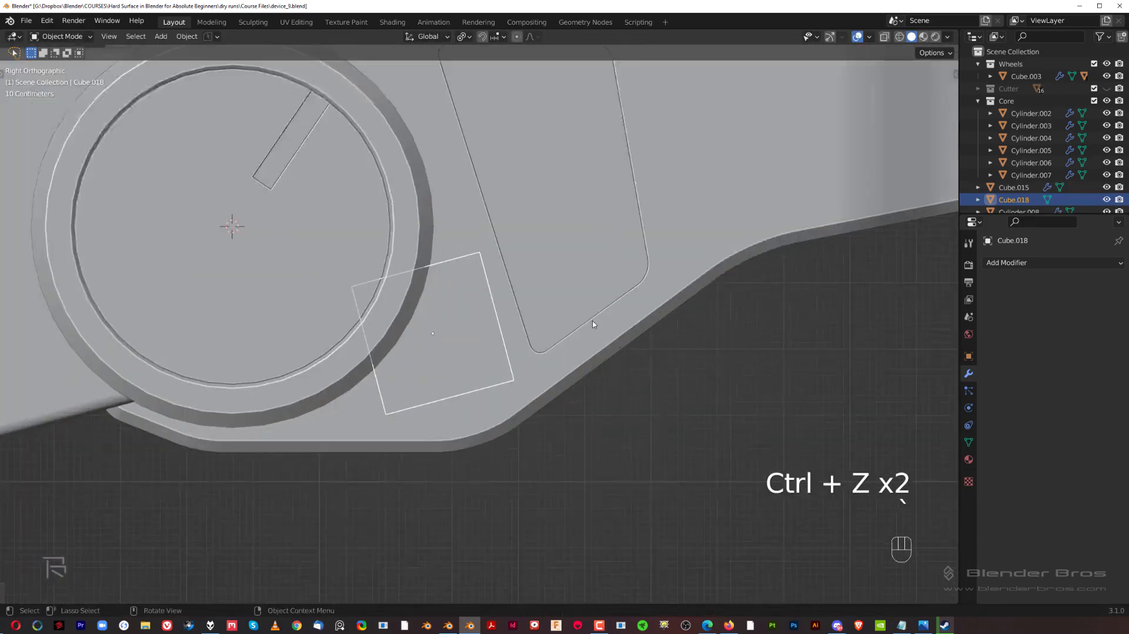
{"action": "scroll", "coordinate": [679, 285], "scroll_direction": "up", "scroll_amount": 1}
{"action": "key", "text": "r"}
{"action": "key", "text": "shift"}
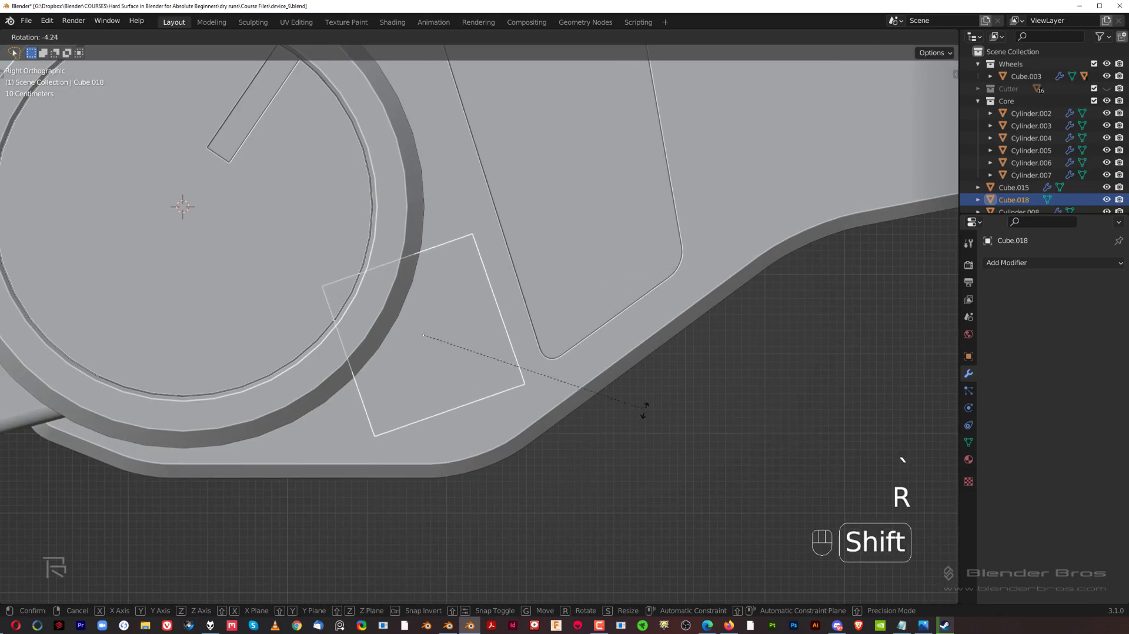
{"action": "left_click", "coordinate": [491, 484]}
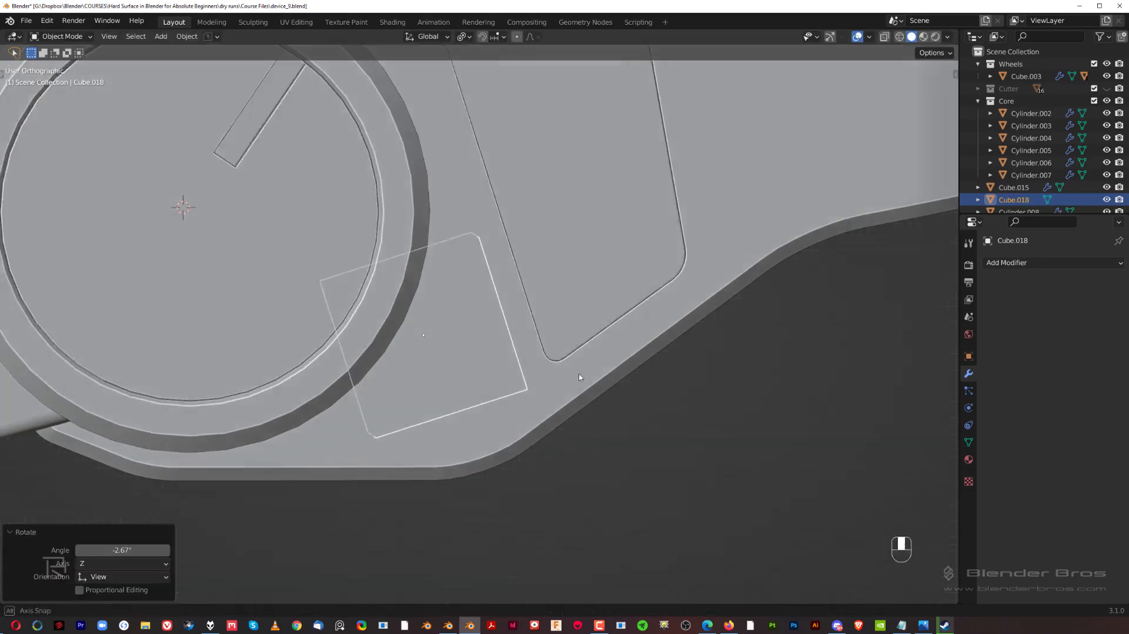
Scale the rotated cube by 1.461 along X so that it protrudes from the arm's side
{"action": "key", "text": "s"}
{"action": "middle_click_drag", "start_coordinate": [580, 373], "coordinate": [627, 322]}
{"action": "key", "text": "x"}
{"action": "left_click", "coordinate": [689, 422]}
Narrow the block by moving its joint-facing side face about 1.40 m along Y and 0.29 m up along Z
{"action": "key", "text": "grave"}
{"action": "scroll", "coordinate": [529, 321], "scroll_direction": "down", "scroll_amount": 3}
{"action": "scroll", "coordinate": [525, 334], "scroll_direction": "up", "scroll_amount": 1}
{"action": "middle_click_drag", "start_coordinate": [525, 334], "coordinate": [544, 320]}
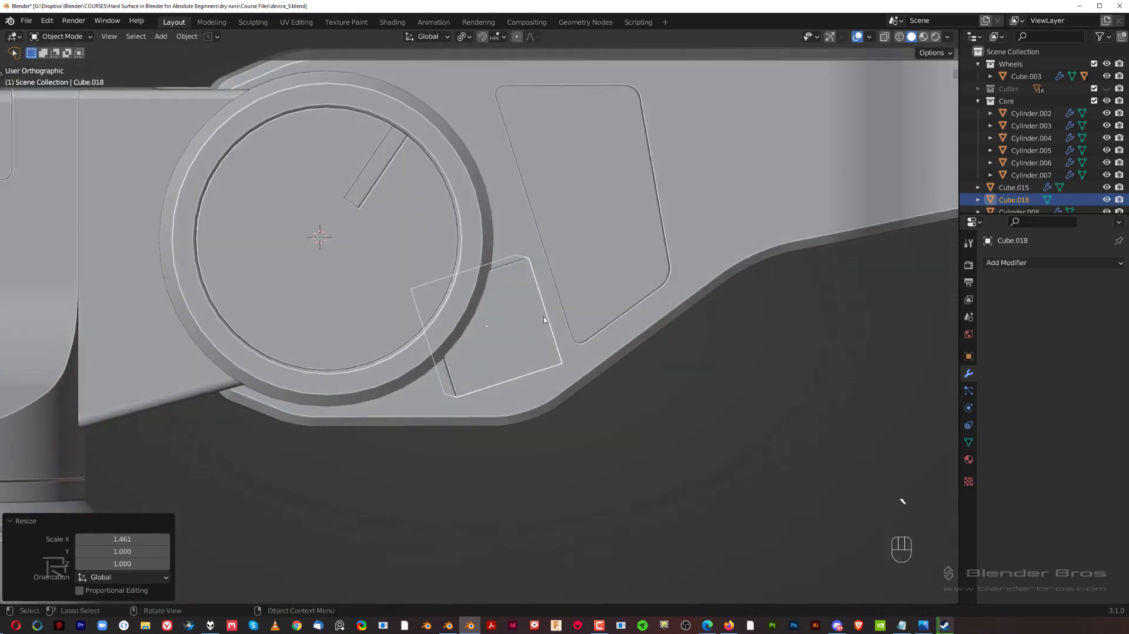
{"action": "key", "text": "grave"}
{"action": "key", "text": "Tab"}
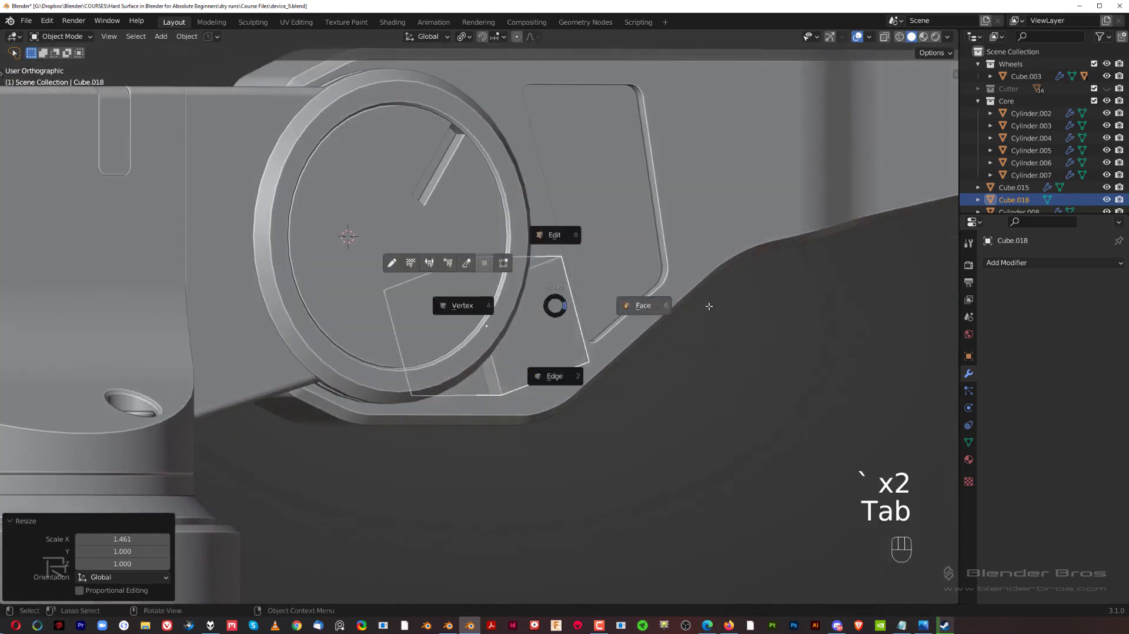
{"action": "key", "text": "grave"}
{"action": "key", "text": "g"}
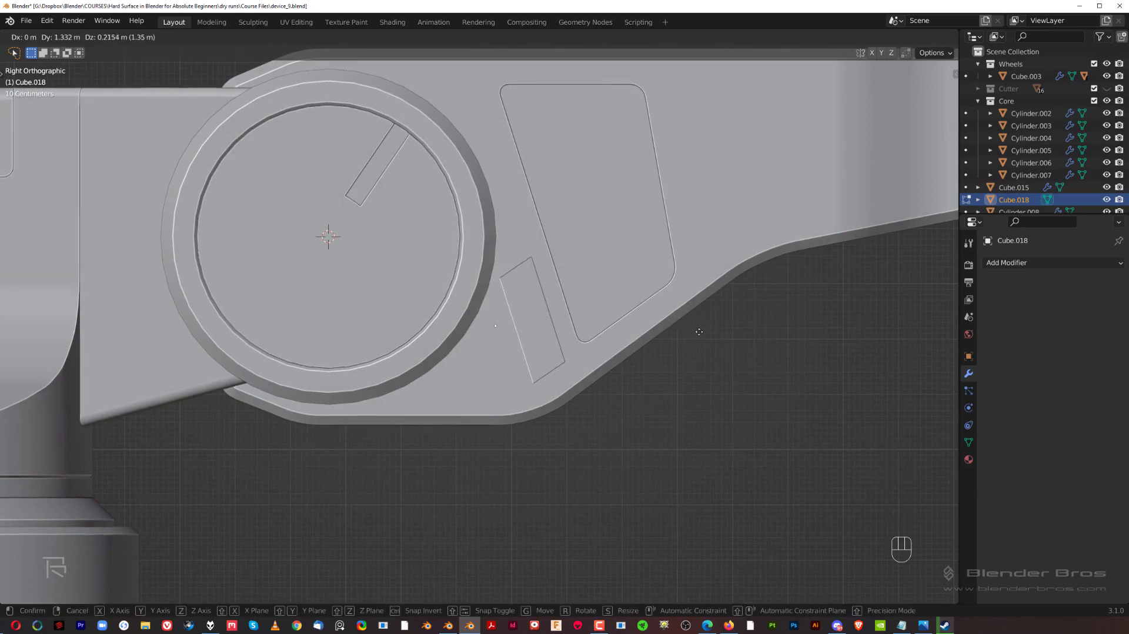
{"action": "key", "text": "shift"}
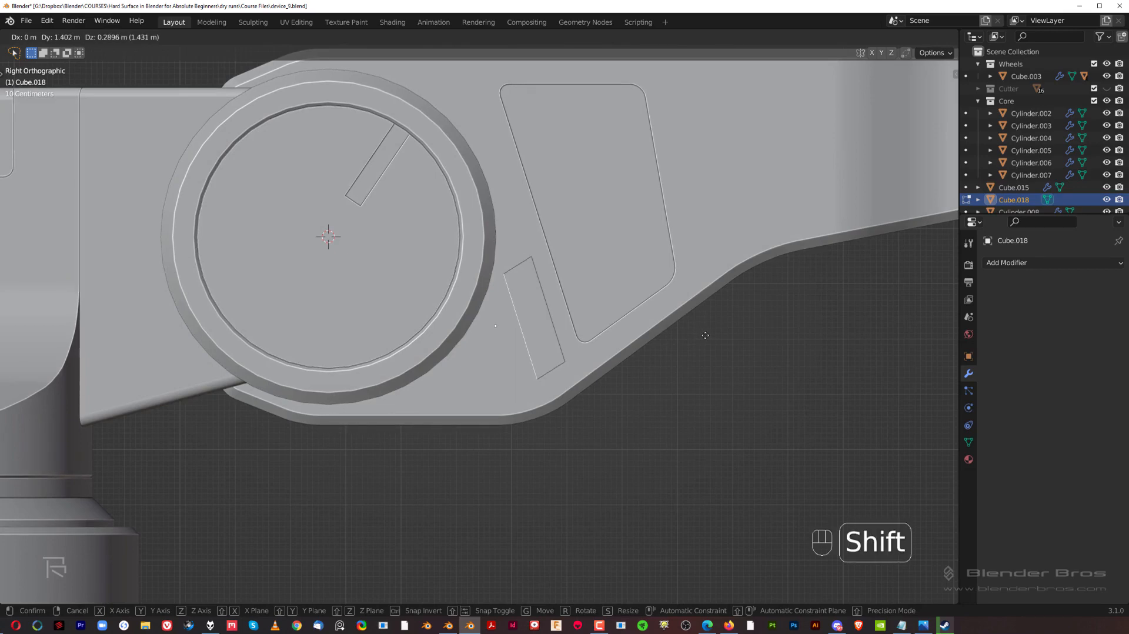
{"action": "left_click", "coordinate": [705, 336], "text": "shift"}
Move all of the block's geometry -0.043 m along Y and 0.070 m up along Z
{"action": "key", "text": "a"}
{"action": "key", "text": "g"}
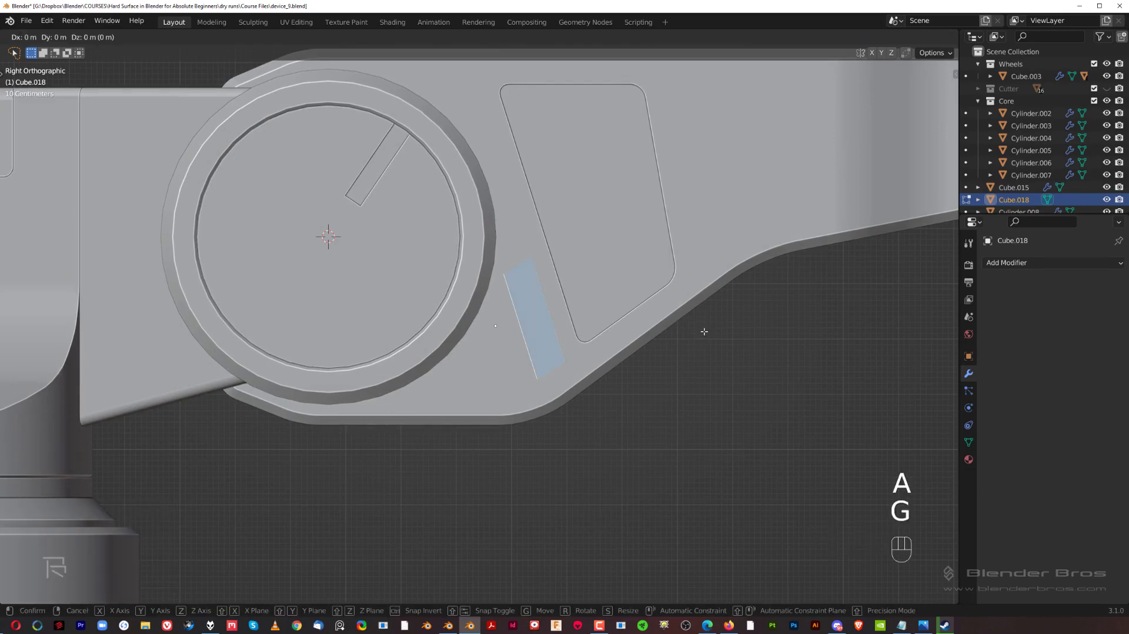
{"action": "key", "text": "shift"}
{"action": "left_click", "coordinate": [678, 294], "text": "shift"}
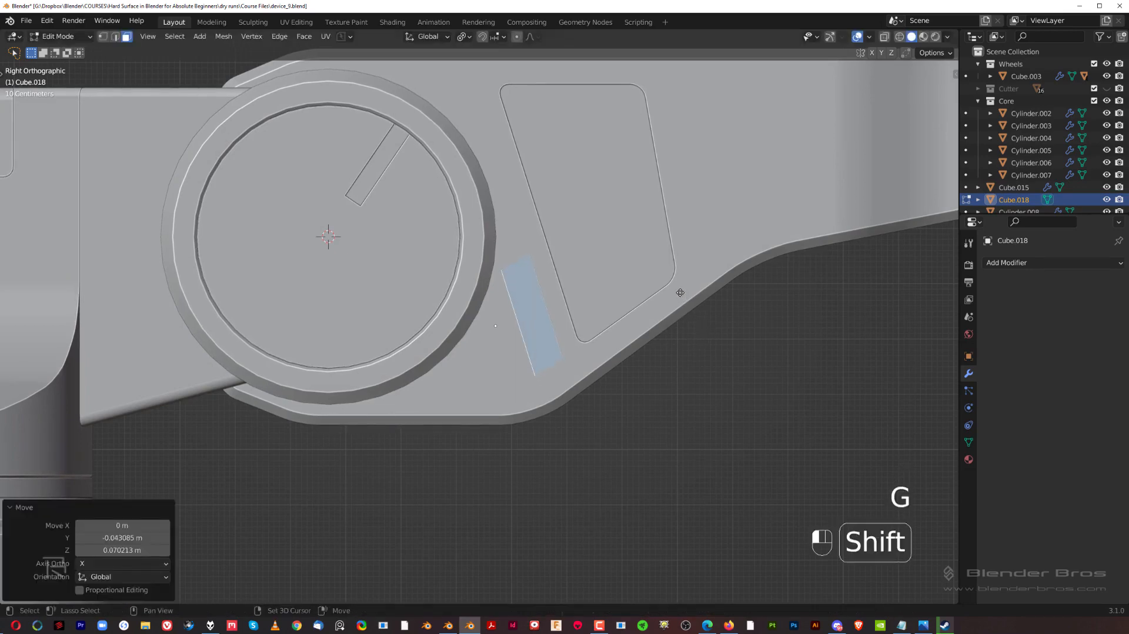
{"action": "key", "text": "Tab"}
{"action": "key", "text": "Tab"}
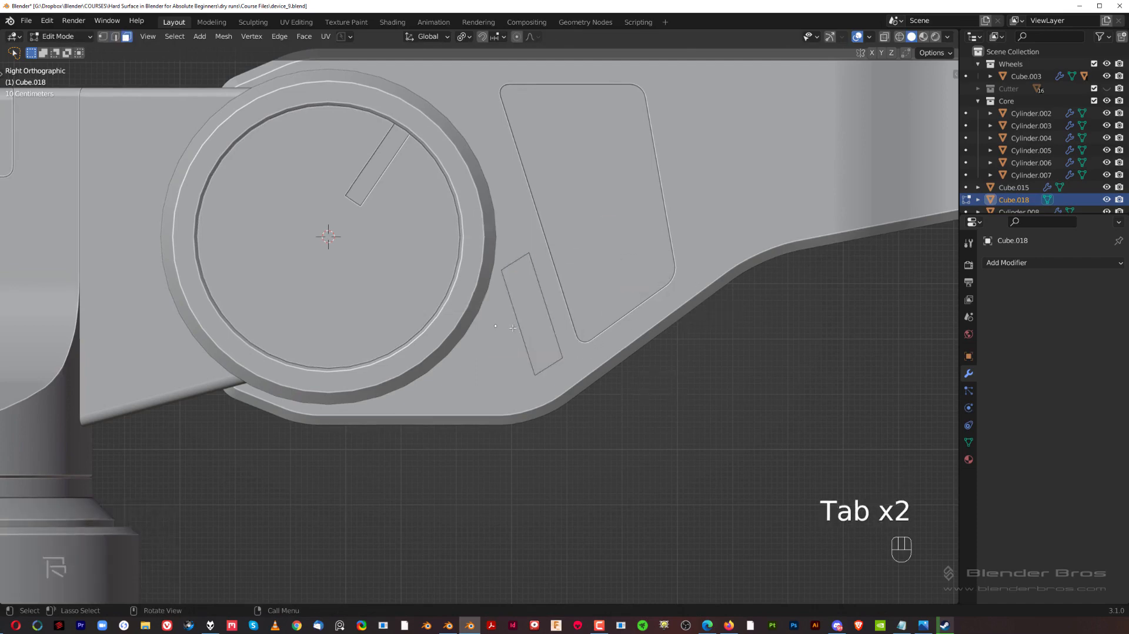
Move the narrowed block's joint-facing side face 0.039 m along Y and 0.045 m down in the right-side view
{"action": "middle_click_drag", "start_coordinate": [513, 328], "coordinate": [559, 330]}
{"action": "key", "text": "grave"}
{"action": "scroll", "coordinate": [637, 342], "scroll_direction": "up", "scroll_amount": 1}
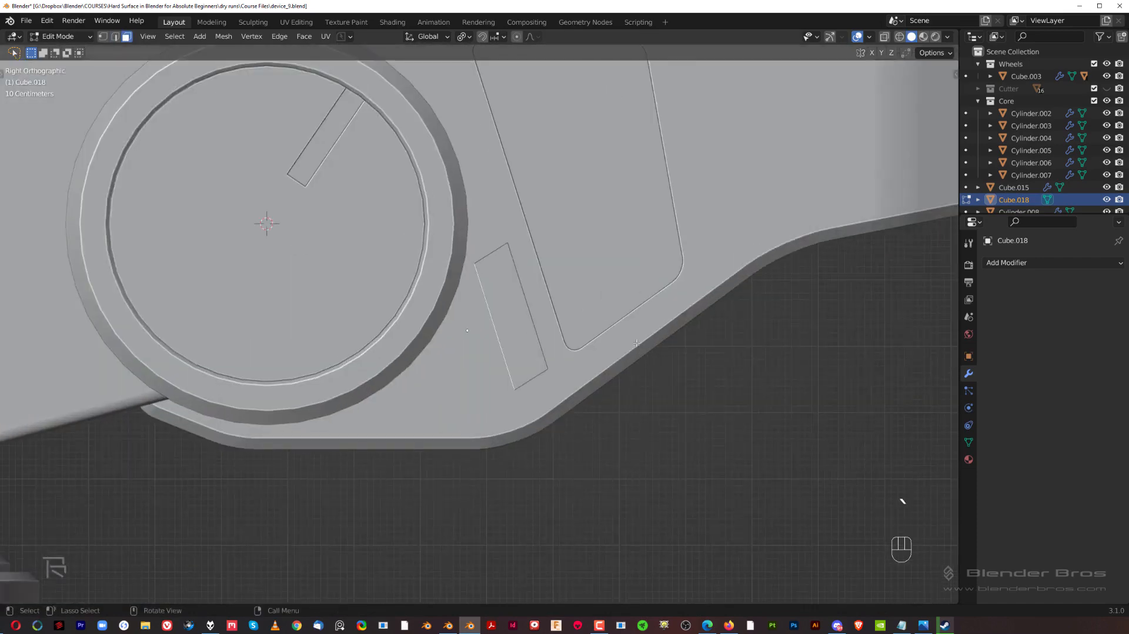
{"action": "key", "text": "g"}
{"action": "key", "text": "shift"}
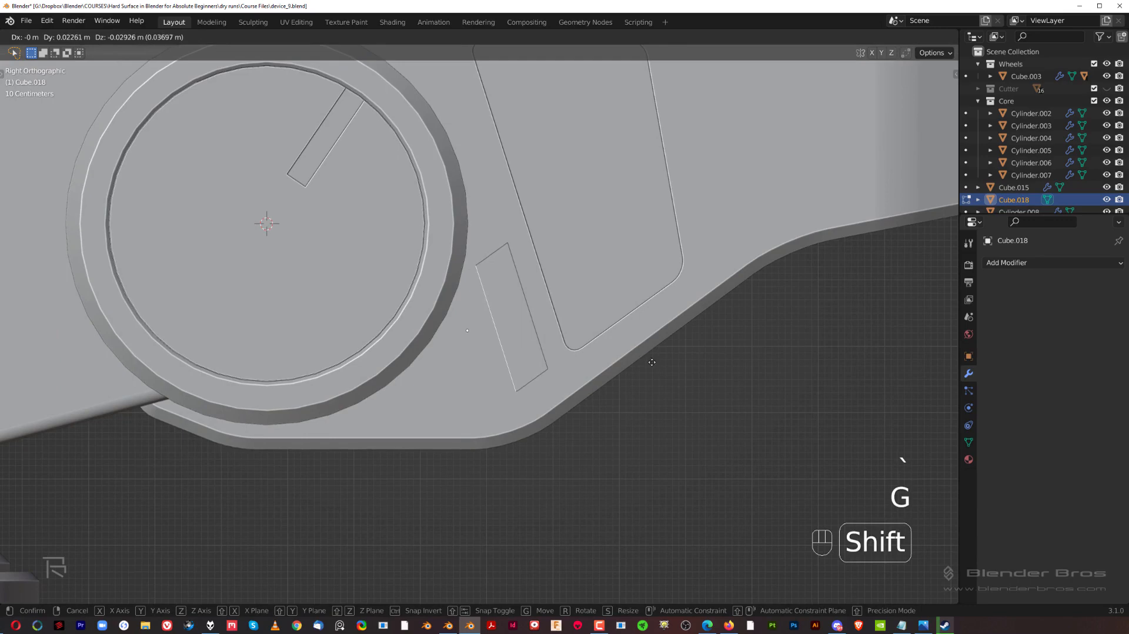
{"action": "left_click", "coordinate": [663, 372]}
Move the block's upper joint-facing edge about -0.34 m along Y and 1.46 m down to form a kite-shaped profile
{"action": "middle_click_drag", "start_coordinate": [662, 372], "coordinate": [703, 389]}
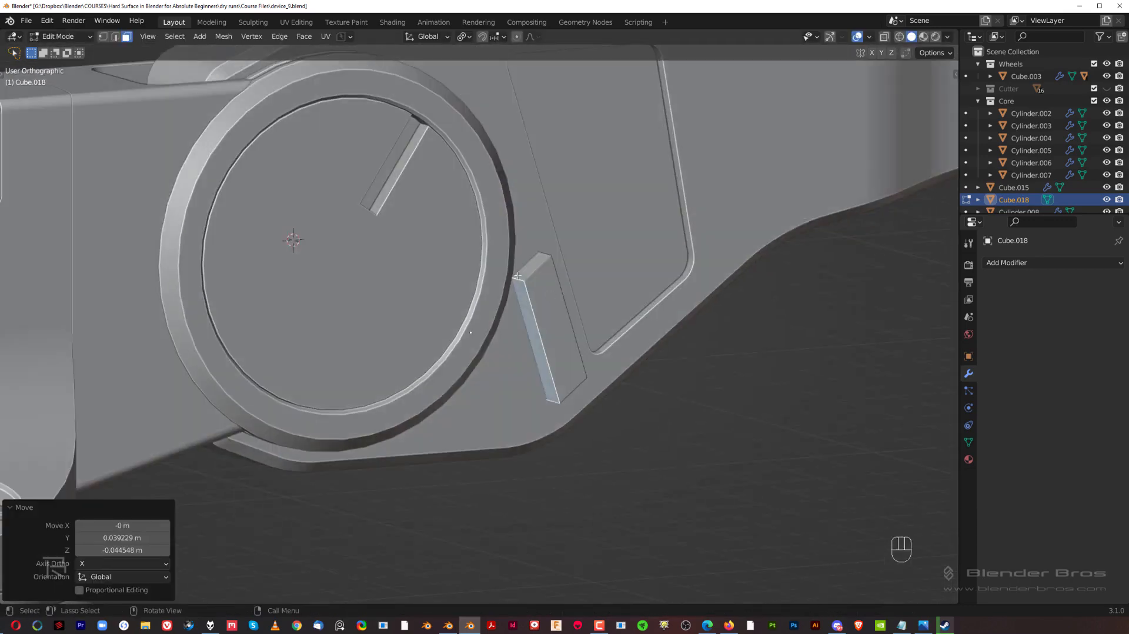
{"action": "left_click", "coordinate": [521, 271]}
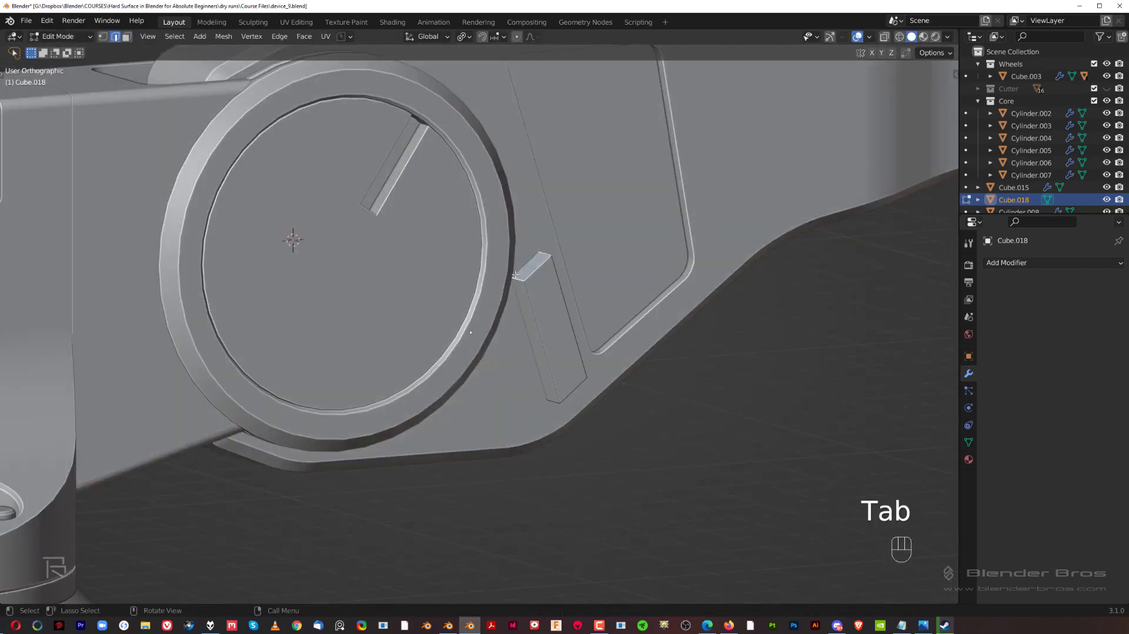
{"action": "key", "text": "grave"}
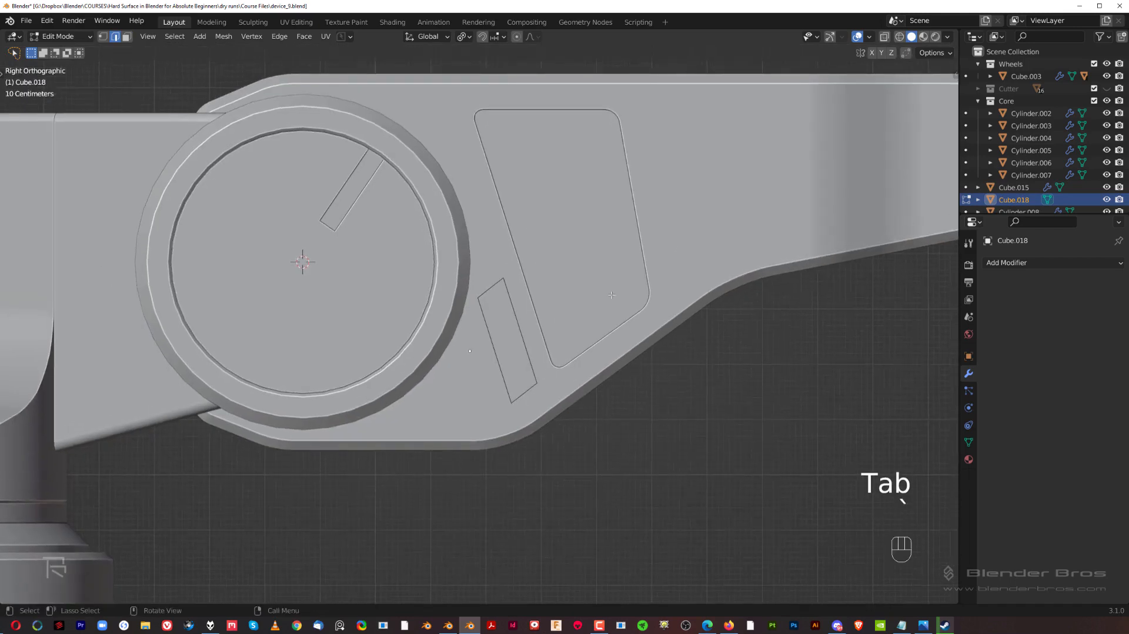
{"action": "key", "text": "g"}
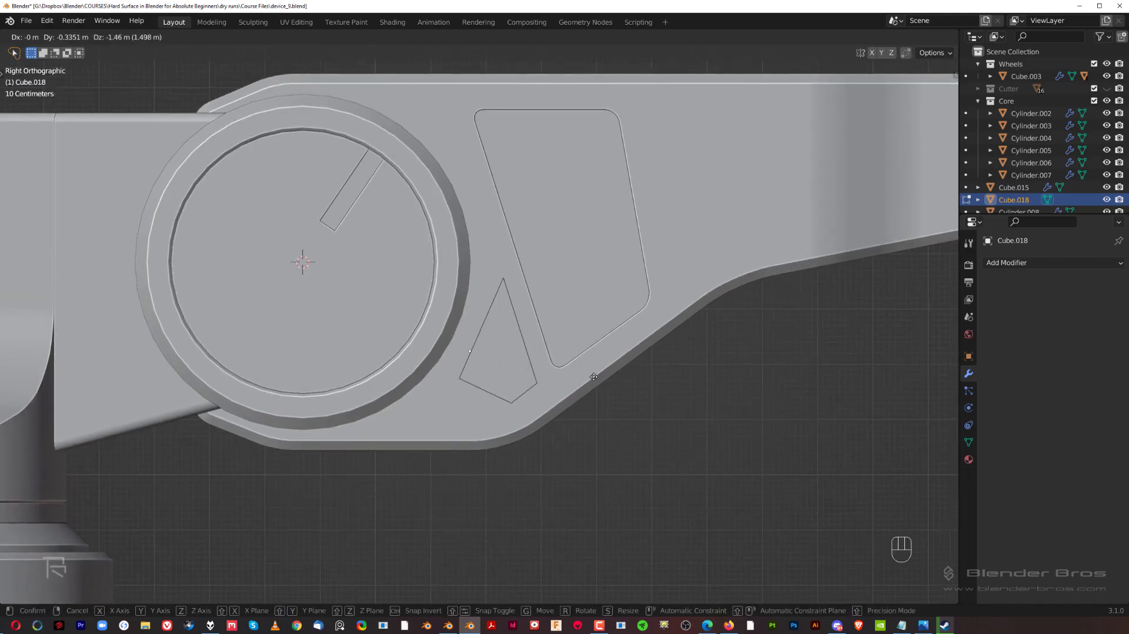
{"action": "left_click", "coordinate": [593, 376]}
{"action": "scroll", "coordinate": [594, 377], "scroll_direction": "down", "scroll_amount": 2}
{"action": "scroll", "coordinate": [552, 393], "scroll_direction": "up", "scroll_amount": 2}
{"action": "key", "text": "Tab"}
Move the whole kite-shaped block -0.060 m along Y and 0.091 m down between the round joint and the recess
{"action": "middle_click_drag", "start_coordinate": [531, 314], "coordinate": [537, 272], "text": "shift"}
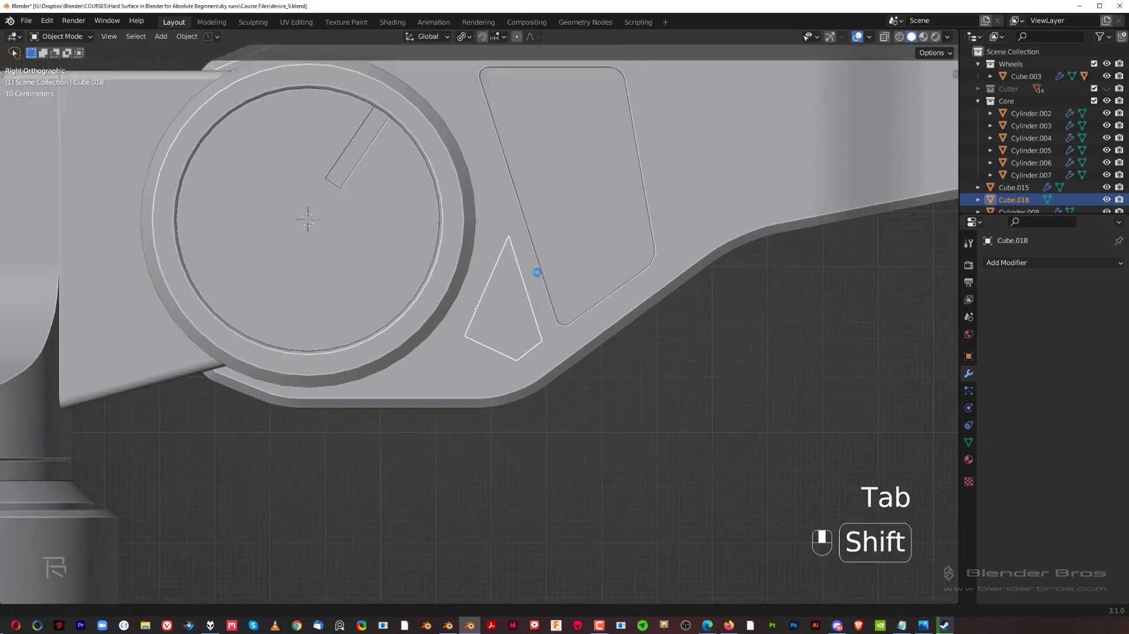
{"action": "scroll", "coordinate": [537, 272], "scroll_direction": "up", "scroll_amount": 3}
{"action": "key", "text": "Tab"}
{"action": "key", "text": "g"}
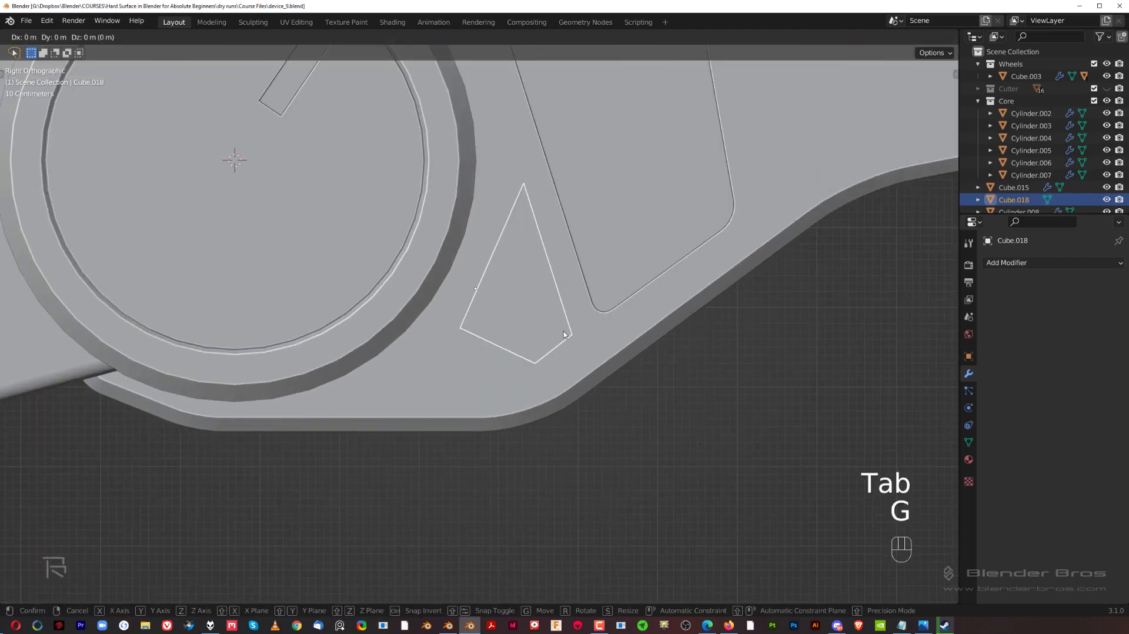
{"action": "left_click", "coordinate": [515, 403]}
{"action": "scroll", "coordinate": [570, 369], "scroll_direction": "down", "scroll_amount": 3}
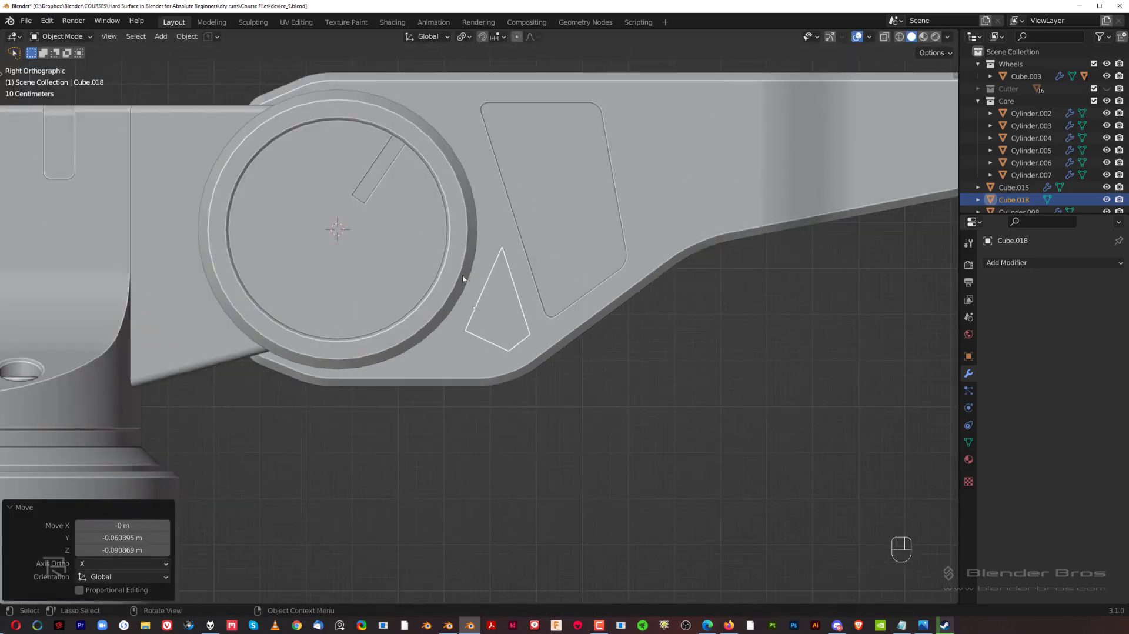
Nudge the block's long joint-facing side face slightly away from the round joint in the right-side view
{"action": "middle_click_drag", "start_coordinate": [533, 295], "coordinate": [574, 307], "text": "shift"}
{"action": "scroll", "coordinate": [535, 302], "scroll_direction": "up", "scroll_amount": 2}
{"action": "key", "text": "Tab"}
{"action": "left_click", "coordinate": [570, 306]}
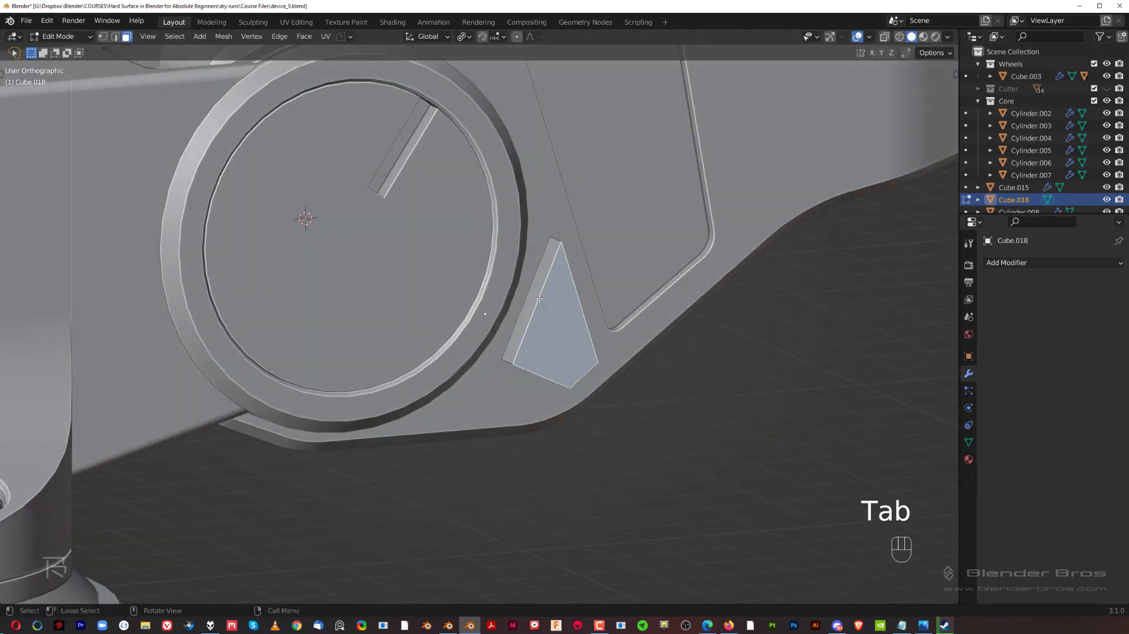
{"action": "key", "text": "grave"}
{"action": "key", "text": "g"}
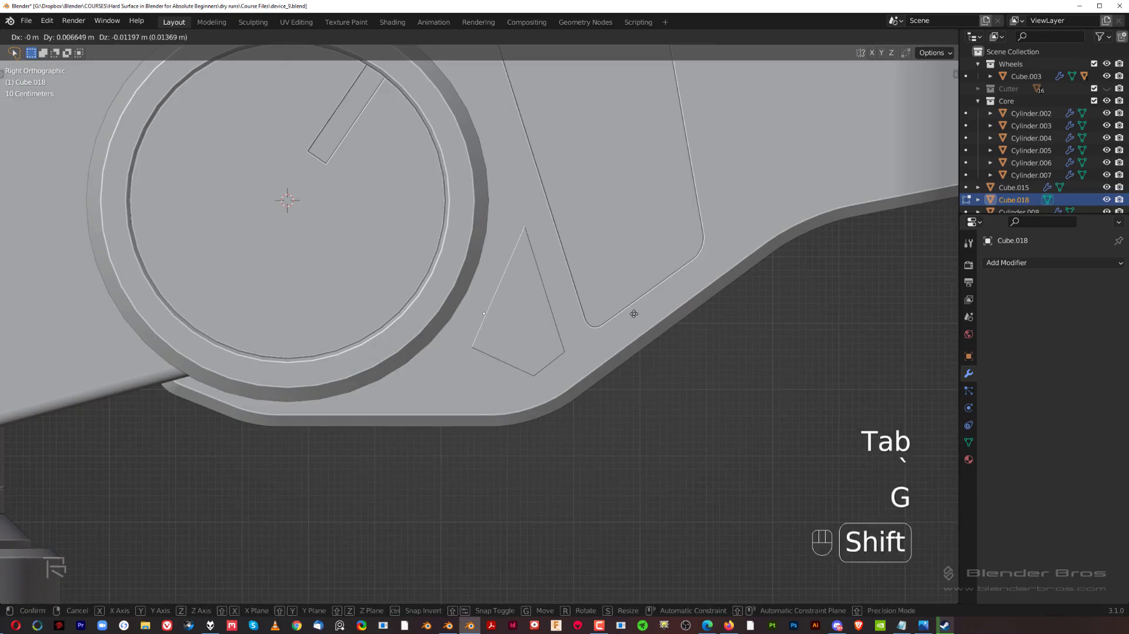
{"action": "left_click", "coordinate": [646, 326]}
{"action": "key", "text": "Tab"}
Move the block 2.3451 m along X so that it protrudes from the arm's side
{"action": "scroll", "coordinate": [616, 167], "scroll_direction": "down", "scroll_amount": 3}
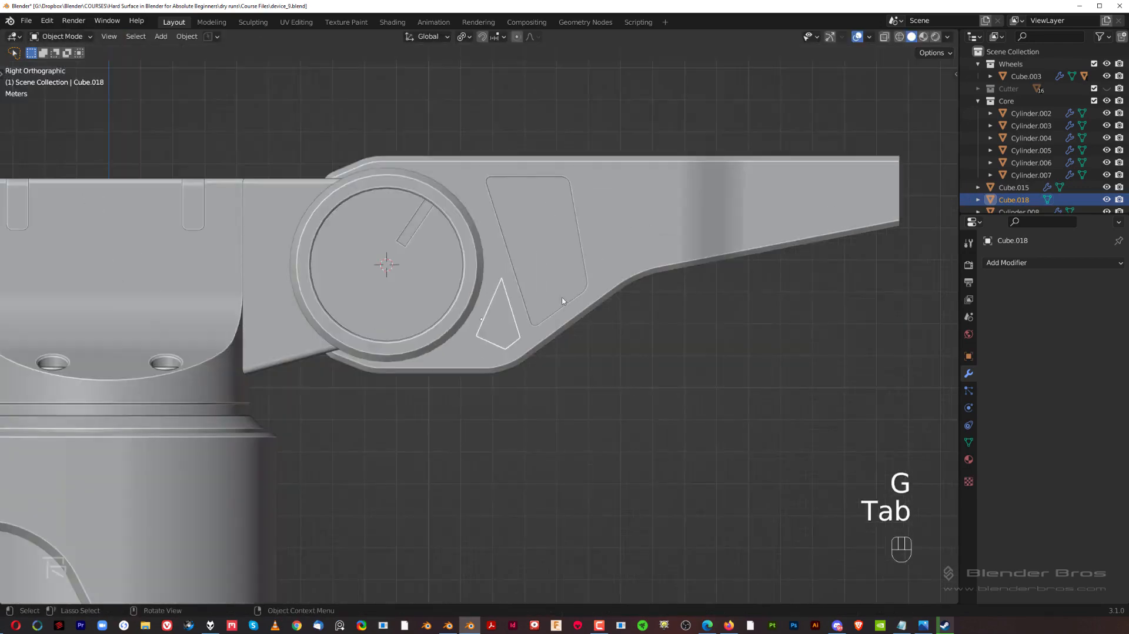
{"action": "scroll", "coordinate": [588, 329], "scroll_direction": "up", "scroll_amount": 2}
{"action": "middle_click_drag", "start_coordinate": [582, 335], "coordinate": [652, 388]}
{"action": "key", "text": "g"}
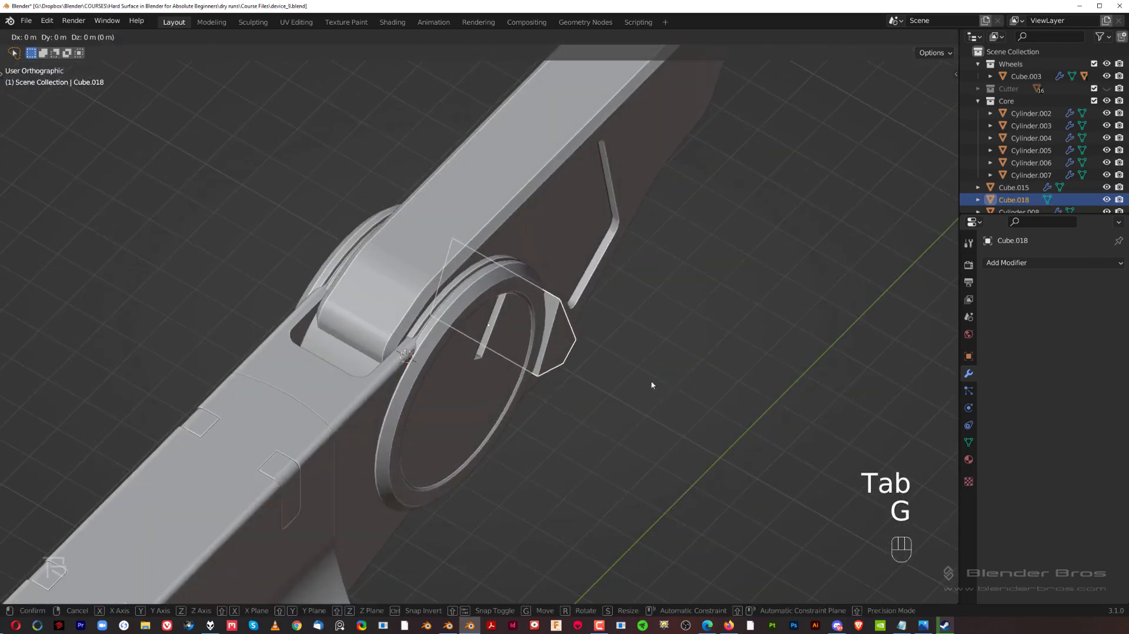
{"action": "key", "text": "x"}
{"action": "left_click", "coordinate": [738, 443]}
Shade the block smooth and enable Auto Smooth at 30°
{"action": "right_click", "coordinate": [738, 442]}
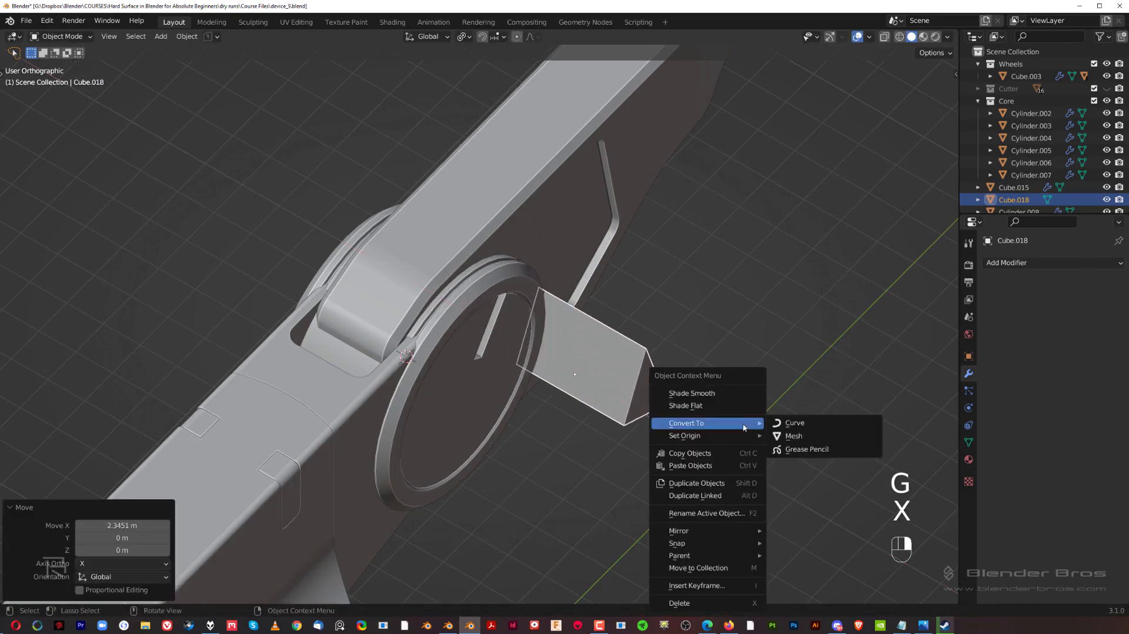
{"action": "left_click", "coordinate": [738, 393]}
{"action": "left_click", "coordinate": [969, 443]}
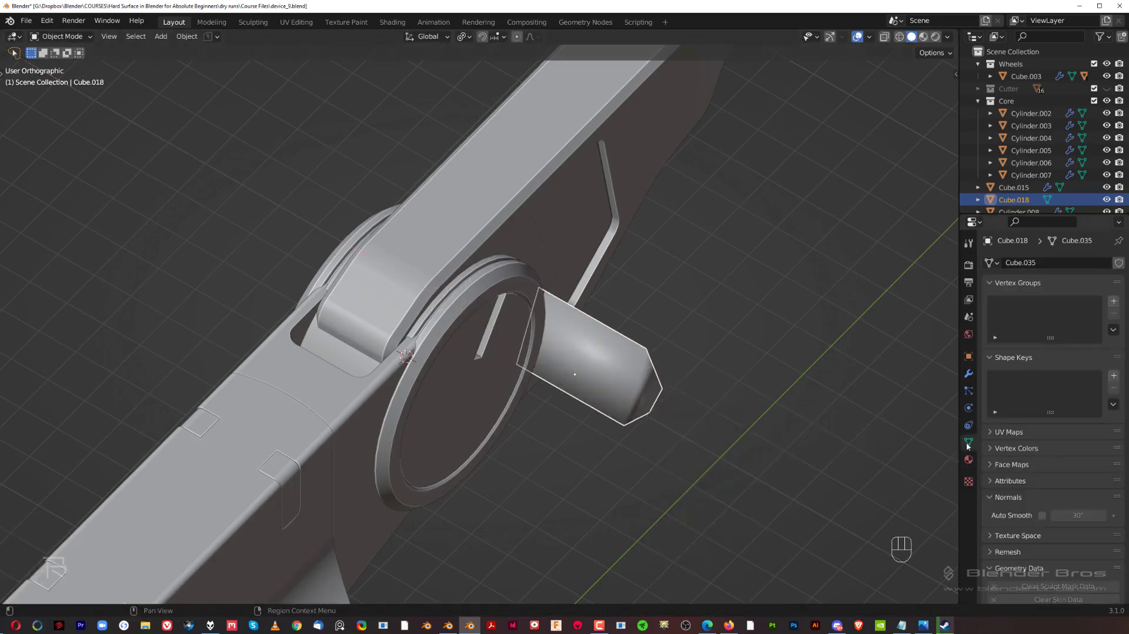
{"action": "left_click", "coordinate": [1038, 515]}
Subtract the block from the arm with a Boolean Difference and place that modifier first in the arm's modifier stack
{"action": "scroll", "coordinate": [645, 248], "scroll_direction": "up", "scroll_amount": 2}
{"action": "left_click", "coordinate": [644, 248], "text": "shift"}
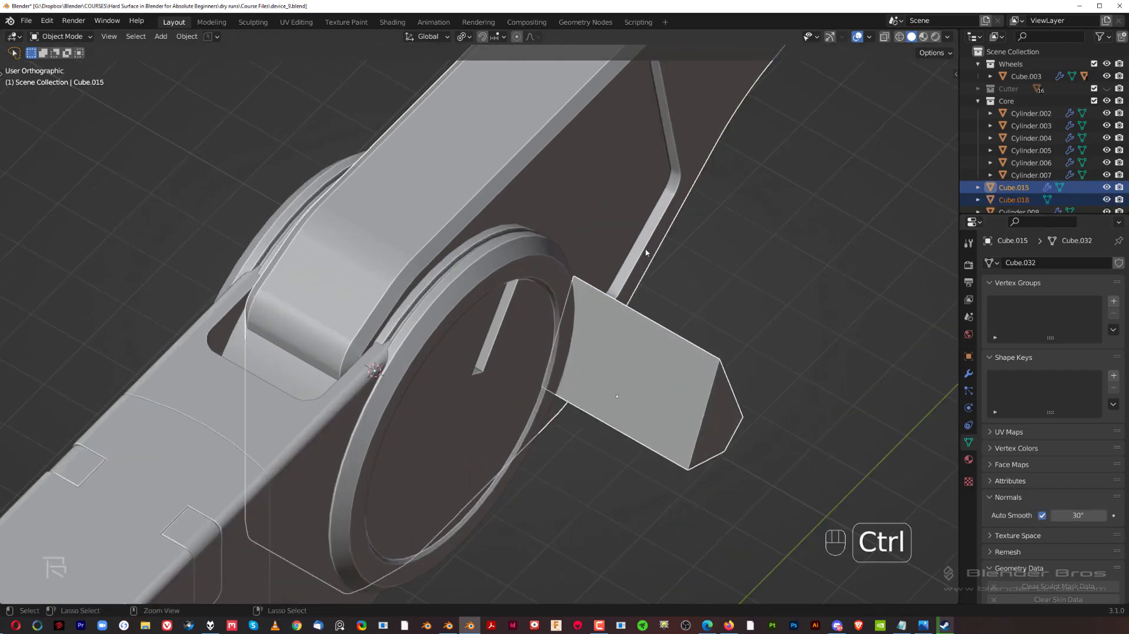
{"action": "key", "text": "ctrl+KP_Subtract"}
{"action": "left_click", "coordinate": [718, 127]}
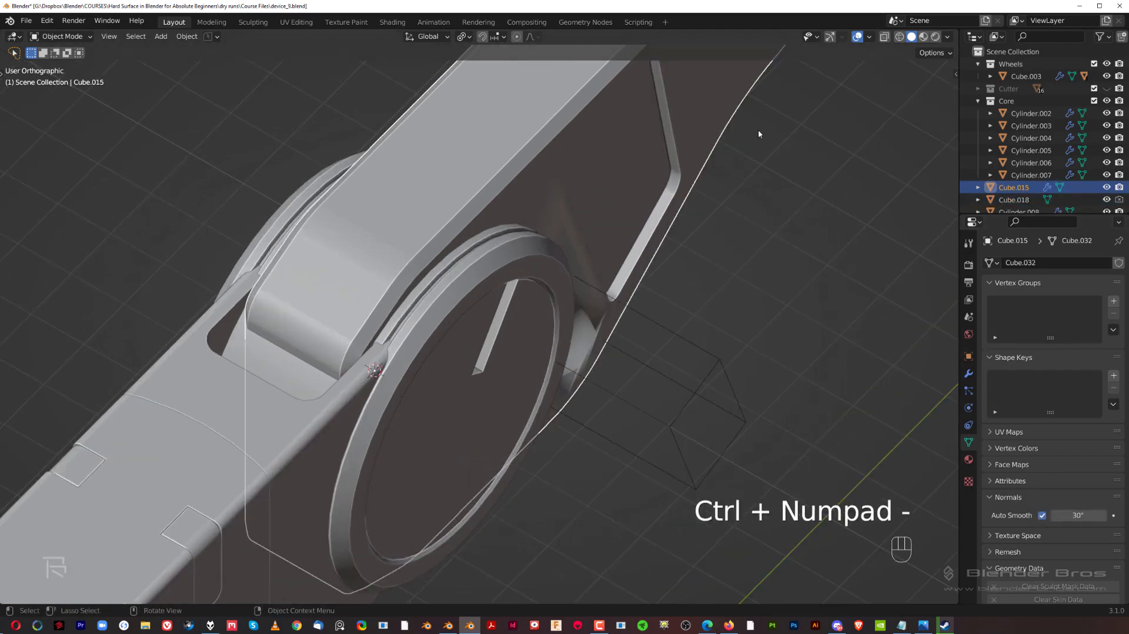
{"action": "left_click", "coordinate": [968, 374]}
{"action": "left_click_drag", "start_coordinate": [1107, 510], "coordinate": [1107, 283]}
Move the kite-shaped cutter -0.008299 m along X to adjust the recess depth
{"action": "scroll", "coordinate": [719, 334], "scroll_direction": "up", "scroll_amount": 5}
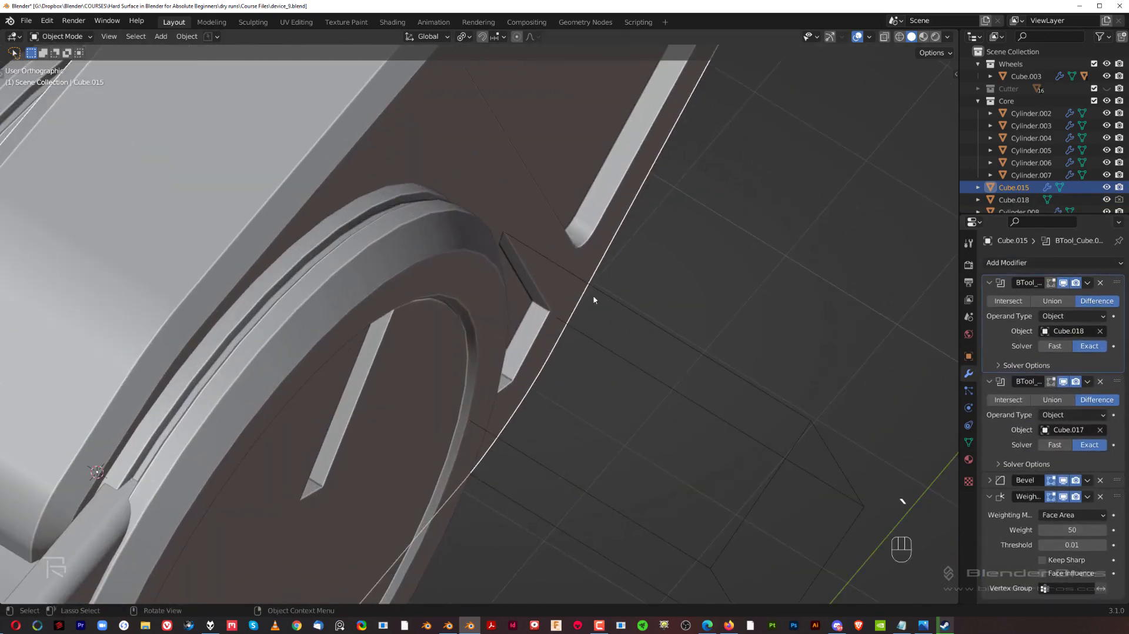
{"action": "left_click", "coordinate": [687, 339]}
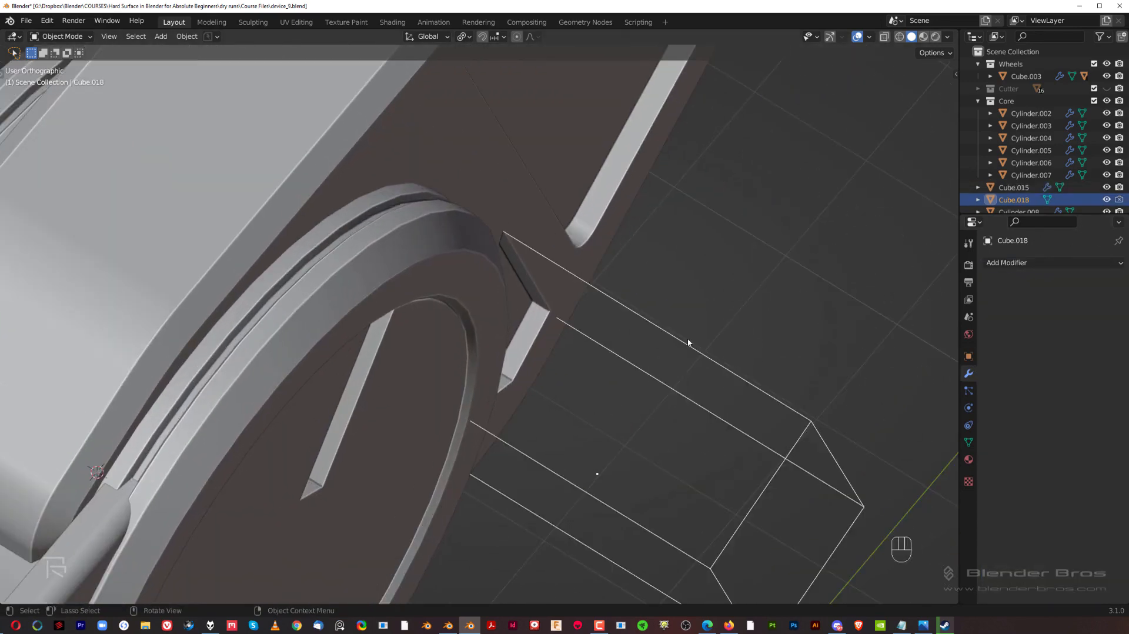
{"action": "key", "text": "g"}
{"action": "key", "text": "x"}
{"action": "left_click", "coordinate": [681, 329]}
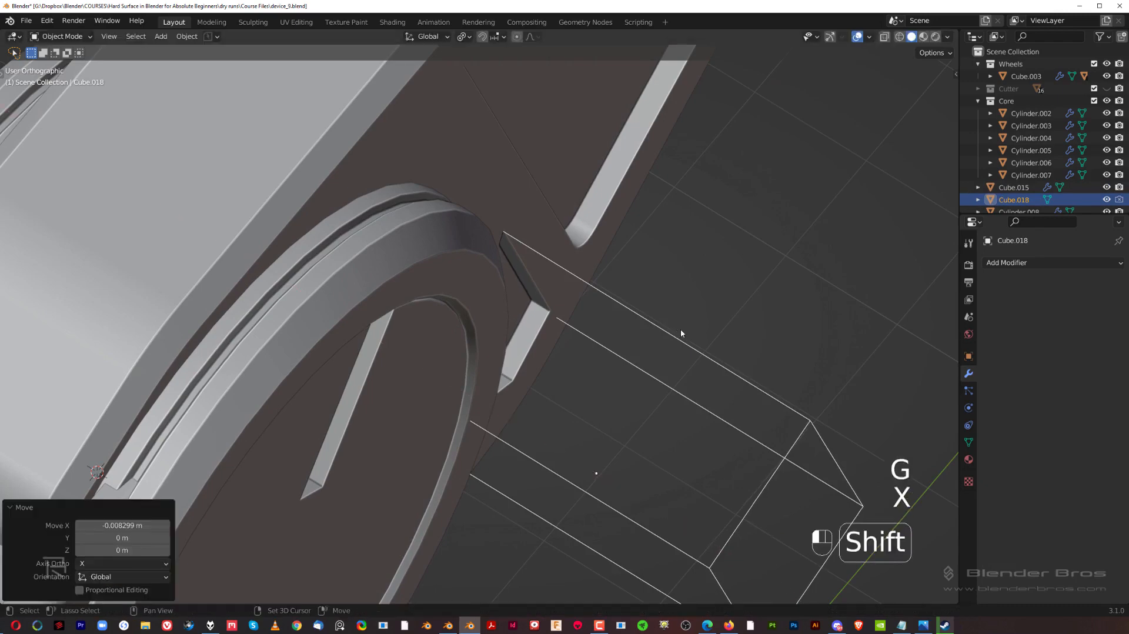
Bevel the cutter's ring of lengthwise edges with a width of 0.15 m and 6 segments to round the recess corners
{"action": "mouse_move", "coordinate": [680, 328]}
{"action": "middle_mouse_down"}
{"action": "mouse_move", "coordinate": [708, 270]}
{"action": "mouse_move", "coordinate": [679, 322]}
{"action": "middle_mouse_up"}
{"action": "key", "text": "Tab"}
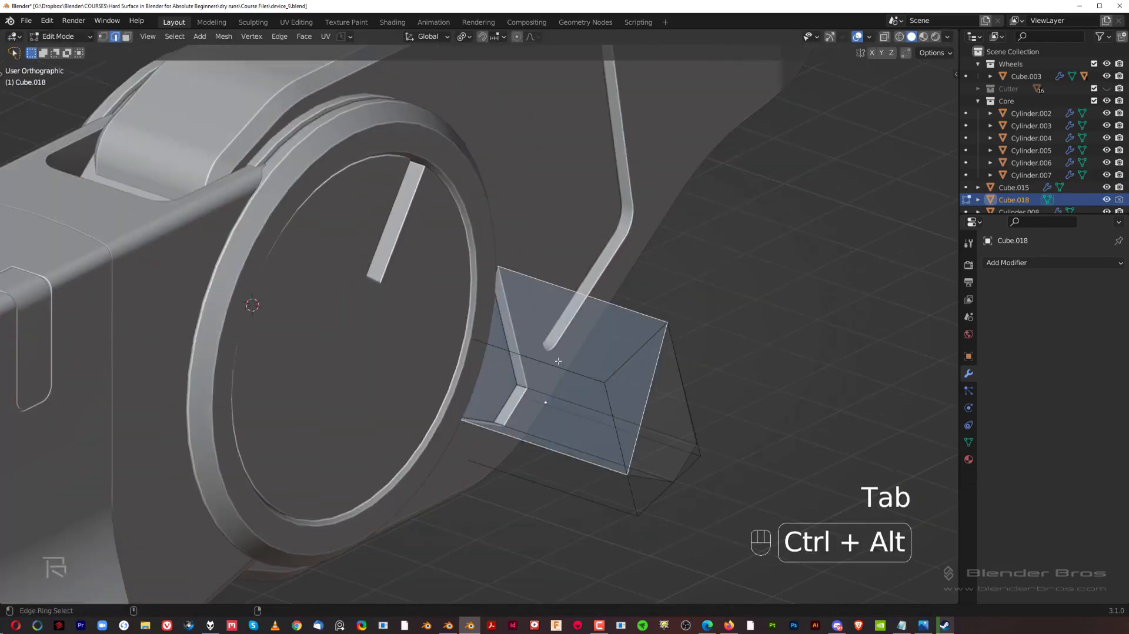
{"action": "left_click", "coordinate": [561, 368], "text": "ctrl+alt"}
{"action": "middle_click_drag", "start_coordinate": [748, 327], "coordinate": [661, 332]}
{"action": "key", "text": "ctrl+b"}
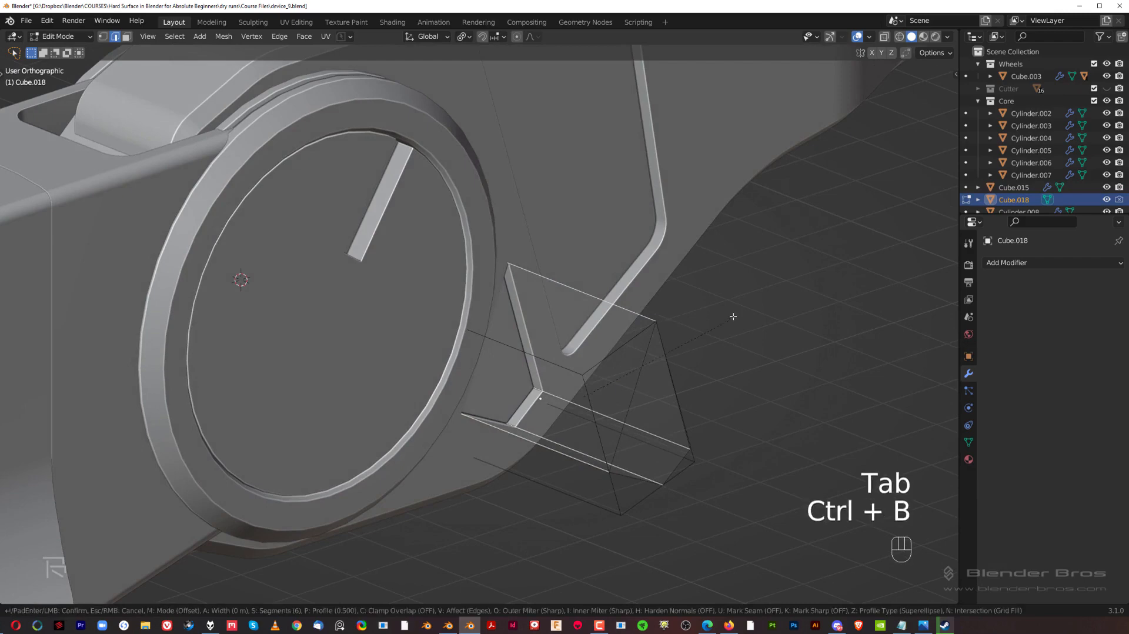
{"action": "scroll", "coordinate": [880, 305], "scroll_direction": "up", "scroll_amount": 5}
{"action": "left_click", "coordinate": [868, 317]}
{"action": "key", "text": "grave"}
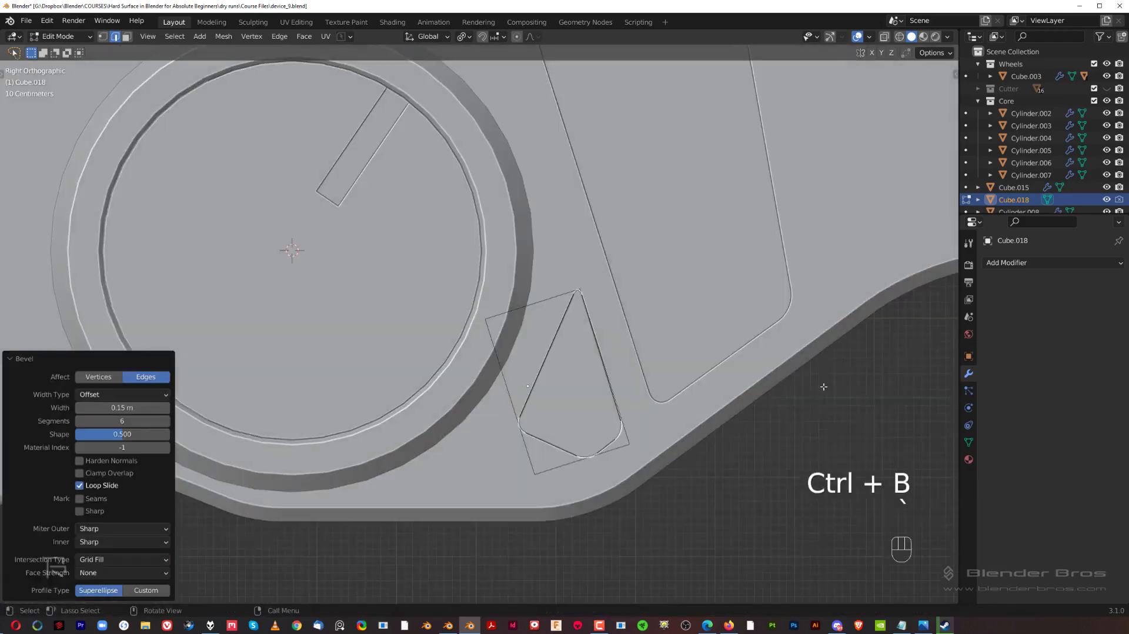
{"action": "key", "text": "Tab"}
{"action": "scroll", "coordinate": [708, 263], "scroll_direction": "down", "scroll_amount": 2}
{"action": "key", "text": "shift+2"}
{"action": "key", "text": "shift+2"}
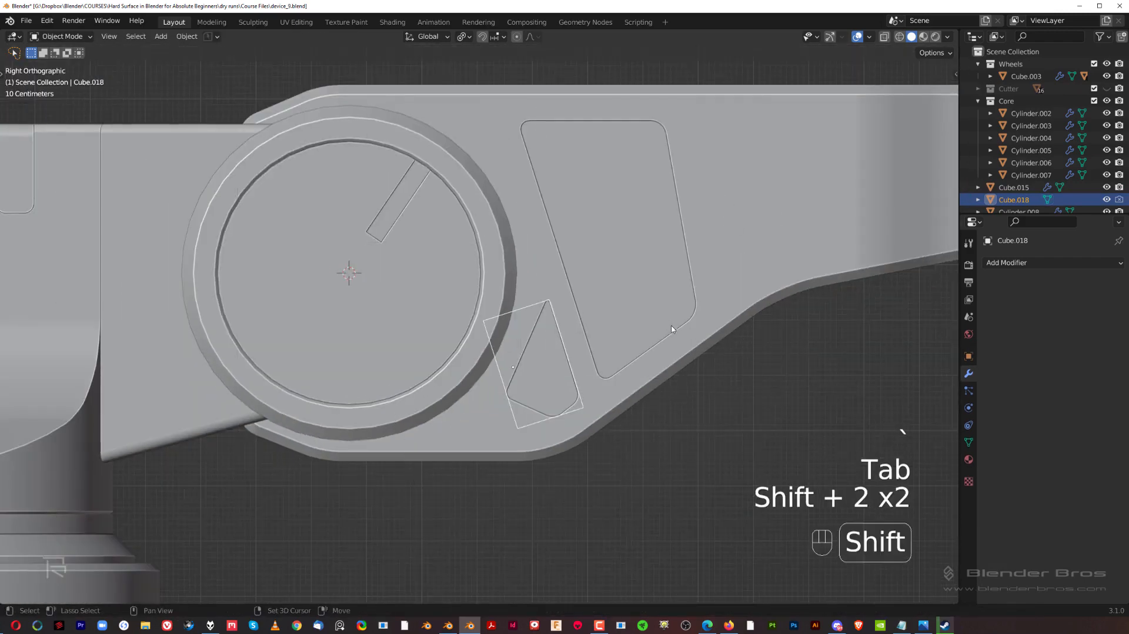
{"action": "key", "text": "x"}
{"action": "left_click", "coordinate": [613, 398]}
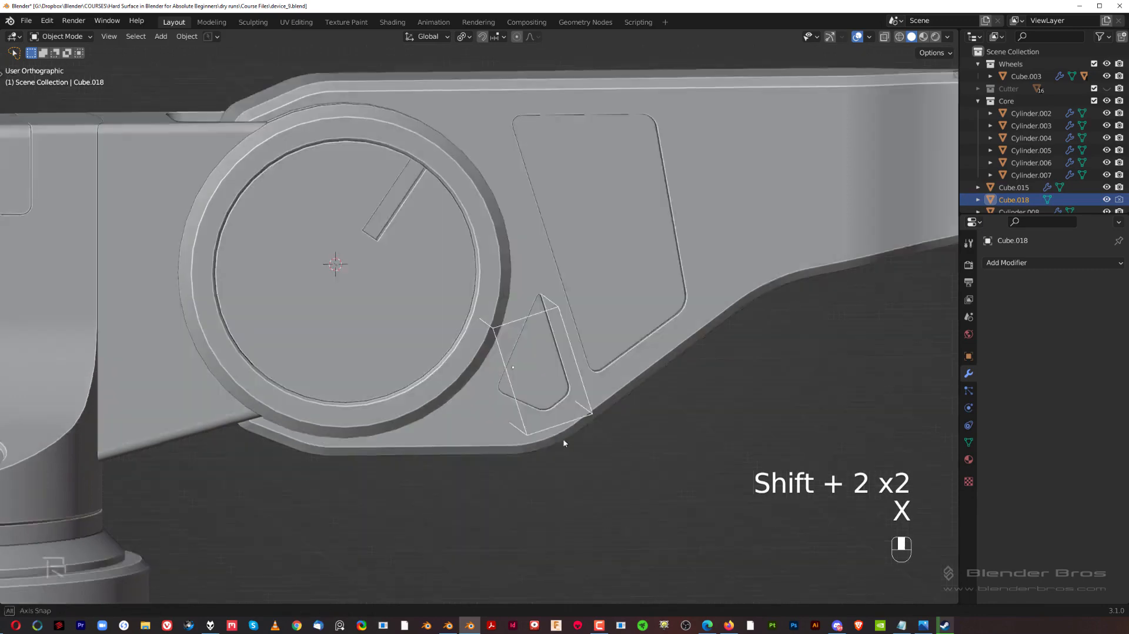
{"action": "middle_click_drag", "start_coordinate": [564, 441], "coordinate": [596, 430]}
{"action": "right_click", "coordinate": [617, 406]}
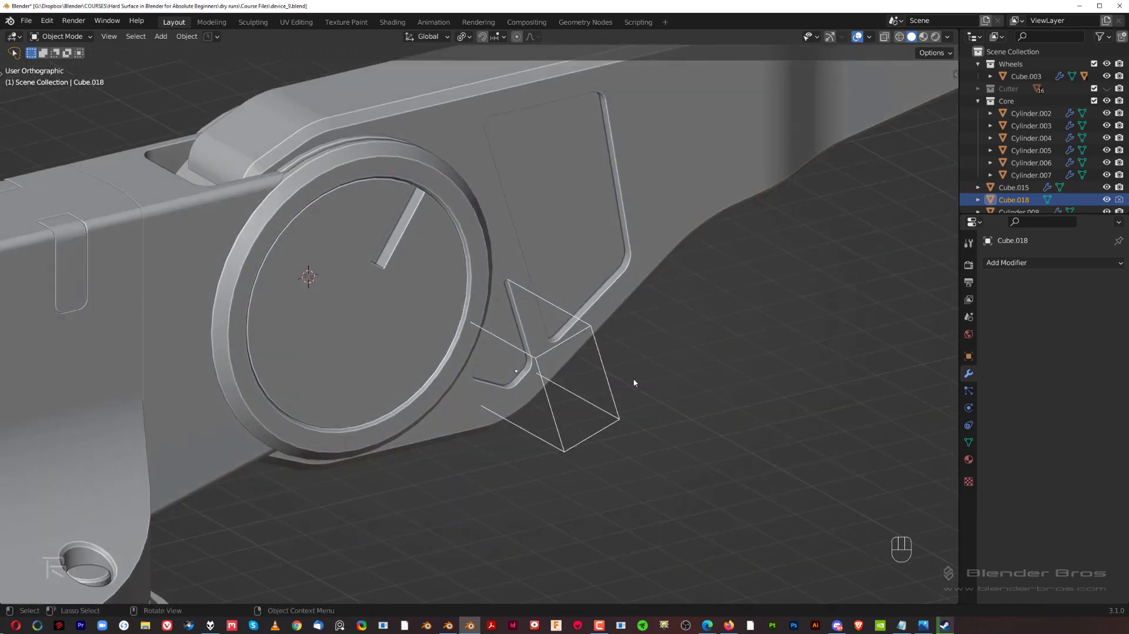
Move the kite-shaped cutter into the Cutter collection and return to the orthographic right-side view
{"action": "key", "text": "KP_5"}
{"action": "key", "text": "m"}
{"action": "left_click", "coordinate": [671, 411]}
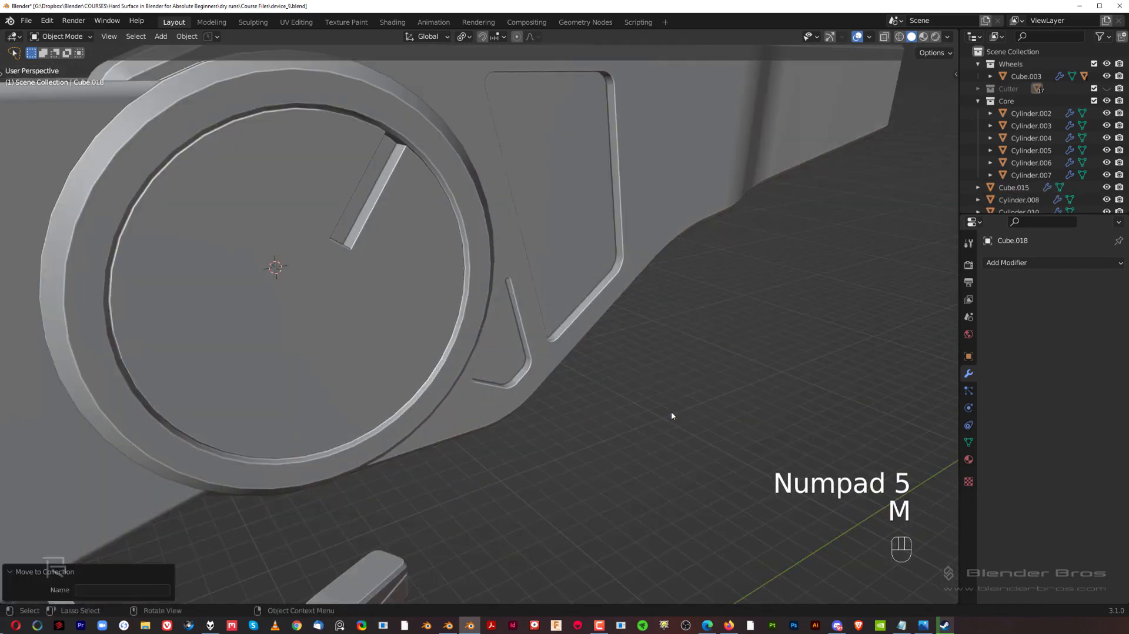
{"action": "key", "text": "grave"}
{"action": "key", "text": "KP_5"}
{"action": "scroll", "coordinate": [620, 378], "scroll_direction": "up", "scroll_amount": 3}
{"action": "middle_click_drag", "start_coordinate": [605, 357], "coordinate": [564, 364], "text": "shift"}
{"action": "scroll", "coordinate": [555, 364], "scroll_direction": "down", "scroll_amount": 3}
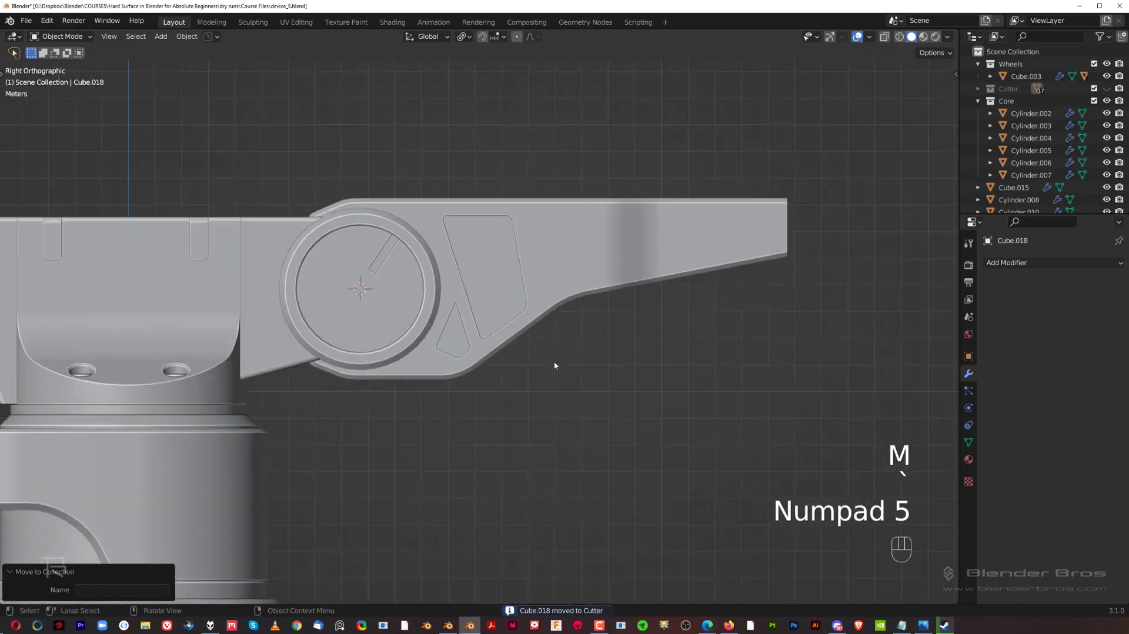
Examine the recesses on the arm's side in the full-device view and close up
{"action": "scroll", "coordinate": [541, 345], "scroll_direction": "down", "scroll_amount": 4}
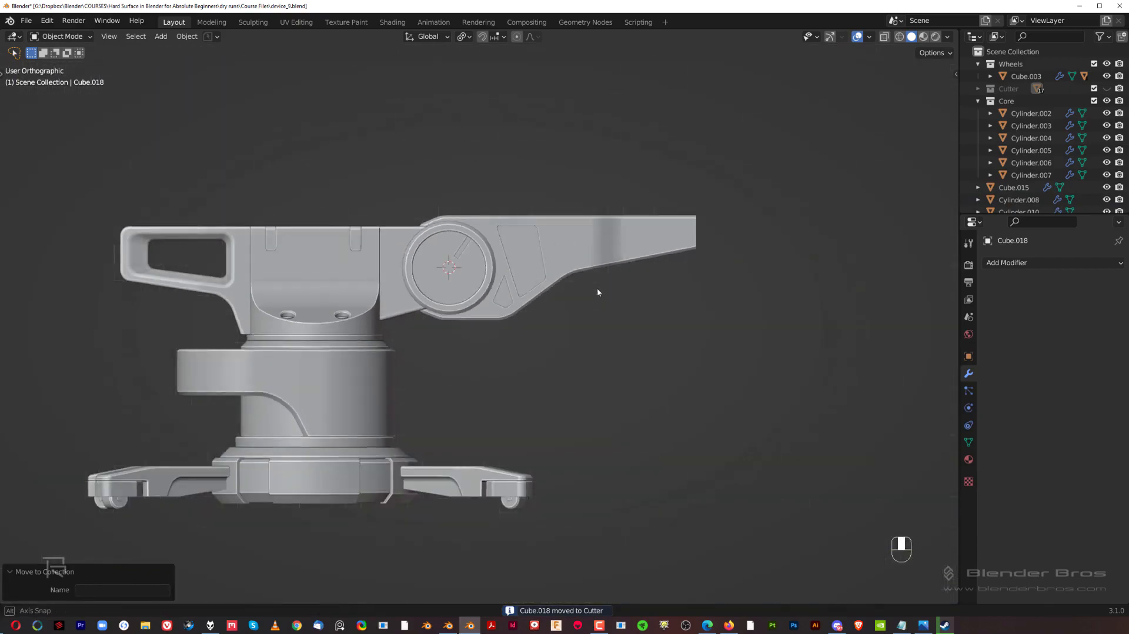
{"action": "middle_click_drag", "start_coordinate": [598, 292], "coordinate": [692, 274]}
{"action": "scroll", "coordinate": [645, 259], "scroll_direction": "up", "scroll_amount": 2}
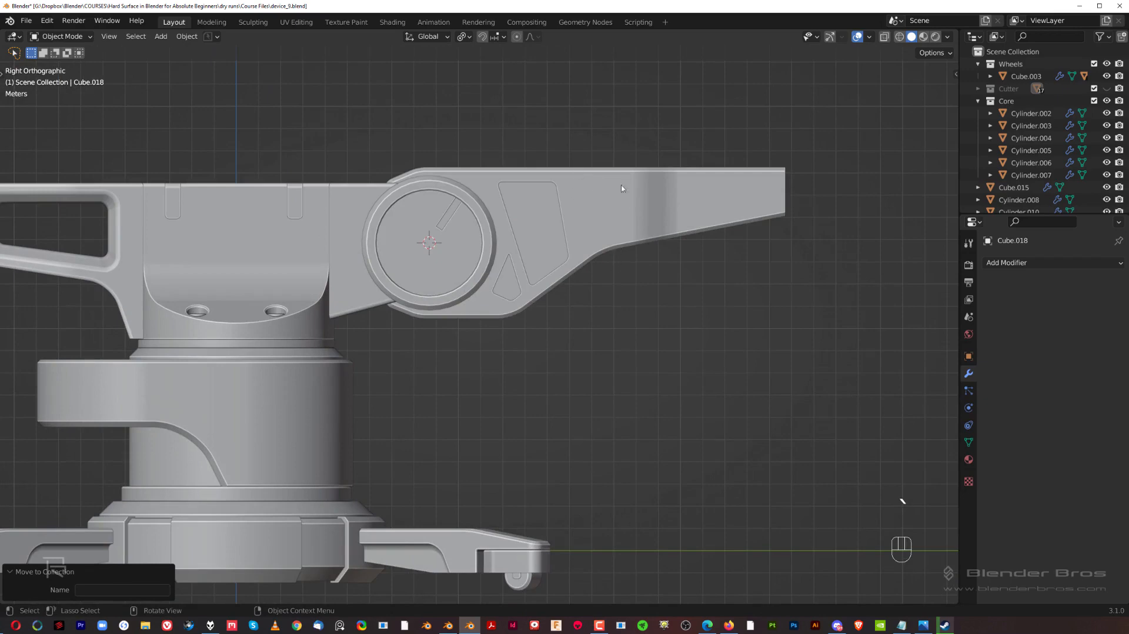
{"action": "middle_click_drag", "start_coordinate": [632, 243], "coordinate": [643, 291], "text": "shift"}
{"action": "scroll", "coordinate": [641, 290], "scroll_direction": "up", "scroll_amount": 2}
{"action": "scroll", "coordinate": [629, 274], "scroll_direction": "down", "scroll_amount": 4}
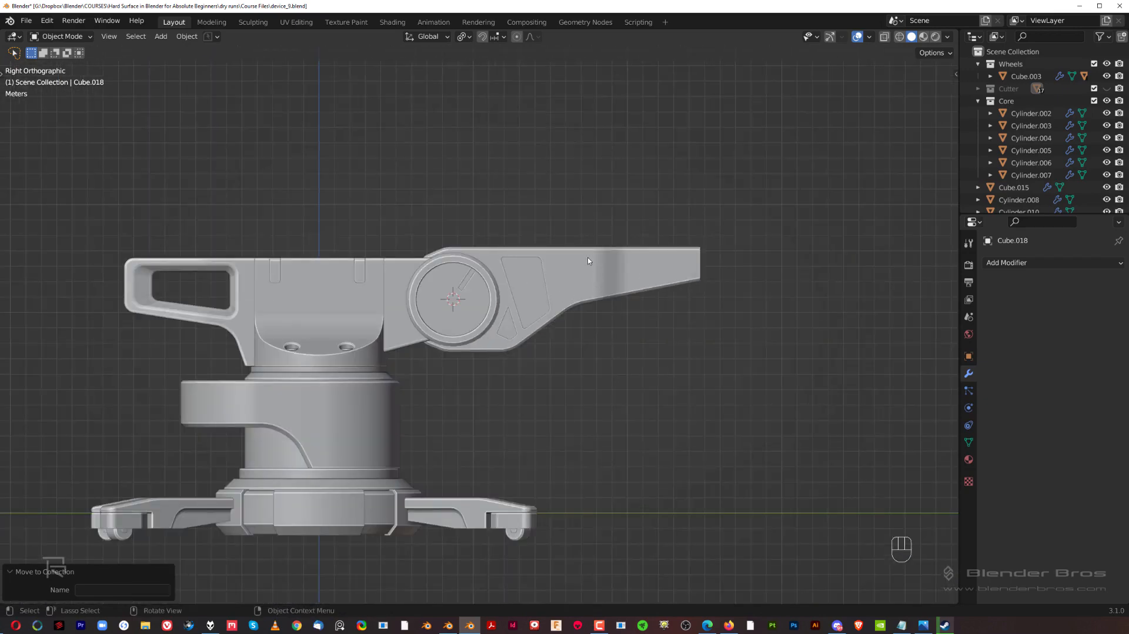
{"action": "scroll", "coordinate": [588, 260], "scroll_direction": "up", "scroll_amount": 2}
{"action": "middle_click_drag", "start_coordinate": [588, 264], "coordinate": [575, 310]}
{"action": "scroll", "coordinate": [575, 310], "scroll_direction": "up", "scroll_amount": 4}
Open the arm mesh for editing and knife-cut an edge from the large recess's lower slanted side to the arm's underside edge
{"action": "key", "text": "ctrl+z"}
{"action": "key", "text": "ctrl+z"}
{"action": "key", "text": "Tab"}
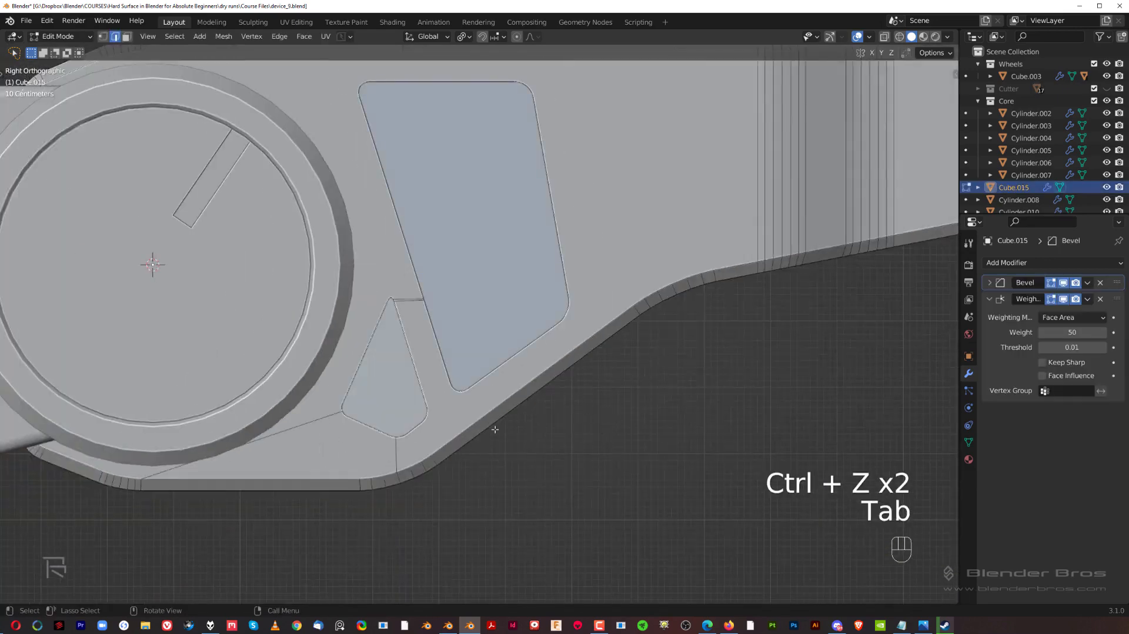
{"action": "middle_click_drag", "start_coordinate": [494, 429], "coordinate": [539, 416], "text": "shift"}
{"action": "scroll", "coordinate": [430, 243], "scroll_direction": "up", "scroll_amount": 4}
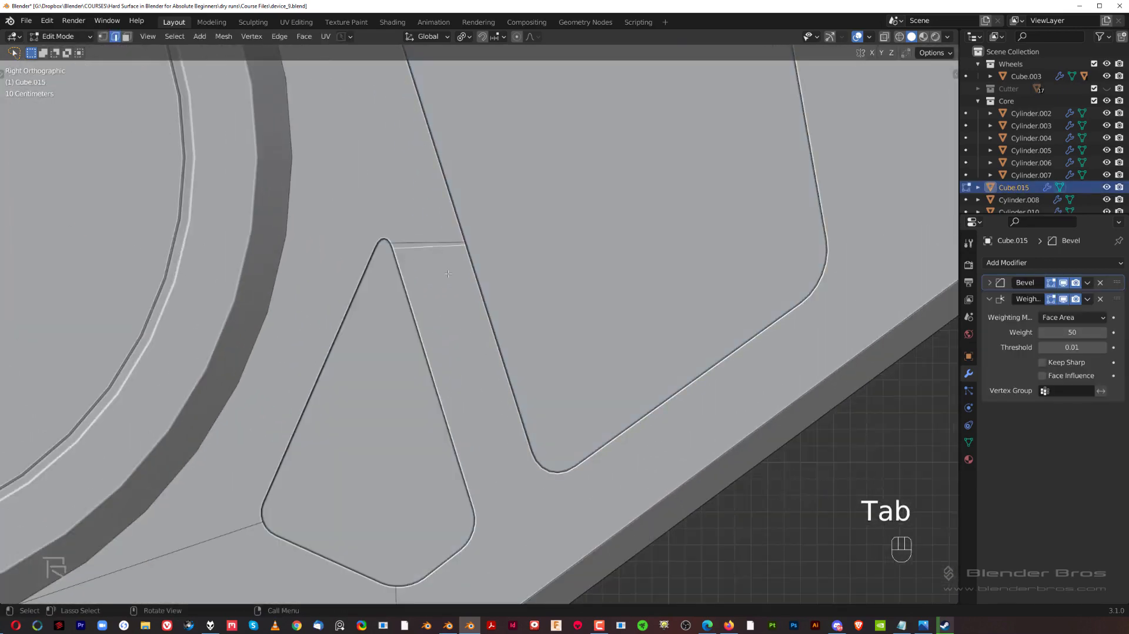
{"action": "scroll", "coordinate": [448, 274], "scroll_direction": "down", "scroll_amount": 3}
{"action": "middle_click_drag", "start_coordinate": [645, 337], "coordinate": [595, 332], "text": "shift"}
{"action": "key", "text": "k"}
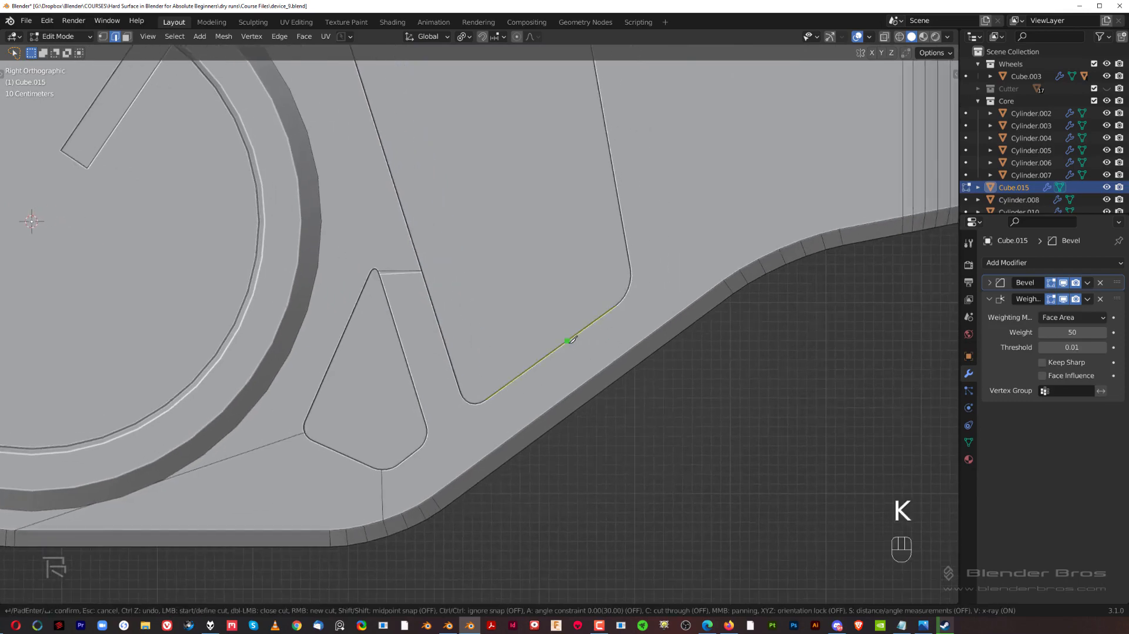
{"action": "scroll", "coordinate": [512, 247], "scroll_direction": "down", "scroll_amount": 4}
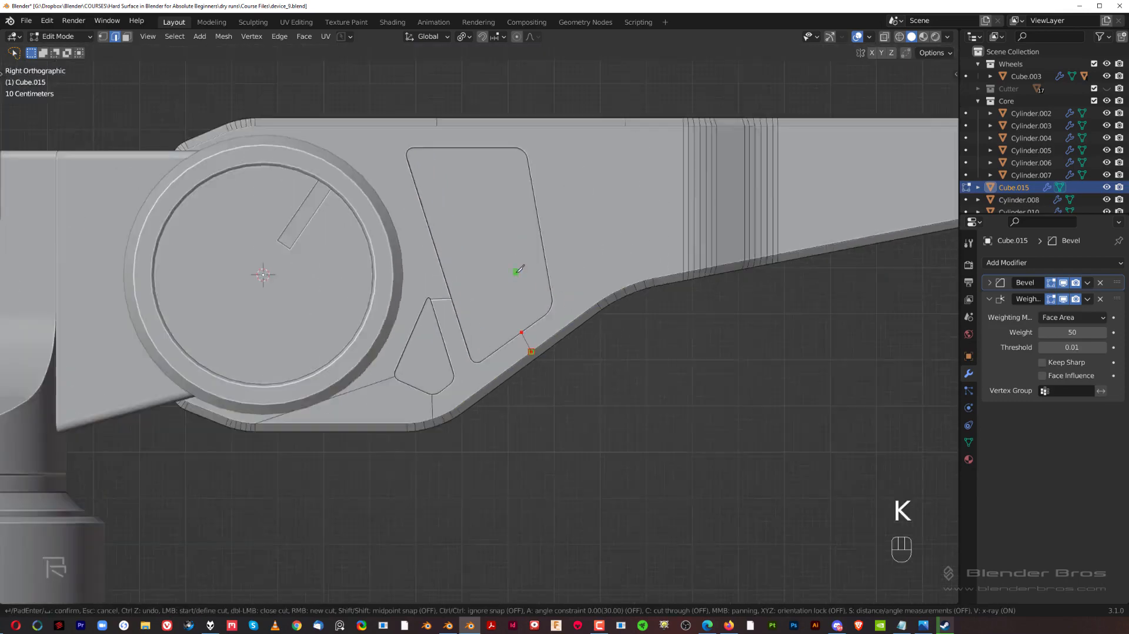
Knife-cut a second edge straight up from the large recess's top side to the arm's upper edge and complete the cuts
{"action": "middle_click_drag", "start_coordinate": [517, 267], "coordinate": [580, 378], "text": "shift"}
{"action": "scroll", "coordinate": [570, 272], "scroll_direction": "up", "scroll_amount": 4}
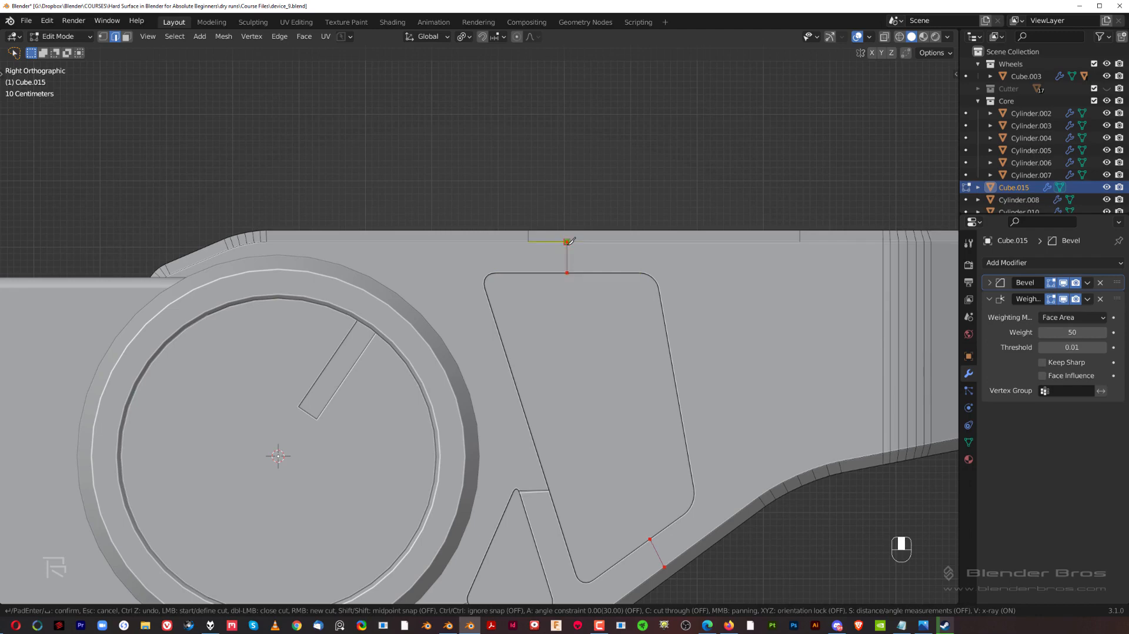
{"action": "scroll", "coordinate": [568, 391], "scroll_direction": "down", "scroll_amount": 2}
{"action": "middle_click_drag", "start_coordinate": [484, 393], "coordinate": [494, 174], "text": "shift"}
{"action": "scroll", "coordinate": [511, 317], "scroll_direction": "up", "scroll_amount": 5}
{"action": "middle_click_drag", "start_coordinate": [538, 300], "coordinate": [499, 370], "text": "shift"}
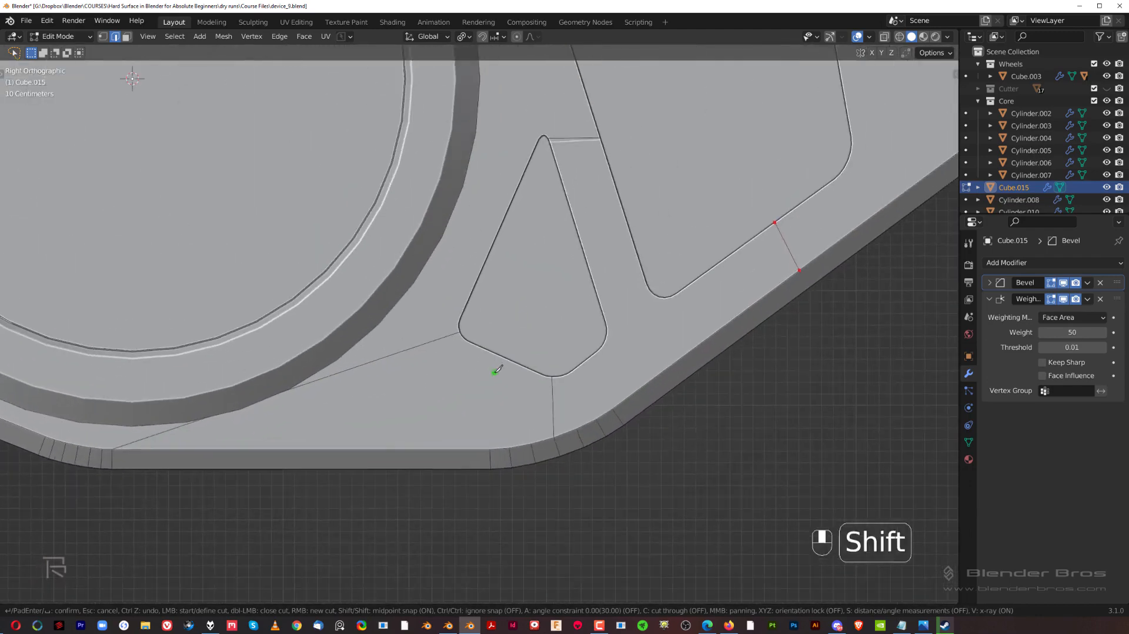
{"action": "key", "text": "Return"}
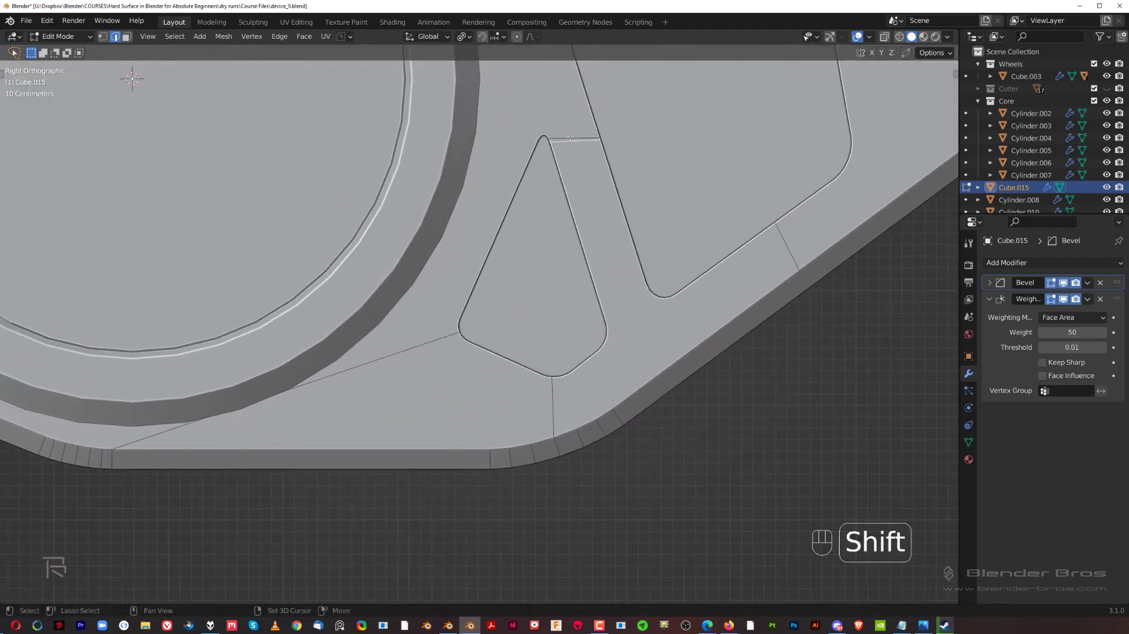
Try to dissolve the short edges connecting the kite-shaped recess's tip to the large recess, and undo it
{"action": "left_click", "coordinate": [579, 144], "text": "shift"}
{"action": "key", "text": "x"}
{"action": "left_click", "coordinate": [567, 127]}
{"action": "scroll", "coordinate": [601, 302], "scroll_direction": "down", "scroll_amount": 3}
{"action": "middle_click_drag", "start_coordinate": [601, 301], "coordinate": [576, 353], "text": "shift"}
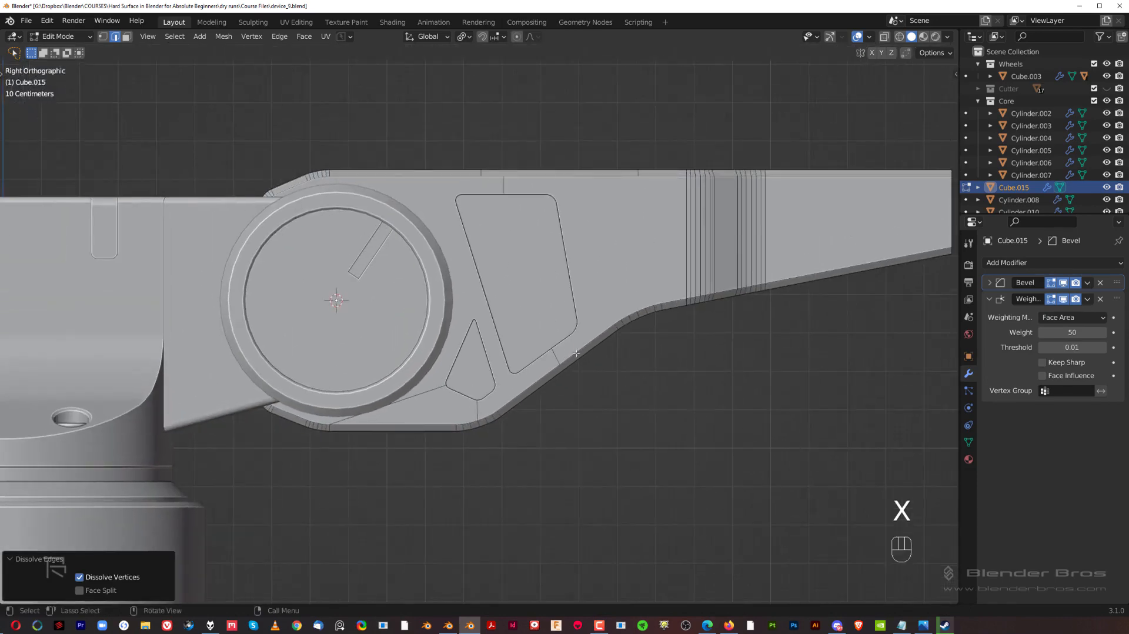
{"action": "scroll", "coordinate": [477, 325], "scroll_direction": "up", "scroll_amount": 3}
{"action": "key", "text": "ctrl+z"}
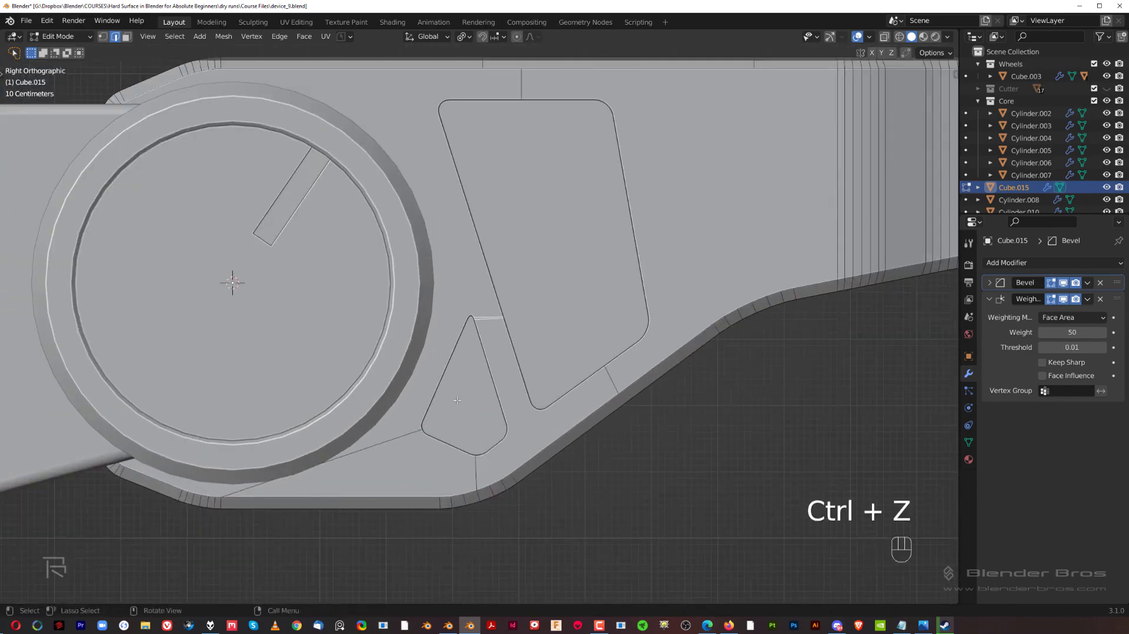
Dissolve the short connecting edges between the kite-shaped recess's tip and the large recess
{"action": "middle_click_drag", "start_coordinate": [478, 339], "coordinate": [595, 201], "text": "shift"}
{"action": "scroll", "coordinate": [595, 201], "scroll_direction": "up", "scroll_amount": 2}
{"action": "key", "text": "x"}
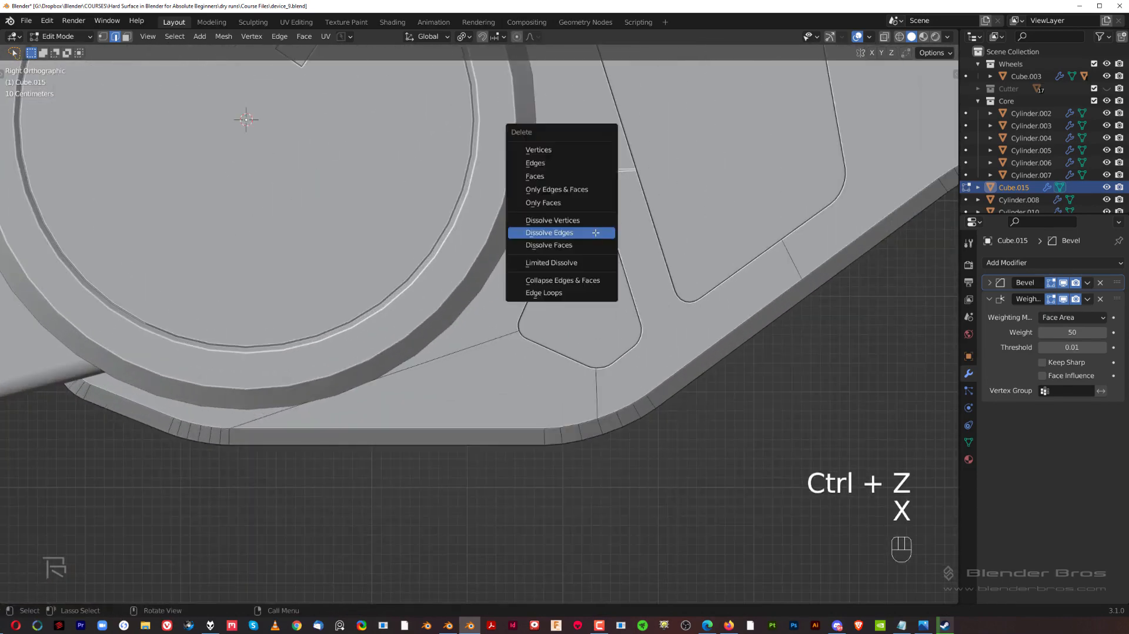
{"action": "left_click", "coordinate": [599, 230]}
Connect a vertex on the kite-shaped recess's short lower side to the nearby vertex on the arm's rounded lower corner
{"action": "middle_click_drag", "start_coordinate": [563, 312], "coordinate": [490, 269], "text": "shift"}
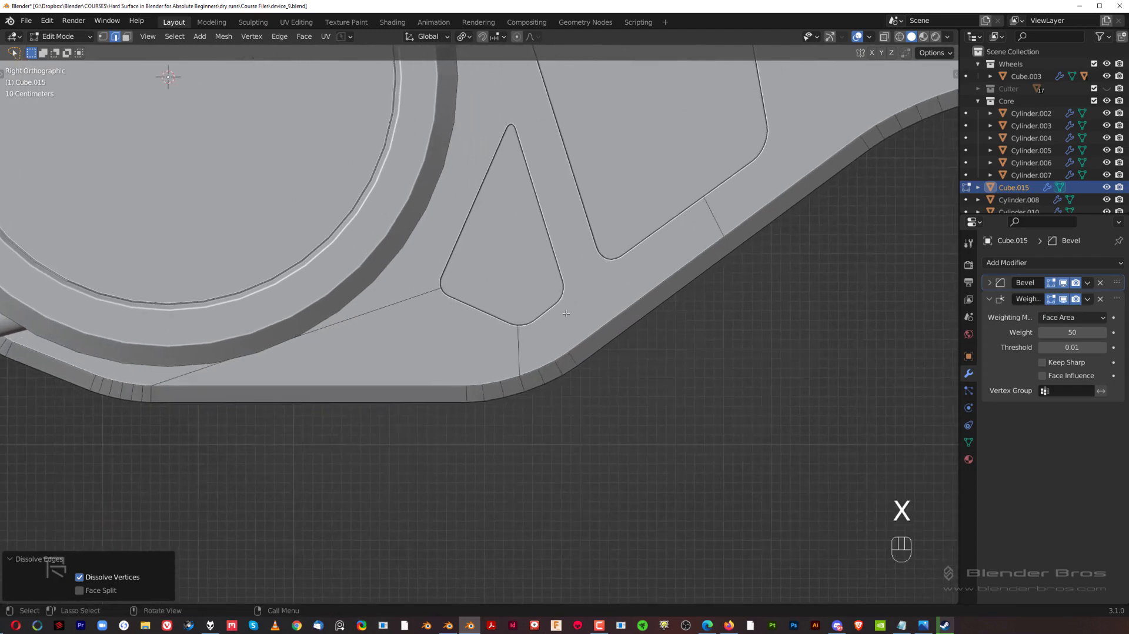
{"action": "key", "text": "Tab"}
{"action": "left_click", "coordinate": [555, 305]}
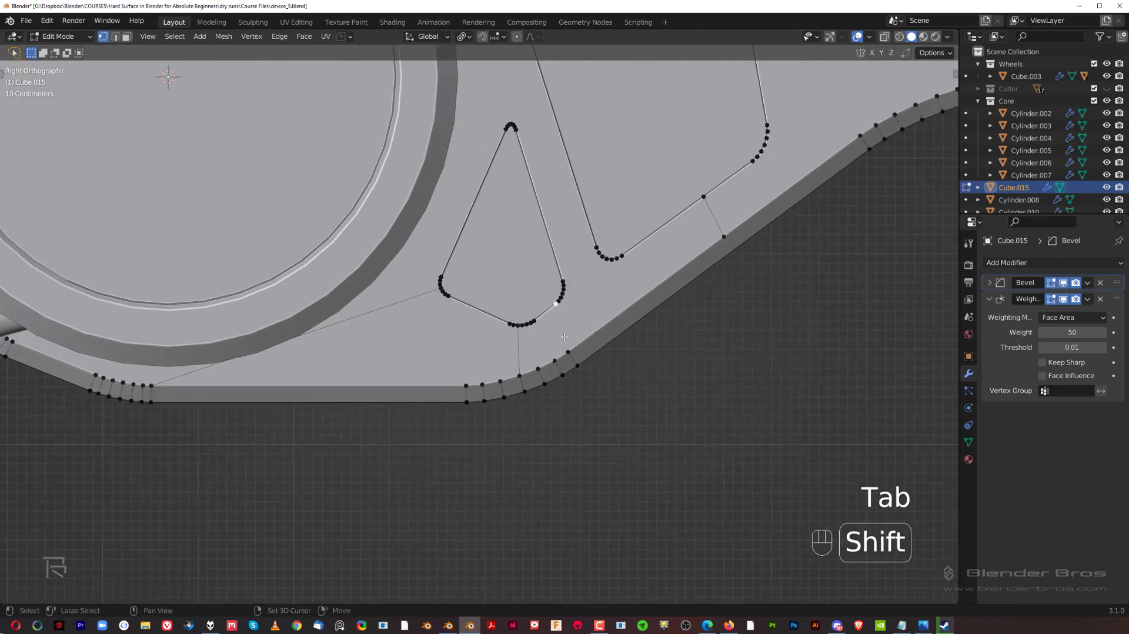
{"action": "left_click", "coordinate": [567, 349], "text": "shift"}
{"action": "key", "text": "Tab"}
Dissolve the long diagonal edge running from the kite-shaped recess beneath the round joint to the arm's lower edge
{"action": "left_click", "coordinate": [385, 306]}
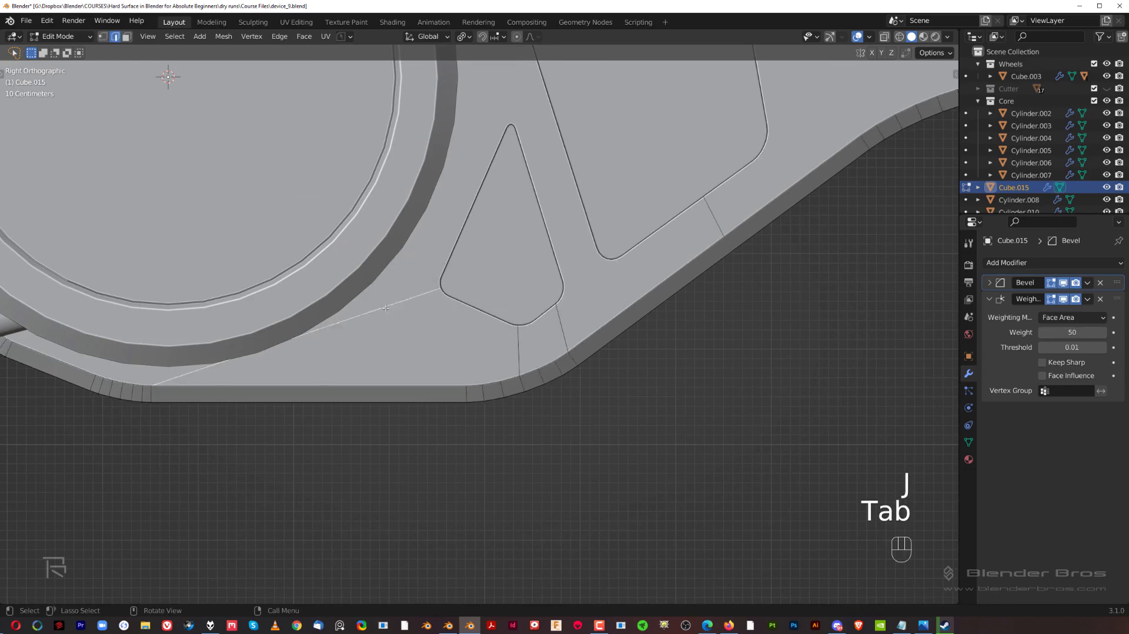
{"action": "key", "text": "x"}
{"action": "left_click", "coordinate": [385, 306]}
Symmetrize the whole arm mesh to mirror the recesses onto its other side, and return to Object Mode in the right orthographic view
{"action": "scroll", "coordinate": [436, 356], "scroll_direction": "down", "scroll_amount": 7}
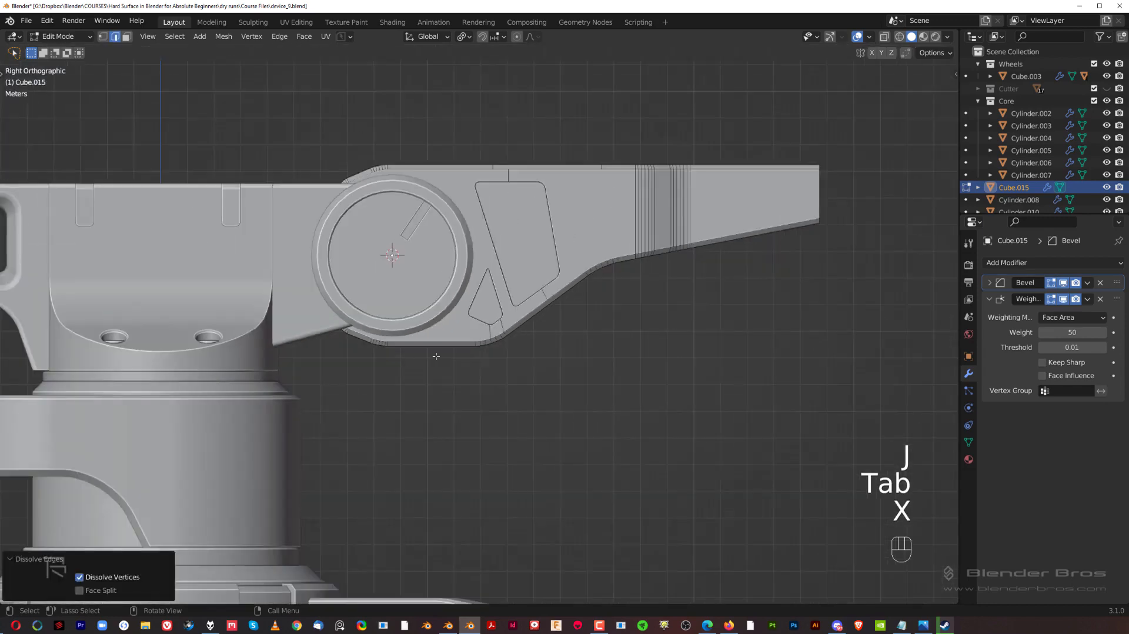
{"action": "middle_click_drag", "start_coordinate": [563, 327], "coordinate": [584, 368], "text": "shift"}
{"action": "scroll", "coordinate": [519, 381], "scroll_direction": "up", "scroll_amount": 2}
{"action": "key", "text": "a"}
{"action": "left_click", "coordinate": [223, 36]}
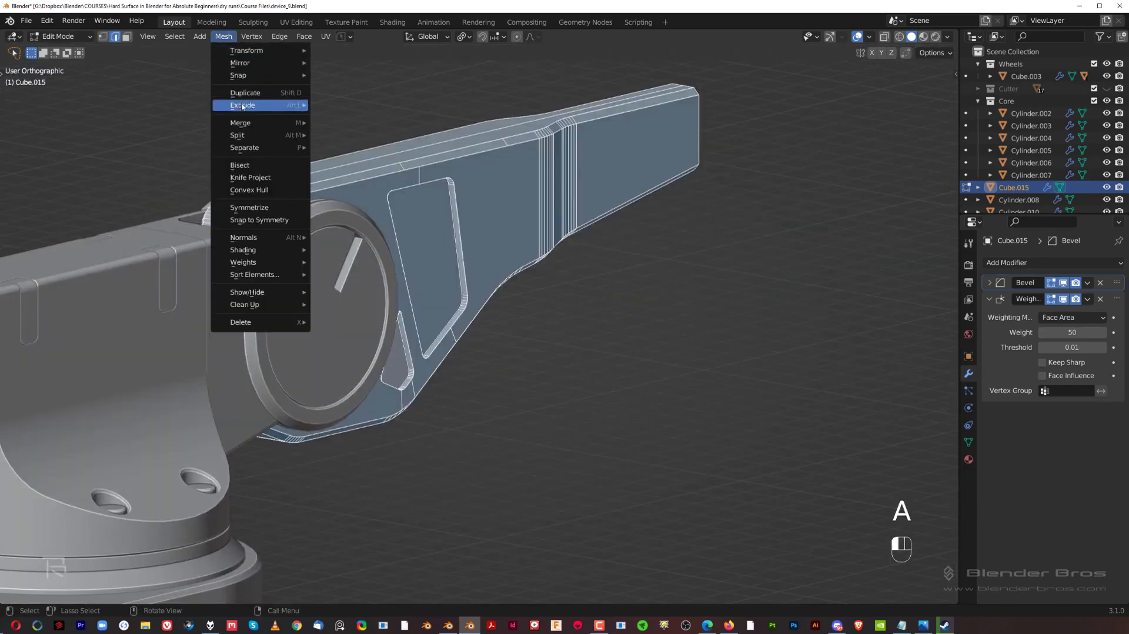
{"action": "left_click", "coordinate": [270, 201]}
{"action": "middle_click_drag", "start_coordinate": [269, 203], "coordinate": [447, 206]}
{"action": "key", "text": "Tab"}
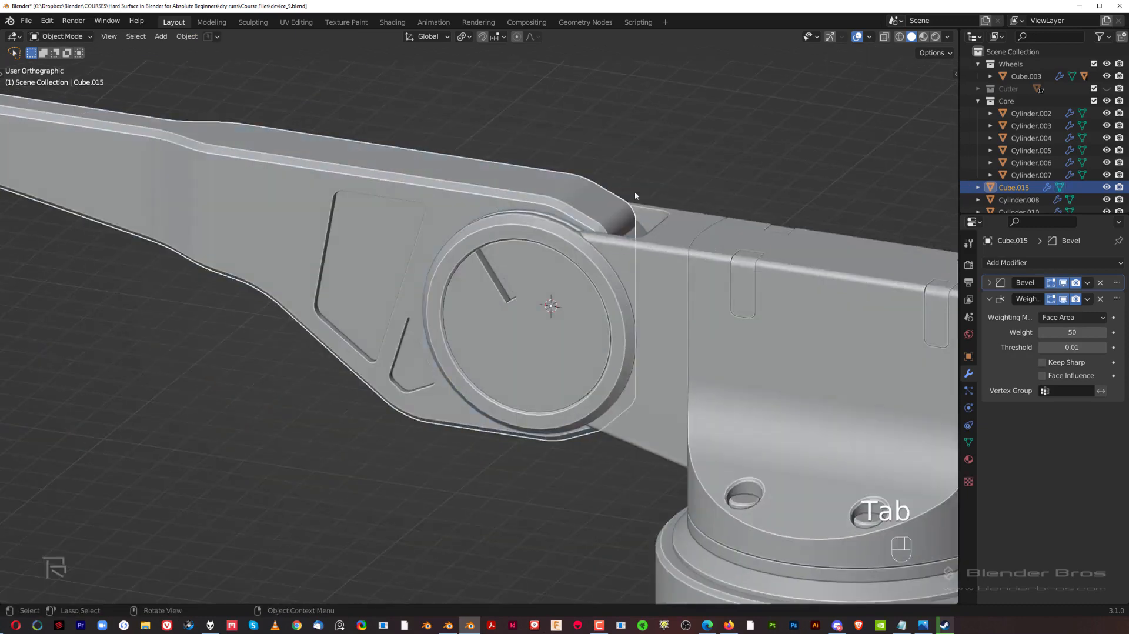
{"action": "key", "text": "grave"}
{"action": "left_click", "coordinate": [706, 194]}
{"action": "middle_click_drag", "start_coordinate": [247, 276], "coordinate": [386, 273], "text": "shift"}
{"action": "left_click", "coordinate": [387, 273]}
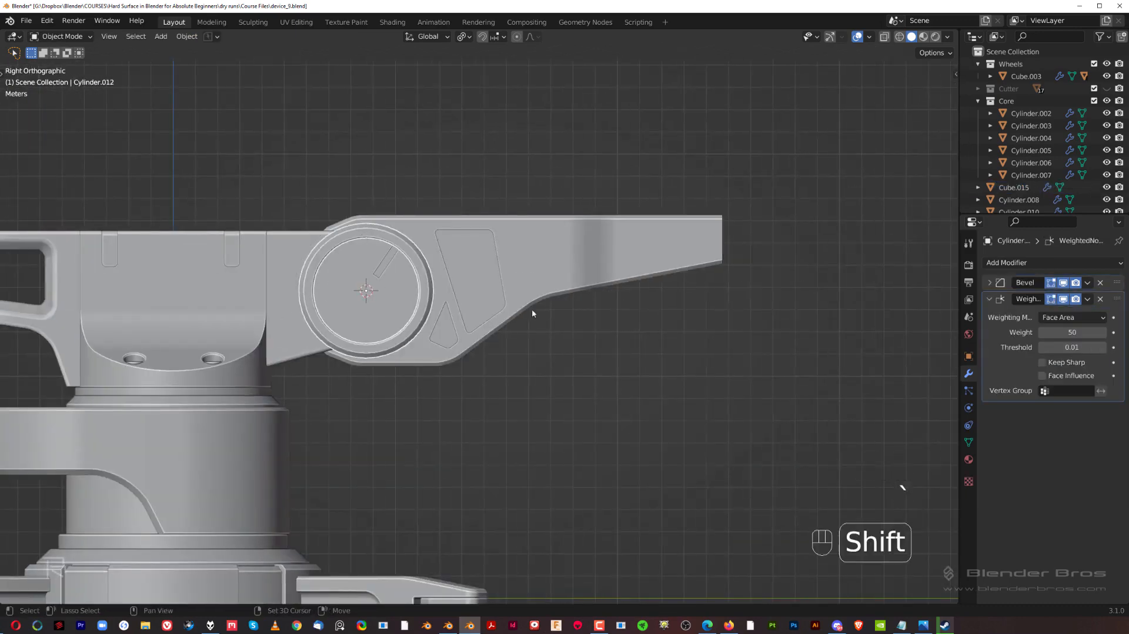
{"action": "middle_click_drag", "start_coordinate": [531, 312], "coordinate": [441, 311], "text": "shift"}
{"action": "key", "text": "shift+d"}
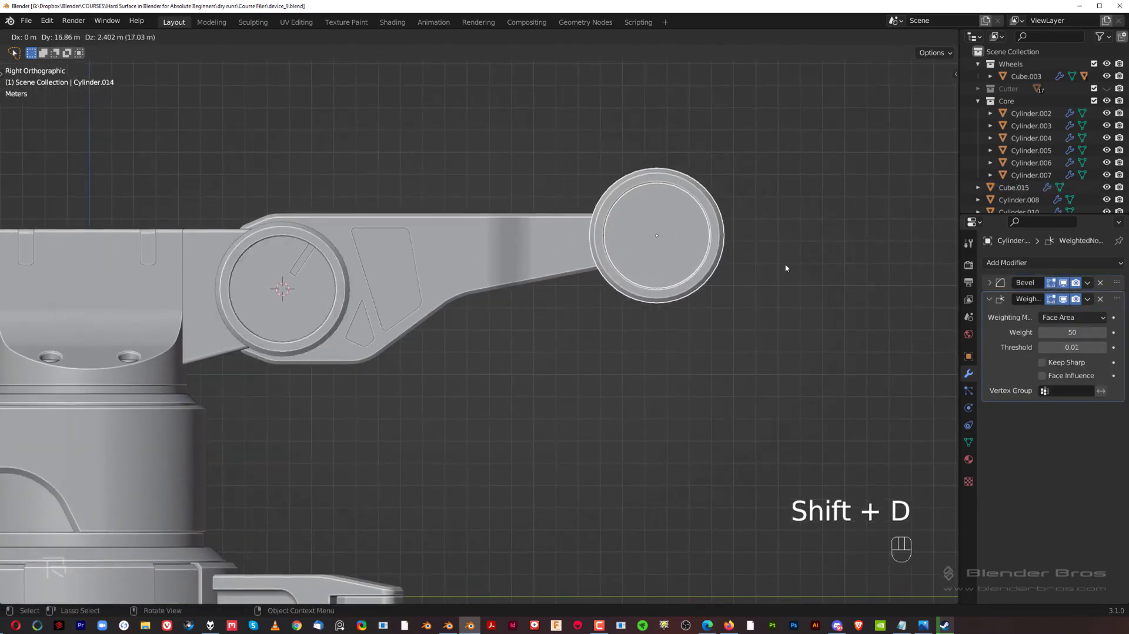
{"action": "right_click", "coordinate": [486, 183]}
{"action": "key", "text": "x"}
Apply the Boolean modifier on the joint's slotted inner disc
{"action": "middle_click_drag", "start_coordinate": [371, 225], "coordinate": [488, 260], "text": "shift"}
{"action": "scroll", "coordinate": [447, 300], "scroll_direction": "up", "scroll_amount": 2}
{"action": "left_click", "coordinate": [431, 315]}
{"action": "left_click", "coordinate": [1087, 283]}
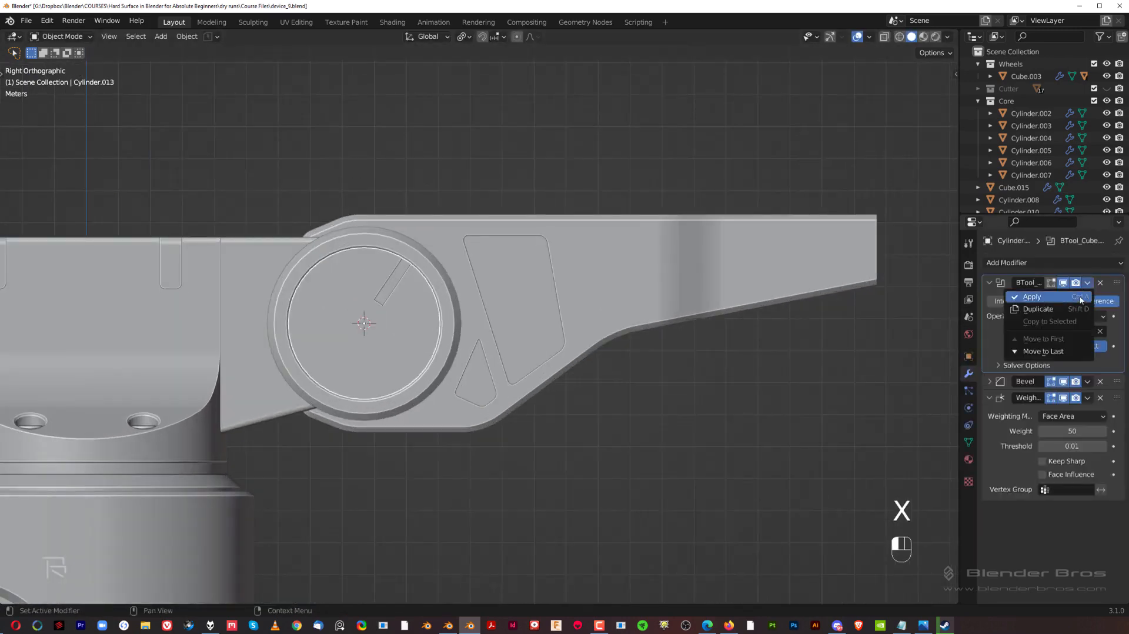
{"action": "left_click", "coordinate": [1081, 298]}
Duplicate the joint's ring and slotted disc to the arm's narrow end and scale the copies by 0.521
{"action": "scroll", "coordinate": [412, 313], "scroll_direction": "down", "scroll_amount": 2}
{"action": "left_click", "coordinate": [401, 304]}
{"action": "left_click", "coordinate": [403, 301]}
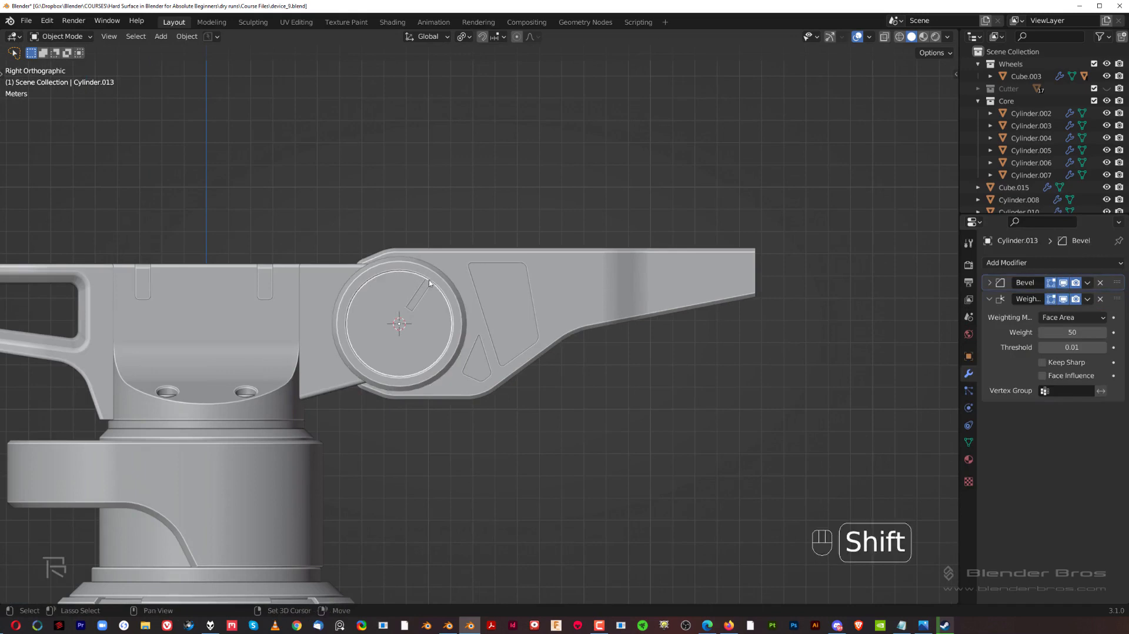
{"action": "middle_click_drag", "start_coordinate": [440, 279], "coordinate": [357, 271], "text": "shift"}
{"action": "key", "text": "shift+d"}
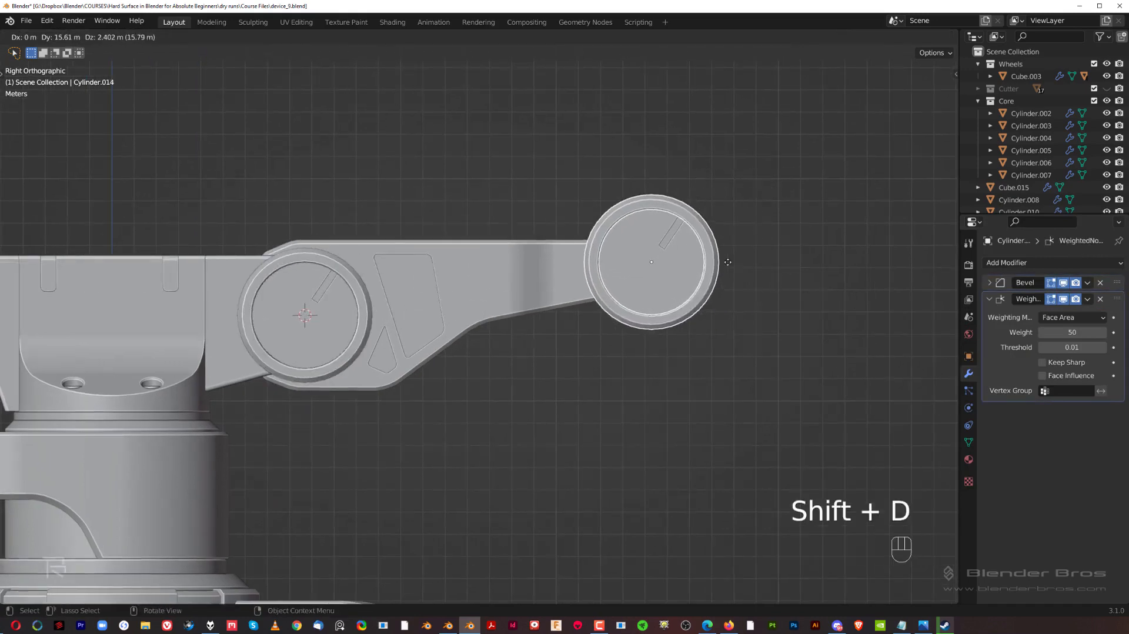
{"action": "left_click", "coordinate": [929, 252]}
{"action": "key", "text": "s"}
{"action": "left_click", "coordinate": [793, 254]}
Scale the small joint at the arm's tip by a further 0.913
{"action": "middle_click_drag", "start_coordinate": [794, 254], "coordinate": [570, 280], "text": "shift"}
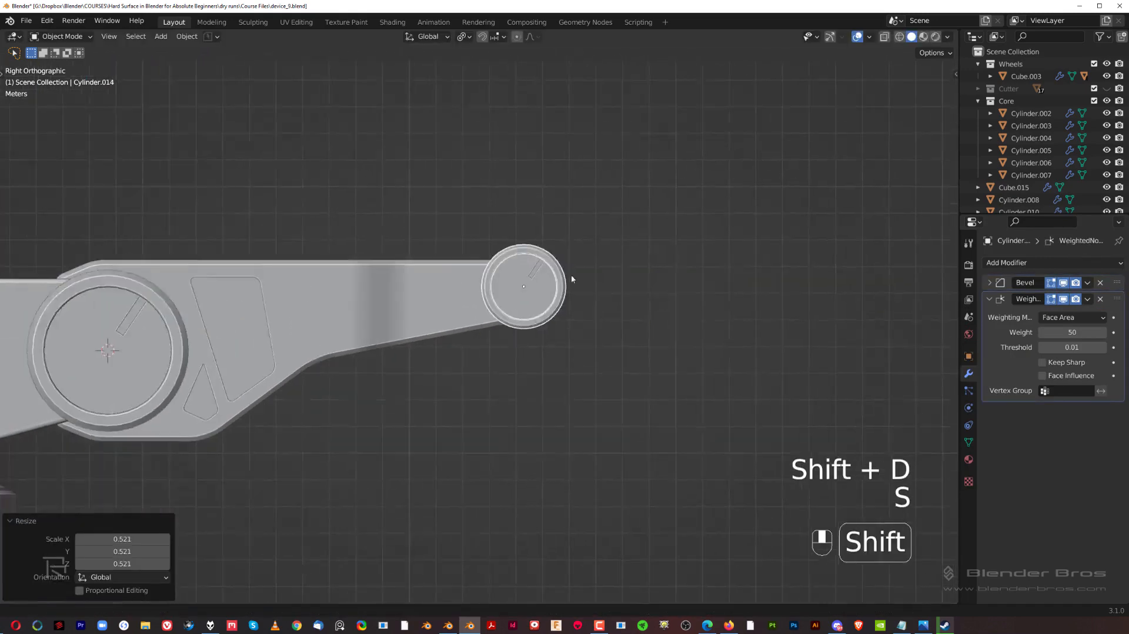
{"action": "scroll", "coordinate": [588, 277], "scroll_direction": "up", "scroll_amount": 2}
{"action": "key", "text": "s"}
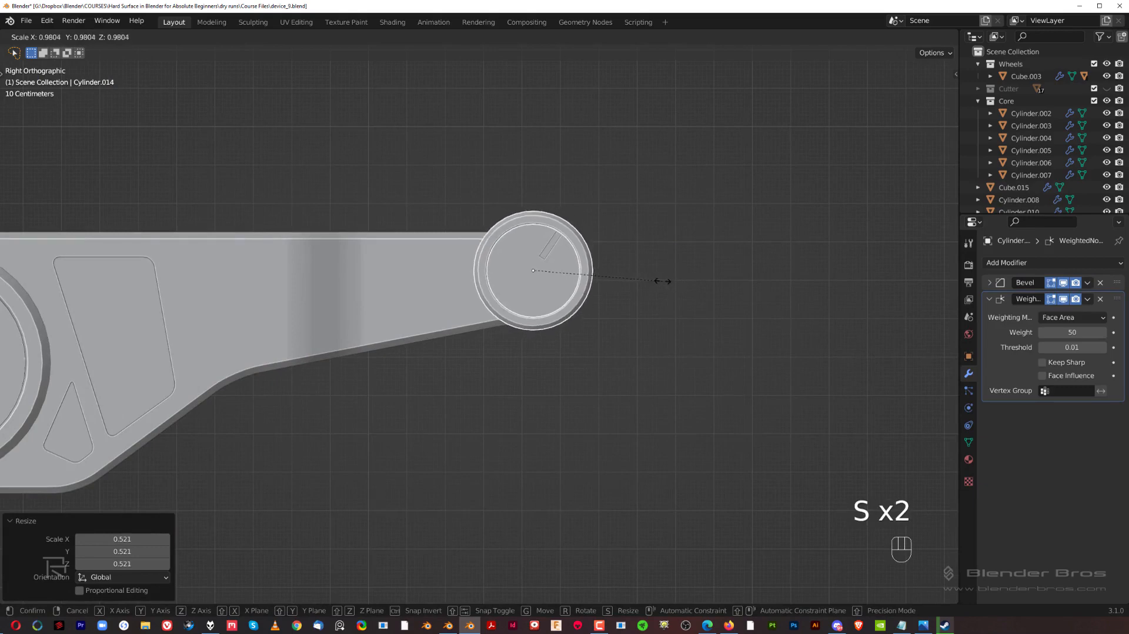
{"action": "left_click", "coordinate": [642, 278]}
Move the small joint -0.18728 m in Y and -0.27 m in Z, and rotate it until its slot faces back toward the arm
{"action": "key", "text": "g"}
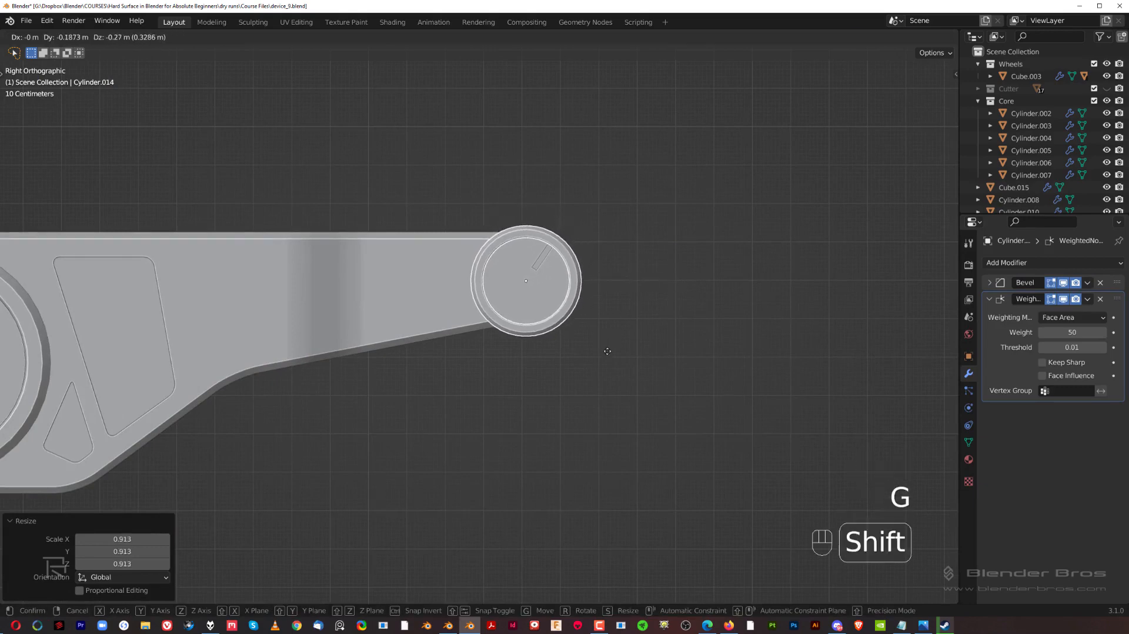
{"action": "left_click", "coordinate": [565, 298]}
{"action": "key", "text": "r"}
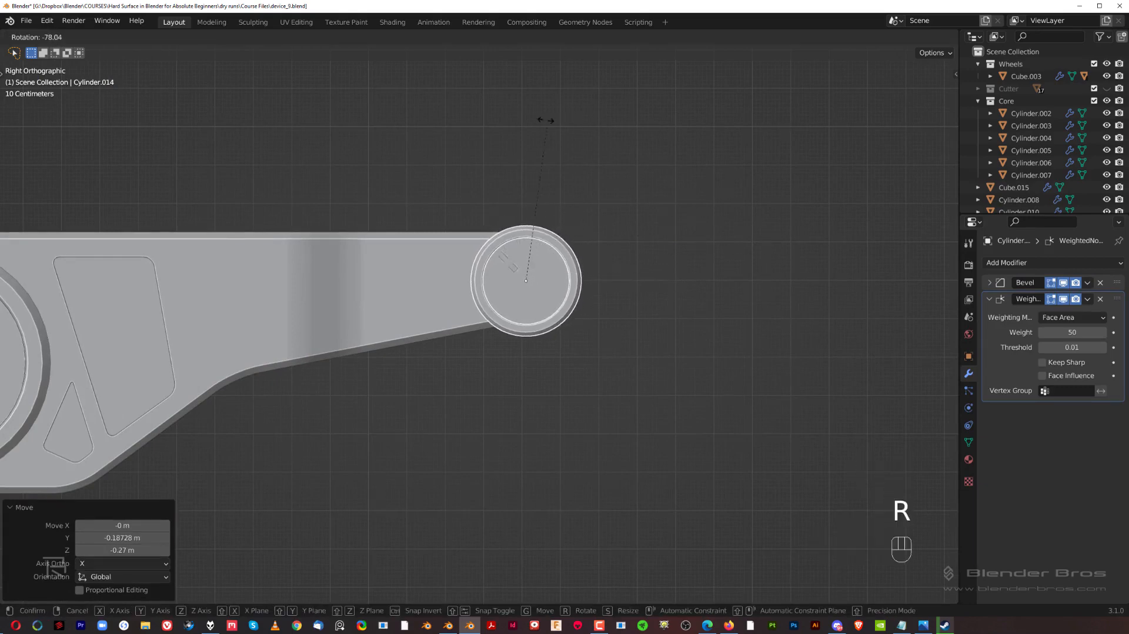
{"action": "left_click", "coordinate": [486, 128]}
Select both the small joint's ring and disc and scale them by 1.084 to better enclose the arm's tip
{"action": "middle_click_drag", "start_coordinate": [530, 241], "coordinate": [584, 284]}
{"action": "scroll", "coordinate": [584, 285], "scroll_direction": "up", "scroll_amount": 4}
{"action": "left_click", "coordinate": [516, 147]}
{"action": "left_click", "coordinate": [547, 193], "text": "shift"}
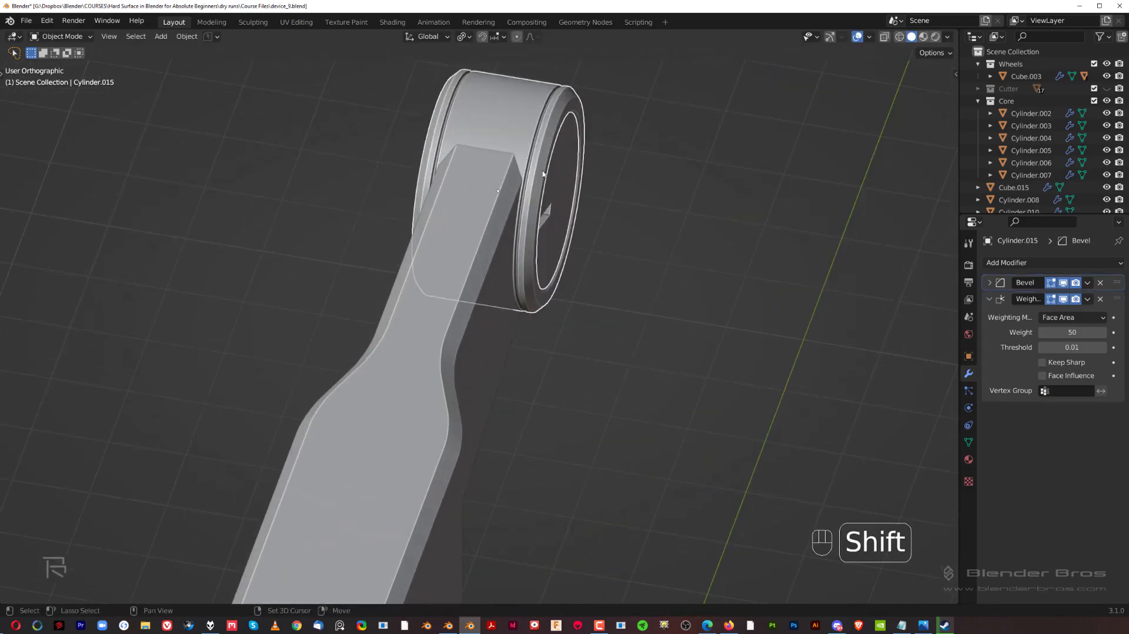
{"action": "key", "text": "s"}
{"action": "left_click", "coordinate": [765, 247], "text": "shift"}
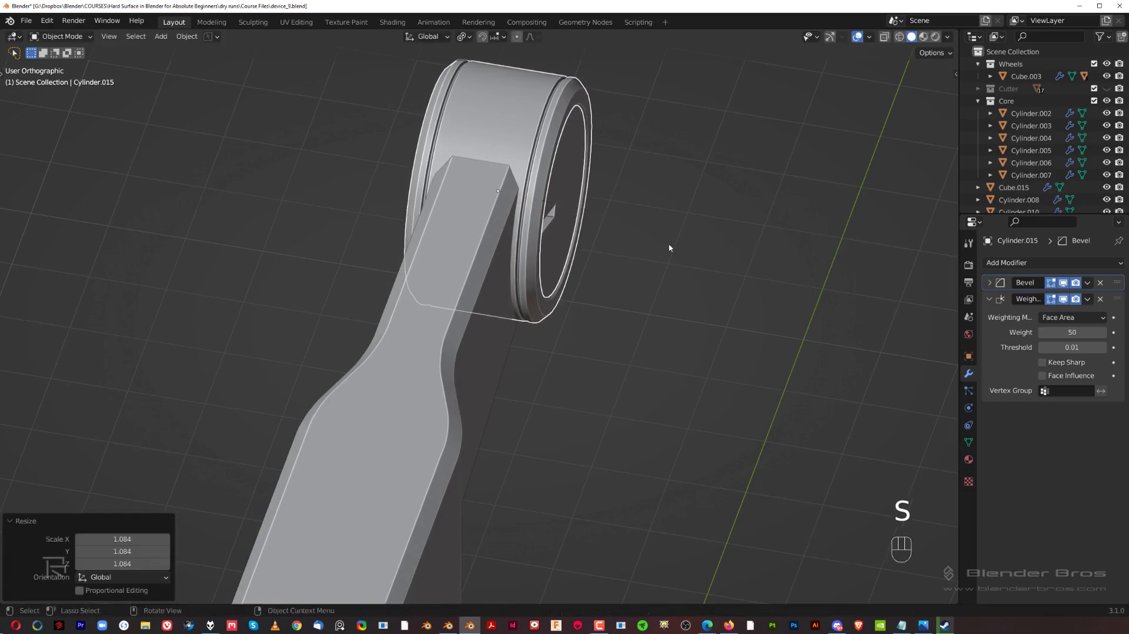
Return to the right orthographic view and shift the small joint slightly upward to align it with the arm's tip
{"action": "key", "text": "grave"}
{"action": "left_click", "coordinate": [729, 252]}
{"action": "scroll", "coordinate": [676, 282], "scroll_direction": "down", "scroll_amount": 10}
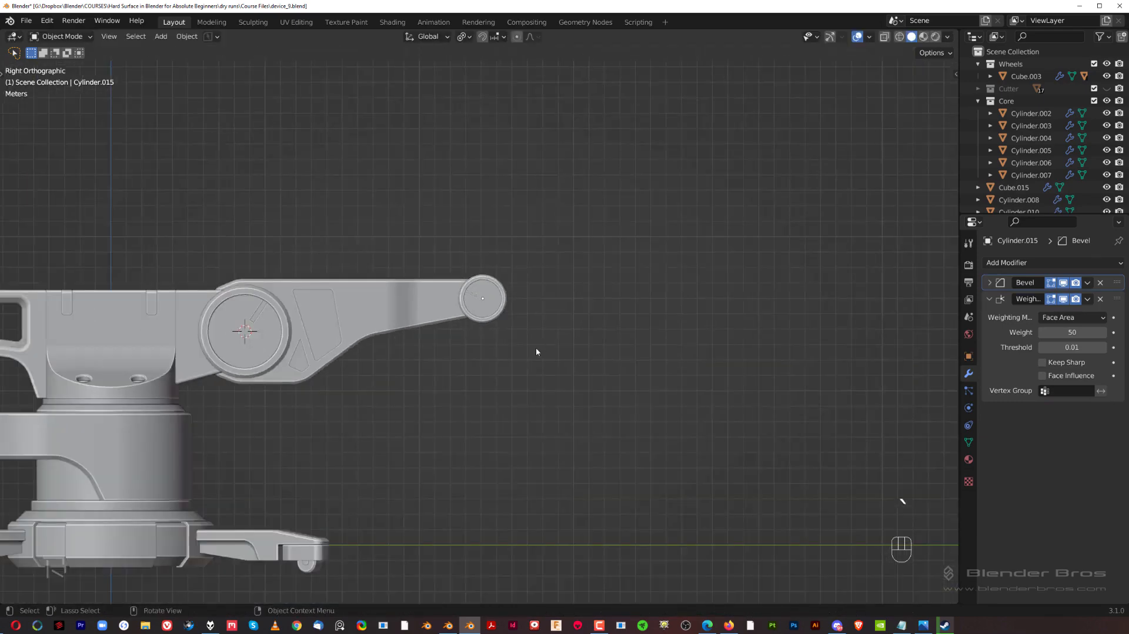
{"action": "scroll", "coordinate": [528, 341], "scroll_direction": "up", "scroll_amount": 9}
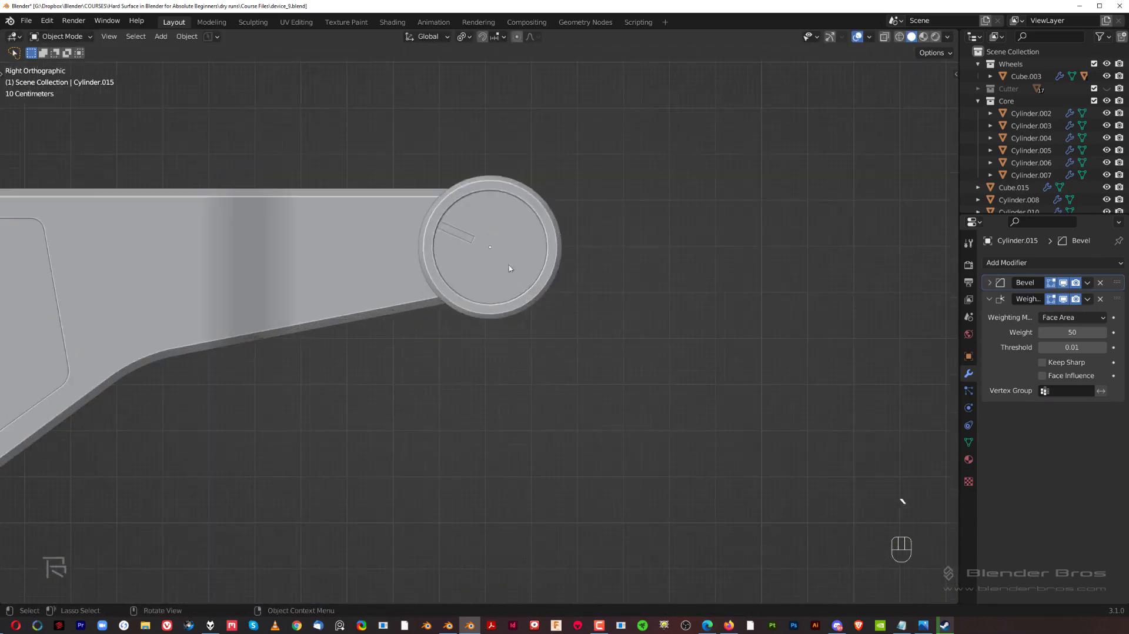
{"action": "left_click", "coordinate": [559, 221]}
{"action": "key", "text": "g"}
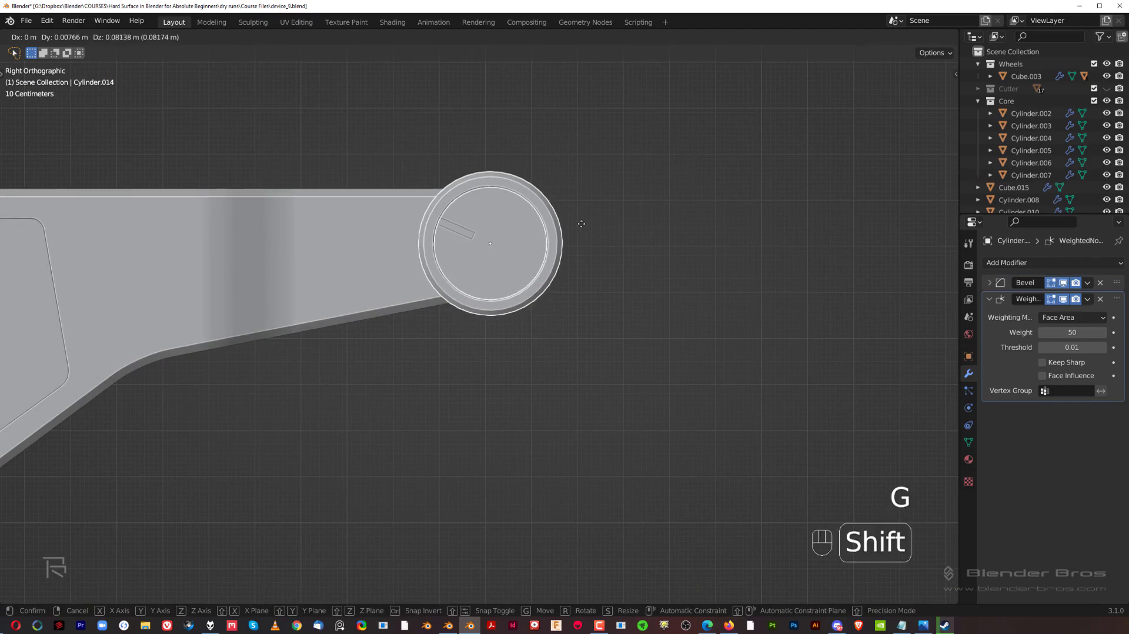
{"action": "left_click", "coordinate": [576, 208]}
{"action": "scroll", "coordinate": [622, 265], "scroll_direction": "down", "scroll_amount": 3}
{"action": "left_click", "coordinate": [641, 252]}
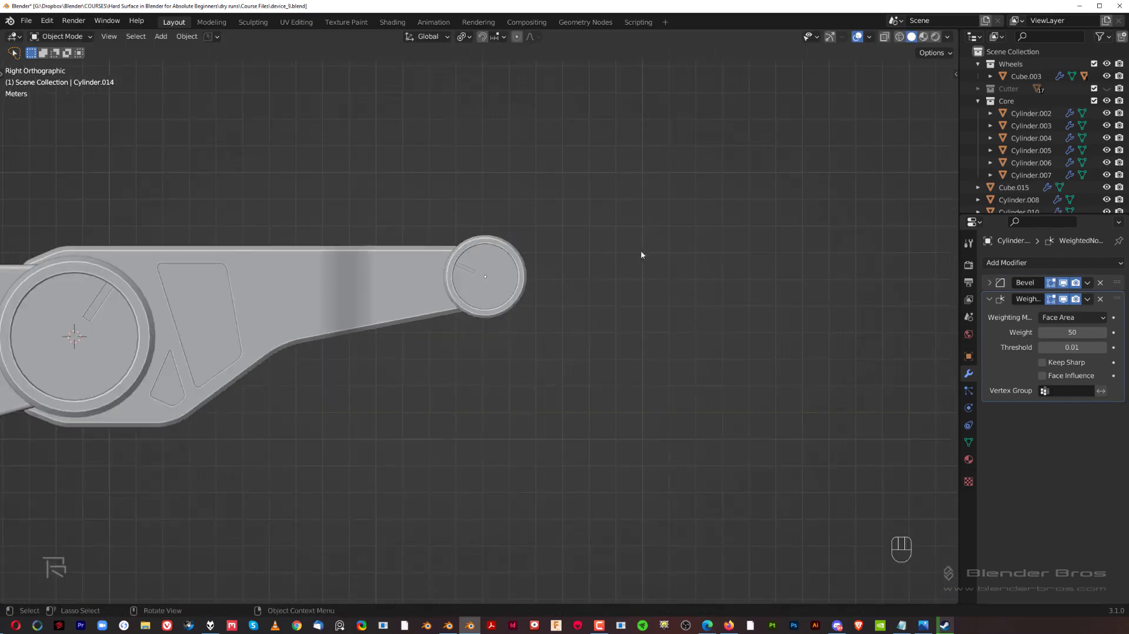
{"action": "scroll", "coordinate": [597, 341], "scroll_direction": "down", "scroll_amount": 4}
{"action": "scroll", "coordinate": [560, 316], "scroll_direction": "up", "scroll_amount": 5}
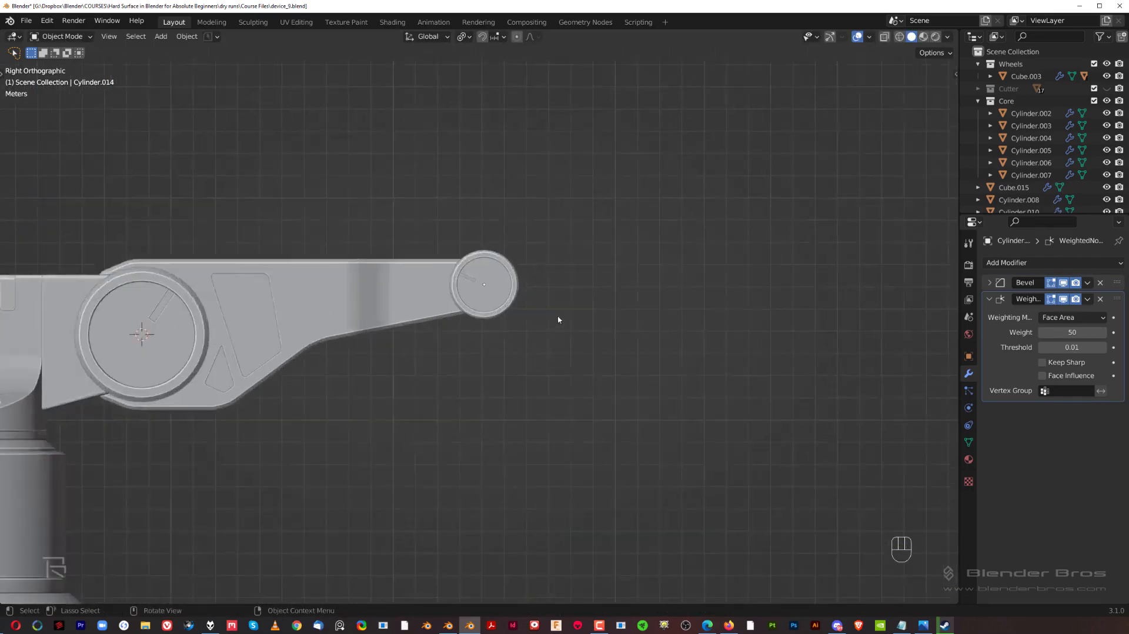
Undo the last shift of the small joint and nudge it again to center it on the arm's tip
{"action": "key", "text": "ctrl+z"}
{"action": "key", "text": "g"}
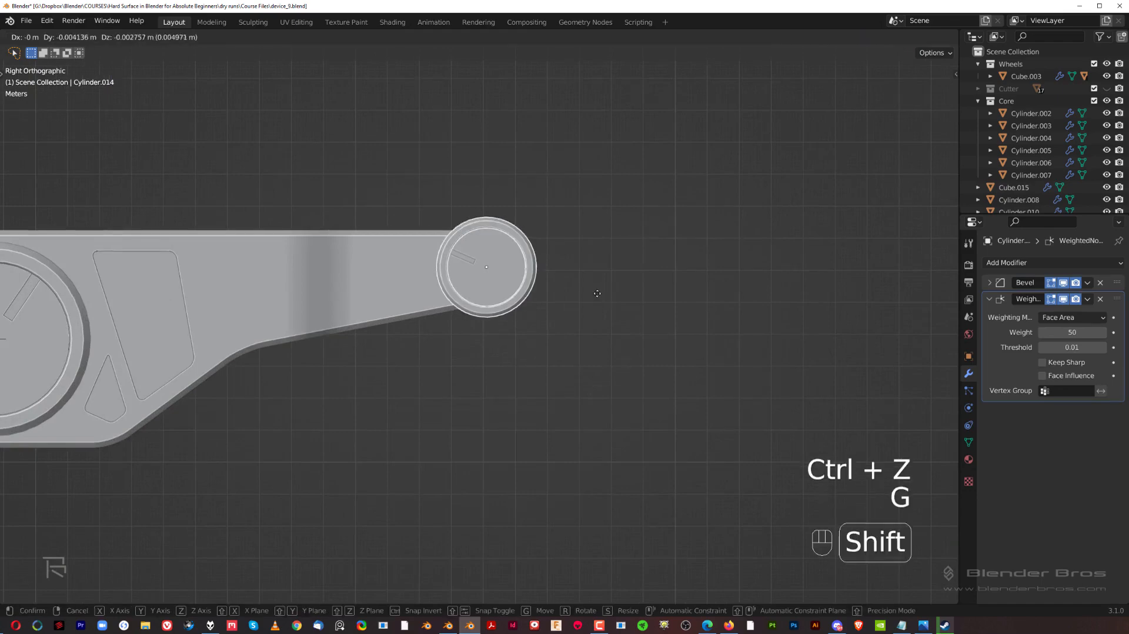
{"action": "left_click", "coordinate": [590, 304], "text": "shift"}
{"action": "scroll", "coordinate": [590, 306], "scroll_direction": "down", "scroll_amount": 5}
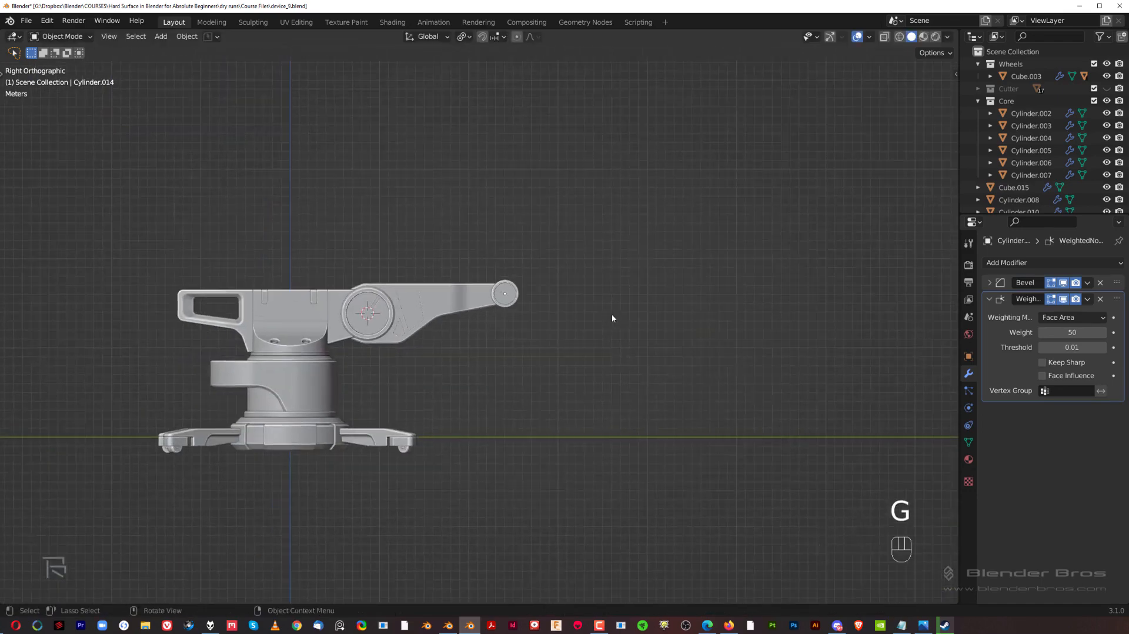
{"action": "scroll", "coordinate": [588, 327], "scroll_direction": "up", "scroll_amount": 2}
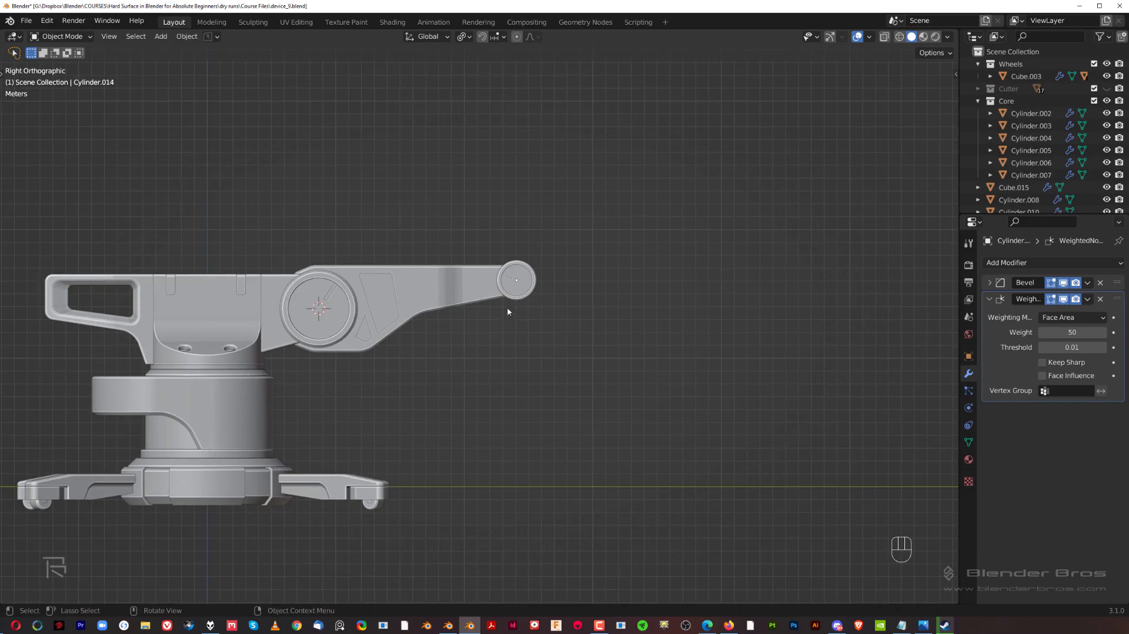
Add a cube and move it 17.344 m in Y and 1.1674 m in Z, next to the small joint
{"action": "key", "text": "shift+a"}
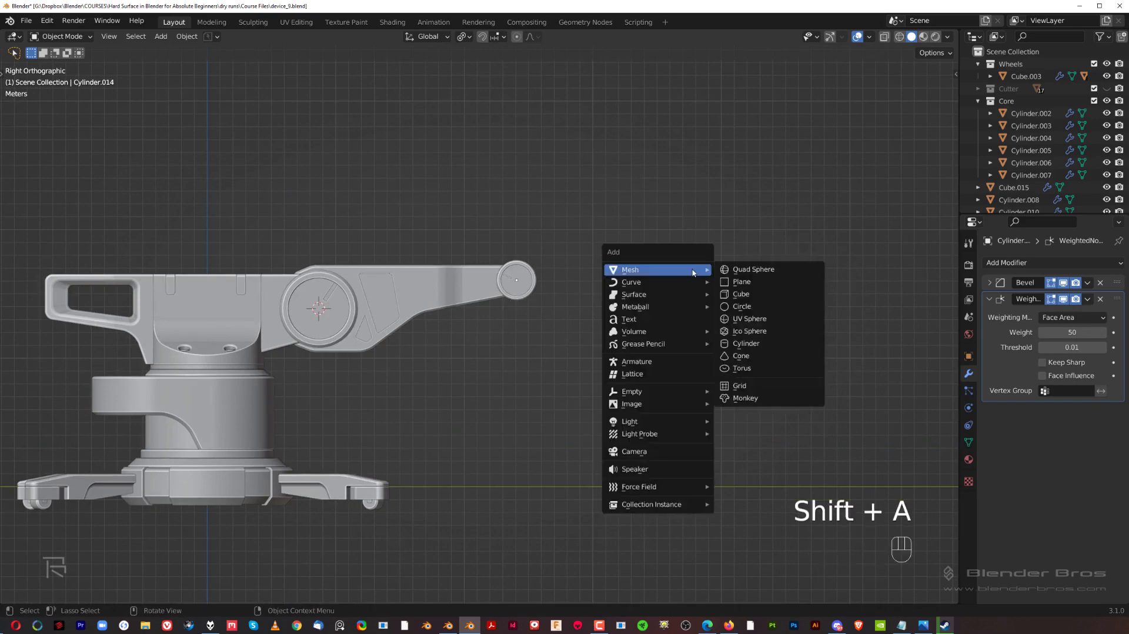
{"action": "left_click", "coordinate": [741, 294]}
{"action": "scroll", "coordinate": [375, 341], "scroll_direction": "up", "scroll_amount": 3}
{"action": "key", "text": "g"}
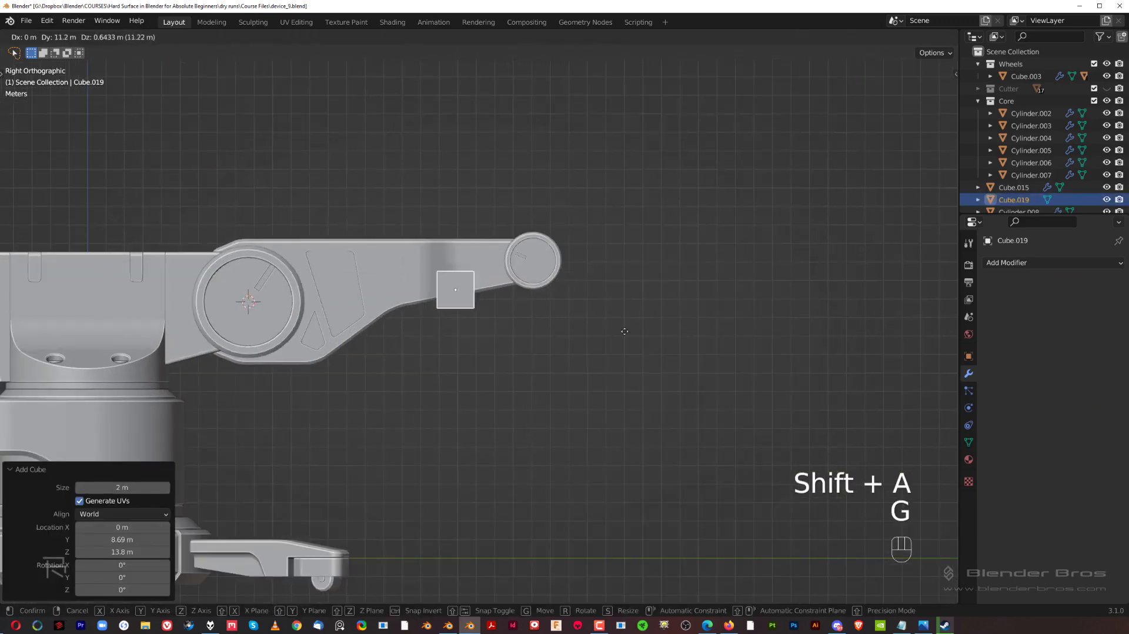
{"action": "left_click", "coordinate": [735, 322]}
{"action": "scroll", "coordinate": [710, 322], "scroll_direction": "up", "scroll_amount": 1}
{"action": "middle_click_drag", "start_coordinate": [684, 292], "coordinate": [553, 310], "text": "shift"}
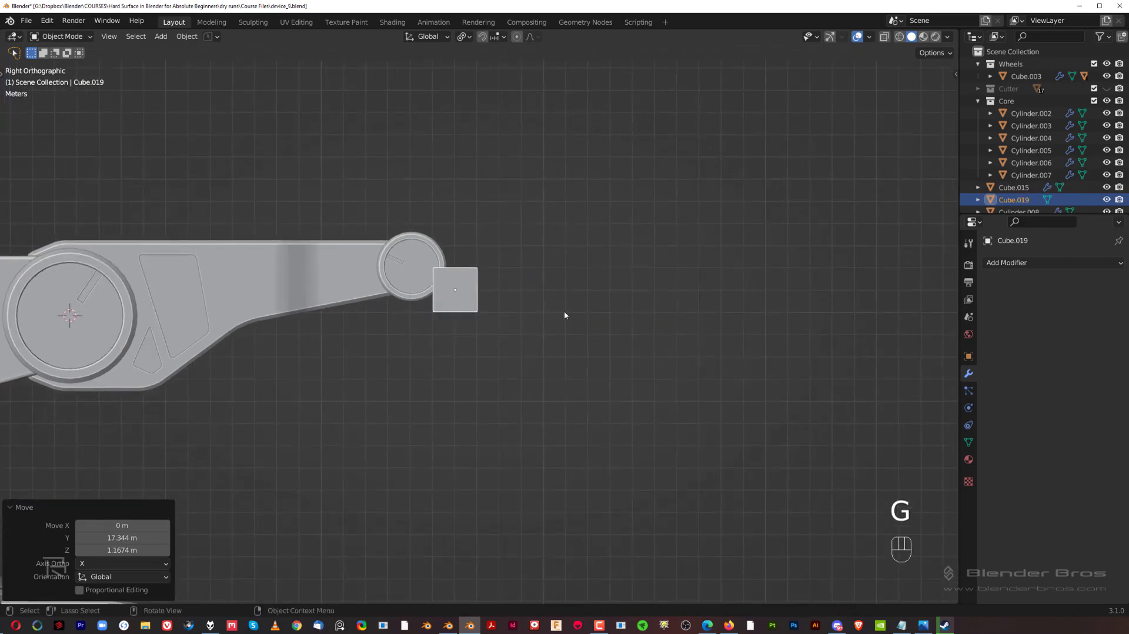
Scale the cube by 6.169 in Y and 1.878 in Z, and move it 3.433 m in Y and 1.1306 m in Z
{"action": "key", "text": "s"}
{"action": "key", "text": "y"}
{"action": "left_click", "coordinate": [218, 327]}
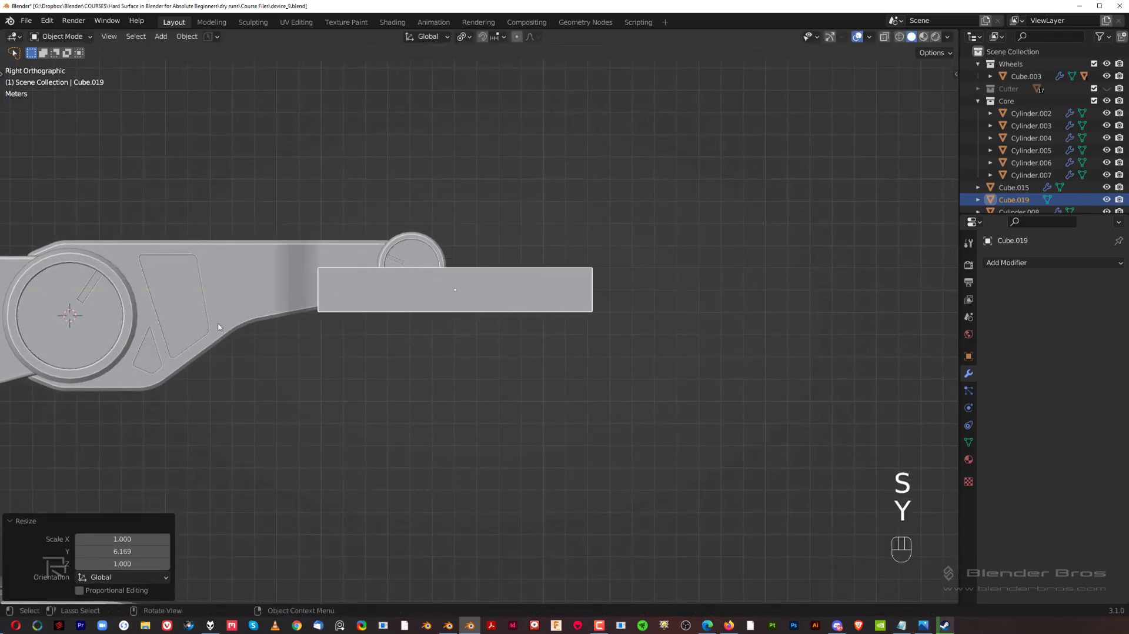
{"action": "key", "text": "s"}
{"action": "key", "text": "z"}
{"action": "left_click", "coordinate": [288, 297]}
{"action": "scroll", "coordinate": [295, 303], "scroll_direction": "up", "scroll_amount": 2}
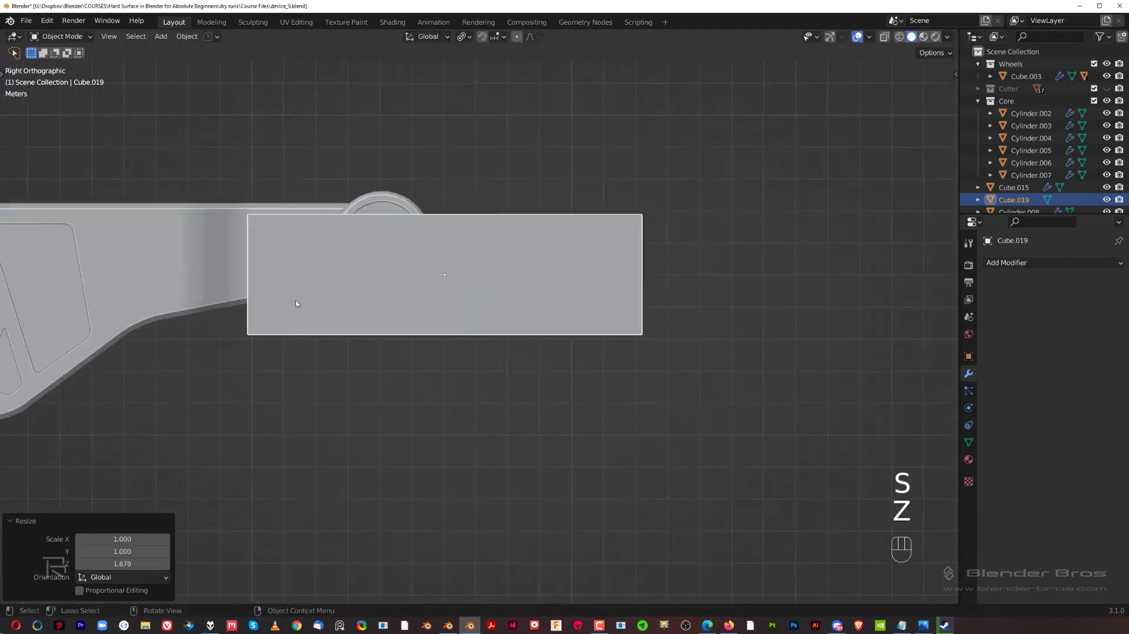
{"action": "key", "text": "g"}
{"action": "left_click", "coordinate": [457, 257]}
Scale the block by 0.517 in X to fit between the joint's discs, and apply its scale in the right orthographic view
{"action": "middle_click_drag", "start_coordinate": [457, 257], "coordinate": [739, 308]}
{"action": "key", "text": "s"}
{"action": "key", "text": "x"}
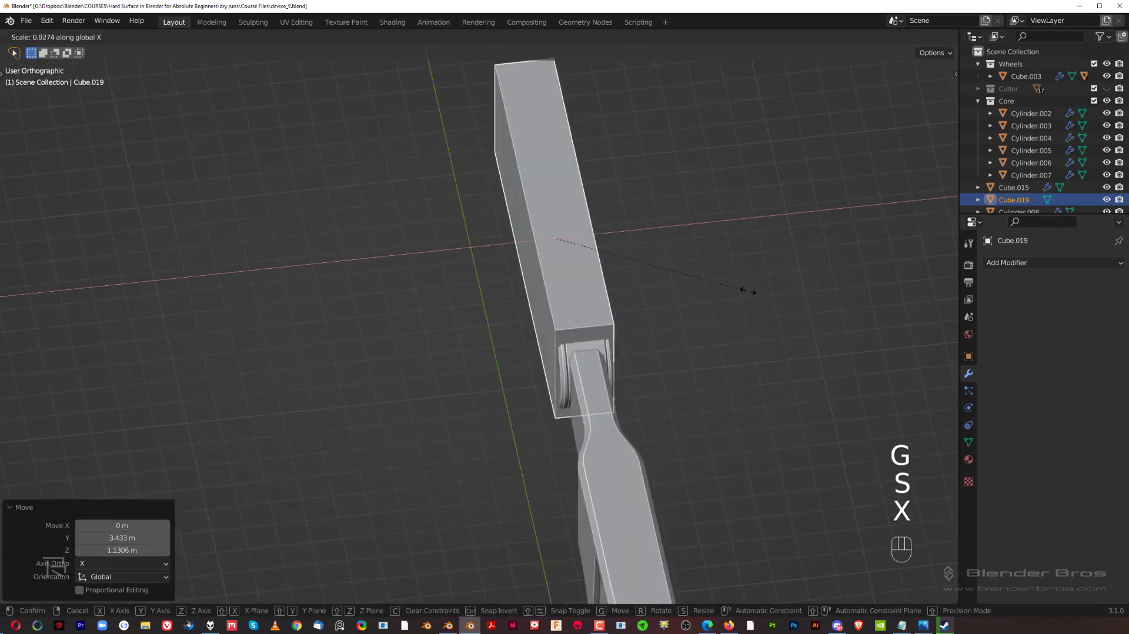
{"action": "left_click", "coordinate": [670, 253]}
{"action": "key", "text": "grave"}
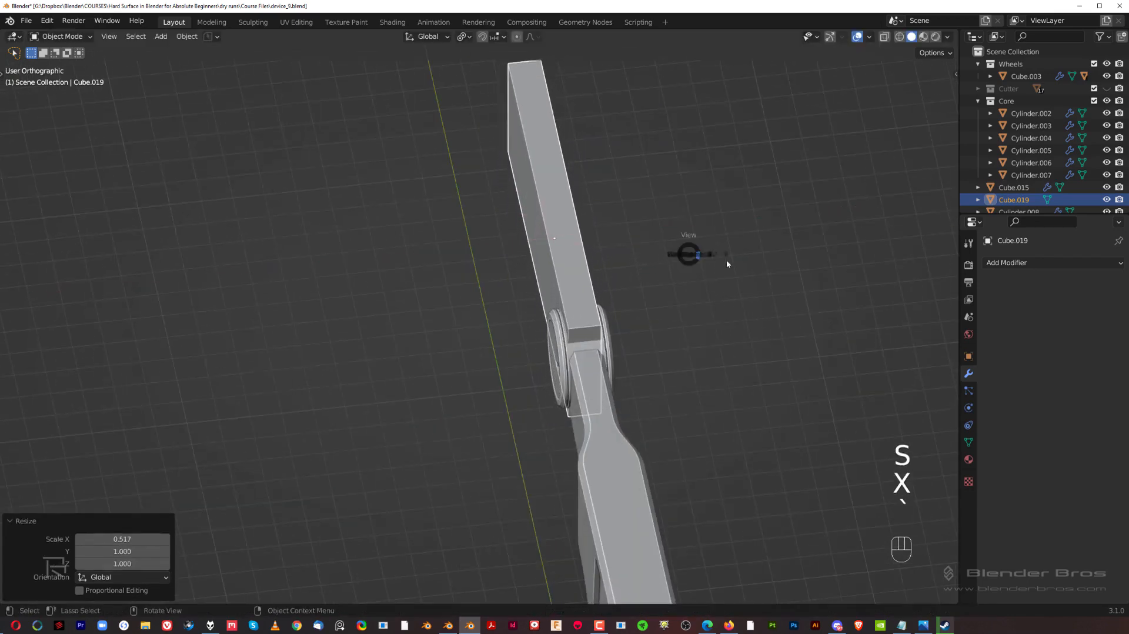
{"action": "left_click", "coordinate": [726, 259]}
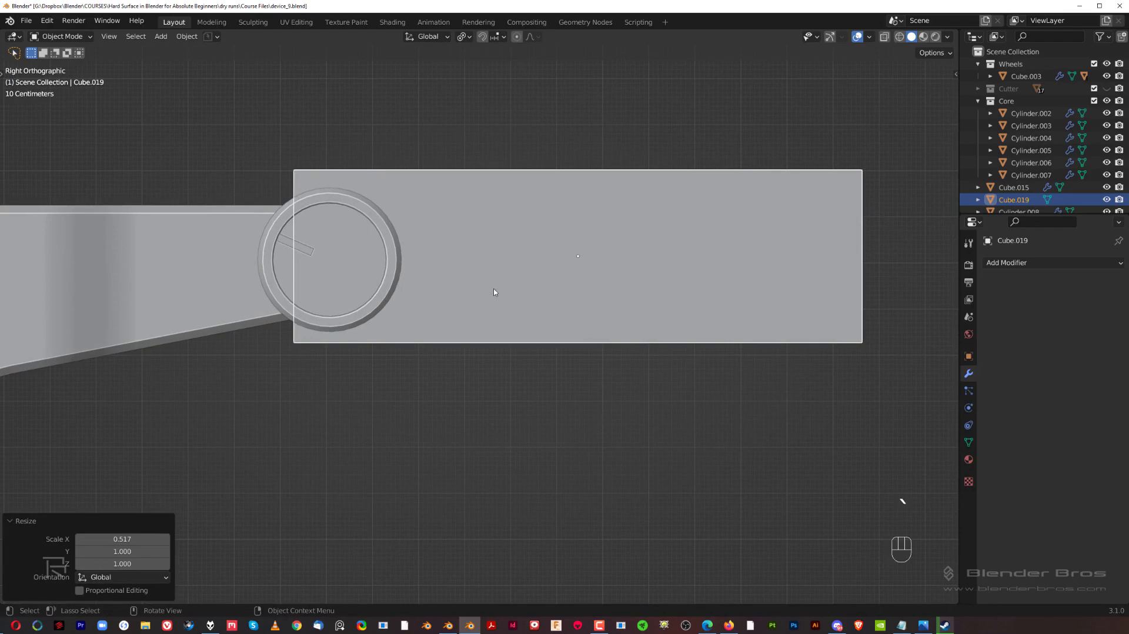
{"action": "scroll", "coordinate": [481, 346], "scroll_direction": "down", "scroll_amount": 2}
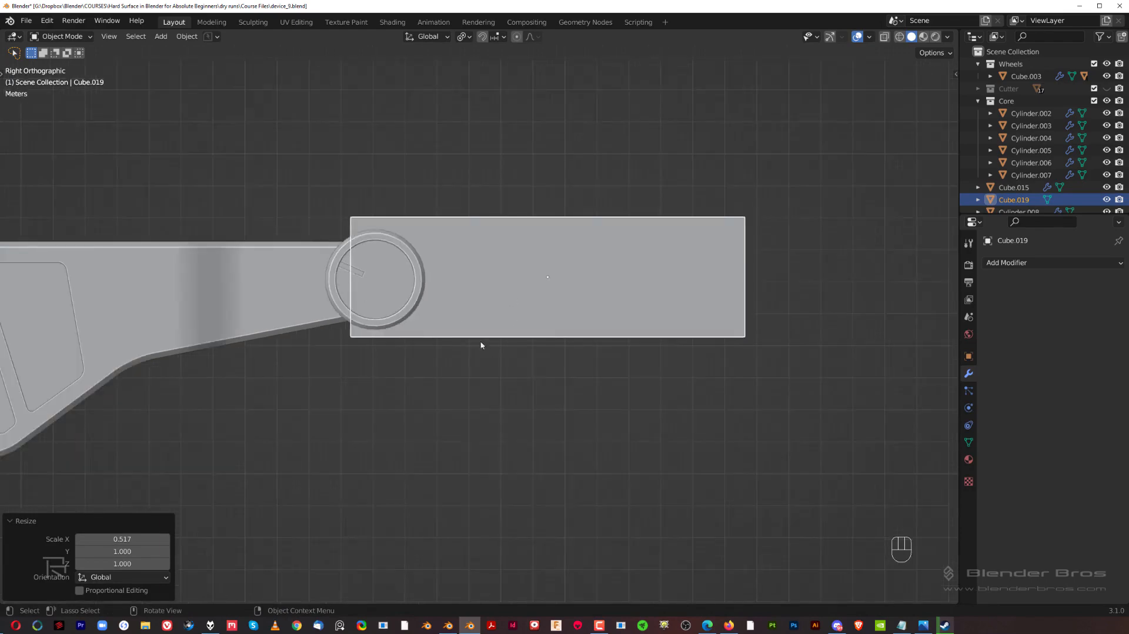
{"action": "key", "text": "ctrl+a"}
{"action": "left_click", "coordinate": [506, 276]}
{"action": "key", "text": "Tab"}
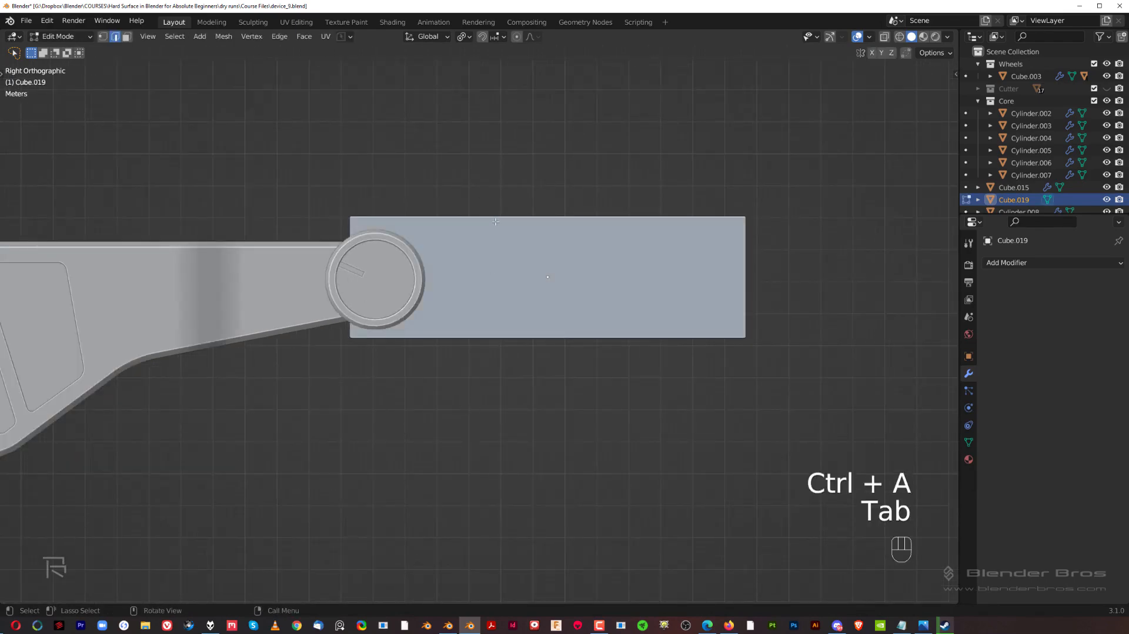
{"action": "key", "text": "Tab"}
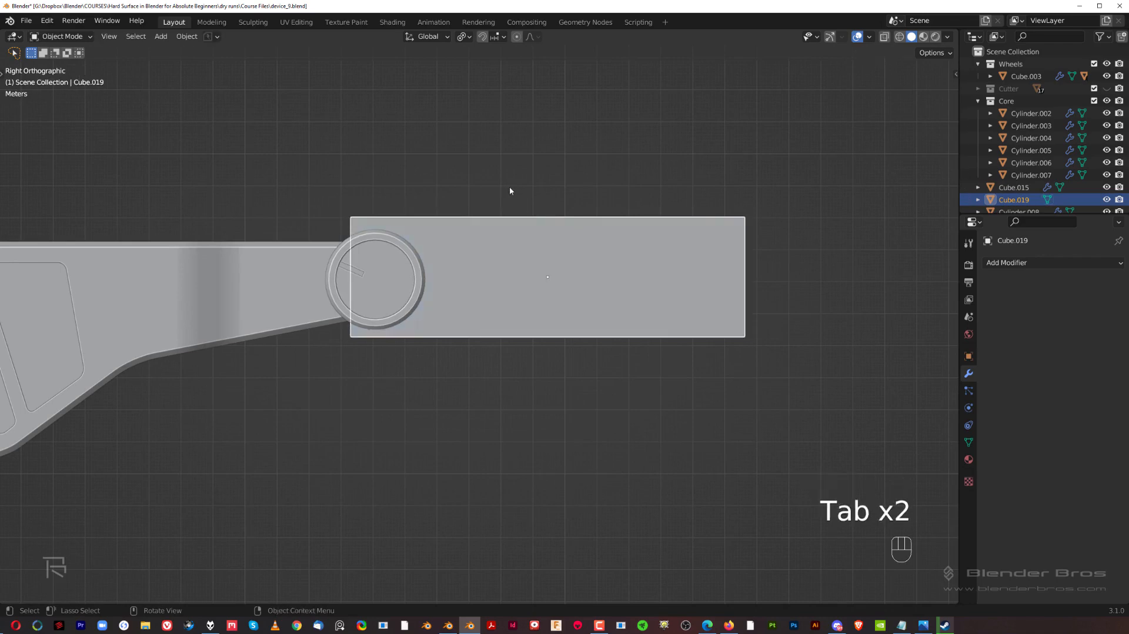
Scale the block by 0.723 in Z and move it 0.0648 m in Y and -0.096511 m in Z to align with the joint
{"action": "key", "text": "s"}
{"action": "key", "text": "z"}
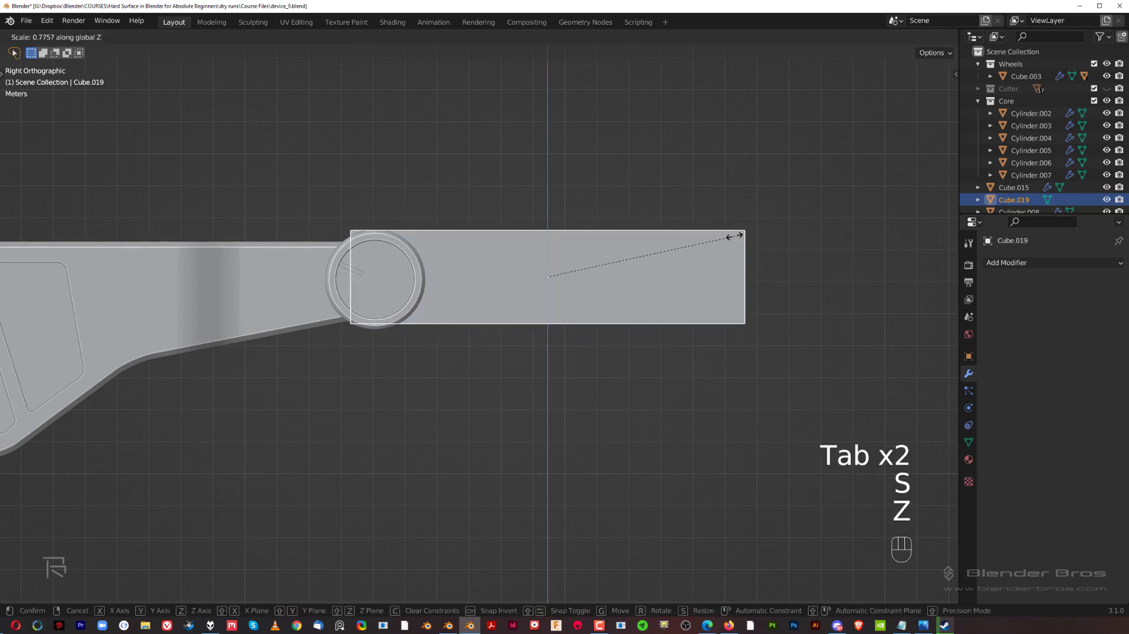
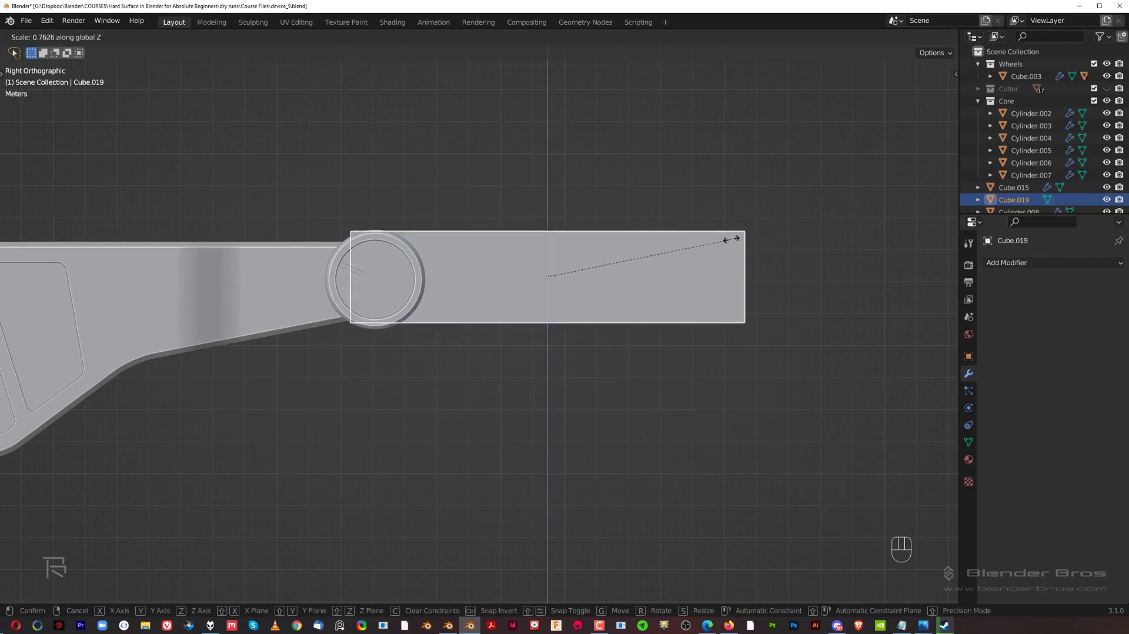
{"action": "left_click", "coordinate": [722, 241]}
{"action": "key", "text": "g"}
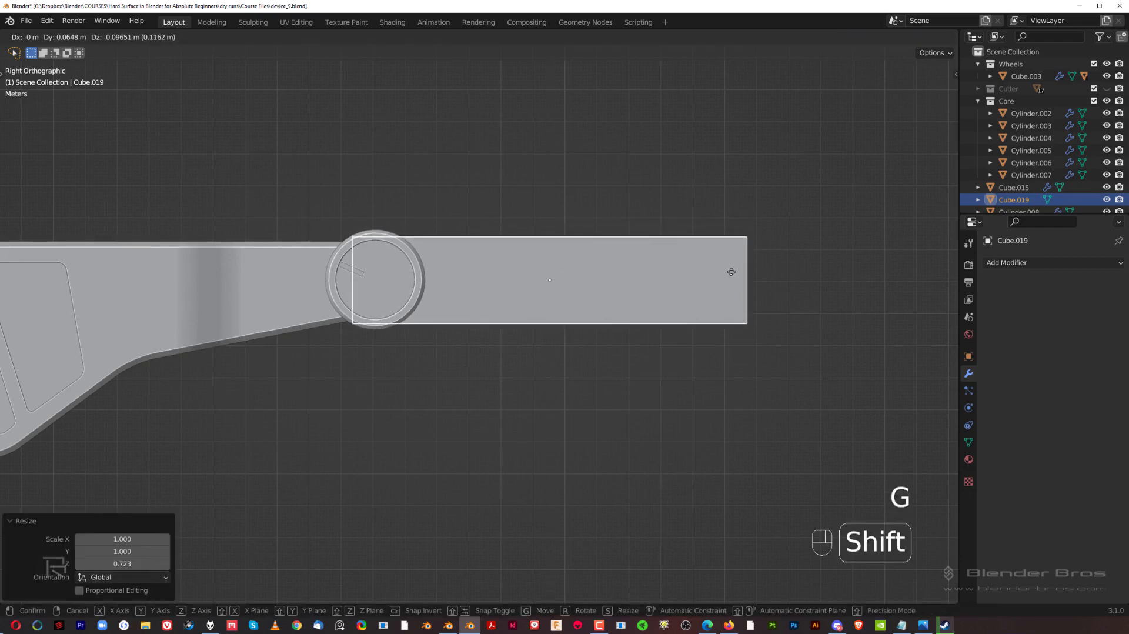
{"action": "left_click", "coordinate": [732, 275], "text": "shift"}
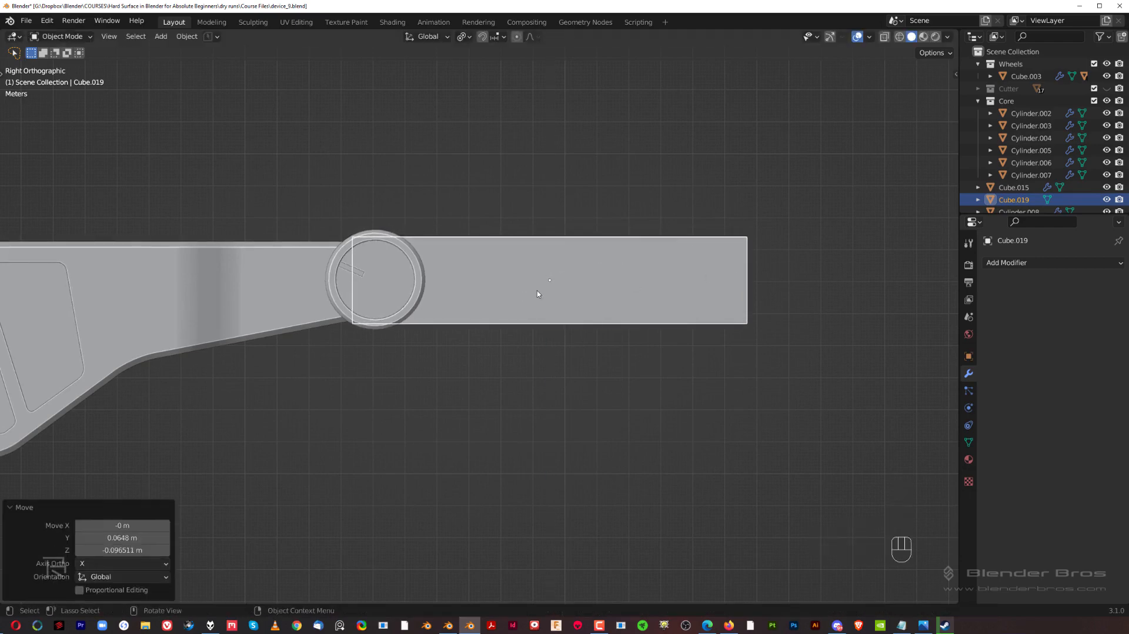
{"action": "middle_click_drag", "start_coordinate": [368, 305], "coordinate": [522, 315]}
{"action": "key", "text": "Tab"}
{"action": "left_click", "coordinate": [378, 293]}
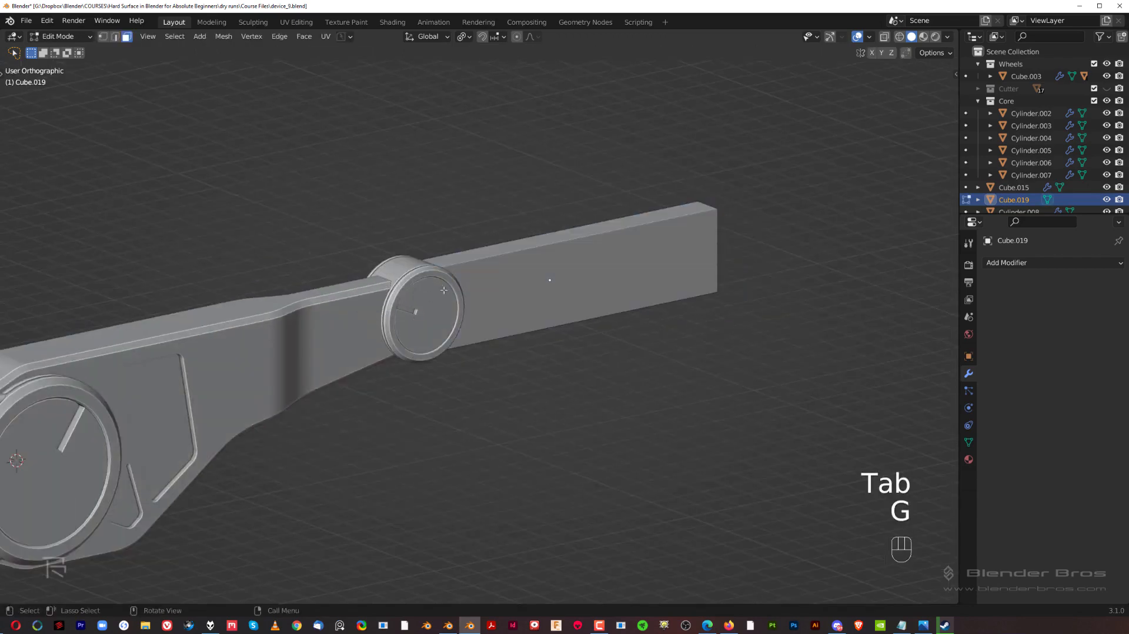
{"action": "key", "text": "y"}
{"action": "right_click", "coordinate": [464, 304]}
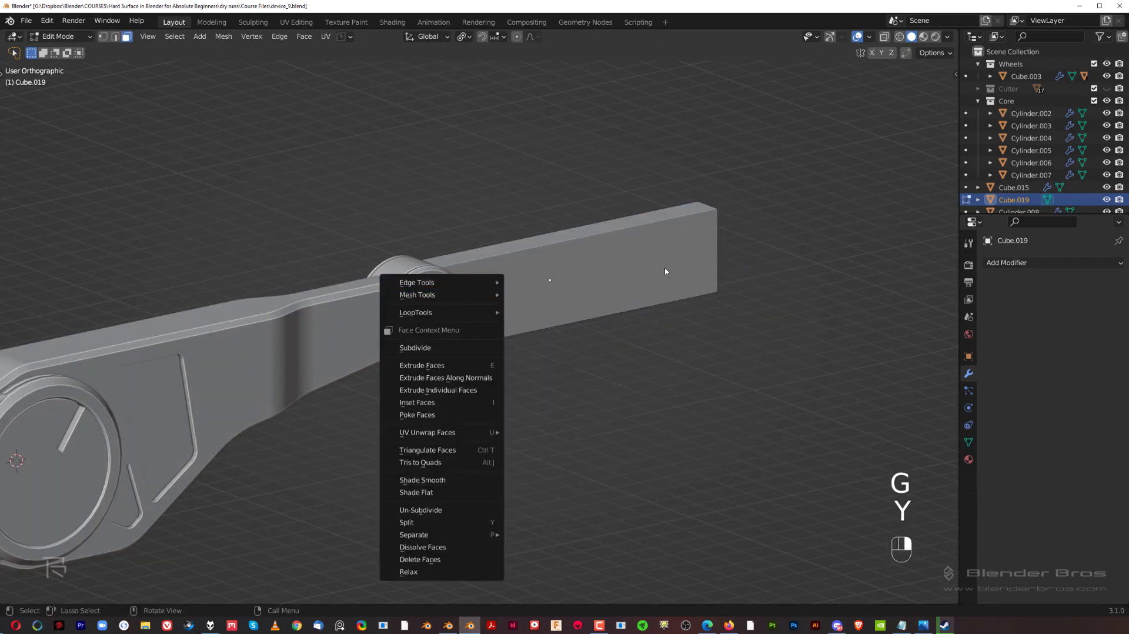
In Edit Mode with X-ray on, move the block's end face inside the small joint 0.94925 m along Y
{"action": "key", "text": "Tab"}
{"action": "left_click", "coordinate": [729, 385]}
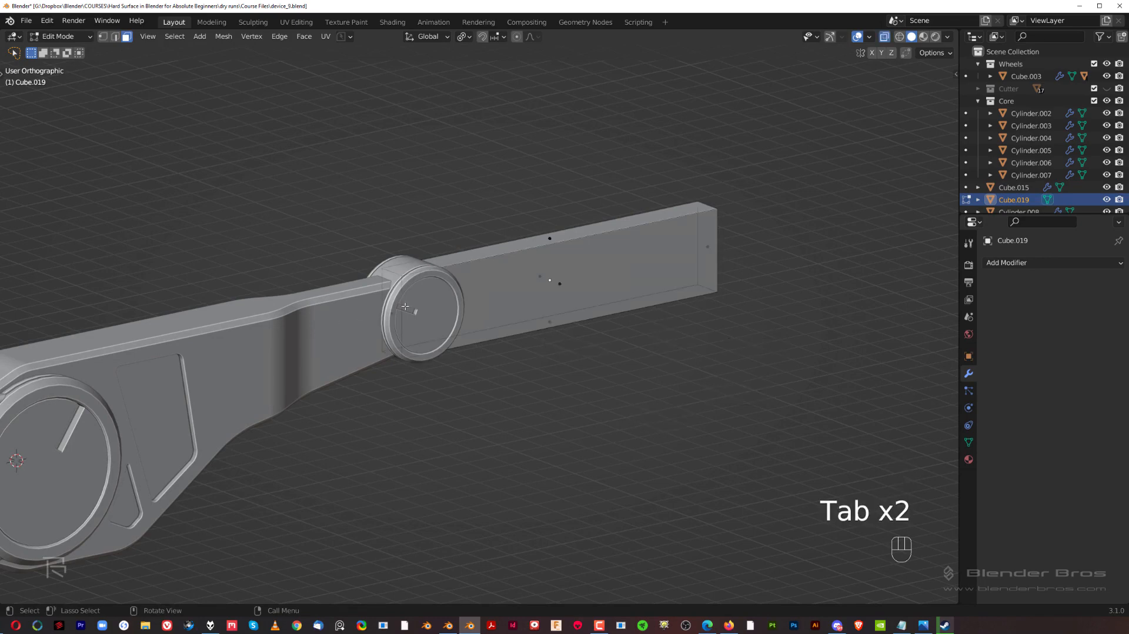
{"action": "key", "text": "g"}
{"action": "key", "text": "y"}
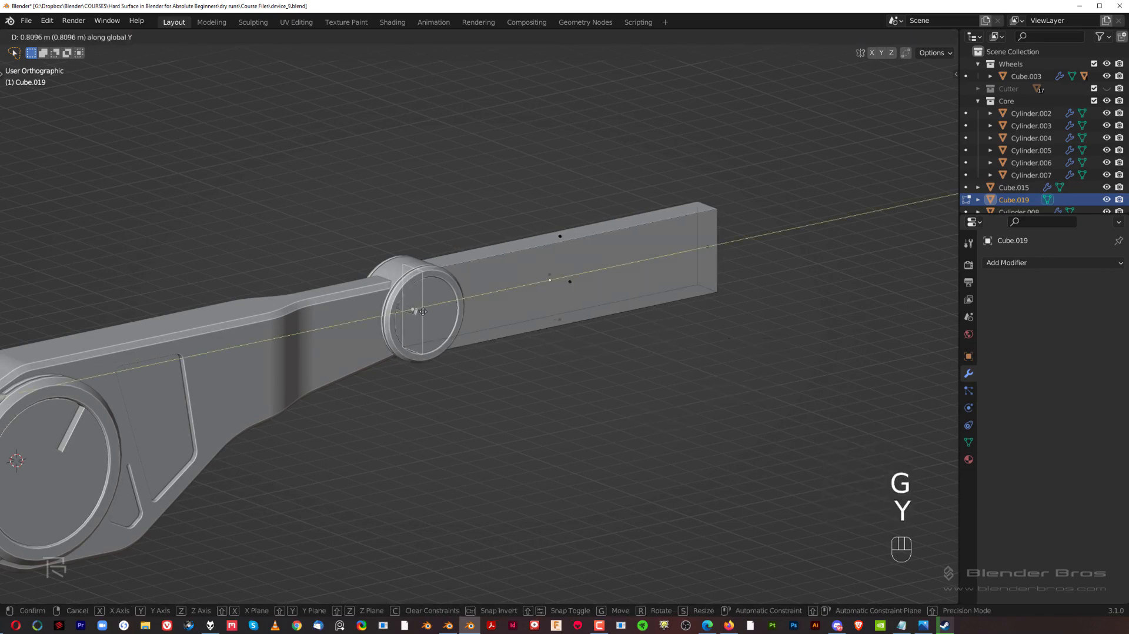
{"action": "left_click", "coordinate": [427, 311], "text": "shift"}
{"action": "key", "text": "grave"}
{"action": "scroll", "coordinate": [497, 351], "scroll_direction": "up", "scroll_amount": 2}
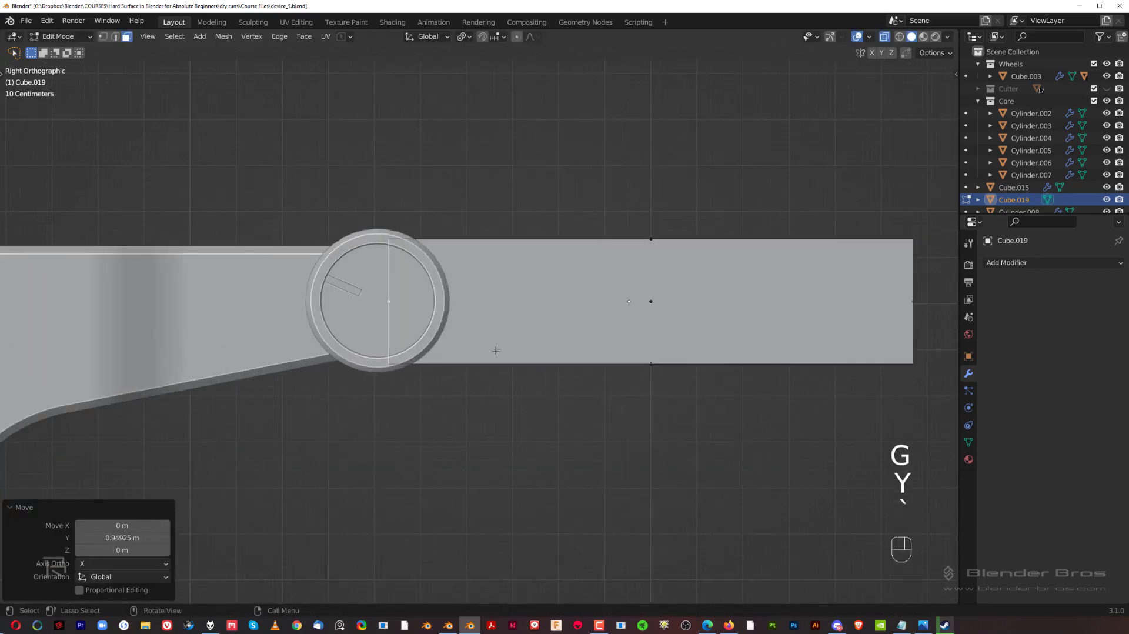
Undo the unwanted edits made since the block's end face was moved and return to Object Mode
{"action": "key", "text": "Tab"}
{"action": "key", "text": "ctrl+z"}
{"action": "key", "text": "ctrl+z"}
{"action": "key", "text": "ctrl+z"}
{"action": "key", "text": "ctrl+z"}
{"action": "key", "text": "ctrl+z"}
{"action": "key", "text": "ctrl+z"}
{"action": "key", "text": "ctrl+z"}
{"action": "key", "text": "ctrl+z"}
{"action": "key", "text": "ctrl+z"}
{"action": "key", "text": "ctrl+z"}
{"action": "key", "text": "ctrl+z"}
{"action": "scroll", "coordinate": [559, 312], "scroll_direction": "down", "scroll_amount": 4}
{"action": "key", "text": "Tab"}
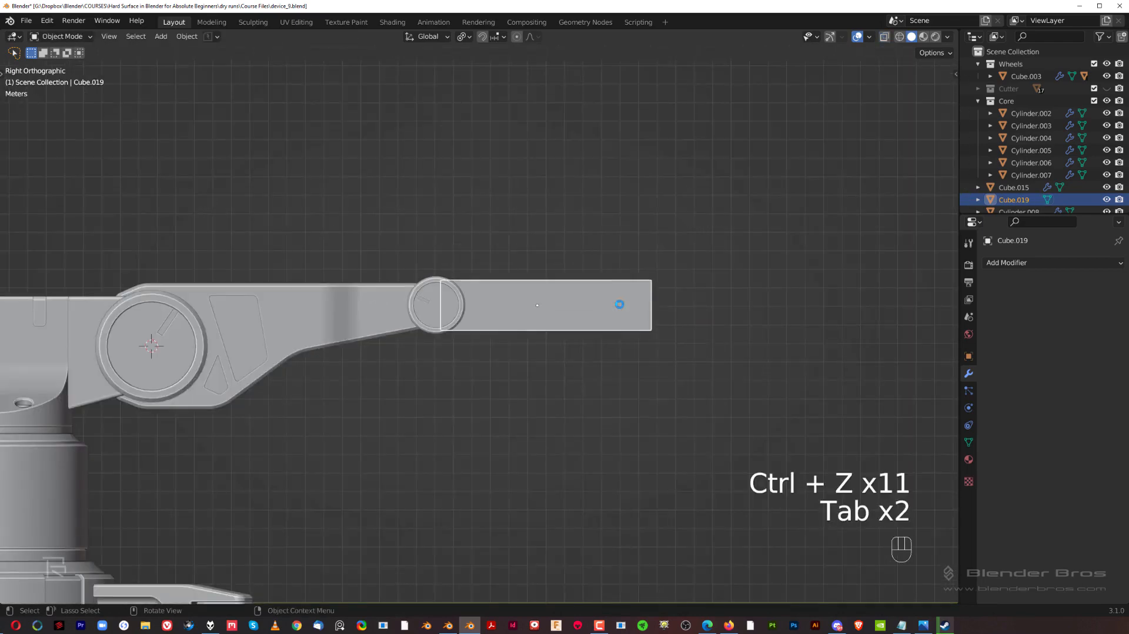
Shade the block smooth and enable Auto Smooth at 30°
{"action": "right_click", "coordinate": [619, 304]}
{"action": "left_click", "coordinate": [617, 304]}
{"action": "left_click", "coordinate": [968, 442]}
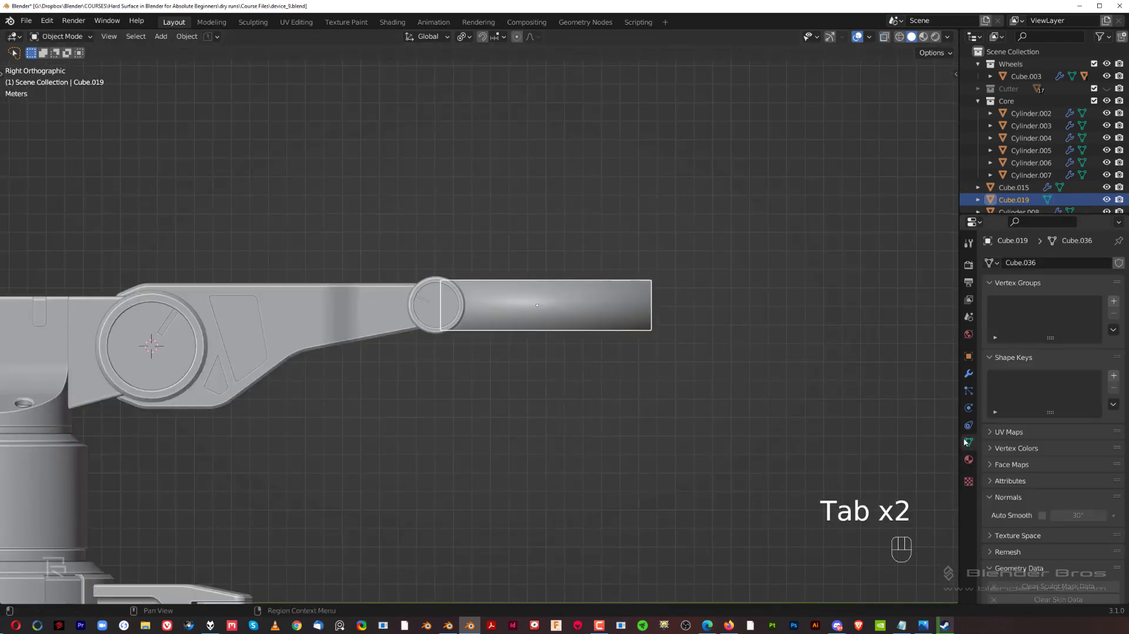
{"action": "left_click", "coordinate": [1041, 516]}
{"action": "scroll", "coordinate": [599, 308], "scroll_direction": "up", "scroll_amount": 2}
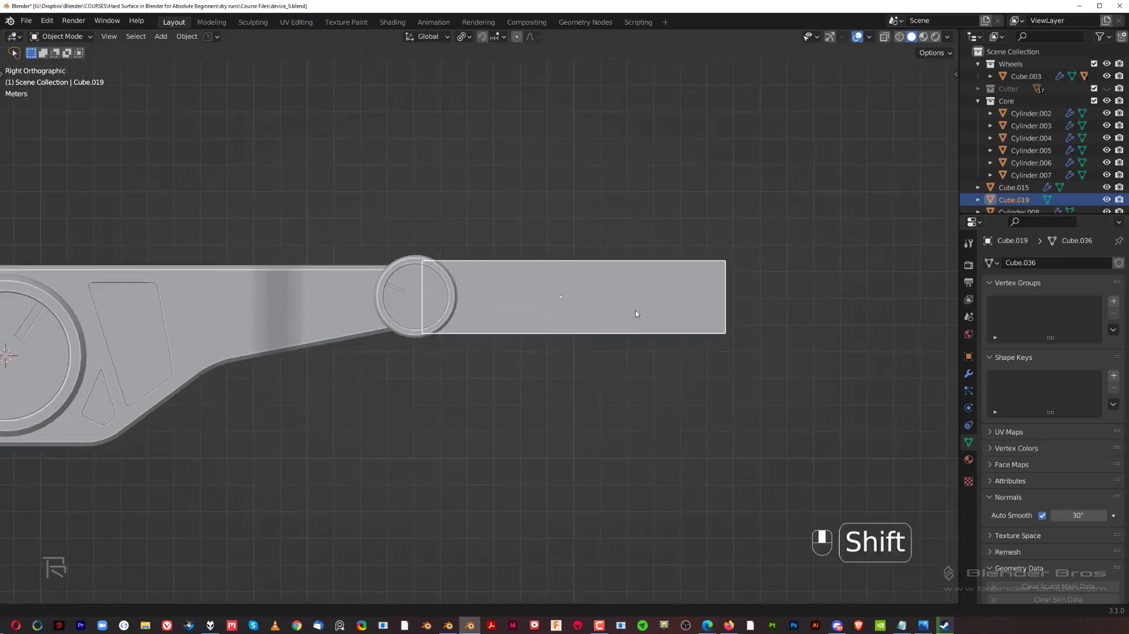
Duplicate the block 1.7537 m in Y and -2.3494 m in Z, and scale the copy by 1.736 in X
{"action": "middle_click_drag", "start_coordinate": [635, 309], "coordinate": [570, 290], "text": "shift"}
{"action": "key", "text": "shift+d"}
{"action": "left_click", "coordinate": [621, 345]}
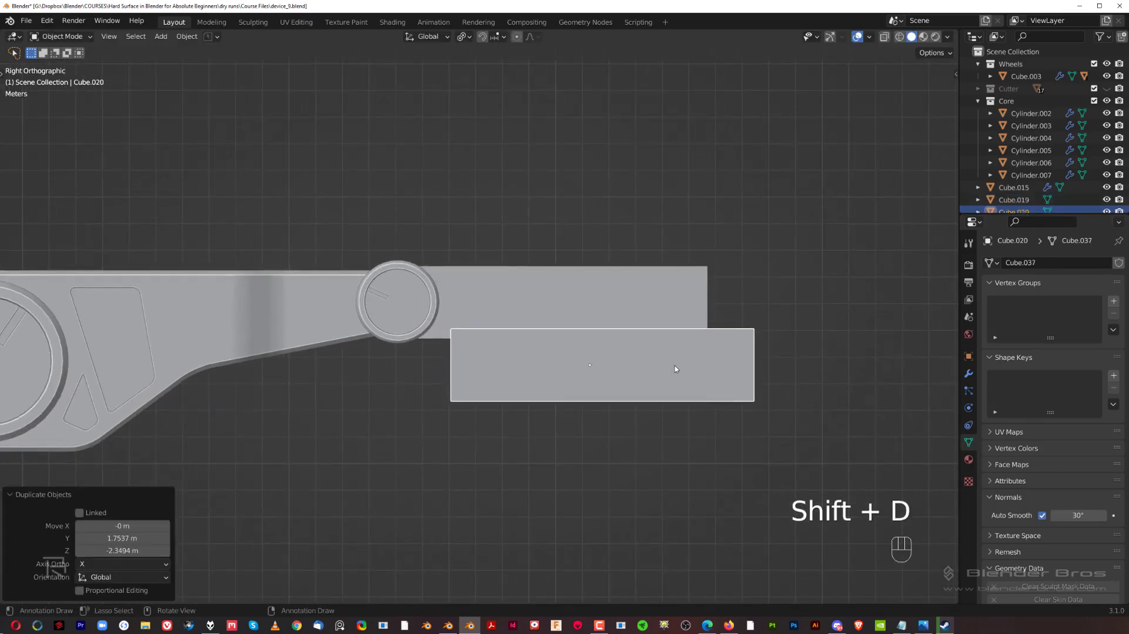
{"action": "middle_click_drag", "start_coordinate": [673, 373], "coordinate": [767, 436]}
{"action": "key", "text": "s"}
{"action": "key", "text": "x"}
{"action": "left_click", "coordinate": [882, 497]}
{"action": "key", "text": "grave"}
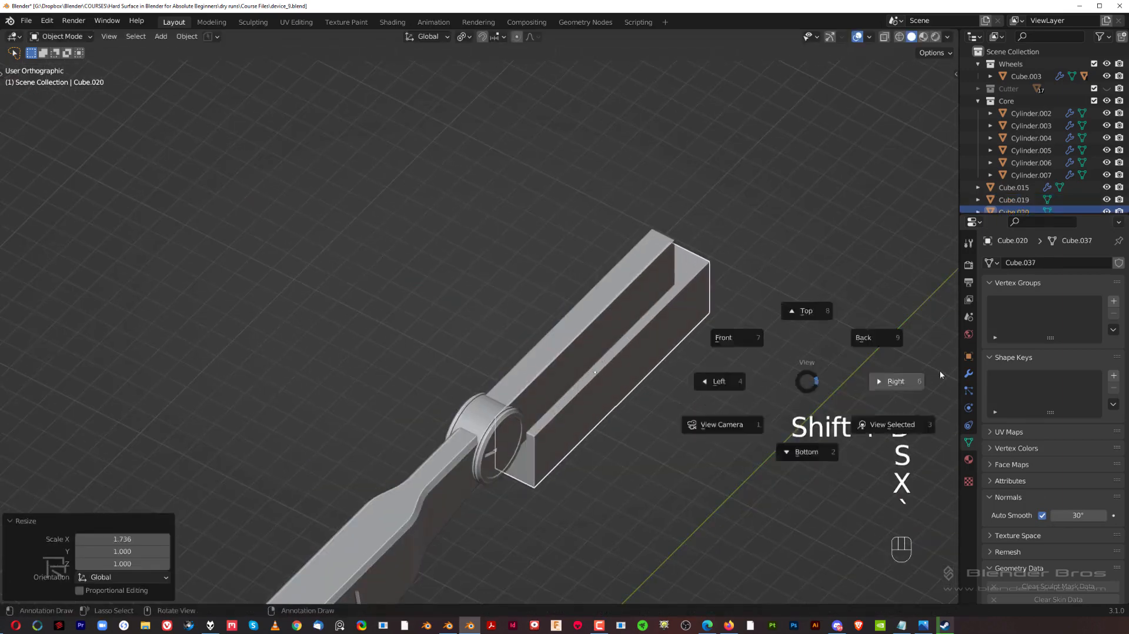
{"action": "left_click", "coordinate": [894, 473]}
Rotate the wider copy -6.82°, move it 3.6674 m in Y and 0.068936 m in Z, and subtract it from the block's underside
{"action": "key", "text": "r"}
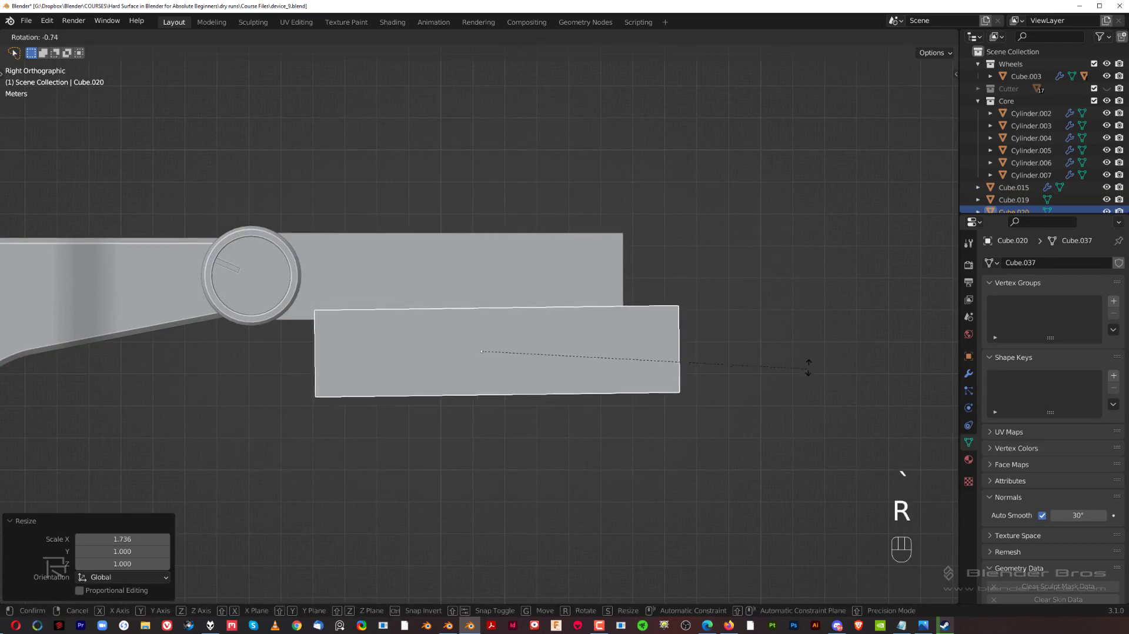
{"action": "left_click", "coordinate": [811, 335]}
{"action": "key", "text": "g"}
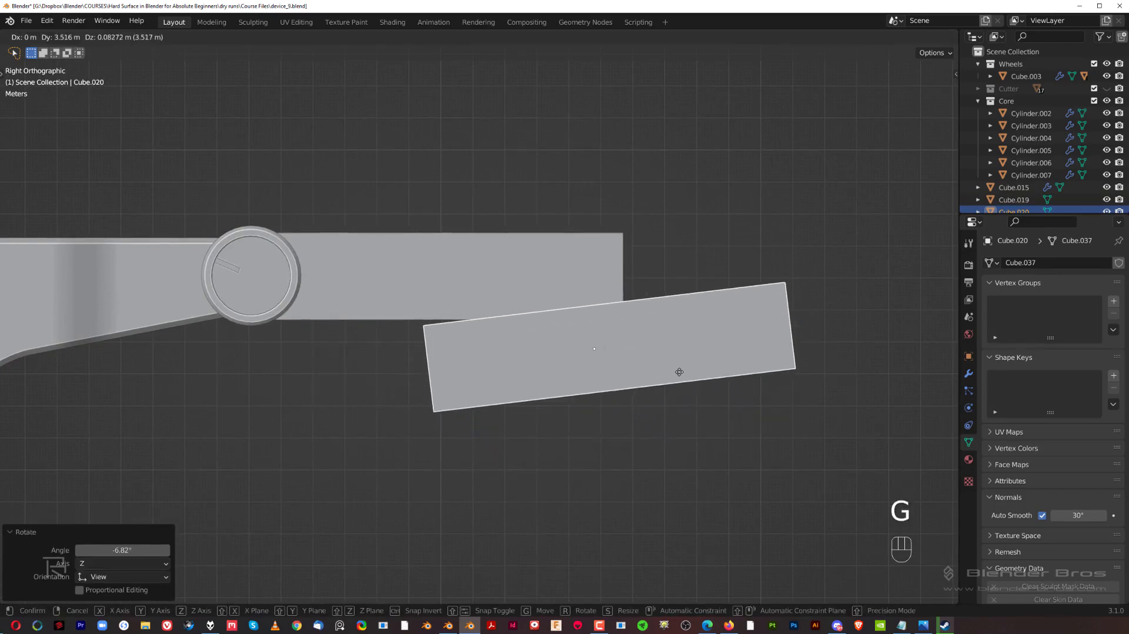
{"action": "left_click", "coordinate": [687, 376]}
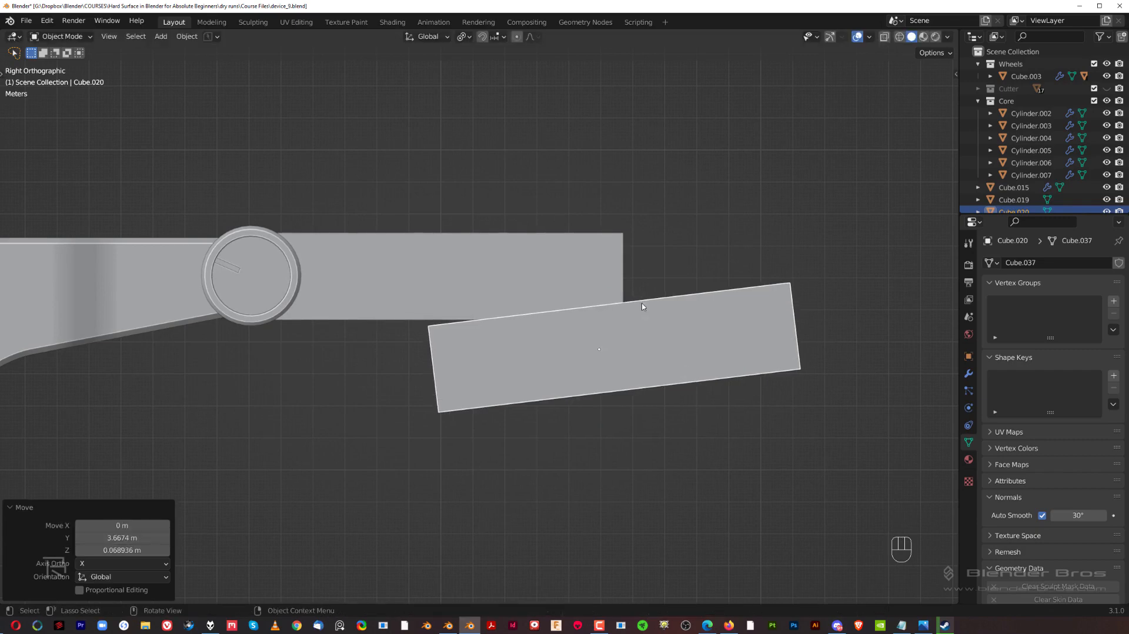
{"action": "left_click", "coordinate": [600, 253], "text": "shift"}
{"action": "key", "text": "ctrl+KP_Subtract"}
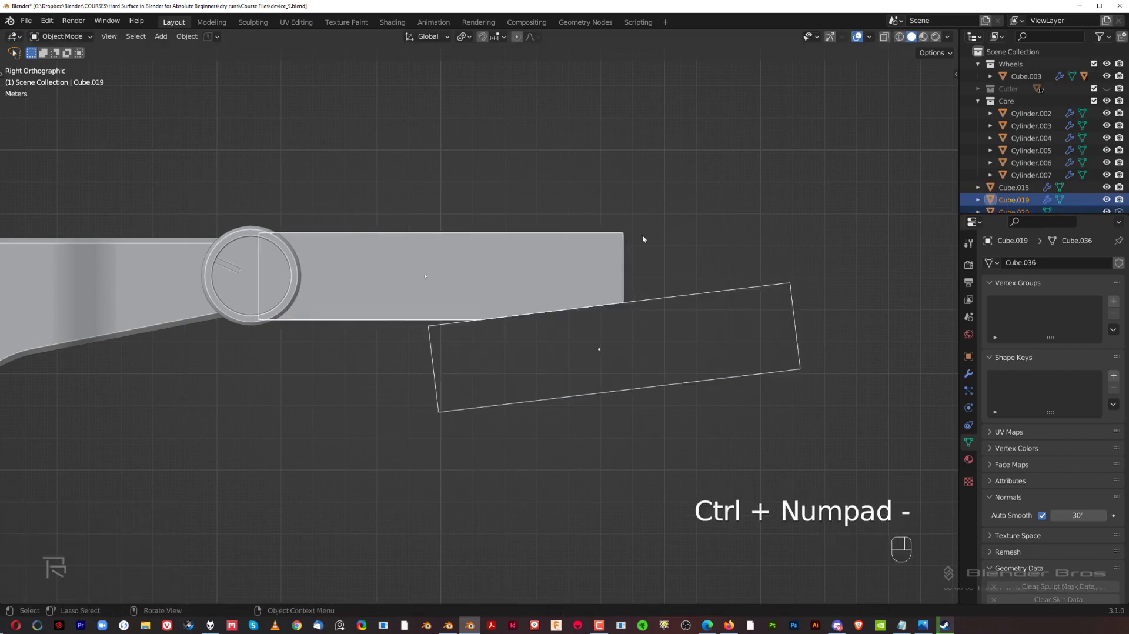
Duplicate the Boolean cutter beneath the block, place the copy under the joint end, and rotate it 19.7°
{"action": "left_click", "coordinate": [748, 371]}
{"action": "key", "text": "shift+d"}
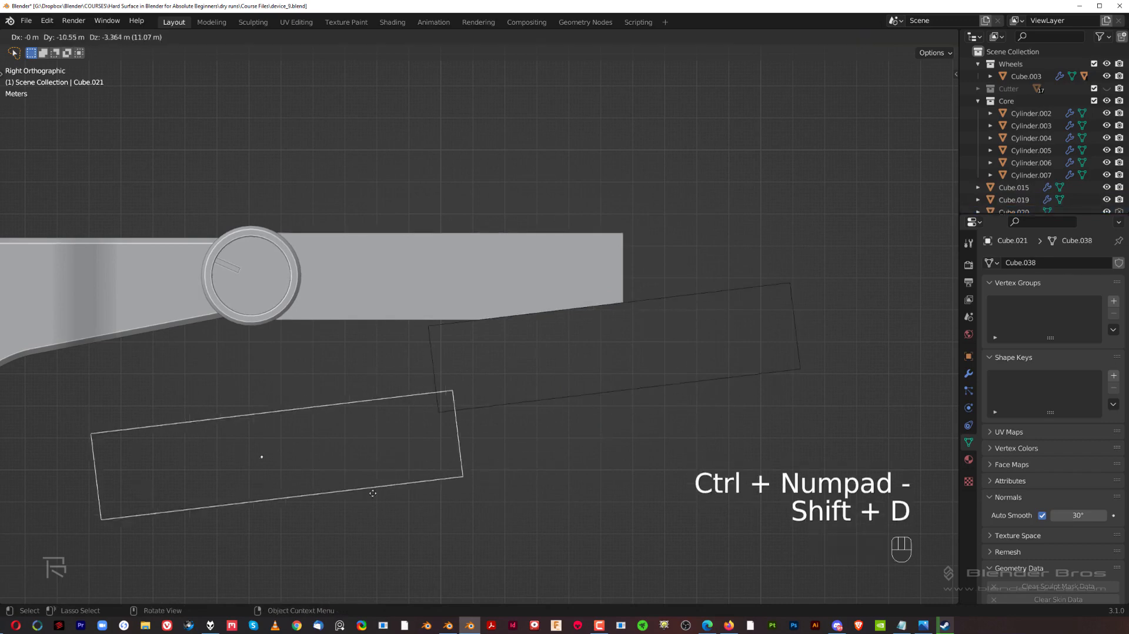
{"action": "left_click", "coordinate": [398, 372]}
{"action": "key", "text": "r"}
{"action": "left_click", "coordinate": [441, 328]}
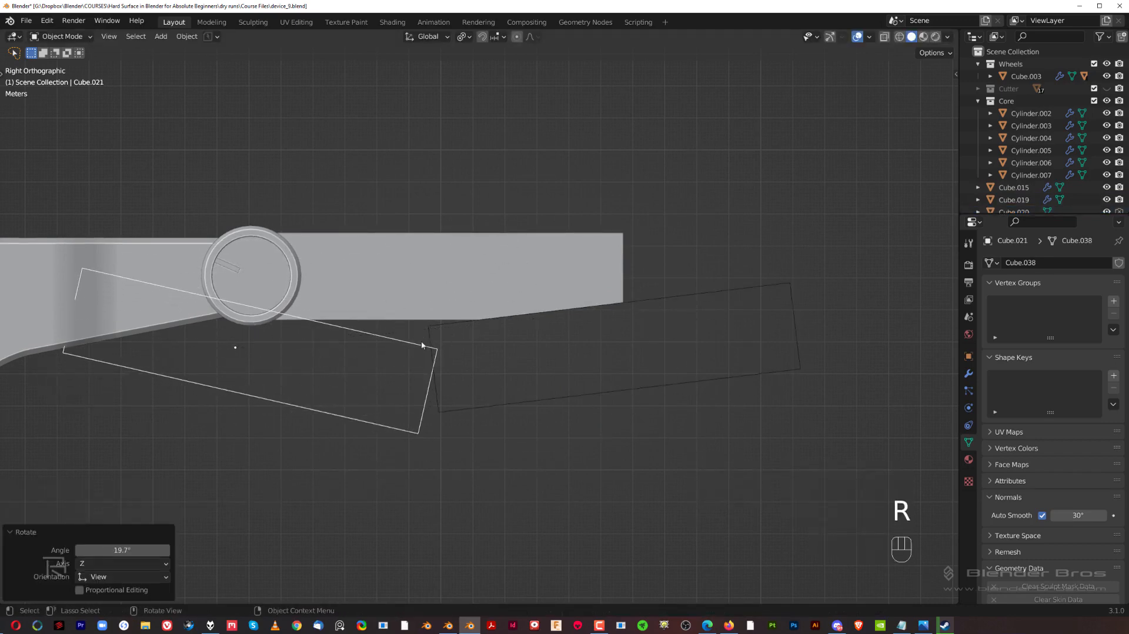
Move the rotated copy against the block's underside near the joint and subtract it from the block
{"action": "key", "text": "g"}
{"action": "left_click", "coordinate": [440, 348]}
{"action": "left_click", "coordinate": [414, 296], "text": "shift"}
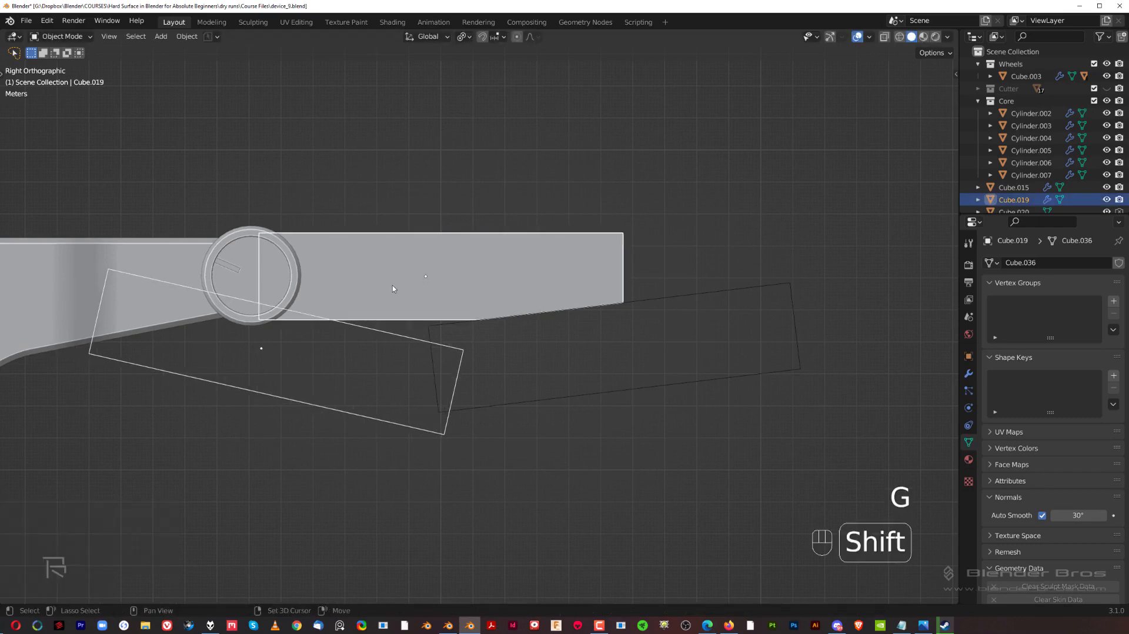
{"action": "key", "text": "ctrl+KP_Subtract"}
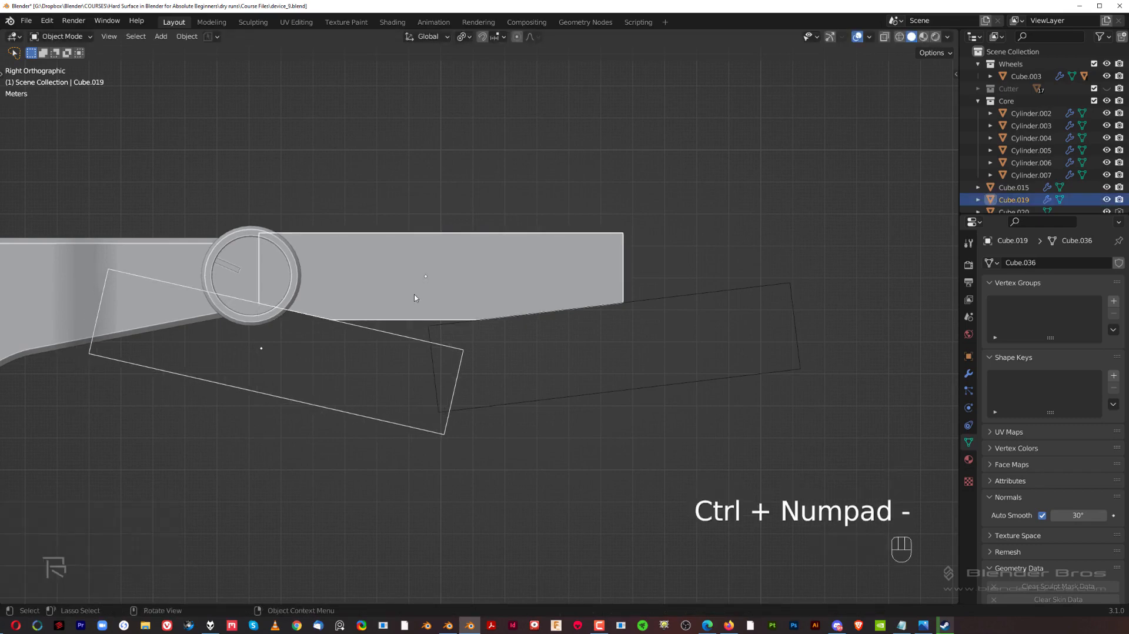
{"action": "left_click", "coordinate": [594, 163]}
{"action": "scroll", "coordinate": [532, 238], "scroll_direction": "down", "scroll_amount": 1}
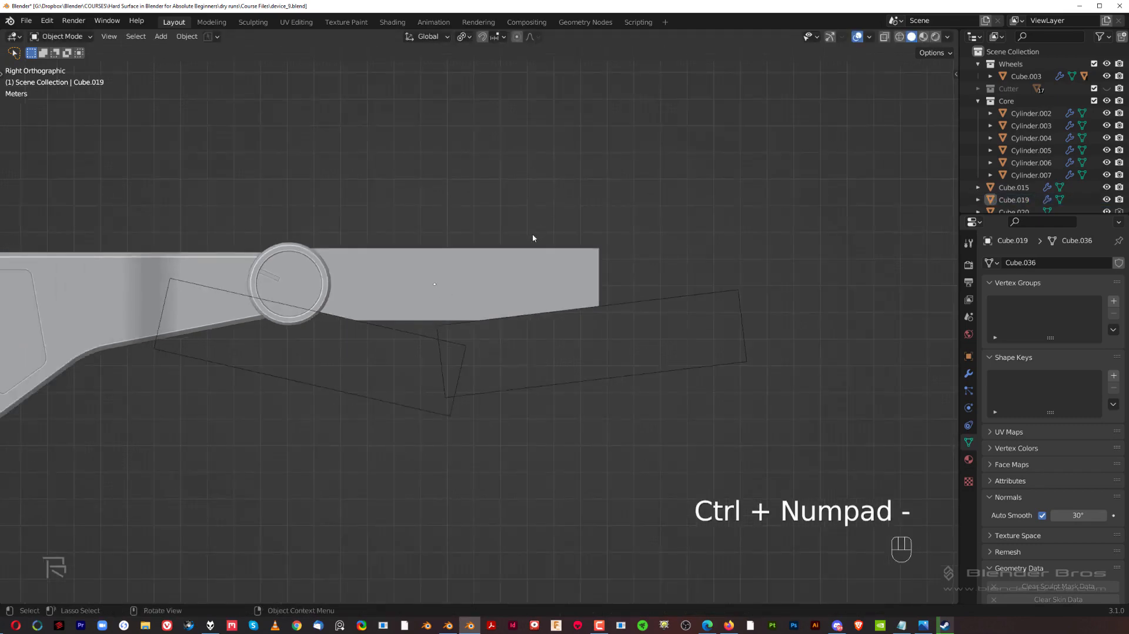
Move the cutter under the block's free end -0.009927 m in Y and 0.26637 m in Z, and rotate it -0.741°
{"action": "left_click", "coordinate": [679, 303]}
{"action": "key", "text": "g"}
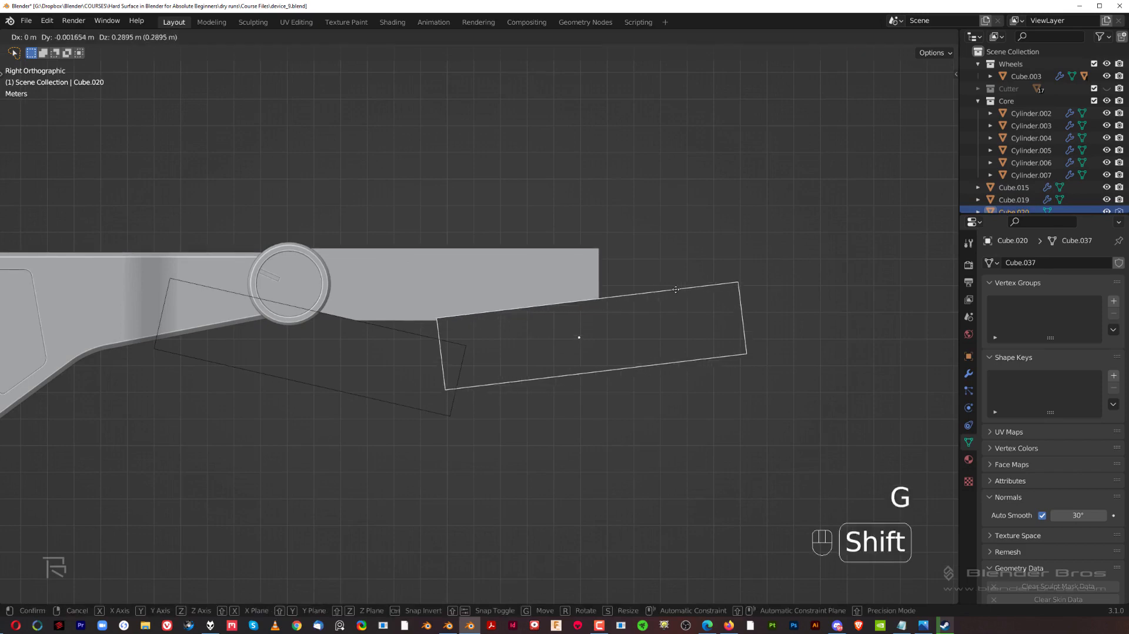
{"action": "left_click", "coordinate": [680, 297]}
{"action": "key", "text": "r"}
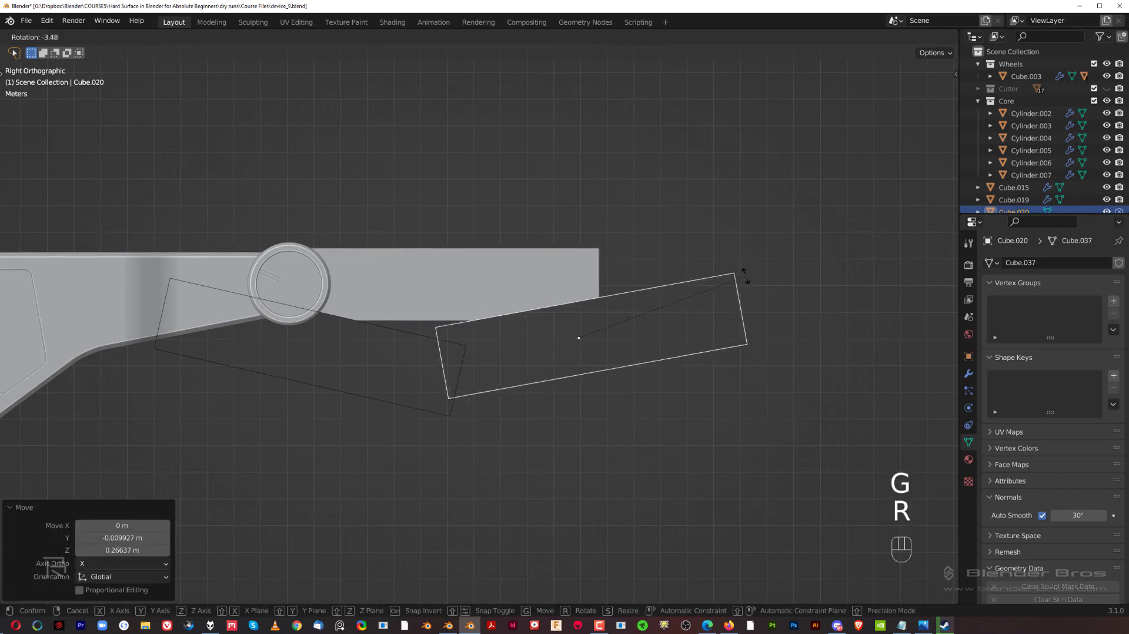
{"action": "left_click", "coordinate": [743, 276]}
Steepen the free-end taper by moving its cutter -0.13236 m in Y and 0.21508 m in Z and rotating it further
{"action": "key", "text": "r"}
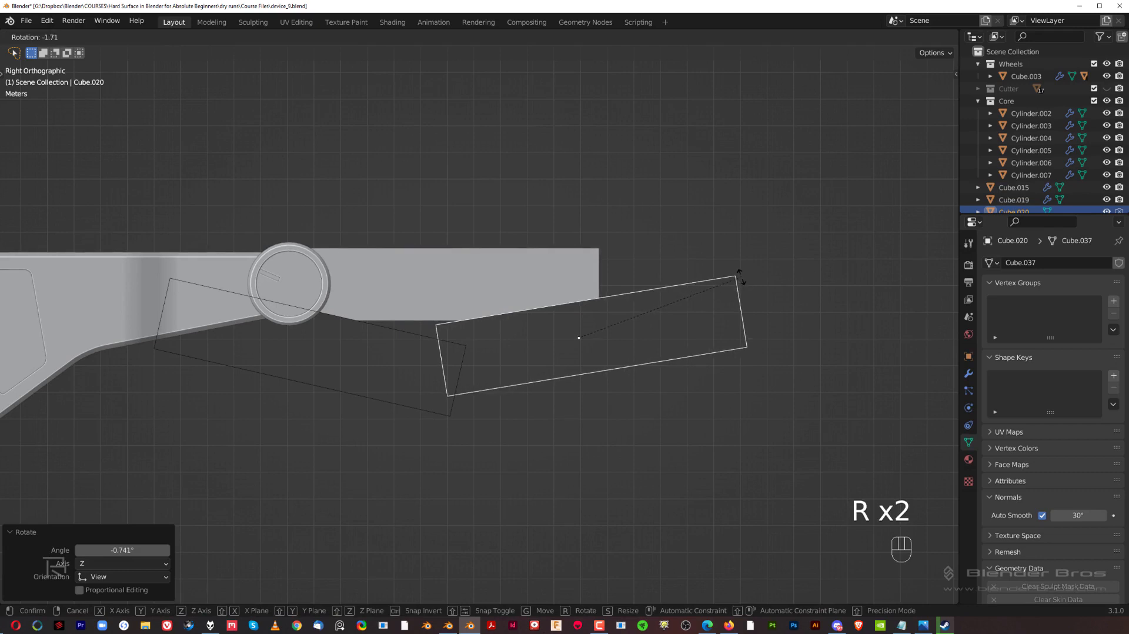
{"action": "key", "text": "g"}
{"action": "left_click", "coordinate": [741, 276]}
{"action": "key", "text": "r"}
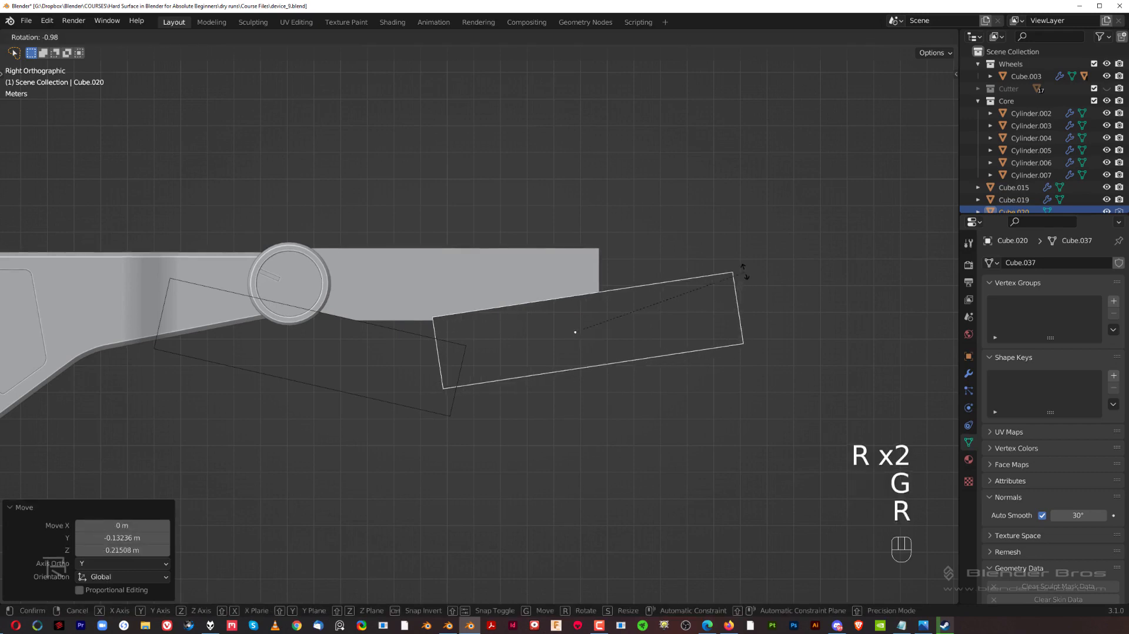
{"action": "left_click", "coordinate": [747, 263]}
{"action": "left_click", "coordinate": [735, 207]}
Add a 2 m cube and move it 18.971 m in Y and 2.3713 m in Z onto the new arm segment
{"action": "scroll", "coordinate": [613, 285], "scroll_direction": "down", "scroll_amount": 3}
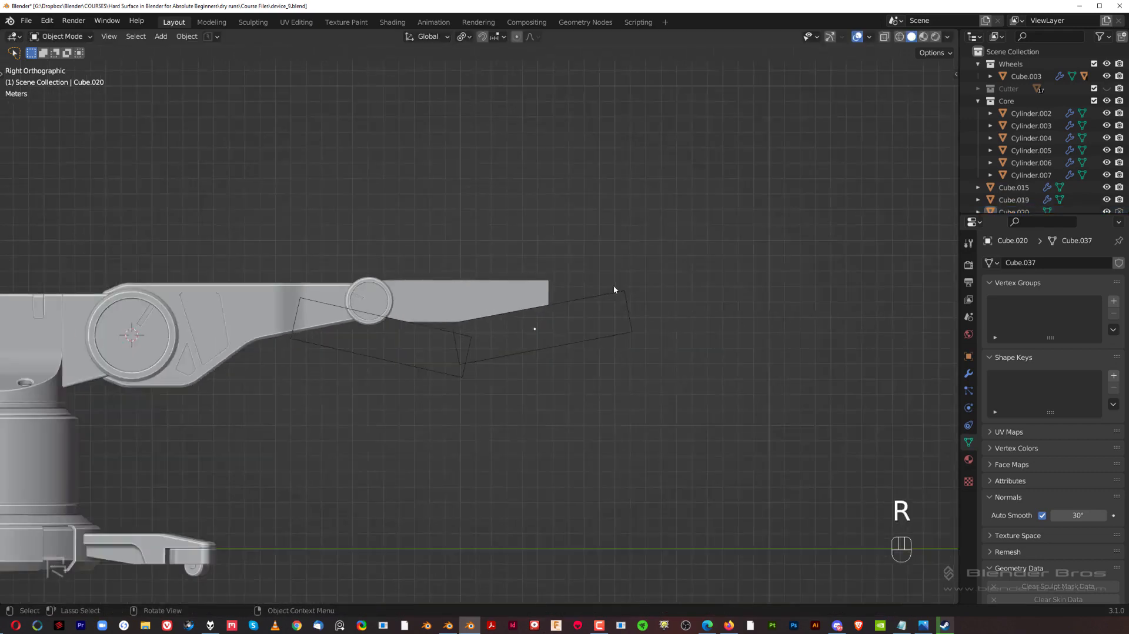
{"action": "middle_click_drag", "start_coordinate": [629, 264], "coordinate": [679, 269], "text": "shift"}
{"action": "middle_click_drag", "start_coordinate": [441, 315], "coordinate": [483, 298], "text": "shift"}
{"action": "scroll", "coordinate": [478, 317], "scroll_direction": "up", "scroll_amount": 3}
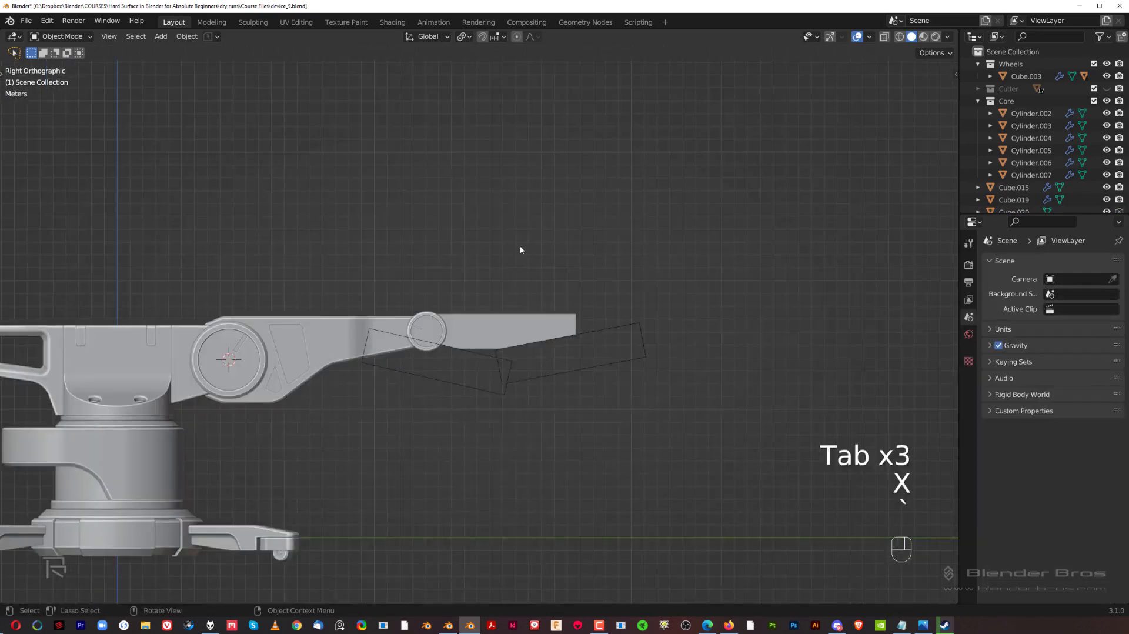
{"action": "key", "text": "shift+a"}
{"action": "mouse_move", "coordinate": [523, 283]}
{"action": "left_click", "coordinate": [572, 306]}
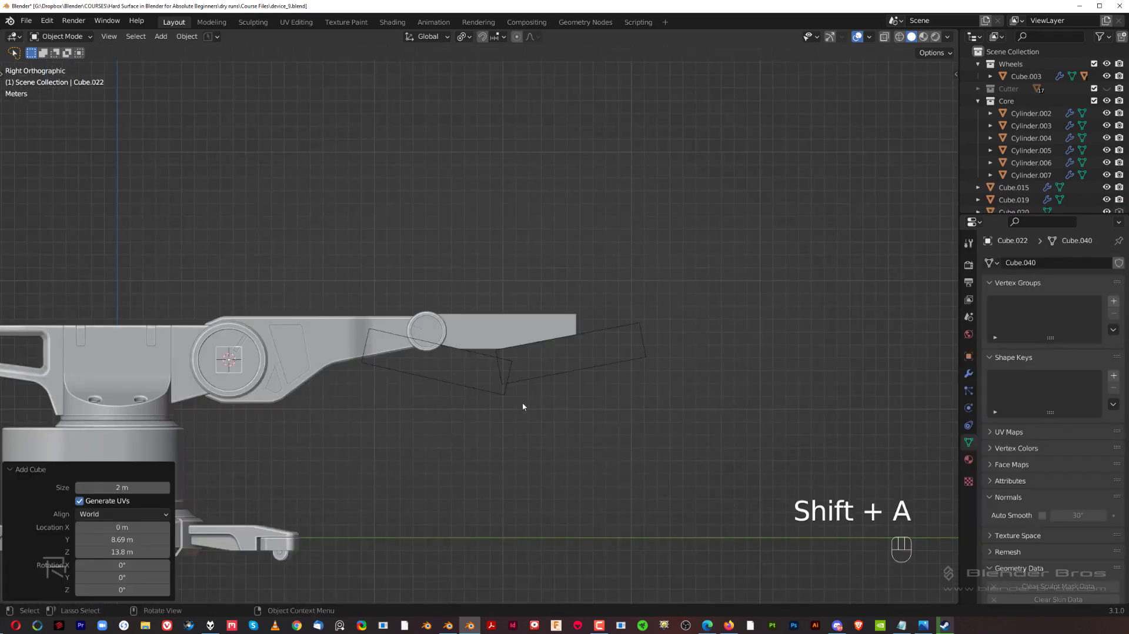
{"action": "scroll", "coordinate": [522, 401], "scroll_direction": "down", "scroll_amount": 2}
{"action": "key", "text": "g"}
{"action": "left_click", "coordinate": [625, 383]}
{"action": "scroll", "coordinate": [647, 379], "scroll_direction": "up", "scroll_amount": 9}
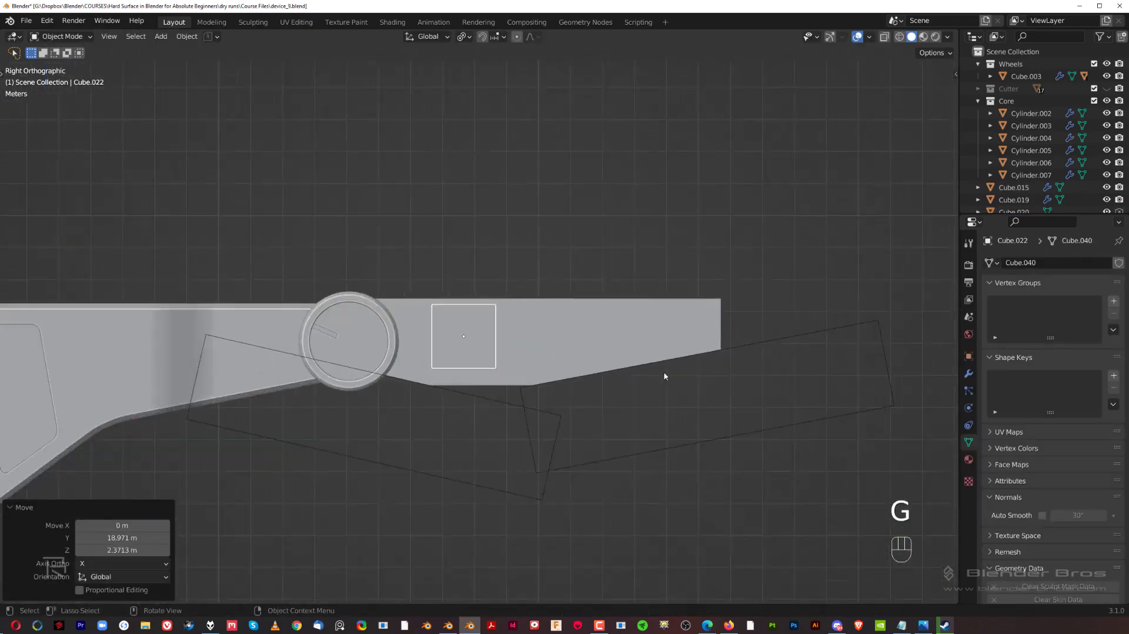
Scale the new cube by 0.524 in Z and by 1.262 in X so it passes through the arm segment
{"action": "key", "text": "s"}
{"action": "key", "text": "z"}
{"action": "left_click", "coordinate": [579, 356]}
{"action": "middle_click_drag", "start_coordinate": [579, 355], "coordinate": [668, 390]}
{"action": "key", "text": "s"}
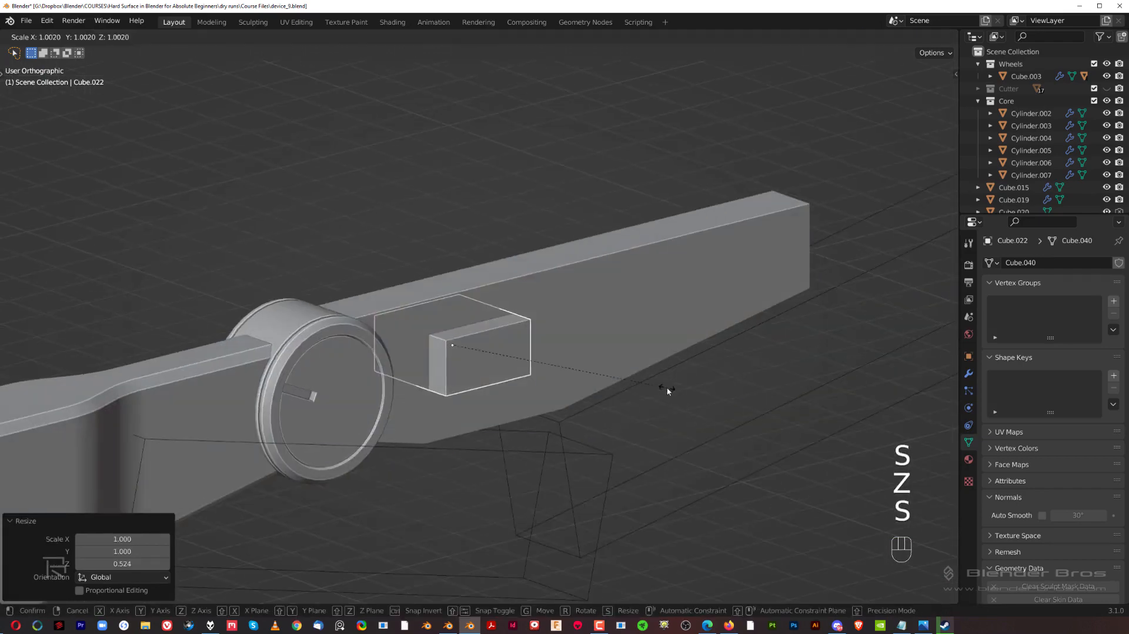
{"action": "key", "text": "x"}
{"action": "left_click", "coordinate": [849, 384]}
Scale the cube by 1.362 in Z and 1.881 in Y, and reposition it near the segment's upper edge beside the joint
{"action": "key", "text": "s"}
{"action": "key", "text": "z"}
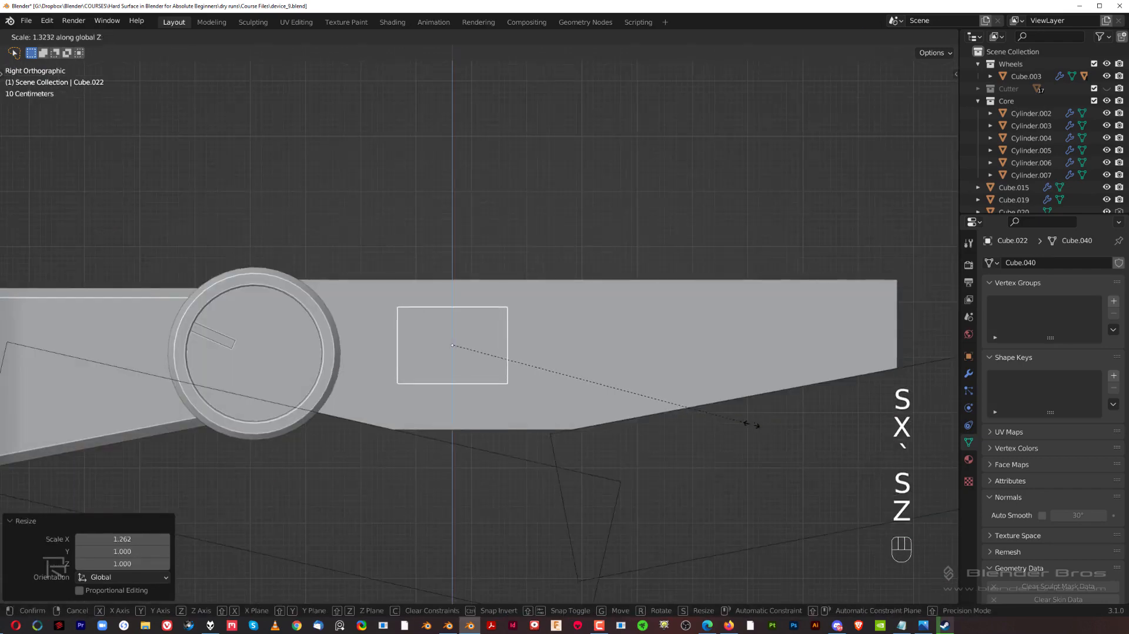
{"action": "left_click", "coordinate": [753, 427]}
{"action": "scroll", "coordinate": [724, 423], "scroll_direction": "down", "scroll_amount": 1}
{"action": "key", "text": "s"}
{"action": "key", "text": "y"}
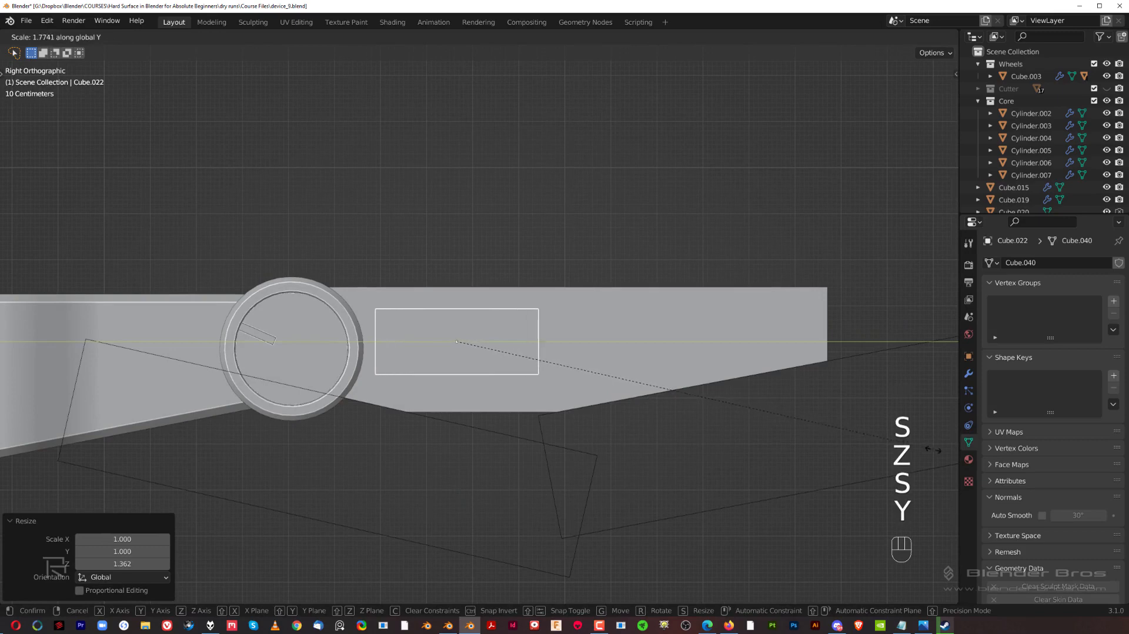
{"action": "left_click", "coordinate": [936, 449]}
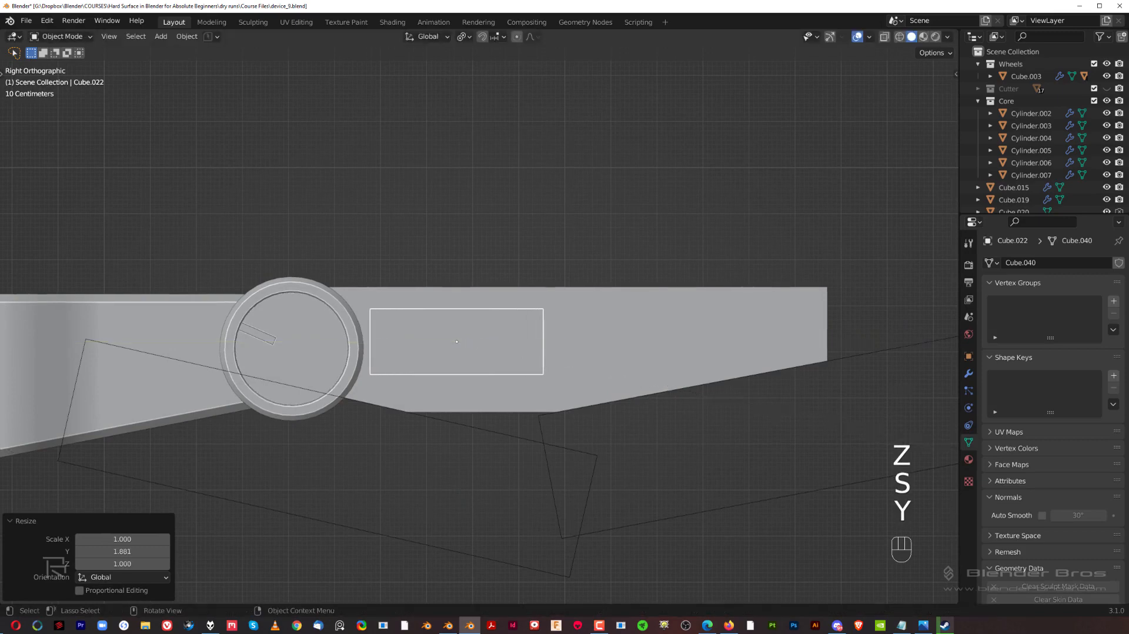
{"action": "key", "text": "g"}
{"action": "left_click", "coordinate": [447, 325]}
Scale the cube's bottom face by 0.714 in Y and shift that face along Y toward the joint
{"action": "middle_click_drag", "start_coordinate": [446, 325], "coordinate": [476, 347]}
{"action": "key", "text": "Tab"}
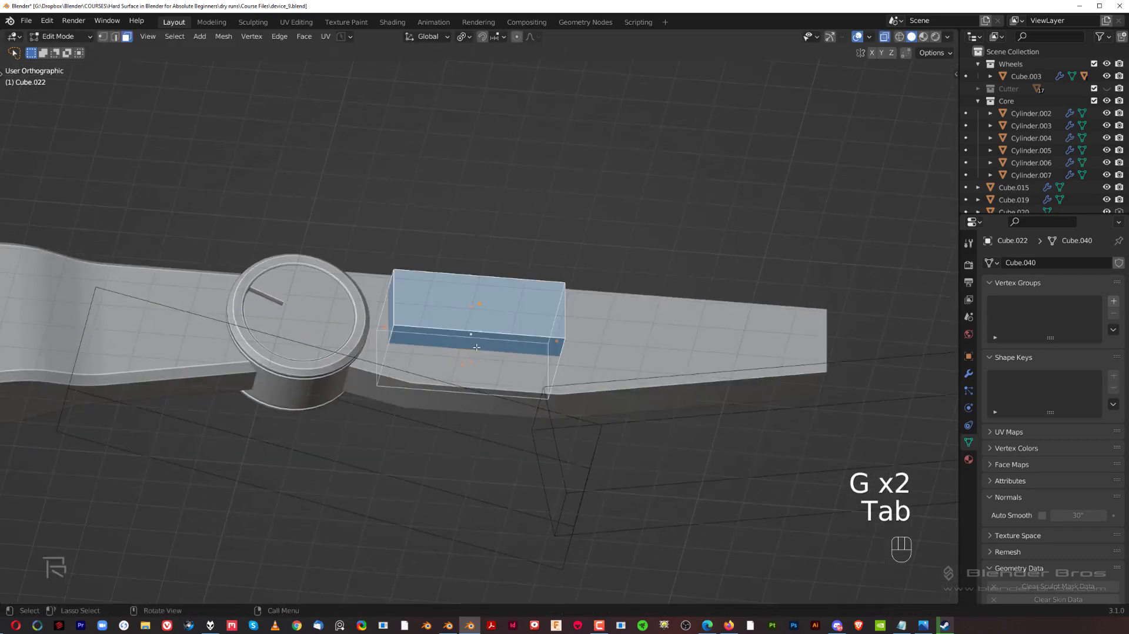
{"action": "key", "text": "Tab"}
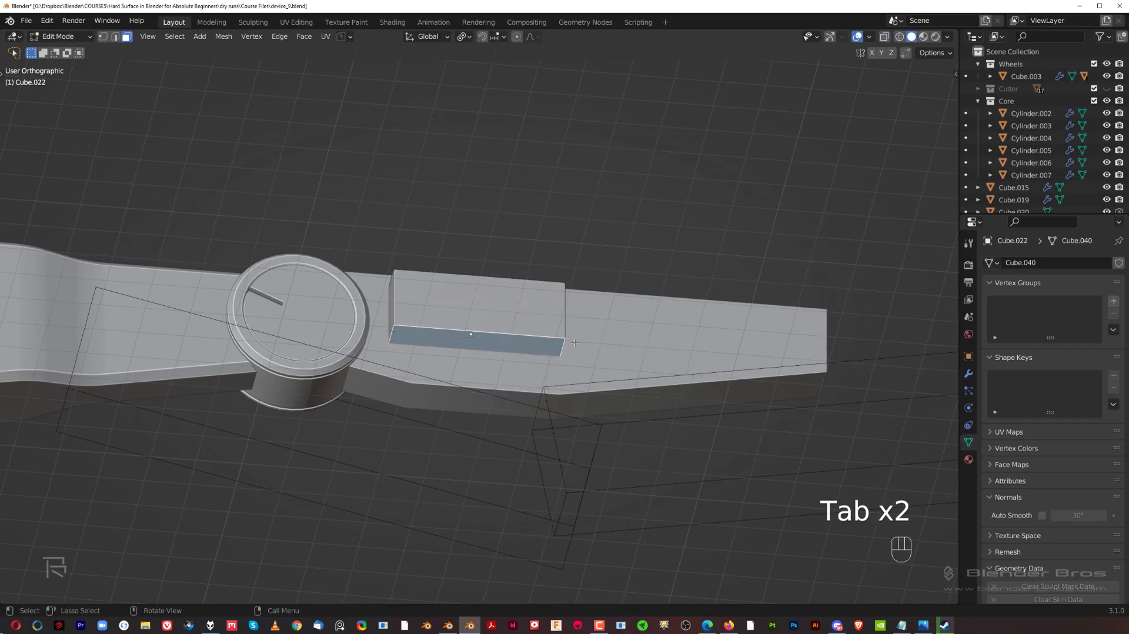
{"action": "key", "text": "grave"}
{"action": "left_click", "coordinate": [639, 330]}
{"action": "key", "text": "s"}
{"action": "key", "text": "y"}
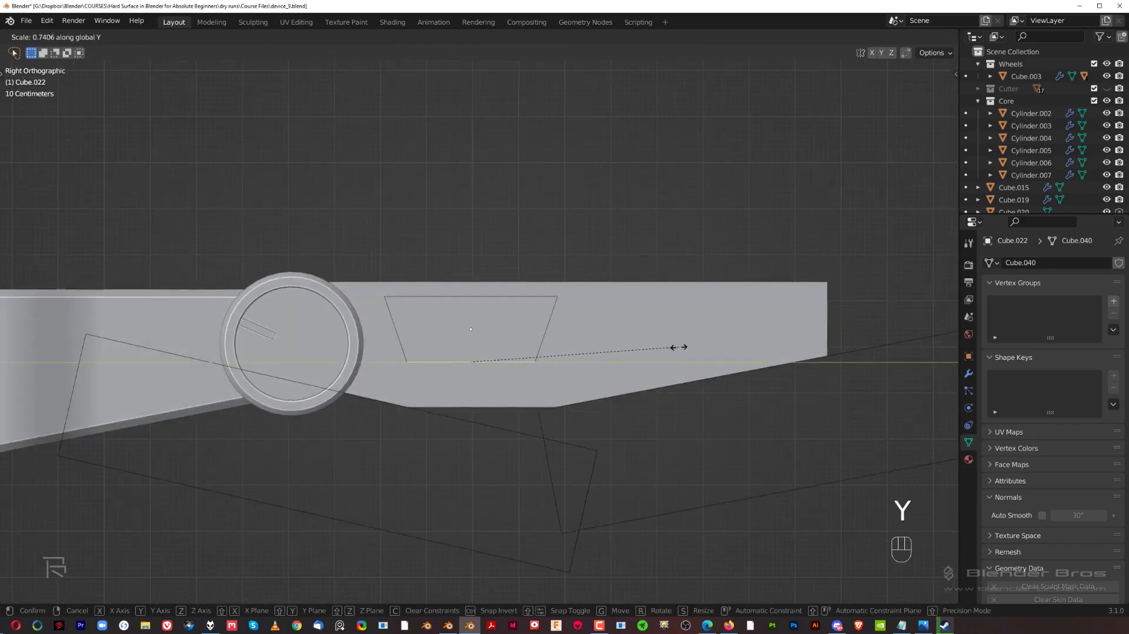
{"action": "left_click", "coordinate": [671, 352]}
{"action": "key", "text": "g"}
{"action": "key", "text": "y"}
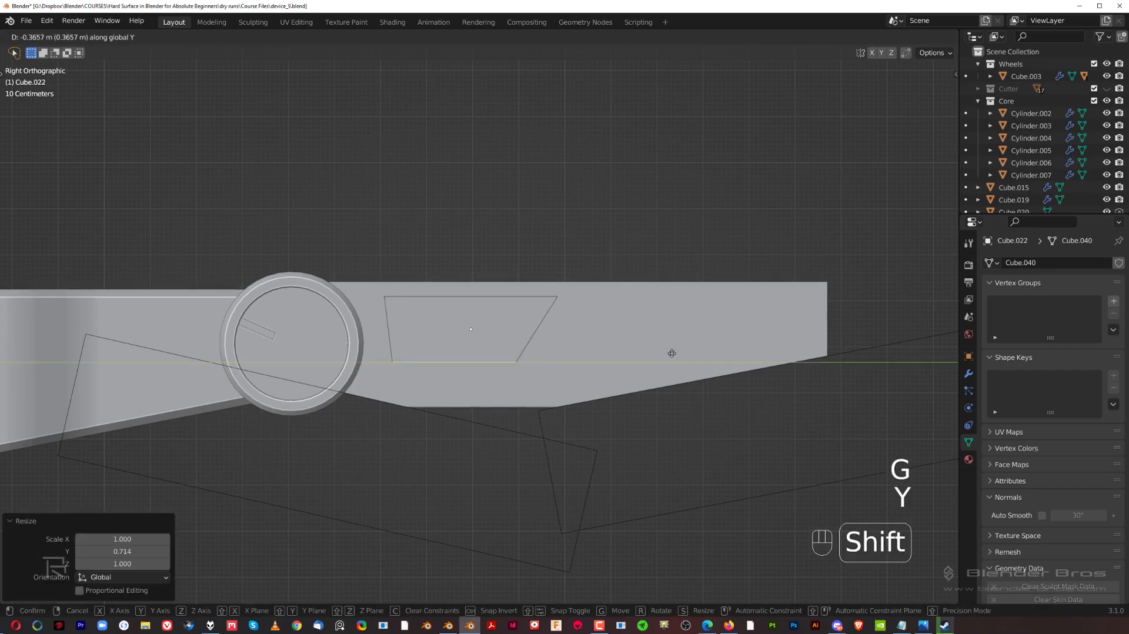
{"action": "left_click", "coordinate": [750, 354]}
Move the cube's upper edge farthest from the joint 0.38719 m in Y and return to Object Mode
{"action": "middle_click_drag", "start_coordinate": [750, 354], "coordinate": [778, 360]}
{"action": "scroll", "coordinate": [647, 318], "scroll_direction": "down", "scroll_amount": 1}
{"action": "key", "text": "Tab"}
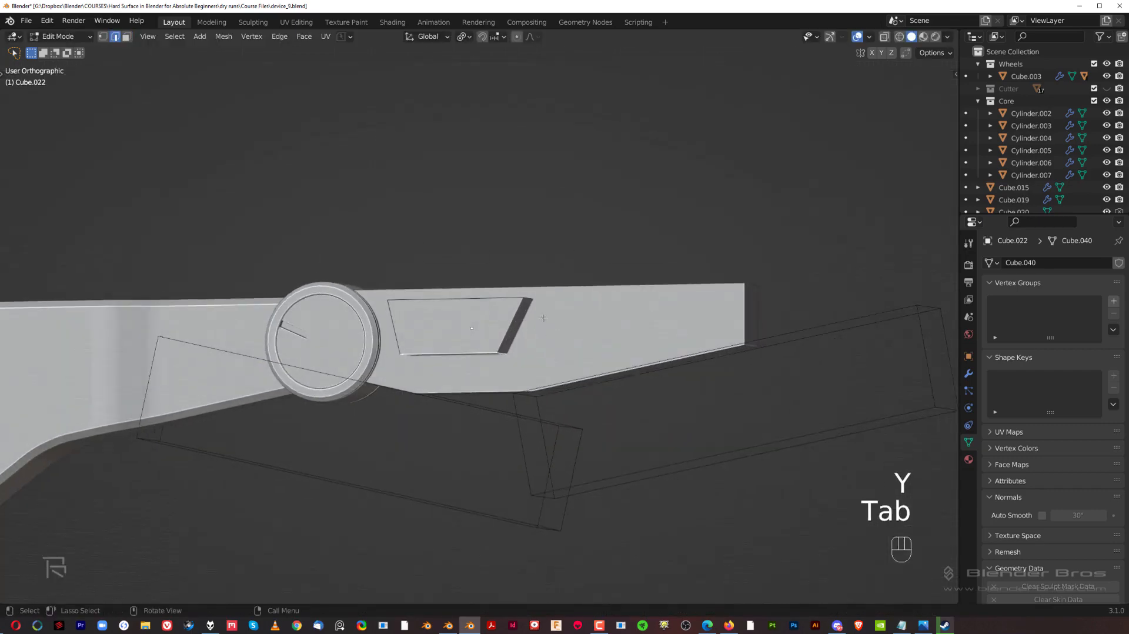
{"action": "key", "text": "grave"}
{"action": "left_click", "coordinate": [606, 308]}
{"action": "key", "text": "g"}
{"action": "key", "text": "y"}
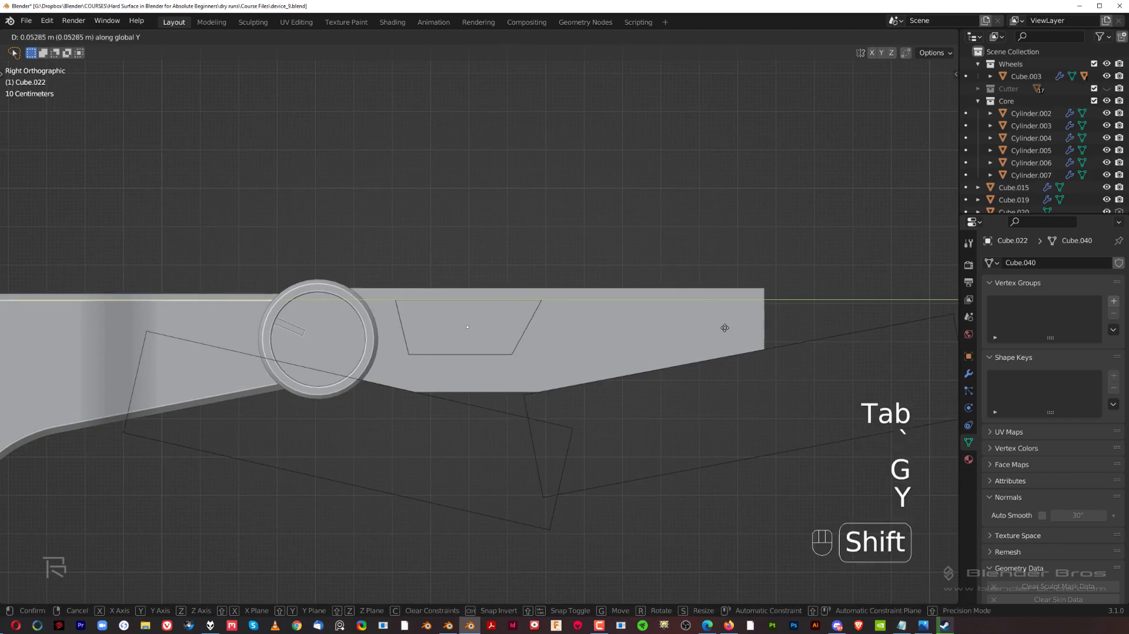
{"action": "left_click", "coordinate": [826, 340]}
{"action": "key", "text": "Tab"}
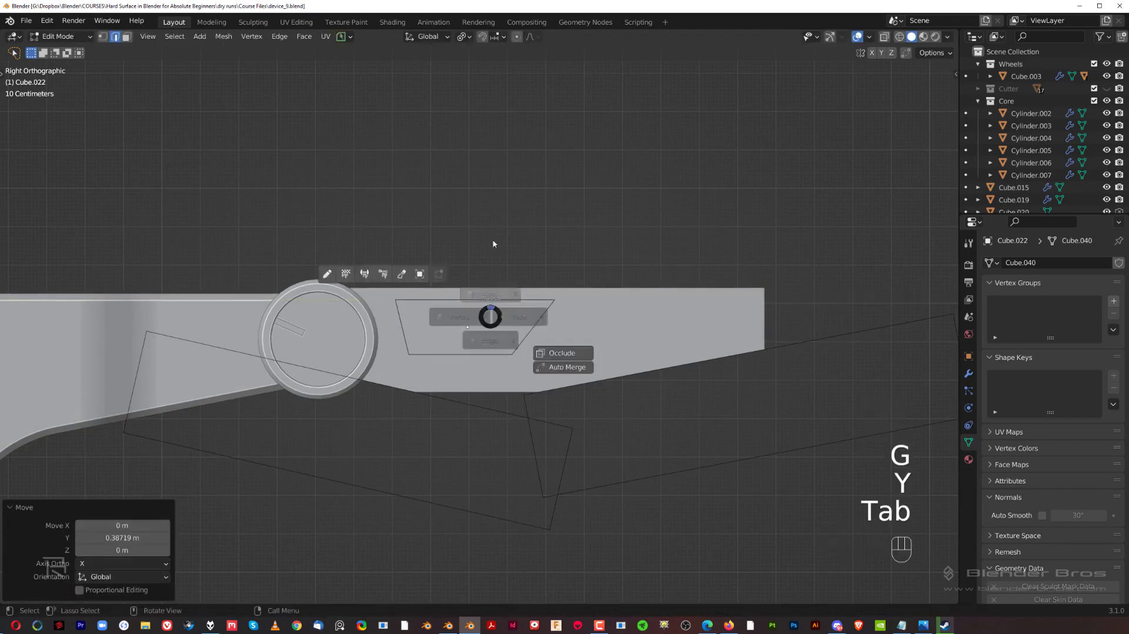
Apply the cube's scale and bevel its four widthwise corner edges by about 0.25 m with 6 segments
{"action": "middle_click_drag", "start_coordinate": [492, 312], "coordinate": [528, 303]}
{"action": "key", "text": "ctrl+a"}
{"action": "left_click", "coordinate": [530, 298]}
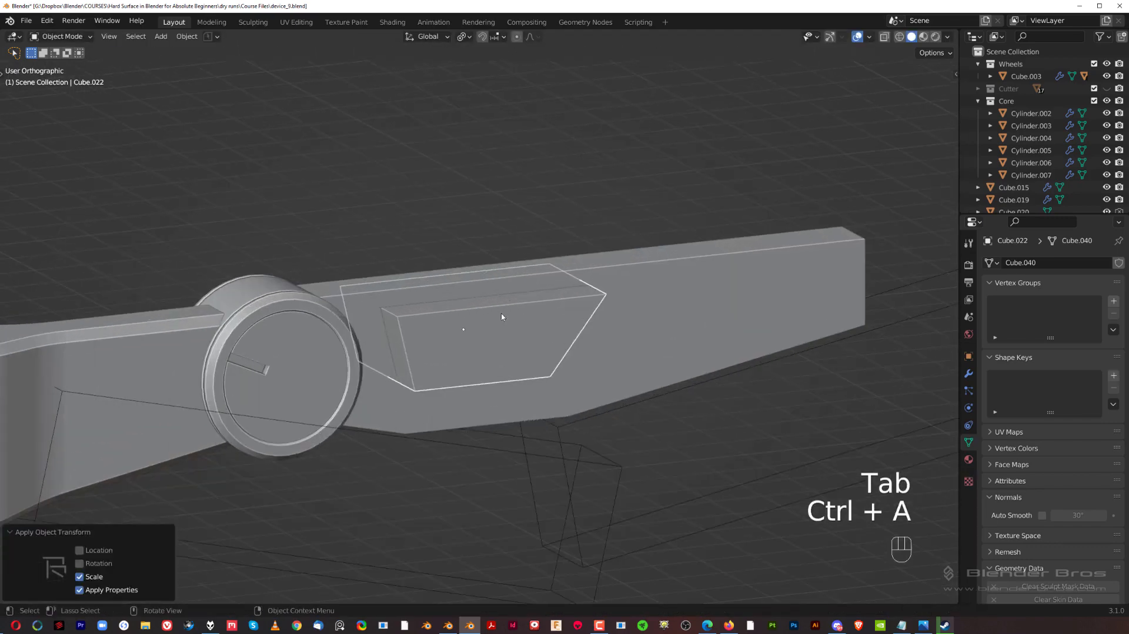
{"action": "scroll", "coordinate": [402, 340], "scroll_direction": "up", "scroll_amount": 2}
{"action": "key", "text": "Tab"}
{"action": "left_click", "coordinate": [382, 311], "text": "ctrl+alt"}
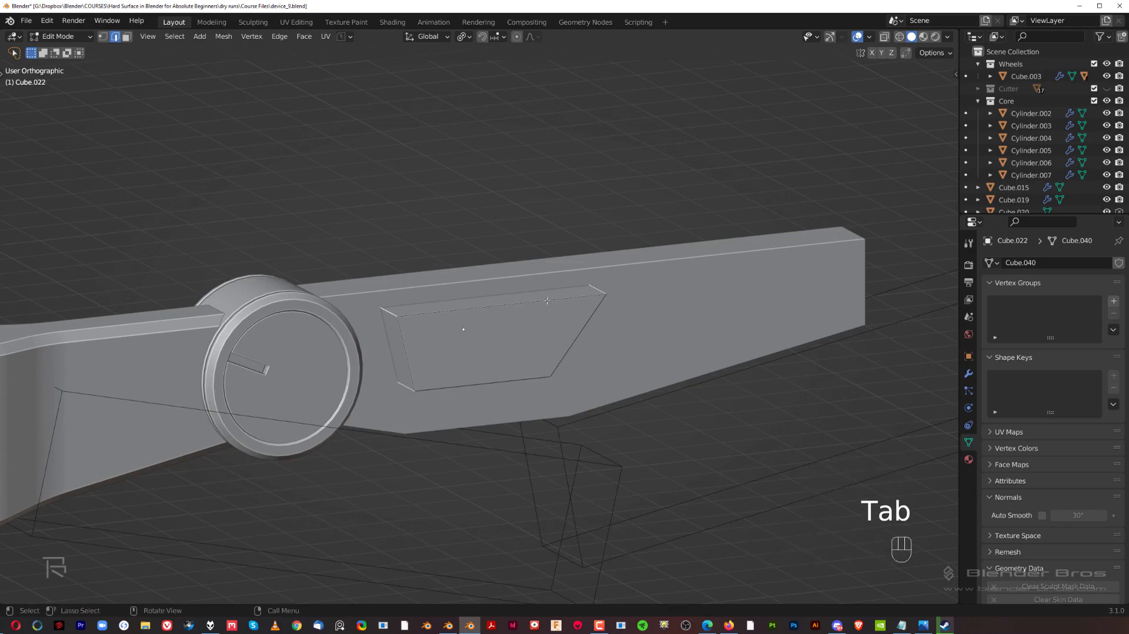
{"action": "key", "text": "ctrl+b"}
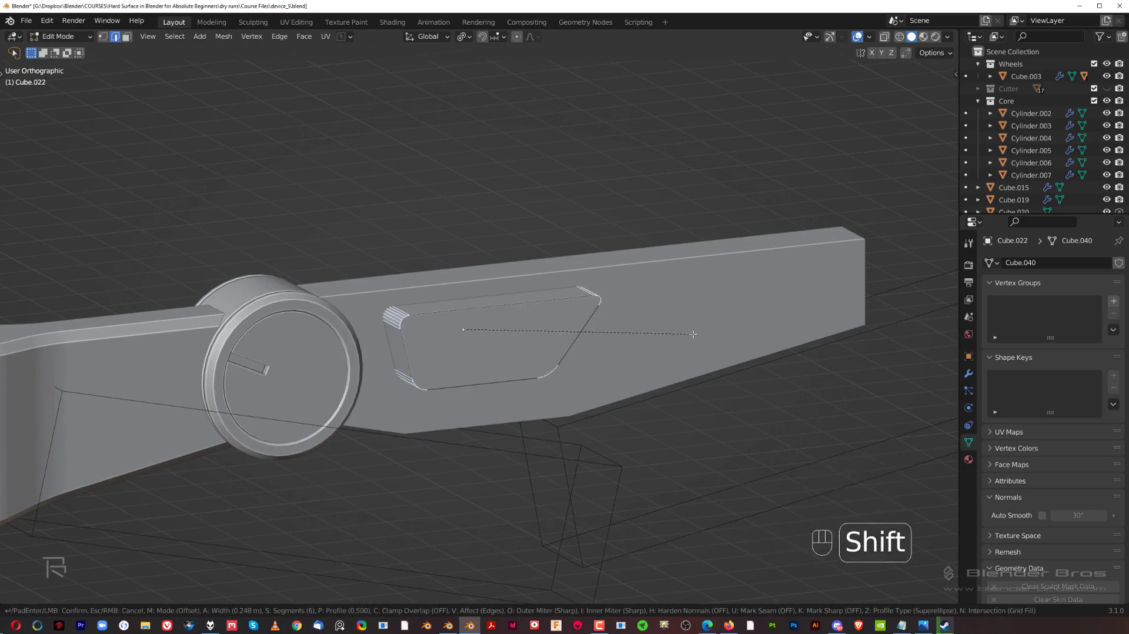
{"action": "left_click", "coordinate": [692, 334]}
{"action": "key", "text": "Tab"}
Shade the bevelled trapezoidal cutter smooth and enable Auto Smooth
{"action": "right_click", "coordinate": [595, 305]}
{"action": "left_click", "coordinate": [595, 305]}
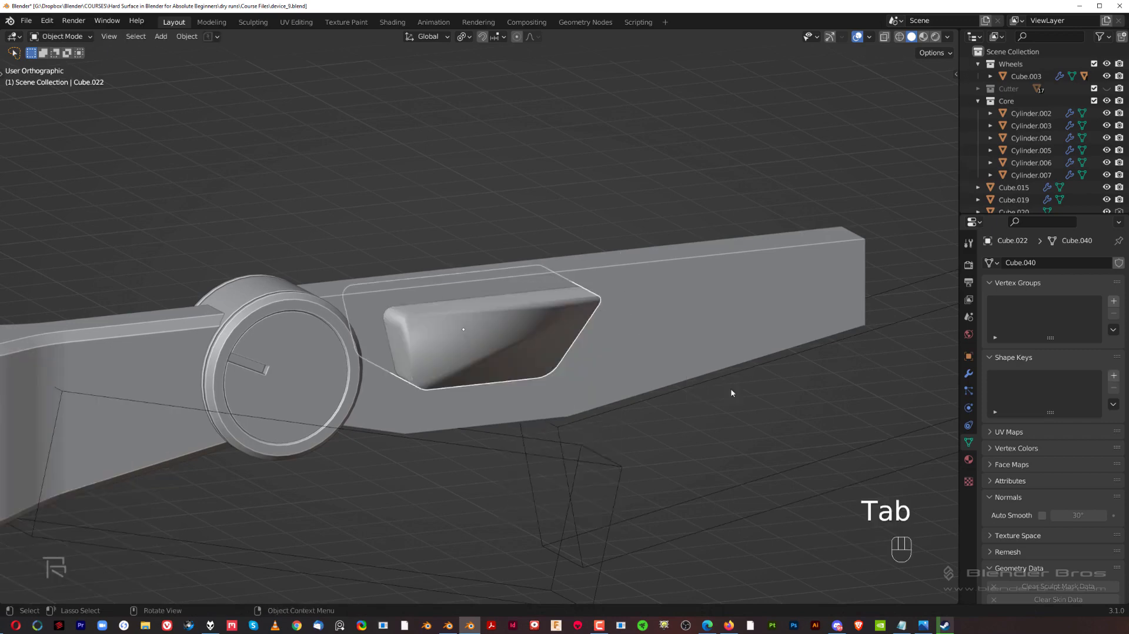
{"action": "left_click", "coordinate": [1042, 516]}
Subtract the rounded trapezoidal cutter from the arm segment to cut an opening through it
{"action": "left_click", "coordinate": [716, 327], "text": "shift"}
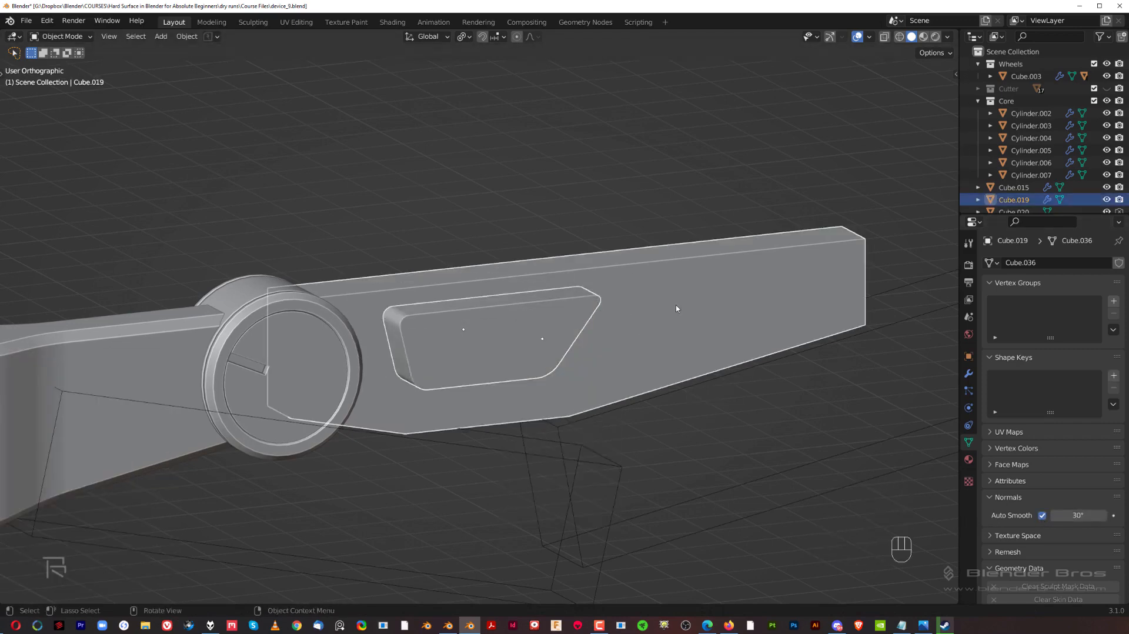
{"action": "key", "text": "ctrl+KP_Subtract"}
{"action": "key", "text": "grave"}
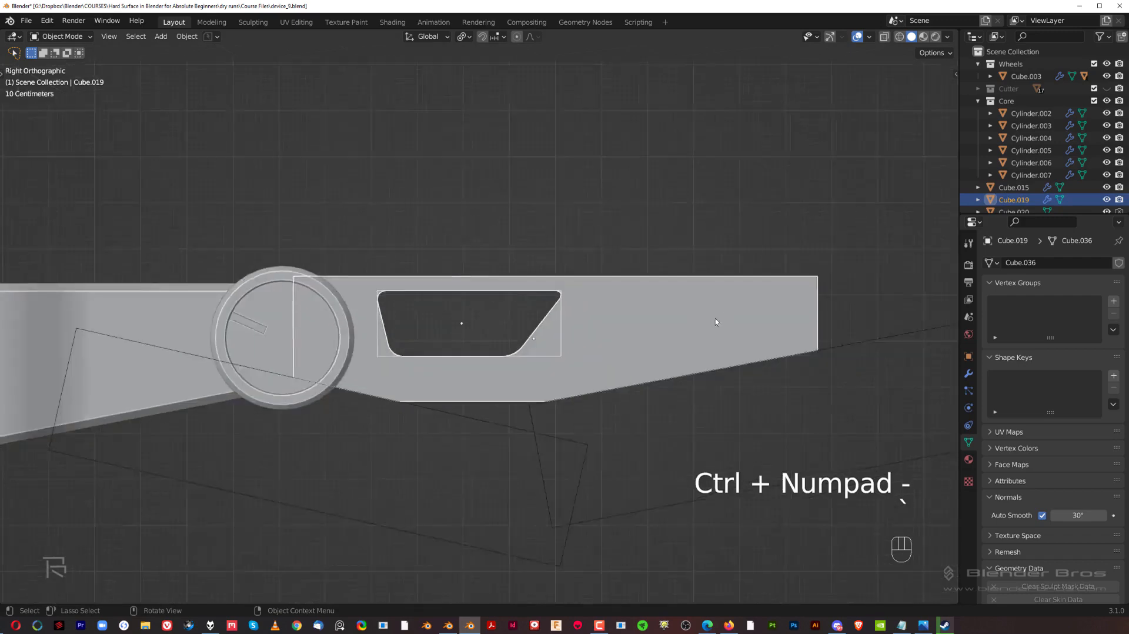
{"action": "scroll", "coordinate": [716, 323], "scroll_direction": "down", "scroll_amount": 2}
{"action": "middle_click_drag", "start_coordinate": [574, 298], "coordinate": [522, 297], "text": "shift"}
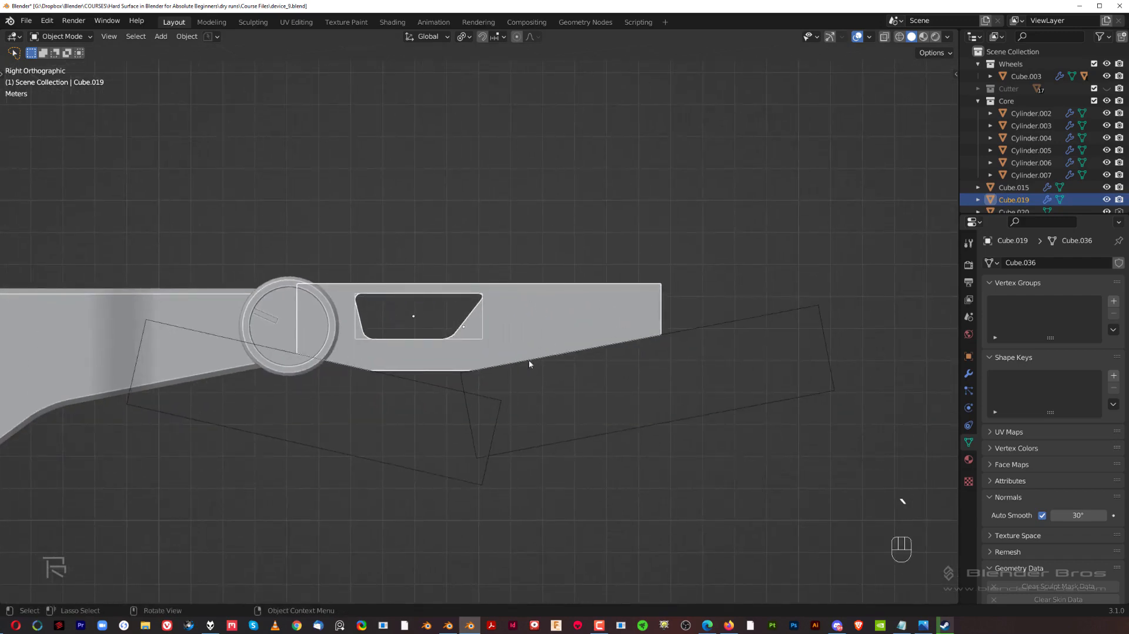
{"action": "scroll", "coordinate": [529, 363], "scroll_direction": "up", "scroll_amount": 3}
{"action": "left_click", "coordinate": [485, 349]}
{"action": "middle_click_drag", "start_coordinate": [485, 350], "coordinate": [517, 336]}
{"action": "key", "text": "grave"}
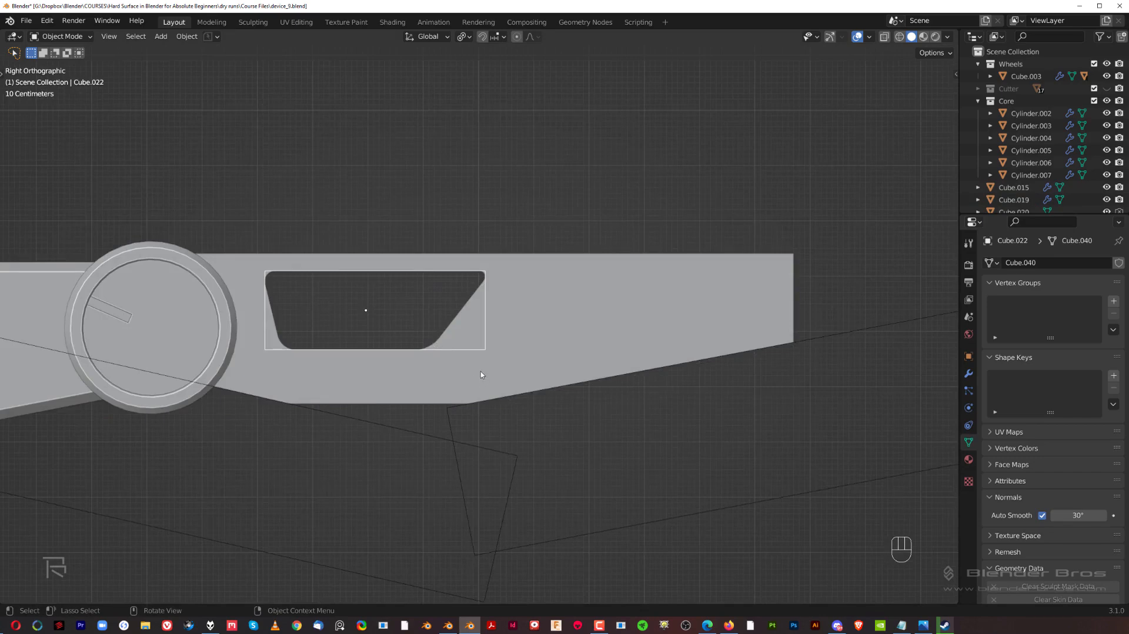
{"action": "middle_click_drag", "start_coordinate": [473, 358], "coordinate": [400, 336]}
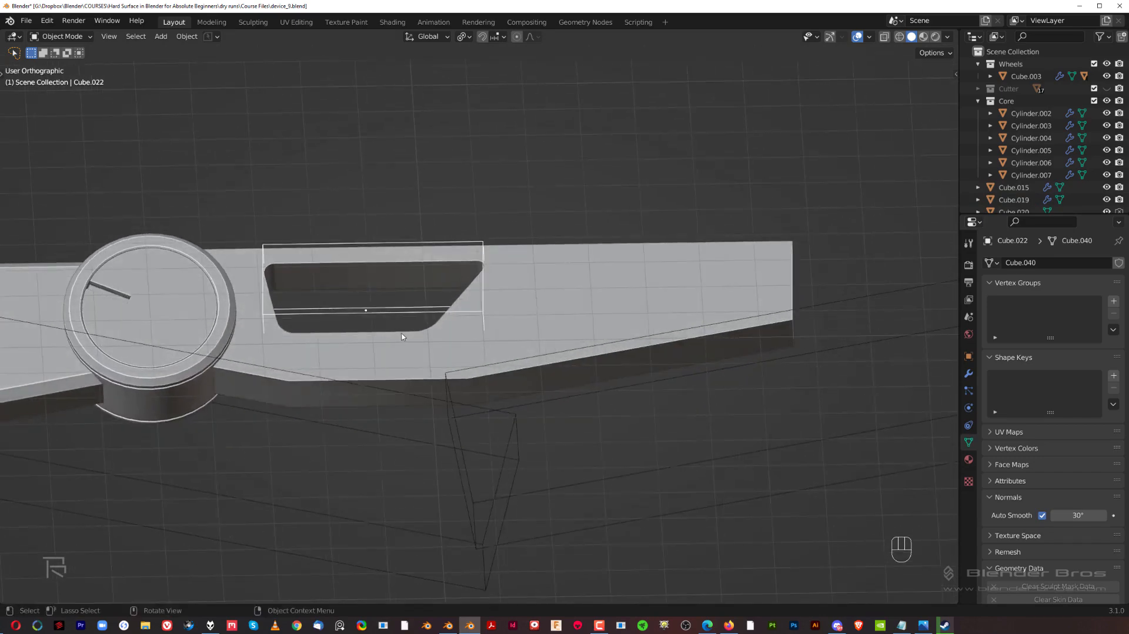
Add a 2 m cube and place it over the arm segment's underside, beyond the trapezoidal opening
{"action": "key", "text": "grave"}
{"action": "key", "text": "shift+a"}
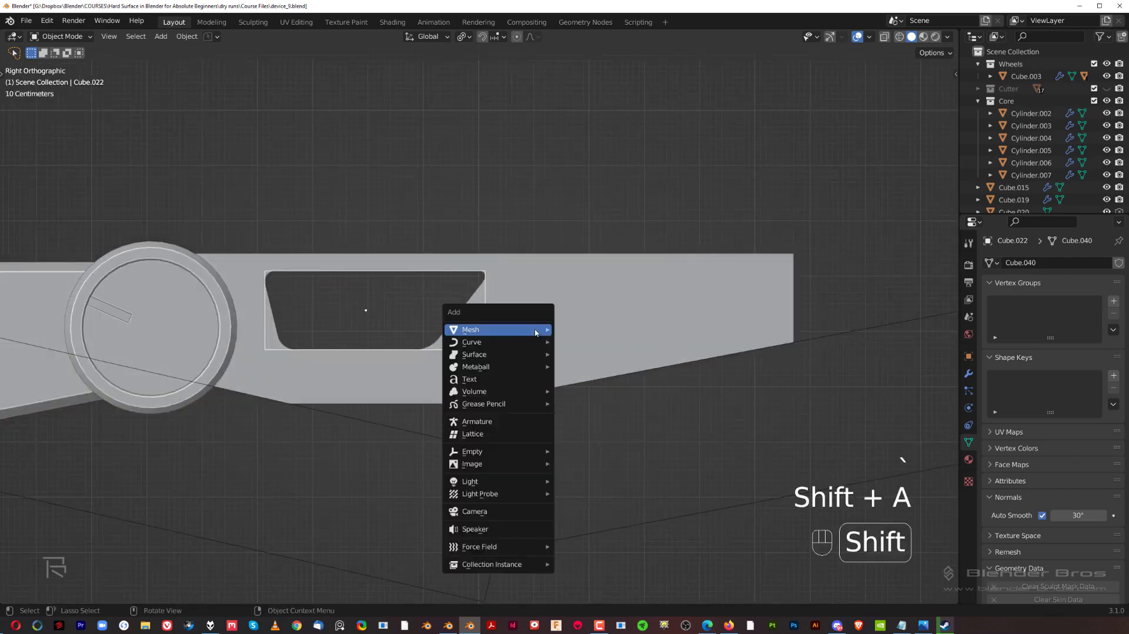
{"action": "mouse_move", "coordinate": [529, 328]}
{"action": "left_click", "coordinate": [605, 348]}
{"action": "scroll", "coordinate": [591, 363], "scroll_direction": "down", "scroll_amount": 3}
{"action": "scroll", "coordinate": [580, 371], "scroll_direction": "down", "scroll_amount": 2}
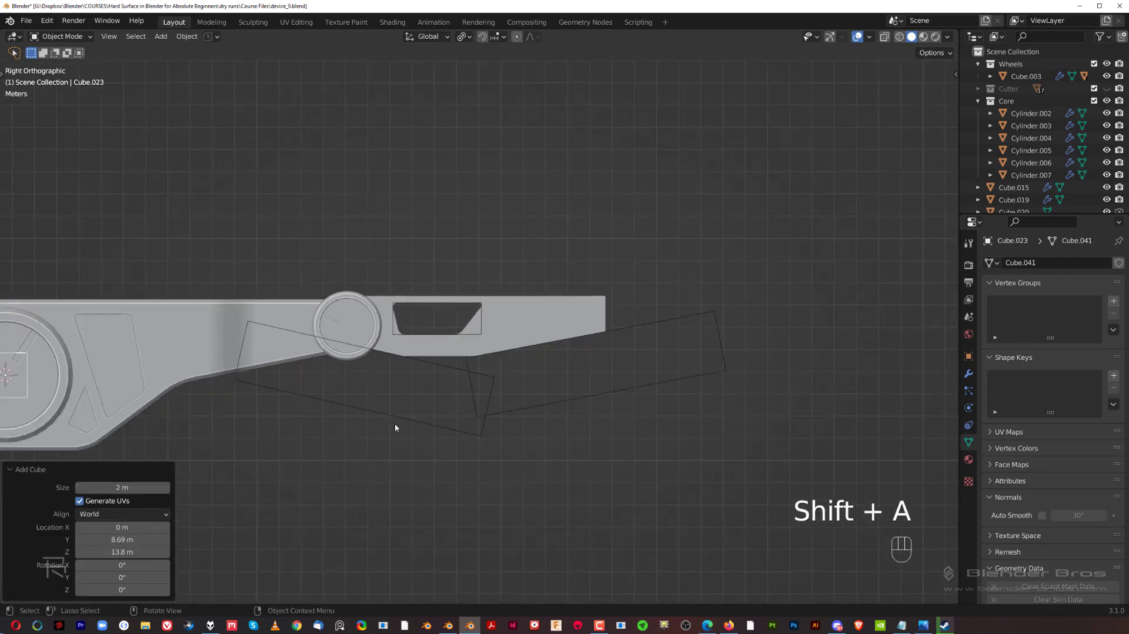
{"action": "key", "text": "g"}
{"action": "left_click", "coordinate": [575, 372]}
{"action": "right_click", "coordinate": [581, 369]}
{"action": "left_click", "coordinate": [581, 368]}
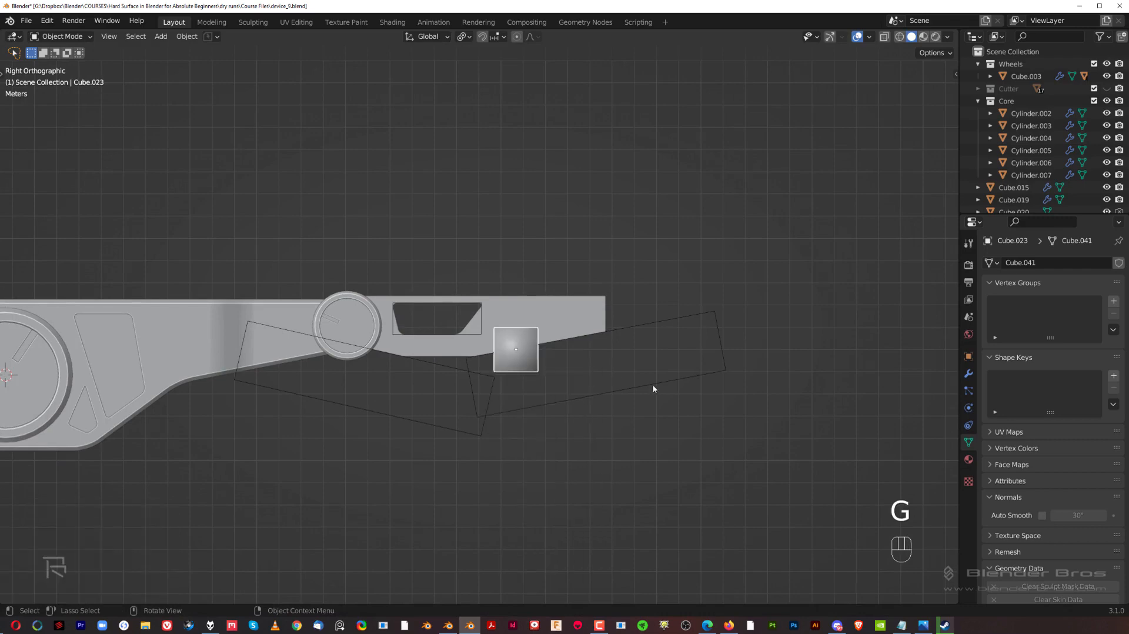
Enable Auto Smooth on the new cube and move it about -0.3 m in Y and 1.09 m in Z beside the opening
{"action": "left_click", "coordinate": [1042, 515]}
{"action": "scroll", "coordinate": [727, 405], "scroll_direction": "up", "scroll_amount": 5}
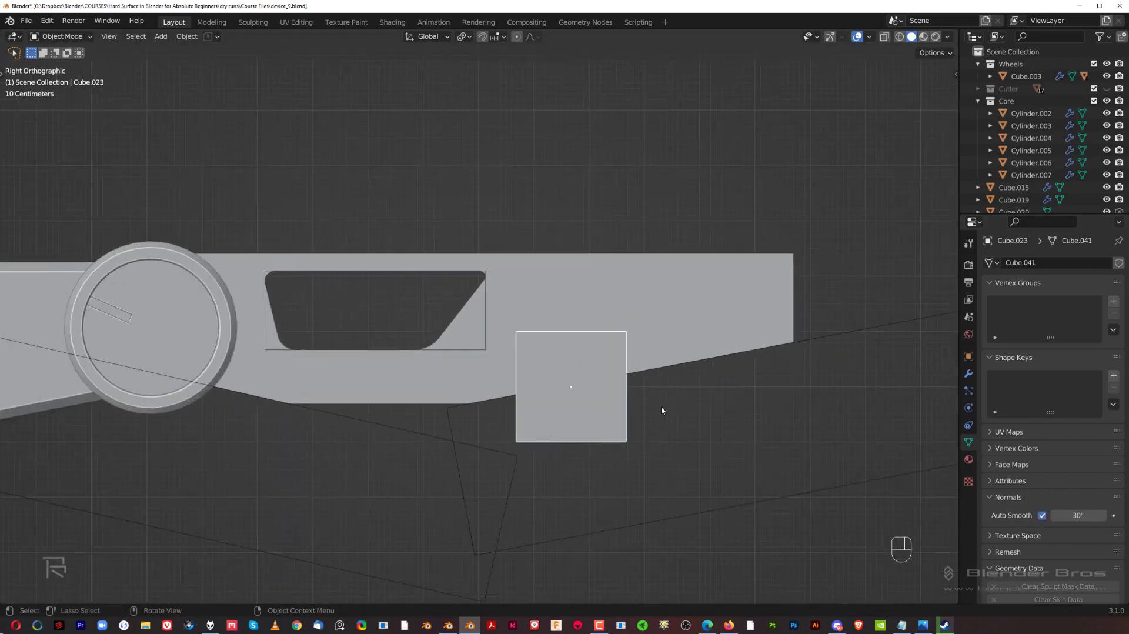
{"action": "key", "text": "g"}
{"action": "left_click", "coordinate": [627, 319], "text": "shift"}
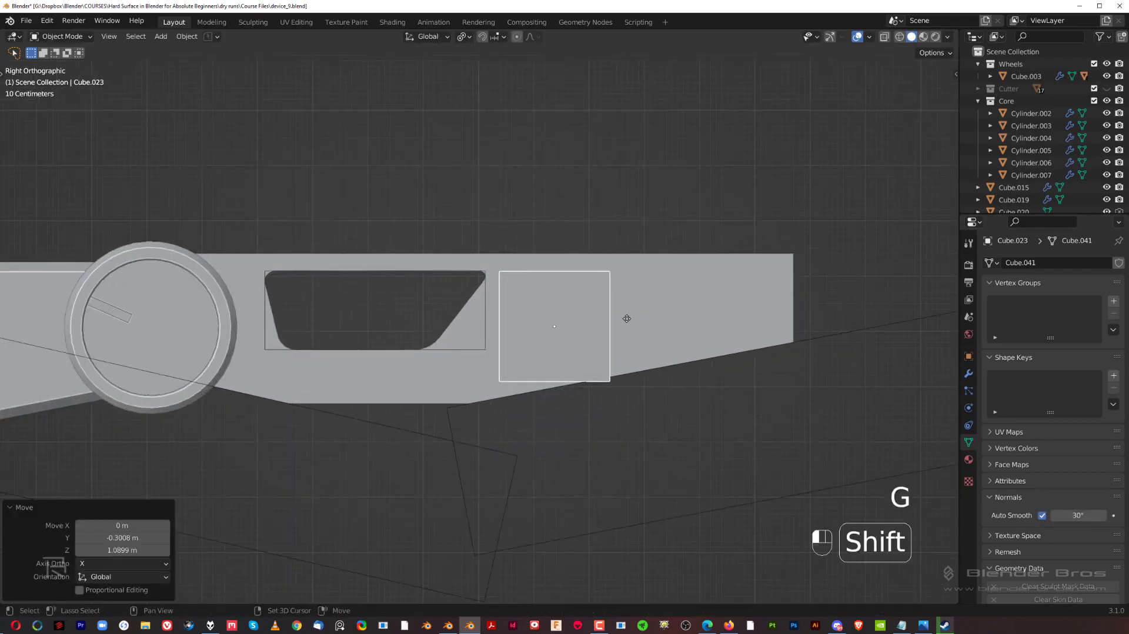
Raise the cube's bottom face by about 0.57 m in Z, level with the opening's lower edge
{"action": "middle_click_drag", "start_coordinate": [564, 395], "coordinate": [579, 362]}
{"action": "key", "text": "Tab"}
{"action": "left_click", "coordinate": [606, 389]}
{"action": "key", "text": "grave"}
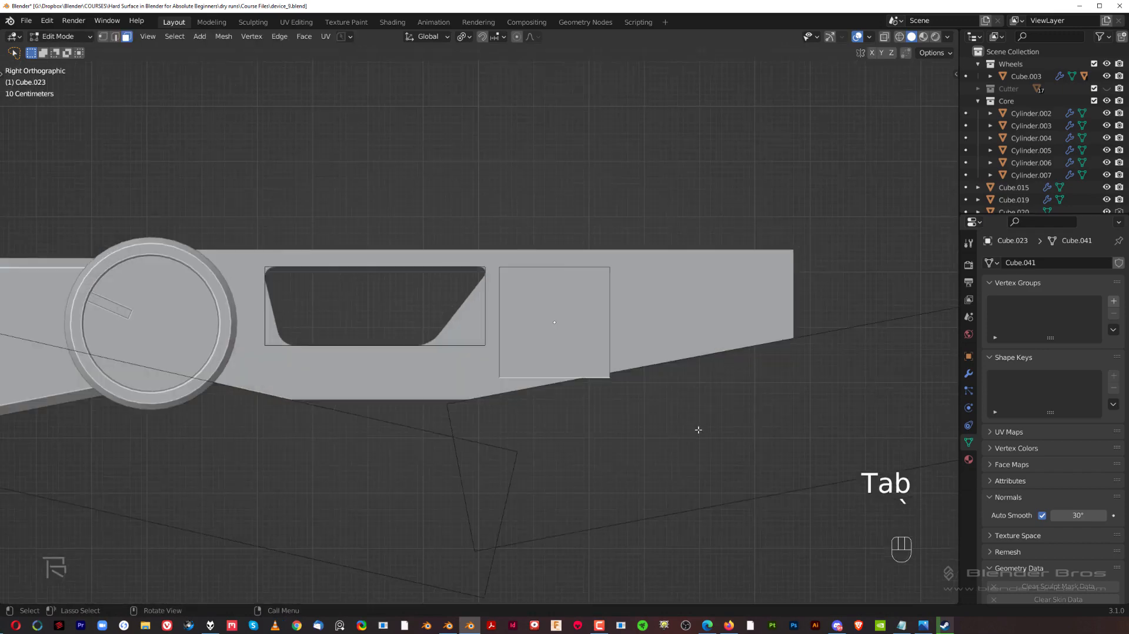
{"action": "key", "text": "g"}
{"action": "key", "text": "z"}
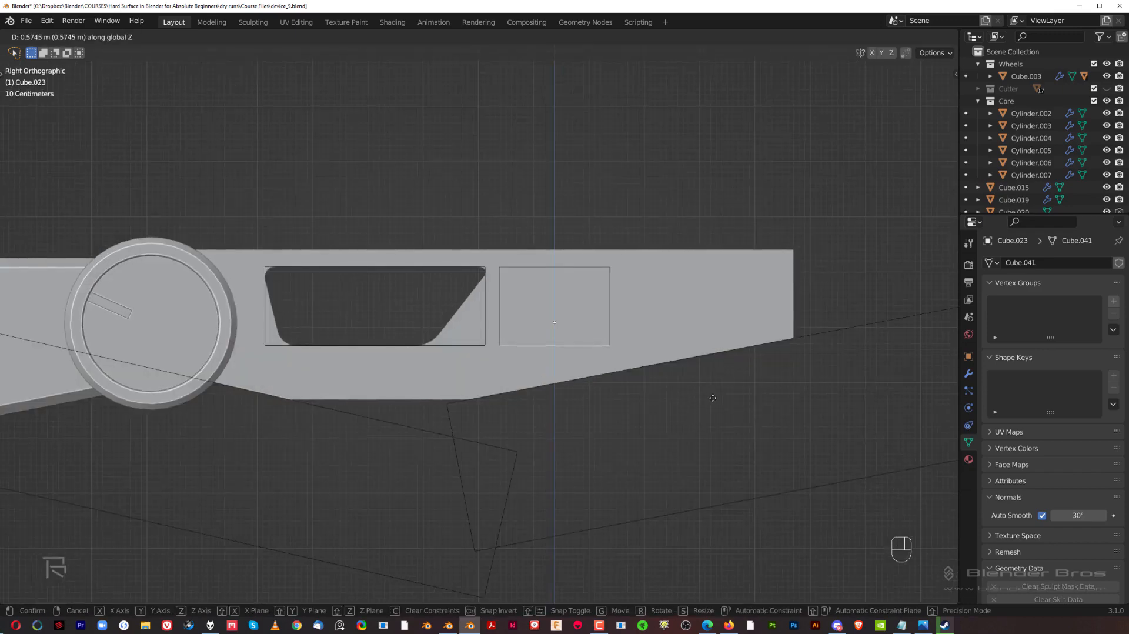
{"action": "left_click", "coordinate": [713, 398]}
Move the cube's lower edge nearest the opening about -1.1 m in Y to slant that side, and return to Object Mode
{"action": "middle_click_drag", "start_coordinate": [708, 393], "coordinate": [676, 376]}
{"action": "key", "text": "Tab"}
{"action": "key", "text": "grave"}
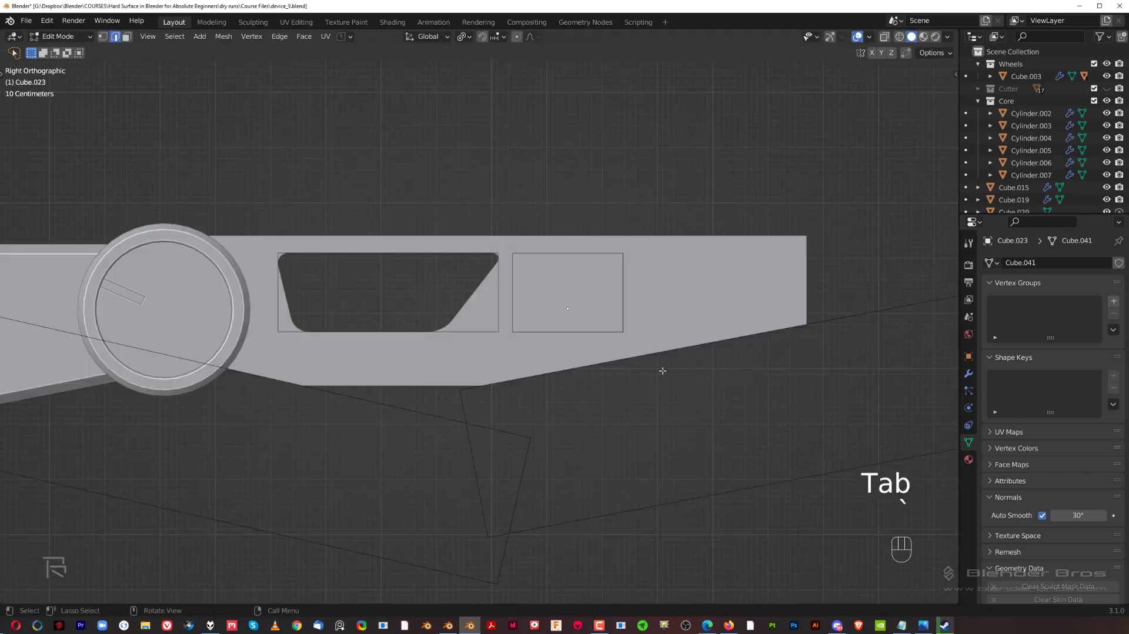
{"action": "key", "text": "g"}
{"action": "key", "text": "y"}
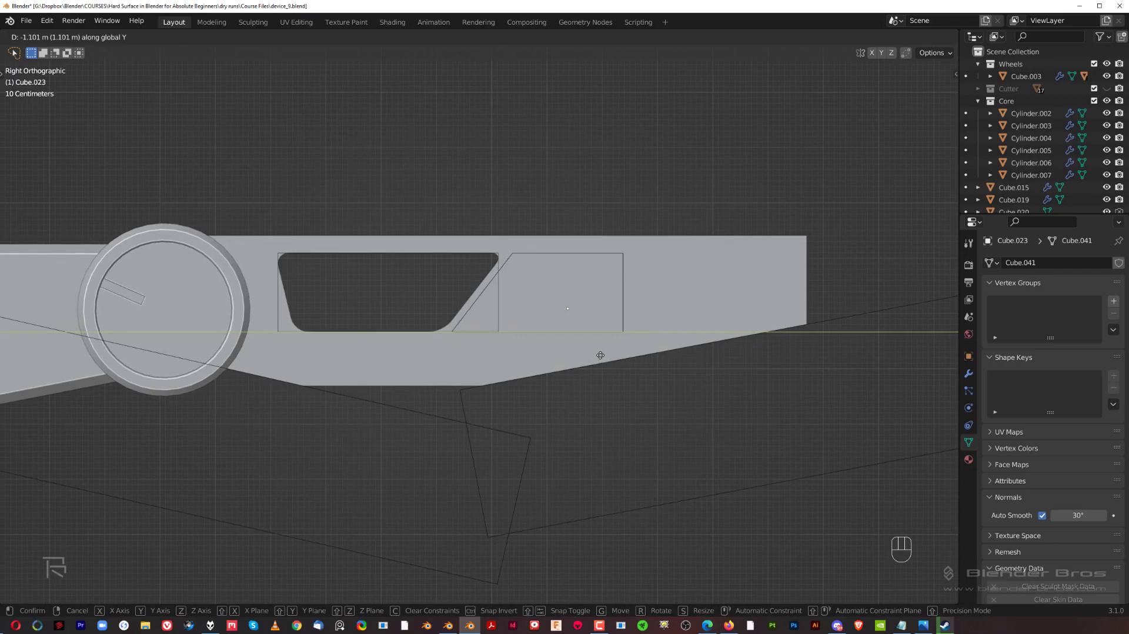
{"action": "left_click", "coordinate": [600, 355]}
{"action": "key", "text": "Tab"}
Shift the slanted cutter 0.15791 m in Y and 0.02438 m in Z to adjust its gap from the opening
{"action": "scroll", "coordinate": [588, 306], "scroll_direction": "up", "scroll_amount": 2}
{"action": "key", "text": "g"}
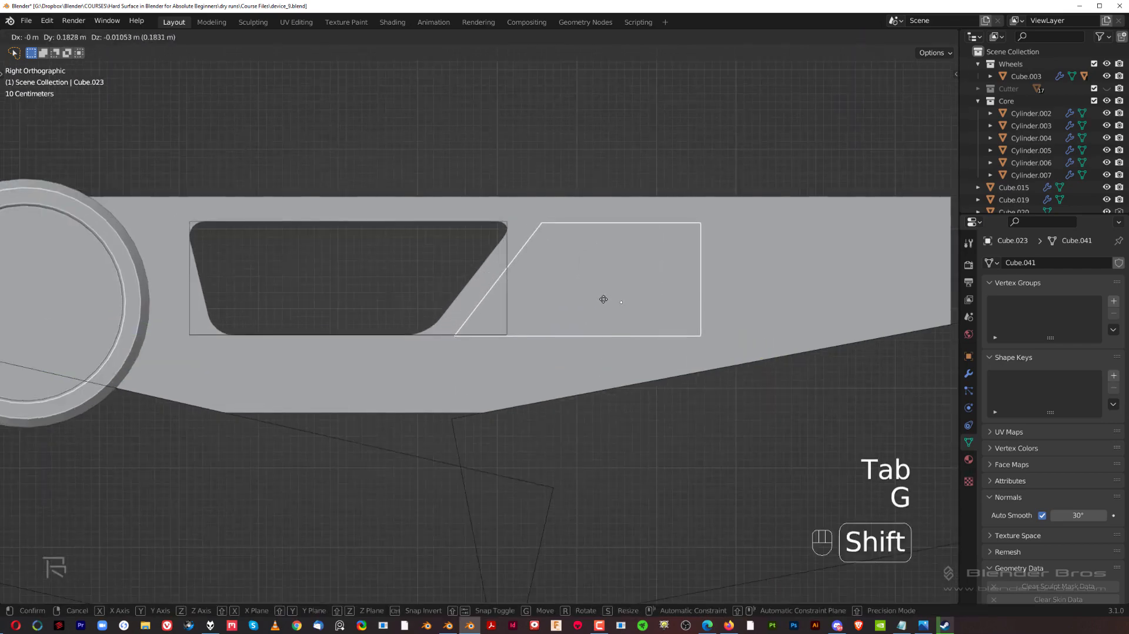
{"action": "left_click", "coordinate": [585, 271]}
{"action": "key", "text": "Tab"}
{"action": "middle_click_drag", "start_coordinate": [590, 272], "coordinate": [599, 276]}
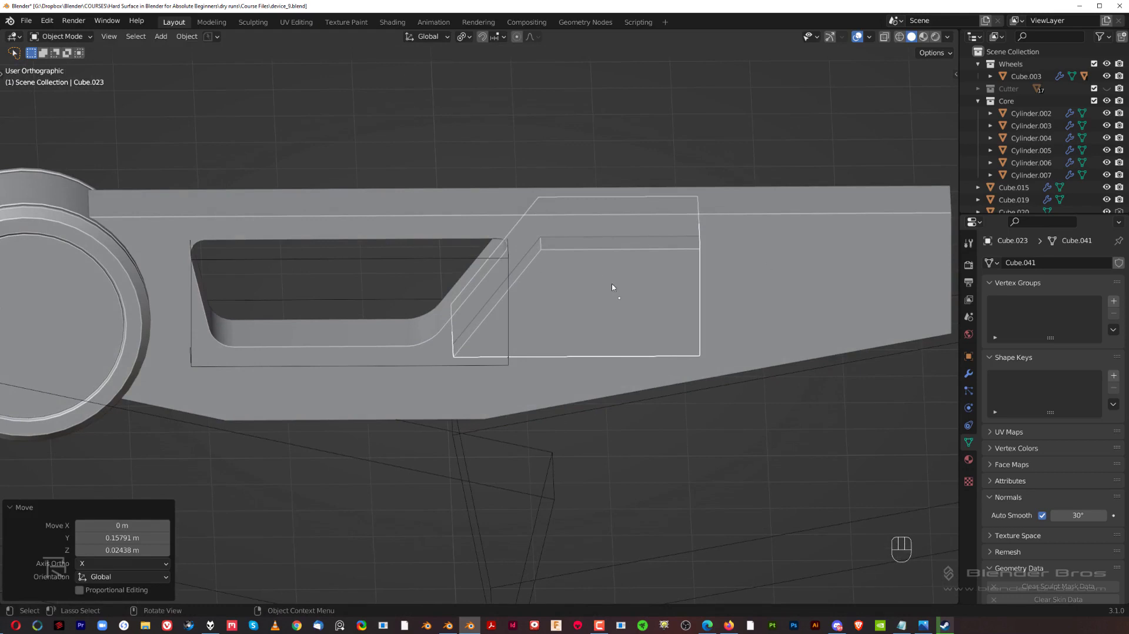
Move the cutter's top face about -0.18 m in Y and -0.27 m in Z to make the cutter shorter
{"action": "key", "text": "Tab"}
{"action": "key", "text": "grave"}
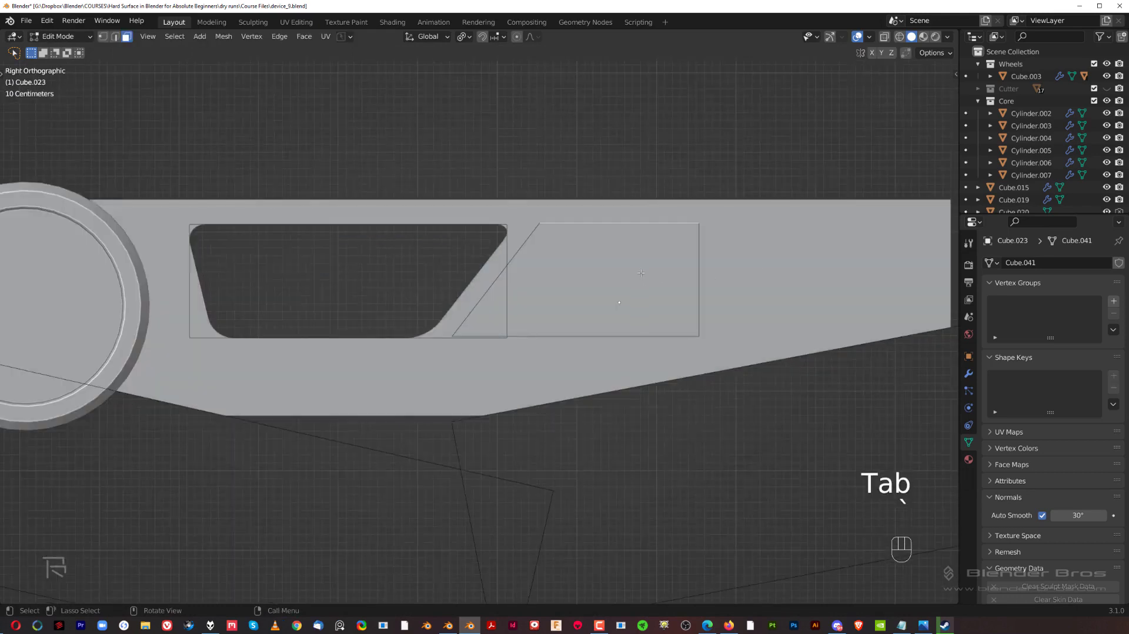
{"action": "key", "text": "g"}
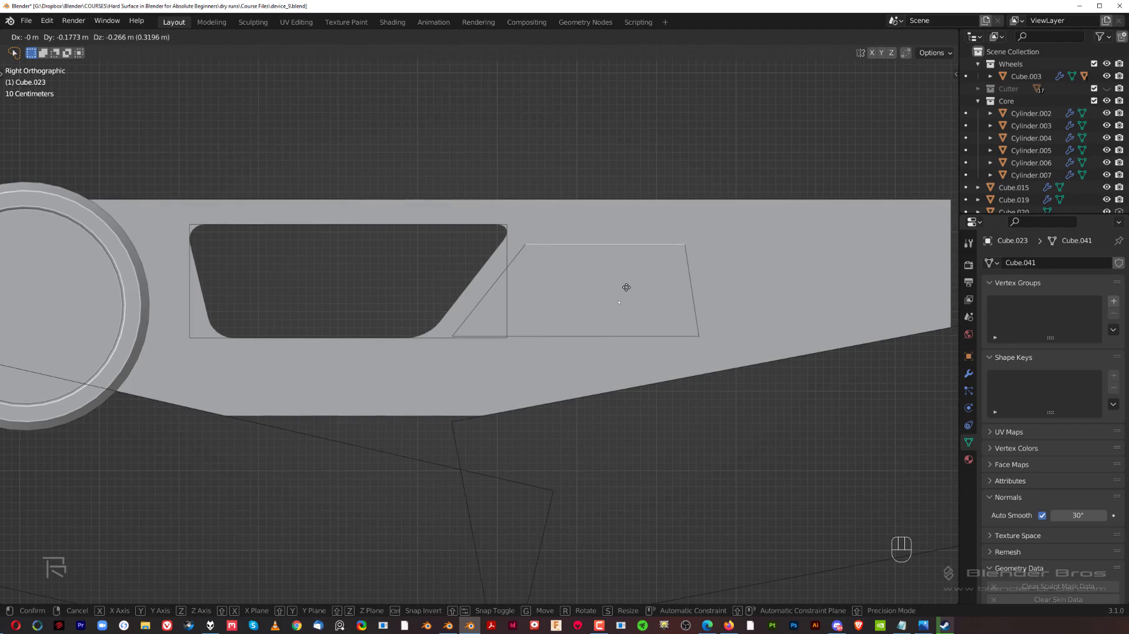
{"action": "left_click", "coordinate": [626, 287]}
Move the cutter's upper edge farthest from the joint about -0.26 m in Y and return to Object Mode
{"action": "middle_click_drag", "start_coordinate": [627, 287], "coordinate": [664, 291]}
{"action": "left_click", "coordinate": [653, 261]}
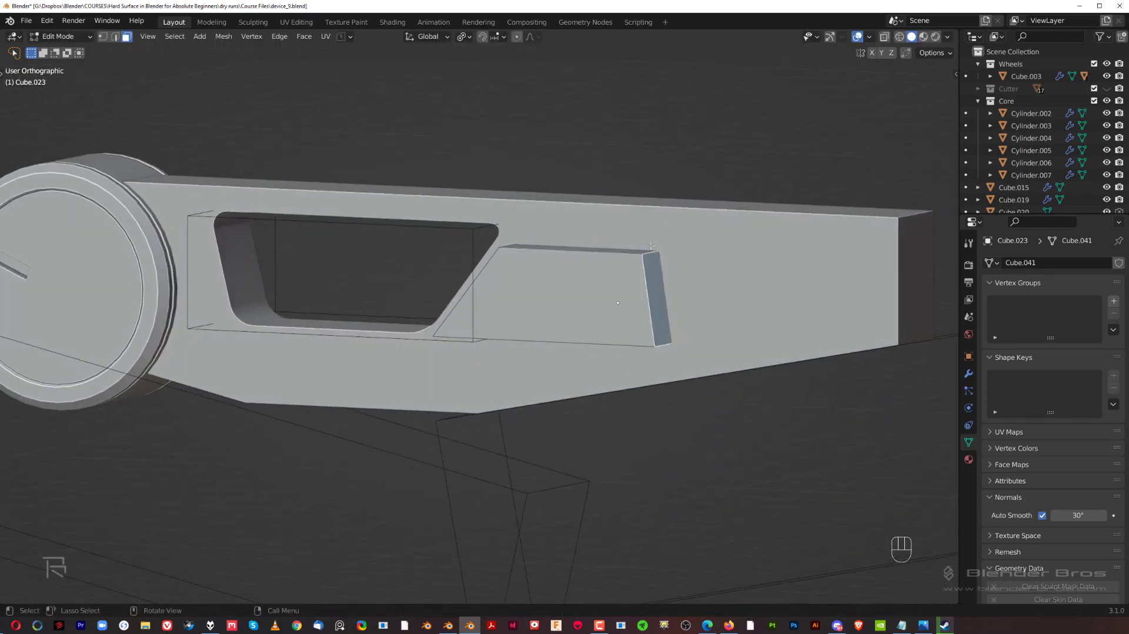
{"action": "key", "text": "Tab"}
{"action": "left_click", "coordinate": [647, 263]}
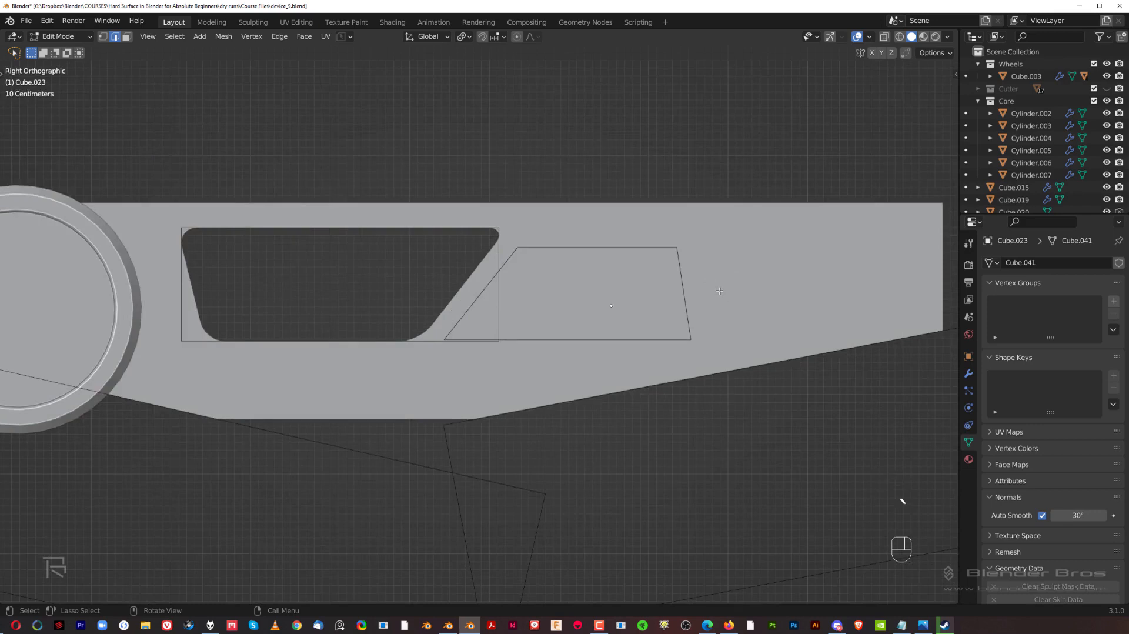
{"action": "key", "text": "g"}
{"action": "key", "text": "y"}
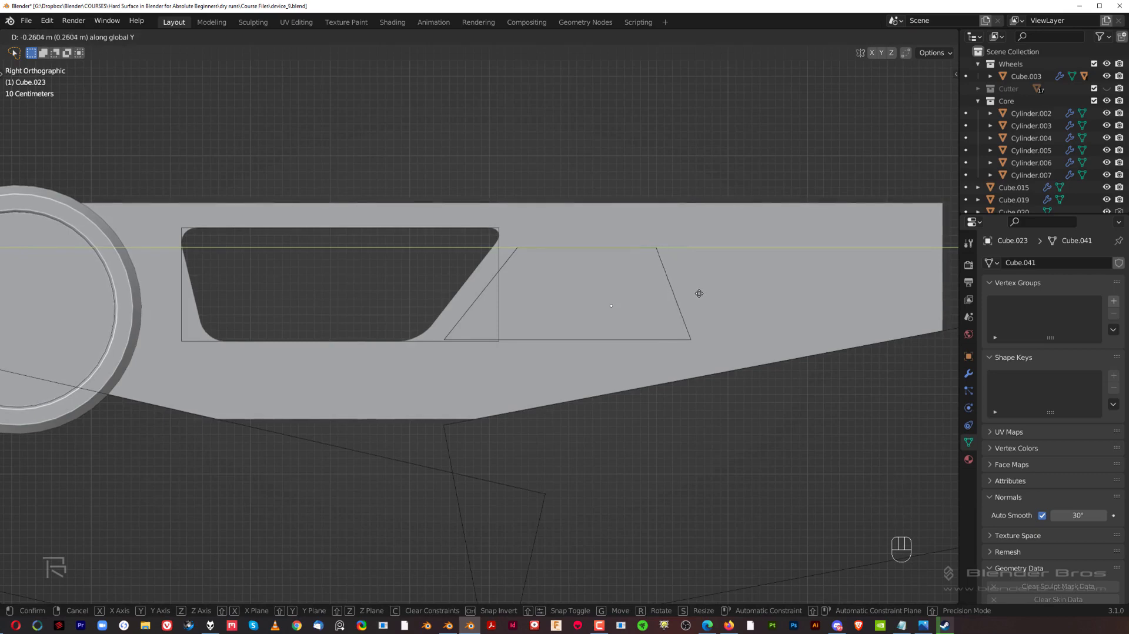
{"action": "left_click", "coordinate": [701, 294]}
{"action": "scroll", "coordinate": [701, 296], "scroll_direction": "down", "scroll_amount": 2}
{"action": "key", "text": "Tab"}
Apply the second cutter's scale and bevel its four widthwise corner edges with 6 segments
{"action": "middle_click_drag", "start_coordinate": [607, 271], "coordinate": [650, 291]}
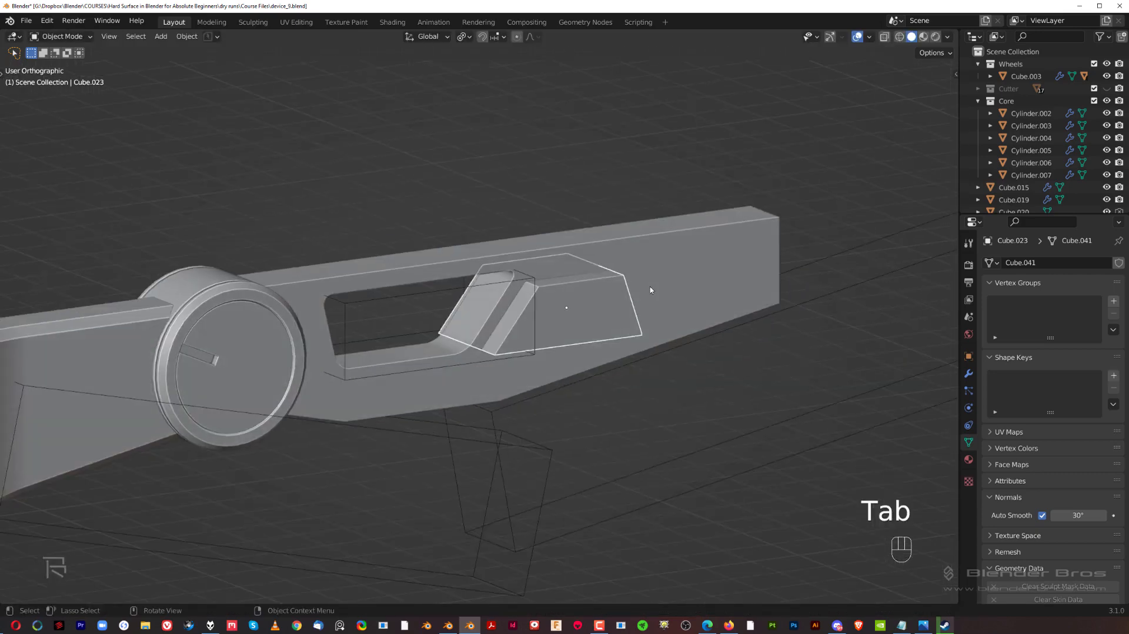
{"action": "key", "text": "ctrl+a"}
{"action": "left_click", "coordinate": [646, 287]}
{"action": "key", "text": "Tab"}
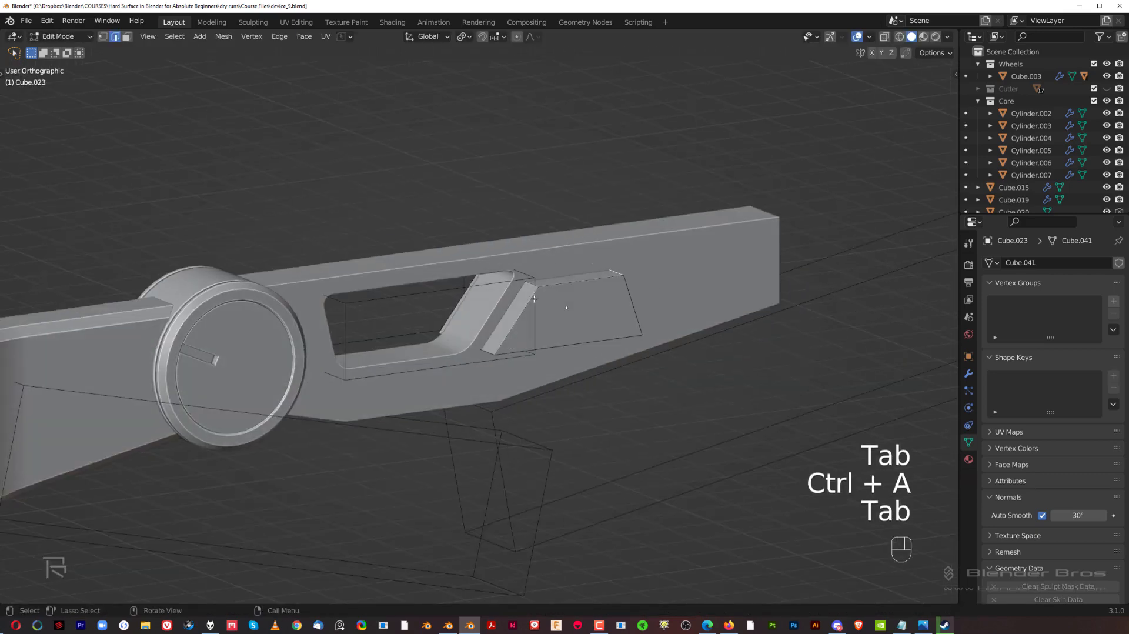
{"action": "left_click", "coordinate": [531, 286], "text": "ctrl+alt"}
{"action": "scroll", "coordinate": [532, 288], "scroll_direction": "up", "scroll_amount": 2}
{"action": "key", "text": "ctrl+b"}
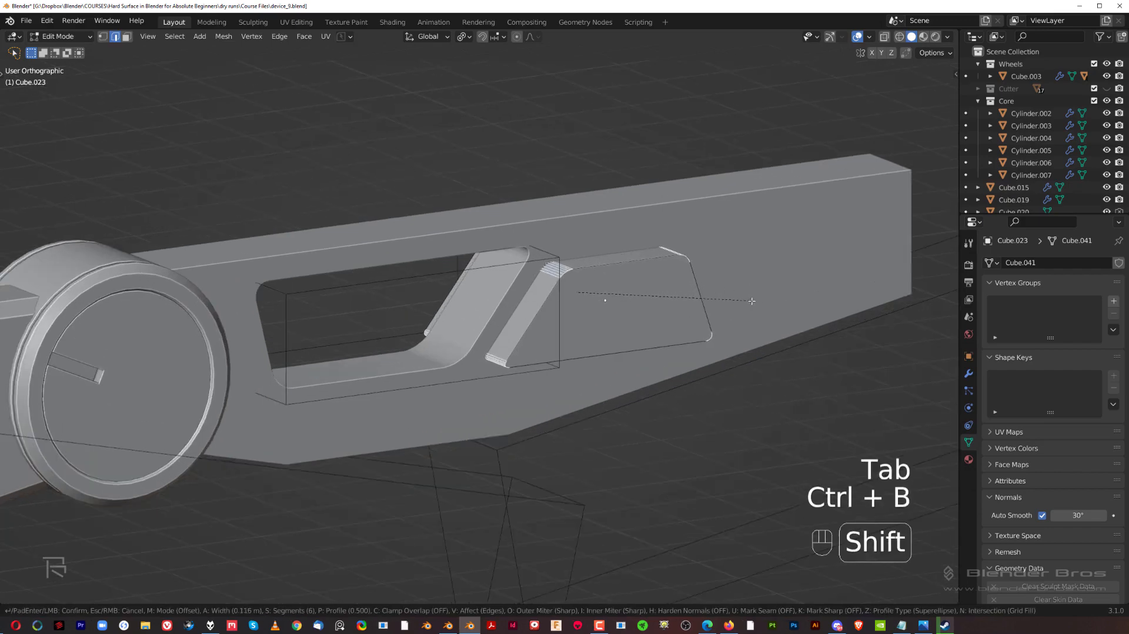
{"action": "left_click", "coordinate": [770, 308]}
{"action": "key", "text": "Tab"}
Subtract the second rounded cutter from the arm segment to cut another opening beside the first
{"action": "left_click", "coordinate": [698, 210], "text": "shift"}
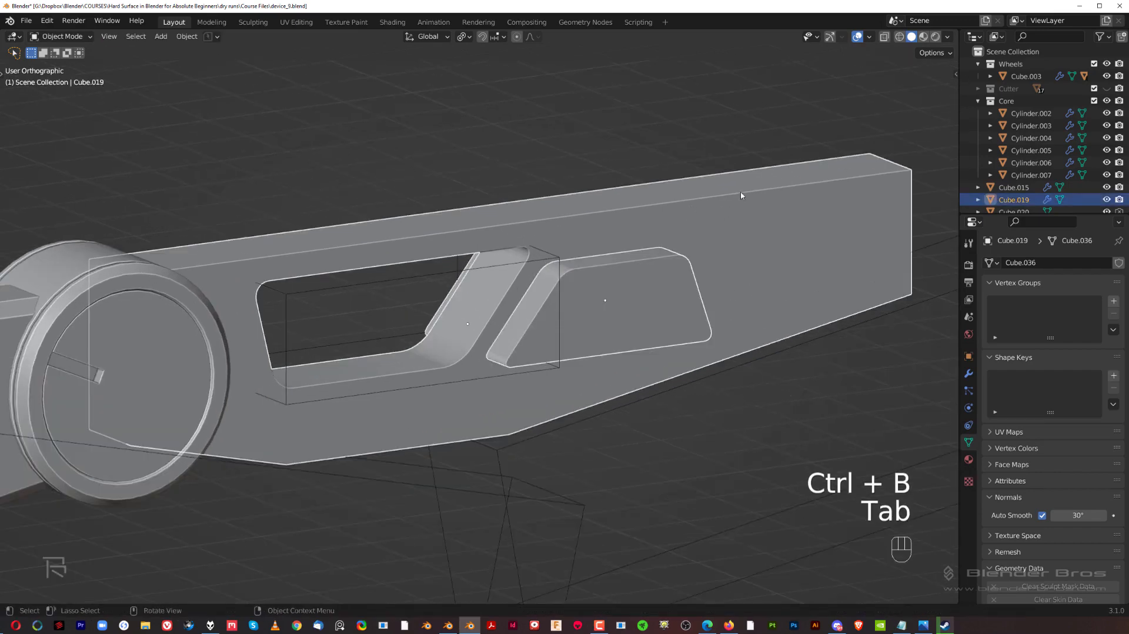
{"action": "key", "text": "ctrl+KP_Subtract"}
{"action": "key", "text": "grave"}
{"action": "left_click", "coordinate": [585, 176]}
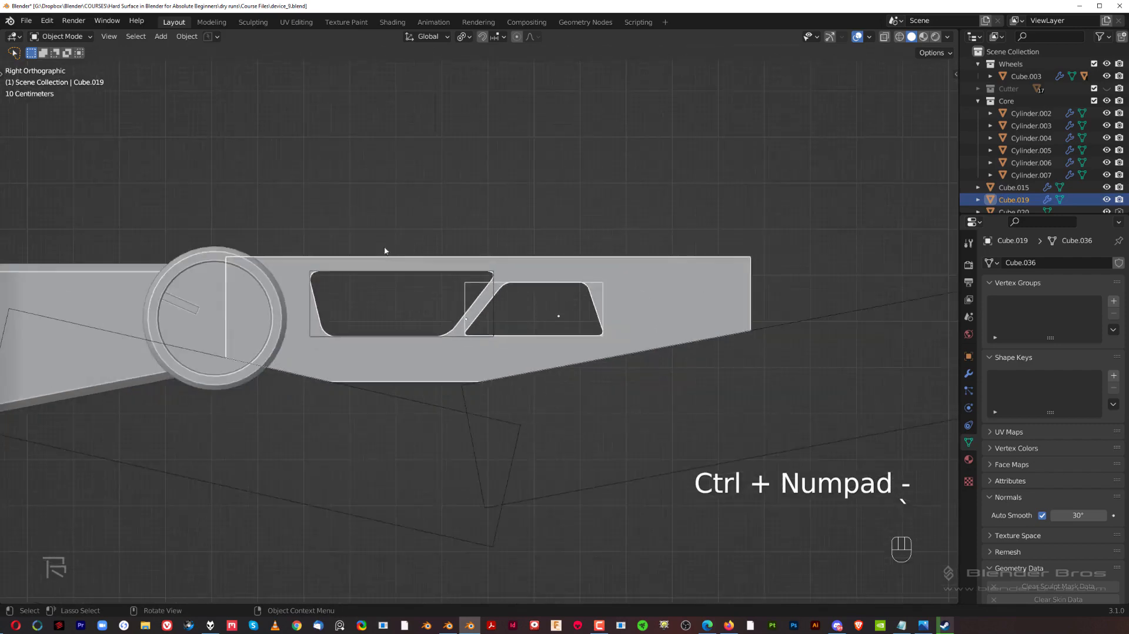
{"action": "scroll", "coordinate": [470, 203], "scroll_direction": "down", "scroll_amount": 5}
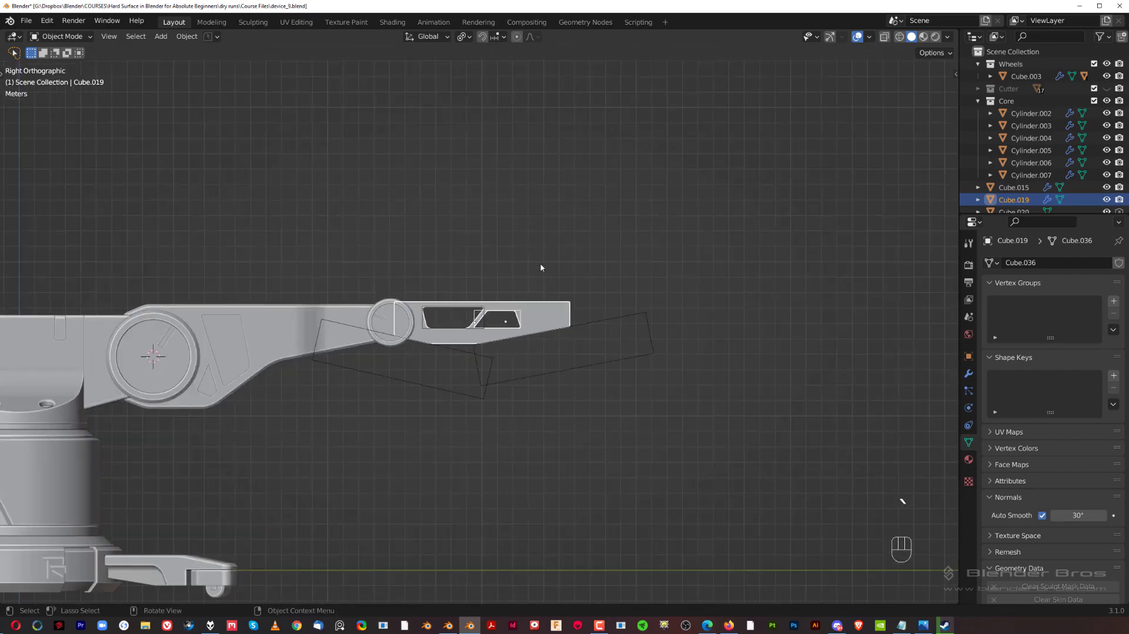
Add a 2 m cube in top view and move it 18.612 m in Y onto the arm segment near its joint
{"action": "scroll", "coordinate": [506, 255], "scroll_direction": "up", "scroll_amount": 5}
{"action": "key", "text": "grave"}
{"action": "left_click", "coordinate": [472, 182]}
{"action": "scroll", "coordinate": [504, 274], "scroll_direction": "down", "scroll_amount": 2}
{"action": "middle_click_drag", "start_coordinate": [503, 274], "coordinate": [490, 158], "text": "shift"}
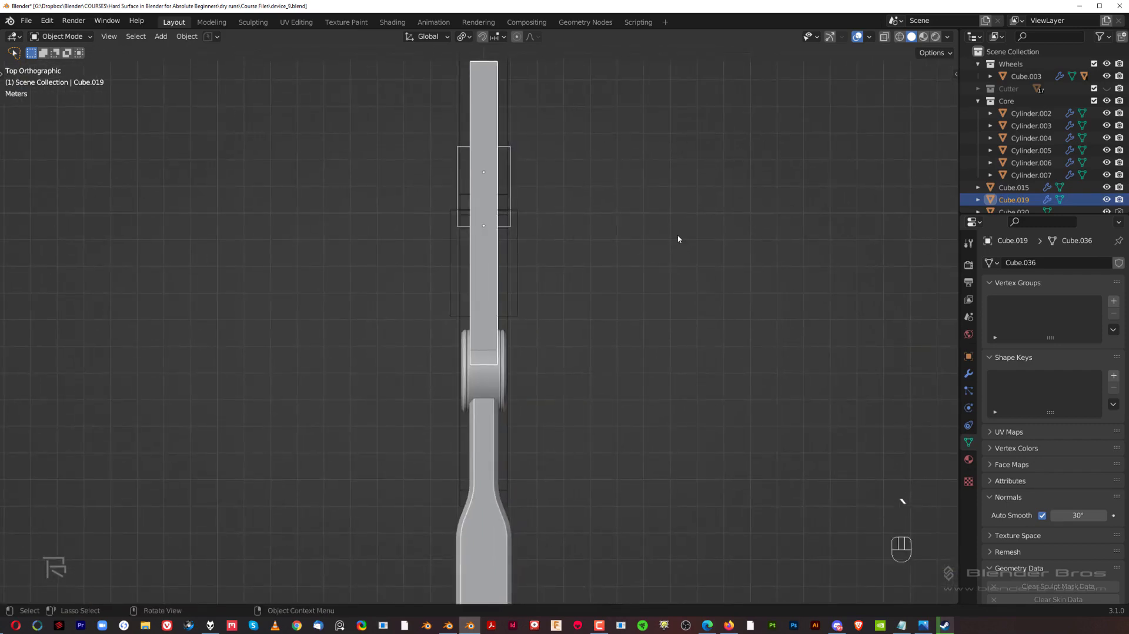
{"action": "key", "text": "shift+a"}
{"action": "mouse_move", "coordinate": [682, 234]}
{"action": "left_click", "coordinate": [721, 251]}
{"action": "scroll", "coordinate": [660, 365], "scroll_direction": "down", "scroll_amount": 2}
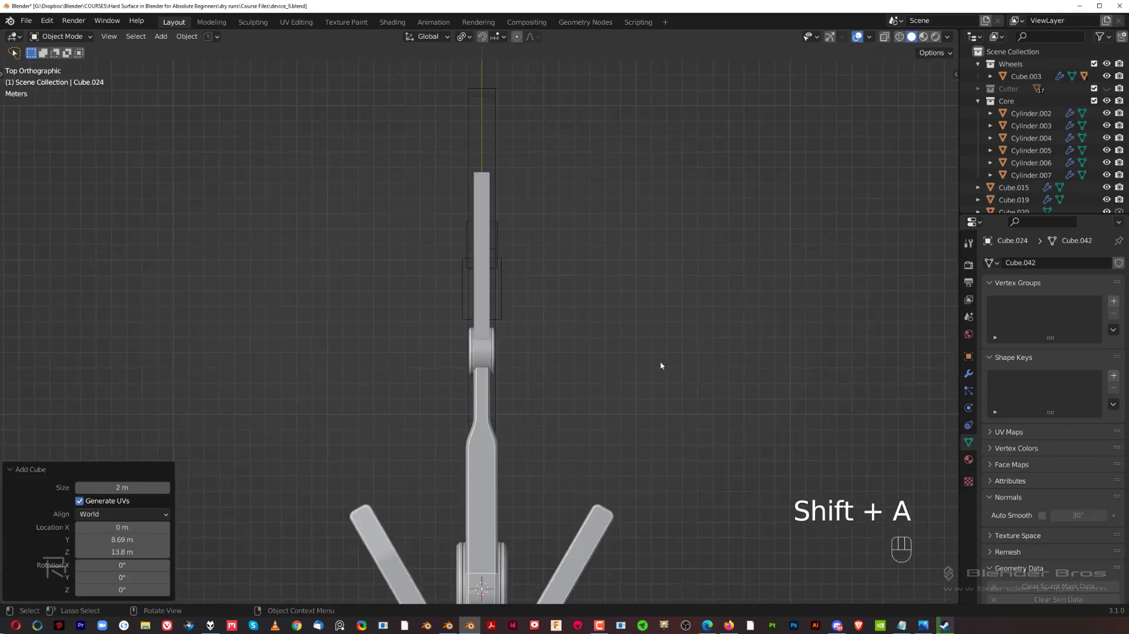
{"action": "key", "text": "g"}
{"action": "key", "text": "y"}
{"action": "left_click", "coordinate": [574, 134]}
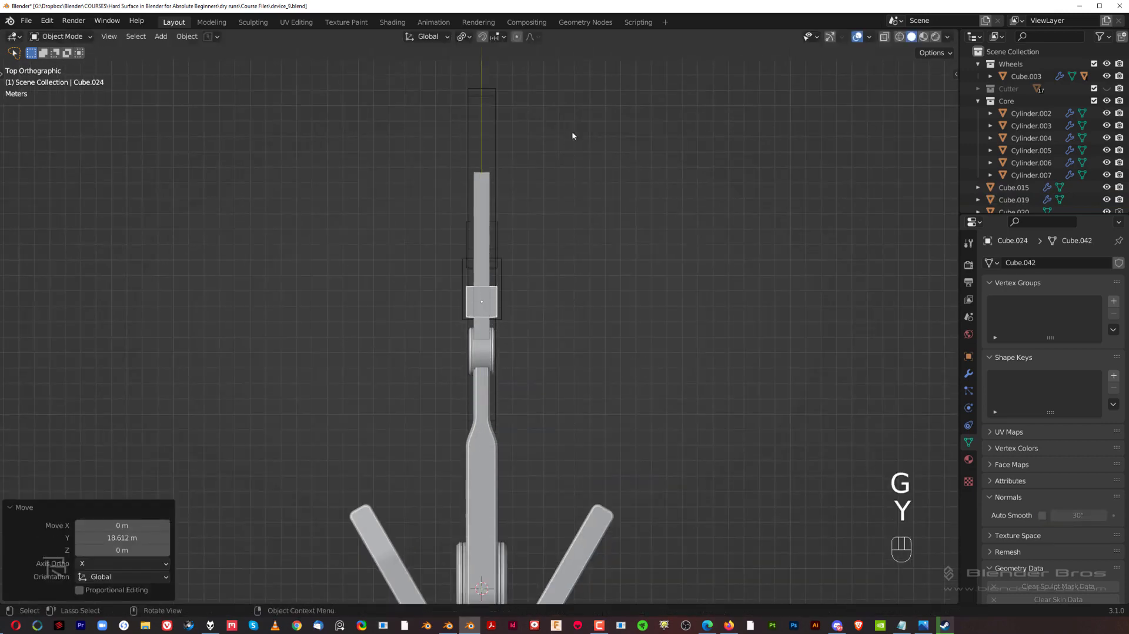
Scale the new cube to 0.289 in X so it is narrower than the arm segment
{"action": "scroll", "coordinate": [823, 267], "scroll_direction": "up", "scroll_amount": 4}
{"action": "key", "text": "s"}
{"action": "key", "text": "x"}
{"action": "left_click", "coordinate": [590, 285]}
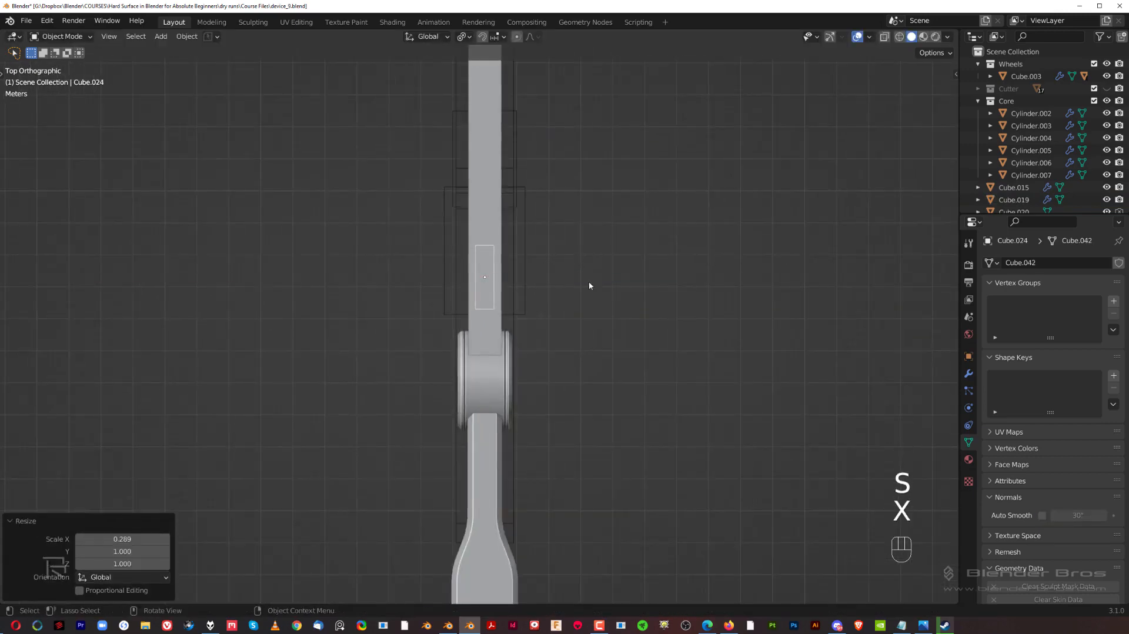
Resize the cutter box along Y, then move it about 2.61 m along Y and 2.46 m along Z into the end arm
{"action": "key", "text": "s"}
{"action": "key", "text": "y"}
{"action": "left_click", "coordinate": [654, 284]}
{"action": "middle_click_drag", "start_coordinate": [658, 317], "coordinate": [670, 440], "text": "shift"}
{"action": "key", "text": "g"}
{"action": "key", "text": "y"}
{"action": "left_click", "coordinate": [678, 337]}
{"action": "middle_click_drag", "start_coordinate": [678, 337], "coordinate": [517, 256]}
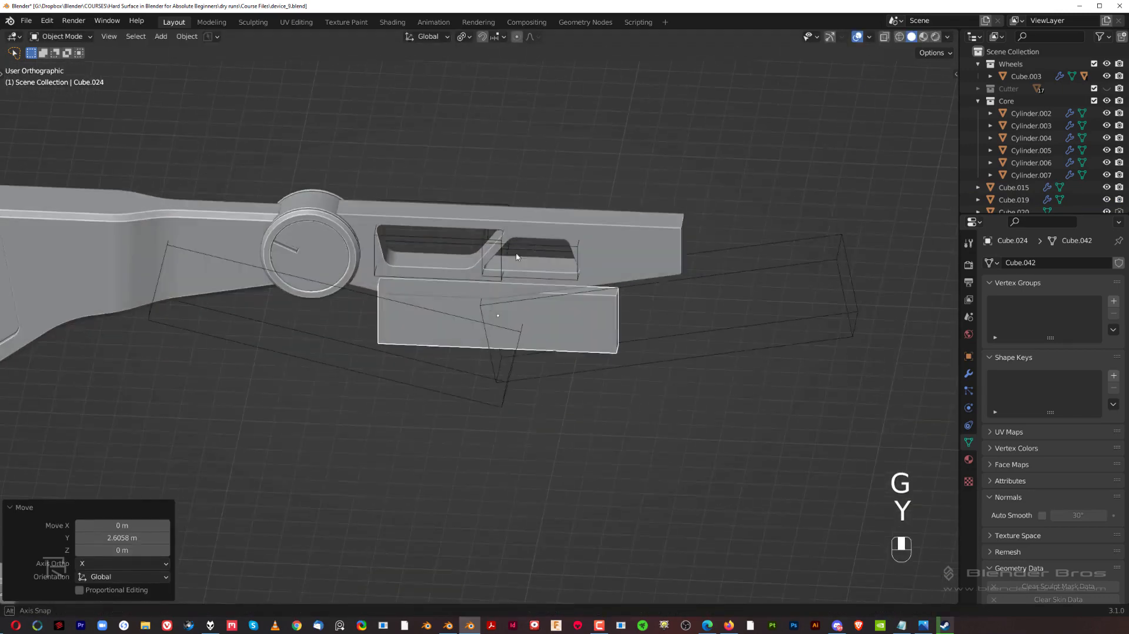
{"action": "key", "text": "g"}
{"action": "key", "text": "z"}
{"action": "left_click", "coordinate": [659, 306]}
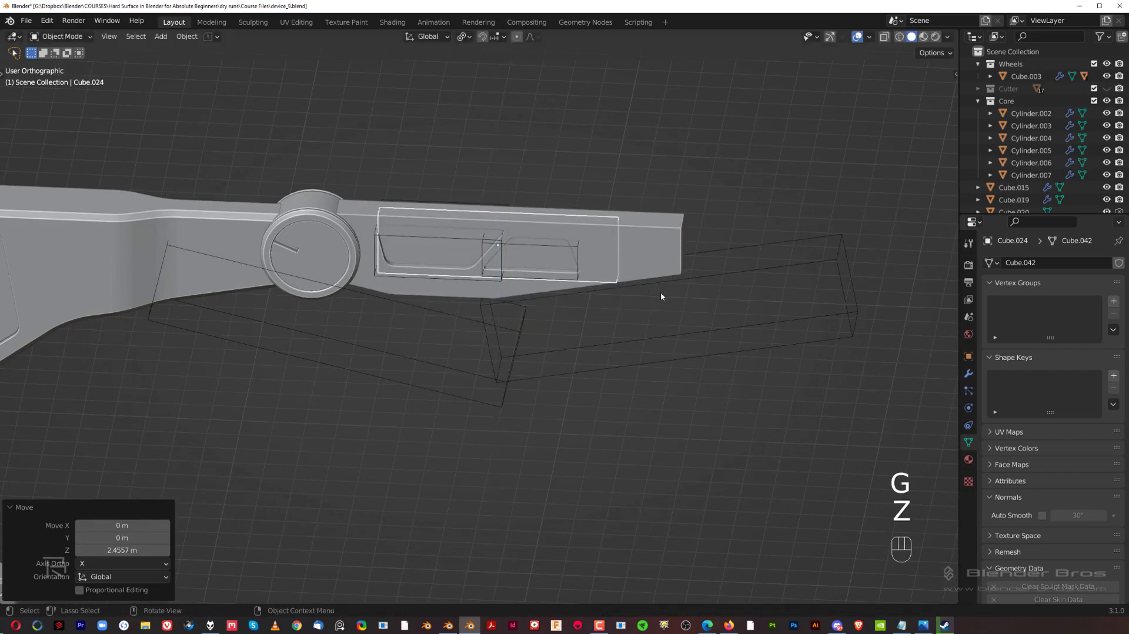
Scale the cutter box by about 2.43 along Z and 1.17 along Y so it extends through the end arm
{"action": "key", "text": "s"}
{"action": "key", "text": "z"}
{"action": "left_click", "coordinate": [904, 371]}
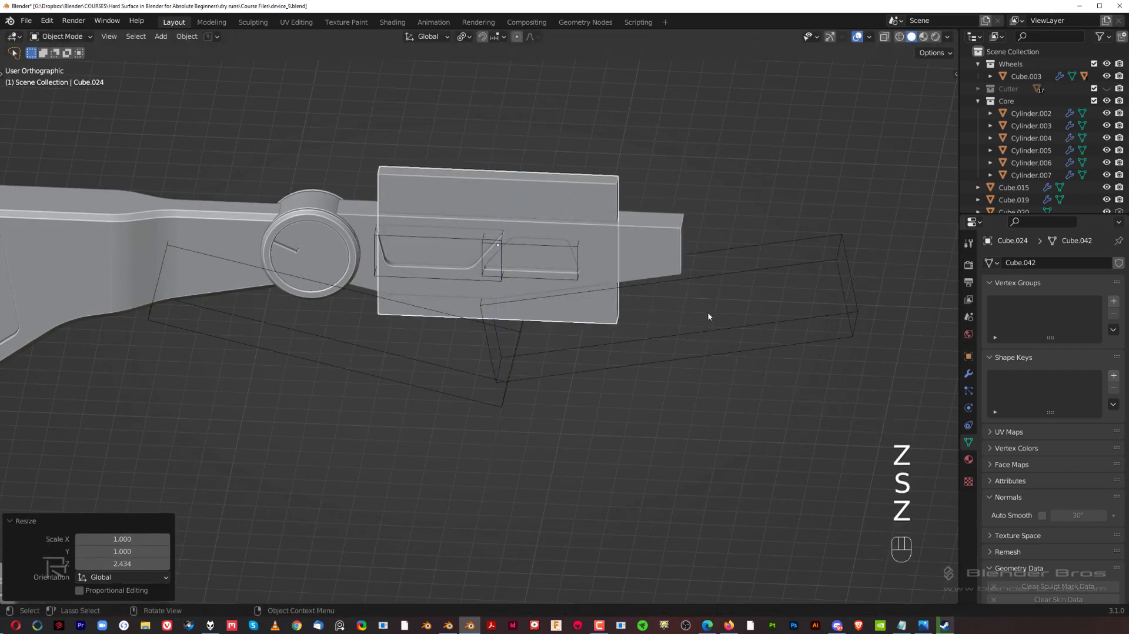
{"action": "key", "text": "s"}
{"action": "key", "text": "y"}
{"action": "left_click", "coordinate": [735, 340]}
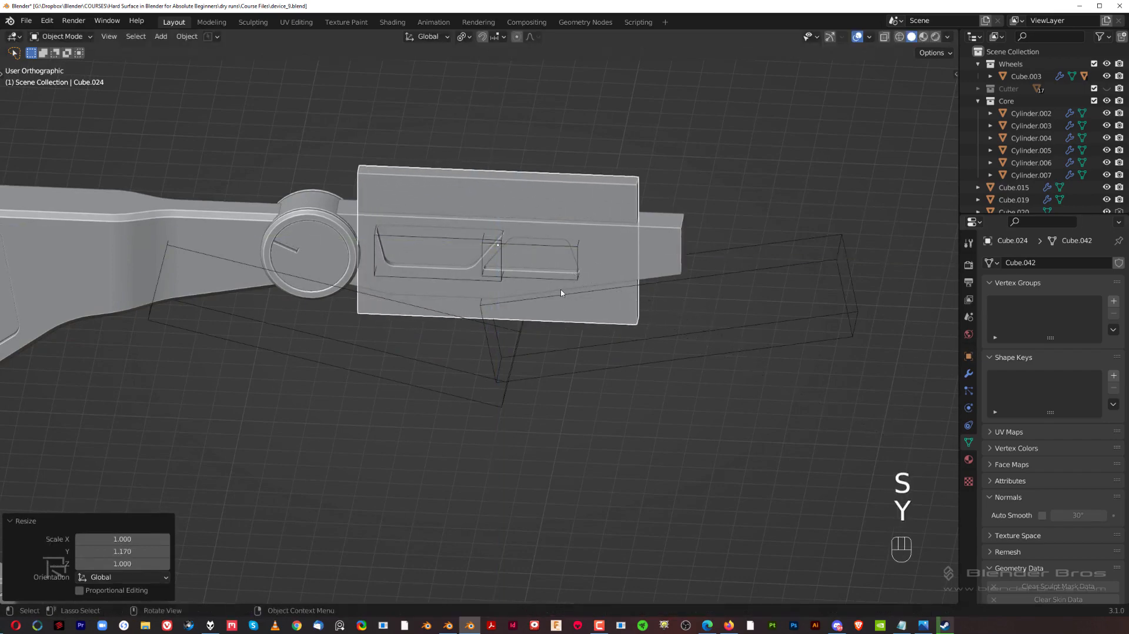
Shade the cutter box smooth with Auto Smooth enabled, and subtract it from the end arm with a Boolean difference
{"action": "middle_click_drag", "start_coordinate": [561, 294], "coordinate": [598, 241]}
{"action": "right_click", "coordinate": [598, 241]}
{"action": "left_click", "coordinate": [594, 234]}
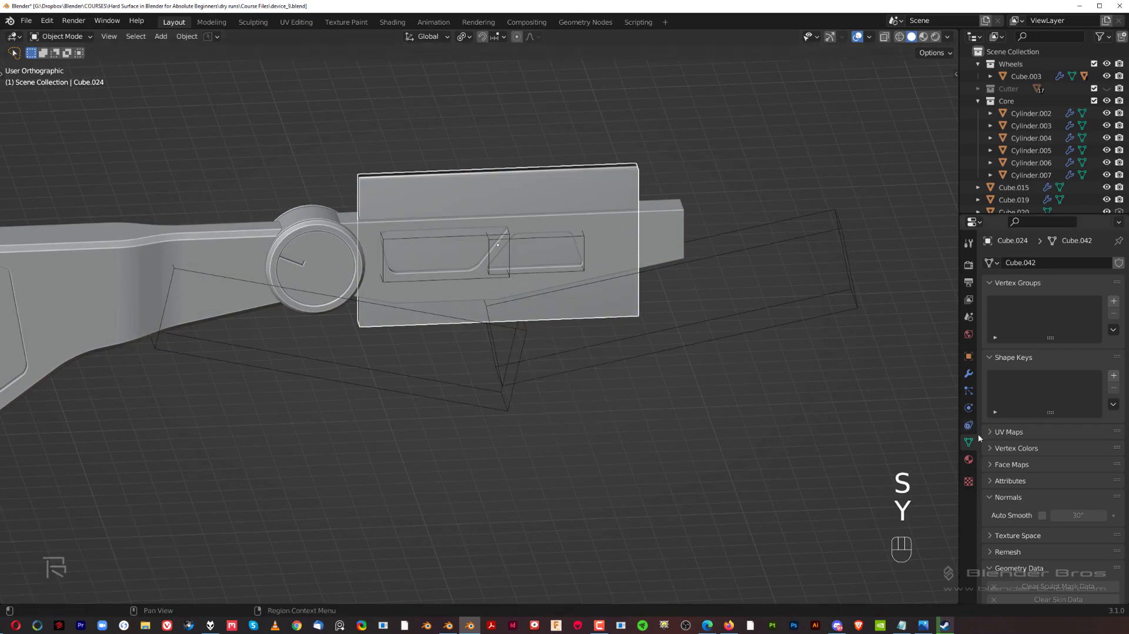
{"action": "left_click", "coordinate": [1042, 516]}
{"action": "left_click", "coordinate": [639, 214], "text": "shift"}
{"action": "key", "text": "ctrl+KP_Subtract"}
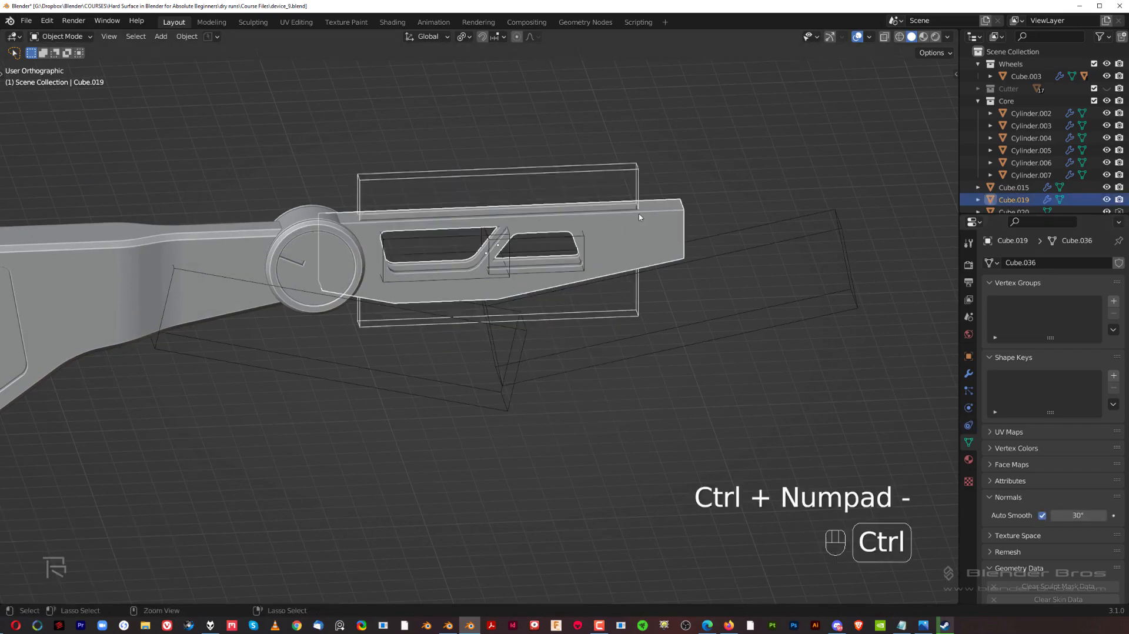
Move the cutter box's upper edge at the tip end about 1.34 m outward along Y
{"action": "middle_click_drag", "start_coordinate": [638, 213], "coordinate": [682, 199]}
{"action": "key", "text": "Tab"}
{"action": "key", "text": "Tab"}
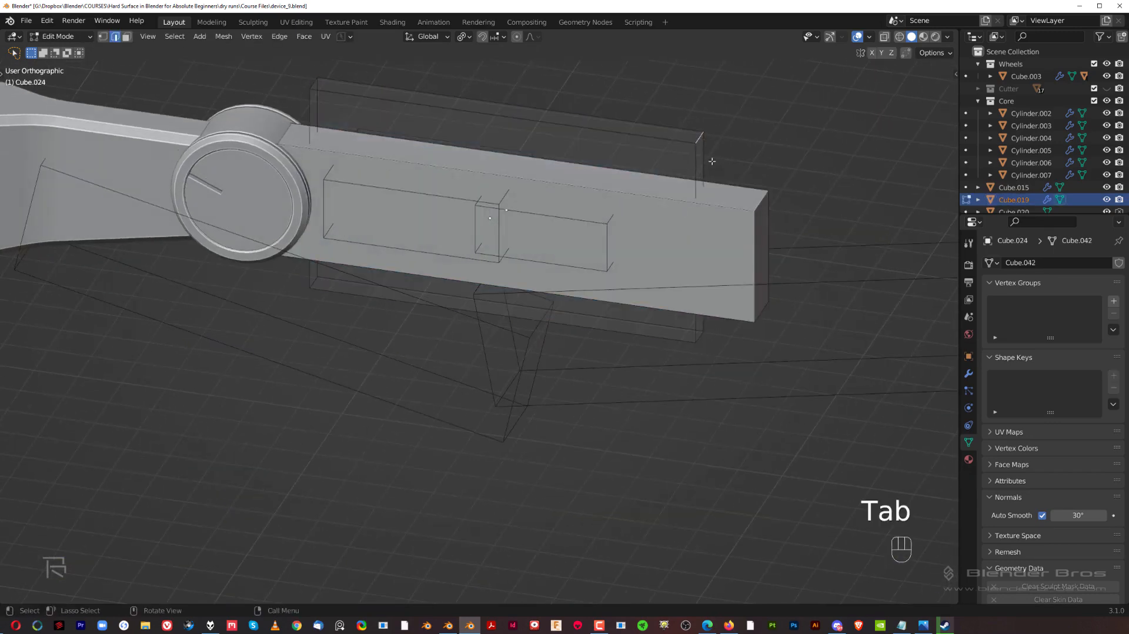
{"action": "key", "text": "g"}
{"action": "key", "text": "y"}
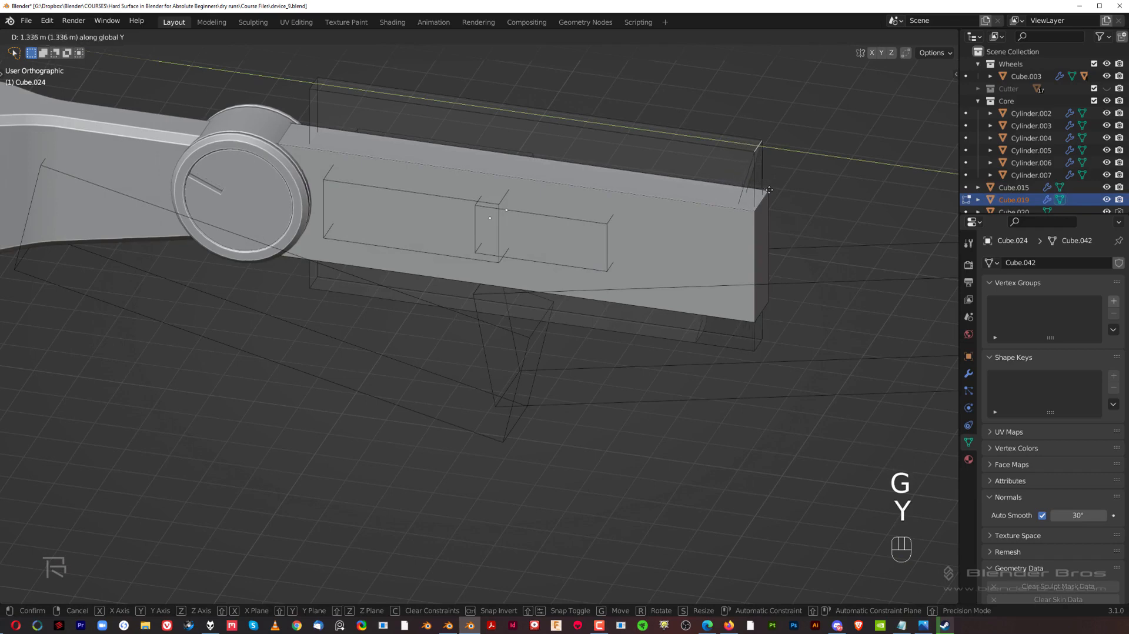
{"action": "left_click", "coordinate": [768, 191]}
Move the cutter box's lower edge at the joint end along Y toward the arm's tip to slope that end
{"action": "middle_click_drag", "start_coordinate": [768, 191], "coordinate": [297, 352]}
{"action": "left_click", "coordinate": [310, 352]}
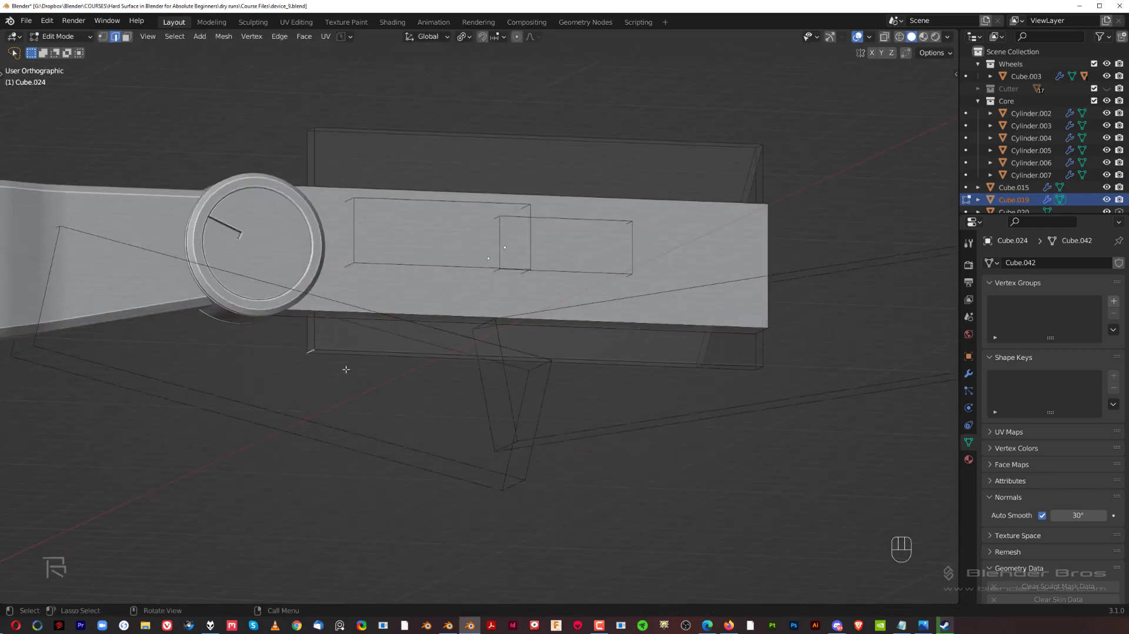
{"action": "key", "text": "g"}
{"action": "key", "text": "y"}
{"action": "left_click", "coordinate": [382, 374]}
Shift the cutter box's sloped end face beside the joint along Y
{"action": "middle_click_drag", "start_coordinate": [383, 374], "coordinate": [351, 322]}
{"action": "scroll", "coordinate": [351, 323], "scroll_direction": "down", "scroll_amount": 1}
{"action": "key", "text": "Tab"}
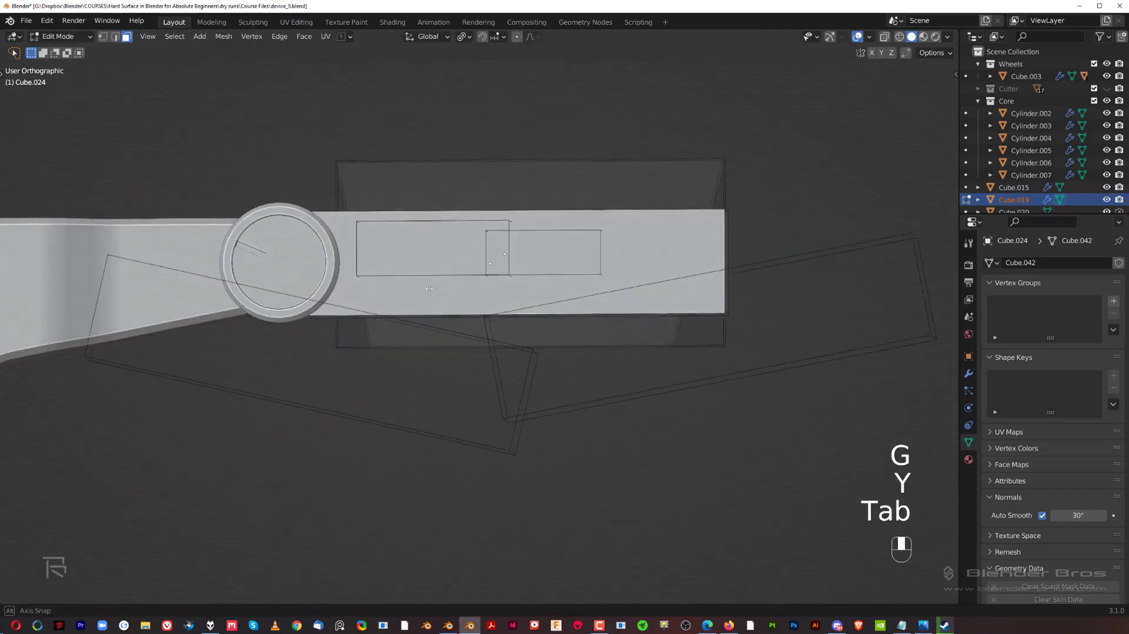
{"action": "middle_click_drag", "start_coordinate": [429, 288], "coordinate": [377, 215]}
{"action": "key", "text": "g"}
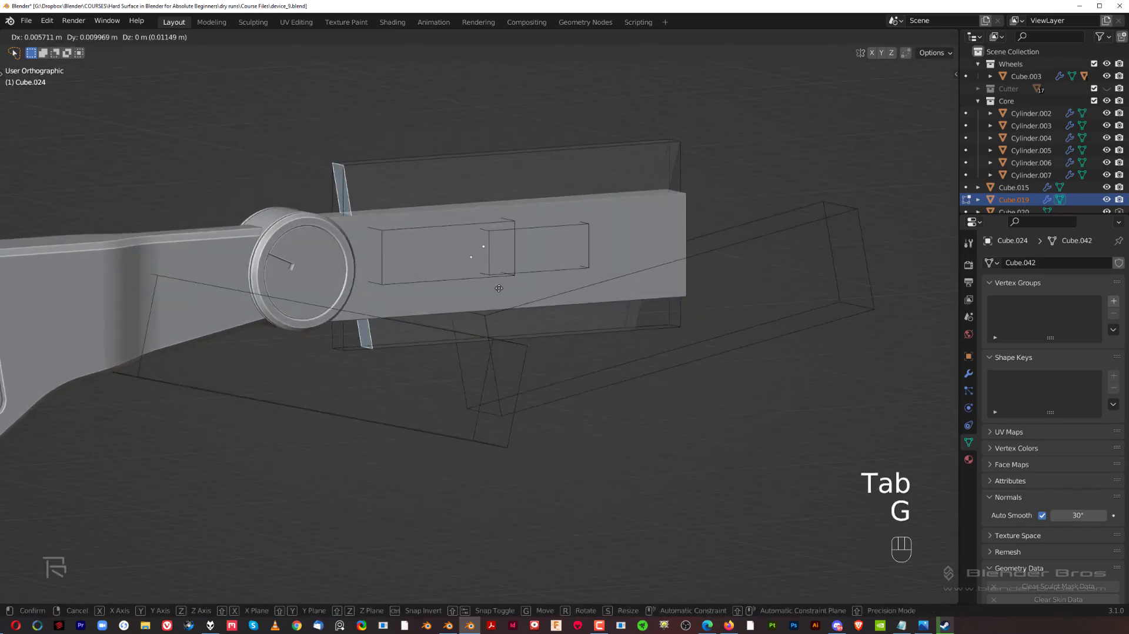
{"action": "key", "text": "y"}
{"action": "left_click", "coordinate": [484, 278]}
{"action": "key", "text": "Tab"}
Apply the cutter box's scale and round its four end corner edges with a six-segment bevel
{"action": "middle_click_drag", "start_coordinate": [499, 177], "coordinate": [633, 208]}
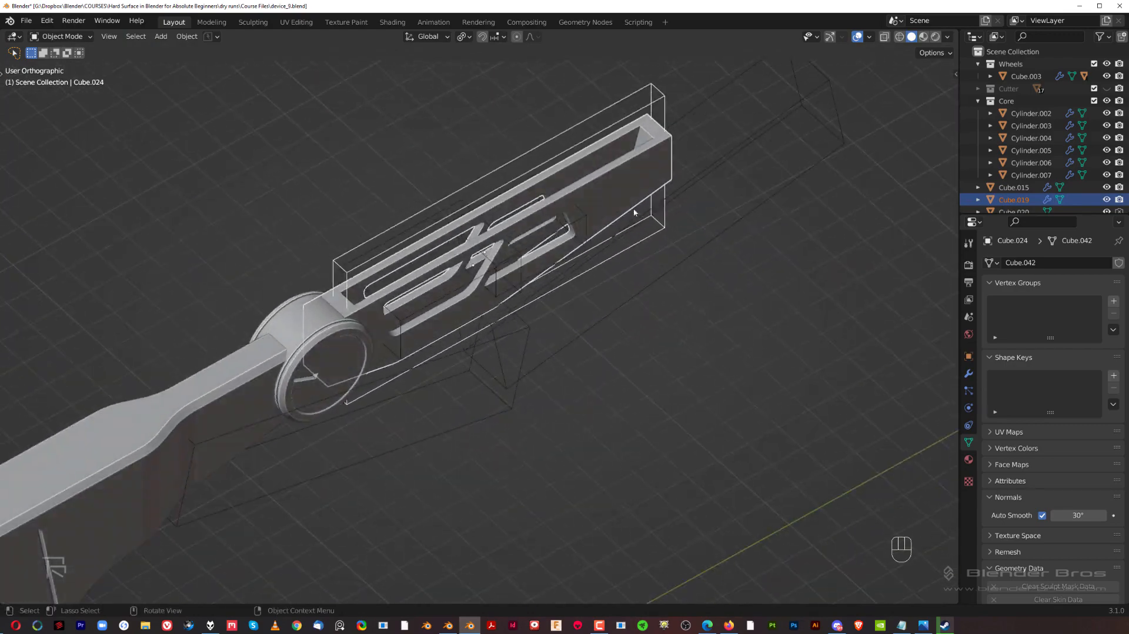
{"action": "key", "text": "Tab"}
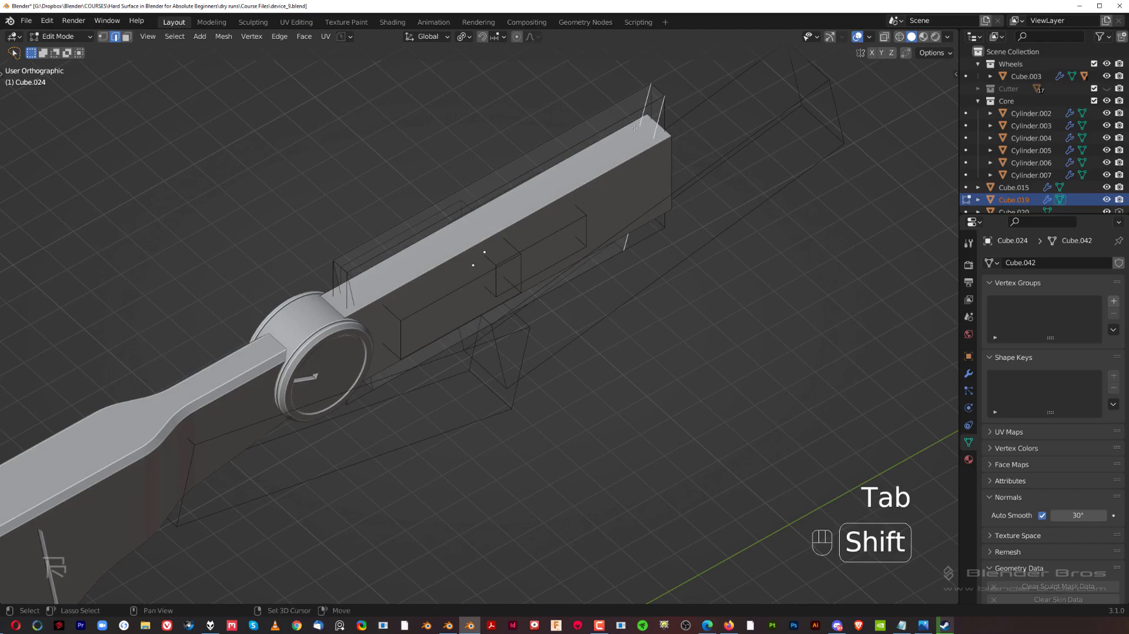
{"action": "key", "text": "ctrl+b"}
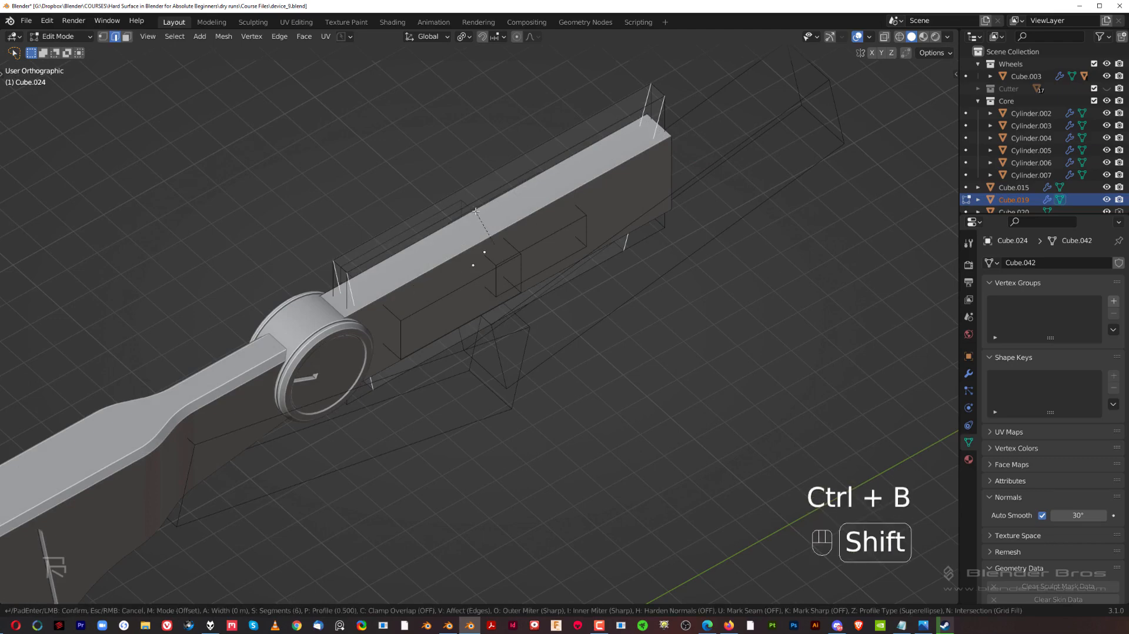
{"action": "left_click", "coordinate": [598, 244]}
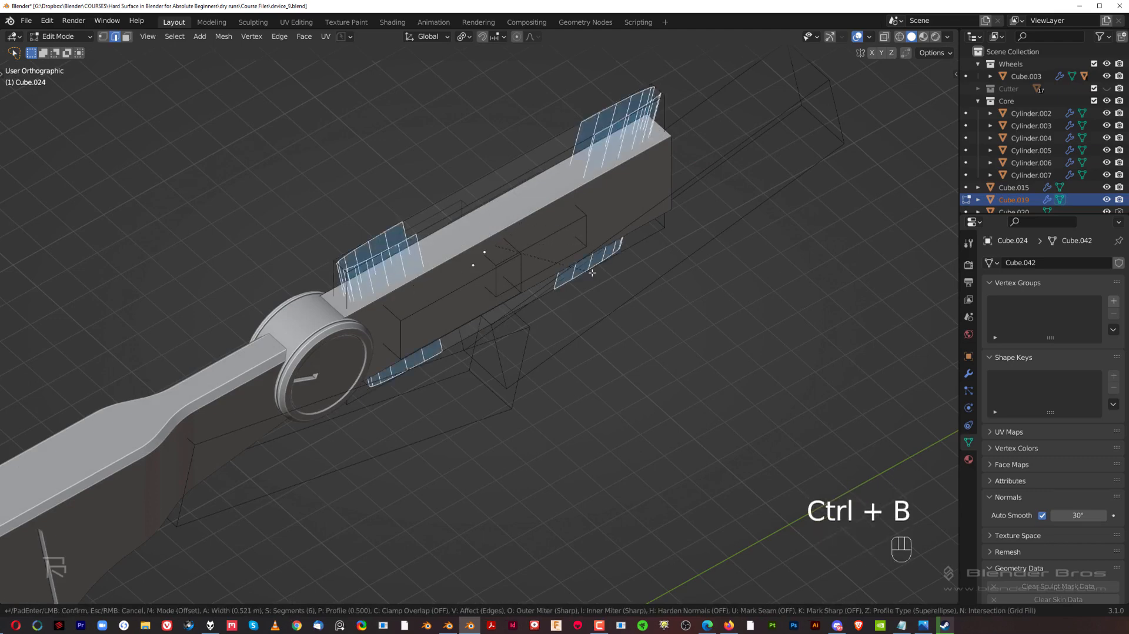
{"action": "key", "text": "Tab"}
{"action": "key", "text": "ctrl+a"}
{"action": "left_click", "coordinate": [602, 166]}
{"action": "key", "text": "Tab"}
{"action": "key", "text": "ctrl+b"}
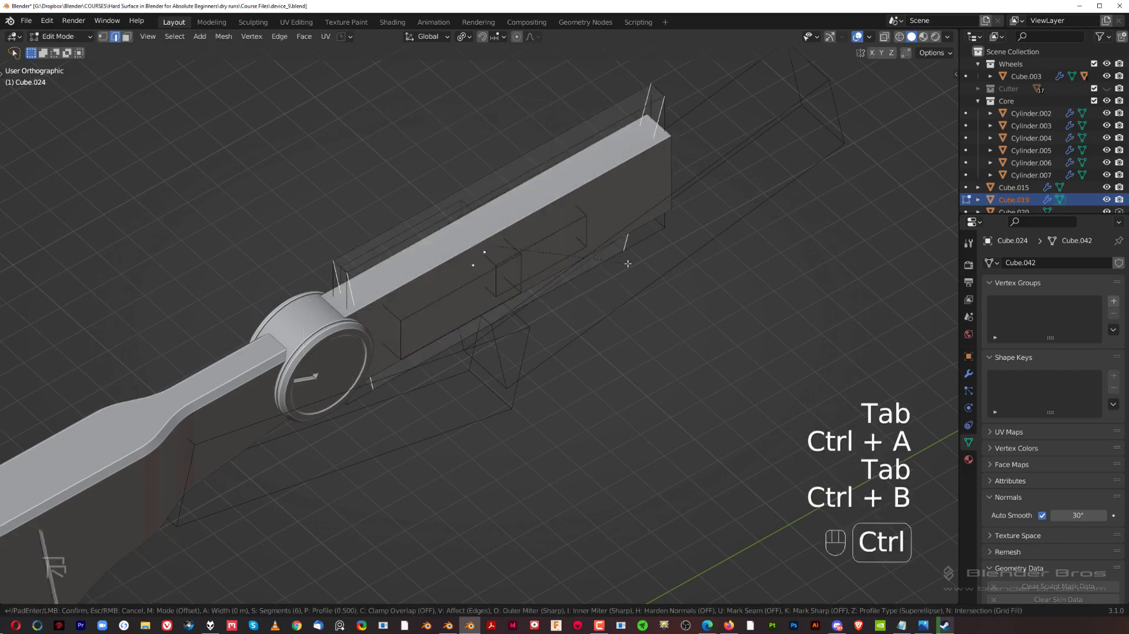
{"action": "left_click", "coordinate": [697, 282]}
{"action": "key", "text": "Tab"}
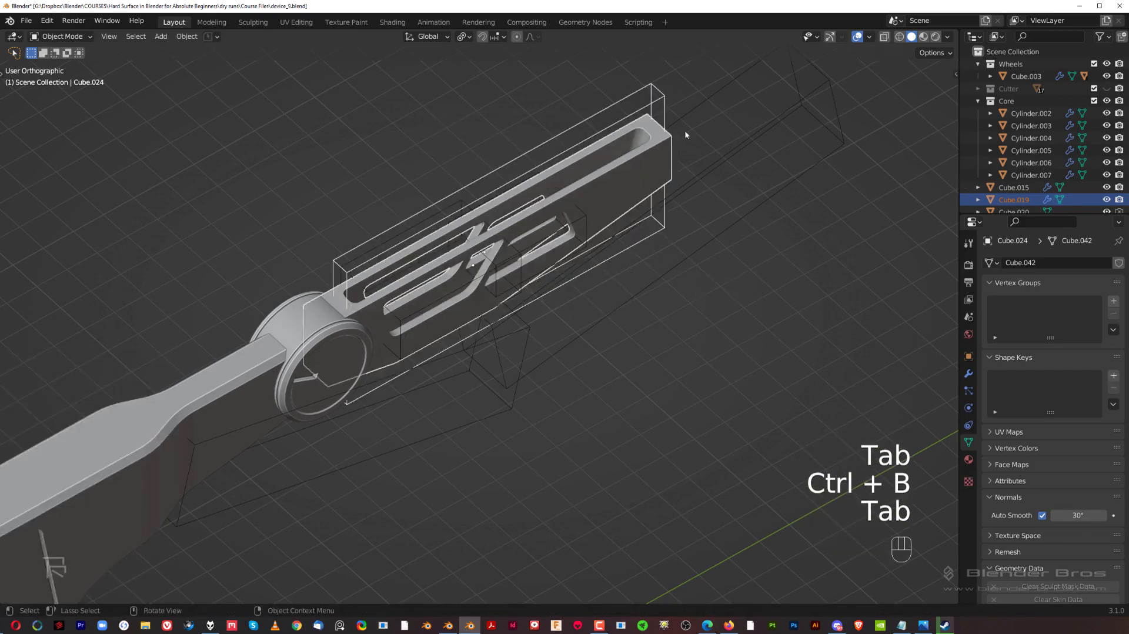
{"action": "key", "text": "m"}
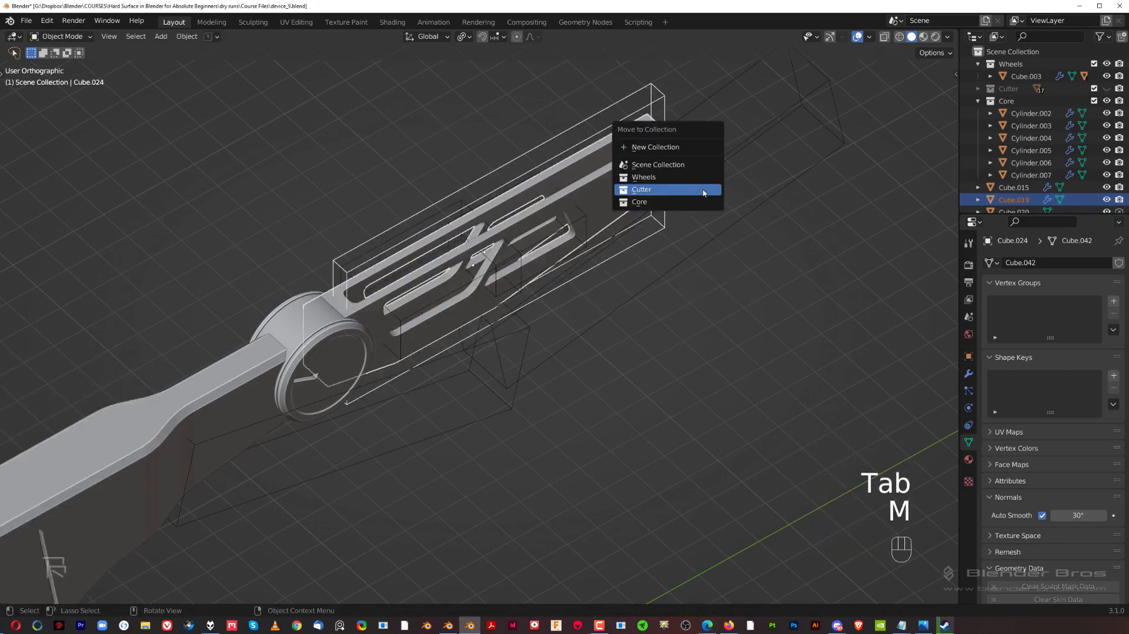
{"action": "left_click", "coordinate": [699, 189]}
{"action": "key", "text": "ctrl+z"}
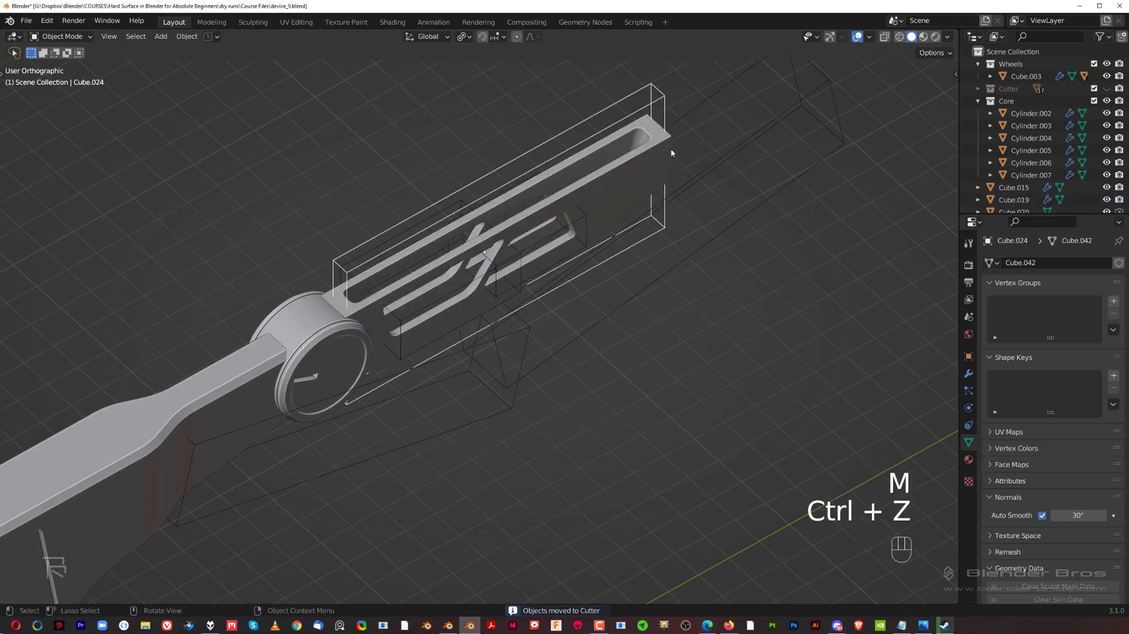
Move the slot cutter and the four other cutter boxes around the end arm into the Cutter collection
{"action": "key", "text": "m"}
{"action": "left_click", "coordinate": [676, 159]}
{"action": "key", "text": "grave"}
{"action": "middle_click_drag", "start_coordinate": [499, 384], "coordinate": [460, 259], "text": "shift"}
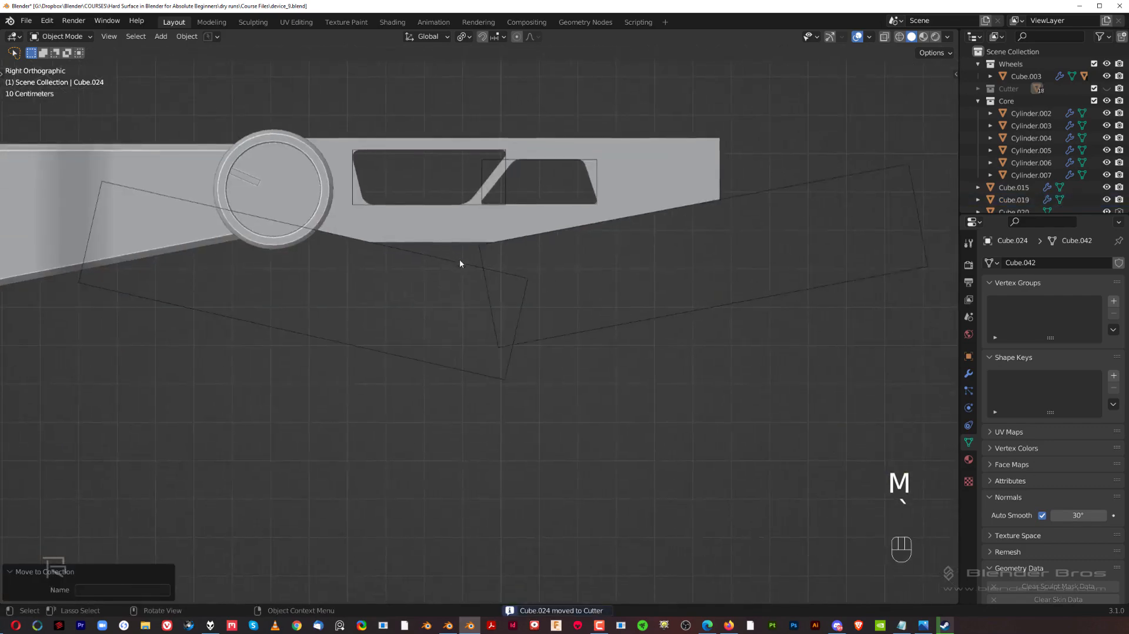
{"action": "scroll", "coordinate": [460, 259], "scroll_direction": "down", "scroll_amount": 1}
{"action": "key", "text": "b"}
{"action": "left_click_drag", "start_coordinate": [438, 314], "coordinate": [609, 390]}
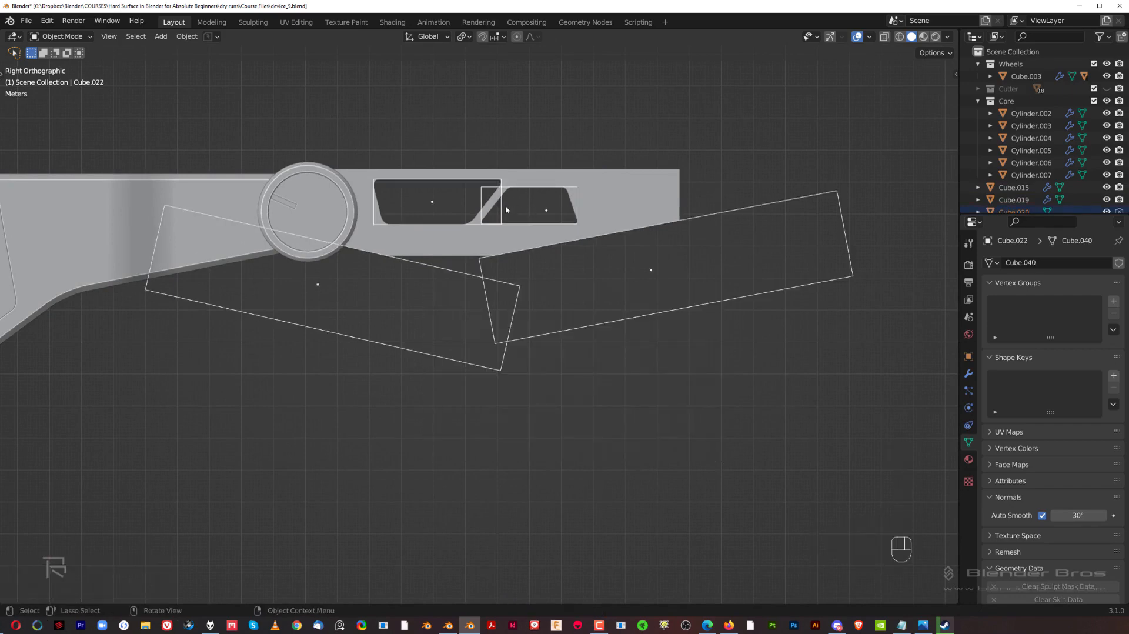
{"action": "key", "text": "m"}
{"action": "left_click", "coordinate": [509, 210]}
Save the scene as the next incremental version, device_10.blend
{"action": "scroll", "coordinate": [503, 268], "scroll_direction": "down", "scroll_amount": 3}
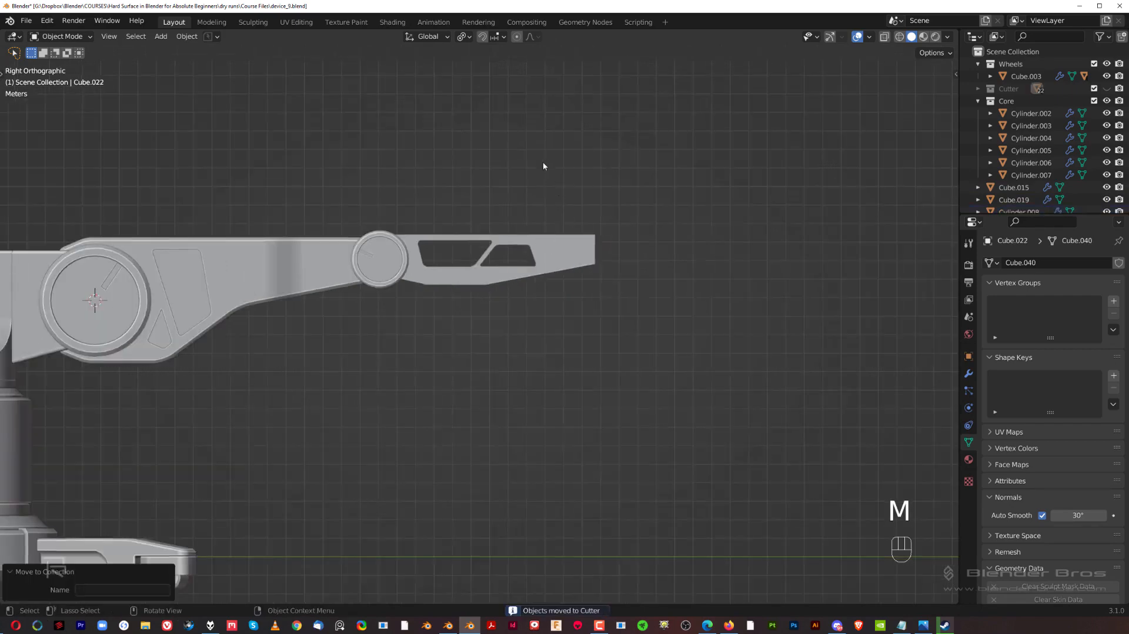
{"action": "middle_click_drag", "start_coordinate": [544, 167], "coordinate": [495, 254], "text": "shift"}
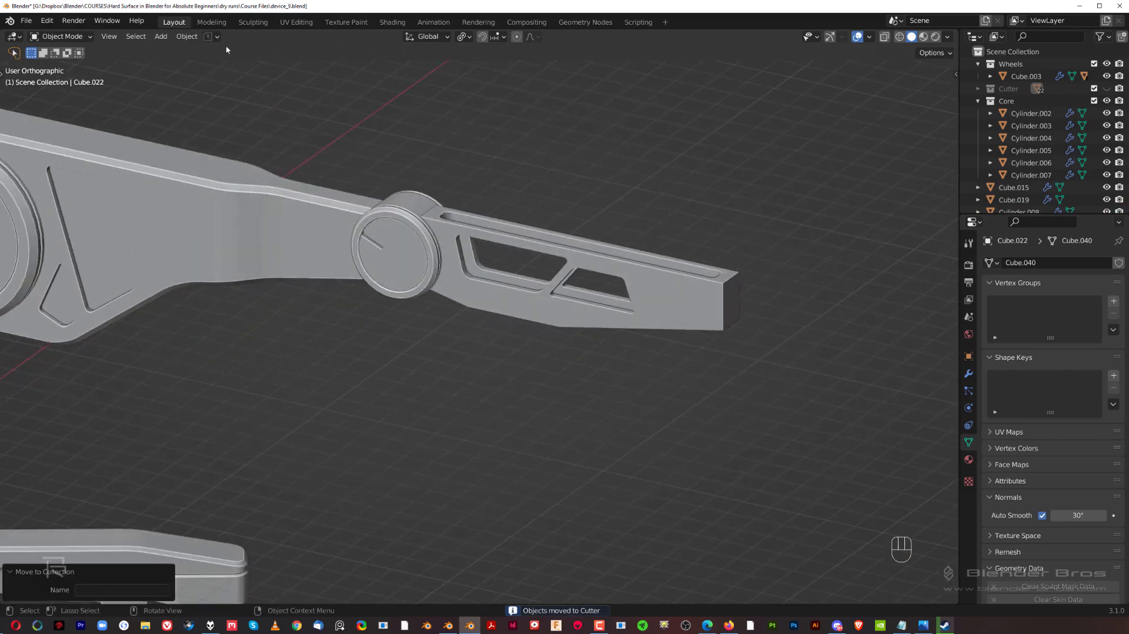
{"action": "left_click", "coordinate": [207, 38]}
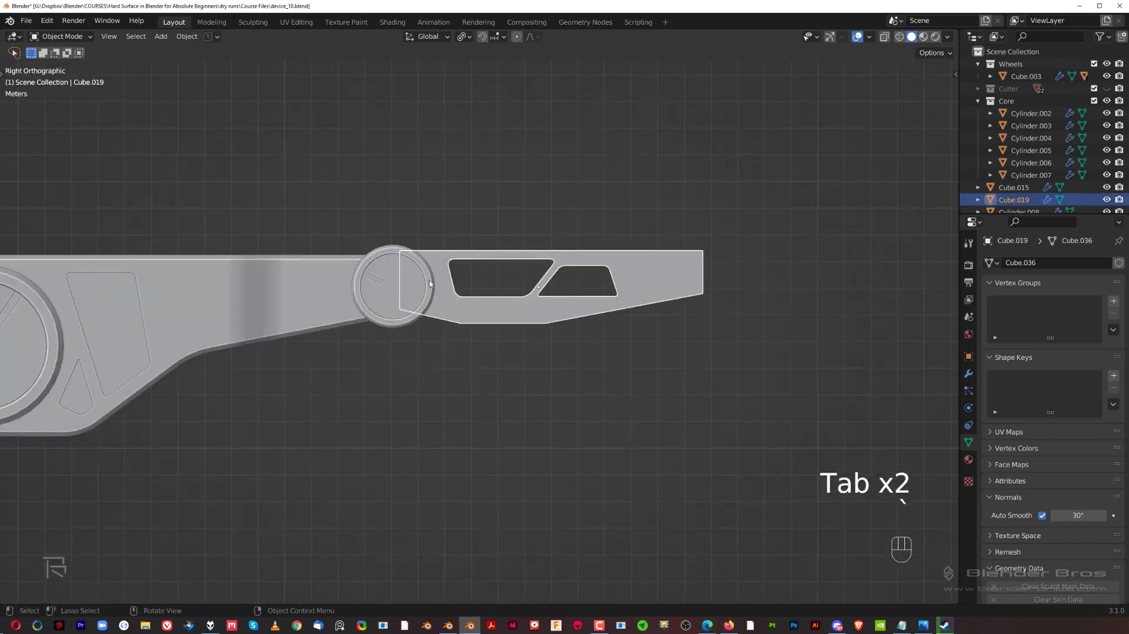
Duplicate the joint cylinders between the two arms and place the copy at the end arm's tip, about 11.66 m along Y and 0.38 m along Z
{"action": "left_click", "coordinate": [394, 279]}
{"action": "left_click", "coordinate": [429, 286], "text": "shift"}
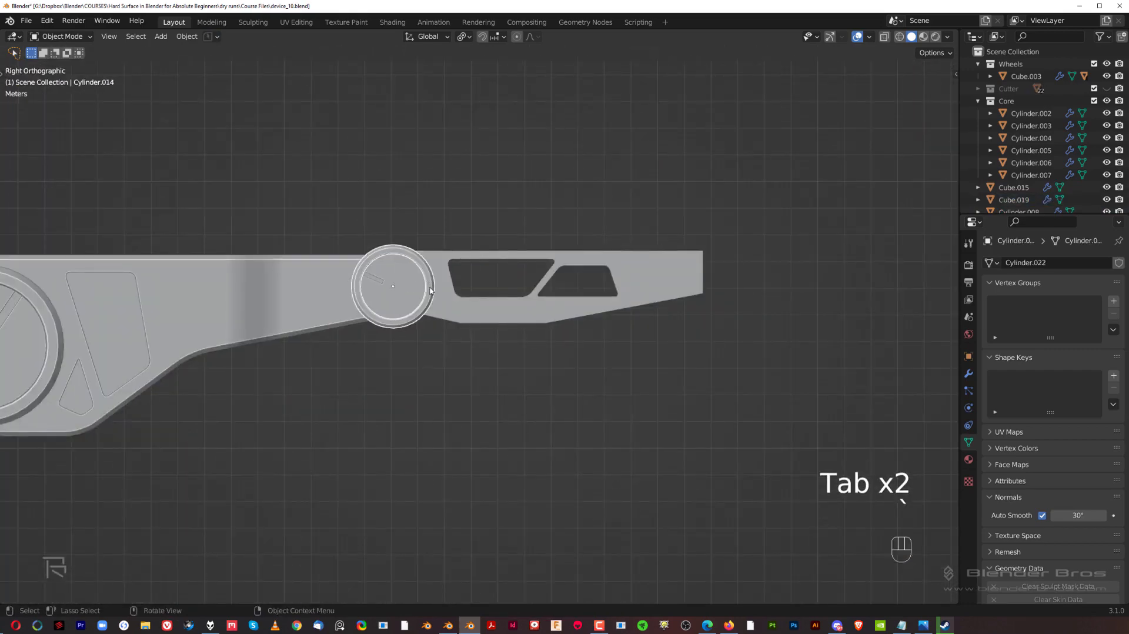
{"action": "key", "text": "shift+d"}
{"action": "left_click", "coordinate": [739, 275]}
Scale the duplicated tip joint to about 0.786 and rotate it about 227°
{"action": "key", "text": "s"}
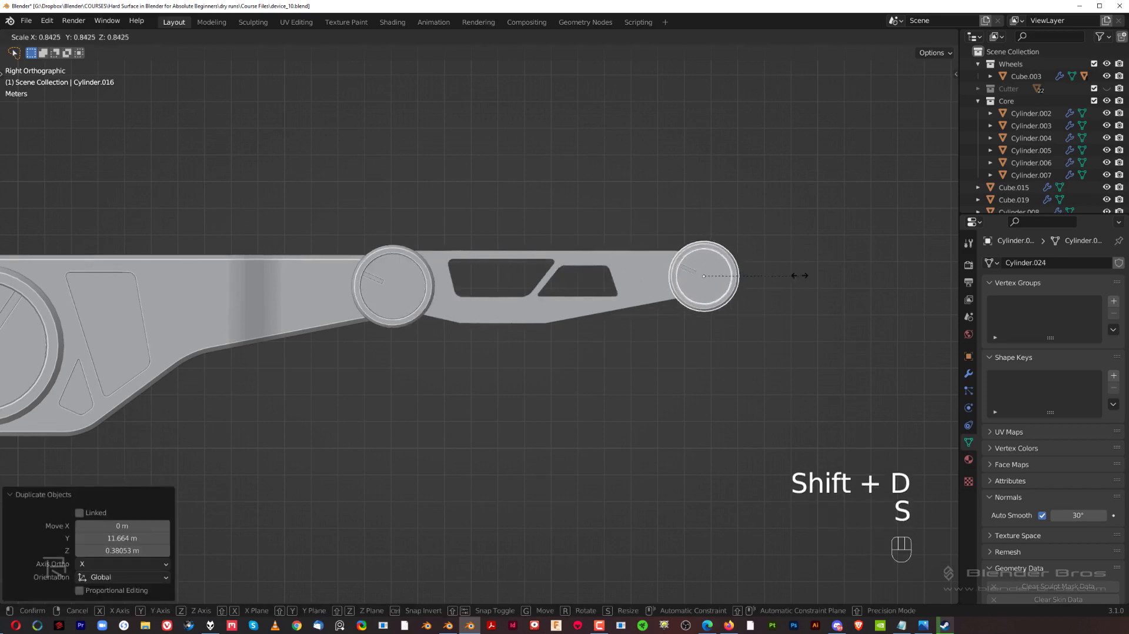
{"action": "left_click", "coordinate": [797, 277]}
{"action": "key", "text": "r"}
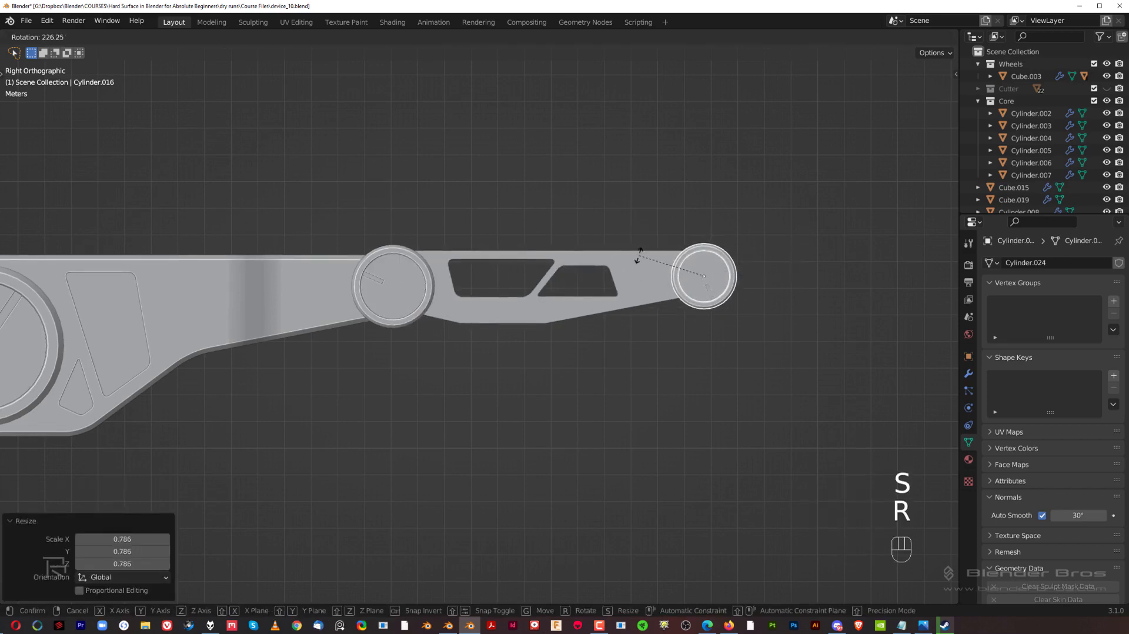
{"action": "left_click", "coordinate": [639, 255]}
Reposition the tip joint on the end of the arm and scale it by about 0.885
{"action": "middle_click_drag", "start_coordinate": [694, 297], "coordinate": [627, 261], "text": "shift"}
{"action": "scroll", "coordinate": [626, 262], "scroll_direction": "up", "scroll_amount": 4}
{"action": "key", "text": "g"}
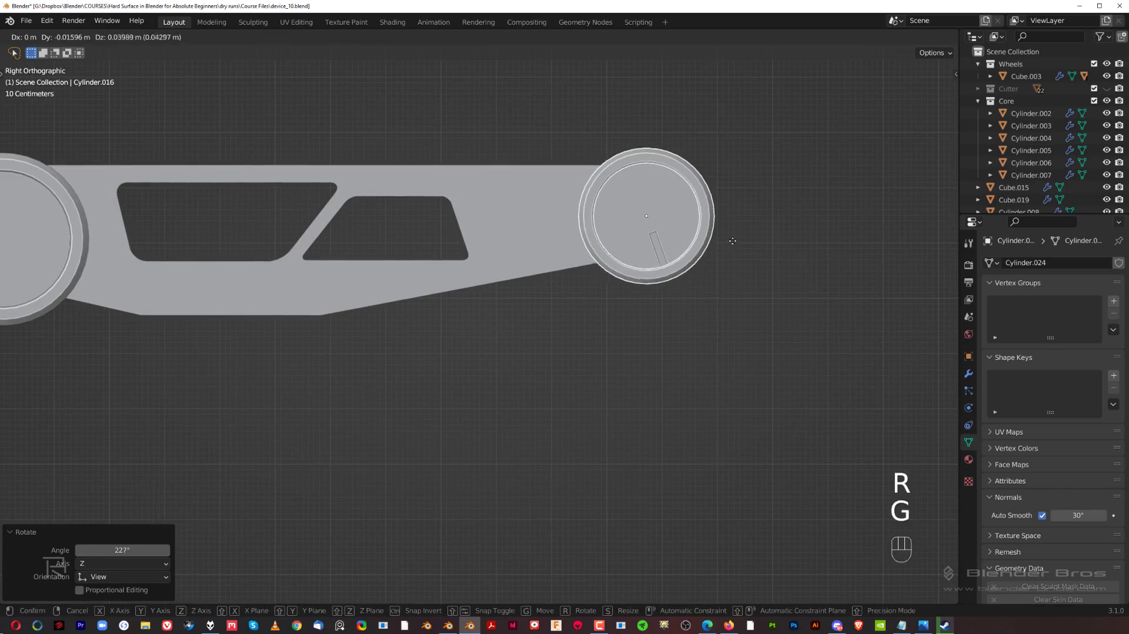
{"action": "left_click", "coordinate": [802, 237]}
{"action": "key", "text": "s"}
{"action": "left_click", "coordinate": [785, 231]}
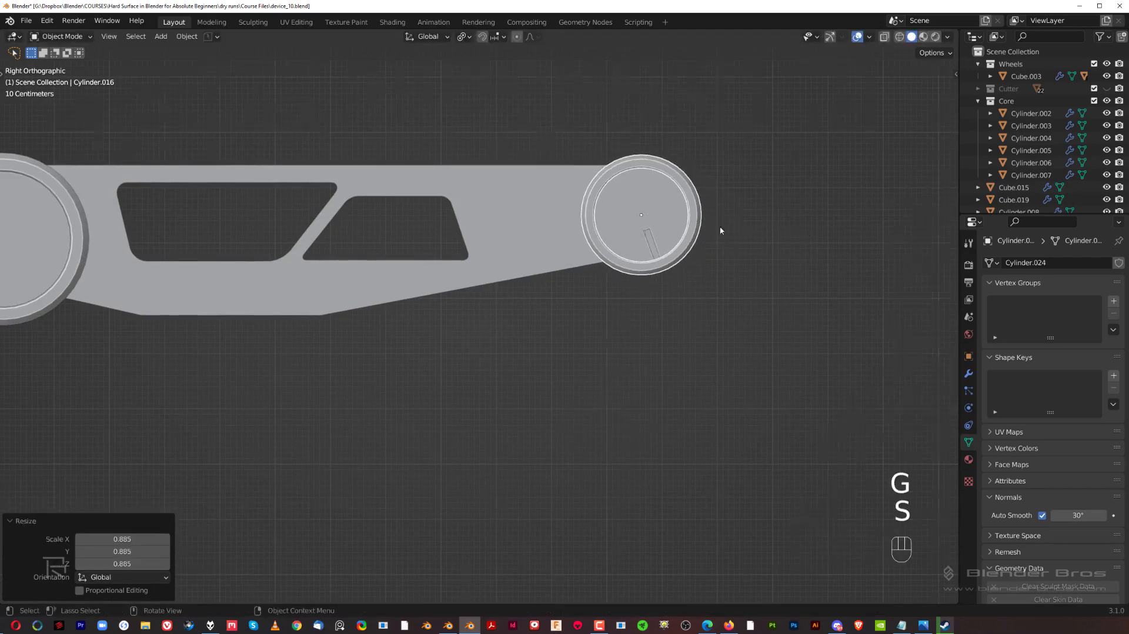
Widen the tip joint along X by a factor of about 1.53
{"action": "middle_click_drag", "start_coordinate": [720, 226], "coordinate": [799, 271]}
{"action": "key", "text": "s"}
{"action": "key", "text": "x"}
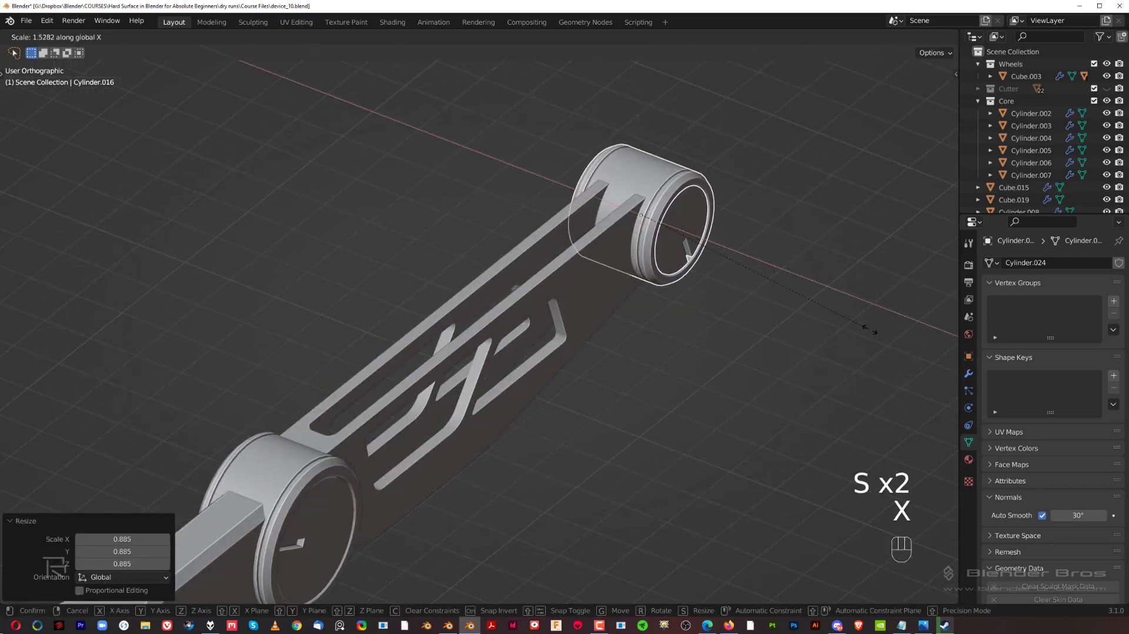
{"action": "left_click", "coordinate": [867, 328]}
Examine the proportions of the whole arm and its new tip joint from the side
{"action": "scroll", "coordinate": [758, 265], "scroll_direction": "down", "scroll_amount": 2}
{"action": "key", "text": "grave"}
{"action": "scroll", "coordinate": [653, 277], "scroll_direction": "down", "scroll_amount": 3}
{"action": "left_click", "coordinate": [647, 262]}
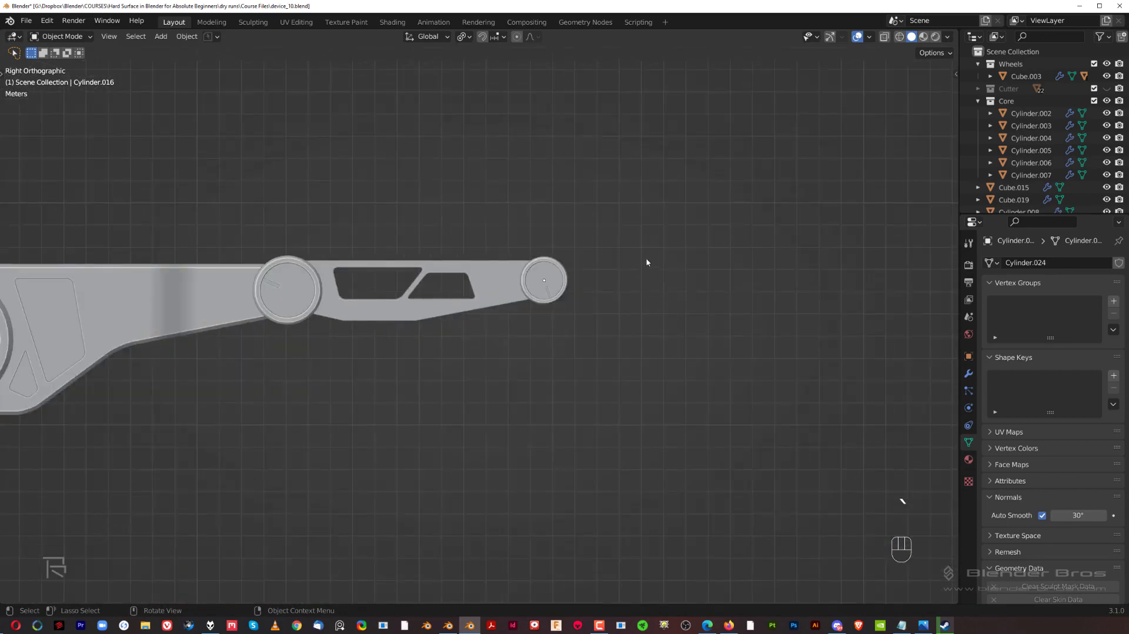
{"action": "scroll", "coordinate": [618, 265], "scroll_direction": "down", "scroll_amount": 2}
{"action": "middle_click_drag", "start_coordinate": [525, 267], "coordinate": [584, 241], "text": "shift"}
{"action": "scroll", "coordinate": [610, 228], "scroll_direction": "down", "scroll_amount": 2}
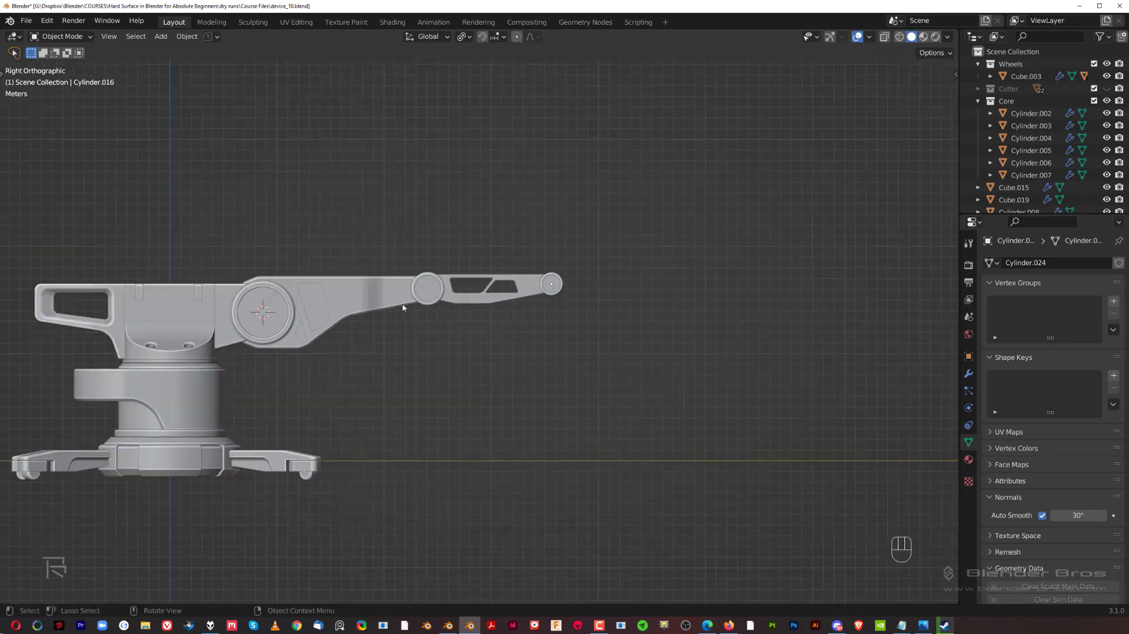
{"action": "scroll", "coordinate": [412, 282], "scroll_direction": "up", "scroll_amount": 1}
{"action": "middle_click_drag", "start_coordinate": [356, 293], "coordinate": [488, 295], "text": "shift"}
{"action": "scroll", "coordinate": [513, 287], "scroll_direction": "up", "scroll_amount": 2}
{"action": "middle_click_drag", "start_coordinate": [579, 304], "coordinate": [535, 322], "text": "shift"}
{"action": "scroll", "coordinate": [424, 300], "scroll_direction": "down", "scroll_amount": 1}
Parent the tip joint, slotted end segment and elbow joint to the main arm using Object (Keep Transform)
{"action": "left_click", "coordinate": [758, 257], "text": "shift"}
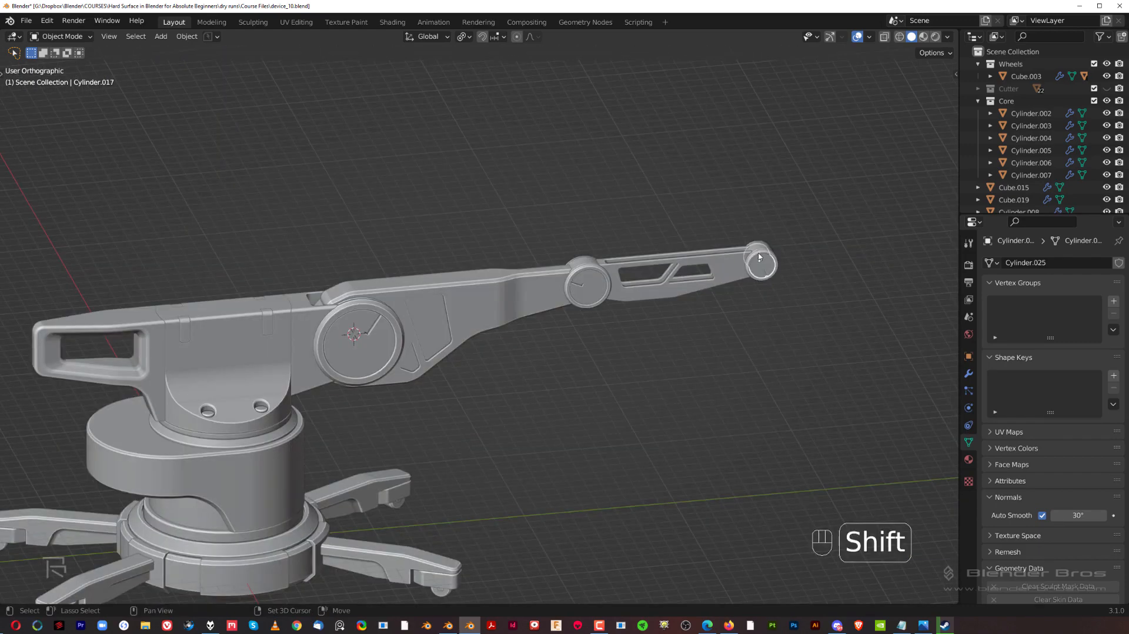
{"action": "left_click", "coordinate": [597, 284], "text": "shift"}
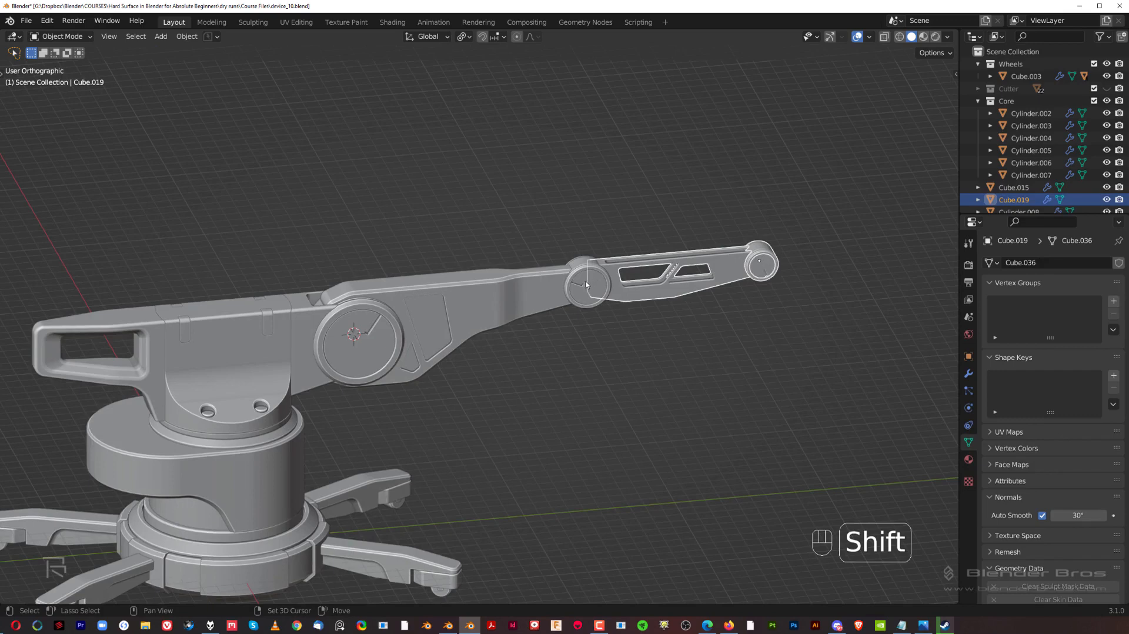
{"action": "left_click", "coordinate": [580, 273], "text": "shift"}
{"action": "left_click", "coordinate": [493, 269], "text": "shift"}
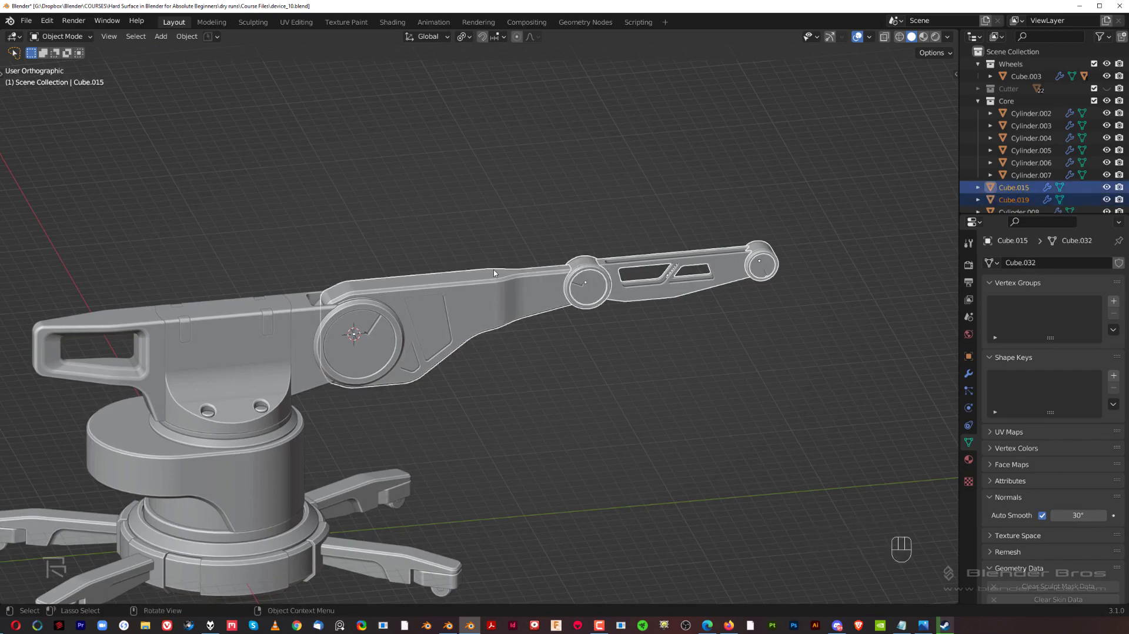
{"action": "key", "text": "ctrl+p"}
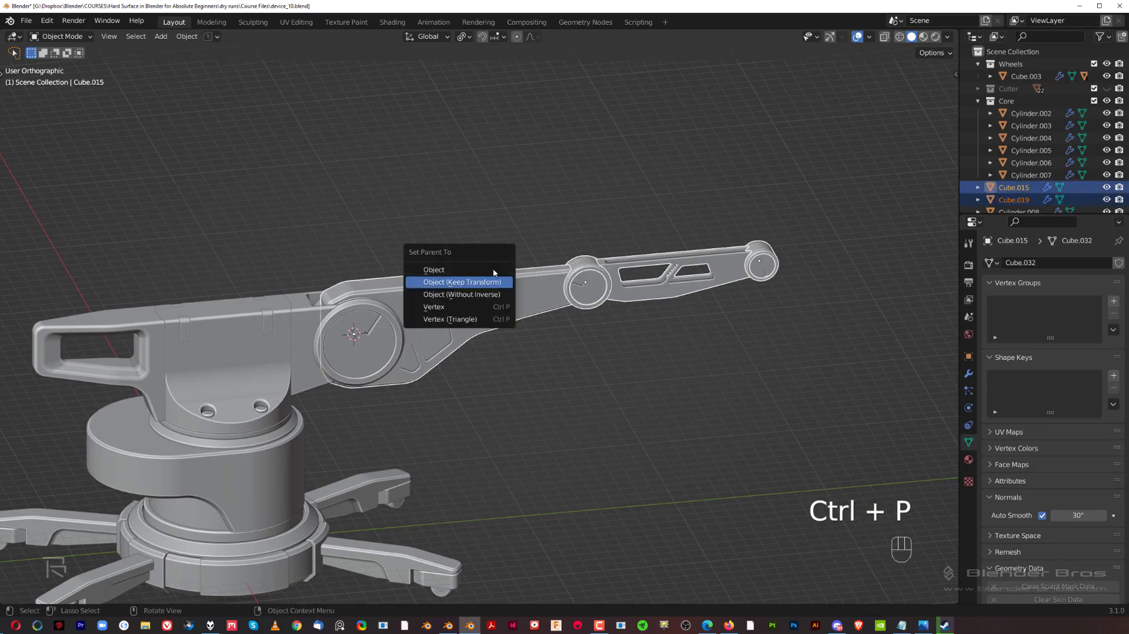
{"action": "left_click", "coordinate": [493, 281]}
Undo the last seven operations on the arm
{"action": "key", "text": "ctrl+z"}
{"action": "key", "text": "ctrl+z"}
{"action": "key", "text": "ctrl+z"}
{"action": "key", "text": "ctrl+z"}
{"action": "key", "text": "ctrl+z"}
{"action": "key", "text": "ctrl+z"}
{"action": "key", "text": "ctrl+z"}
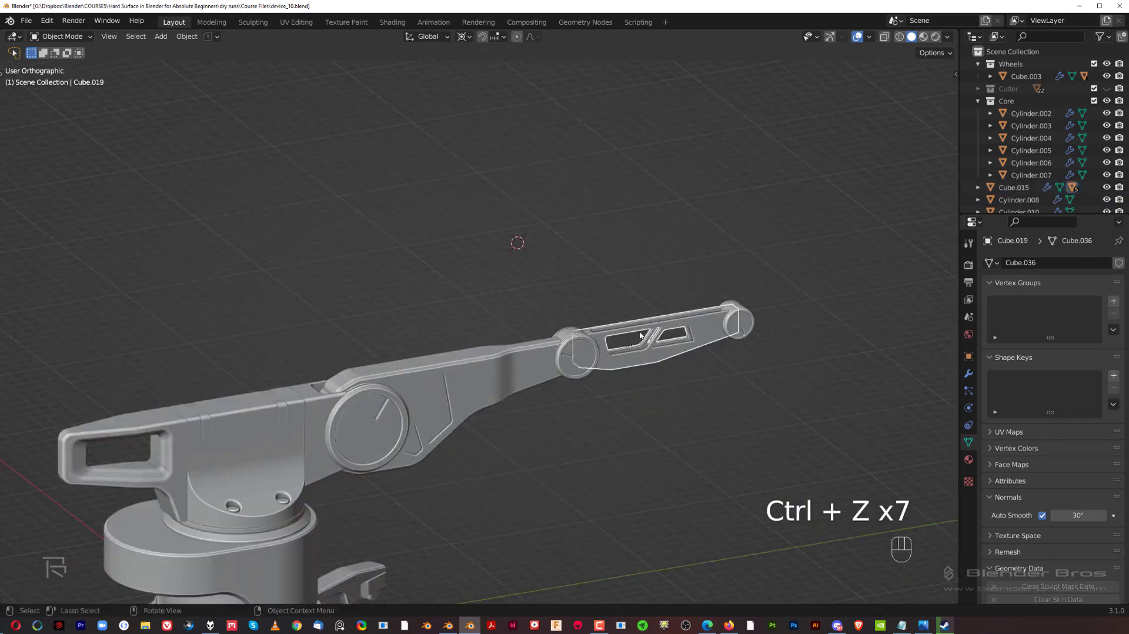
Apply all the Boolean difference modifiers on the slotted end segment, from the Cube.020 cutter through Cube.024
{"action": "left_click", "coordinate": [968, 374]}
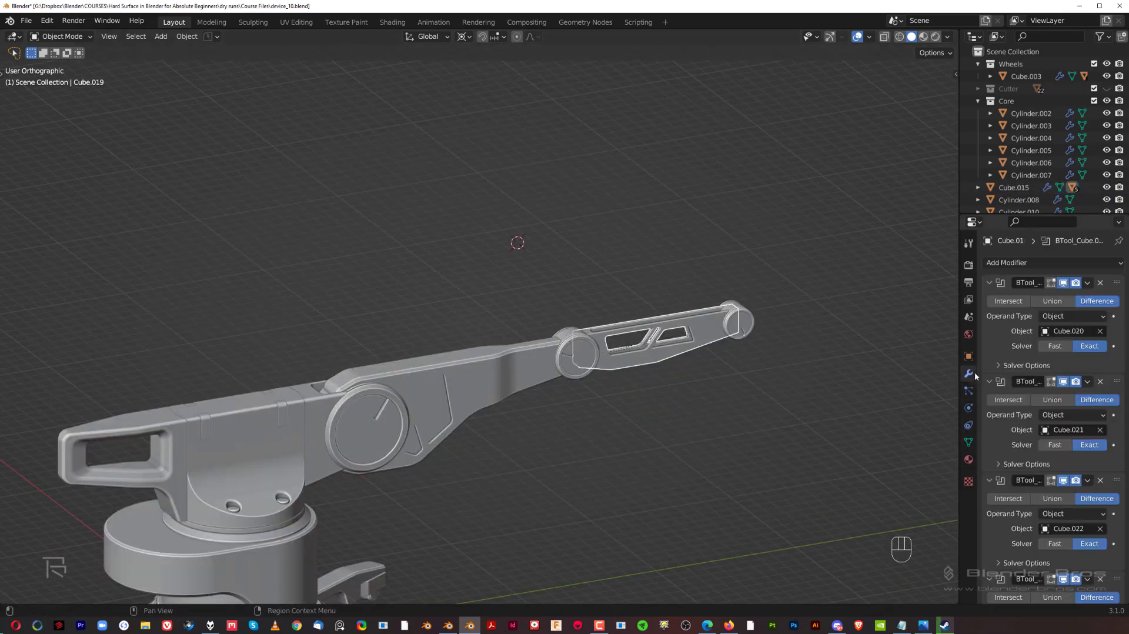
{"action": "left_click", "coordinate": [1088, 283]}
{"action": "left_click", "coordinate": [1092, 283]}
{"action": "left_click", "coordinate": [1089, 283]}
{"action": "left_click", "coordinate": [1079, 294]}
{"action": "left_click", "coordinate": [1090, 281]}
{"action": "left_click", "coordinate": [1080, 296]}
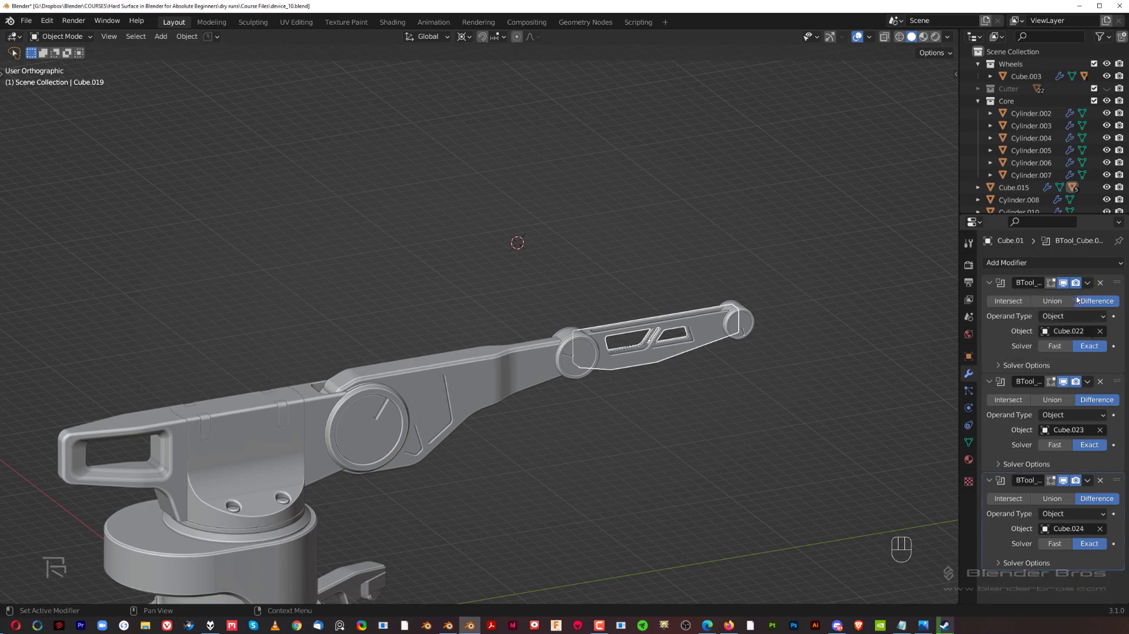
{"action": "left_click", "coordinate": [1088, 283]}
{"action": "left_click", "coordinate": [1081, 296]}
{"action": "left_click", "coordinate": [1088, 283]}
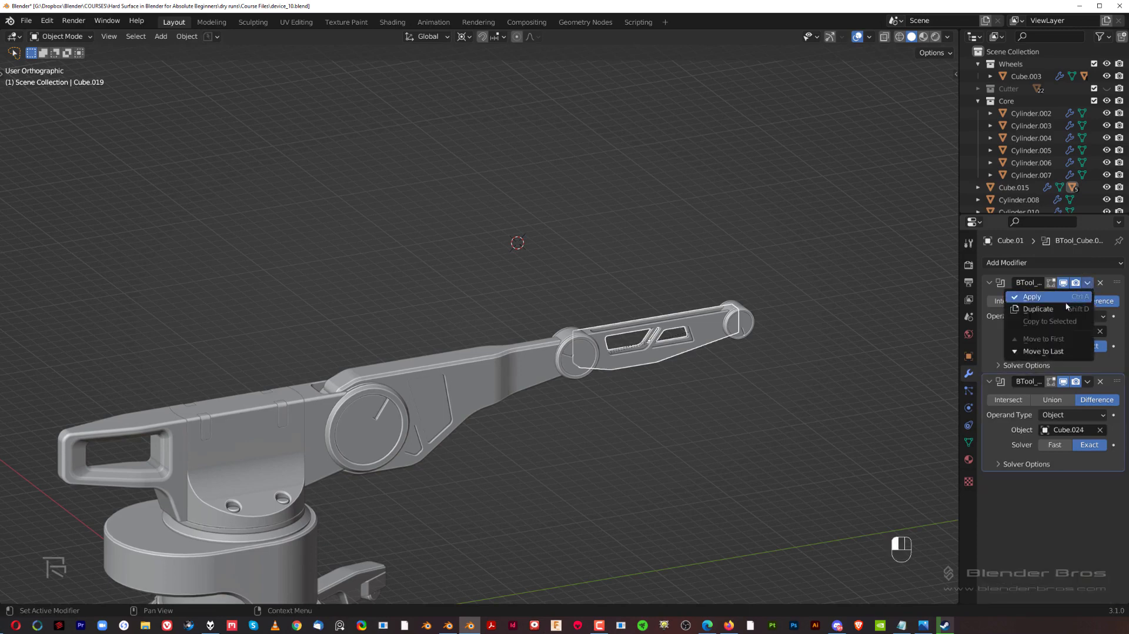
{"action": "left_click", "coordinate": [1071, 298]}
{"action": "left_click", "coordinate": [1087, 284]}
{"action": "left_click", "coordinate": [1079, 296]}
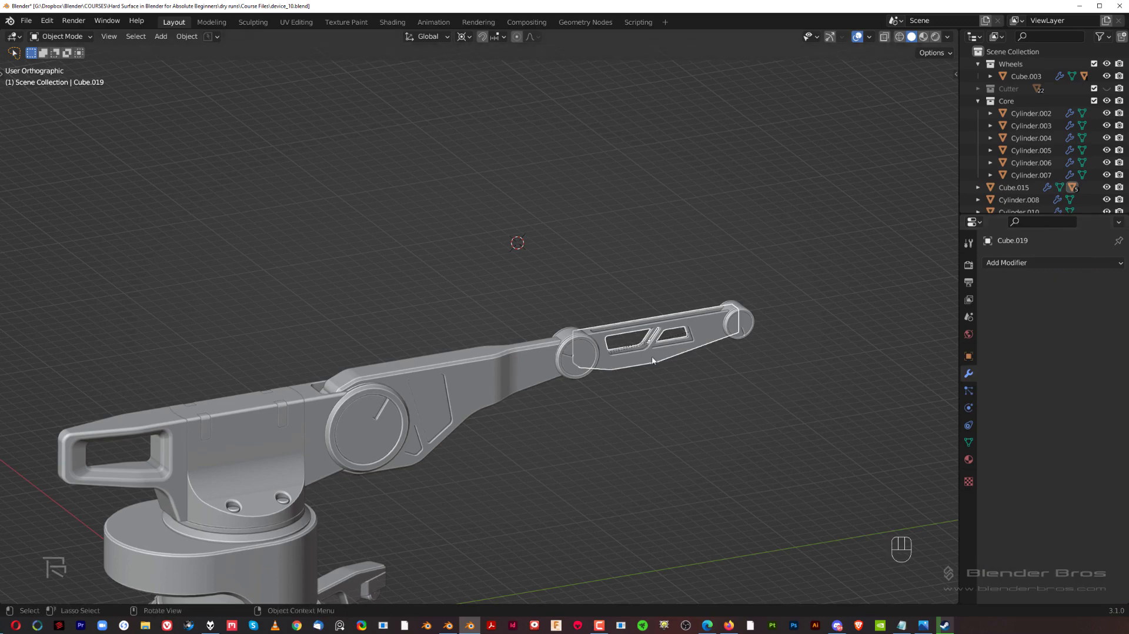
Copy the main arm's Bevel and Weighted Normal modifiers to the slotted end segment
{"action": "left_click", "coordinate": [539, 356]}
{"action": "left_click", "coordinate": [654, 344]}
{"action": "left_click", "coordinate": [538, 360], "text": "shift"}
{"action": "key", "text": "ctrl+c"}
Snap the 3D cursor to the centre of the large shoulder joint in the right view
{"action": "left_click", "coordinate": [733, 304]}
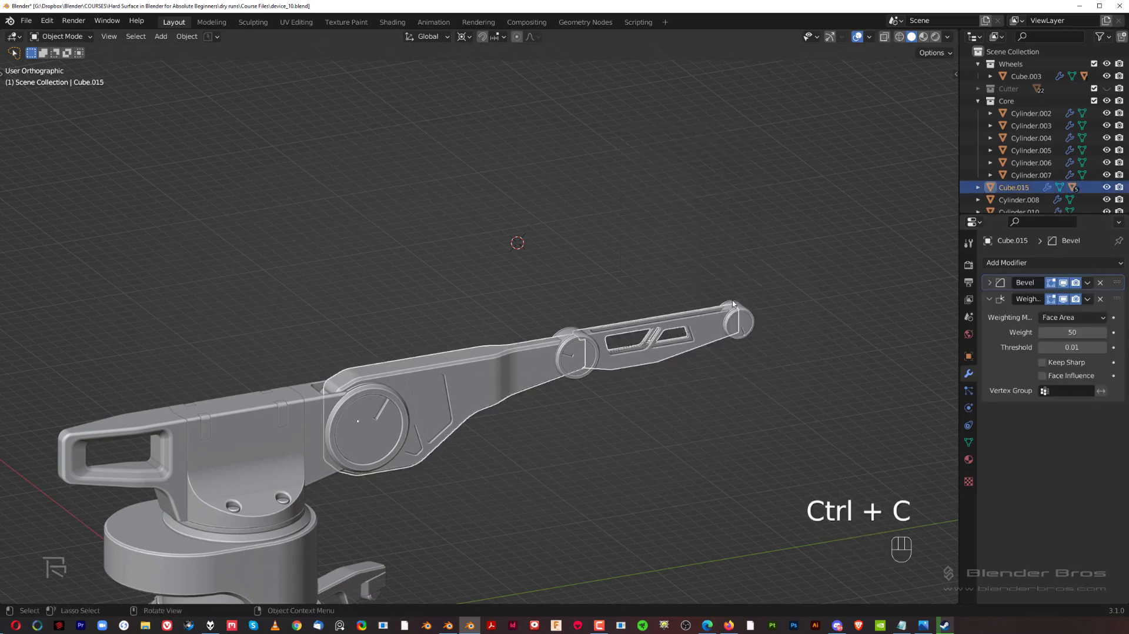
{"action": "left_click", "coordinate": [593, 357]}
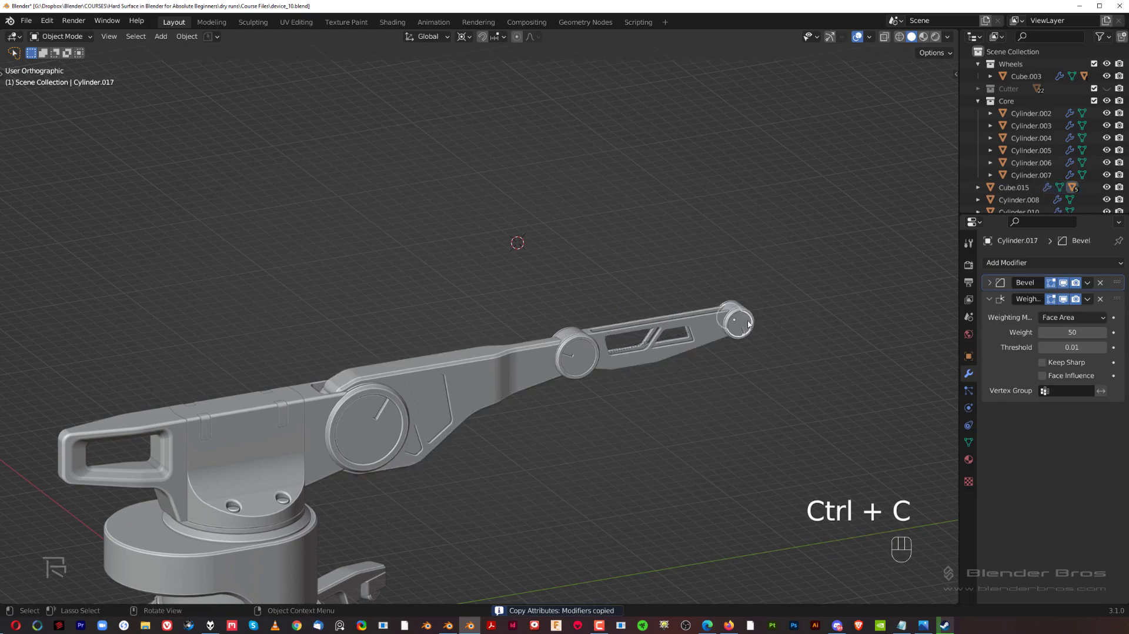
{"action": "key", "text": "KP_3"}
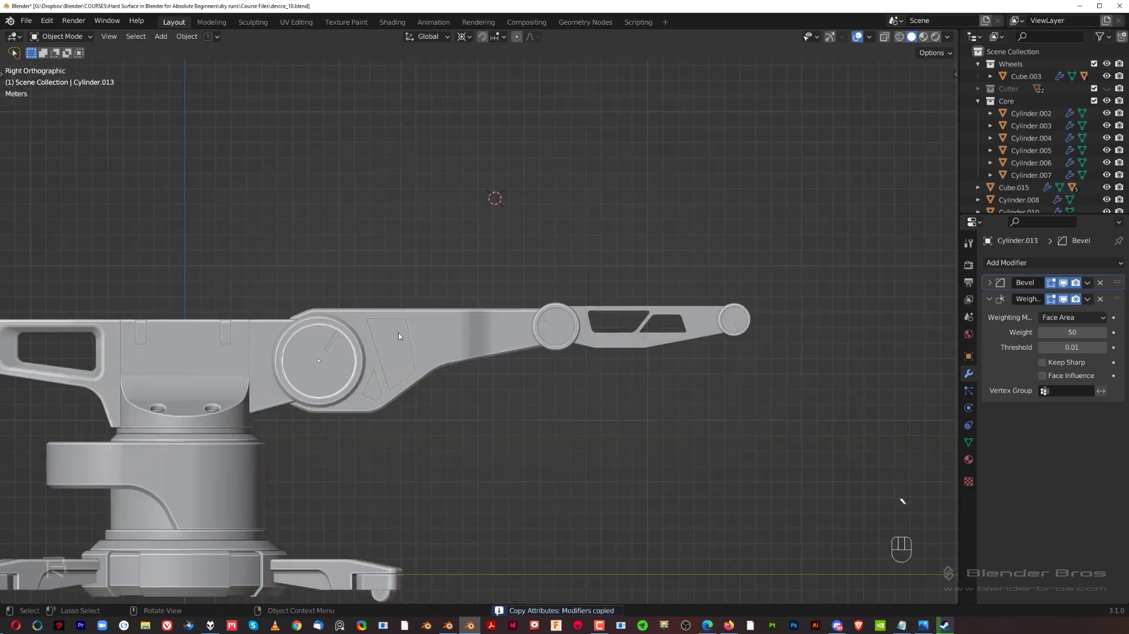
{"action": "key", "text": "shift+s"}
{"action": "left_click", "coordinate": [397, 297]}
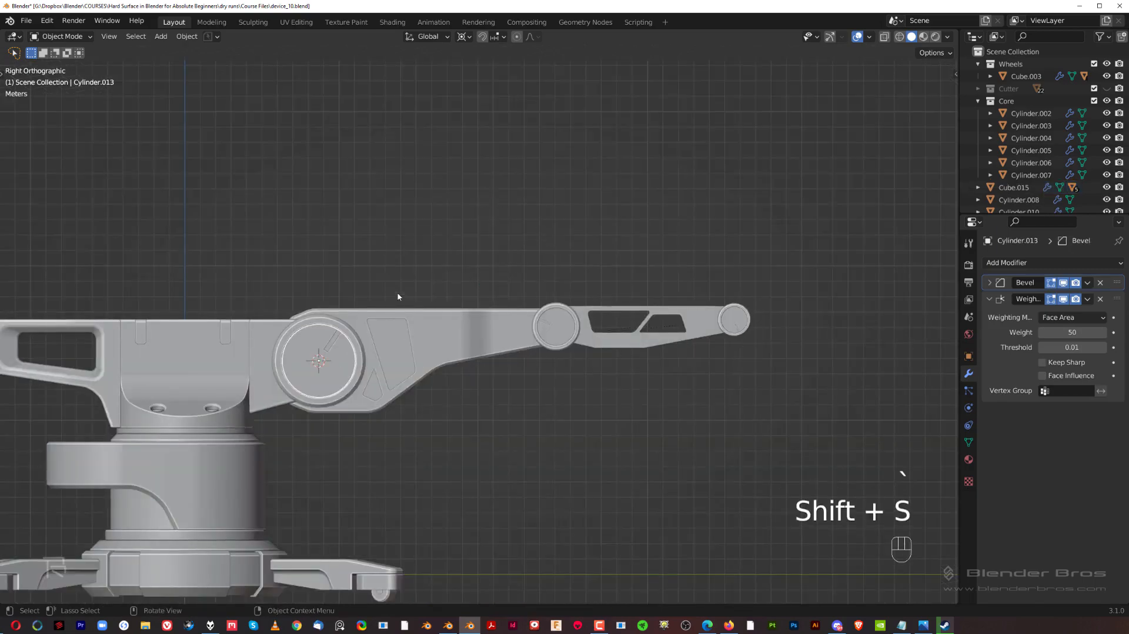
Rotate the main arm and its attached parts upward about the shoulder joint
{"action": "left_click", "coordinate": [456, 340]}
{"action": "key", "text": "r"}
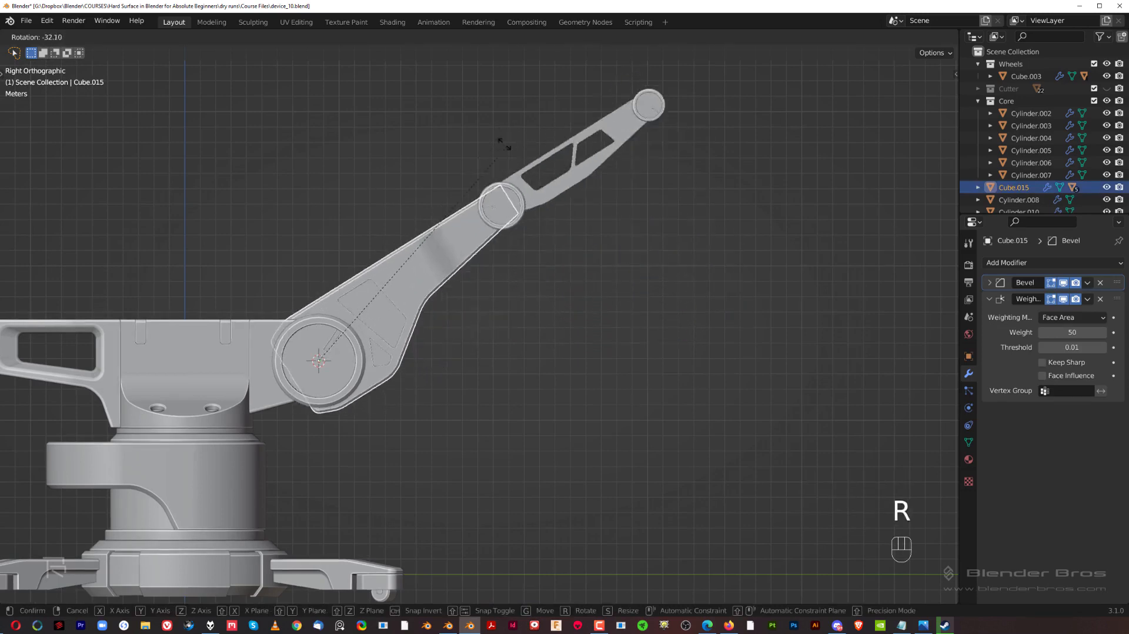
{"action": "right_click", "coordinate": [504, 144]}
{"action": "middle_click_drag", "start_coordinate": [461, 267], "coordinate": [604, 251], "text": "shift"}
{"action": "key", "text": "r"}
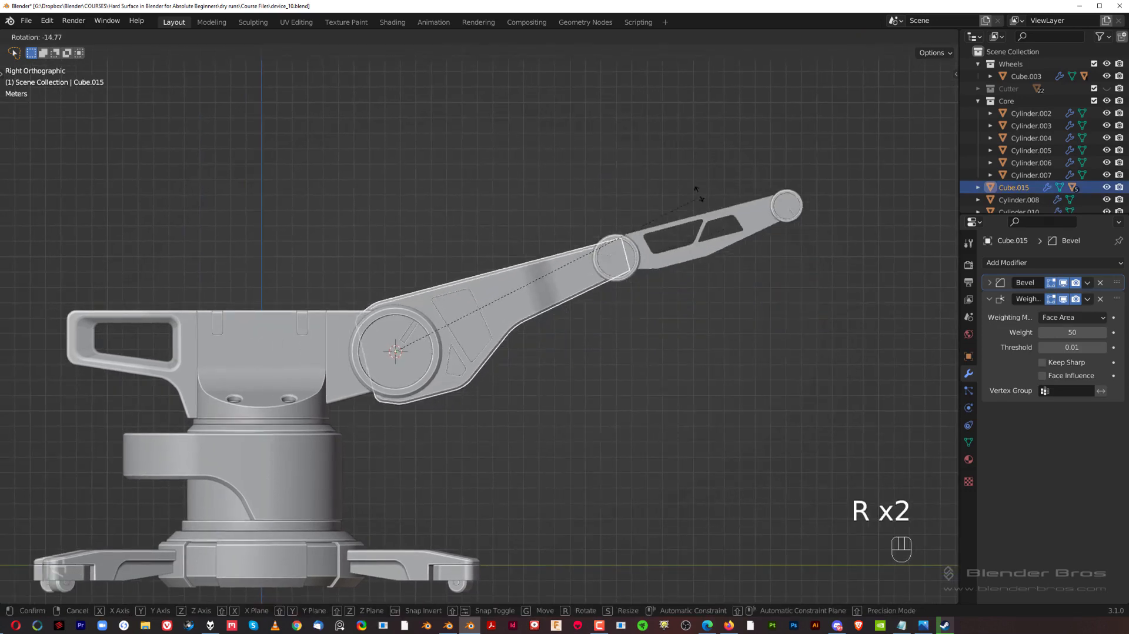
{"action": "left_click", "coordinate": [590, 123]}
Snap the 3D cursor to the elbow joint and rotate the end segment with its tip joint 84.7° around it
{"action": "left_click", "coordinate": [559, 178]}
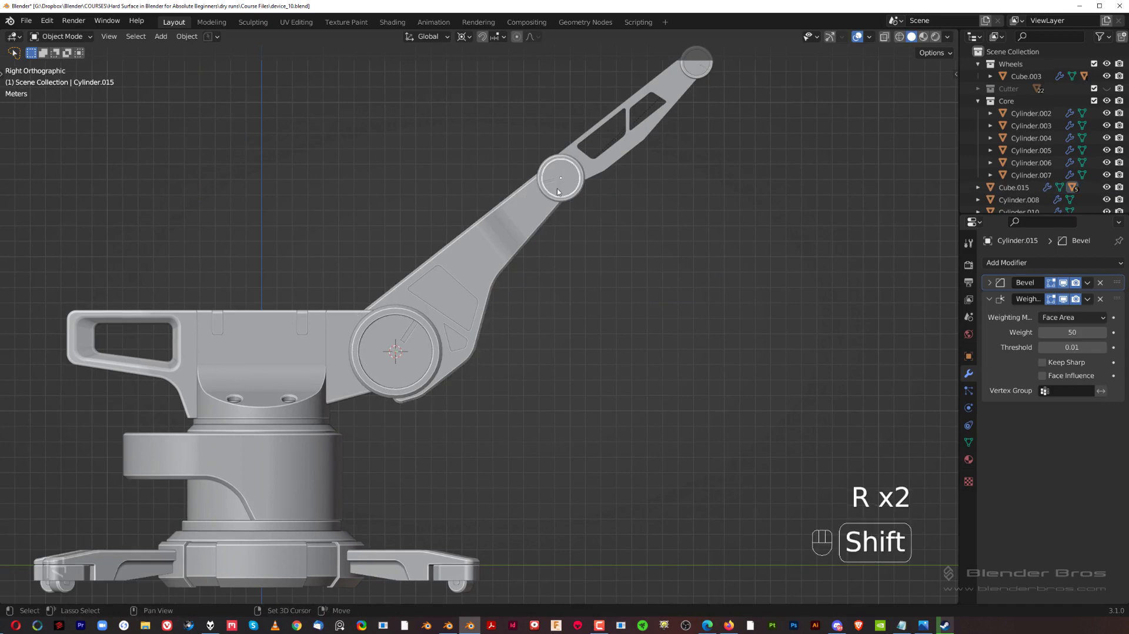
{"action": "key", "text": "shift+s"}
{"action": "left_click", "coordinate": [491, 188]}
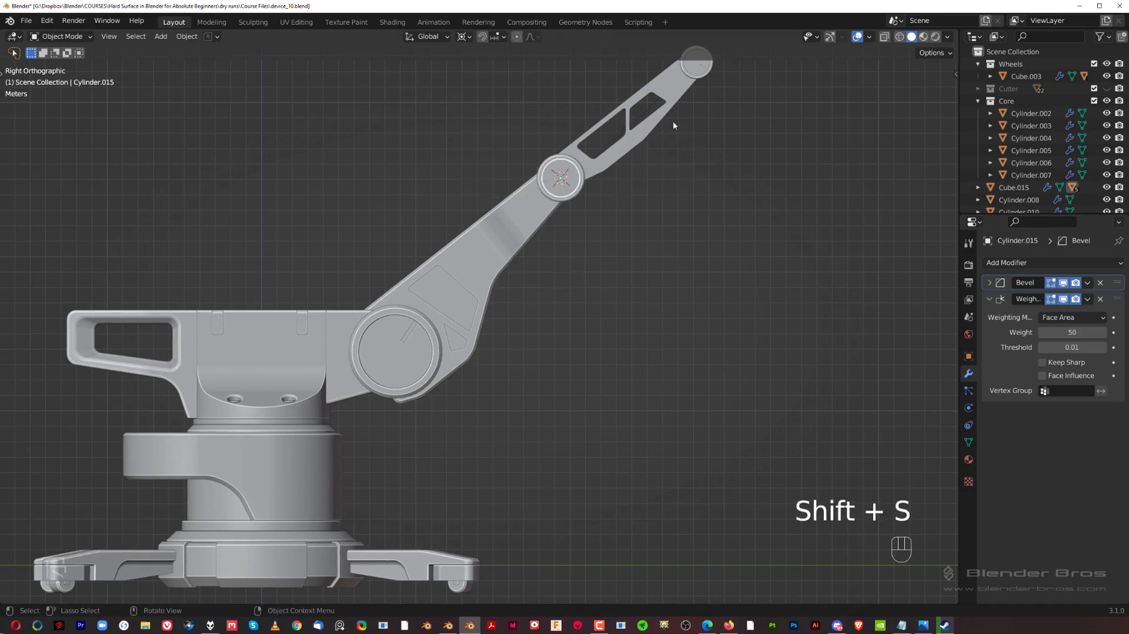
{"action": "left_click", "coordinate": [696, 64]}
{"action": "middle_click_drag", "start_coordinate": [682, 98], "coordinate": [670, 171], "text": "shift"}
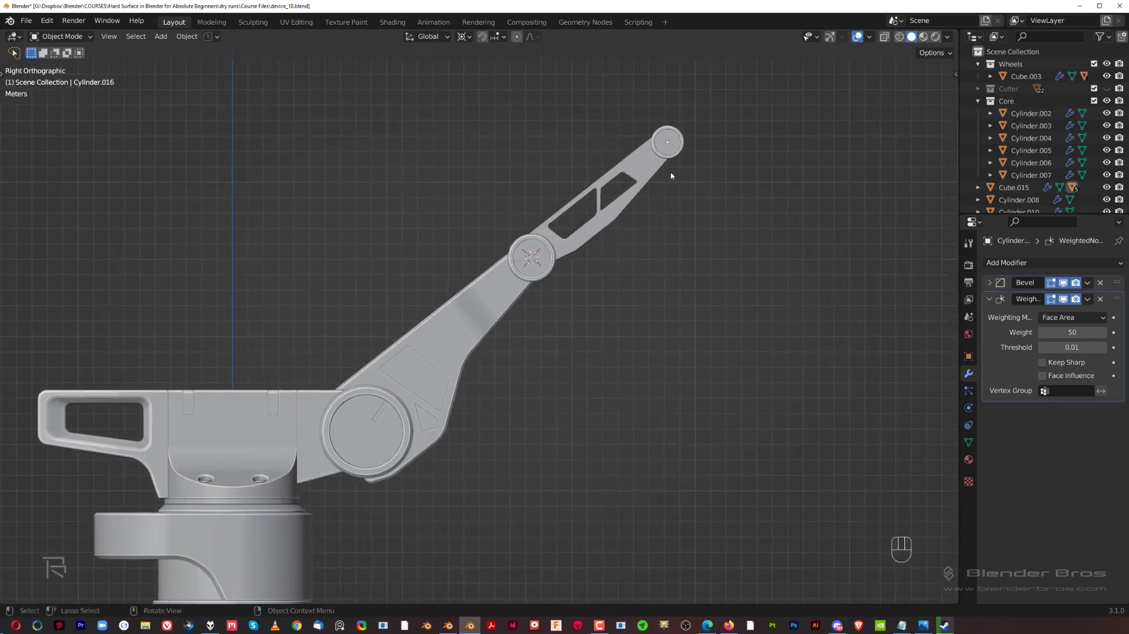
{"action": "left_click", "coordinate": [683, 154], "text": "shift"}
{"action": "key", "text": "r"}
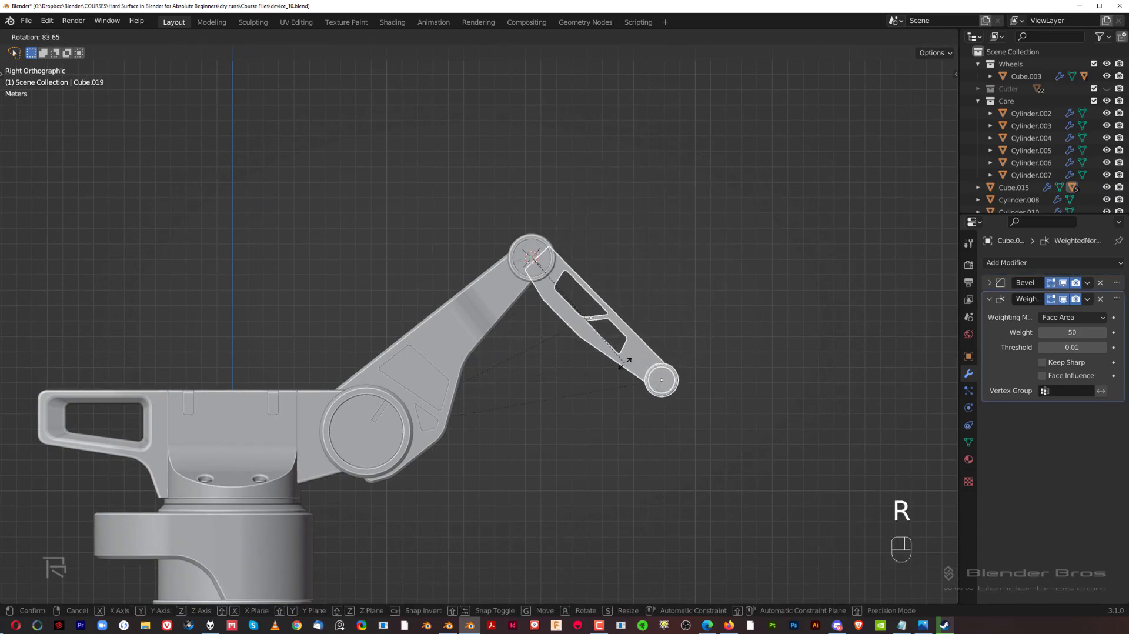
{"action": "left_click", "coordinate": [624, 363]}
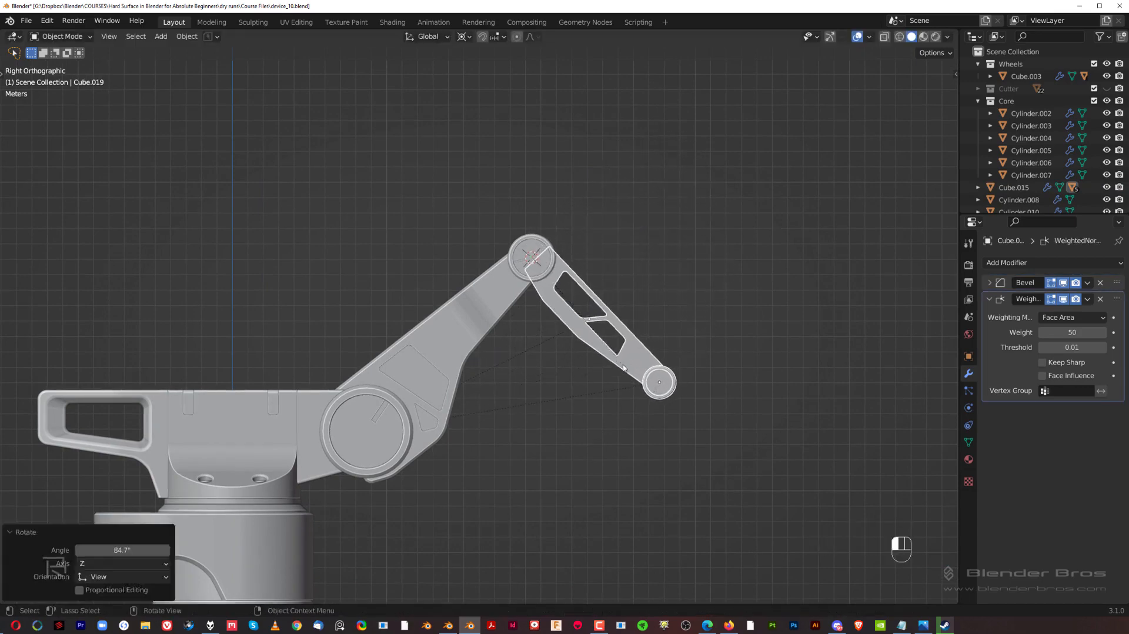
Examine the bent arm's pose, the end segment's slots and the main arm's recessed panels
{"action": "scroll", "coordinate": [640, 308], "scroll_direction": "up", "scroll_amount": 1}
{"action": "scroll", "coordinate": [629, 306], "scroll_direction": "down", "scroll_amount": 2}
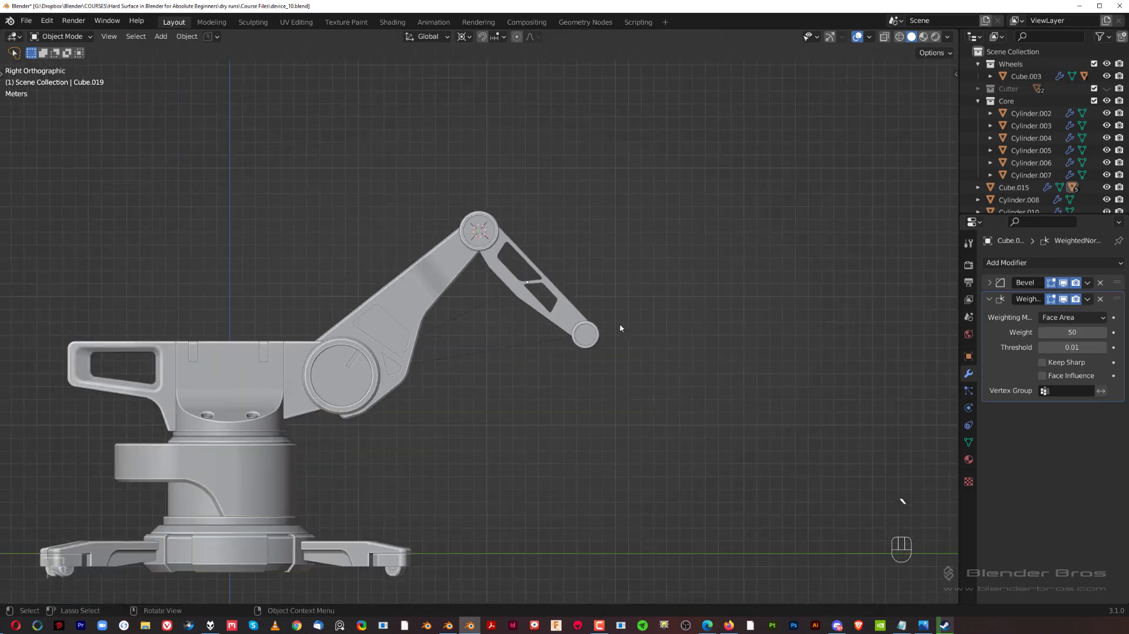
{"action": "scroll", "coordinate": [613, 336], "scroll_direction": "up", "scroll_amount": 6}
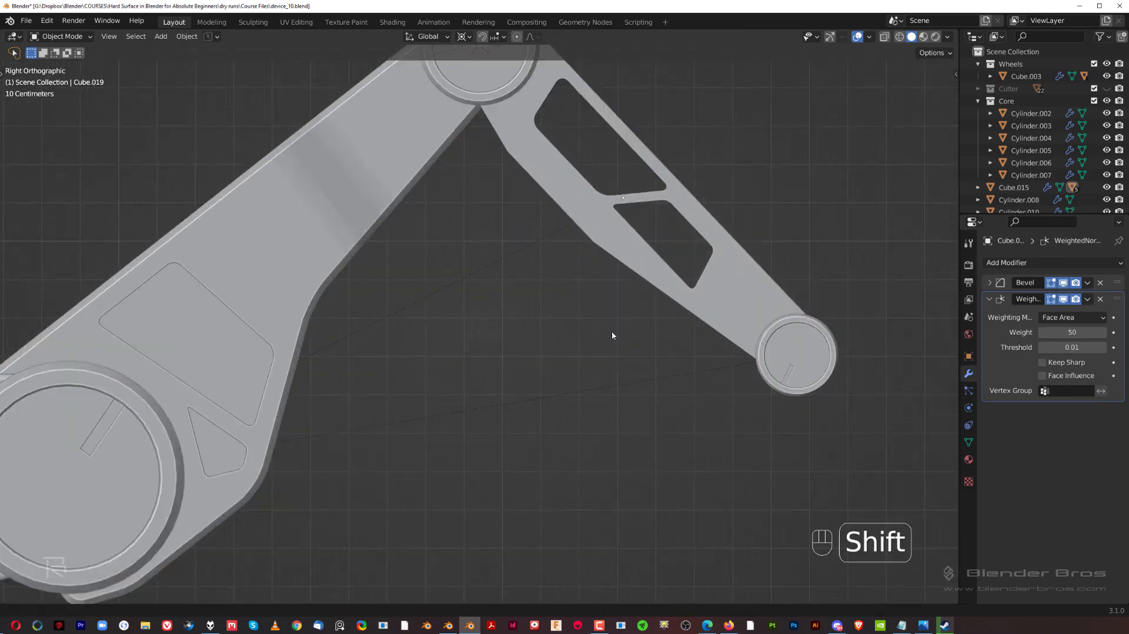
{"action": "middle_click_drag", "start_coordinate": [611, 331], "coordinate": [613, 319], "text": "shift"}
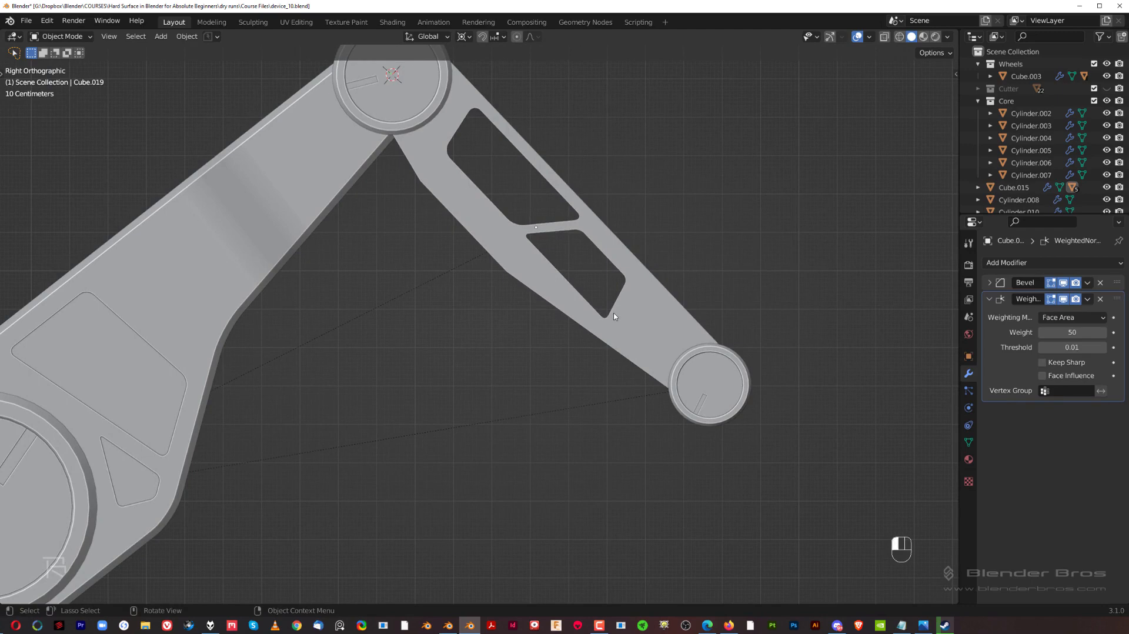
{"action": "left_click", "coordinate": [614, 316]}
{"action": "scroll", "coordinate": [617, 312], "scroll_direction": "down", "scroll_amount": 3}
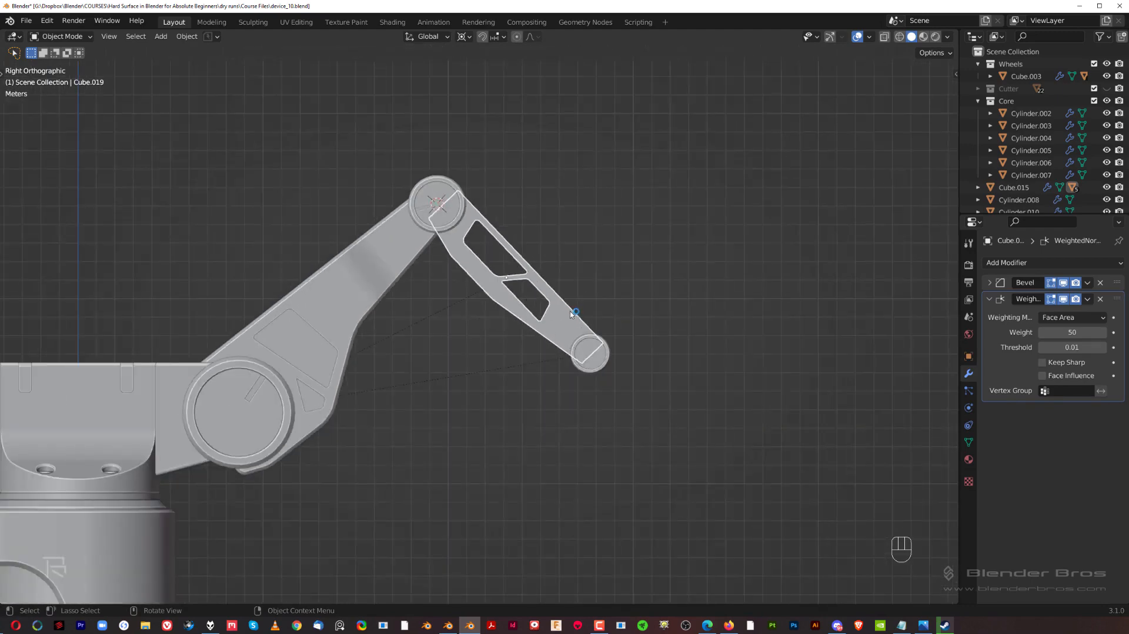
{"action": "scroll", "coordinate": [669, 264], "scroll_direction": "up", "scroll_amount": 3}
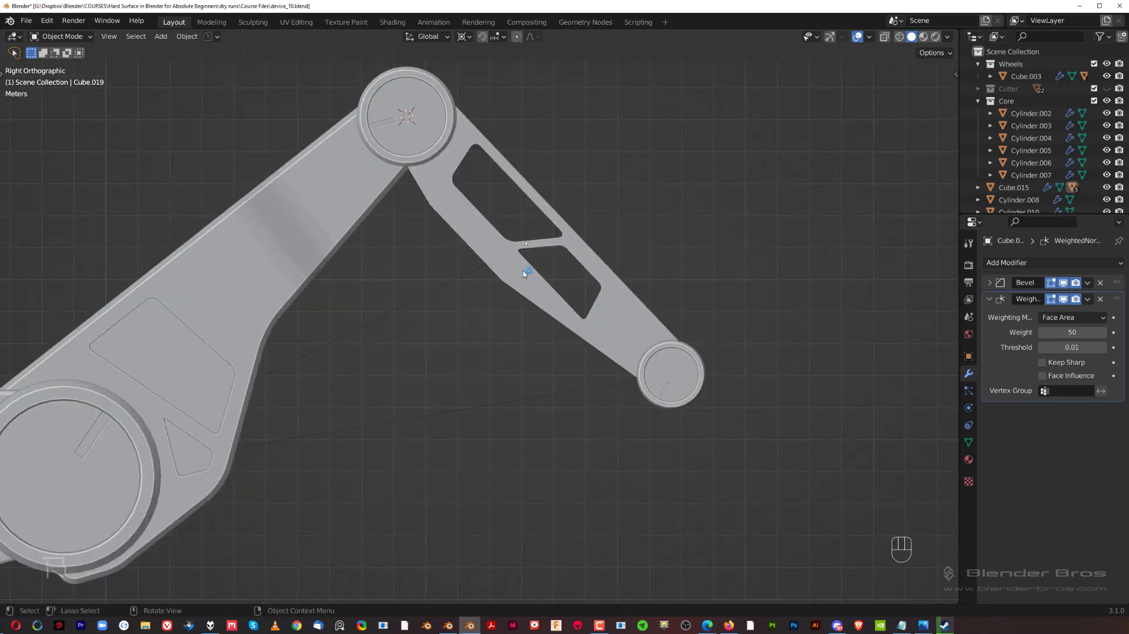
{"action": "scroll", "coordinate": [563, 311], "scroll_direction": "down", "scroll_amount": 3}
{"action": "scroll", "coordinate": [634, 260], "scroll_direction": "up", "scroll_amount": 4}
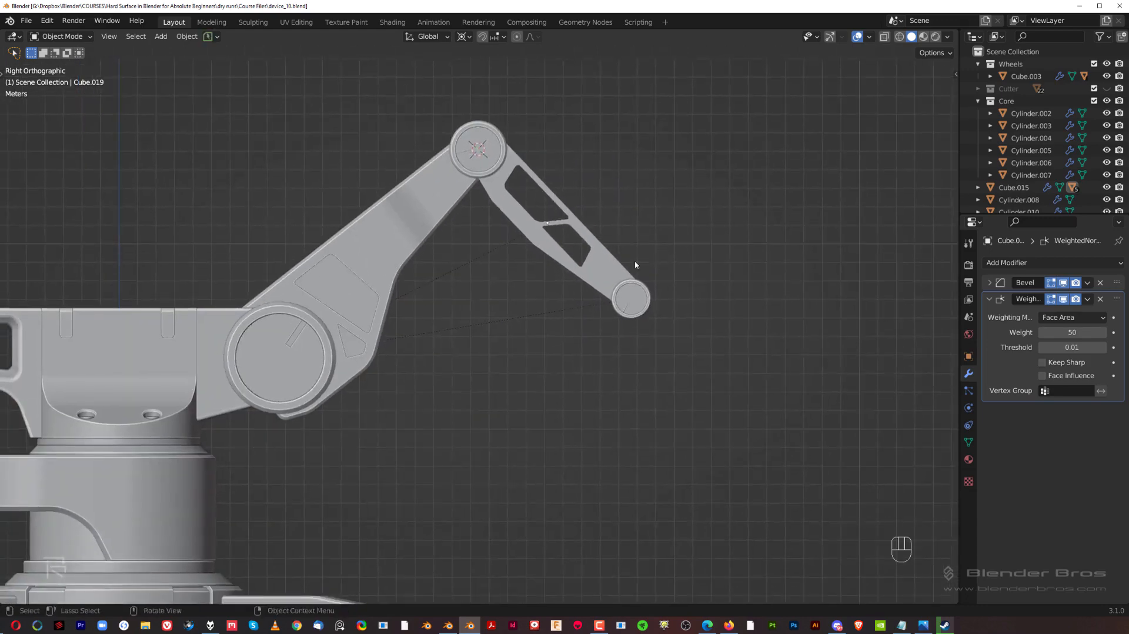
{"action": "scroll", "coordinate": [659, 188], "scroll_direction": "down", "scroll_amount": 5}
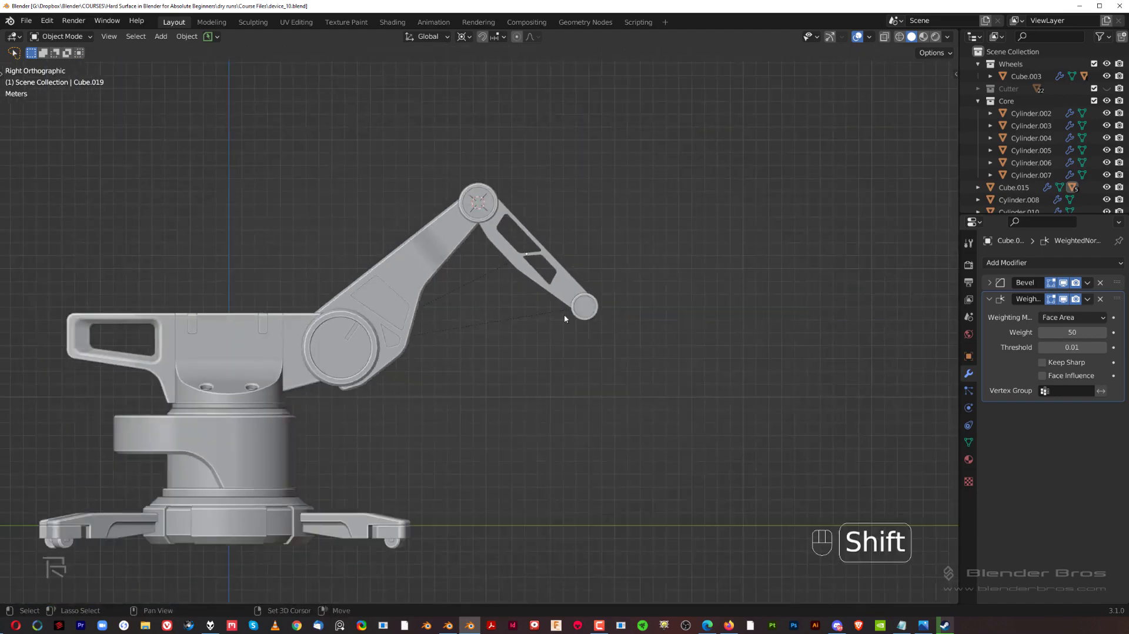
{"action": "middle_click_drag", "start_coordinate": [564, 313], "coordinate": [575, 270], "text": "shift"}
{"action": "scroll", "coordinate": [500, 286], "scroll_direction": "up", "scroll_amount": 3}
{"action": "middle_click_drag", "start_coordinate": [500, 286], "coordinate": [696, 301]}
{"action": "key", "text": "grave"}
{"action": "scroll", "coordinate": [423, 245], "scroll_direction": "up", "scroll_amount": 2}
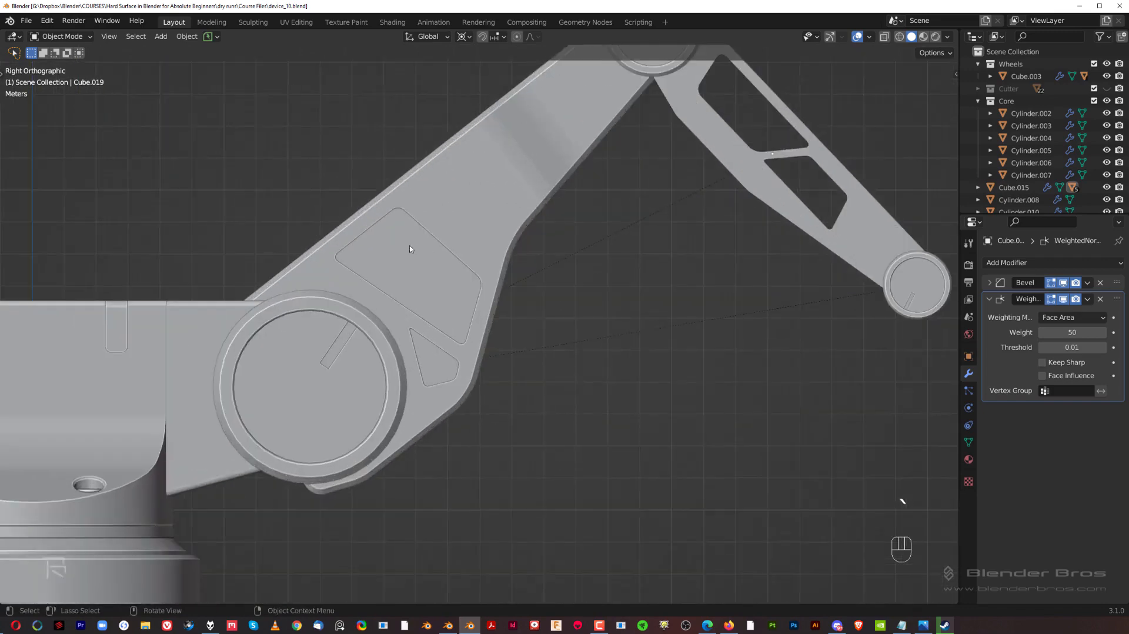
Bridge the larger recessed panel faces on both sides of the main arm to cut an opening through it
{"action": "scroll", "coordinate": [460, 282], "scroll_direction": "down", "scroll_amount": 4}
{"action": "middle_click_drag", "start_coordinate": [431, 283], "coordinate": [579, 303]}
{"action": "left_click", "coordinate": [431, 292]}
{"action": "scroll", "coordinate": [429, 290], "scroll_direction": "up", "scroll_amount": 4}
{"action": "middle_click_drag", "start_coordinate": [579, 303], "coordinate": [523, 315]}
{"action": "scroll", "coordinate": [496, 316], "scroll_direction": "up", "scroll_amount": 6}
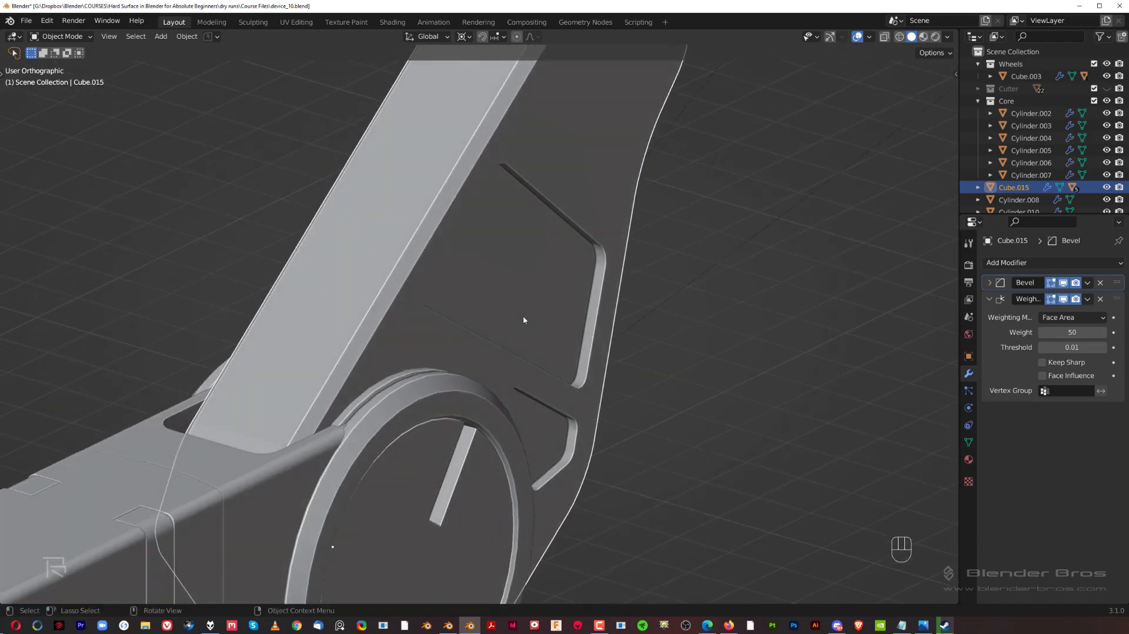
{"action": "key", "text": "Tab"}
{"action": "left_click", "coordinate": [514, 275]}
{"action": "scroll", "coordinate": [513, 275], "scroll_direction": "down", "scroll_amount": 3}
{"action": "middle_click_drag", "start_coordinate": [514, 275], "coordinate": [658, 297]}
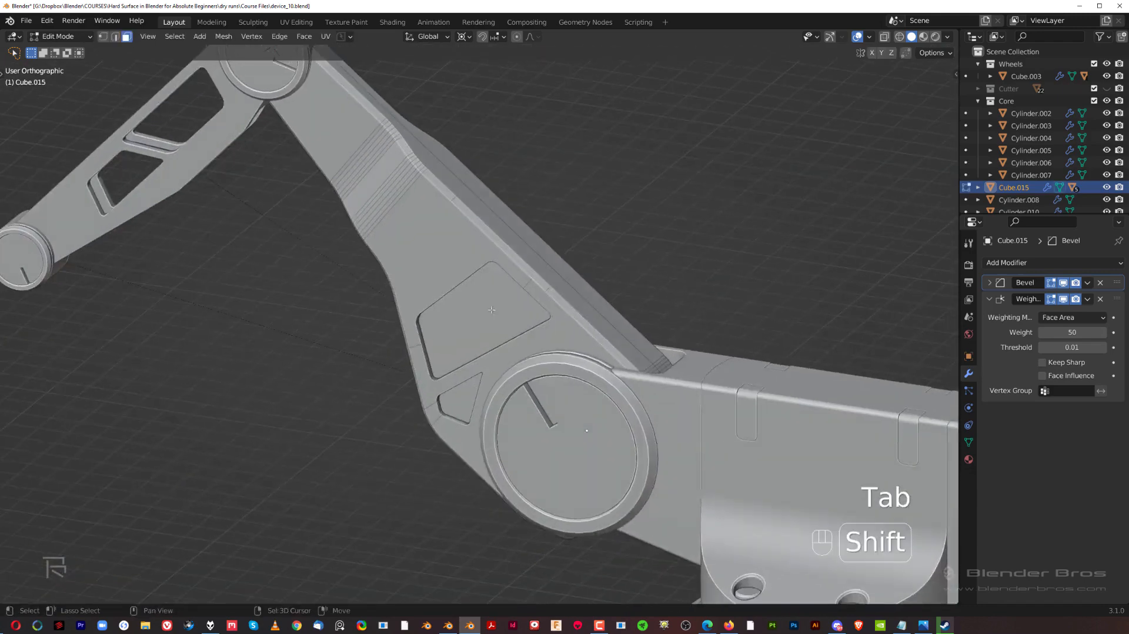
{"action": "left_click", "coordinate": [500, 303], "text": "shift"}
{"action": "right_click", "coordinate": [545, 265]}
{"action": "mouse_move", "coordinate": [546, 263]}
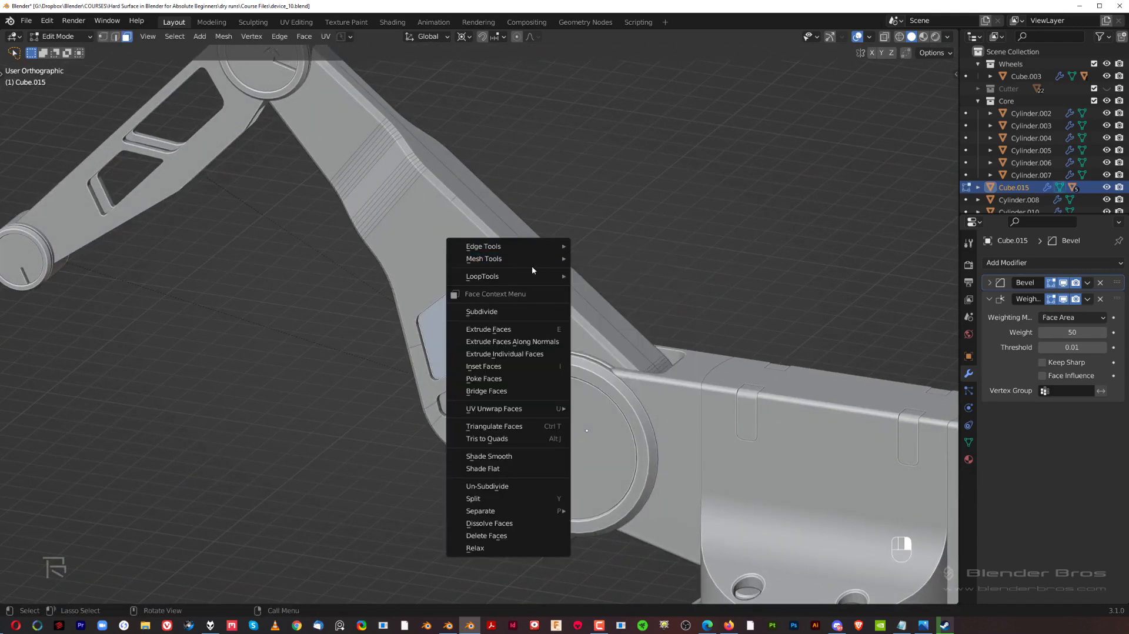
{"action": "mouse_move", "coordinate": [518, 282]}
{"action": "left_click", "coordinate": [606, 277]}
Select the boundary loops of the bridged opening's inner walls and dissolve those edges
{"action": "middle_click_drag", "start_coordinate": [605, 277], "coordinate": [489, 317]}
{"action": "middle_click_drag", "start_coordinate": [488, 317], "coordinate": [510, 232], "text": "shift"}
{"action": "scroll", "coordinate": [509, 232], "scroll_direction": "up", "scroll_amount": 4}
{"action": "middle_click_drag", "start_coordinate": [456, 265], "coordinate": [482, 325], "text": "shift"}
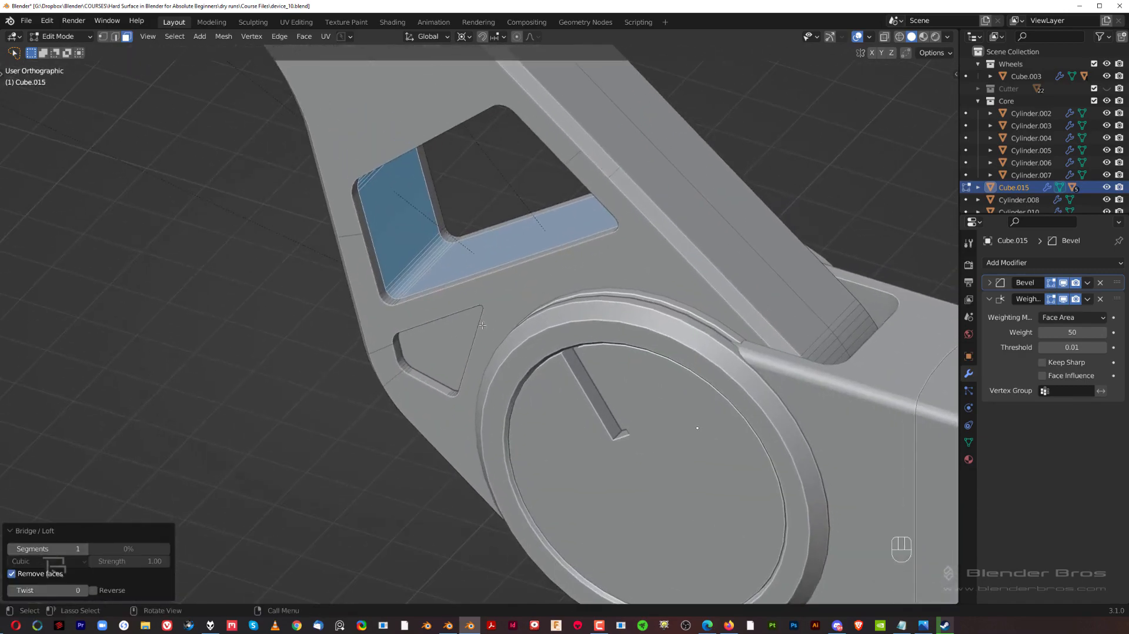
{"action": "left_click", "coordinate": [174, 37]}
{"action": "mouse_move", "coordinate": [262, 234]}
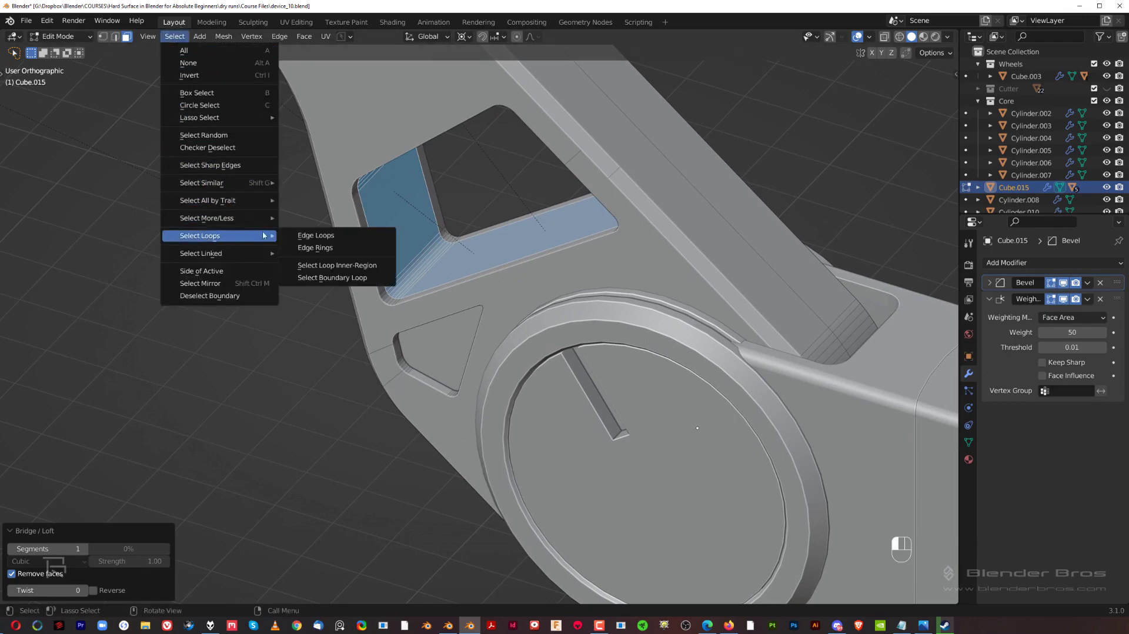
{"action": "left_click", "coordinate": [337, 280]}
{"action": "key", "text": "x"}
{"action": "left_click", "coordinate": [438, 259]}
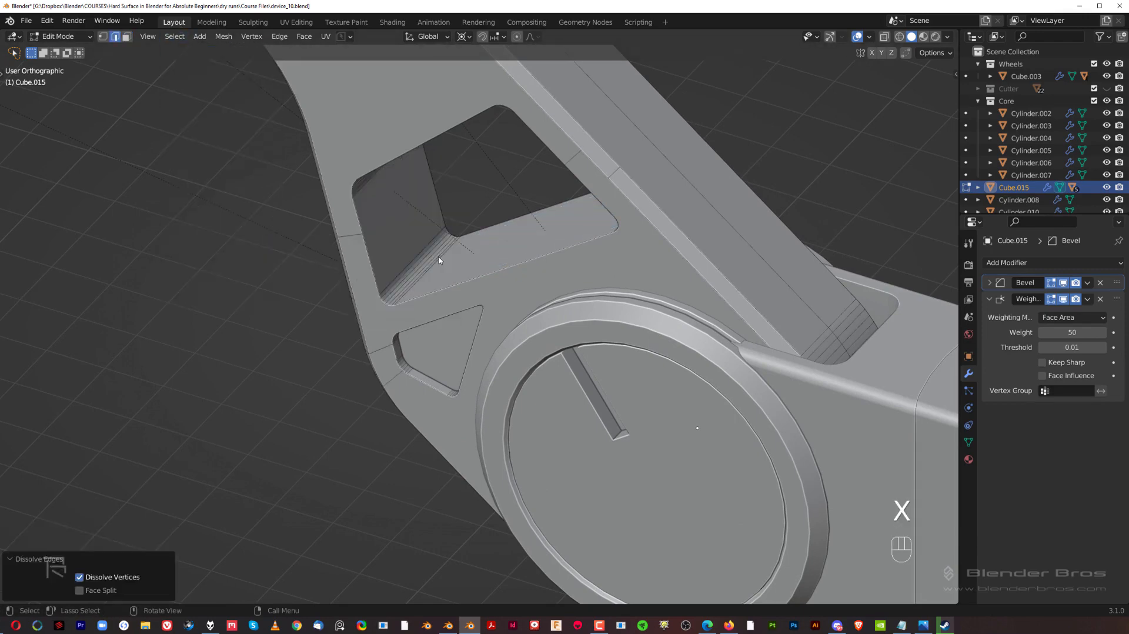
Bridge the smaller recessed panel faces on both sides of the main arm to cut a second through-opening
{"action": "key", "text": "Tab"}
{"action": "left_click", "coordinate": [494, 342]}
{"action": "left_click", "coordinate": [448, 344]}
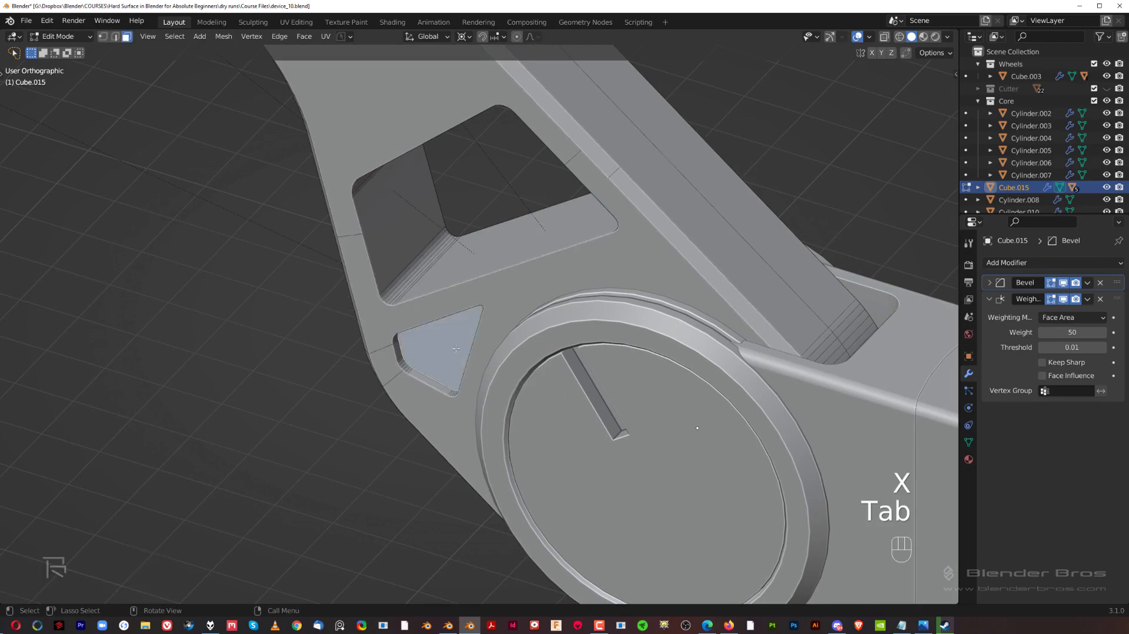
{"action": "middle_click_drag", "start_coordinate": [448, 344], "coordinate": [241, 358]}
{"action": "left_click", "coordinate": [434, 366], "text": "shift"}
{"action": "right_click", "coordinate": [494, 315]}
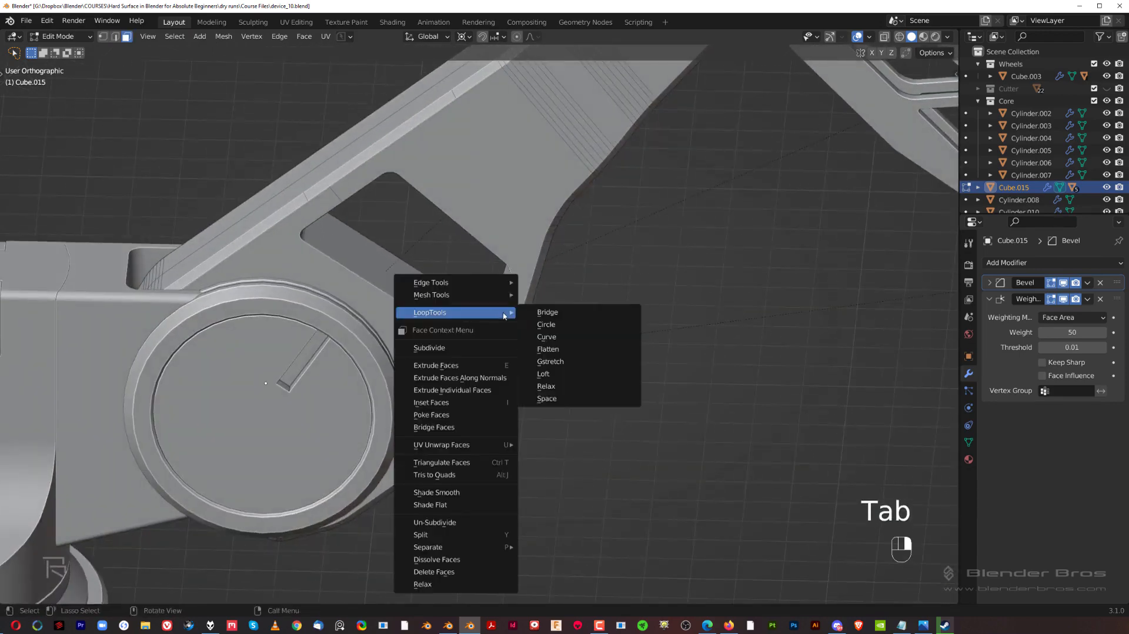
{"action": "left_click", "coordinate": [547, 312]}
{"action": "middle_click_drag", "start_coordinate": [547, 320], "coordinate": [476, 260]}
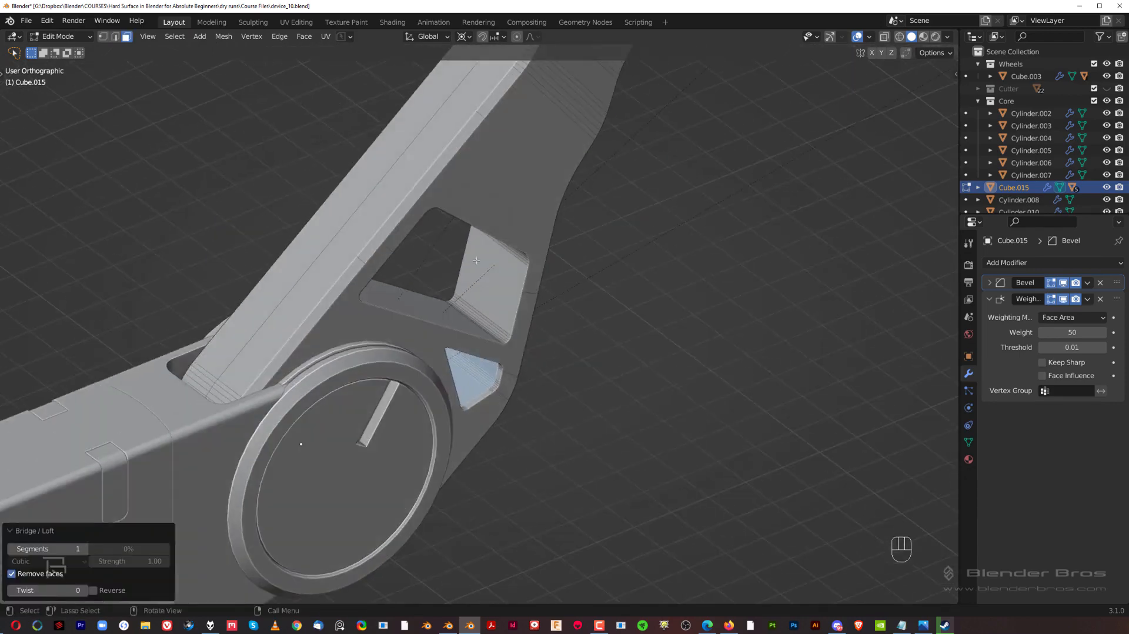
Select the boundary loops of the smaller opening's inner walls and dissolve those edges, finishing the mesh edit
{"action": "left_click", "coordinate": [187, 37]}
{"action": "mouse_move", "coordinate": [213, 239]}
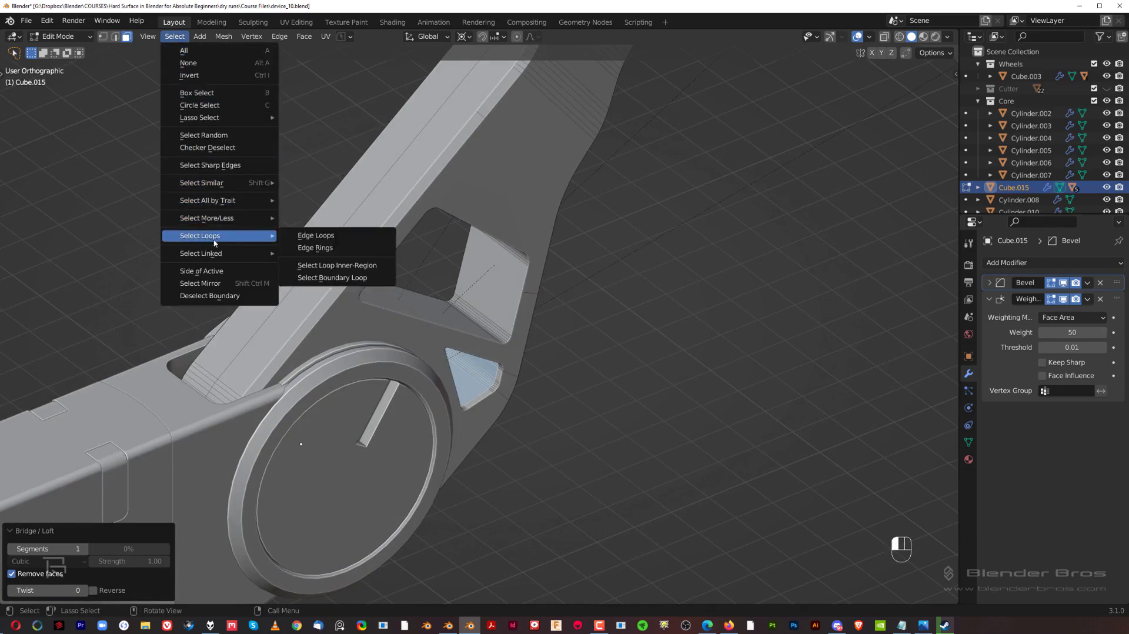
{"action": "left_click", "coordinate": [317, 265]}
{"action": "key", "text": "x"}
{"action": "left_click", "coordinate": [584, 254]}
{"action": "middle_click_drag", "start_coordinate": [552, 295], "coordinate": [673, 299]}
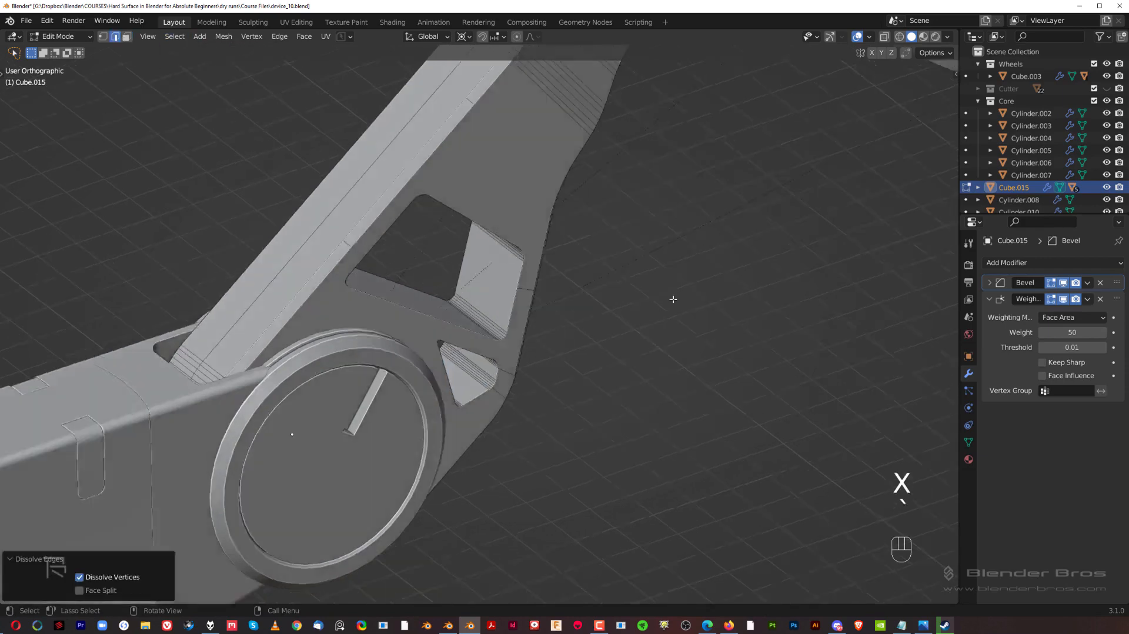
{"action": "key", "text": "Tab"}
Add a 2 m cube at the 3D cursor on the elbow joint in the right orthographic view
{"action": "scroll", "coordinate": [588, 265], "scroll_direction": "down", "scroll_amount": 8}
{"action": "scroll", "coordinate": [602, 321], "scroll_direction": "up", "scroll_amount": 4}
{"action": "middle_click_drag", "start_coordinate": [503, 327], "coordinate": [633, 309]}
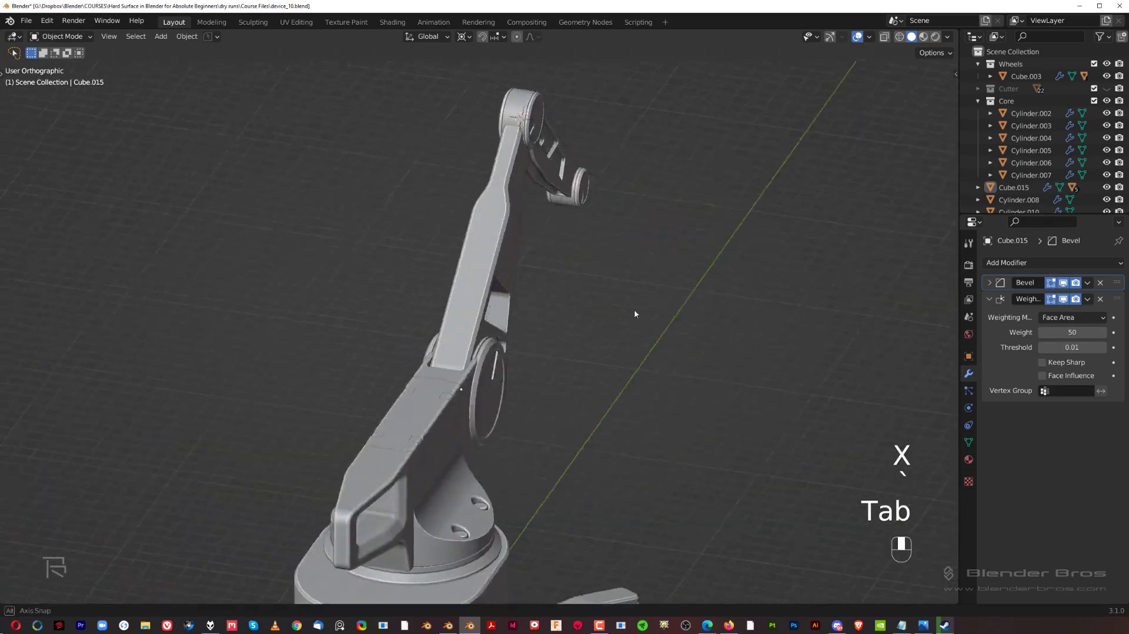
{"action": "key", "text": "grave"}
{"action": "key", "text": "grave"}
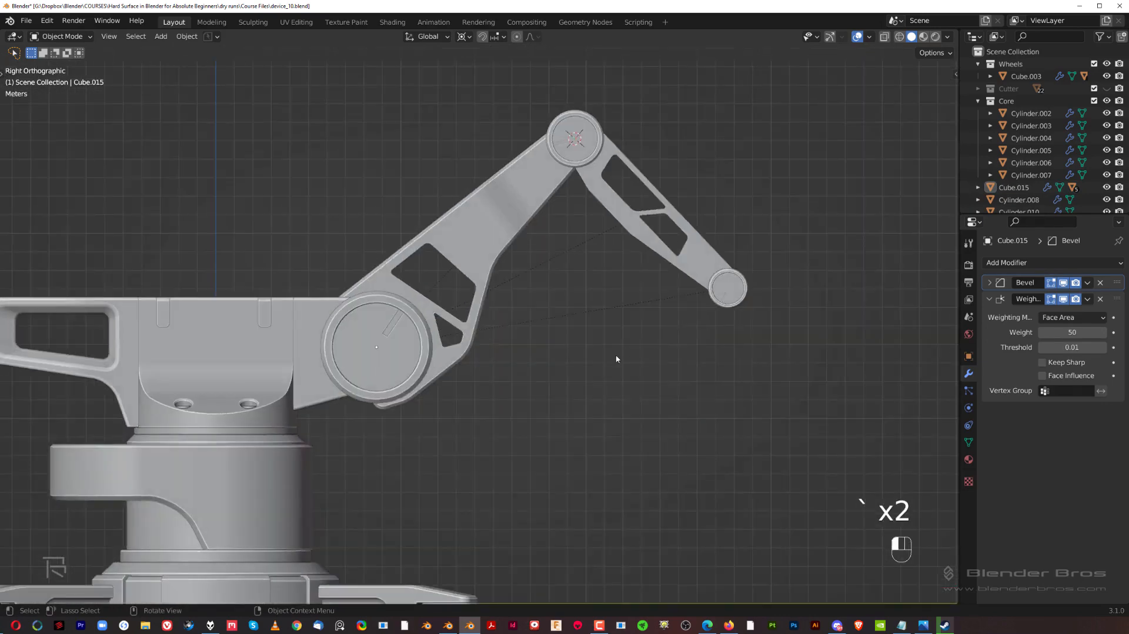
{"action": "key", "text": "shift+a"}
{"action": "mouse_move", "coordinate": [587, 372]}
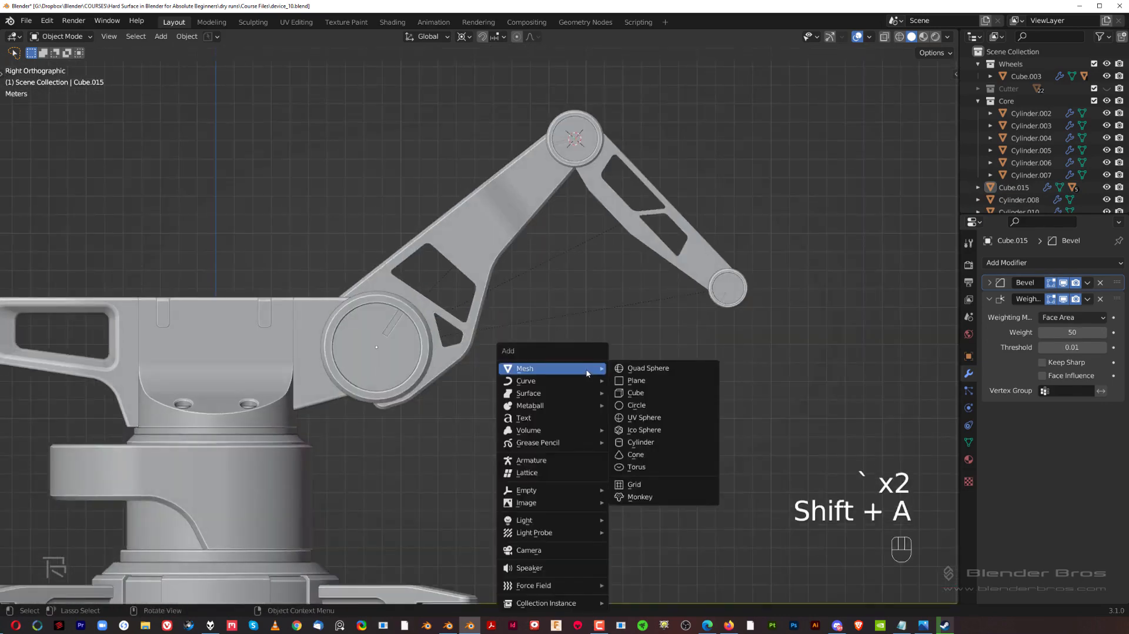
{"action": "left_click", "coordinate": [632, 394]}
Move the cube onto the main arm's larger opening, about -6.55 m in Y and -7.12 m in Z
{"action": "scroll", "coordinate": [541, 381], "scroll_direction": "down", "scroll_amount": 4}
{"action": "scroll", "coordinate": [534, 312], "scroll_direction": "up", "scroll_amount": 3}
{"action": "scroll", "coordinate": [534, 312], "scroll_direction": "up", "scroll_amount": 1}
{"action": "key", "text": "g"}
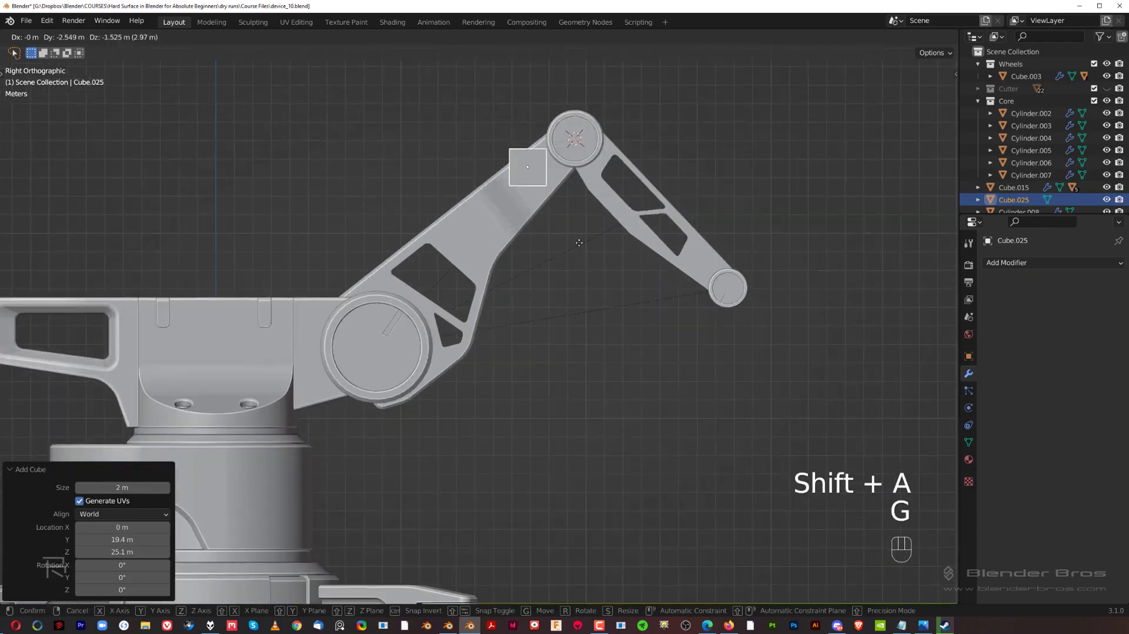
{"action": "left_click", "coordinate": [533, 334]}
{"action": "key", "text": "g"}
Change the pivot point from the 3D cursor and rotate the cube -45.5° about its own center
{"action": "key", "text": "r"}
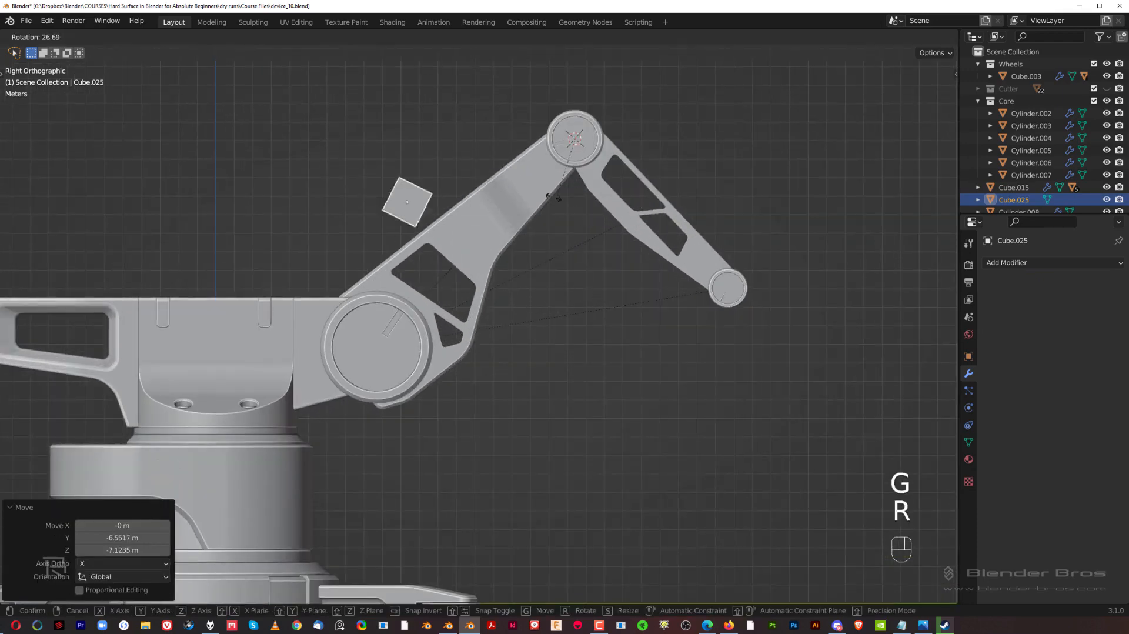
{"action": "right_click", "coordinate": [580, 221]}
{"action": "left_click", "coordinate": [464, 37]}
{"action": "left_click", "coordinate": [484, 77]}
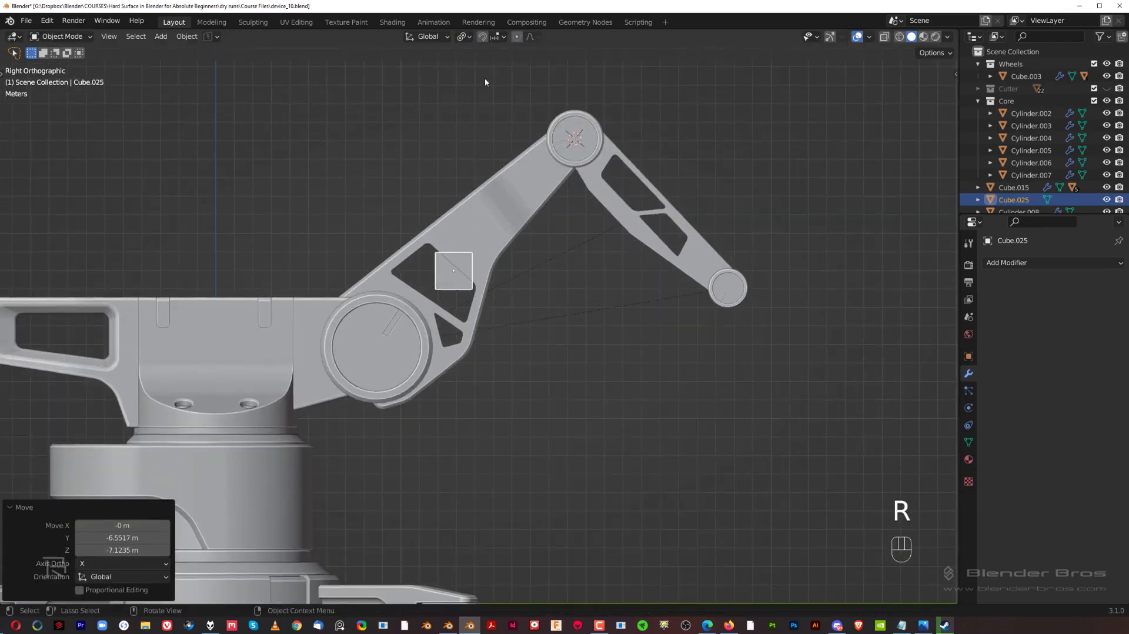
{"action": "key", "text": "r"}
{"action": "left_click", "coordinate": [578, 109]}
Scale the cube uniformly by 2.909 and by 1.610 along its local Z axis
{"action": "key", "text": "s"}
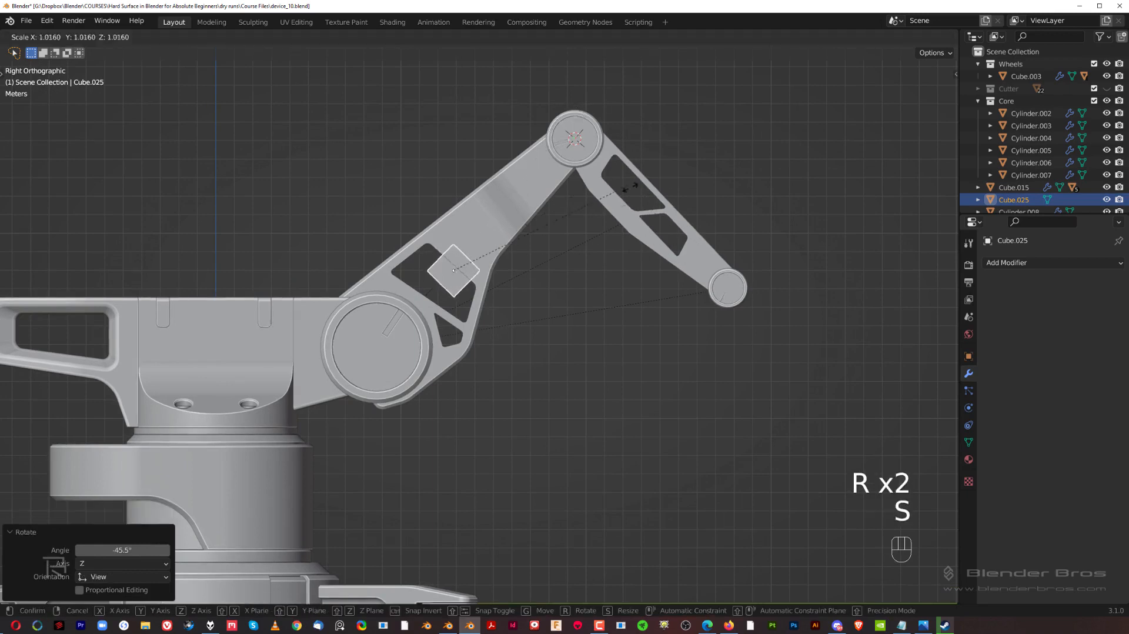
{"action": "left_click", "coordinate": [43, 239]}
{"action": "key", "text": "z"}
{"action": "key", "text": "z"}
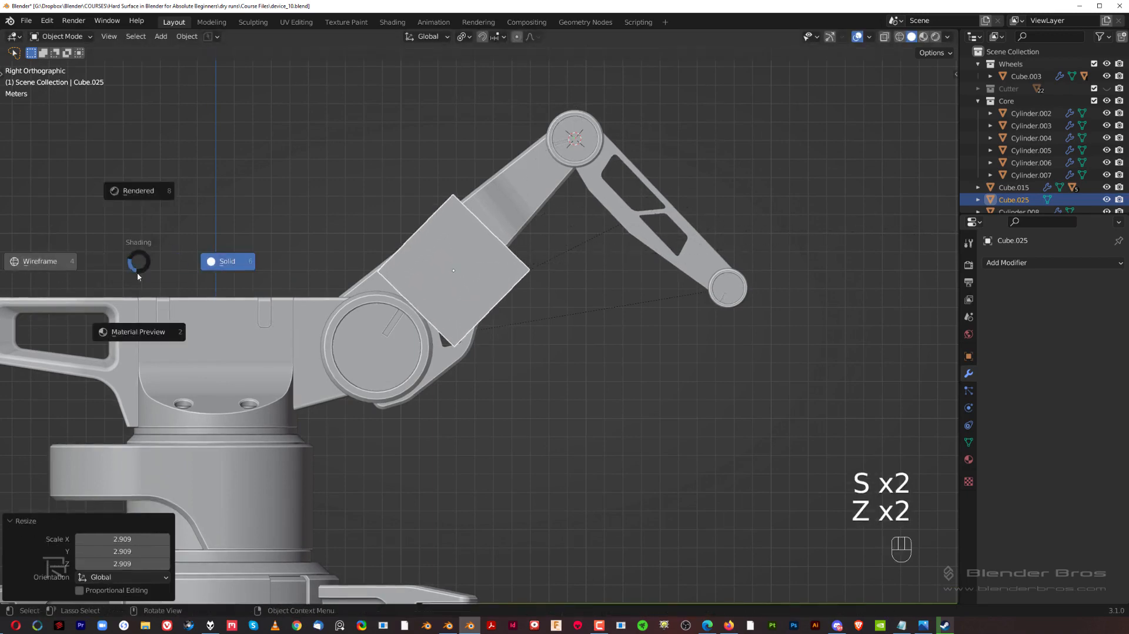
{"action": "key", "text": "s"}
{"action": "key", "text": "z"}
{"action": "key", "text": "z"}
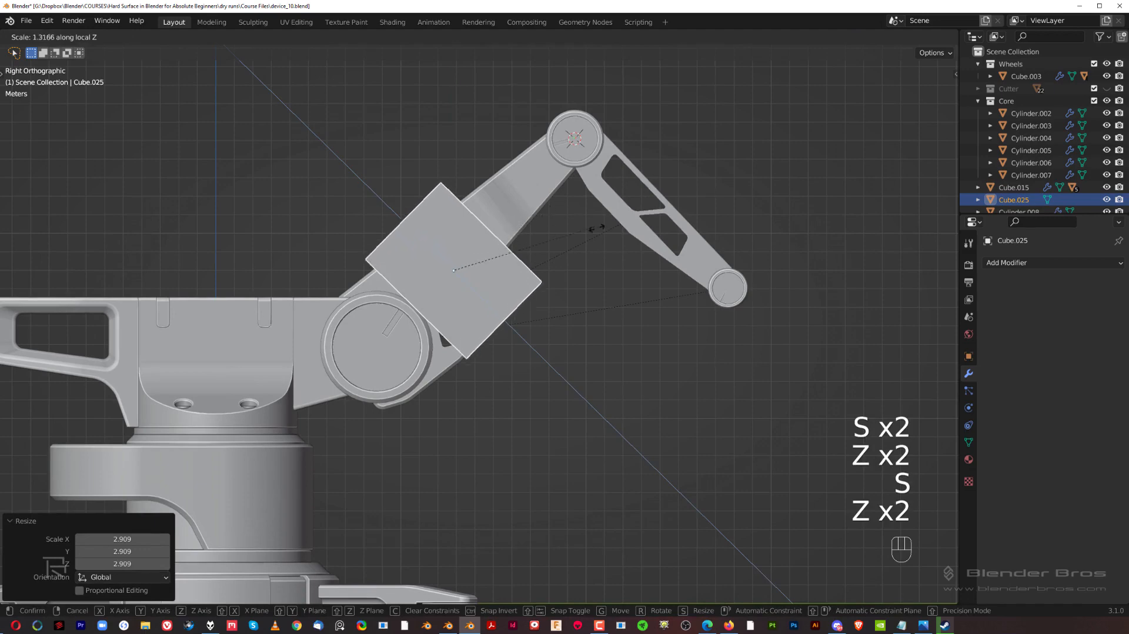
{"action": "left_click", "coordinate": [628, 250]}
Scale the block by 2.150 along its local Y axis and thin it by 0.210 along global X
{"action": "key", "text": "s"}
{"action": "key", "text": "y"}
{"action": "key", "text": "y"}
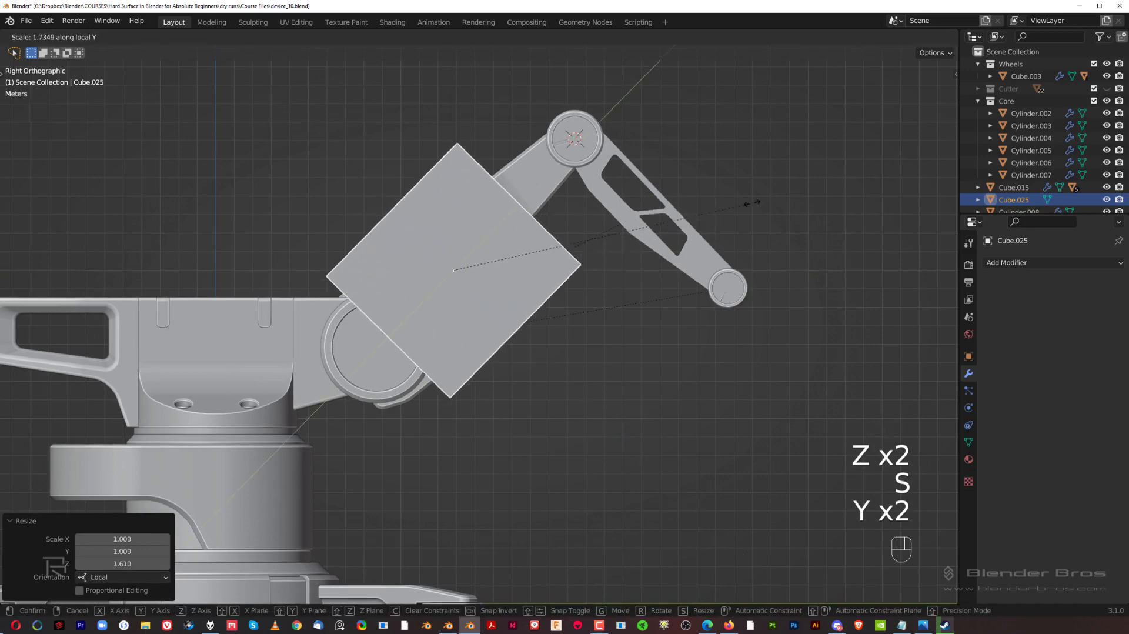
{"action": "left_click", "coordinate": [776, 192]}
{"action": "middle_click_drag", "start_coordinate": [776, 192], "coordinate": [700, 266]}
{"action": "key", "text": "s"}
{"action": "key", "text": "x"}
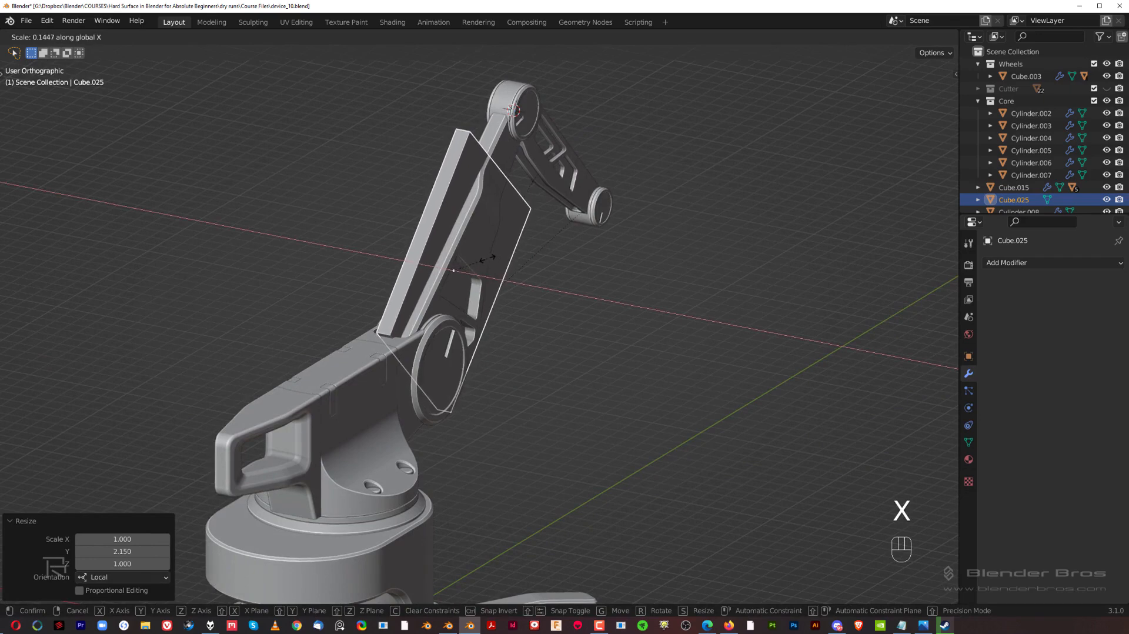
{"action": "left_click", "coordinate": [491, 258]}
Shorten the block along the main arm by scaling it 0.717 on its local Y axis
{"action": "key", "text": "s"}
{"action": "key", "text": "d"}
{"action": "key", "text": "s"}
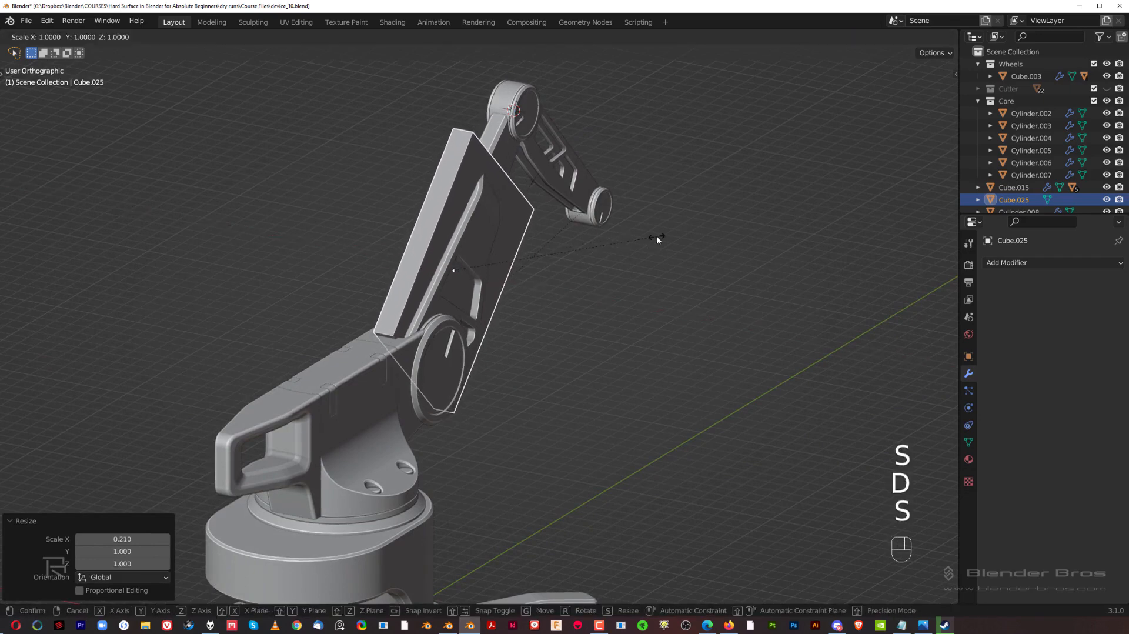
{"action": "key", "text": "y"}
{"action": "key", "text": "y"}
{"action": "left_click", "coordinate": [599, 246]}
Slide the block along the main arm, about -0.34 m on its local Y axis
{"action": "scroll", "coordinate": [479, 247], "scroll_direction": "up", "scroll_amount": 2}
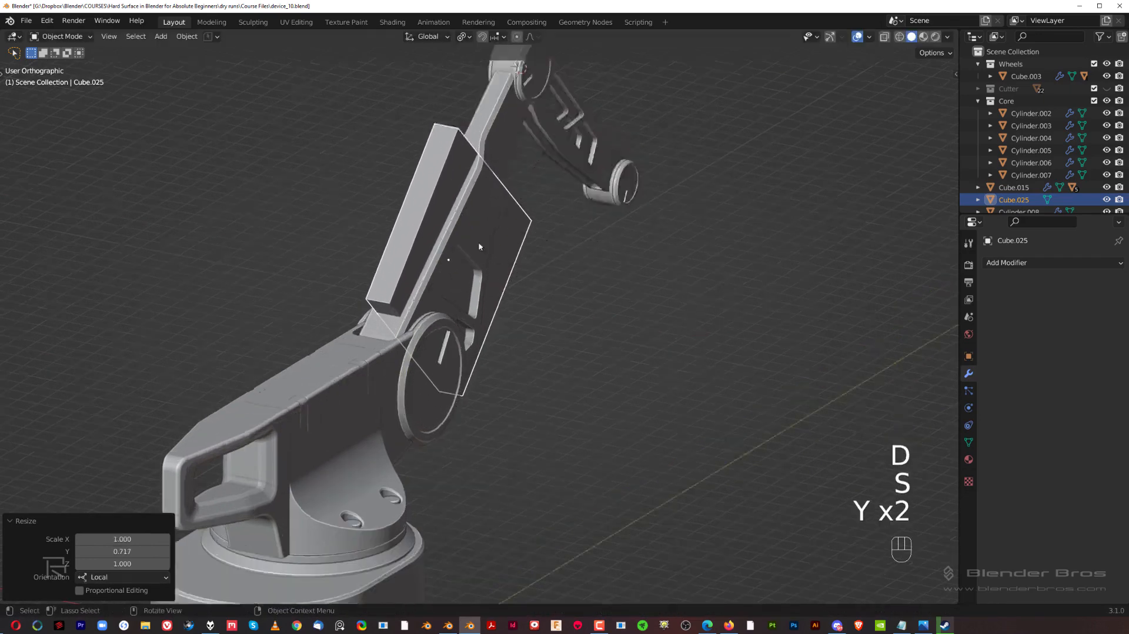
{"action": "middle_click_drag", "start_coordinate": [467, 207], "coordinate": [532, 249], "text": "shift"}
{"action": "key", "text": "g"}
{"action": "key", "text": "y"}
{"action": "key", "text": "y"}
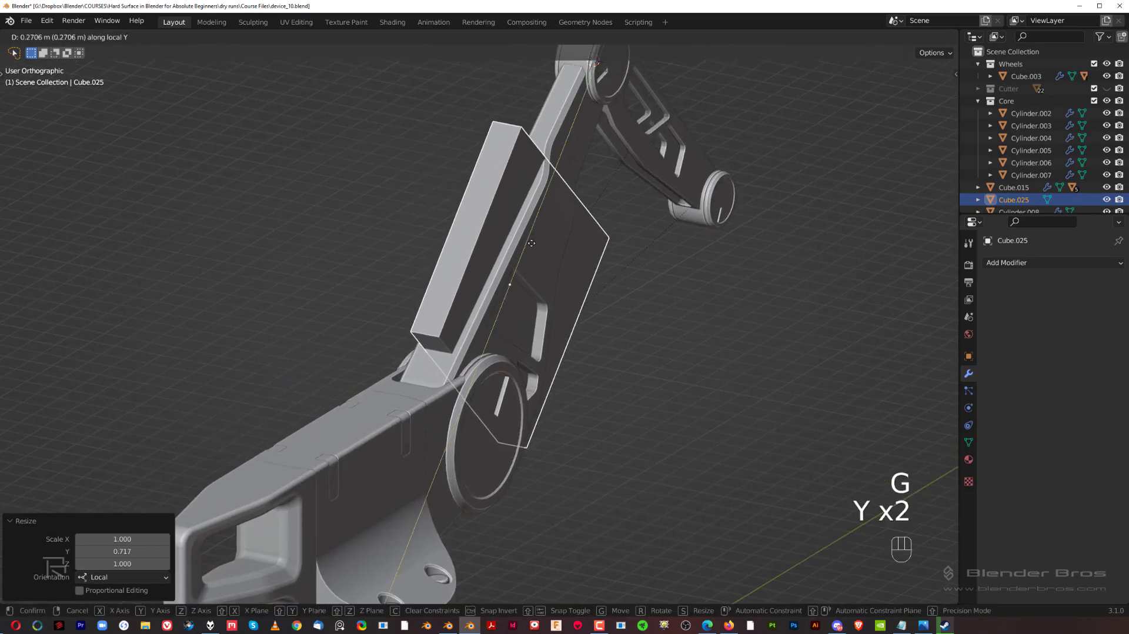
{"action": "key", "text": "shift"}
{"action": "left_click", "coordinate": [468, 347]}
Narrow the block within the main arm's width by scaling it 0.791 along global X
{"action": "middle_click_drag", "start_coordinate": [484, 309], "coordinate": [548, 317]}
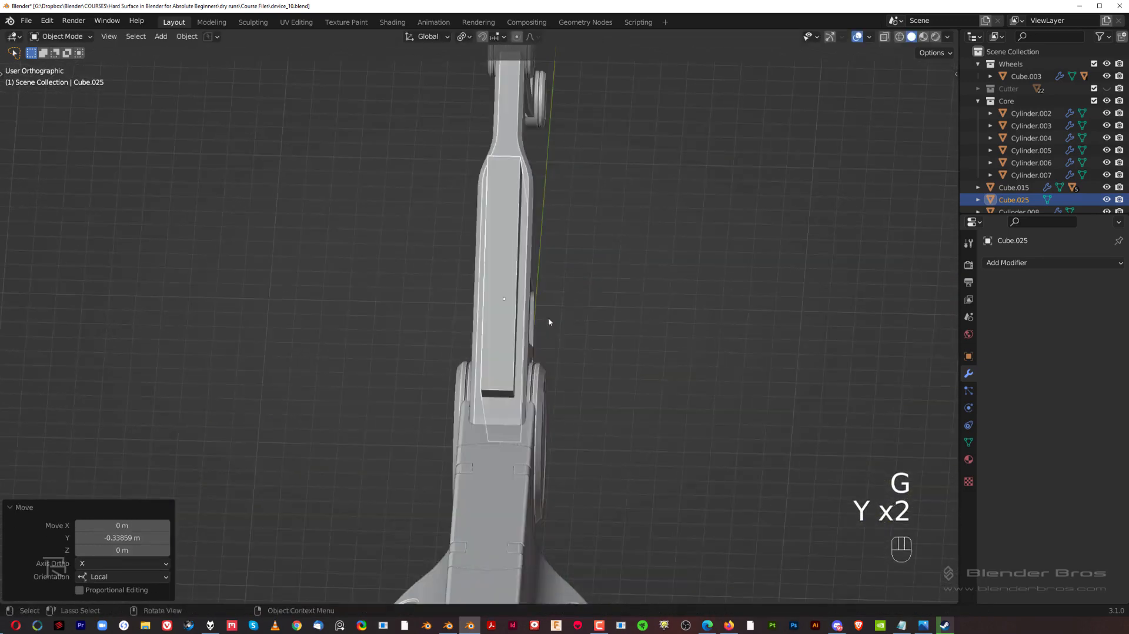
{"action": "key", "text": "s"}
{"action": "key", "text": "x"}
{"action": "left_click", "coordinate": [595, 286]}
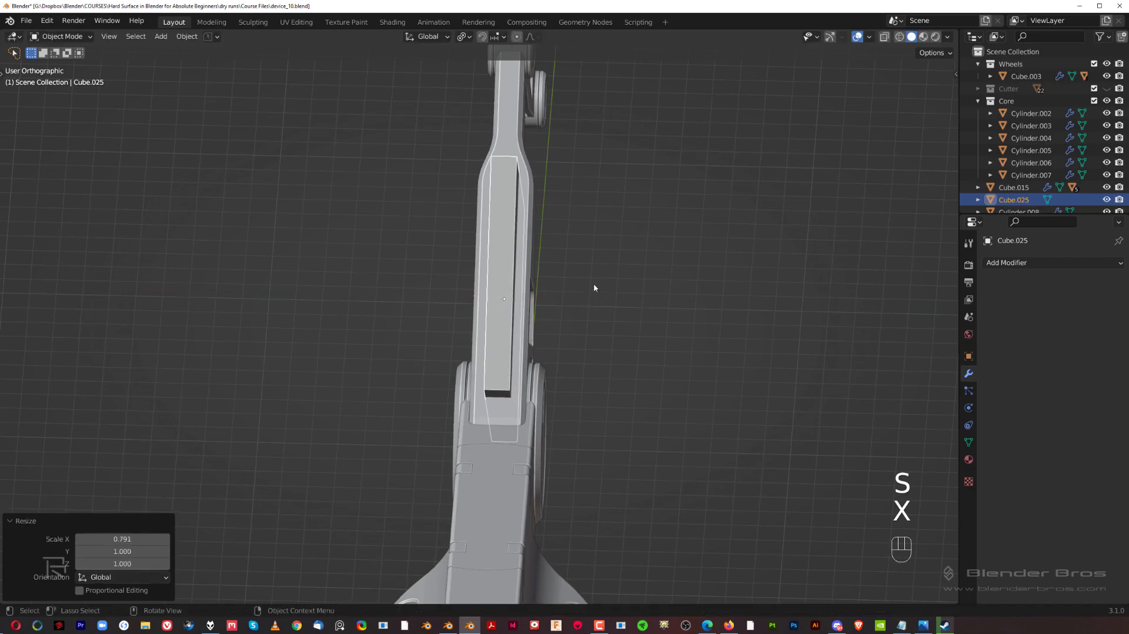
Widen the block's lower end face by scaling it about 1.25 along global X in Edit Mode
{"action": "middle_click_drag", "start_coordinate": [594, 284], "coordinate": [535, 270]}
{"action": "key", "text": "Tab"}
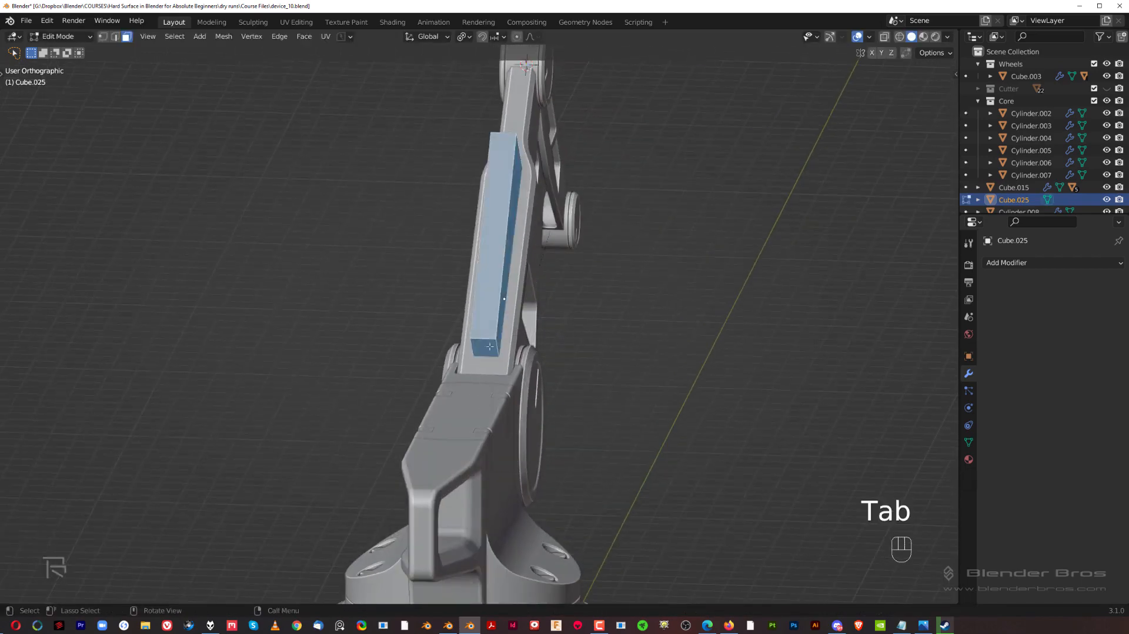
{"action": "key", "text": "s"}
{"action": "key", "text": "x"}
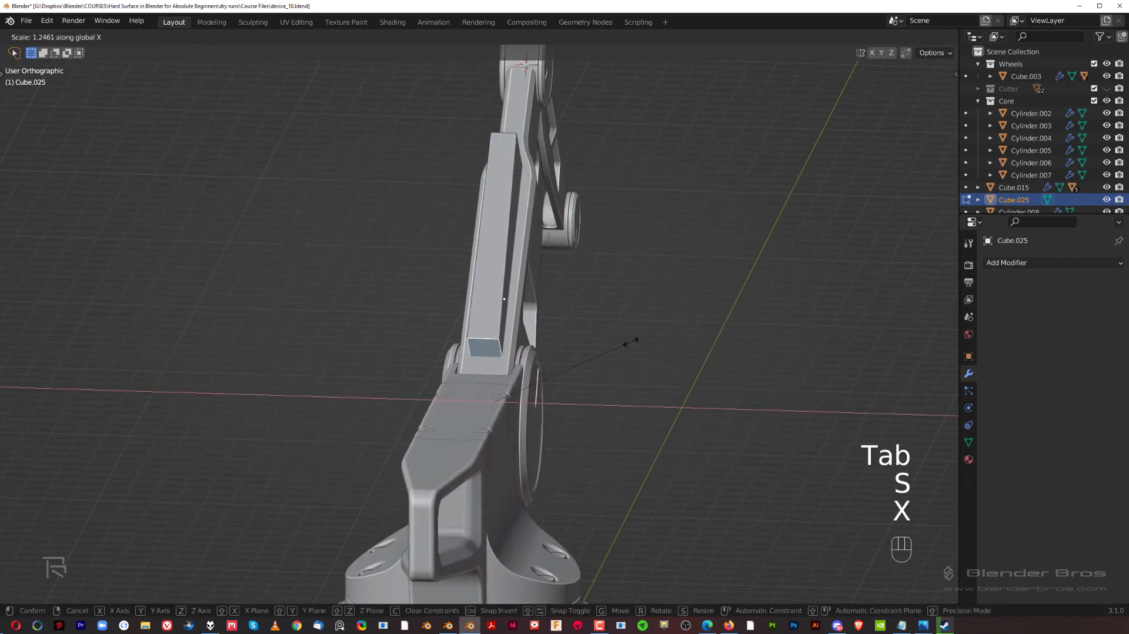
{"action": "left_click", "coordinate": [632, 342]}
Edge-slide the block's upper end face by a factor of 0.040 to shorten it slightly
{"action": "middle_click_drag", "start_coordinate": [582, 279], "coordinate": [580, 207]}
{"action": "key", "text": "Tab"}
{"action": "key", "text": "g"}
{"action": "key", "text": "g"}
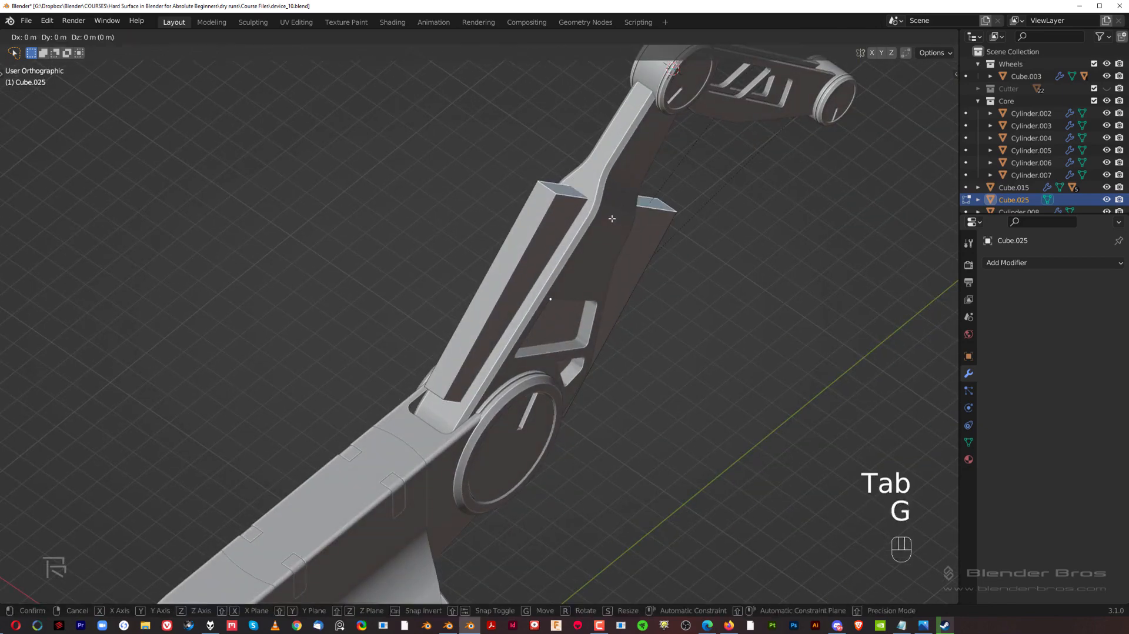
{"action": "left_click", "coordinate": [580, 284]}
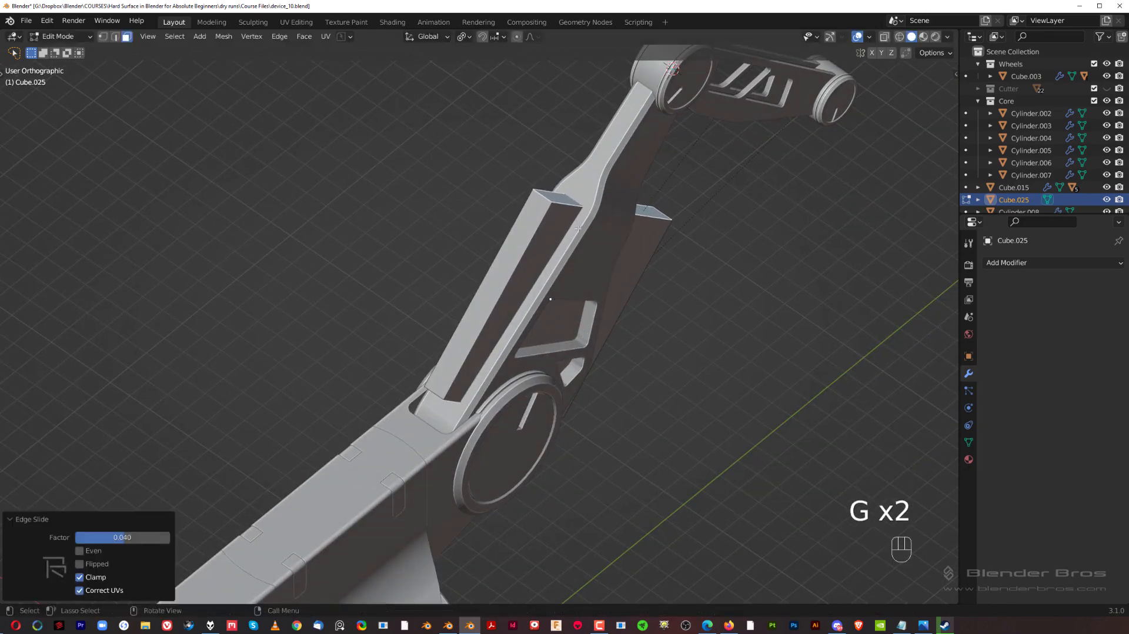
Apply the block's scale and bevel its end corner edges about 0.19 m wide with 6 segments
{"action": "key", "text": "Tab"}
{"action": "key", "text": "ctrl+a"}
{"action": "left_click", "coordinate": [606, 185]}
{"action": "middle_click_drag", "start_coordinate": [605, 181], "coordinate": [594, 203]}
{"action": "key", "text": "Tab"}
{"action": "middle_click", "coordinate": [566, 207], "text": "alt"}
{"action": "key", "text": "ctrl+b"}
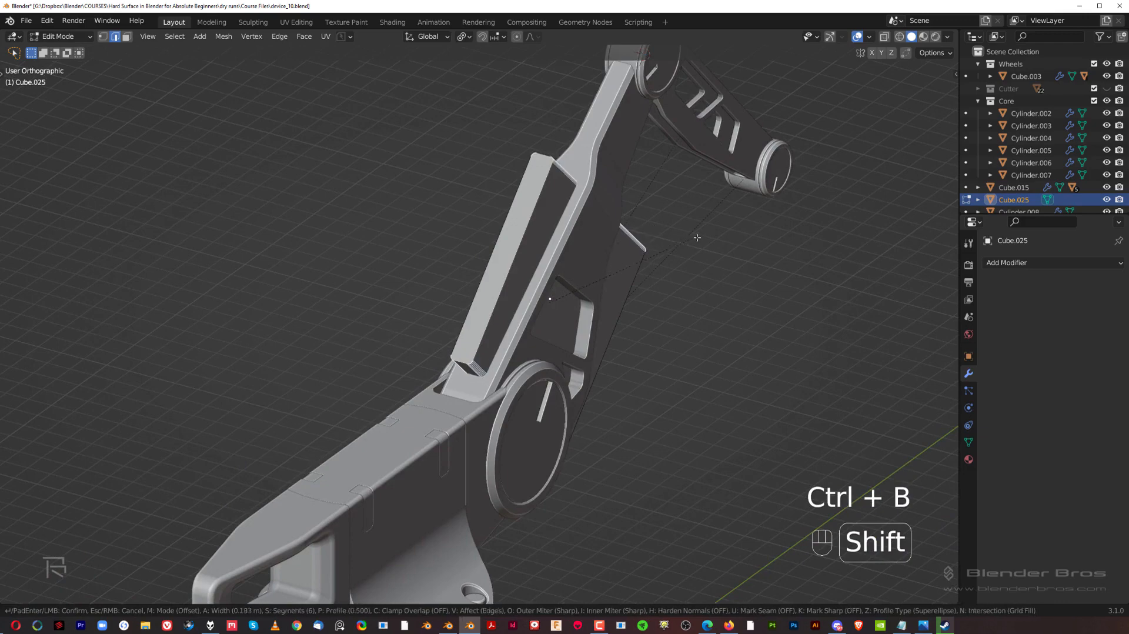
{"action": "left_click", "coordinate": [711, 241]}
Rotate the block about 5° in the right orthographic view to align it with the main arm's slope
{"action": "key", "text": "grave"}
{"action": "key", "text": "Tab"}
{"action": "scroll", "coordinate": [467, 275], "scroll_direction": "down", "scroll_amount": 4}
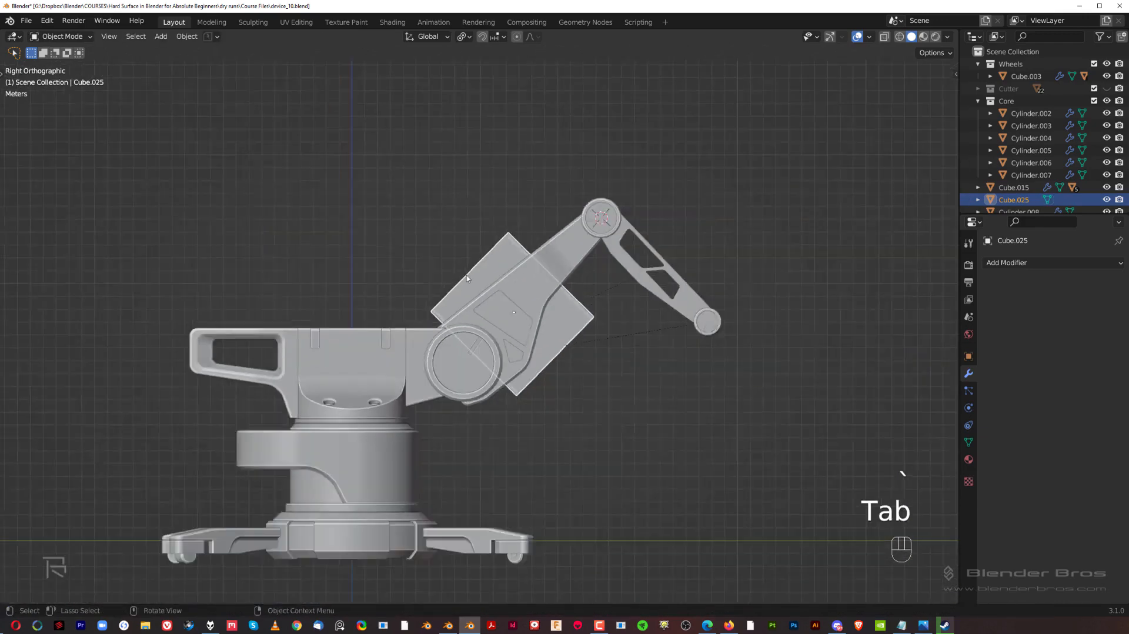
{"action": "scroll", "coordinate": [651, 225], "scroll_direction": "up", "scroll_amount": 2}
{"action": "key", "text": "r"}
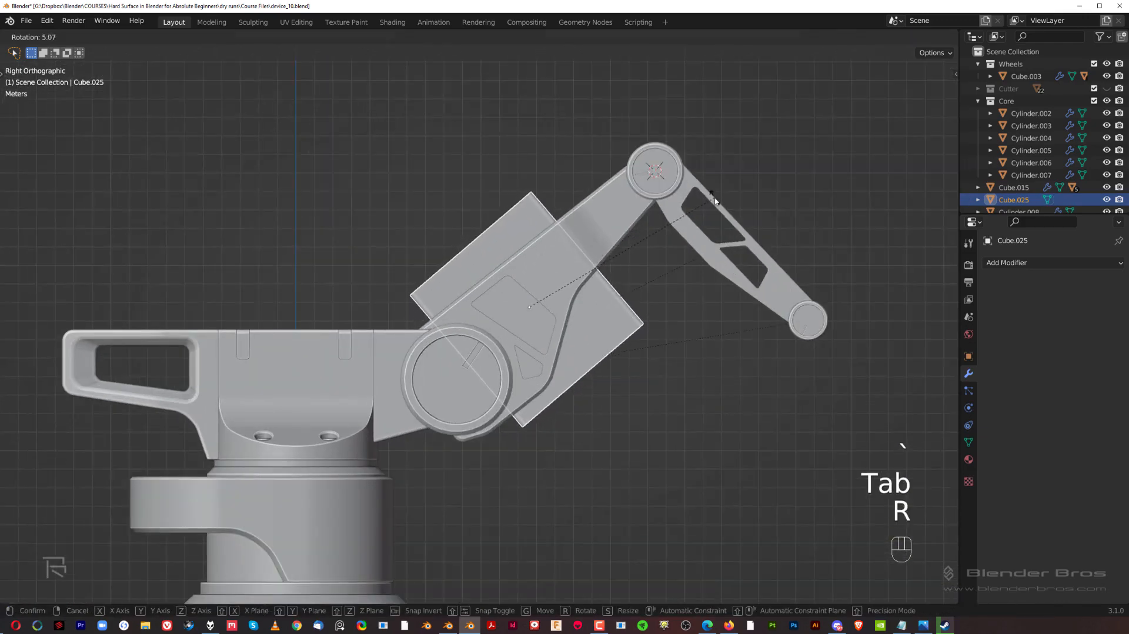
{"action": "left_click", "coordinate": [715, 201]}
Shade the block smooth and enable Auto Smooth for its normals
{"action": "scroll", "coordinate": [594, 241], "scroll_direction": "up", "scroll_amount": 2}
{"action": "right_click", "coordinate": [553, 182]}
{"action": "left_click", "coordinate": [551, 183]}
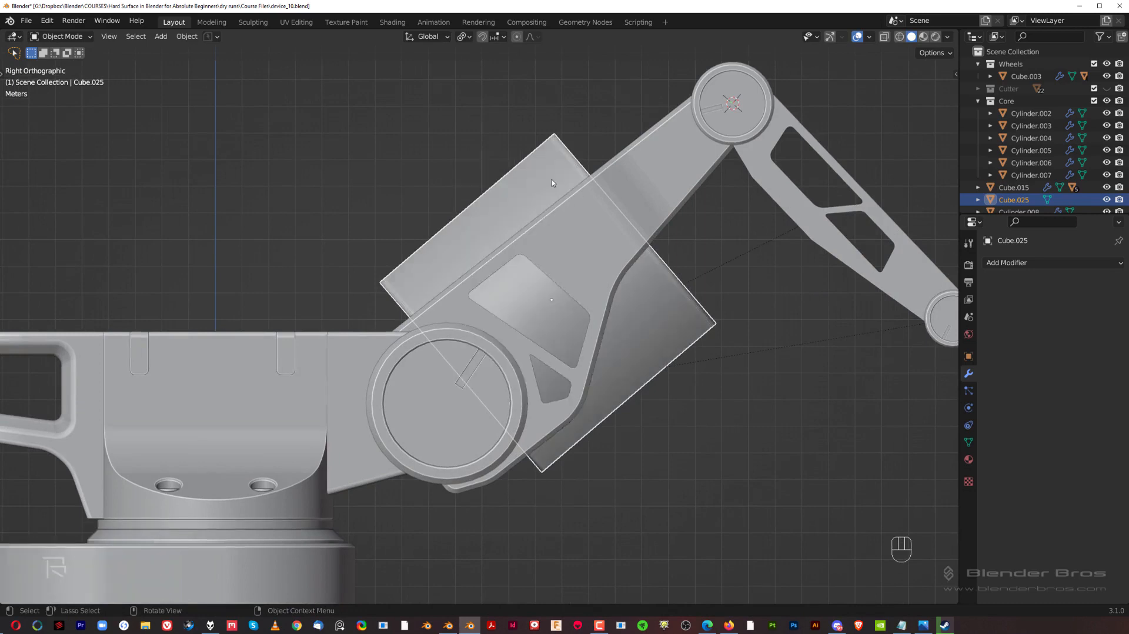
{"action": "left_click", "coordinate": [968, 442]}
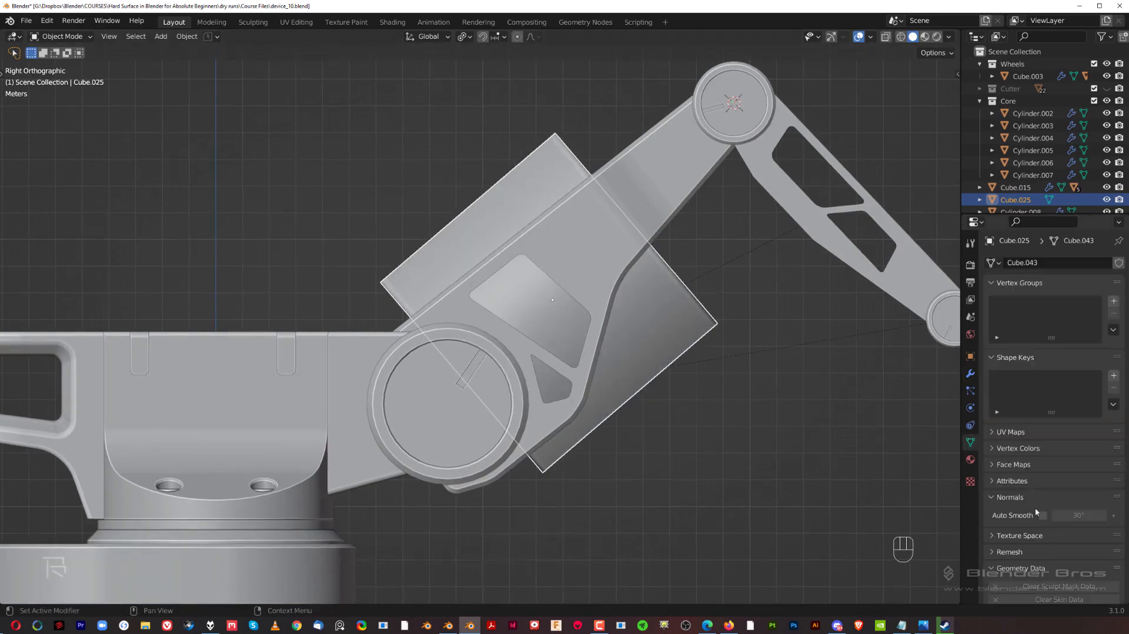
{"action": "left_click", "coordinate": [1043, 516]}
Subtract the block from the main arm with a Boolean difference and move that modifier above the Bevel
{"action": "left_click", "coordinate": [614, 248], "text": "shift"}
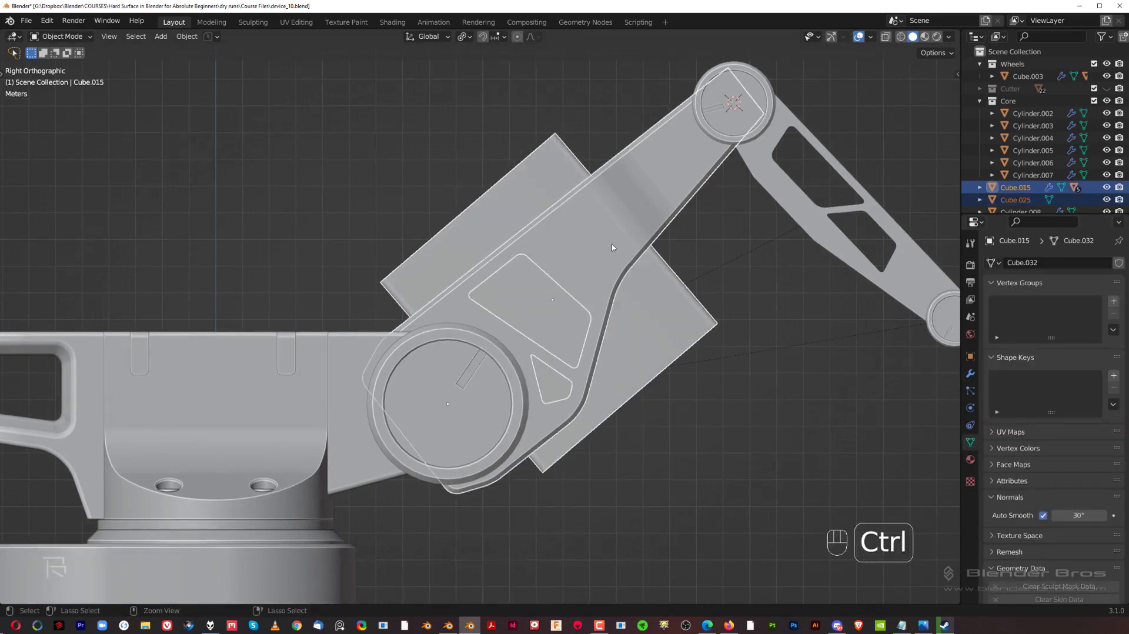
{"action": "key", "text": "ctrl+KP_Subtract"}
{"action": "middle_click_drag", "start_coordinate": [513, 203], "coordinate": [603, 234]}
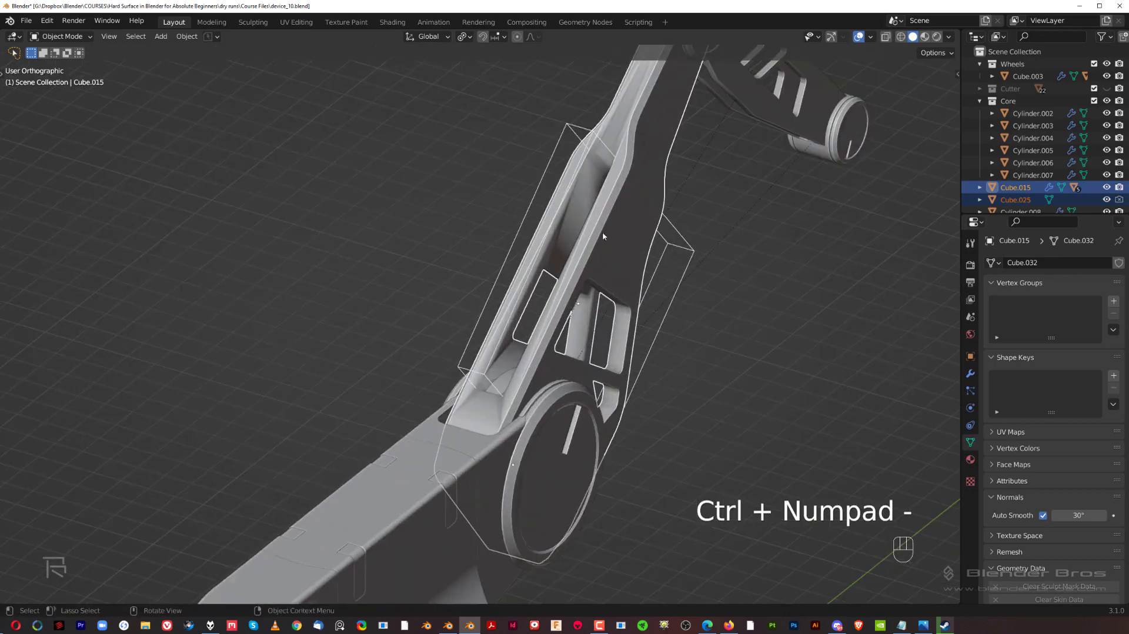
{"action": "left_click", "coordinate": [970, 373]}
{"action": "left_click_drag", "start_coordinate": [1117, 411], "coordinate": [1116, 283]}
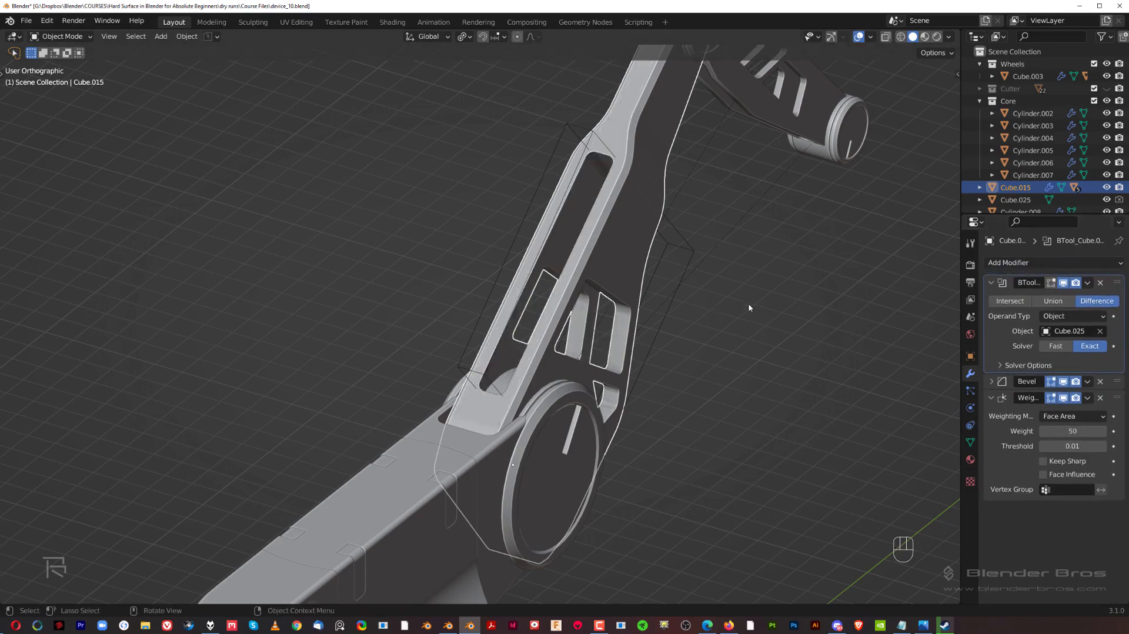
Move the block used for the Boolean cut into the Cutter collection and return to the right orthographic view
{"action": "middle_click_drag", "start_coordinate": [749, 310], "coordinate": [672, 242]}
{"action": "left_click", "coordinate": [667, 307]}
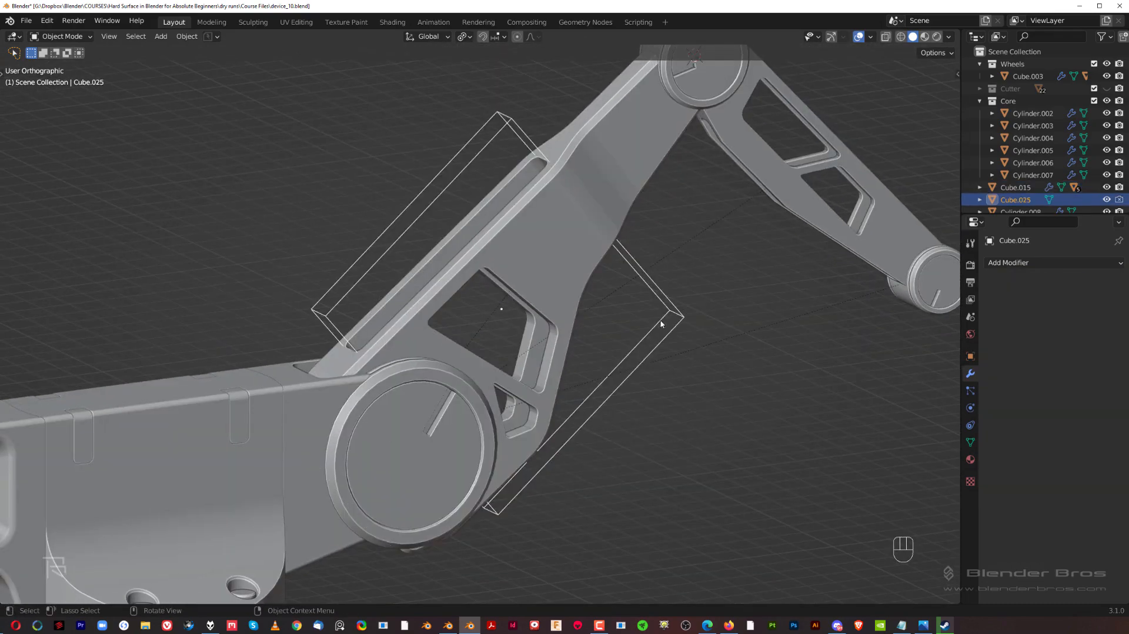
{"action": "key", "text": "m"}
{"action": "left_click", "coordinate": [661, 328]}
{"action": "scroll", "coordinate": [663, 327], "scroll_direction": "down", "scroll_amount": 5}
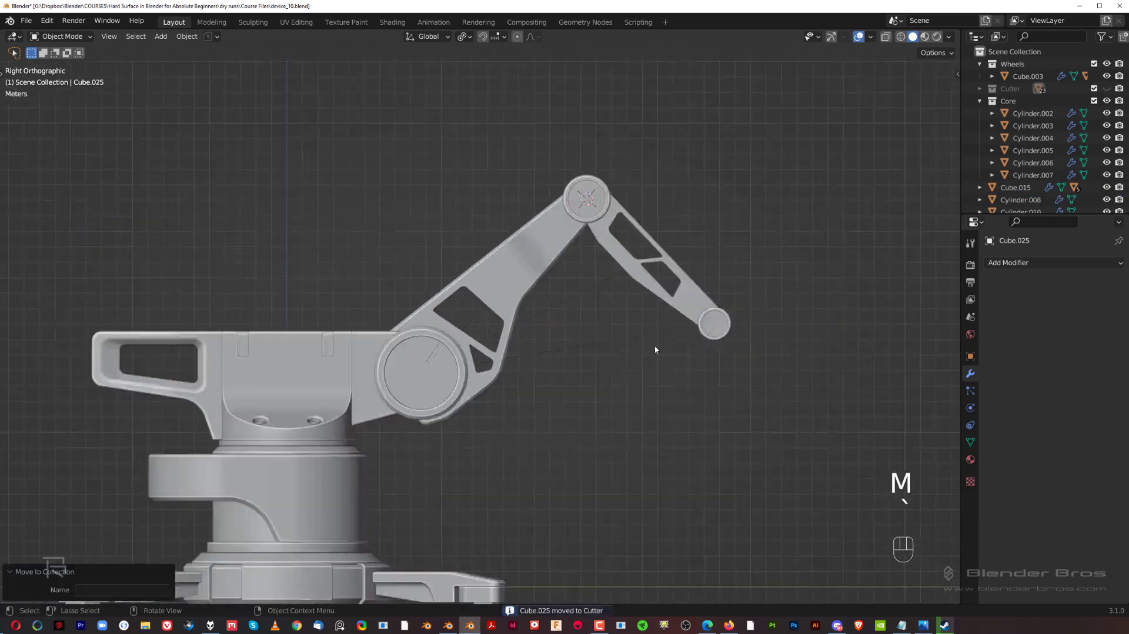
Open the forearm segment's mesh for editing with vertex selection to work on its lower opening
{"action": "middle_click_drag", "start_coordinate": [655, 348], "coordinate": [422, 282]}
{"action": "scroll", "coordinate": [428, 199], "scroll_direction": "up", "scroll_amount": 3}
{"action": "scroll", "coordinate": [521, 338], "scroll_direction": "up", "scroll_amount": 2}
{"action": "left_click", "coordinate": [560, 329]}
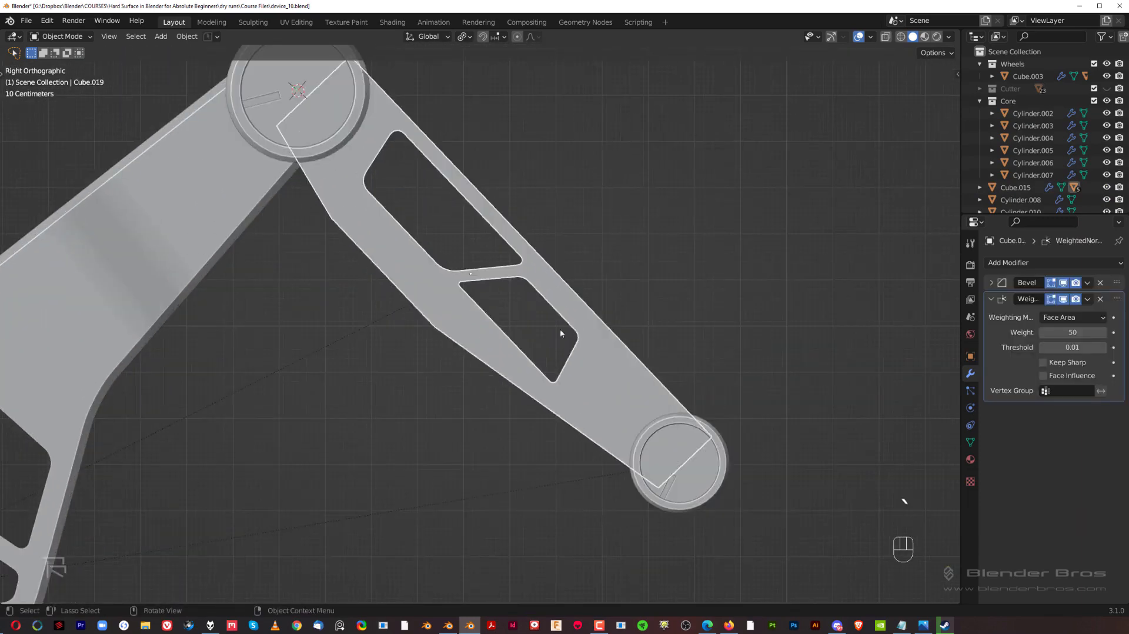
{"action": "middle_click_drag", "start_coordinate": [559, 329], "coordinate": [596, 369]}
{"action": "scroll", "coordinate": [596, 369], "scroll_direction": "up", "scroll_amount": 2}
{"action": "key", "text": "Tab"}
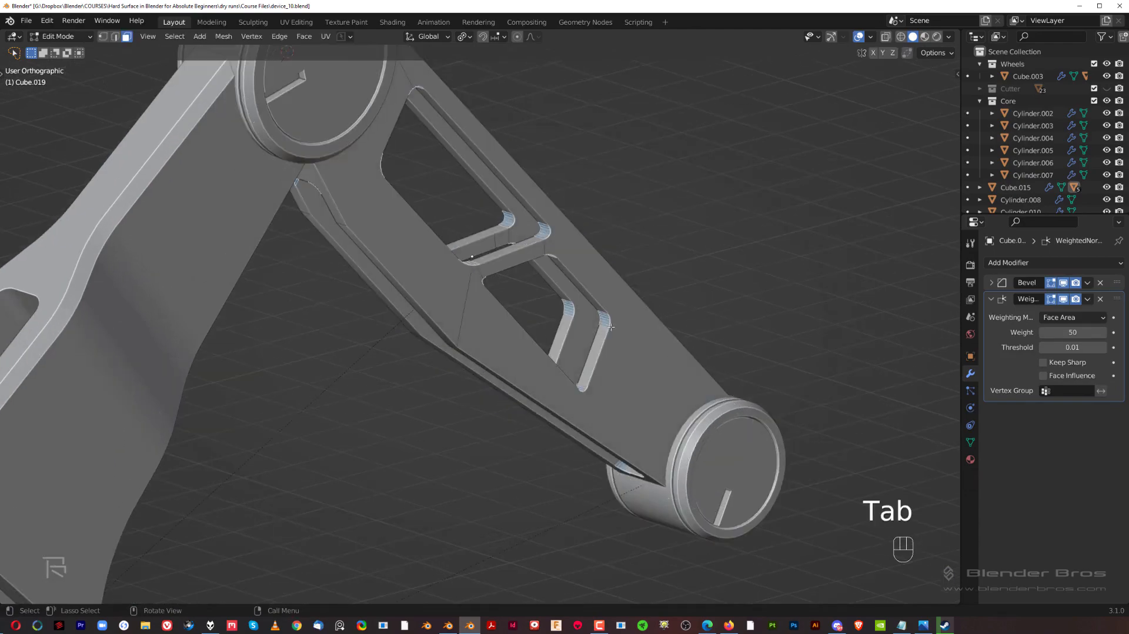
{"action": "middle_click_drag", "start_coordinate": [606, 334], "coordinate": [667, 386]}
{"action": "key", "text": "Tab"}
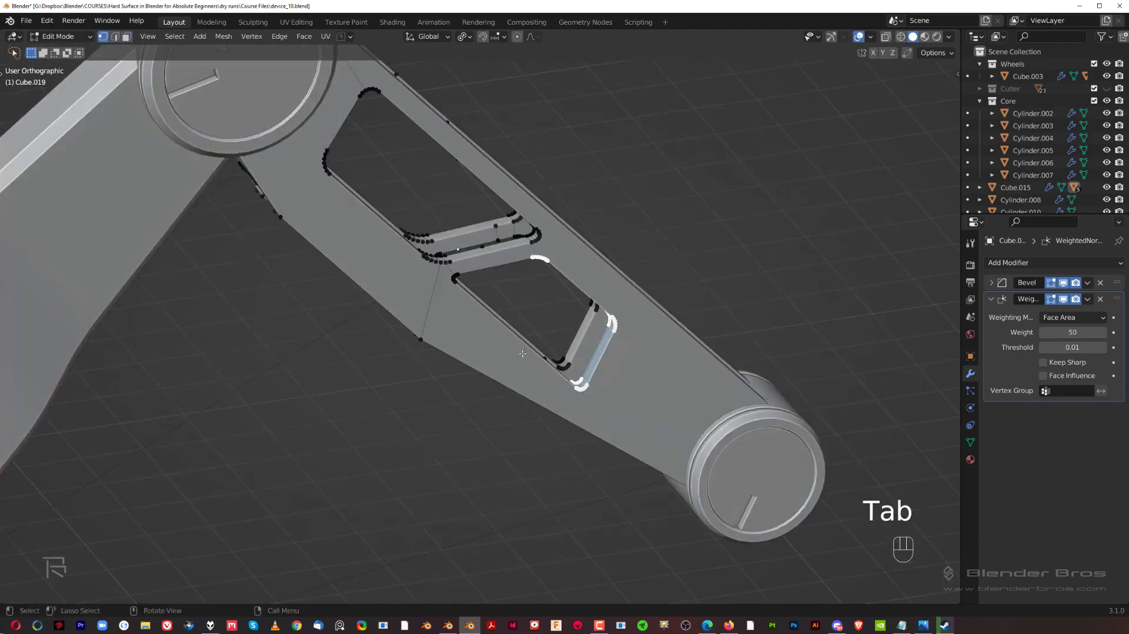
Select the inner vertex loop around the forearm's lower opening on one side plate and merge it at its center
{"action": "scroll", "coordinate": [522, 354], "scroll_direction": "up", "scroll_amount": 1}
{"action": "middle_click_drag", "start_coordinate": [522, 354], "coordinate": [642, 326]}
{"action": "left_click", "coordinate": [607, 412], "text": "ctrl"}
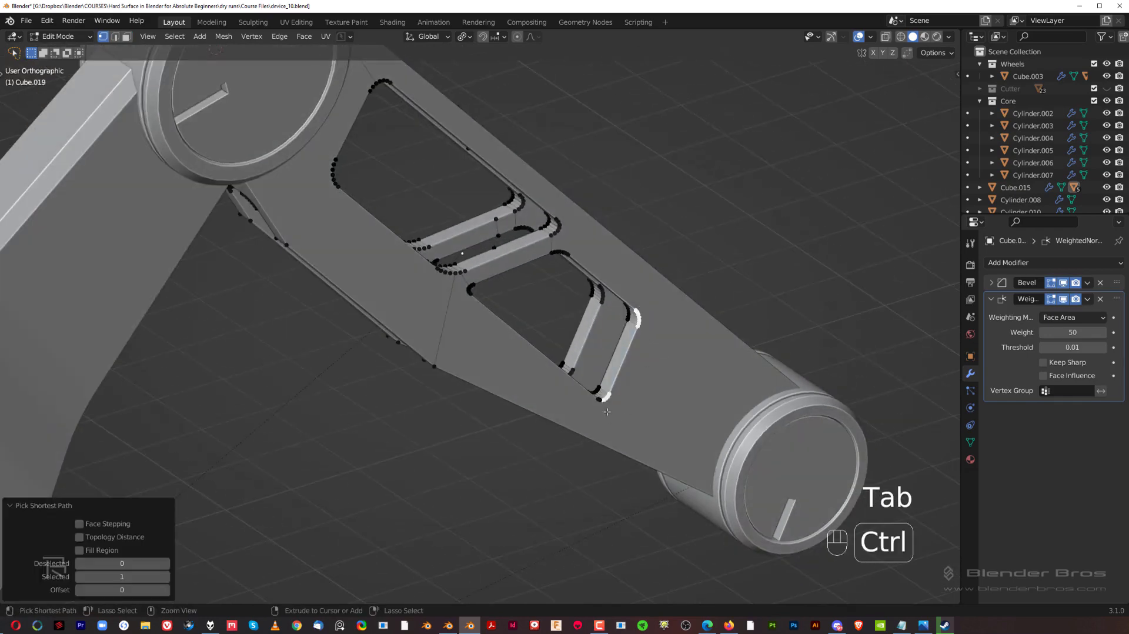
{"action": "middle_click_drag", "start_coordinate": [612, 341], "coordinate": [536, 397]}
{"action": "left_click", "coordinate": [627, 316]}
{"action": "left_click", "coordinate": [612, 362], "text": "ctrl"}
{"action": "key", "text": "ctrl+z"}
{"action": "left_click", "coordinate": [577, 366], "text": "ctrl"}
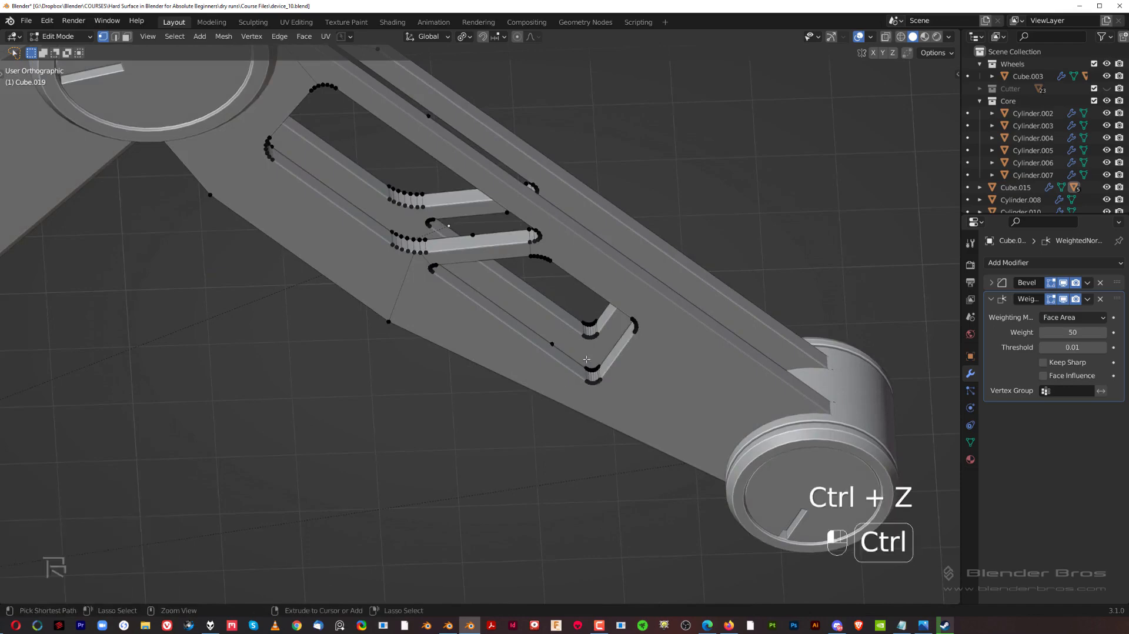
{"action": "middle_click_drag", "start_coordinate": [577, 365], "coordinate": [484, 256]}
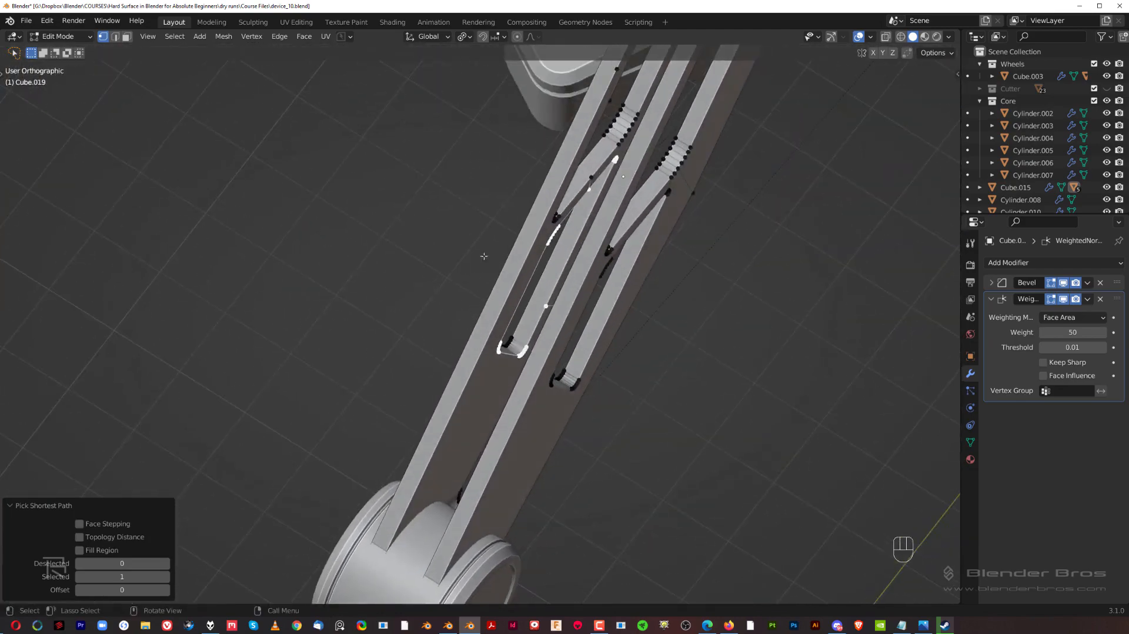
{"action": "middle_click_drag", "start_coordinate": [522, 316], "coordinate": [643, 271]}
{"action": "key", "text": "shift+1"}
Select the outer vertex loop of the same opening and merge it at its center
{"action": "left_click", "coordinate": [624, 272]}
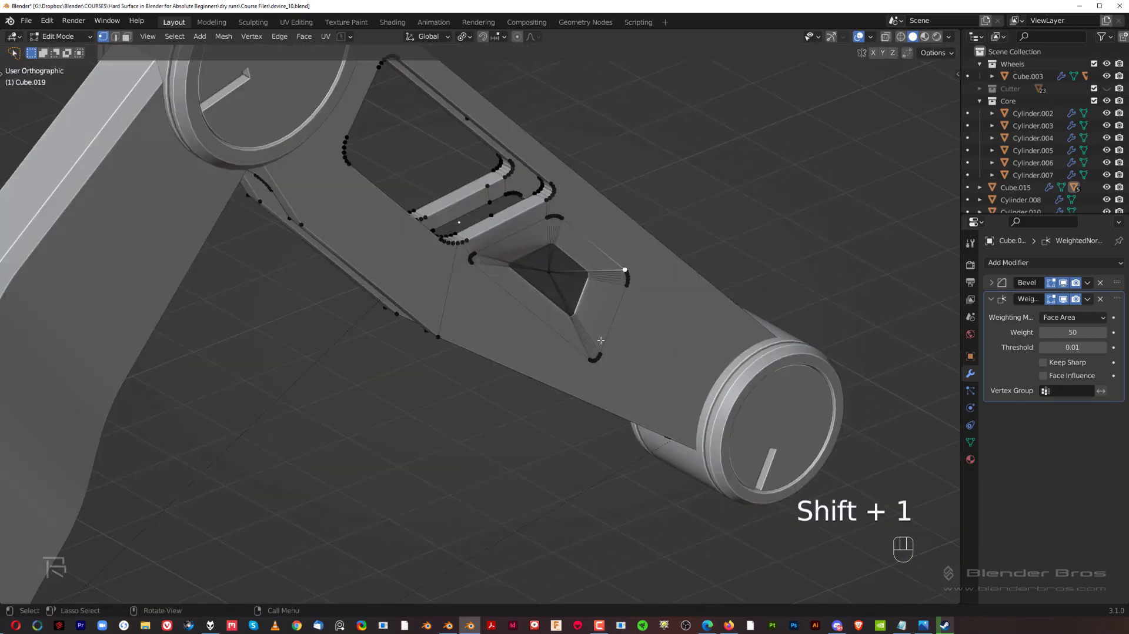
{"action": "left_click", "coordinate": [582, 366], "text": "ctrl"}
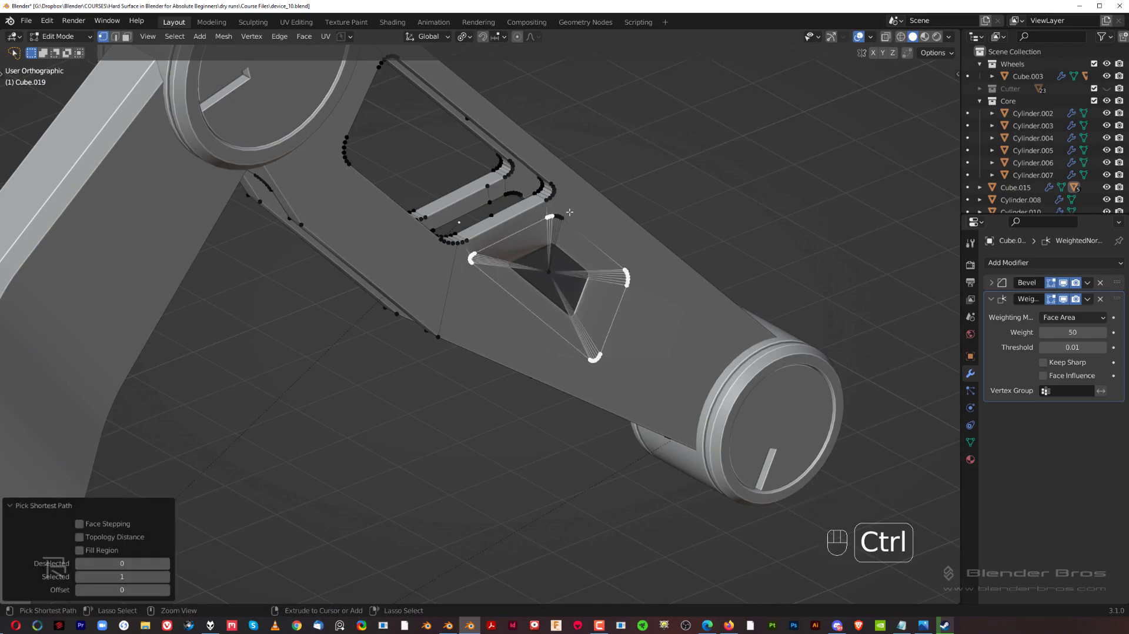
{"action": "key", "text": "shift+1"}
{"action": "scroll", "coordinate": [577, 267], "scroll_direction": "up", "scroll_amount": 2}
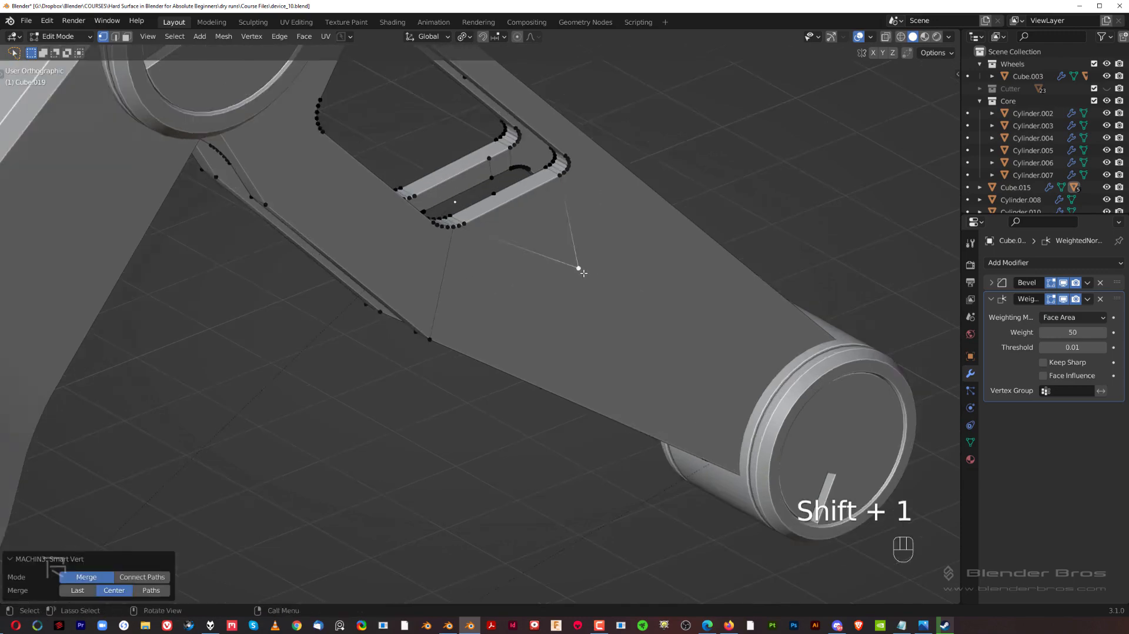
Dissolve the two merged center vertices to fill the lower opening in this side plate
{"action": "key", "text": "Tab"}
{"action": "left_click", "coordinate": [682, 329]}
{"action": "left_click", "coordinate": [551, 259], "text": "shift"}
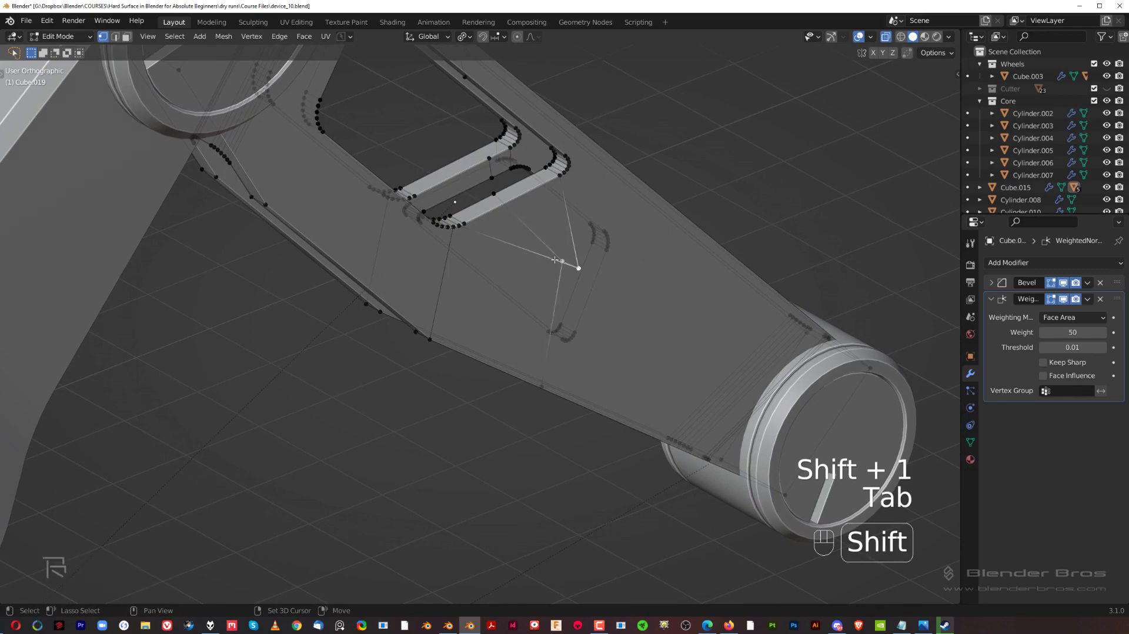
{"action": "middle_click_drag", "start_coordinate": [551, 259], "coordinate": [807, 266]}
{"action": "key", "text": "x"}
{"action": "left_click", "coordinate": [641, 295]}
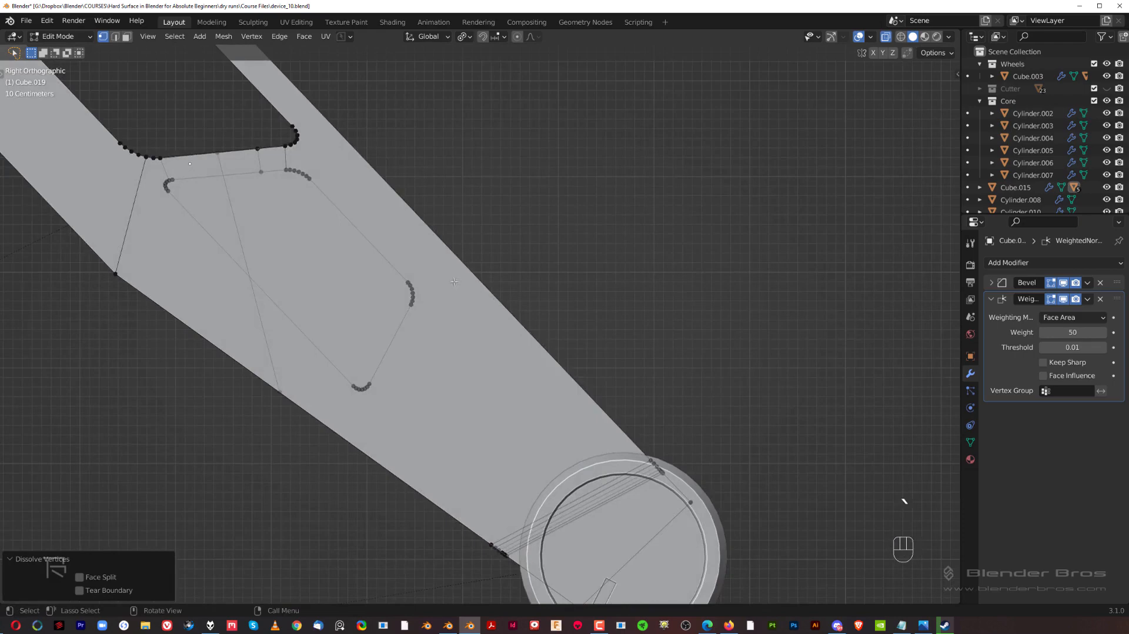
Circle-select all vertices around the lower opening in the other side plate in the right orthographic view
{"action": "middle_click_drag", "start_coordinate": [454, 282], "coordinate": [556, 277], "text": "shift"}
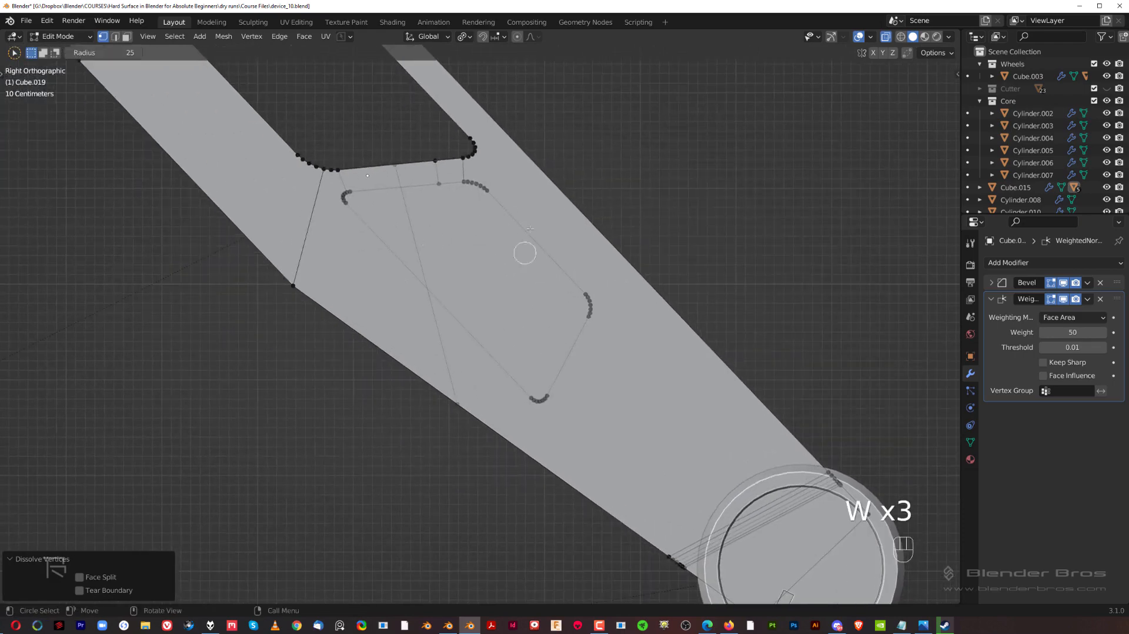
{"action": "middle_click_drag", "start_coordinate": [530, 229], "coordinate": [571, 244], "text": "shift"}
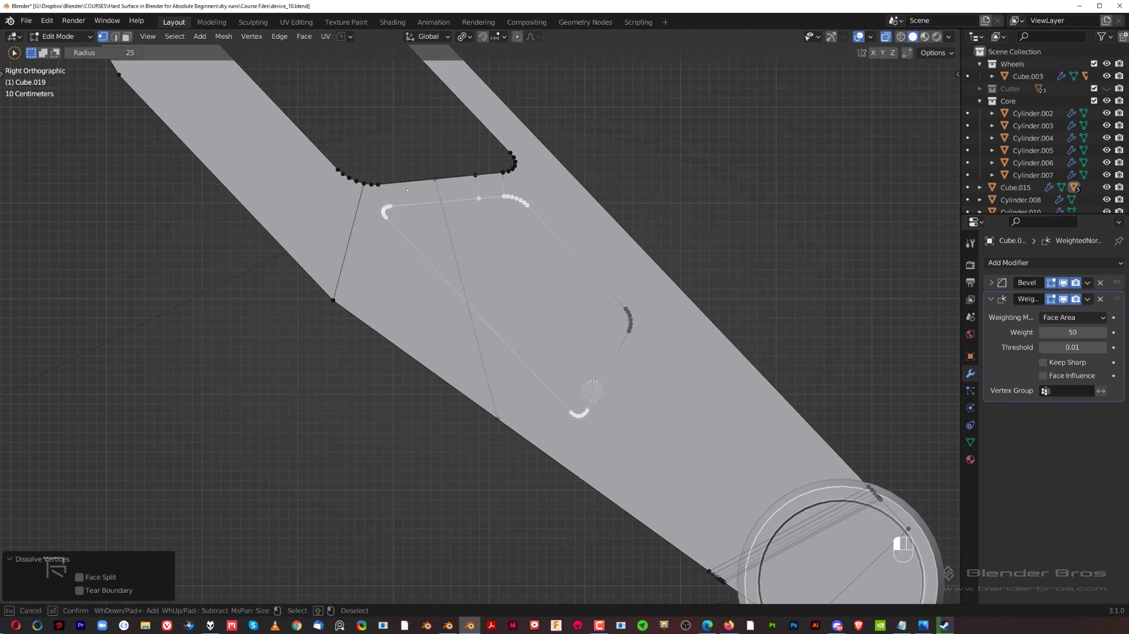
{"action": "left_click_drag", "start_coordinate": [625, 309], "coordinate": [627, 334]}
{"action": "mouse_move", "coordinate": [592, 309]}
{"action": "middle_mouse_down"}
{"action": "mouse_move", "coordinate": [597, 365]}
{"action": "mouse_move", "coordinate": [583, 312]}
{"action": "mouse_move", "coordinate": [600, 309]}
{"action": "middle_mouse_up"}
Try dissolving the selected opening vertices directly, and undo that dissolve
{"action": "key", "text": "x"}
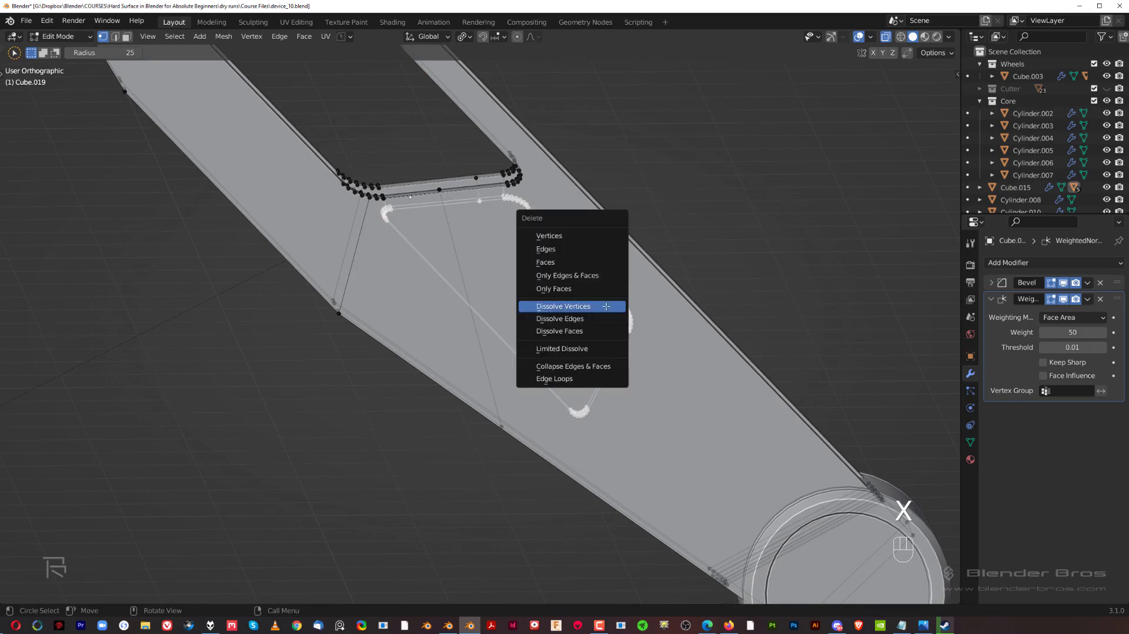
{"action": "left_click", "coordinate": [609, 306]}
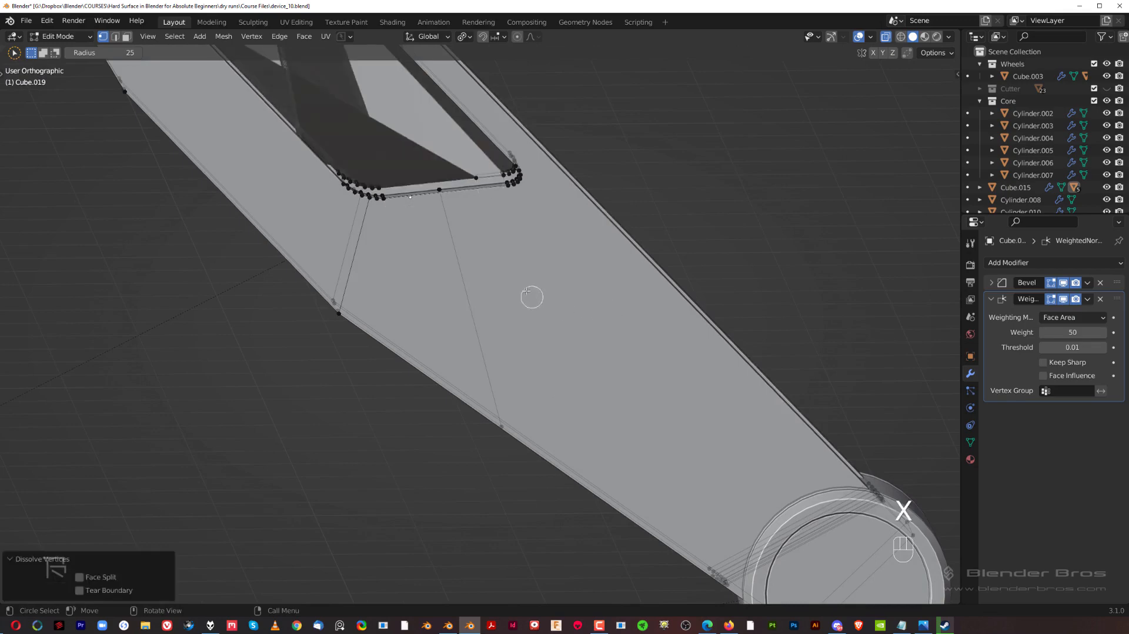
{"action": "scroll", "coordinate": [527, 290], "scroll_direction": "down", "scroll_amount": 1}
{"action": "middle_click_drag", "start_coordinate": [526, 291], "coordinate": [592, 305]}
{"action": "key", "text": "ctrl+z"}
Merge the selected opening vertices at their center and dissolve the result to fill the second plate's lower opening
{"action": "middle_click_drag", "start_coordinate": [502, 262], "coordinate": [502, 304]}
{"action": "scroll", "coordinate": [476, 237], "scroll_direction": "up", "scroll_amount": 3}
{"action": "scroll", "coordinate": [403, 179], "scroll_direction": "up", "scroll_amount": 2}
{"action": "scroll", "coordinate": [501, 304], "scroll_direction": "up", "scroll_amount": 2}
{"action": "middle_click_drag", "start_coordinate": [486, 258], "coordinate": [582, 314]}
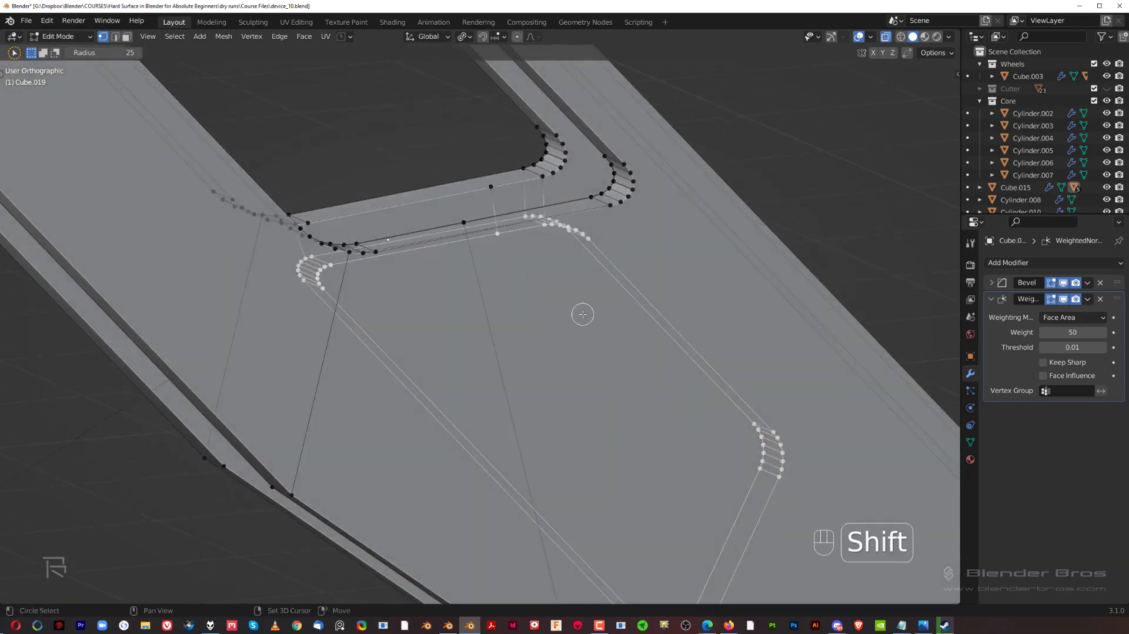
{"action": "key", "text": "shift+1"}
{"action": "key", "text": "x"}
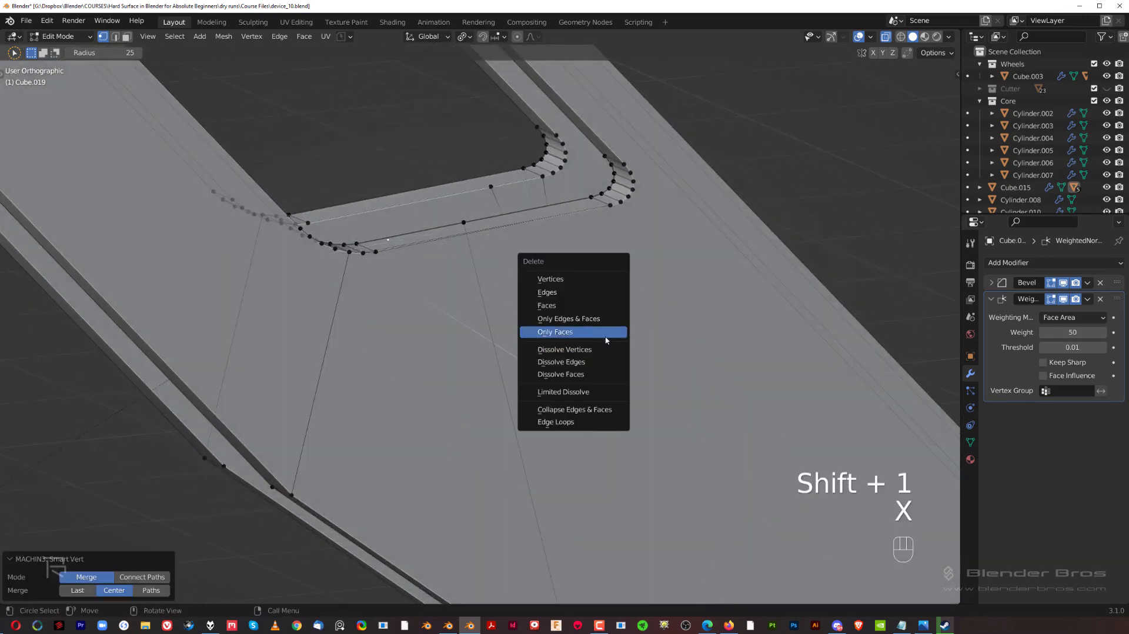
{"action": "left_click", "coordinate": [609, 347]}
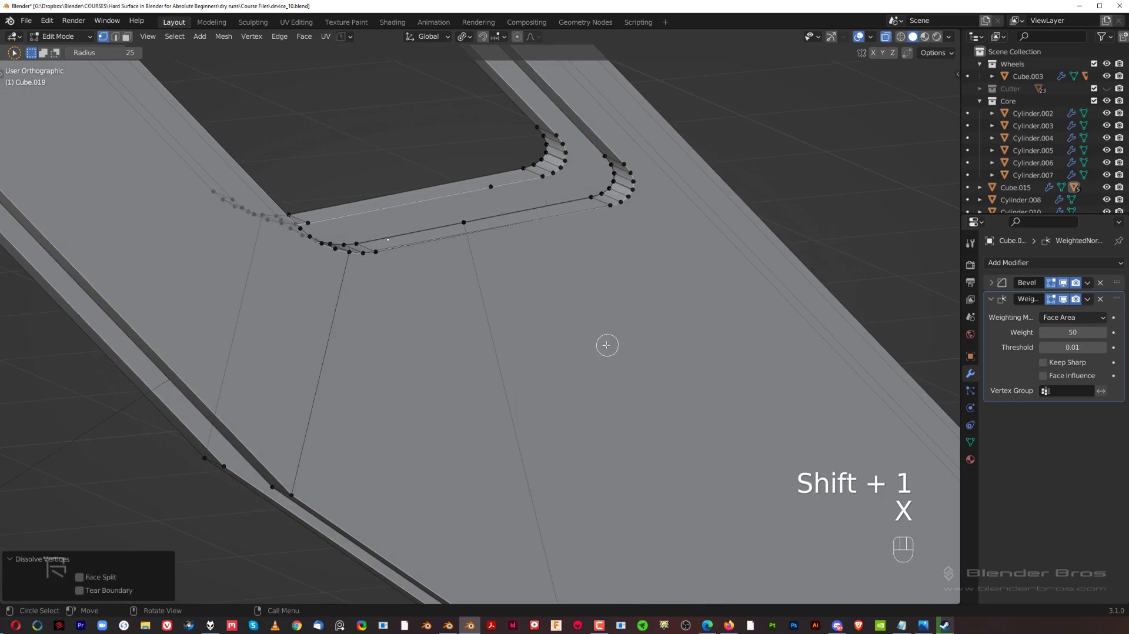
{"action": "middle_click_drag", "start_coordinate": [607, 345], "coordinate": [509, 324]}
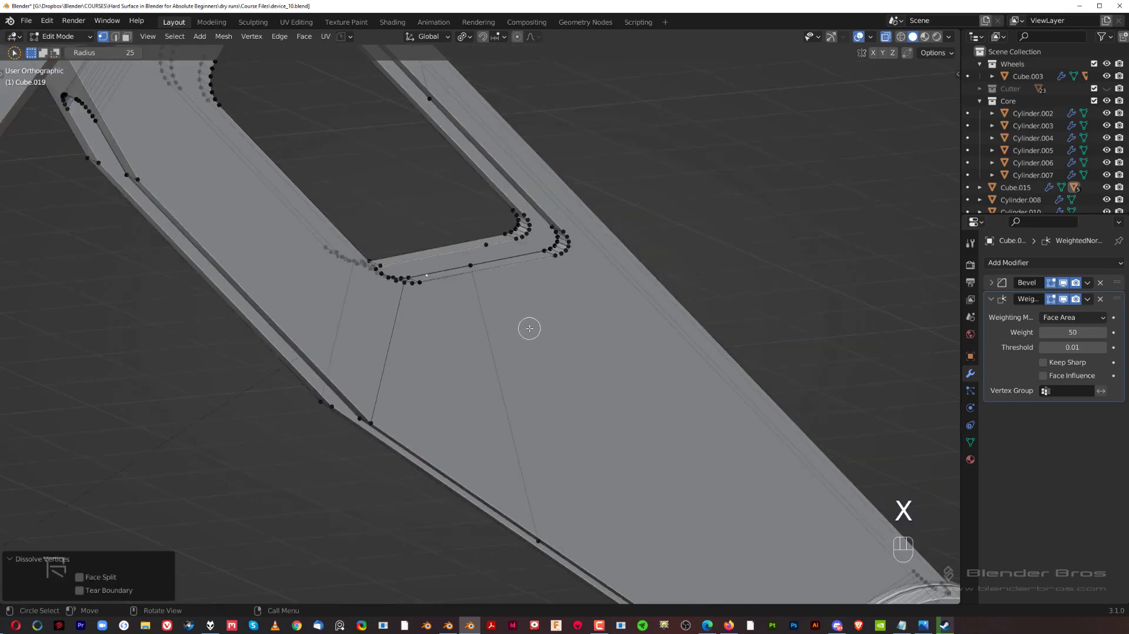
Run the MACHIN3 mesh clean-up on the forearm and return to Object Mode in the right orthographic view
{"action": "key", "text": "3"}
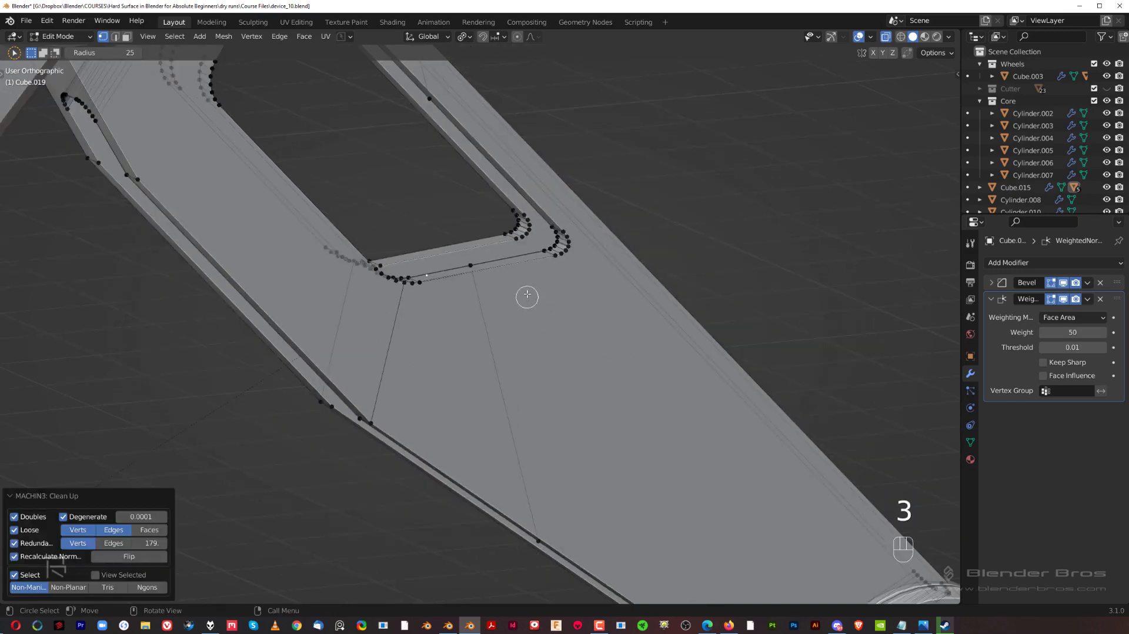
{"action": "key", "text": "w"}
{"action": "scroll", "coordinate": [526, 294], "scroll_direction": "down", "scroll_amount": 4}
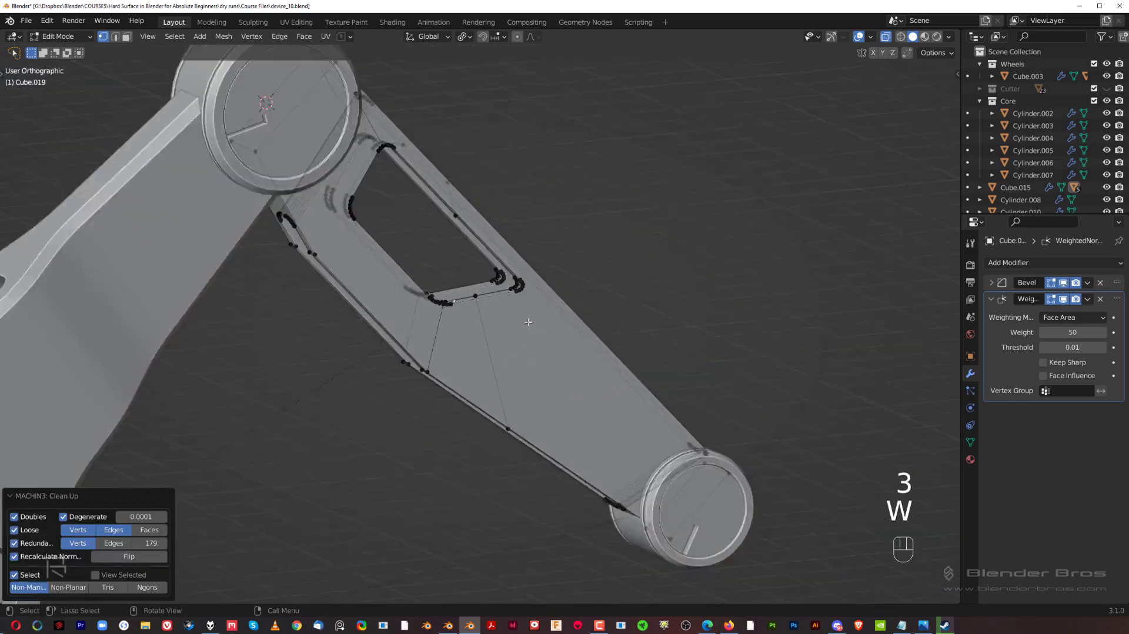
{"action": "key", "text": "grave"}
{"action": "key", "text": "Tab"}
Add a cube and move it from the elbow joint onto the forearm's filled lower section, about 5.3 m in Y and -5.3 m in Z
{"action": "scroll", "coordinate": [554, 209], "scroll_direction": "down", "scroll_amount": 3}
{"action": "middle_click_drag", "start_coordinate": [562, 276], "coordinate": [499, 242], "text": "shift"}
{"action": "scroll", "coordinate": [608, 211], "scroll_direction": "up", "scroll_amount": 1}
{"action": "scroll", "coordinate": [499, 242], "scroll_direction": "up", "scroll_amount": 2}
{"action": "scroll", "coordinate": [577, 312], "scroll_direction": "down", "scroll_amount": 2}
{"action": "key", "text": "shift+a"}
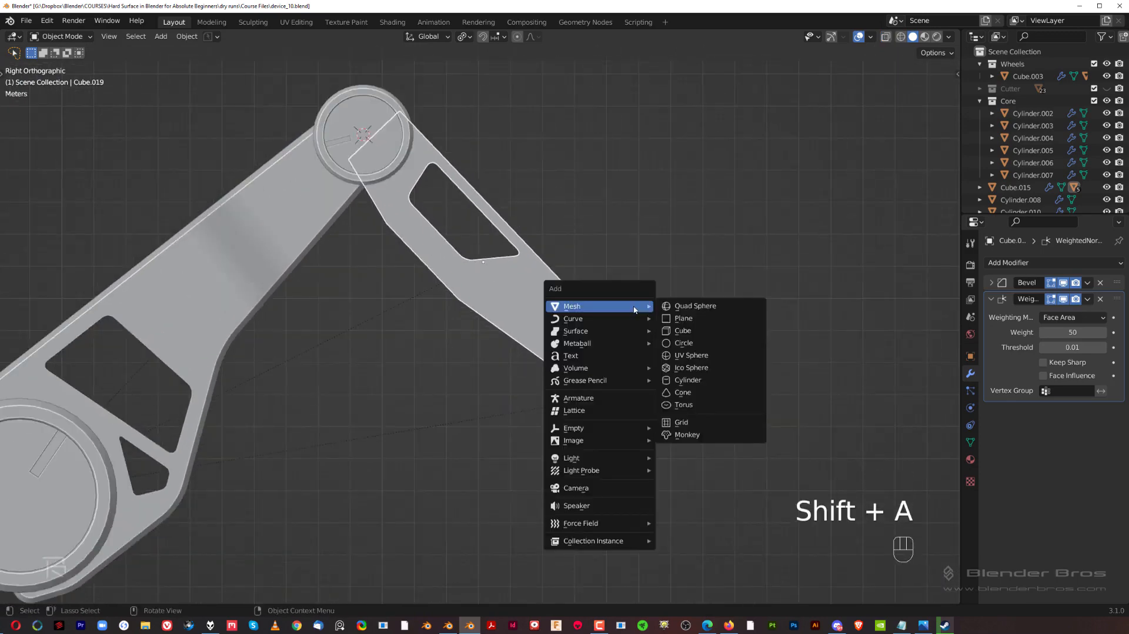
{"action": "left_click", "coordinate": [677, 330]}
{"action": "scroll", "coordinate": [659, 325], "scroll_direction": "down", "scroll_amount": 2}
{"action": "key", "text": "g"}
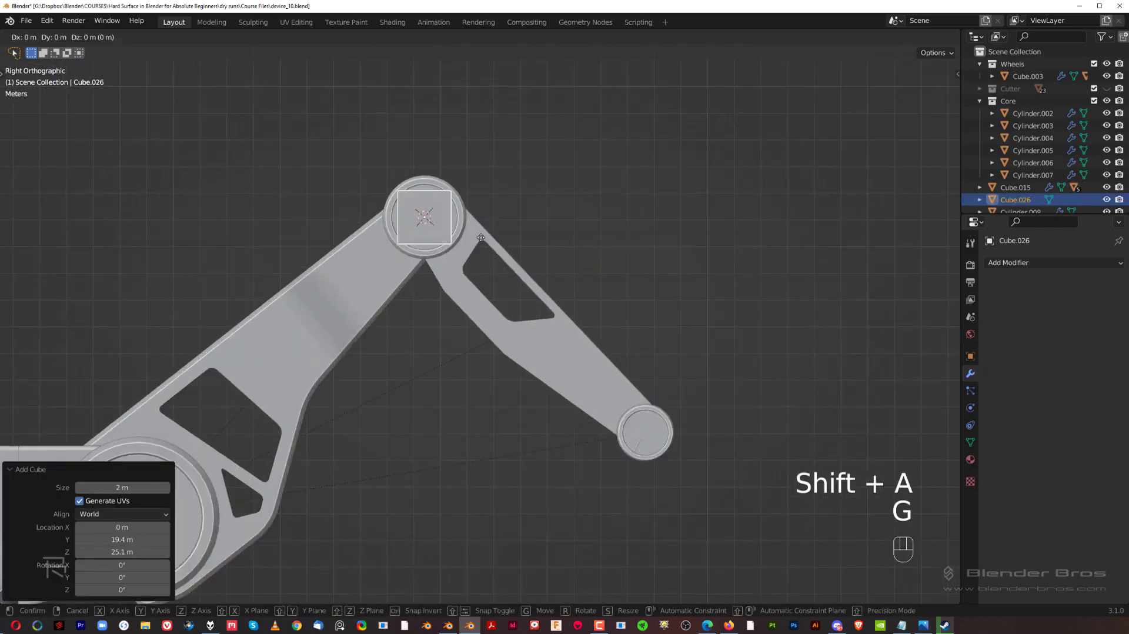
{"action": "left_click", "coordinate": [612, 334]}
Rotate the cube about -6° in the right view and shift it up beneath the forearm's remaining opening
{"action": "scroll", "coordinate": [646, 315], "scroll_direction": "up", "scroll_amount": 6}
{"action": "middle_click_drag", "start_coordinate": [647, 316], "coordinate": [686, 338], "text": "shift"}
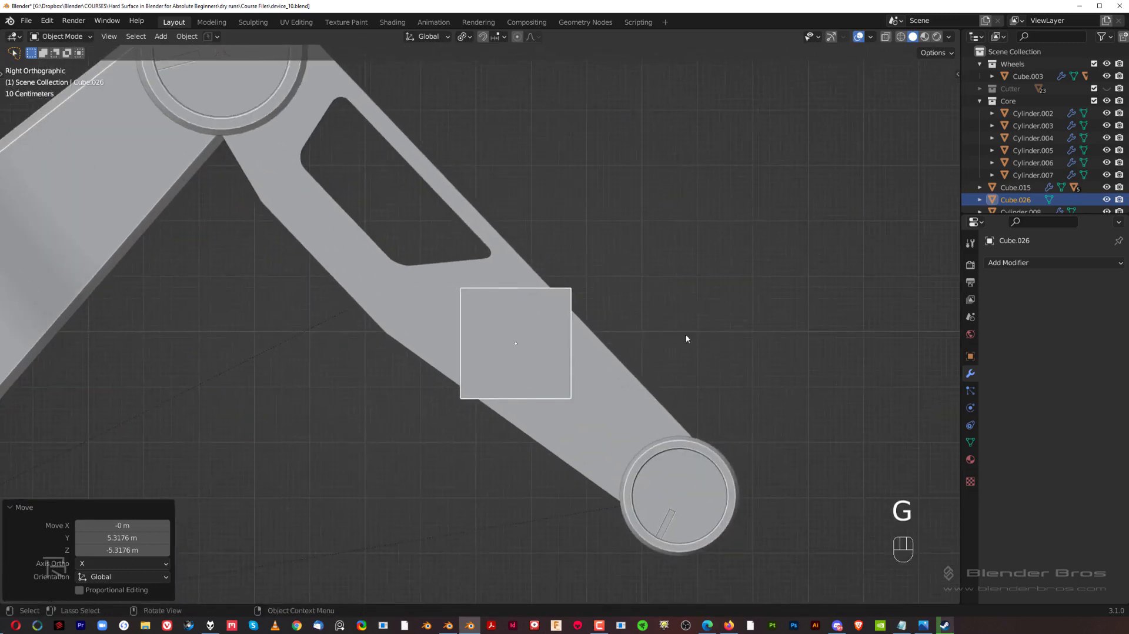
{"action": "key", "text": "r"}
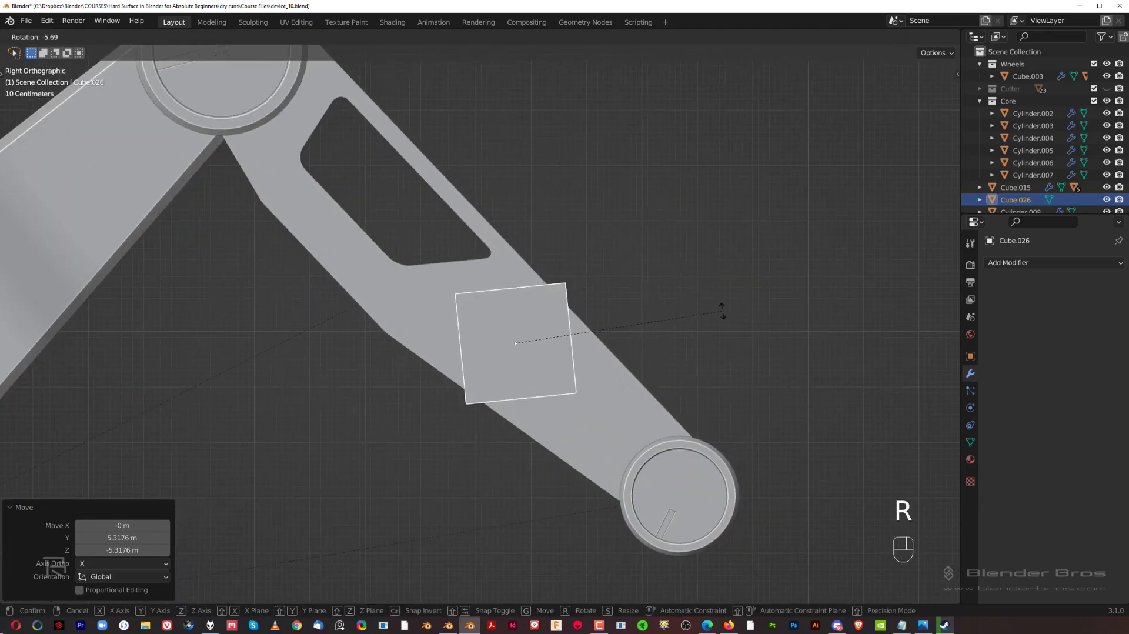
{"action": "left_click", "coordinate": [723, 310]}
{"action": "key", "text": "g"}
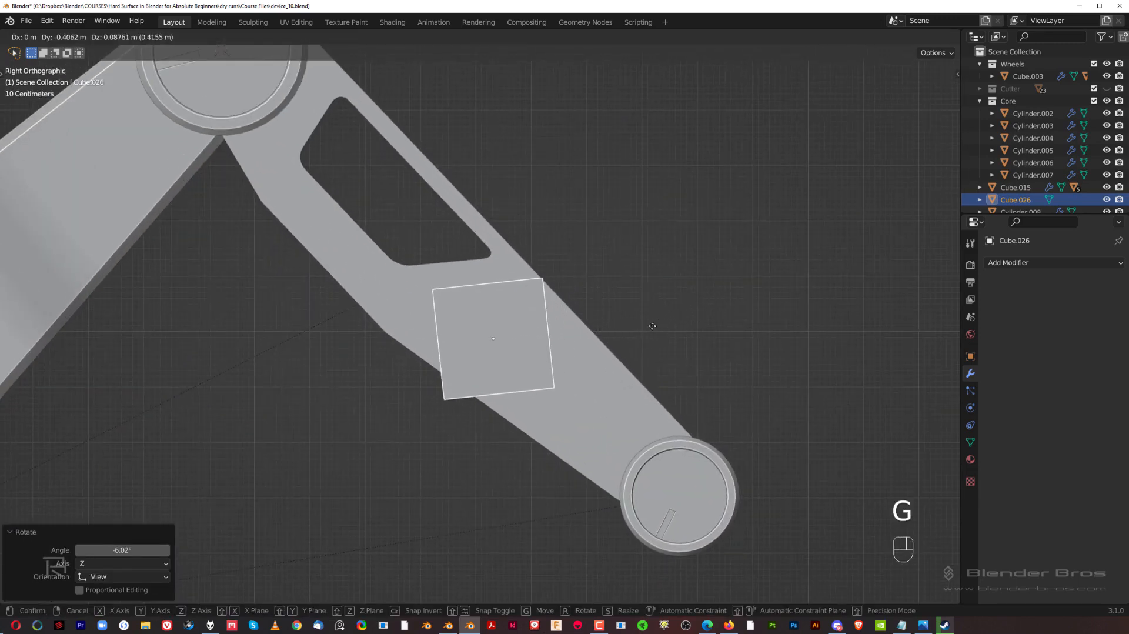
{"action": "left_click", "coordinate": [645, 323]}
Move the cube's lower outer edge about 1.4 m in Y toward the wrist, following the forearm's outer slope
{"action": "scroll", "coordinate": [646, 323], "scroll_direction": "down", "scroll_amount": 3}
{"action": "middle_click_drag", "start_coordinate": [645, 323], "coordinate": [527, 317]}
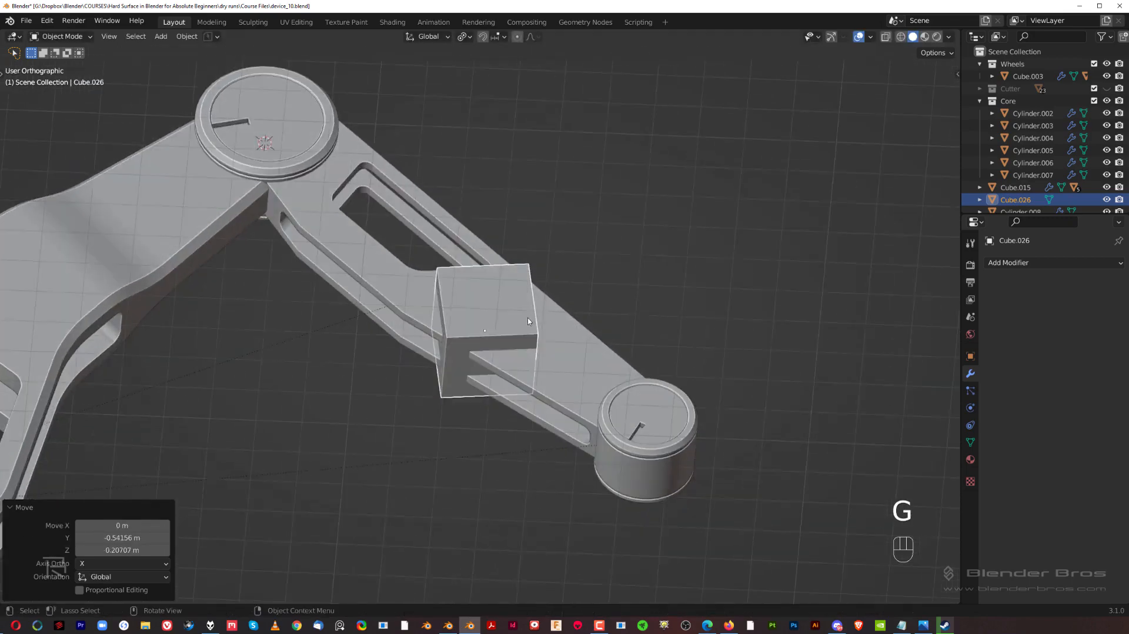
{"action": "scroll", "coordinate": [528, 318], "scroll_direction": "up", "scroll_amount": 2}
{"action": "key", "text": "Tab"}
{"action": "key", "text": "grave"}
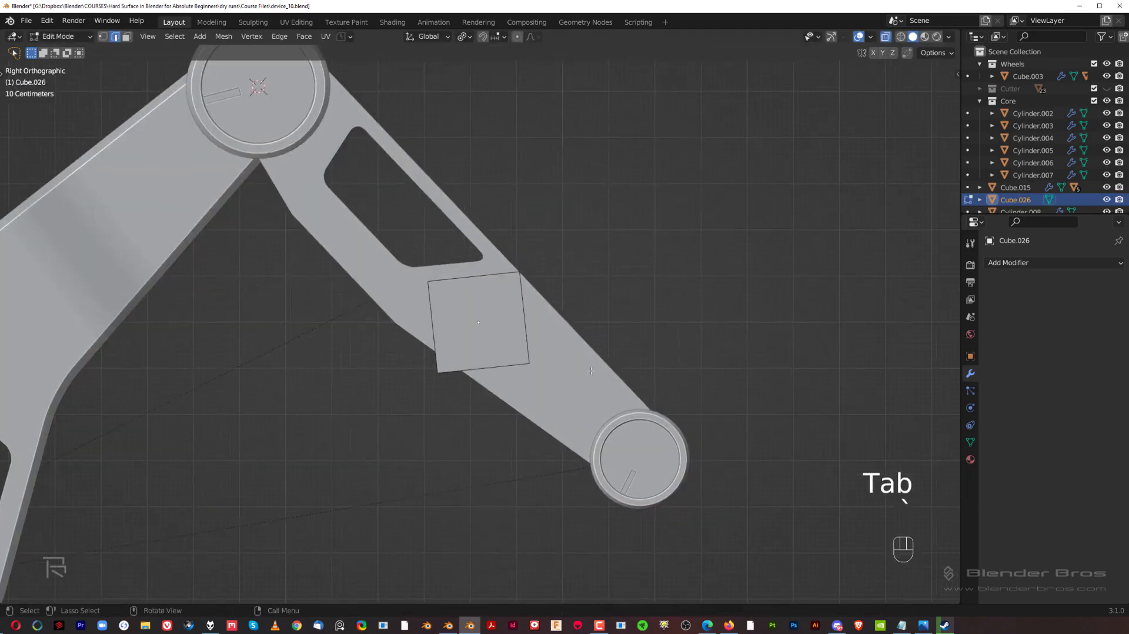
{"action": "key", "text": "g"}
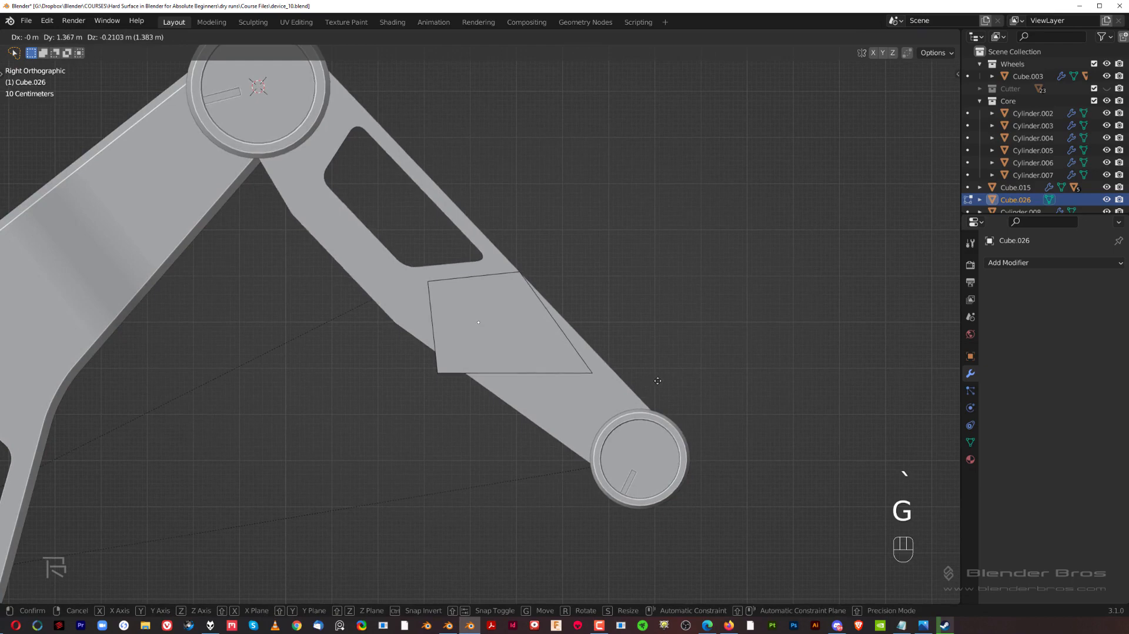
{"action": "left_click", "coordinate": [560, 323]}
Move the cube's upper outer edge inward about 0.39 m so its slanted side parallels the forearm's outer edge
{"action": "middle_click_drag", "start_coordinate": [510, 265], "coordinate": [516, 272]}
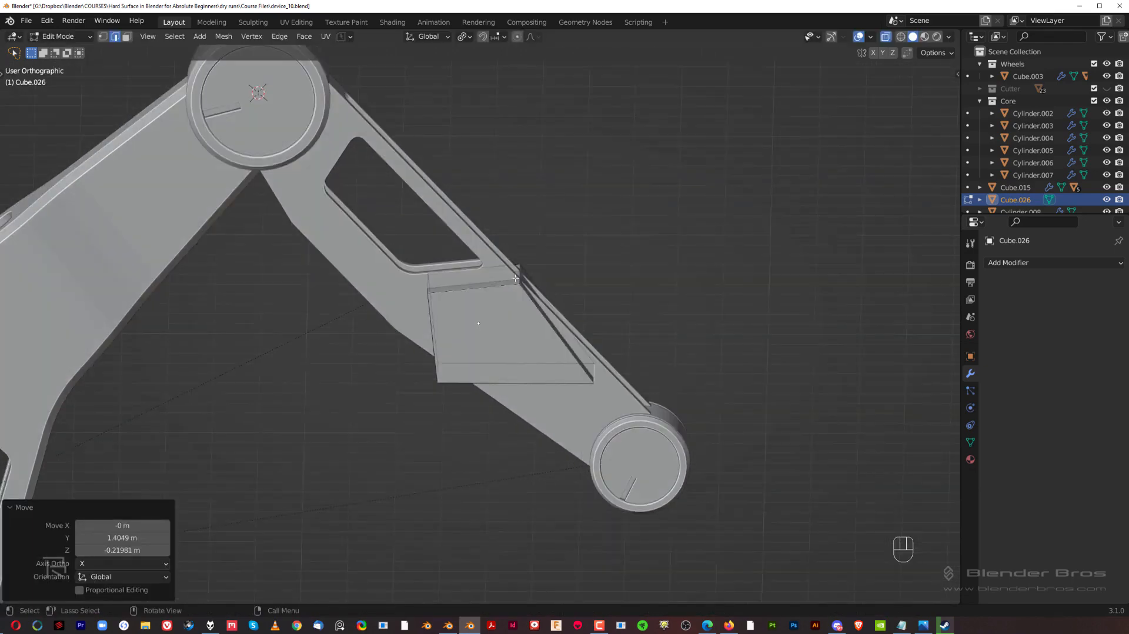
{"action": "key", "text": "grave"}
{"action": "scroll", "coordinate": [626, 276], "scroll_direction": "up", "scroll_amount": 1}
{"action": "key", "text": "g"}
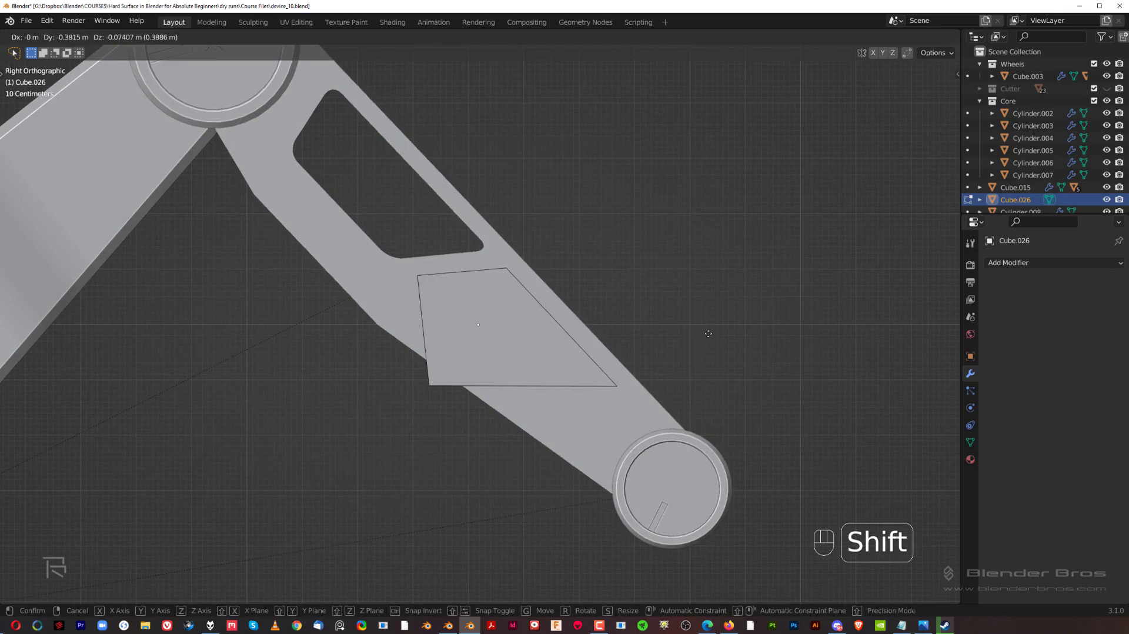
{"action": "left_click", "coordinate": [709, 334]}
Shift the cube's upper inner edge about 0.09 m outward, keeping its top parallel to the opening above
{"action": "middle_click_drag", "start_coordinate": [390, 297], "coordinate": [432, 284]}
{"action": "left_click", "coordinate": [432, 285]}
{"action": "key", "text": "grave"}
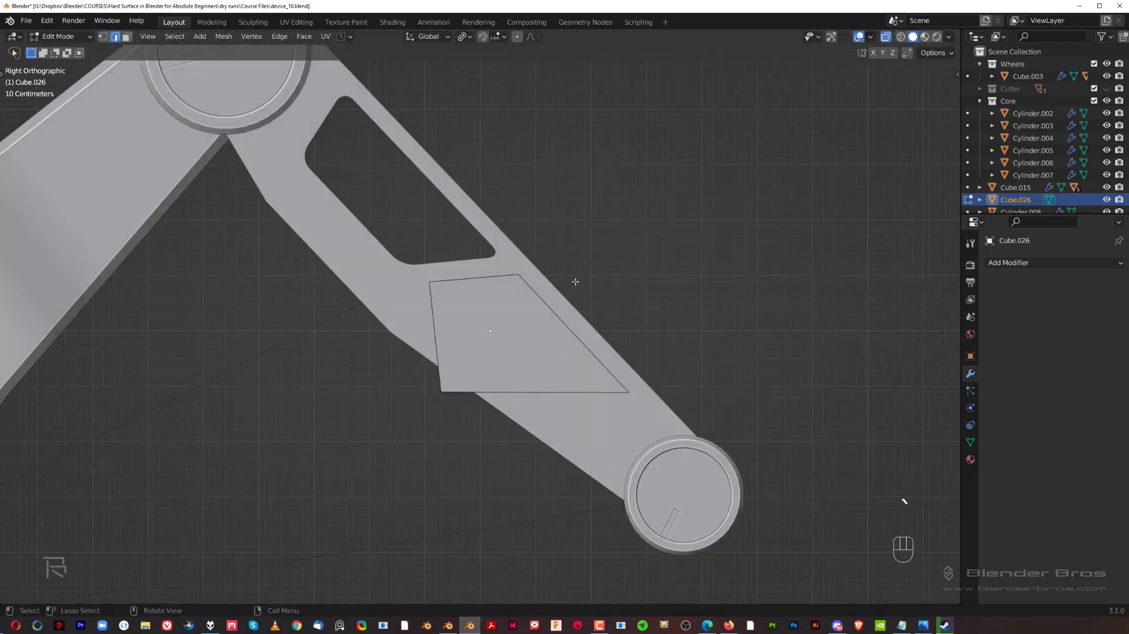
{"action": "key", "text": "g"}
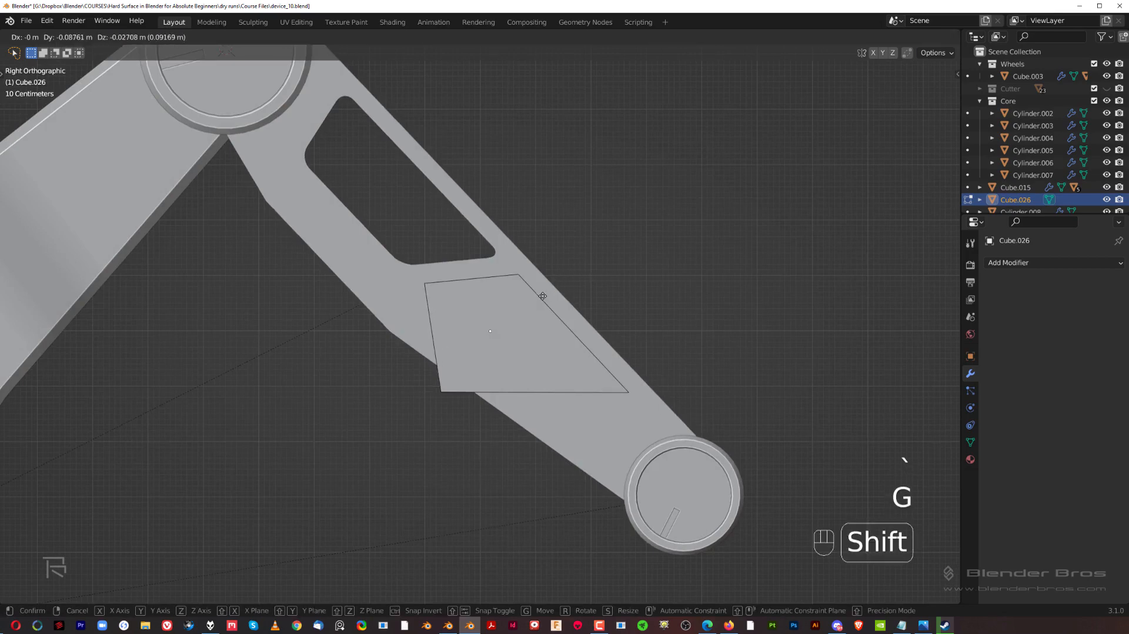
{"action": "left_click", "coordinate": [543, 296]}
Move the cube's lower inner edge about 2.8 m in Y and -0.4 m in Z to taper the block along the forearm
{"action": "middle_click_drag", "start_coordinate": [445, 317], "coordinate": [491, 297]}
{"action": "left_click", "coordinate": [438, 387]}
{"action": "key", "text": "grave"}
{"action": "middle_click_drag", "start_coordinate": [568, 399], "coordinate": [457, 338], "text": "shift"}
{"action": "key", "text": "g"}
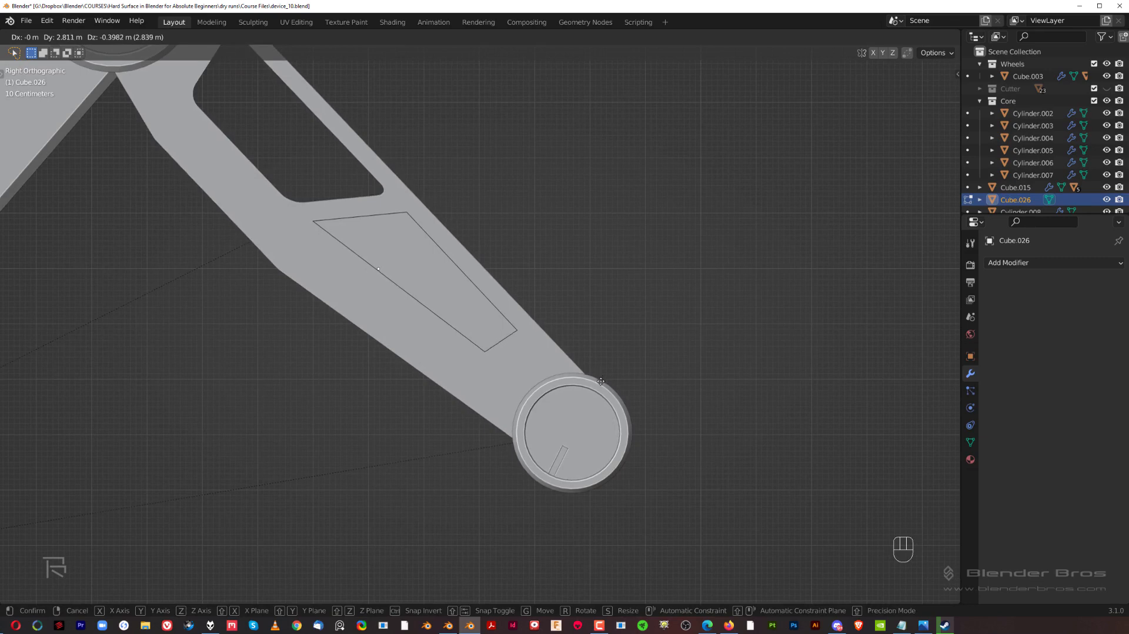
{"action": "left_click", "coordinate": [600, 382]}
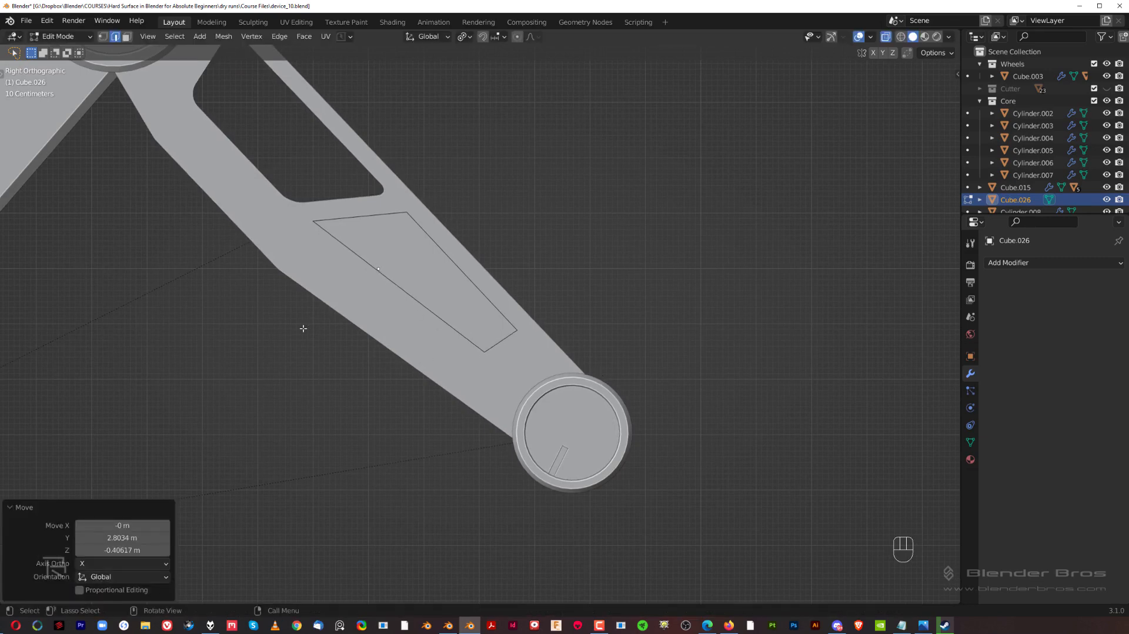
Nudge the block's upper face about -0.05 m in Y and -0.03 m in Z to adjust its gap from the opening above
{"action": "scroll", "coordinate": [464, 376], "scroll_direction": "down", "scroll_amount": 5}
{"action": "scroll", "coordinate": [353, 277], "scroll_direction": "down", "scroll_amount": 2}
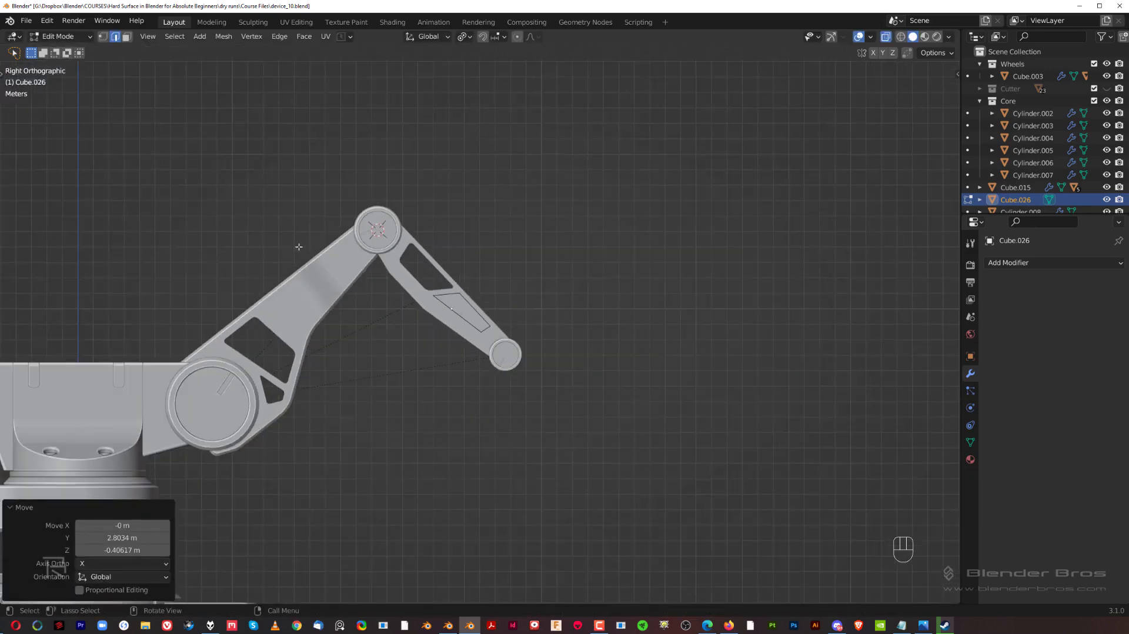
{"action": "scroll", "coordinate": [529, 407], "scroll_direction": "up", "scroll_amount": 4}
{"action": "middle_click_drag", "start_coordinate": [484, 365], "coordinate": [508, 350], "text": "shift"}
{"action": "scroll", "coordinate": [576, 353], "scroll_direction": "up", "scroll_amount": 3}
{"action": "middle_click_drag", "start_coordinate": [446, 304], "coordinate": [441, 329], "text": "shift"}
{"action": "scroll", "coordinate": [418, 324], "scroll_direction": "up", "scroll_amount": 1}
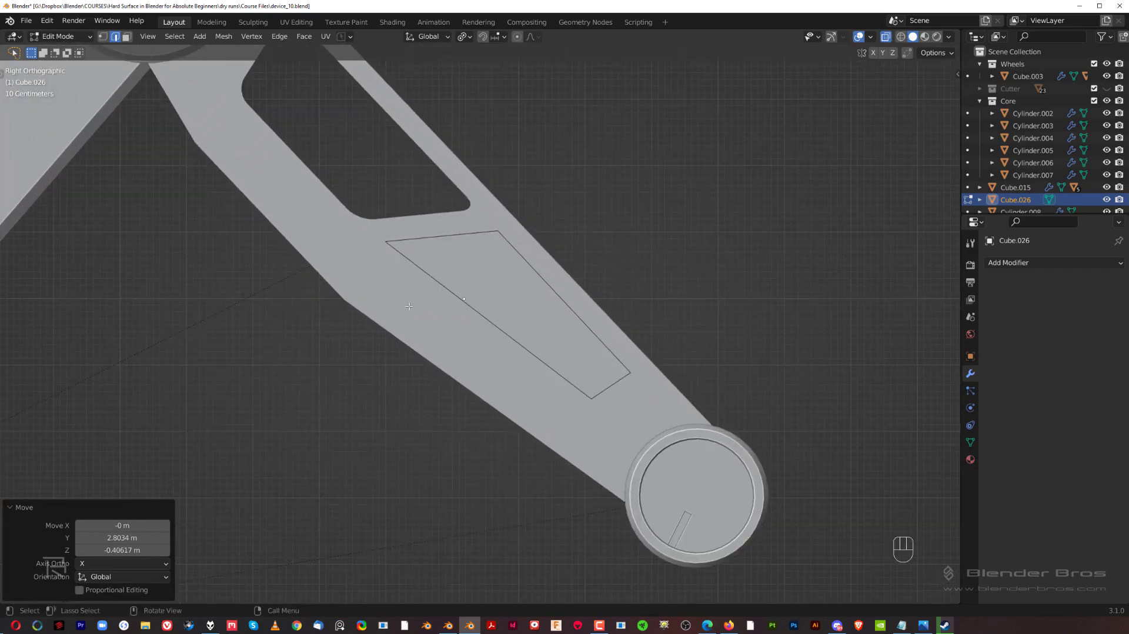
{"action": "key", "text": "Tab"}
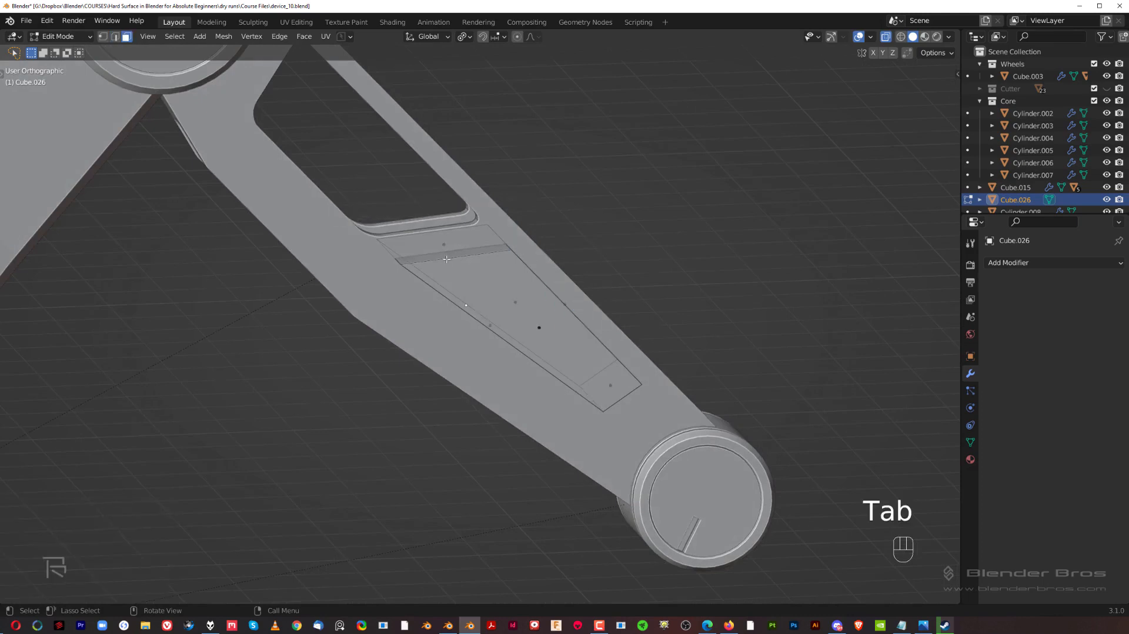
{"action": "key", "text": "grave"}
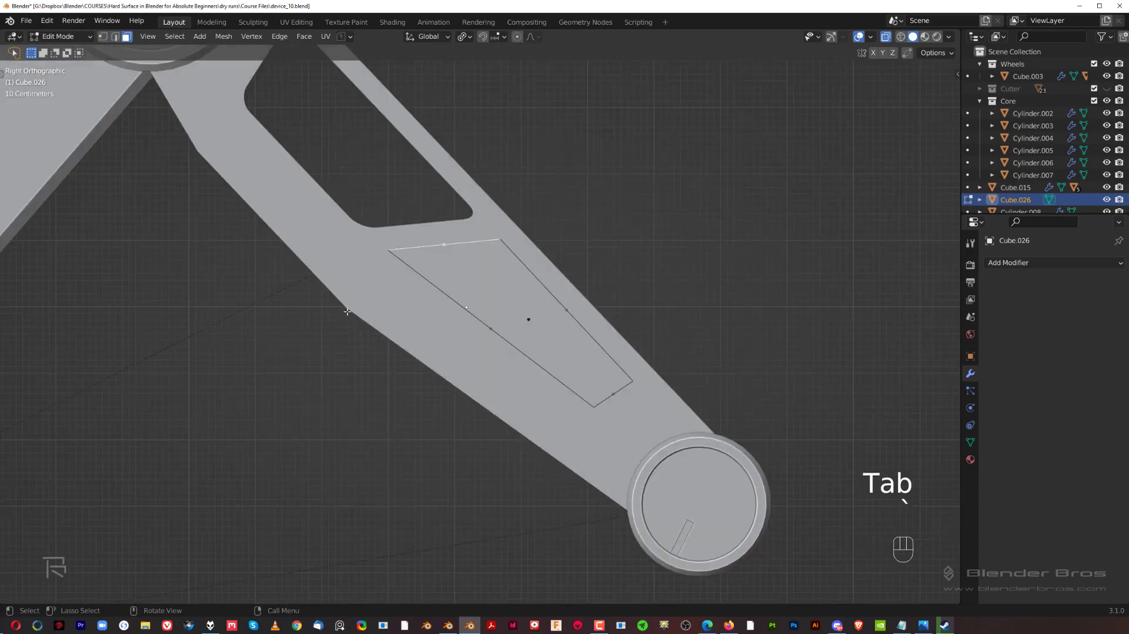
{"action": "key", "text": "g"}
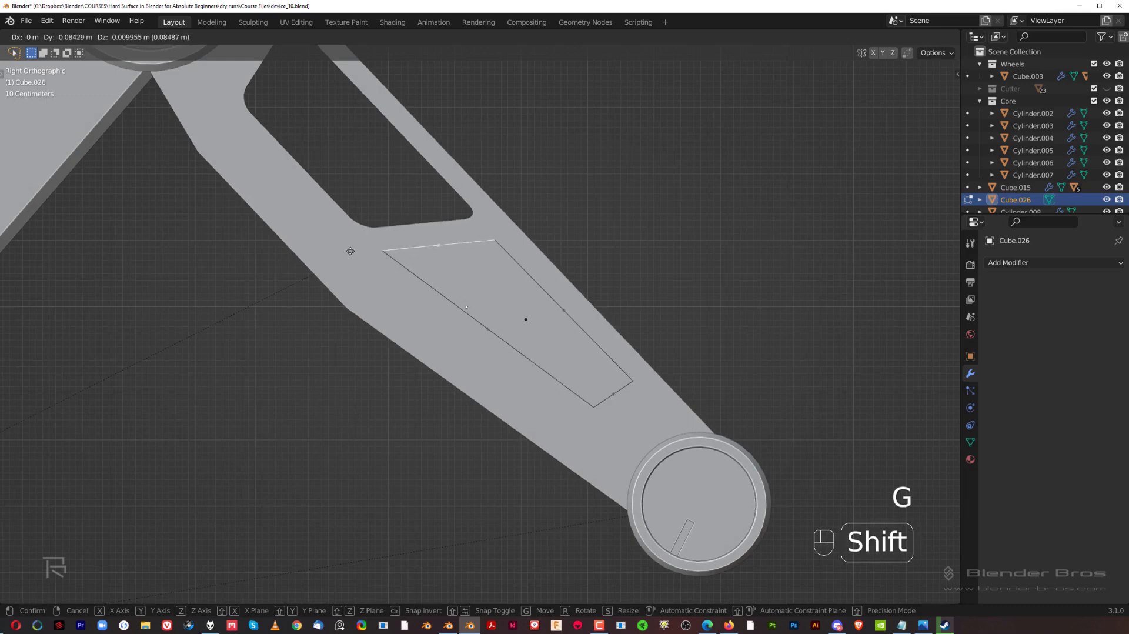
{"action": "left_click", "coordinate": [378, 268]}
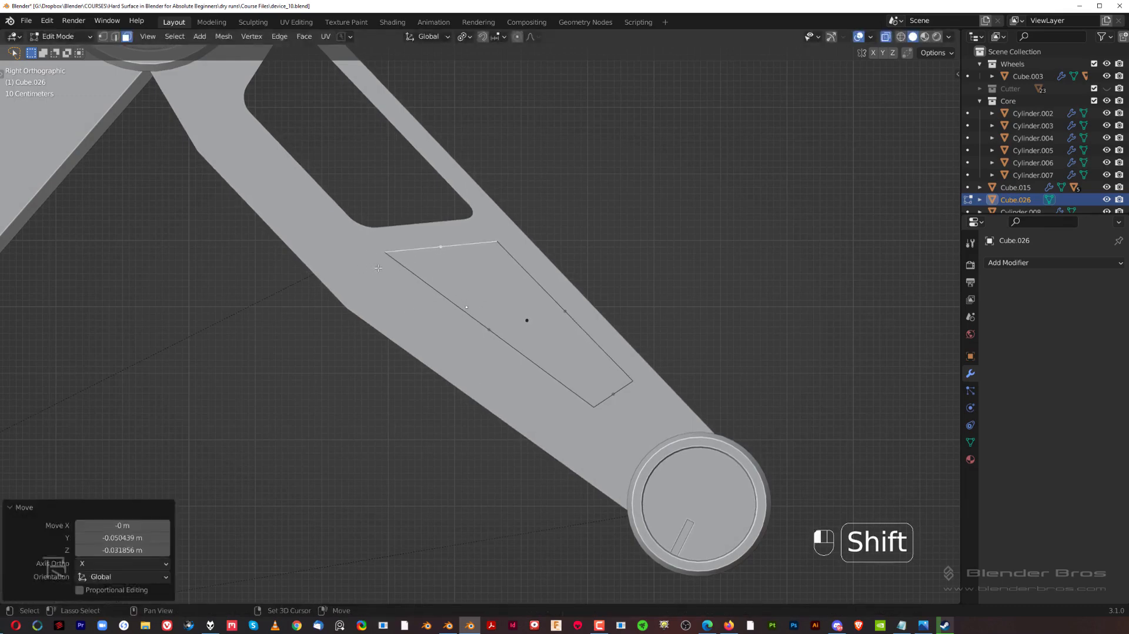
Apply the block's scale and round its four corner edges running through the forearm with a bevel
{"action": "key", "text": "Tab"}
{"action": "key", "text": "ctrl+a"}
{"action": "left_click", "coordinate": [570, 230]}
{"action": "middle_click_drag", "start_coordinate": [570, 230], "coordinate": [612, 287]}
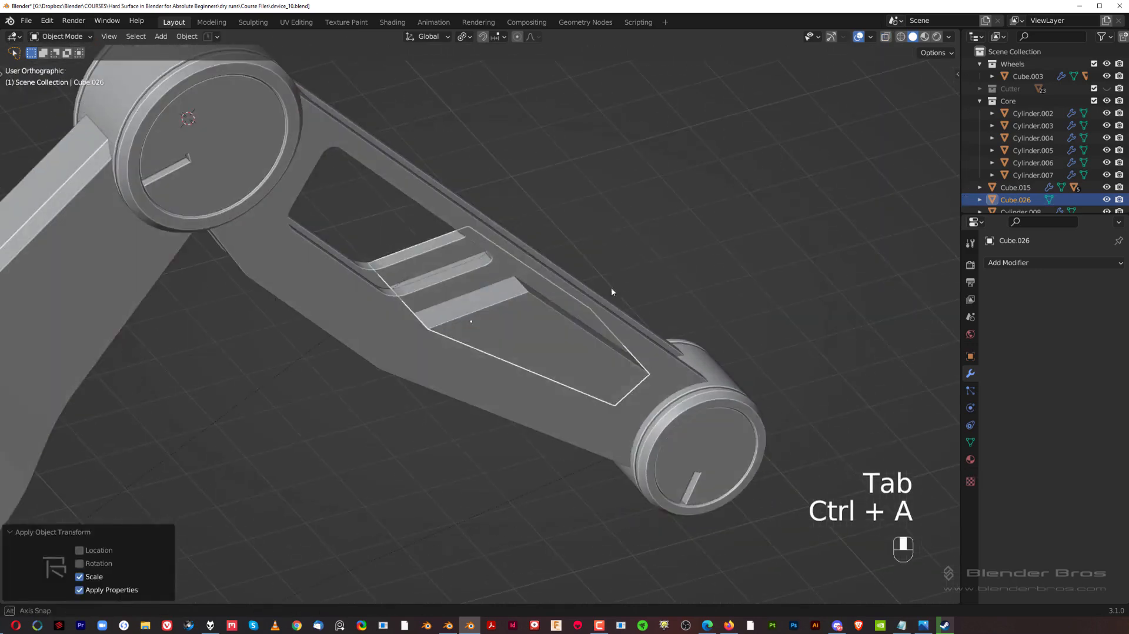
{"action": "key", "text": "Tab"}
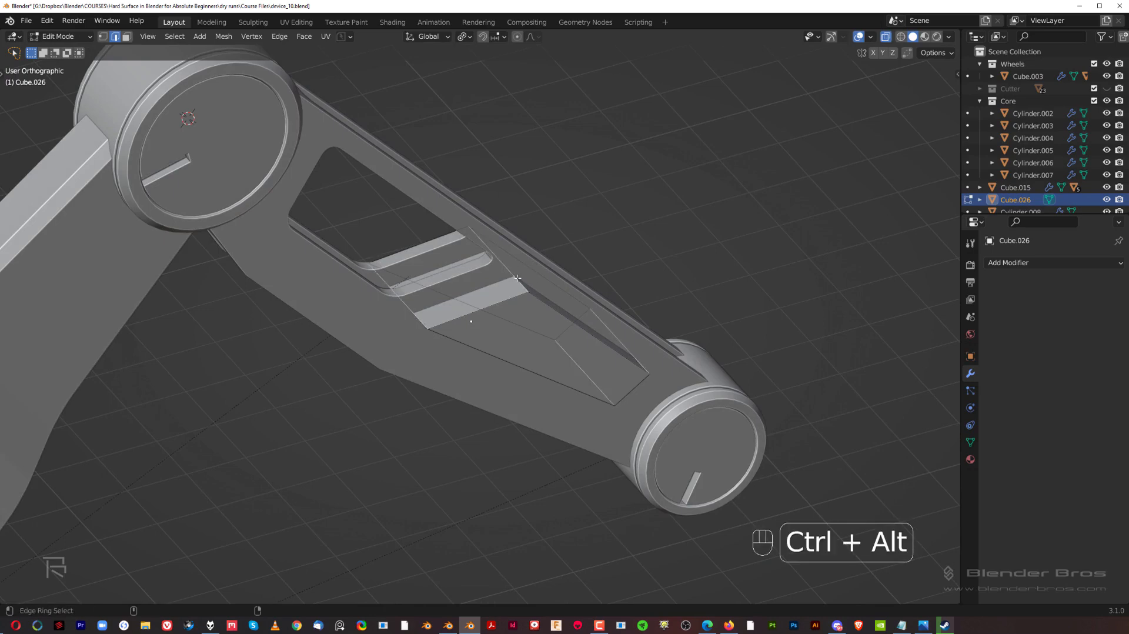
{"action": "middle_click_drag", "start_coordinate": [518, 278], "coordinate": [650, 257]}
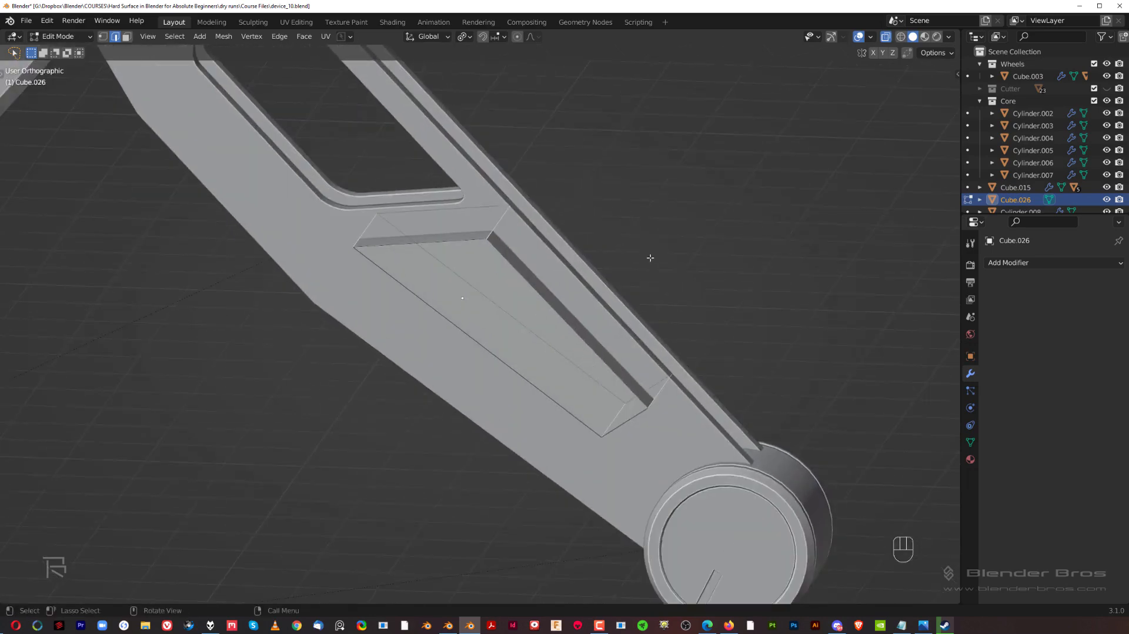
{"action": "left_click", "coordinate": [754, 292]}
{"action": "key", "text": "Tab"}
Shade the cutter block smooth and enable Auto Smooth at 30° on it
{"action": "left_click", "coordinate": [601, 327], "text": "shift"}
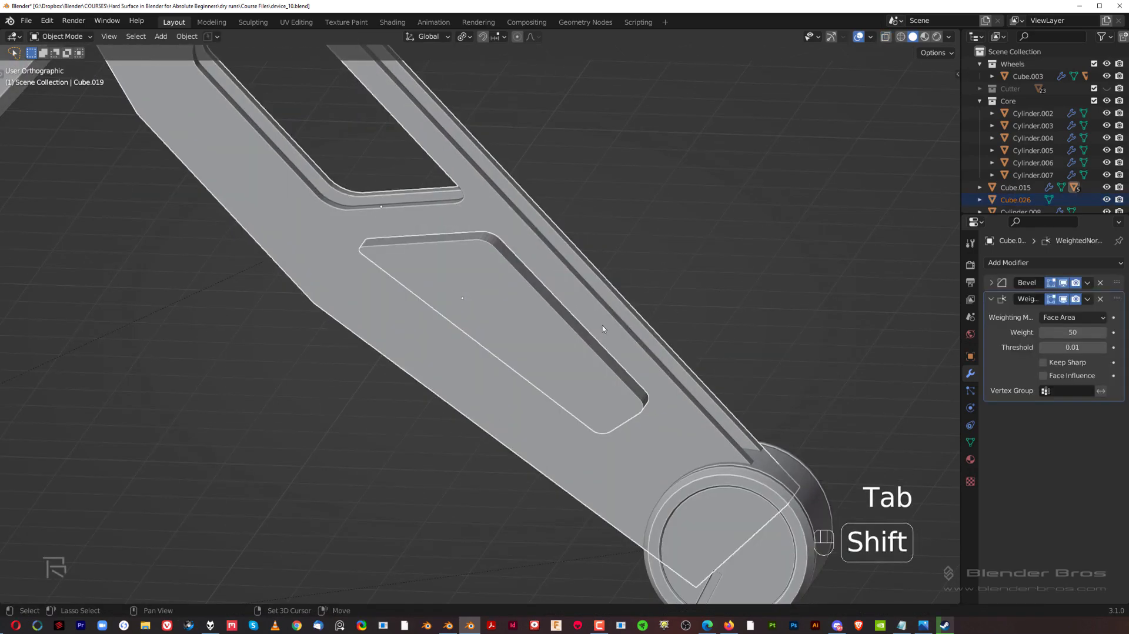
{"action": "left_click", "coordinate": [448, 305]}
{"action": "right_click", "coordinate": [473, 281]}
{"action": "left_click", "coordinate": [474, 281]}
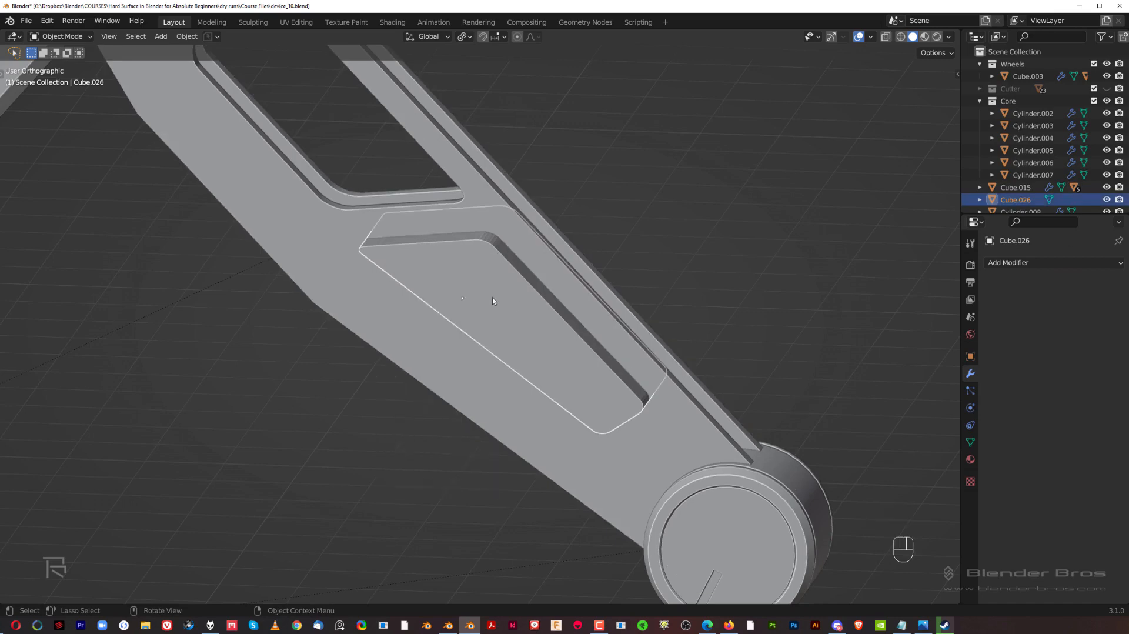
{"action": "right_click", "coordinate": [492, 298]}
{"action": "left_click", "coordinate": [493, 298]}
{"action": "right_click", "coordinate": [491, 278]}
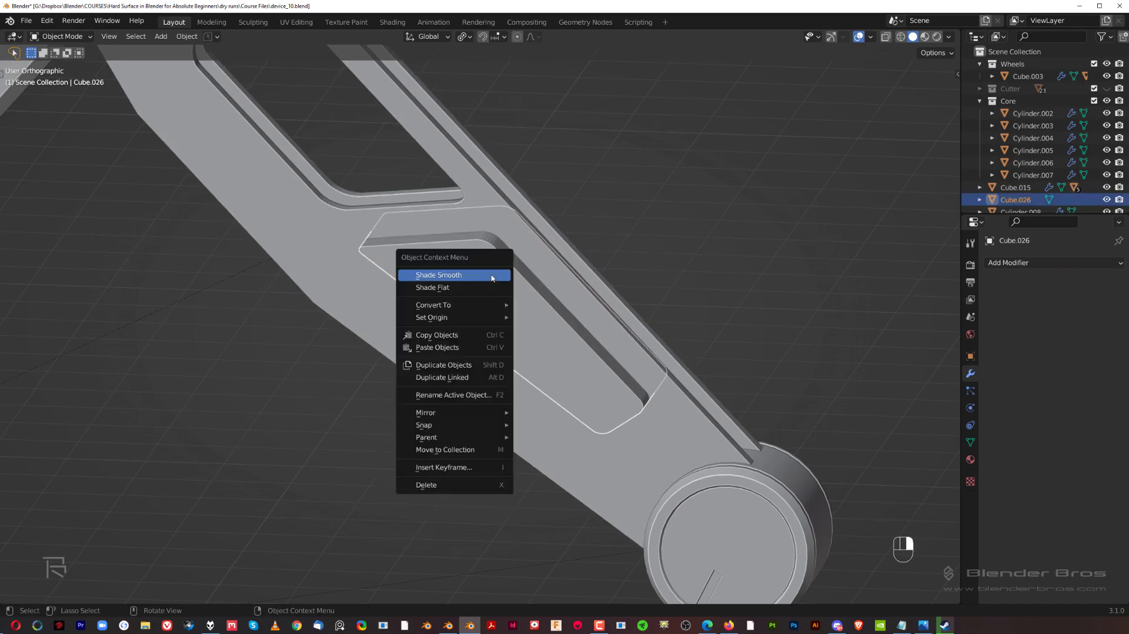
{"action": "left_click", "coordinate": [490, 275]}
{"action": "left_click", "coordinate": [971, 442]}
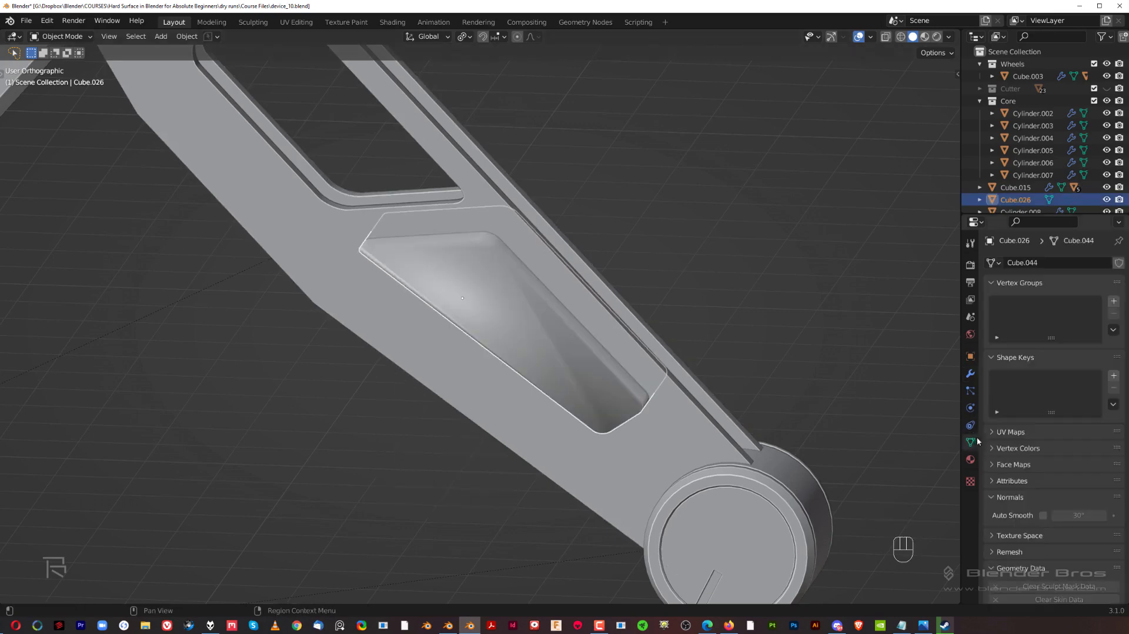
{"action": "left_click", "coordinate": [1044, 515]}
Cut the block out of the forearm with a Boolean difference and move that modifier above the Bevel
{"action": "left_click", "coordinate": [561, 287], "text": "shift"}
{"action": "key", "text": "ctrl+KP_Subtract"}
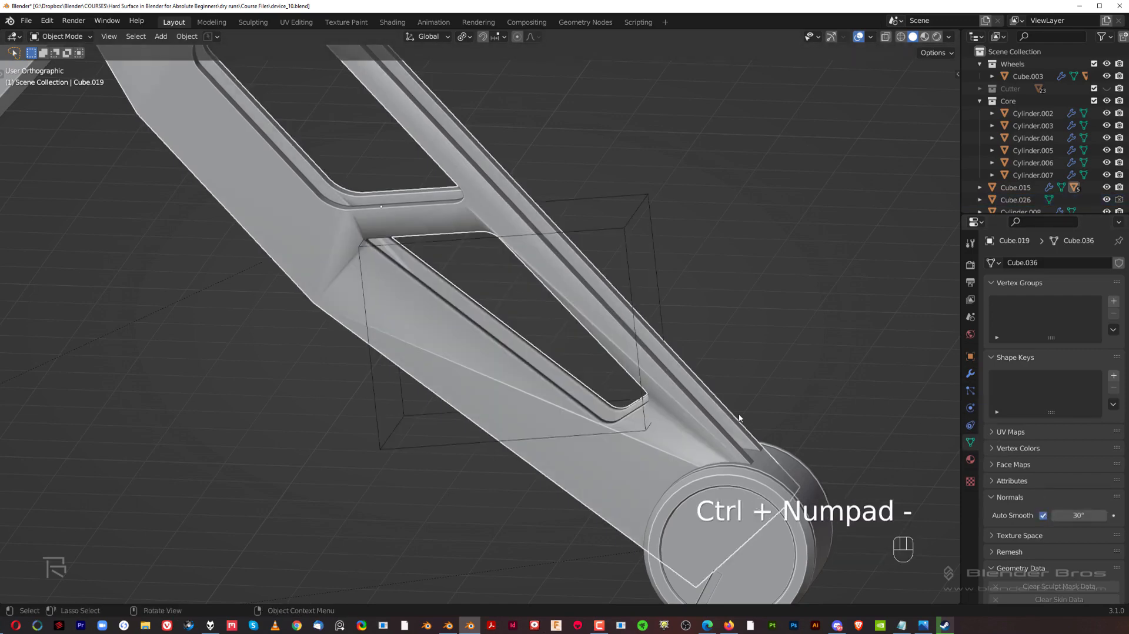
{"action": "left_click", "coordinate": [970, 373]}
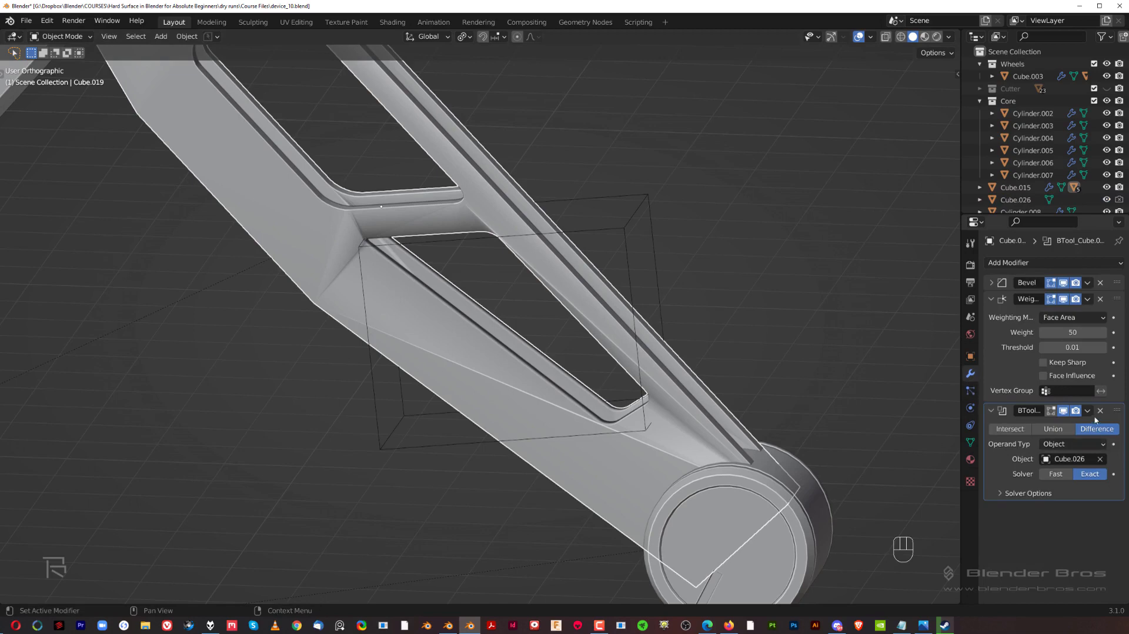
{"action": "left_click_drag", "start_coordinate": [1116, 411], "coordinate": [1100, 270]}
Move the forearm's new cutter block into the Cutter collection
{"action": "left_click", "coordinate": [643, 218]}
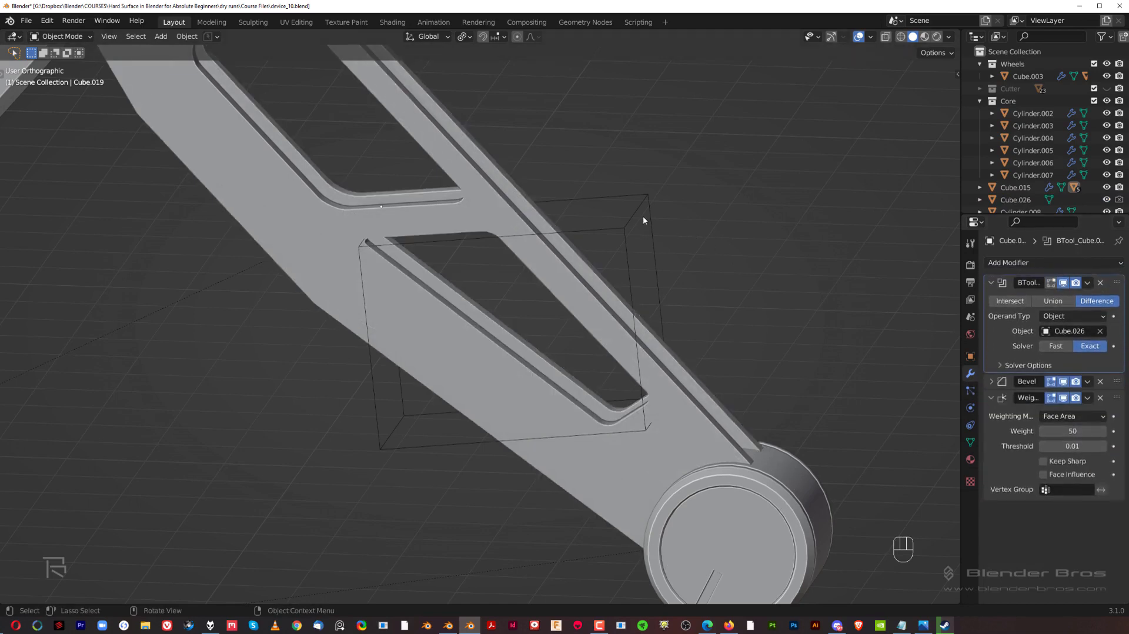
{"action": "left_click", "coordinate": [643, 220]}
{"action": "key", "text": "m"}
{"action": "left_click", "coordinate": [641, 201]}
Move the wrist cylinder at the forearm's end about -0.15 m in Y and 0.32 m in Z in the right view
{"action": "key", "text": "grave"}
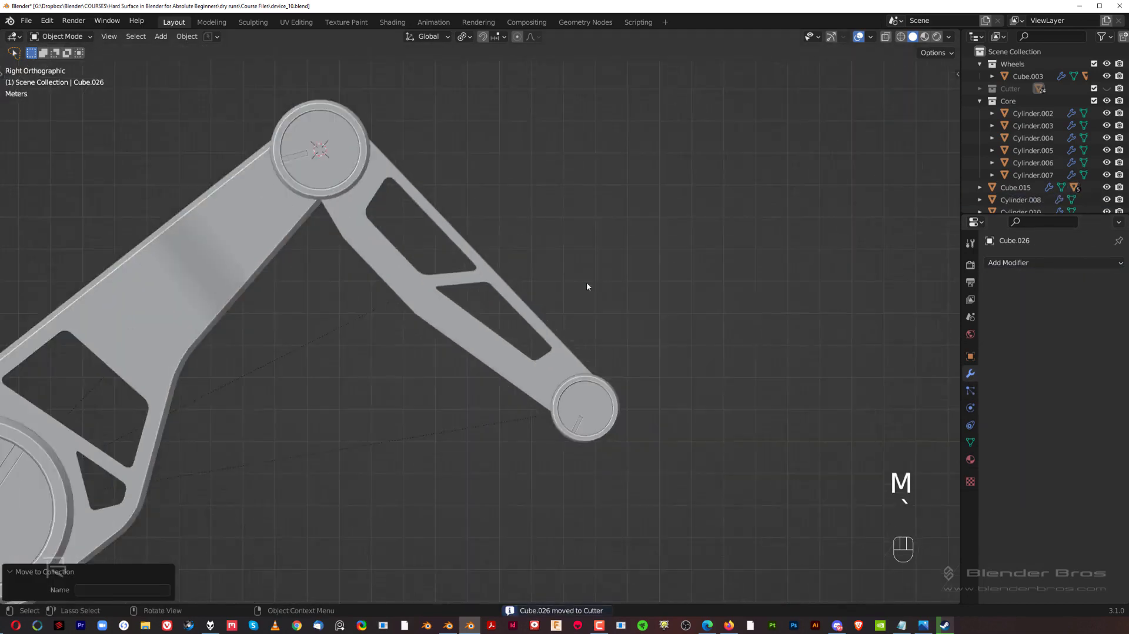
{"action": "scroll", "coordinate": [586, 287], "scroll_direction": "down", "scroll_amount": 3}
{"action": "scroll", "coordinate": [617, 254], "scroll_direction": "down", "scroll_amount": 2}
{"action": "middle_click_drag", "start_coordinate": [557, 285], "coordinate": [658, 179], "text": "shift"}
{"action": "middle_click_drag", "start_coordinate": [658, 179], "coordinate": [651, 203]}
{"action": "key", "text": "grave"}
{"action": "scroll", "coordinate": [741, 245], "scroll_direction": "up", "scroll_amount": 2}
{"action": "middle_click_drag", "start_coordinate": [708, 249], "coordinate": [578, 319], "text": "shift"}
{"action": "scroll", "coordinate": [578, 319], "scroll_direction": "up", "scroll_amount": 3}
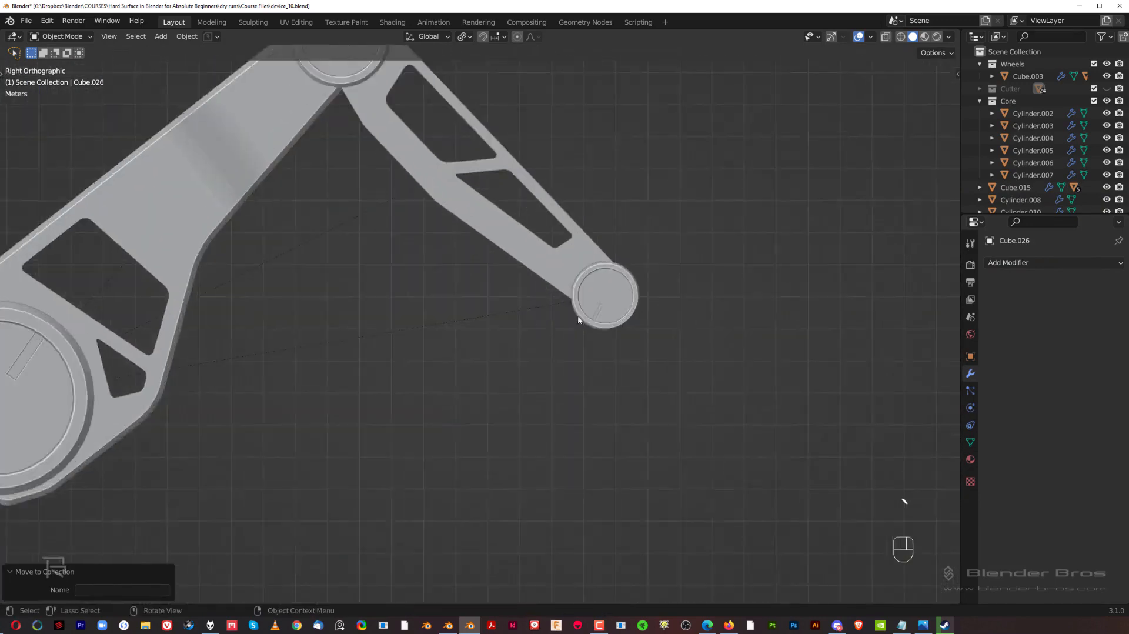
{"action": "scroll", "coordinate": [578, 319], "scroll_direction": "up", "scroll_amount": 2}
{"action": "left_click", "coordinate": [673, 271]}
{"action": "middle_click_drag", "start_coordinate": [673, 271], "coordinate": [613, 302], "text": "shift"}
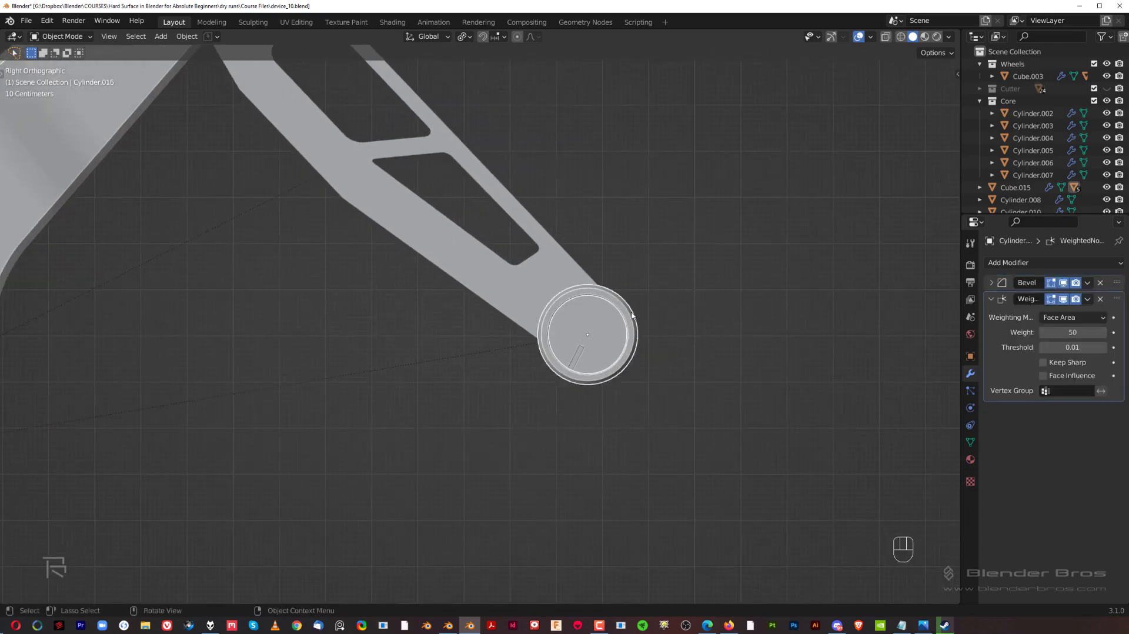
{"action": "key", "text": "g"}
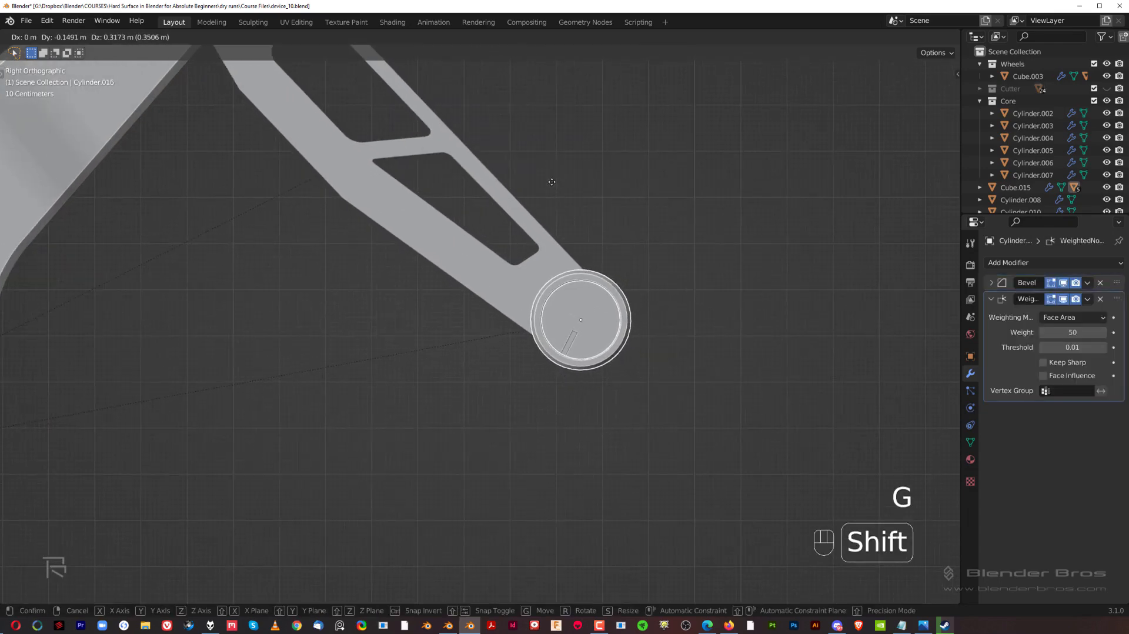
{"action": "left_click", "coordinate": [555, 183], "text": "shift"}
Open the upper arm's mesh for editing around its two side openings
{"action": "scroll", "coordinate": [562, 247], "scroll_direction": "down", "scroll_amount": 7}
{"action": "middle_click_drag", "start_coordinate": [205, 347], "coordinate": [488, 259], "text": "shift"}
{"action": "key", "text": "grave"}
{"action": "middle_click_drag", "start_coordinate": [292, 326], "coordinate": [347, 347]}
{"action": "scroll", "coordinate": [451, 297], "scroll_direction": "up", "scroll_amount": 5}
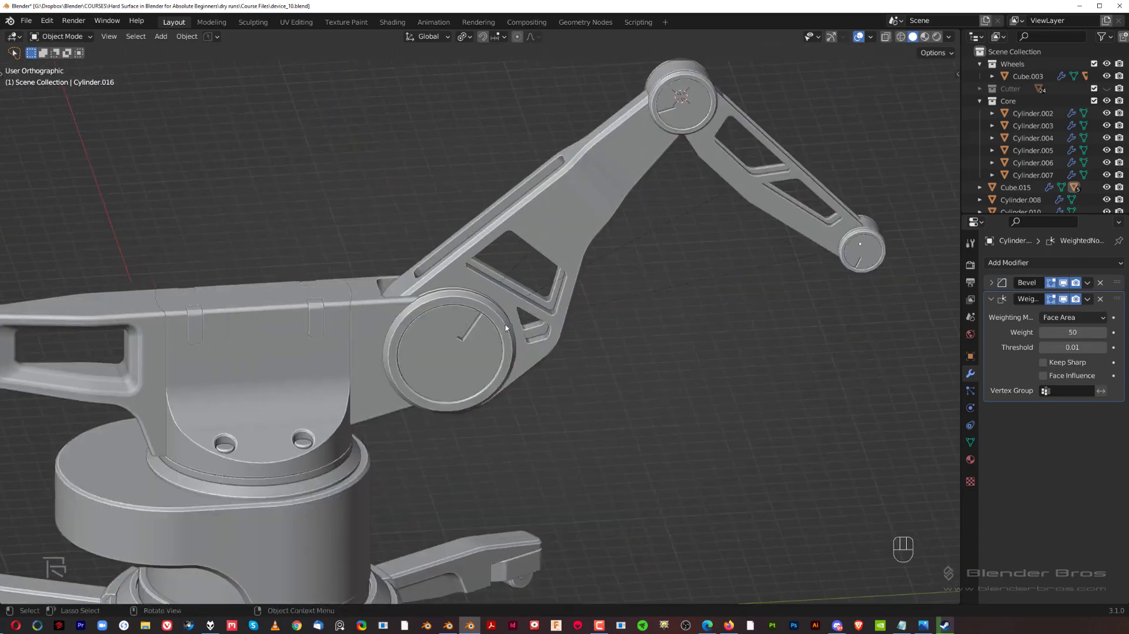
{"action": "middle_click_drag", "start_coordinate": [451, 296], "coordinate": [516, 359]}
{"action": "left_click", "coordinate": [598, 255]}
{"action": "scroll", "coordinate": [516, 253], "scroll_direction": "up", "scroll_amount": 3}
{"action": "key", "text": "Tab"}
{"action": "left_click", "coordinate": [528, 385]}
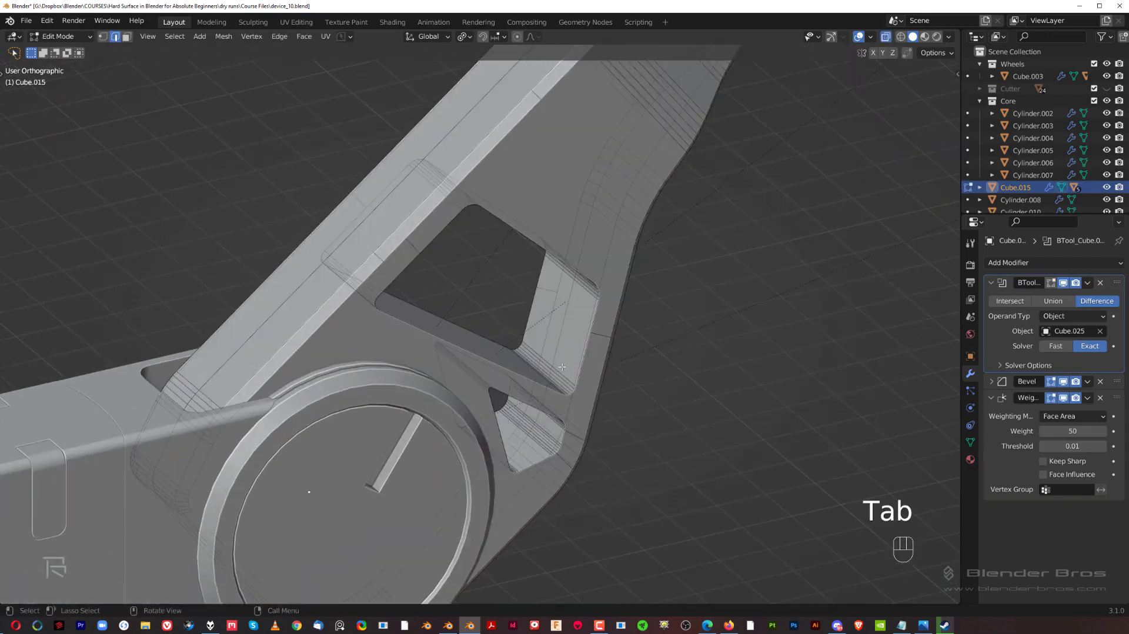
{"action": "scroll", "coordinate": [520, 381], "scroll_direction": "down", "scroll_amount": 1}
{"action": "middle_click_drag", "start_coordinate": [595, 357], "coordinate": [613, 354]}
{"action": "key", "text": "Tab"}
{"action": "left_click", "coordinate": [678, 350]}
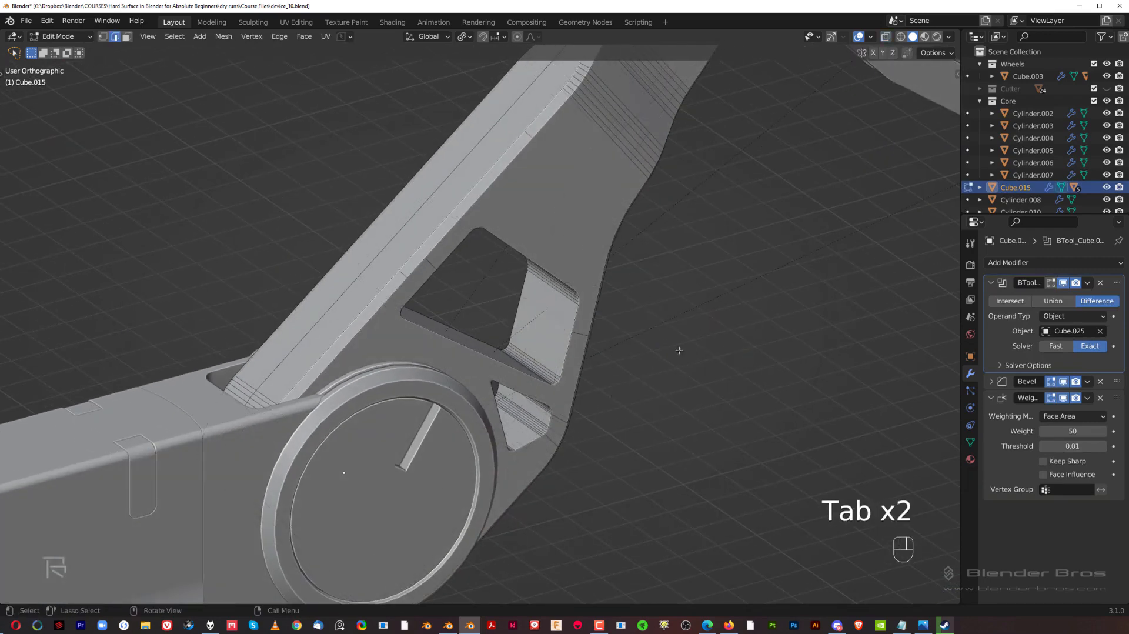
Bevel the rim edges of the upper arm's two side openings about 0.052 m wide with one segment
{"action": "scroll", "coordinate": [563, 283], "scroll_direction": "up", "scroll_amount": 2}
{"action": "left_click", "coordinate": [467, 298], "text": "ctrl"}
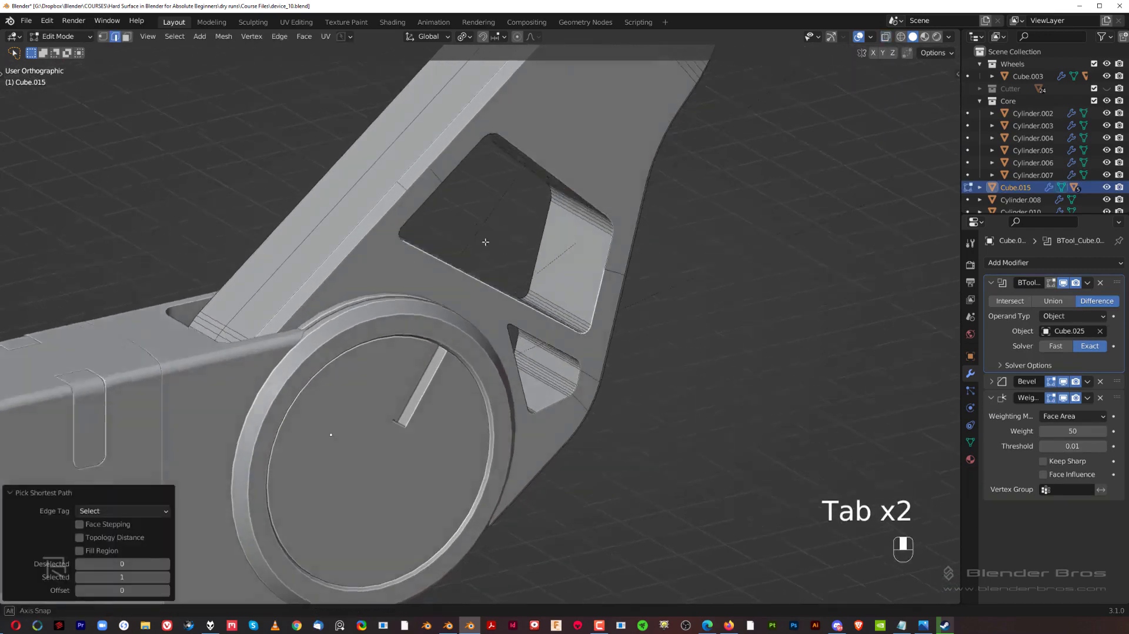
{"action": "middle_click_drag", "start_coordinate": [484, 244], "coordinate": [522, 130]}
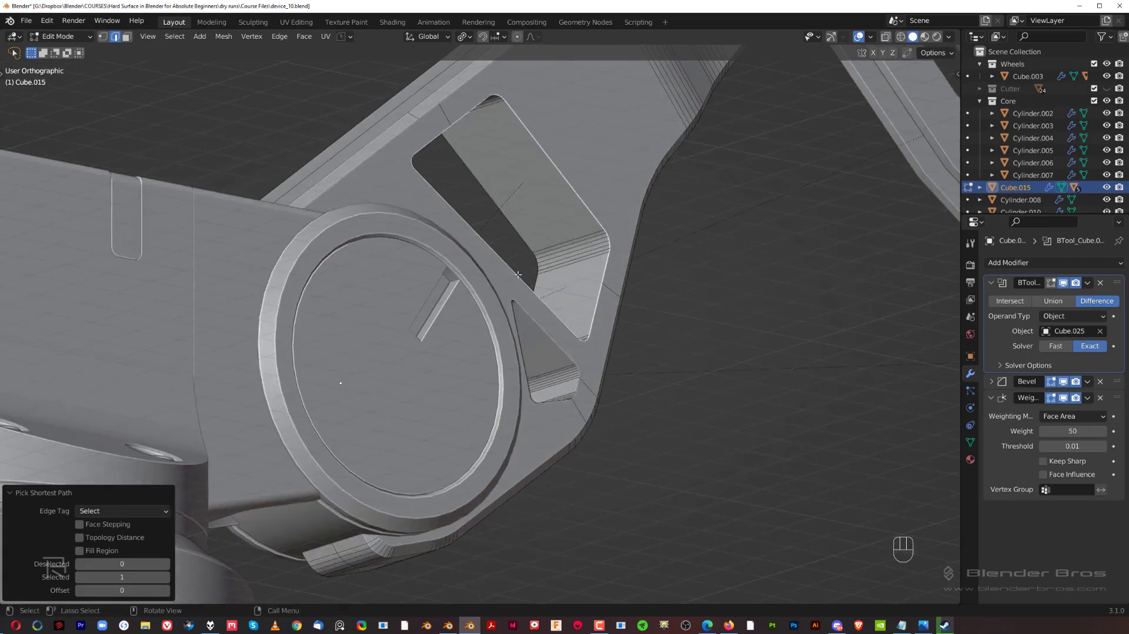
{"action": "middle_click_drag", "start_coordinate": [541, 331], "coordinate": [511, 379]}
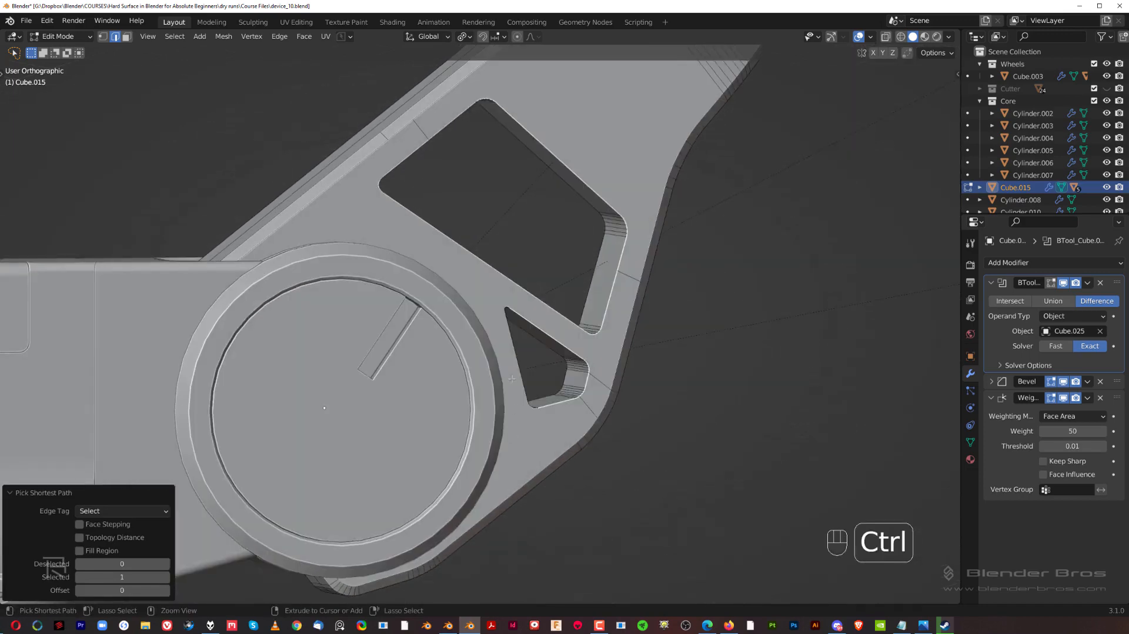
{"action": "scroll", "coordinate": [519, 327], "scroll_direction": "up", "scroll_amount": 7}
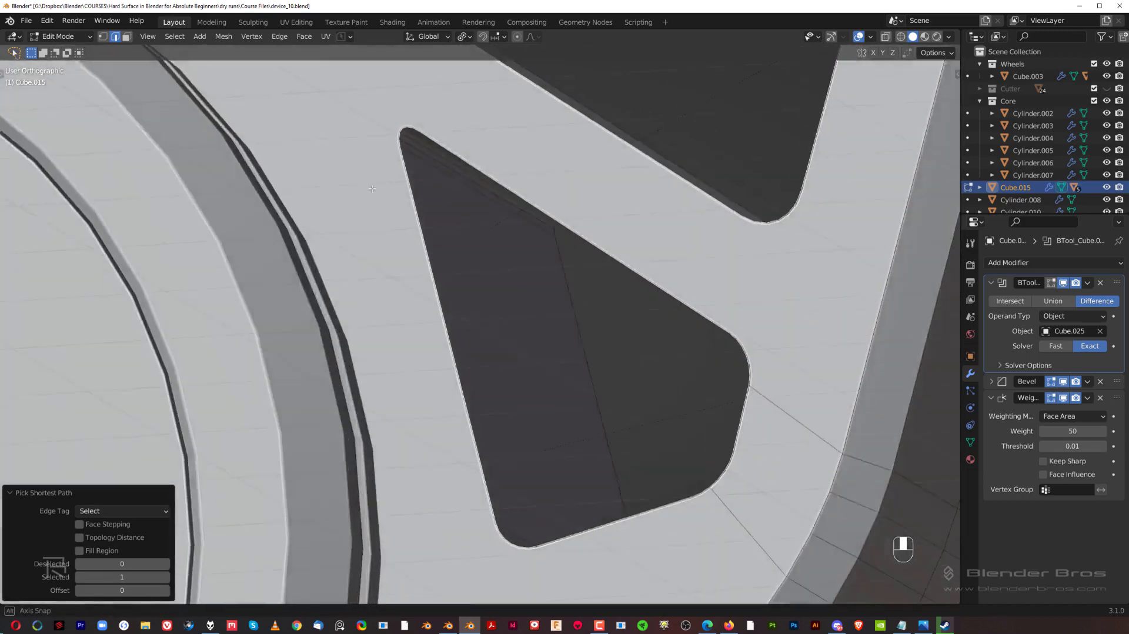
{"action": "scroll", "coordinate": [445, 269], "scroll_direction": "up", "scroll_amount": 2}
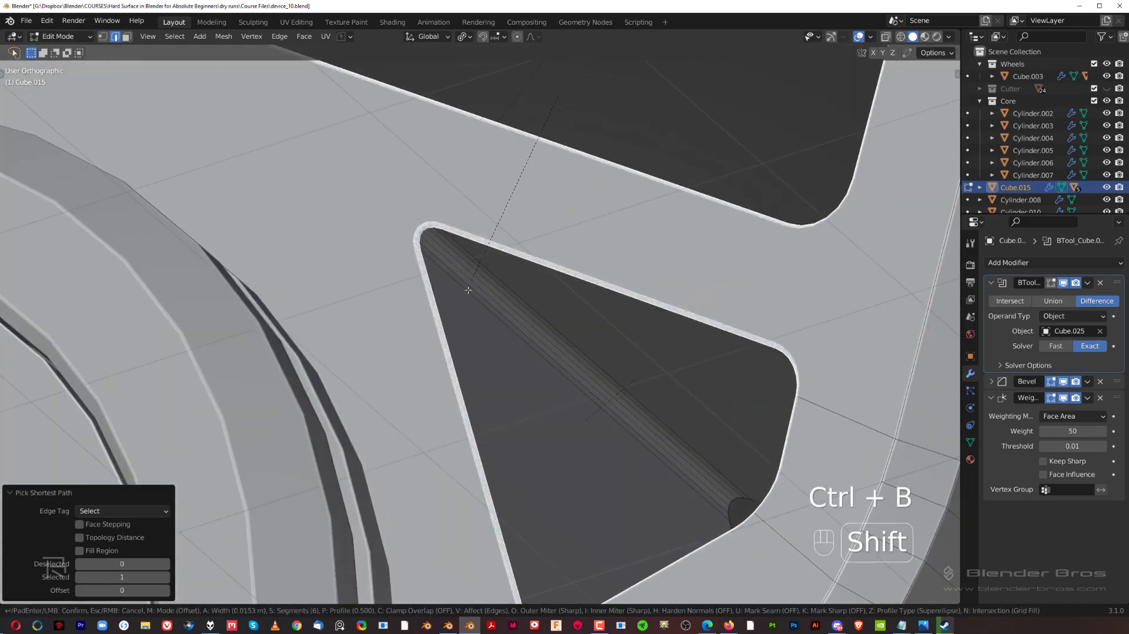
{"action": "scroll", "coordinate": [454, 327], "scroll_direction": "down", "scroll_amount": 5, "text": "shift"}
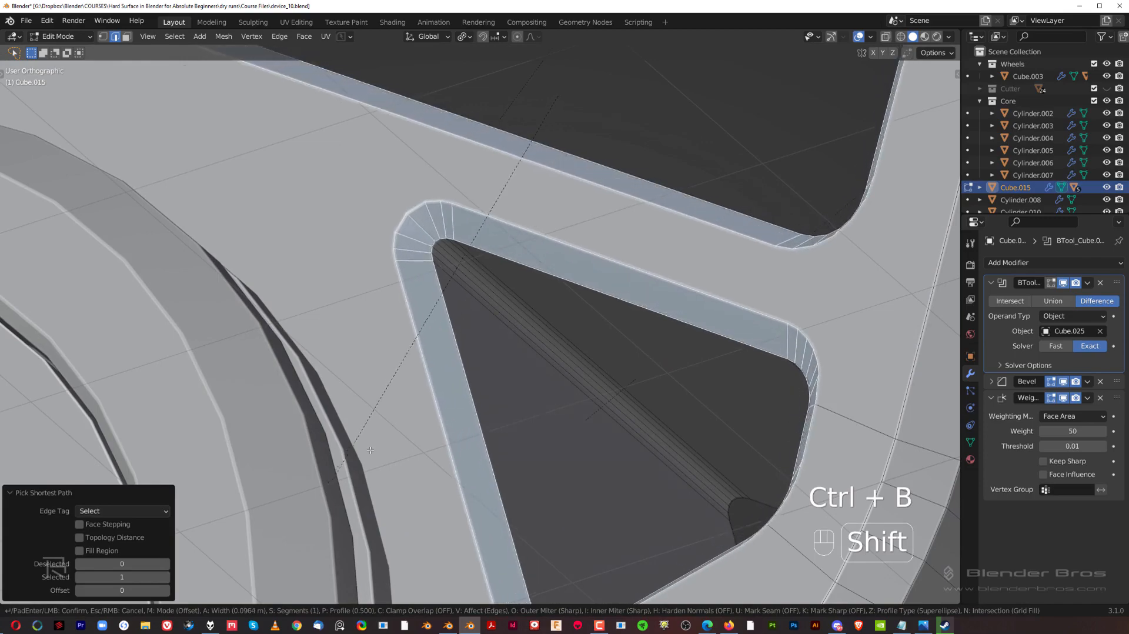
{"action": "left_click", "coordinate": [439, 388]}
{"action": "scroll", "coordinate": [555, 282], "scroll_direction": "down", "scroll_amount": 6}
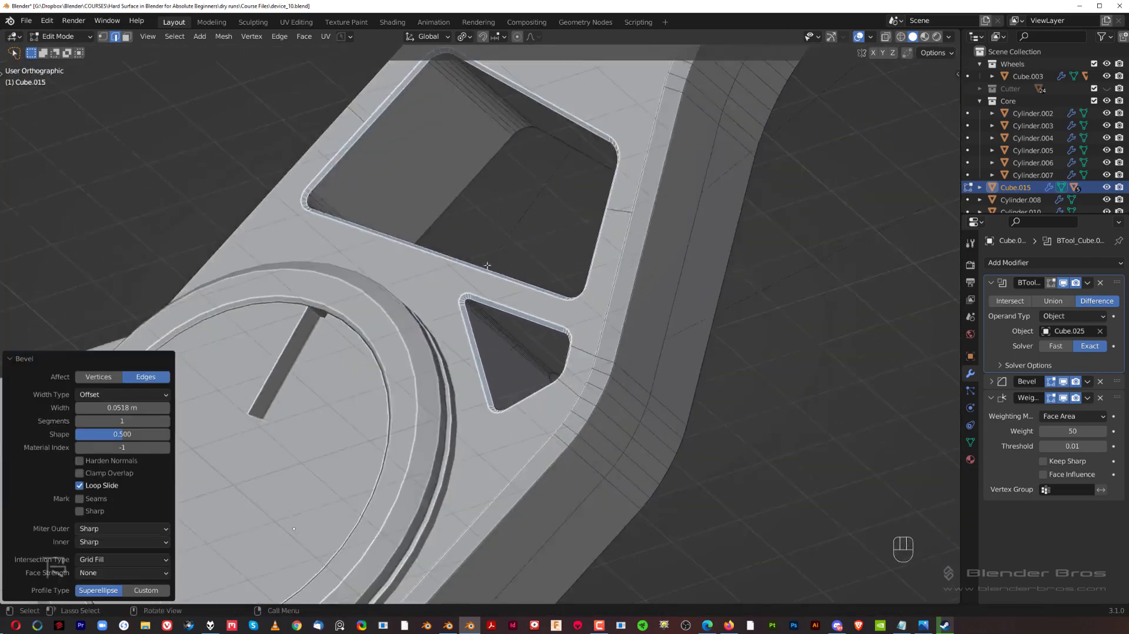
{"action": "middle_click_drag", "start_coordinate": [572, 305], "coordinate": [588, 353]}
{"action": "key", "text": "grave"}
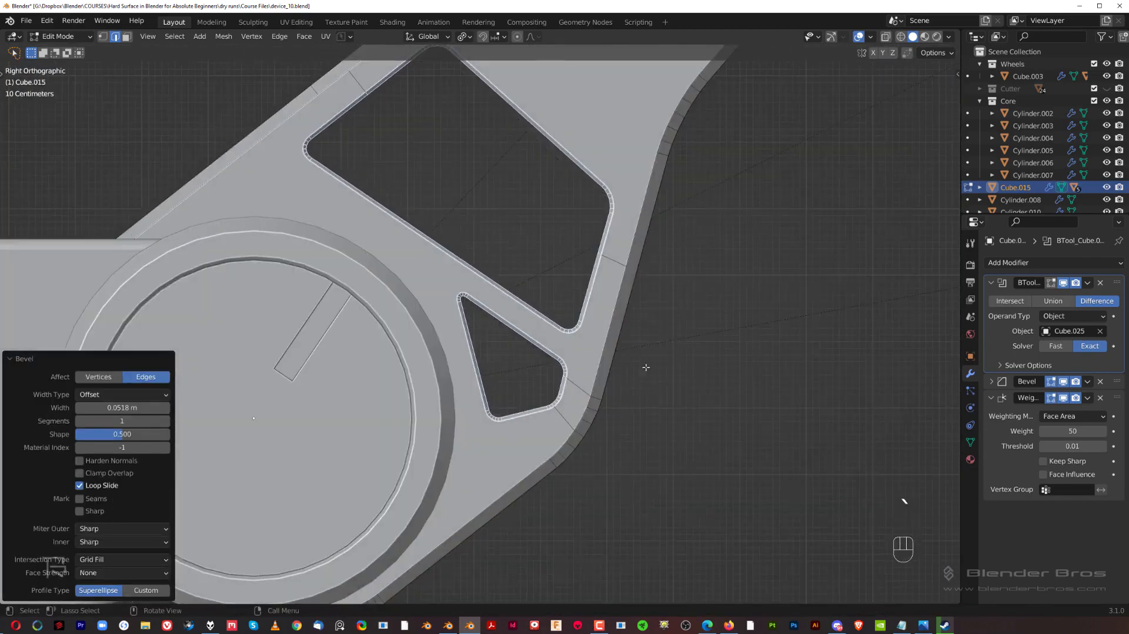
{"action": "key", "text": "Tab"}
Apply the upper arm's Boolean difference modifier that cuts the long slot
{"action": "scroll", "coordinate": [612, 270], "scroll_direction": "down", "scroll_amount": 3}
{"action": "left_click", "coordinate": [675, 292]}
{"action": "middle_click_drag", "start_coordinate": [546, 282], "coordinate": [394, 285]}
{"action": "scroll", "coordinate": [394, 282], "scroll_direction": "up", "scroll_amount": 2}
{"action": "key", "text": "Tab"}
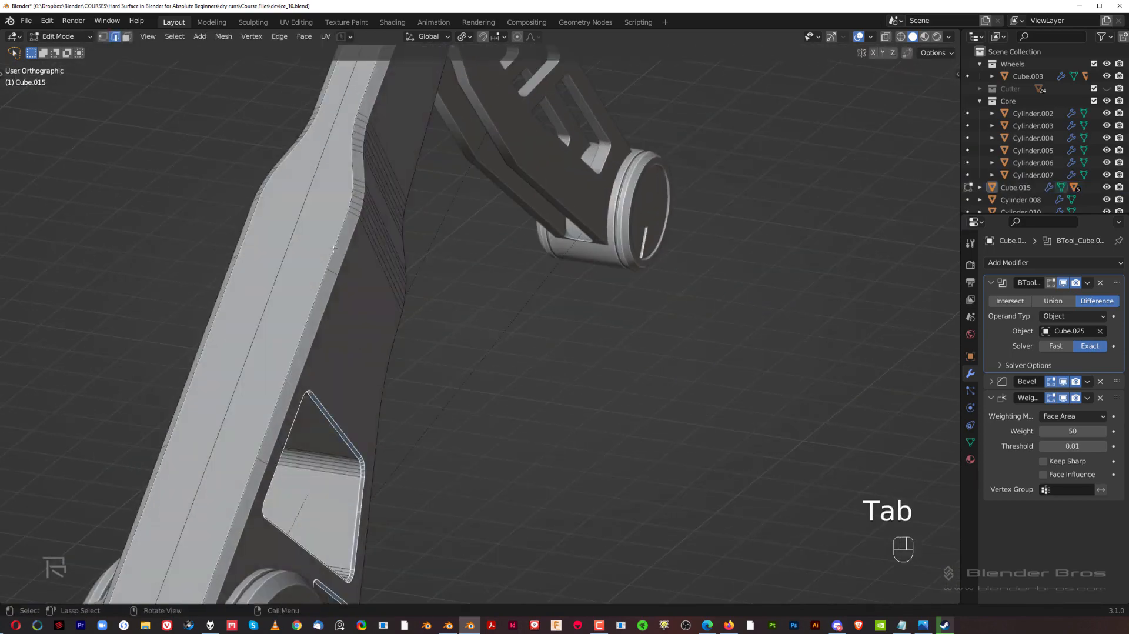
{"action": "key", "text": "Tab"}
{"action": "middle_click_drag", "start_coordinate": [445, 235], "coordinate": [610, 176], "text": "shift"}
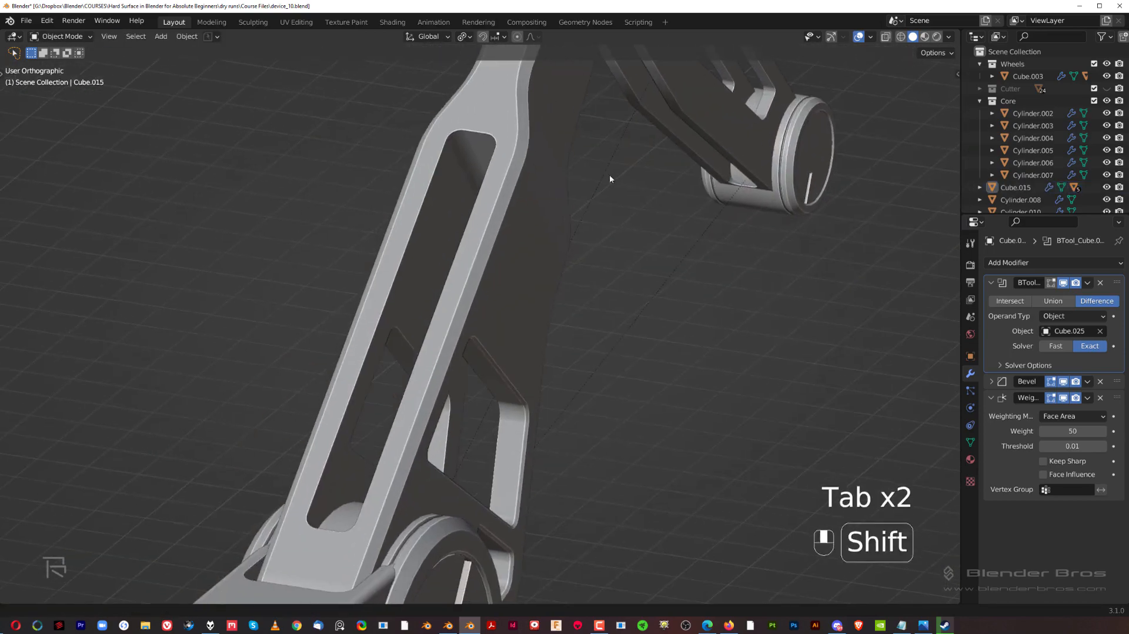
{"action": "left_click", "coordinate": [1084, 299]}
Try to bevel the rim of the long slot in the upper arm and clean up the arm's mesh
{"action": "key", "text": "Tab"}
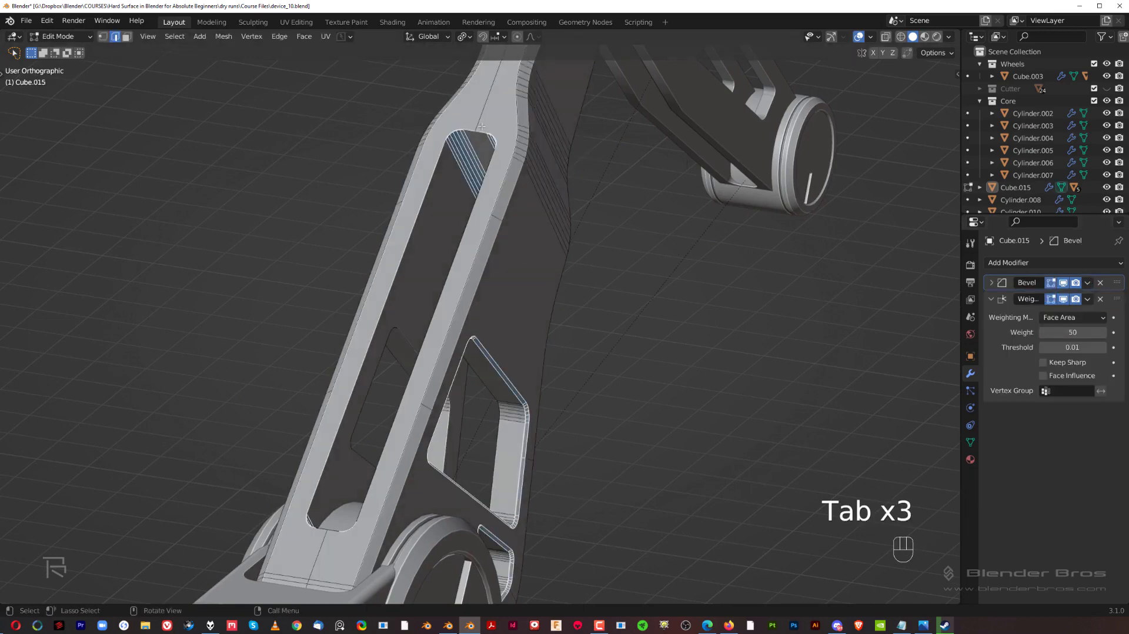
{"action": "left_click", "coordinate": [411, 383], "text": "ctrl"}
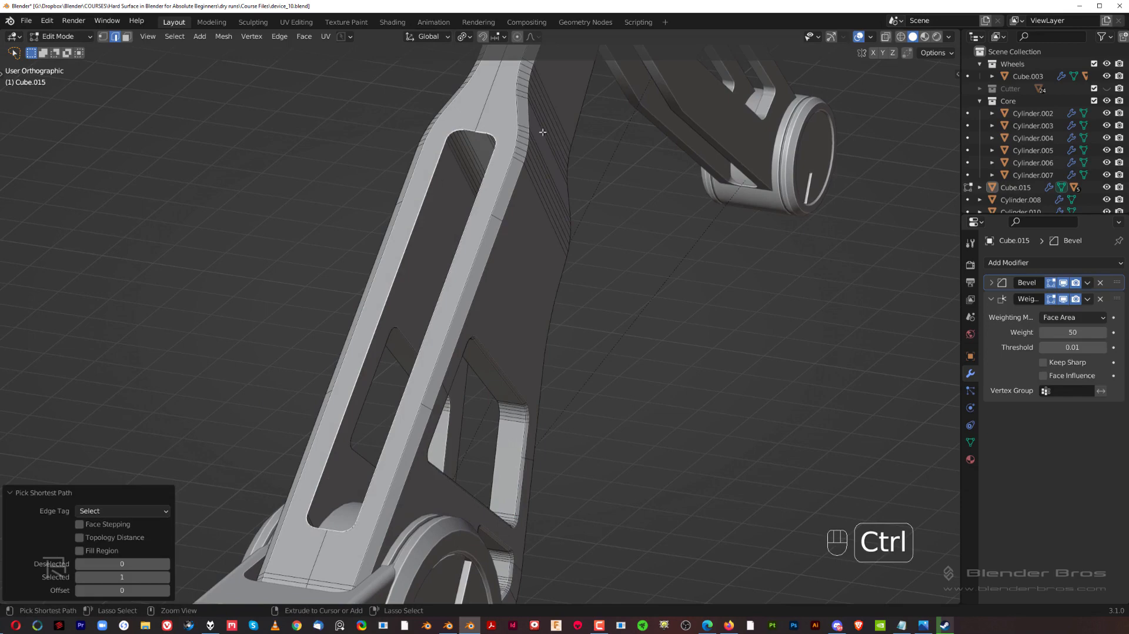
{"action": "key", "text": "ctrl+z"}
{"action": "key", "text": "ctrl+z"}
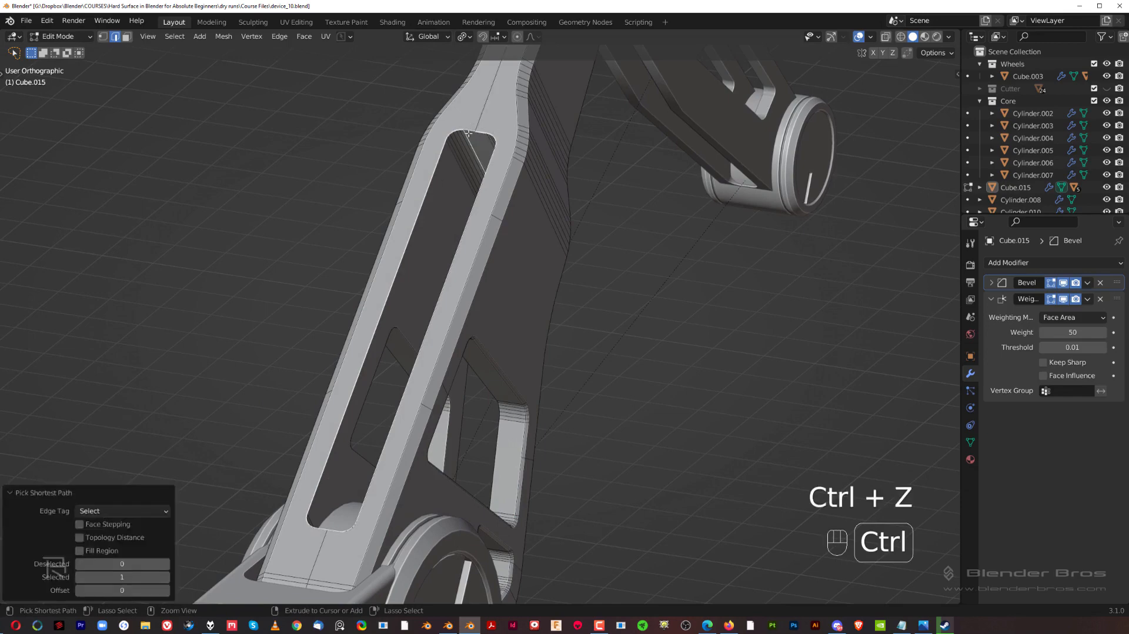
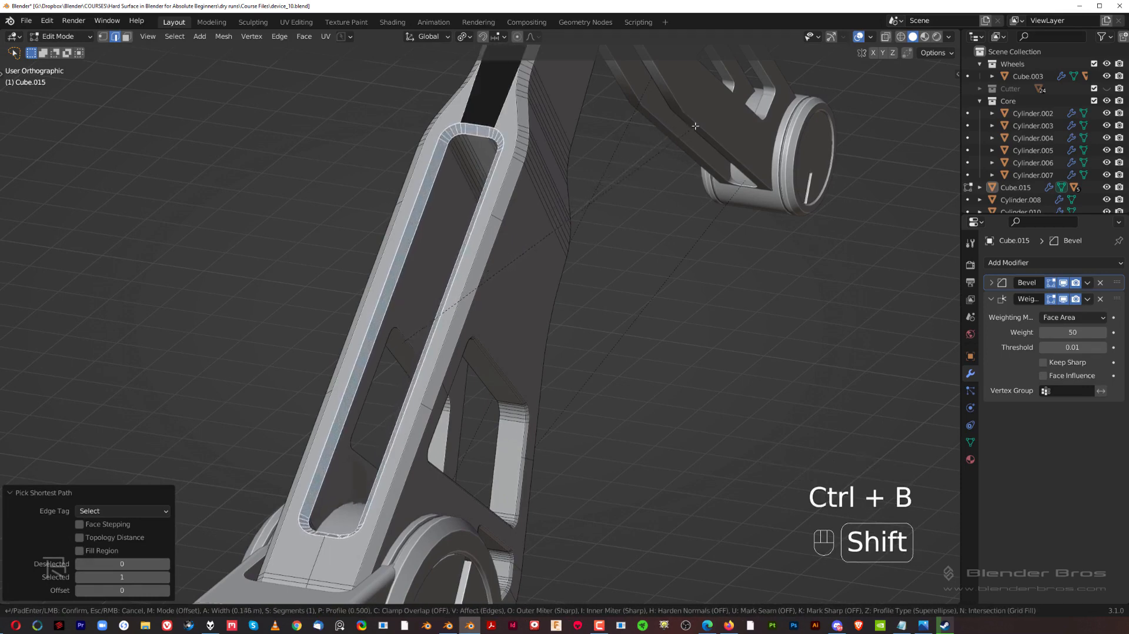
{"action": "right_click", "coordinate": [592, 197]}
{"action": "key", "text": "3"}
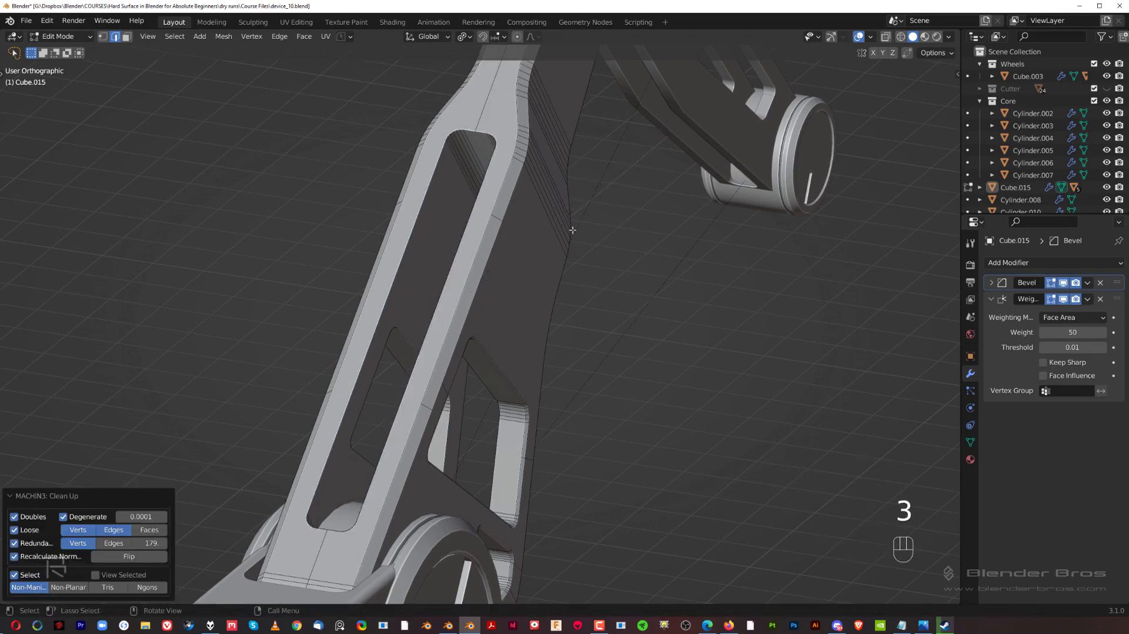
{"action": "left_click", "coordinate": [486, 131]}
{"action": "left_click", "coordinate": [338, 538], "text": "ctrl"}
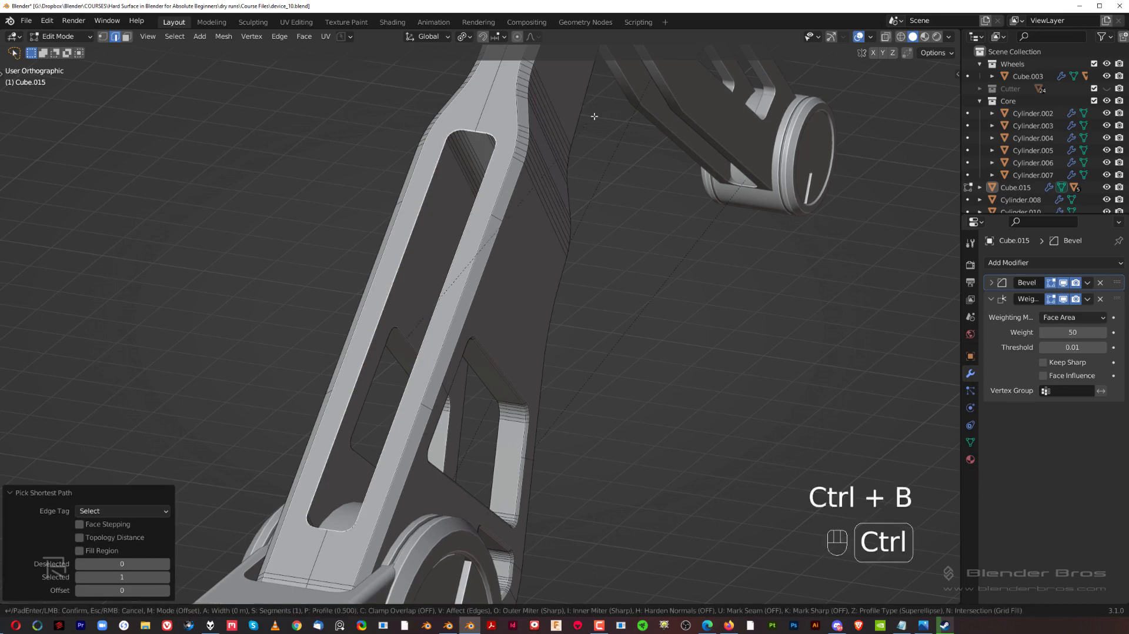
{"action": "left_click", "coordinate": [731, 127], "text": "shift"}
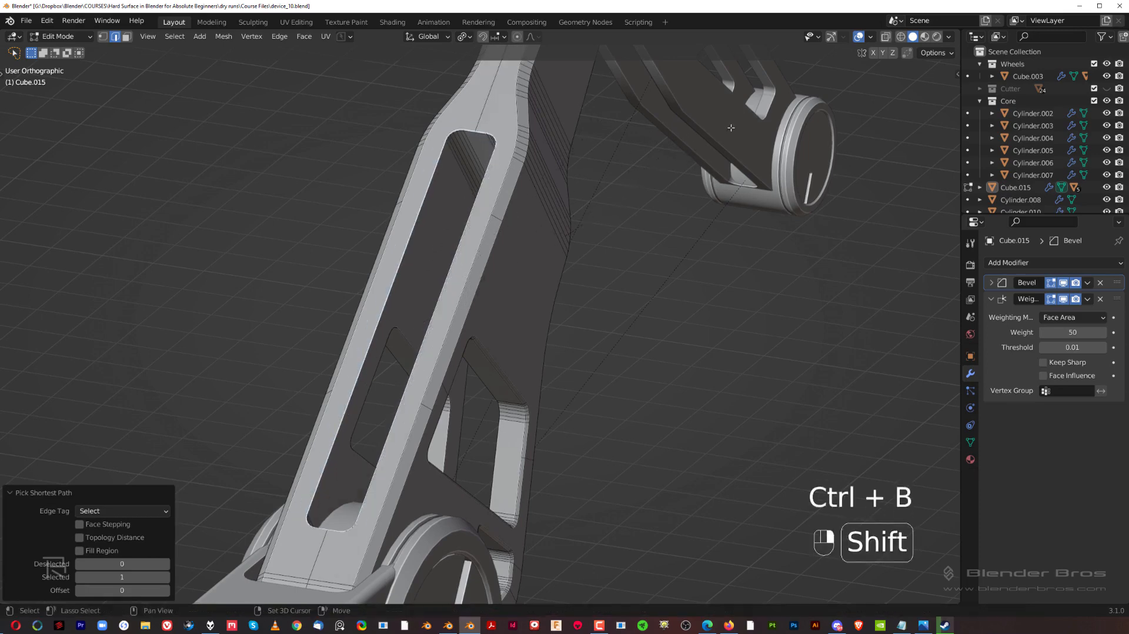
Examine the edges around the long slot's rounded end for faulty geometry
{"action": "middle_click_drag", "start_coordinate": [612, 158], "coordinate": [398, 395], "text": "shift"}
{"action": "middle_click_drag", "start_coordinate": [270, 468], "coordinate": [350, 342], "text": "shift"}
{"action": "middle_click_drag", "start_coordinate": [735, 276], "coordinate": [522, 322], "text": "shift"}
{"action": "scroll", "coordinate": [583, 282], "scroll_direction": "up", "scroll_amount": 2}
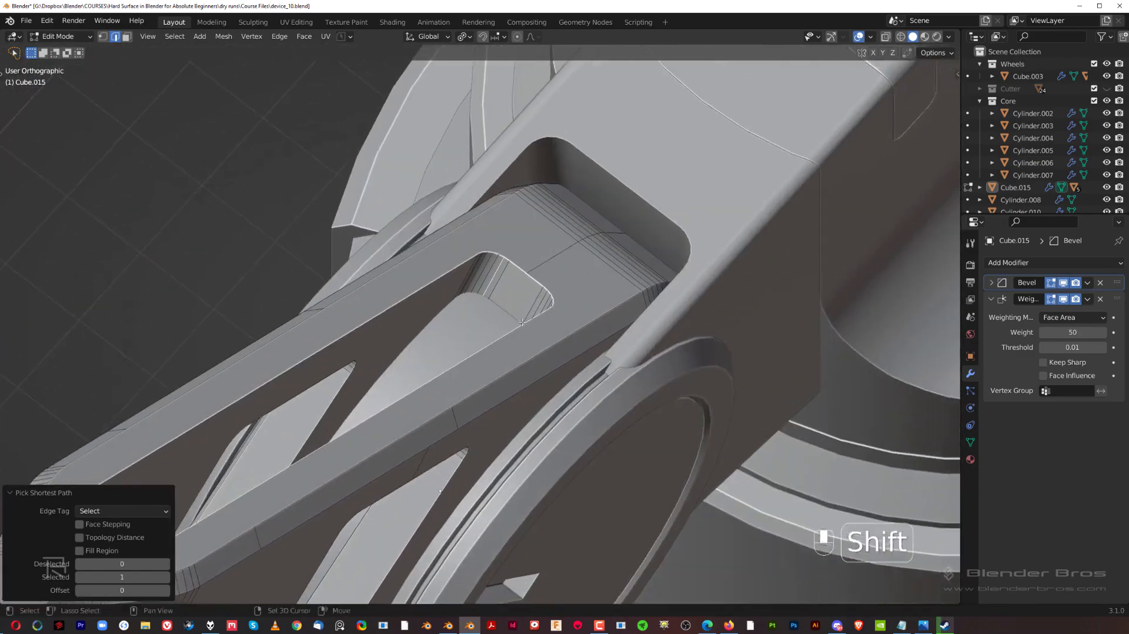
{"action": "scroll", "coordinate": [491, 274], "scroll_direction": "up", "scroll_amount": 2}
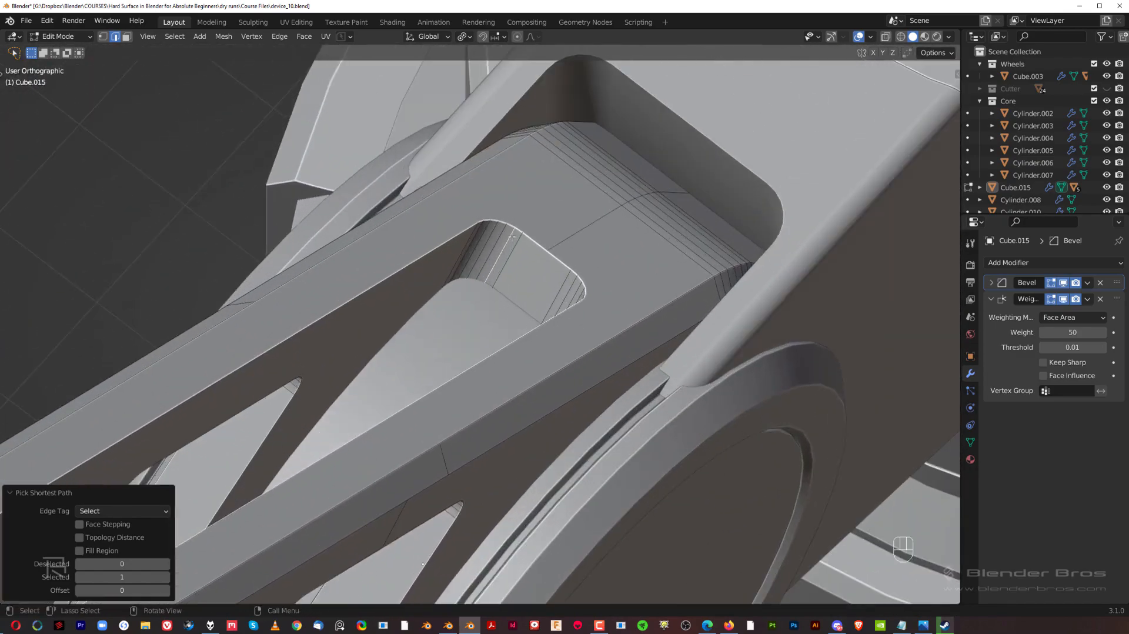
{"action": "scroll", "coordinate": [512, 237], "scroll_direction": "down", "scroll_amount": 2}
{"action": "scroll", "coordinate": [504, 275], "scroll_direction": "up", "scroll_amount": 2}
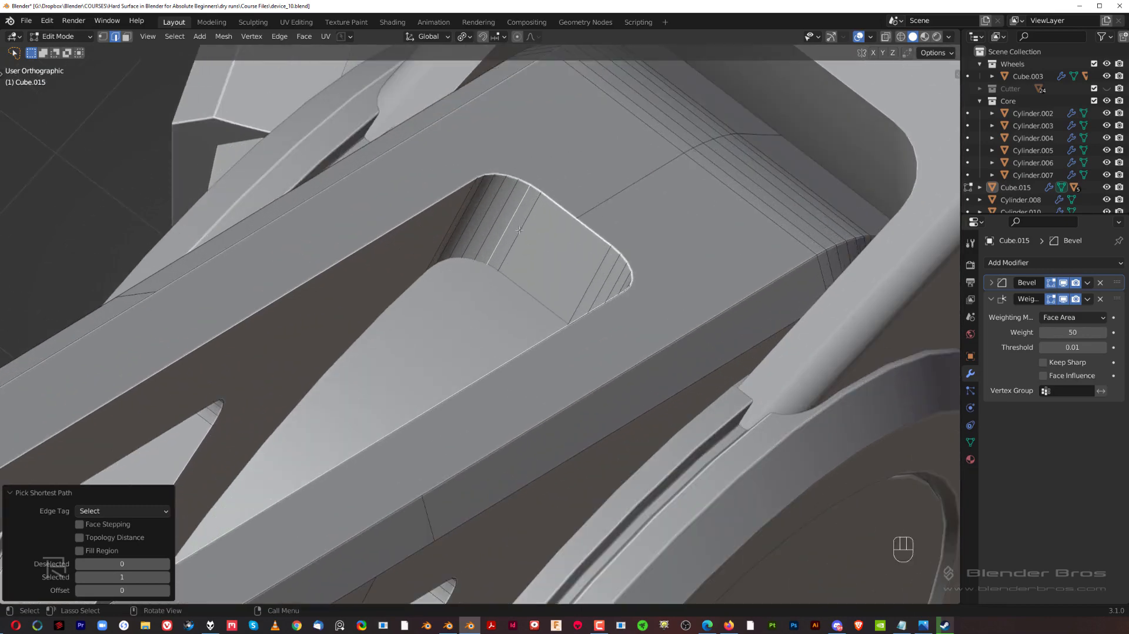
{"action": "scroll", "coordinate": [406, 252], "scroll_direction": "down", "scroll_amount": 4}
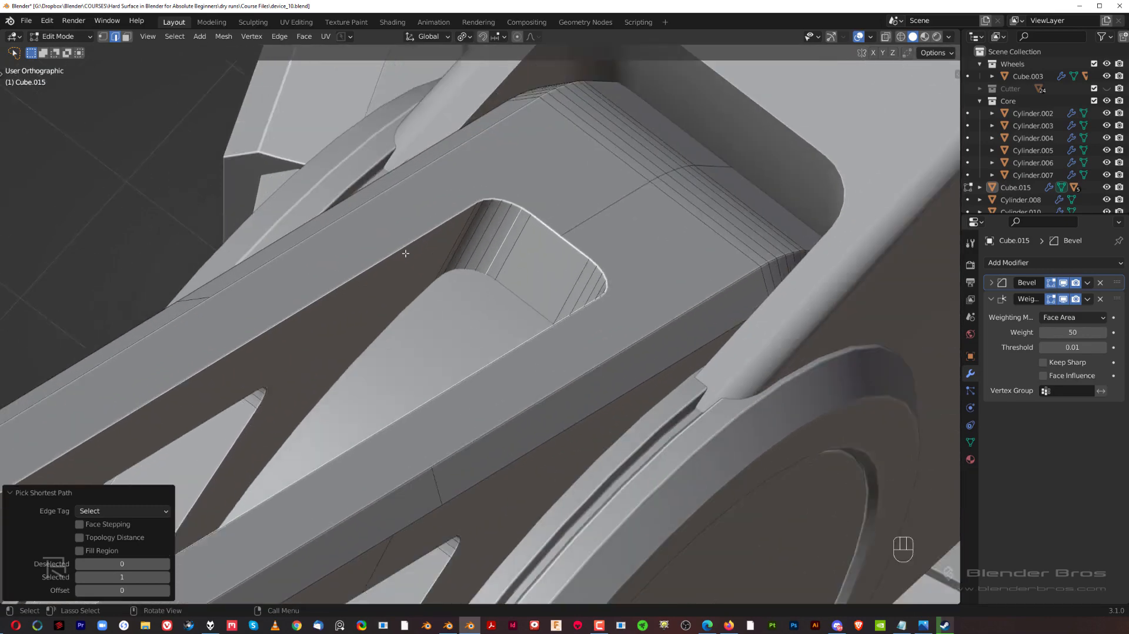
Bevel the long slot's rim on the straight side of the upper arm about 0.12 m wide with one segment
{"action": "left_click", "coordinate": [406, 295]}
{"action": "scroll", "coordinate": [434, 318], "scroll_direction": "down", "scroll_amount": 1}
{"action": "left_click", "coordinate": [493, 337], "text": "ctrl"}
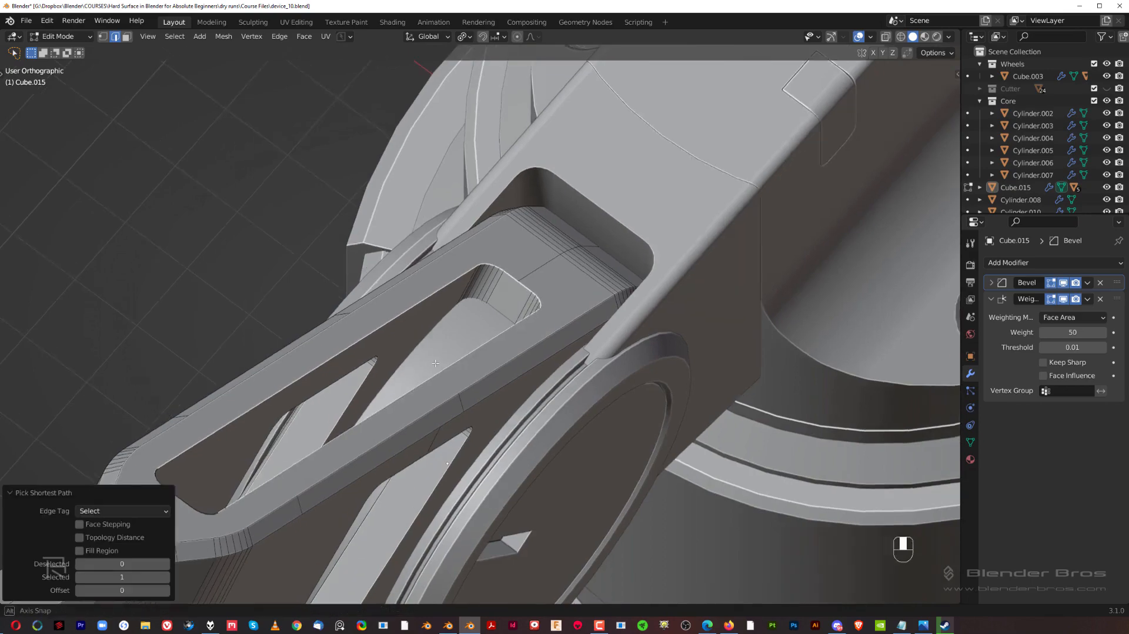
{"action": "middle_click_drag", "start_coordinate": [492, 337], "coordinate": [506, 234]}
{"action": "left_click", "coordinate": [427, 204], "text": "ctrl"}
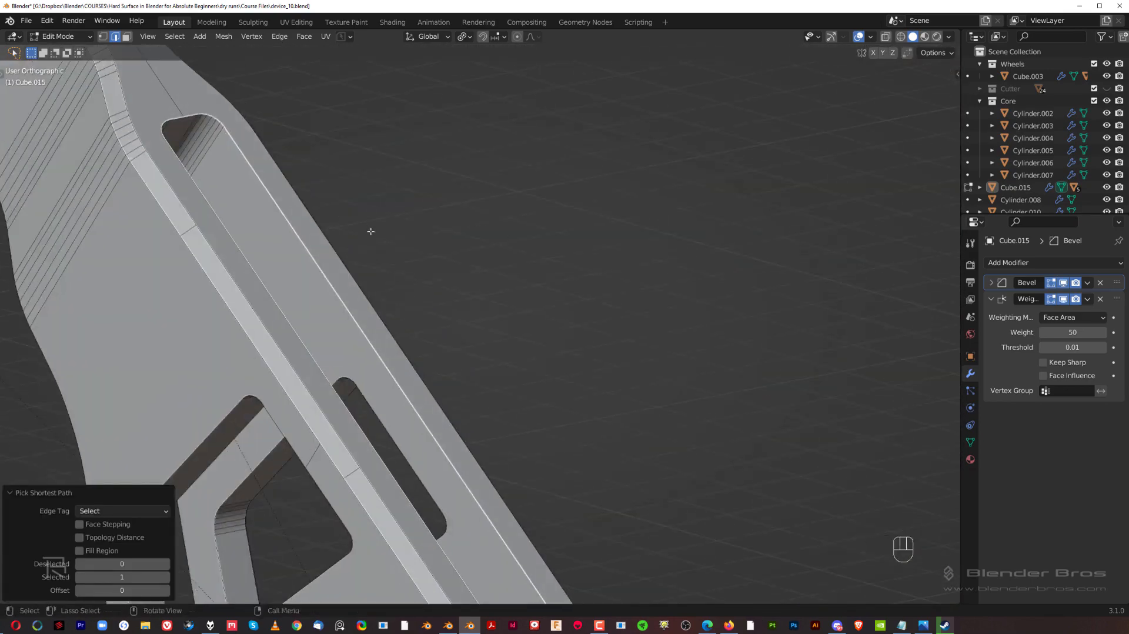
{"action": "middle_click_drag", "start_coordinate": [370, 231], "coordinate": [481, 286]}
{"action": "key", "text": "ctrl+b"}
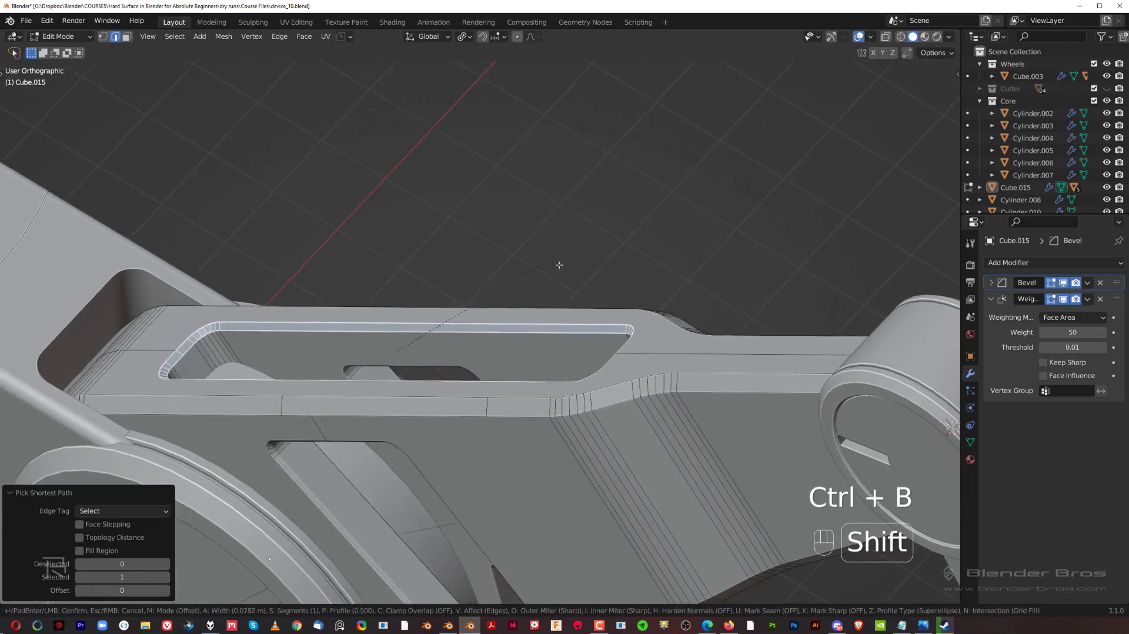
{"action": "left_click", "coordinate": [584, 289]}
Try to bevel the long slot's rim on the curved opposite side of the upper arm
{"action": "scroll", "coordinate": [584, 288], "scroll_direction": "down", "scroll_amount": 3}
{"action": "middle_click_drag", "start_coordinate": [584, 288], "coordinate": [503, 413]}
{"action": "scroll", "coordinate": [574, 314], "scroll_direction": "up", "scroll_amount": 4}
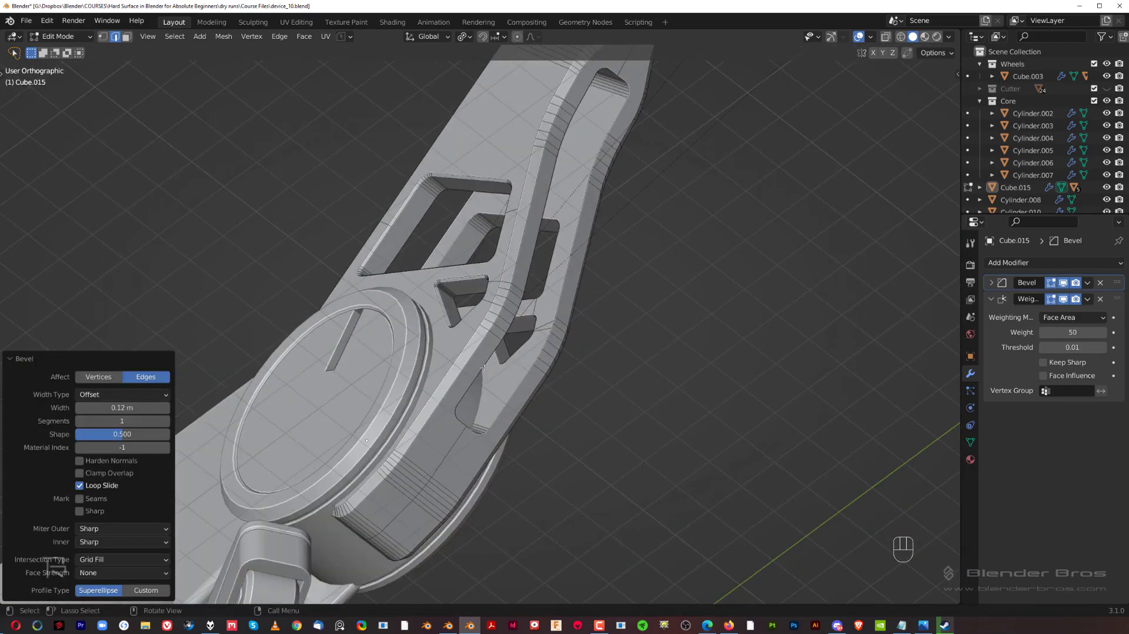
{"action": "left_click", "coordinate": [503, 413], "text": "ctrl"}
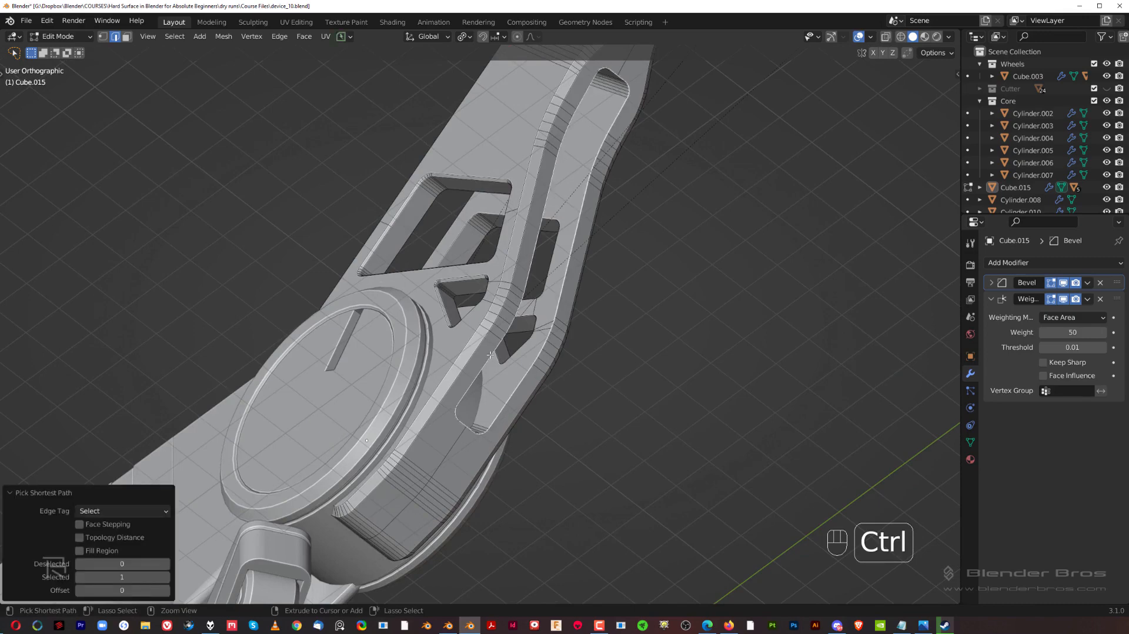
{"action": "right_click", "coordinate": [661, 249]}
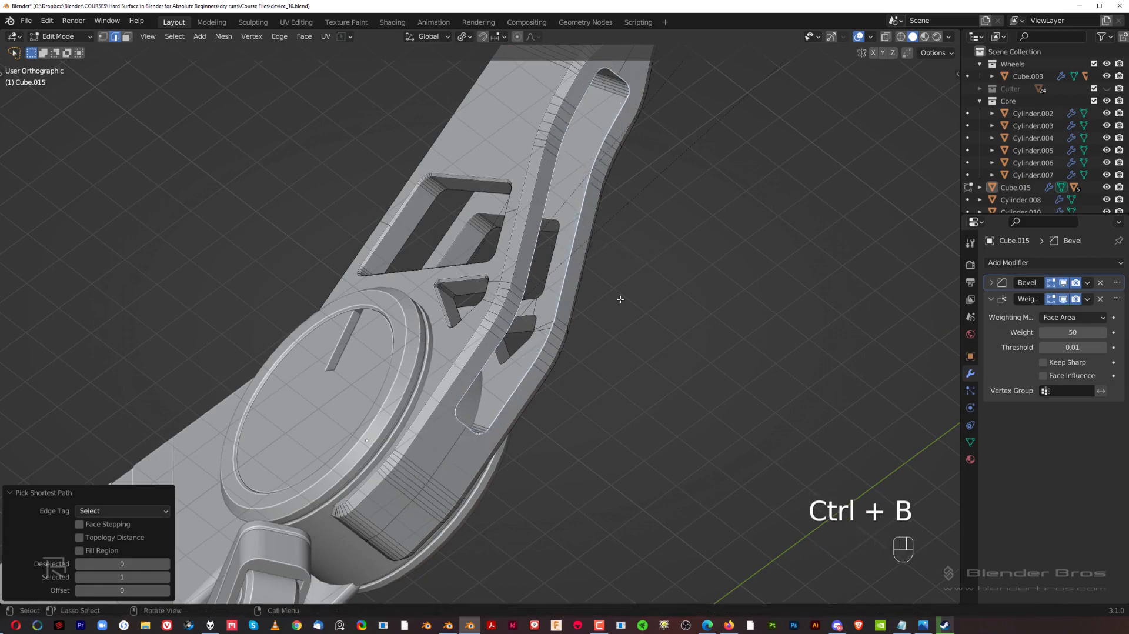
{"action": "middle_click_drag", "start_coordinate": [623, 300], "coordinate": [638, 250]}
{"action": "scroll", "coordinate": [559, 276], "scroll_direction": "up", "scroll_amount": 3}
{"action": "key", "text": "ctrl+b"}
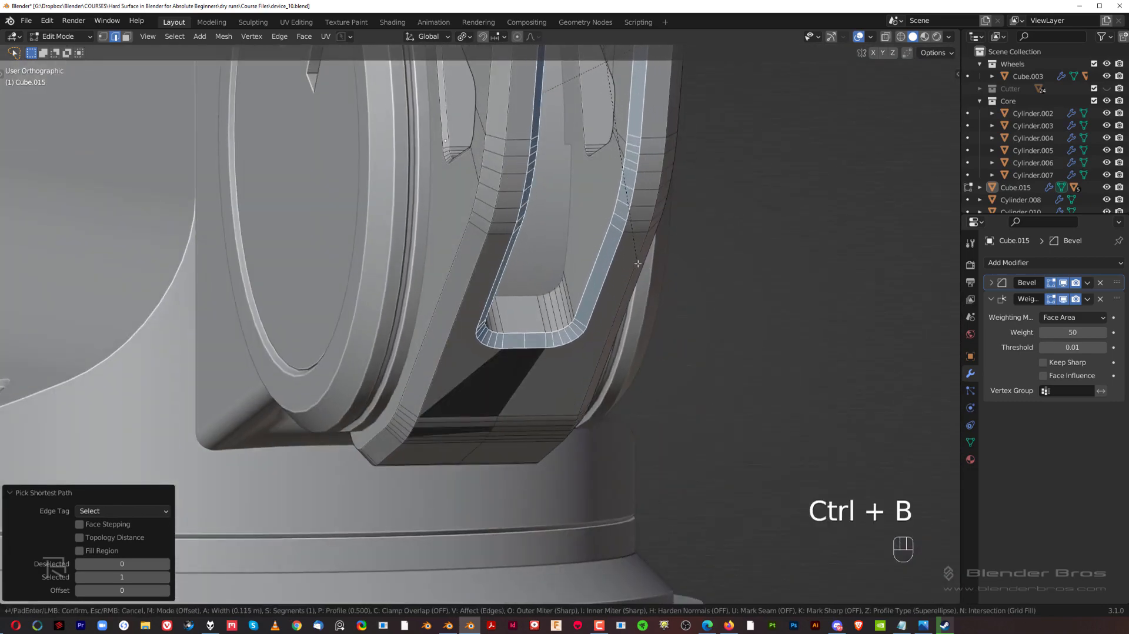
{"action": "right_click", "coordinate": [741, 234]}
Isolate the upper arm and dissolve the stray edge at the slot's bend near the small side opening
{"action": "key", "text": "slash"}
{"action": "scroll", "coordinate": [664, 244], "scroll_direction": "up", "scroll_amount": 4}
{"action": "middle_click_drag", "start_coordinate": [599, 312], "coordinate": [508, 212], "text": "shift"}
{"action": "middle_click_drag", "start_coordinate": [456, 267], "coordinate": [537, 317], "text": "shift"}
{"action": "scroll", "coordinate": [504, 197], "scroll_direction": "up", "scroll_amount": 3}
{"action": "scroll", "coordinate": [537, 317], "scroll_direction": "up", "scroll_amount": 2}
{"action": "key", "text": "Tab"}
{"action": "key", "text": "x"}
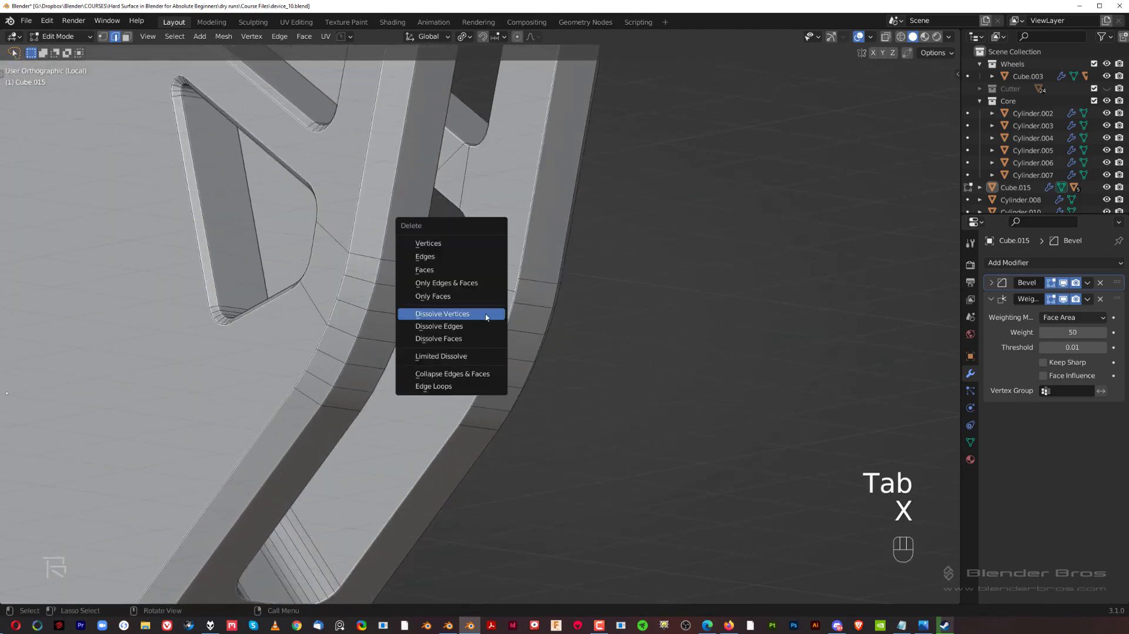
{"action": "left_click", "coordinate": [485, 312]}
{"action": "key", "text": "ctrl+z"}
{"action": "key", "text": "x"}
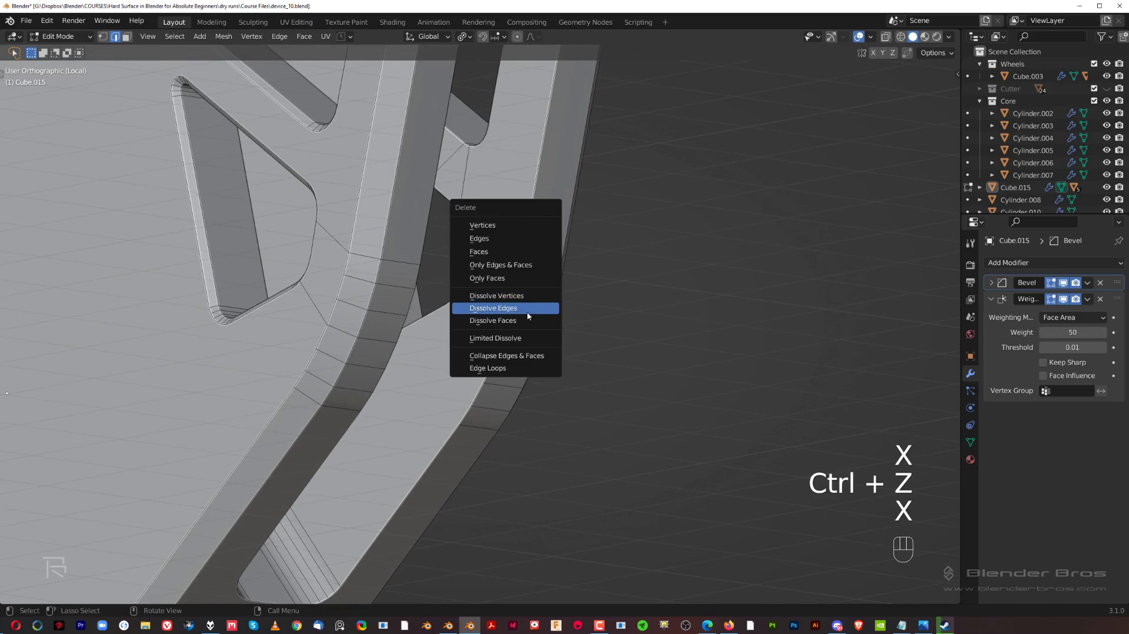
{"action": "left_click", "coordinate": [527, 316]}
{"action": "middle_click_drag", "start_coordinate": [528, 316], "coordinate": [360, 310]}
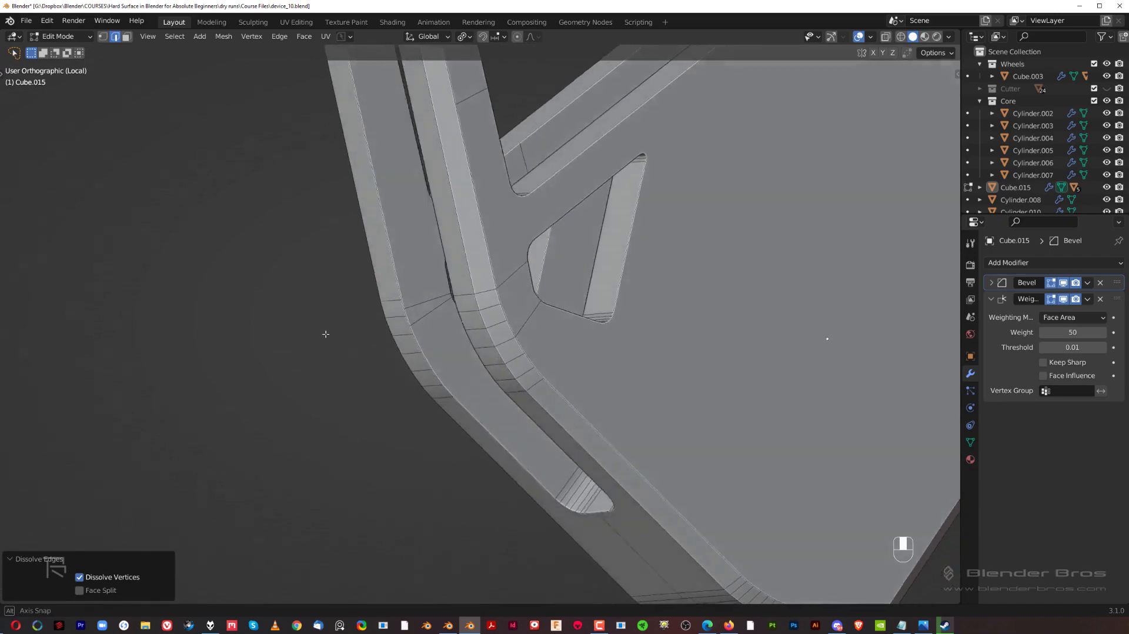
Merge the closely spaced vertex pairs on the slot's rim where the curved side bends
{"action": "key", "text": "Tab"}
{"action": "left_click", "coordinate": [195, 343]}
{"action": "left_click", "coordinate": [361, 299]}
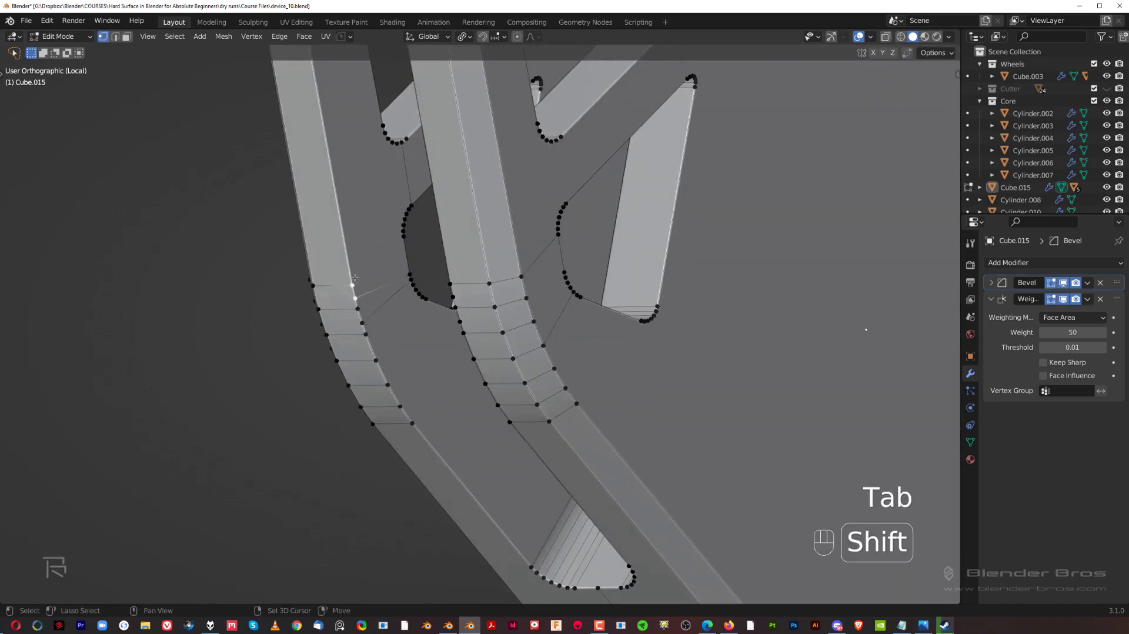
{"action": "key", "text": "1"}
{"action": "left_click", "coordinate": [362, 323]}
{"action": "left_click", "coordinate": [357, 309], "text": "shift"}
{"action": "key", "text": "1"}
{"action": "middle_click_drag", "start_coordinate": [404, 313], "coordinate": [433, 355]}
{"action": "key", "text": "Tab"}
{"action": "middle_click_drag", "start_coordinate": [480, 430], "coordinate": [564, 346]}
{"action": "scroll", "coordinate": [589, 337], "scroll_direction": "down", "scroll_amount": 1}
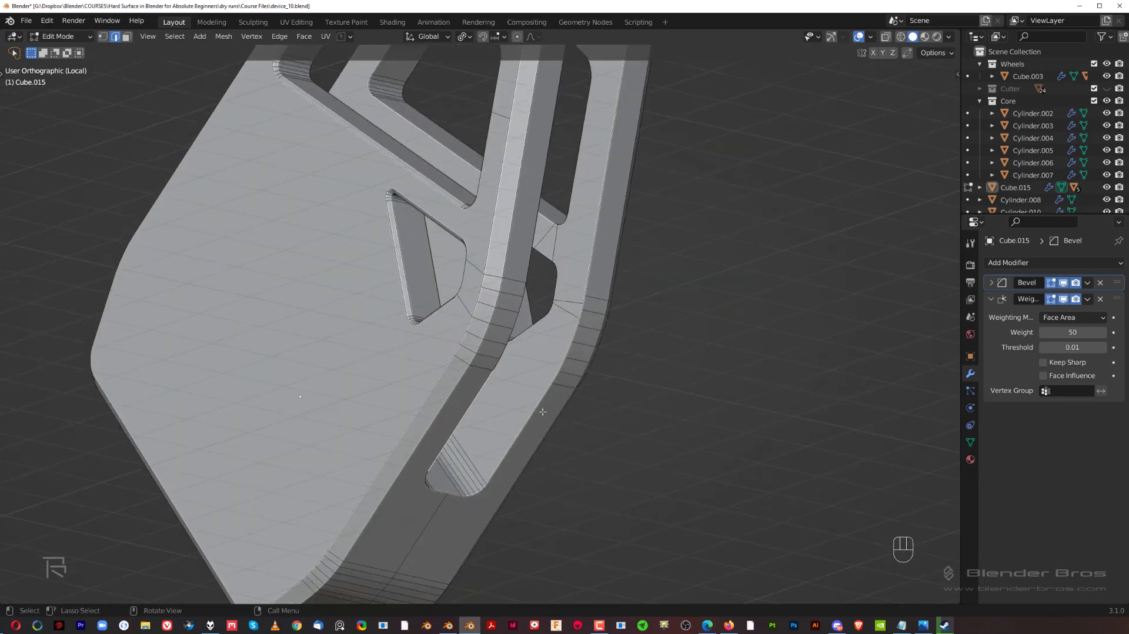
Bevel the complete rim of the long slot on the upper arm's curved side with one segment
{"action": "left_click", "coordinate": [541, 405], "text": "ctrl"}
{"action": "scroll", "coordinate": [541, 405], "scroll_direction": "down", "scroll_amount": 3}
{"action": "left_click", "coordinate": [557, 207], "text": "ctrl"}
{"action": "scroll", "coordinate": [556, 207], "scroll_direction": "down", "scroll_amount": 1}
{"action": "middle_click_drag", "start_coordinate": [556, 207], "coordinate": [541, 267]}
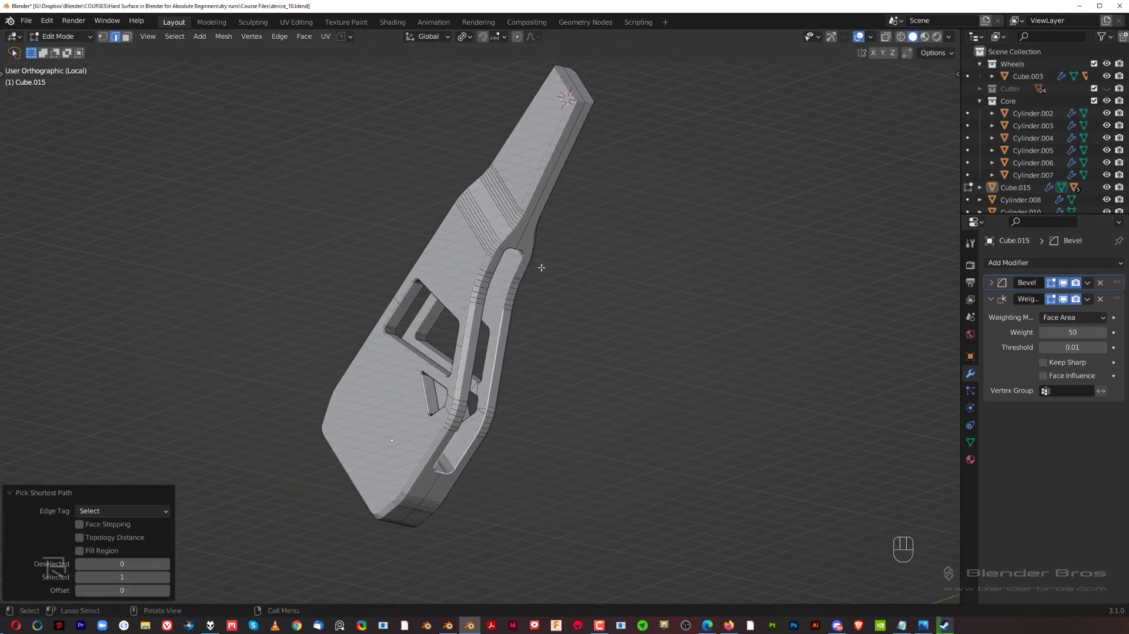
{"action": "scroll", "coordinate": [511, 241], "scroll_direction": "up", "scroll_amount": 2}
{"action": "key", "text": "ctrl+z"}
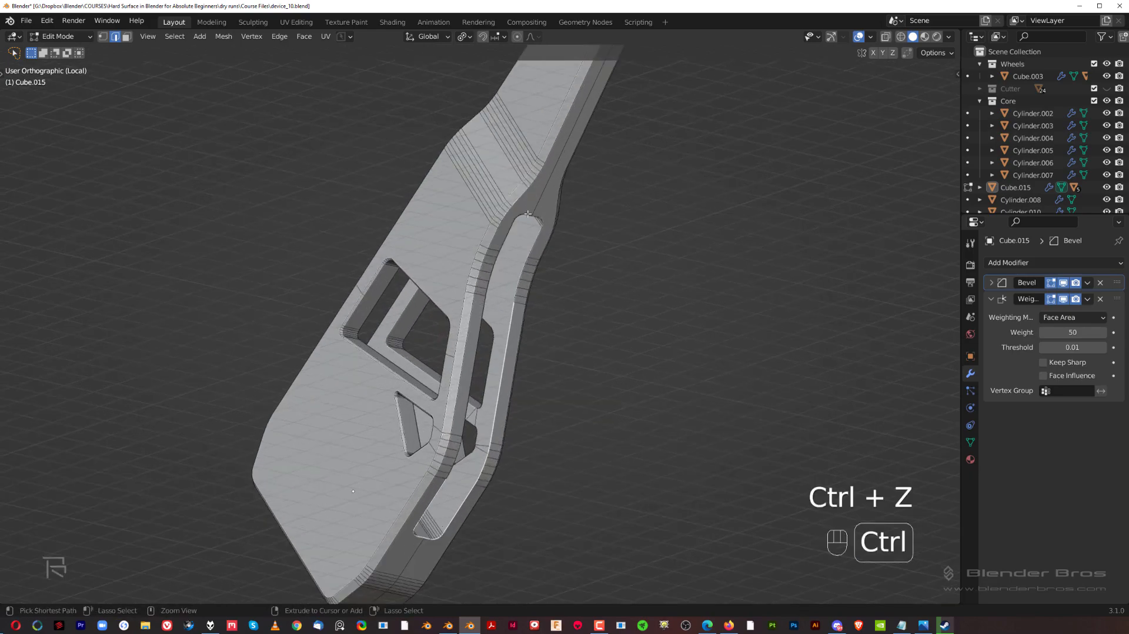
{"action": "left_click", "coordinate": [527, 214], "text": "ctrl"}
{"action": "middle_click_drag", "start_coordinate": [527, 213], "coordinate": [531, 123], "text": "shift"}
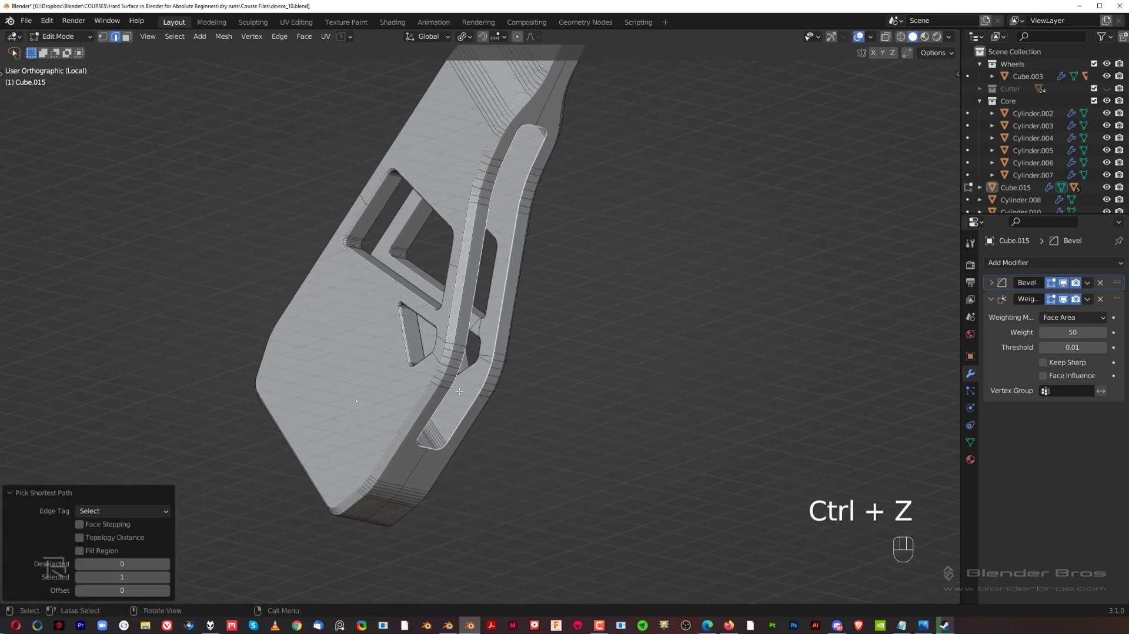
{"action": "middle_click_drag", "start_coordinate": [460, 392], "coordinate": [550, 299]}
{"action": "scroll", "coordinate": [549, 298], "scroll_direction": "up", "scroll_amount": 2}
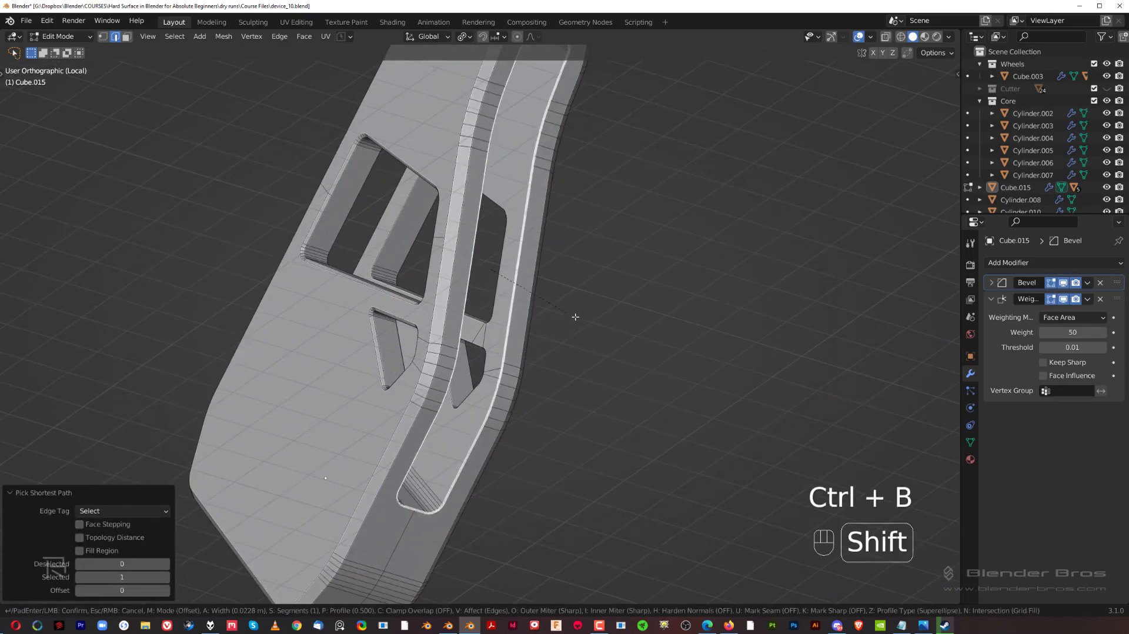
{"action": "left_click", "coordinate": [627, 365]}
Bevel the slot-facing rims of the large and small openings in one side wall about 0.081 m wide with one segment
{"action": "middle_click_drag", "start_coordinate": [626, 365], "coordinate": [358, 406]}
{"action": "middle_click_drag", "start_coordinate": [501, 333], "coordinate": [549, 325]}
{"action": "left_click", "coordinate": [512, 287], "text": "ctrl"}
{"action": "middle_click_drag", "start_coordinate": [512, 287], "coordinate": [483, 379]}
{"action": "key", "text": "ctrl+z"}
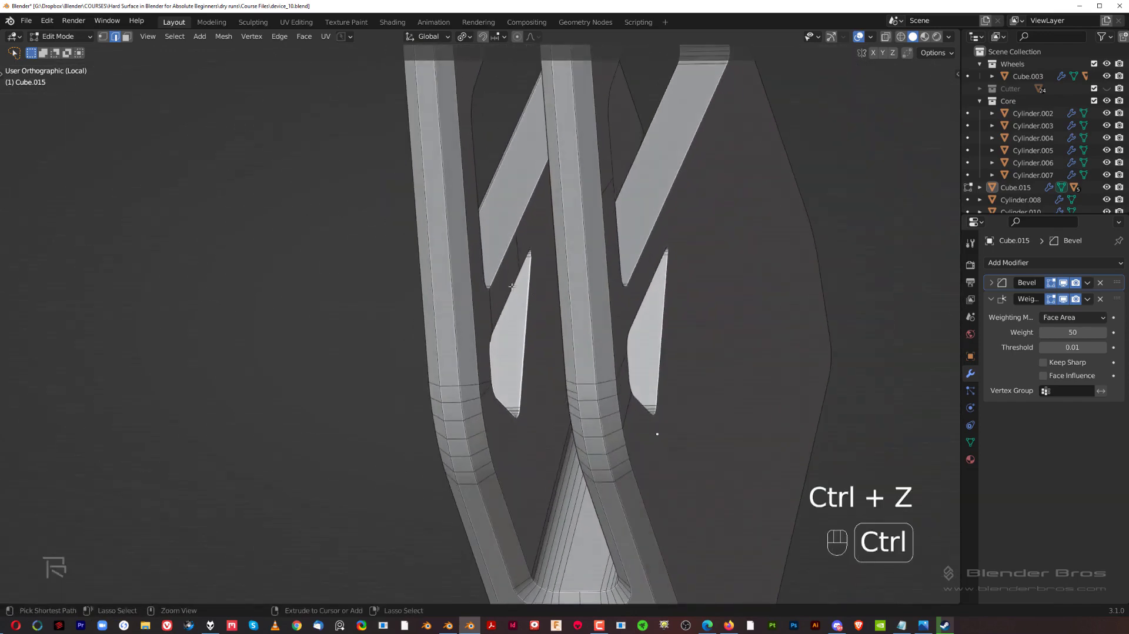
{"action": "left_click", "coordinate": [515, 282], "text": "ctrl"}
{"action": "middle_click_drag", "start_coordinate": [515, 281], "coordinate": [483, 369]}
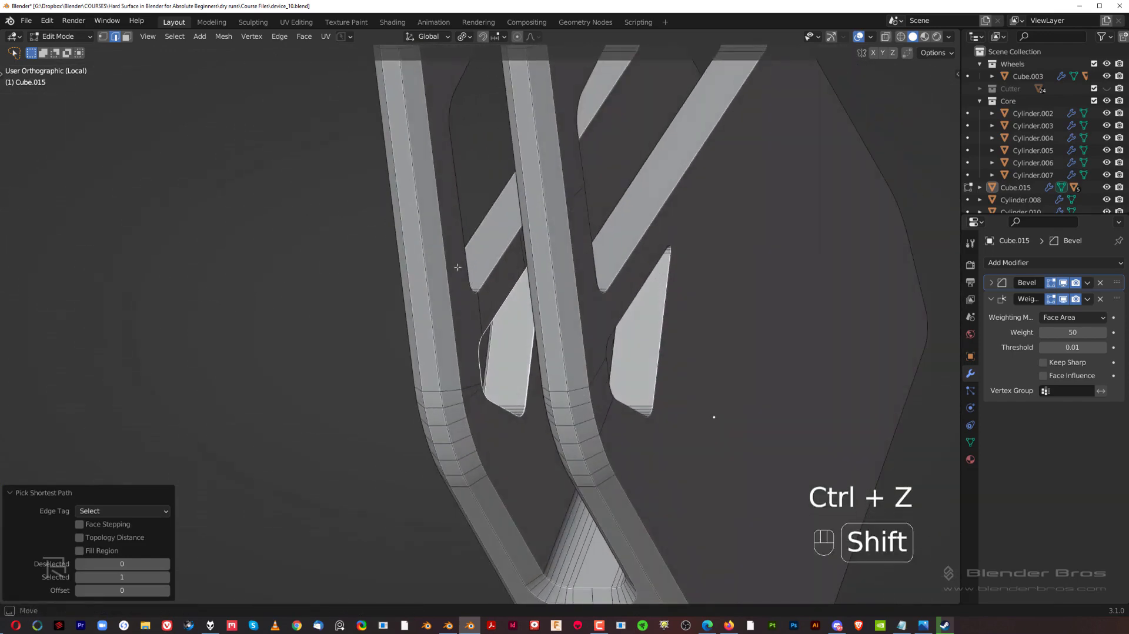
{"action": "middle_click_drag", "start_coordinate": [458, 266], "coordinate": [438, 393], "text": "shift"}
{"action": "middle_click_drag", "start_coordinate": [434, 319], "coordinate": [517, 257]}
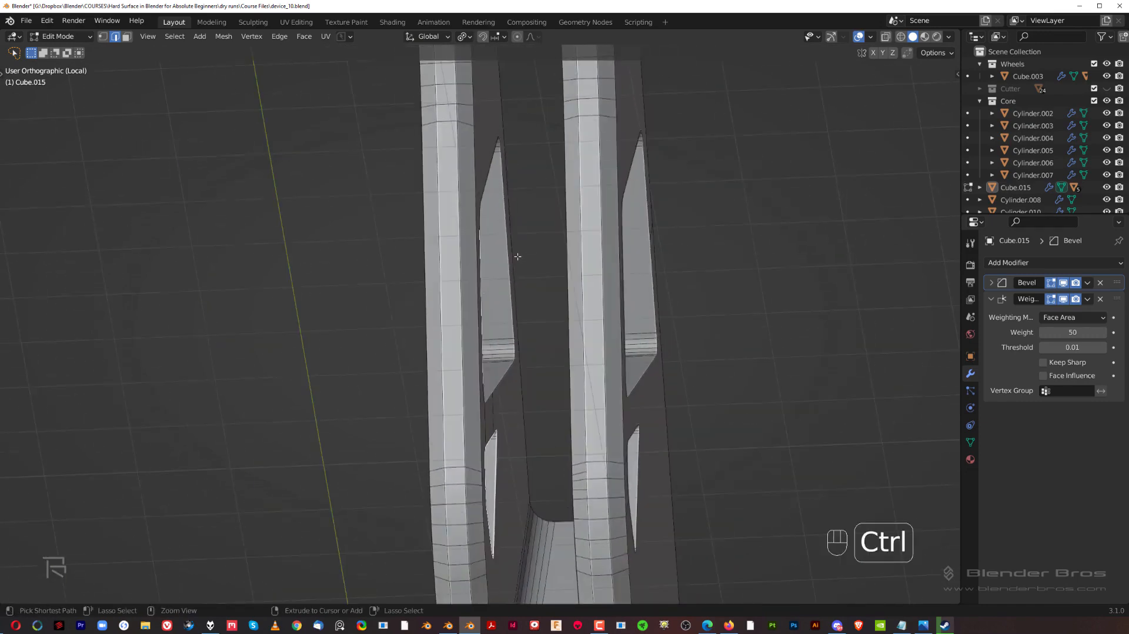
{"action": "left_click", "coordinate": [524, 349], "text": "ctrl"}
{"action": "key", "text": "ctrl+z"}
{"action": "left_click", "coordinate": [507, 369], "text": "ctrl"}
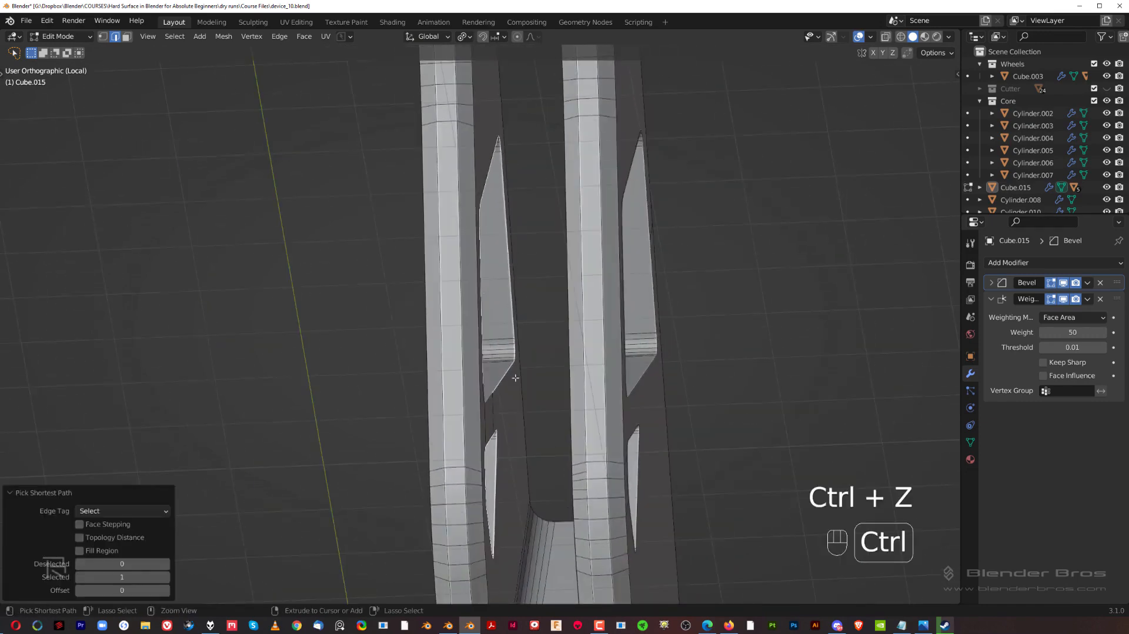
{"action": "middle_click_drag", "start_coordinate": [515, 378], "coordinate": [402, 422]}
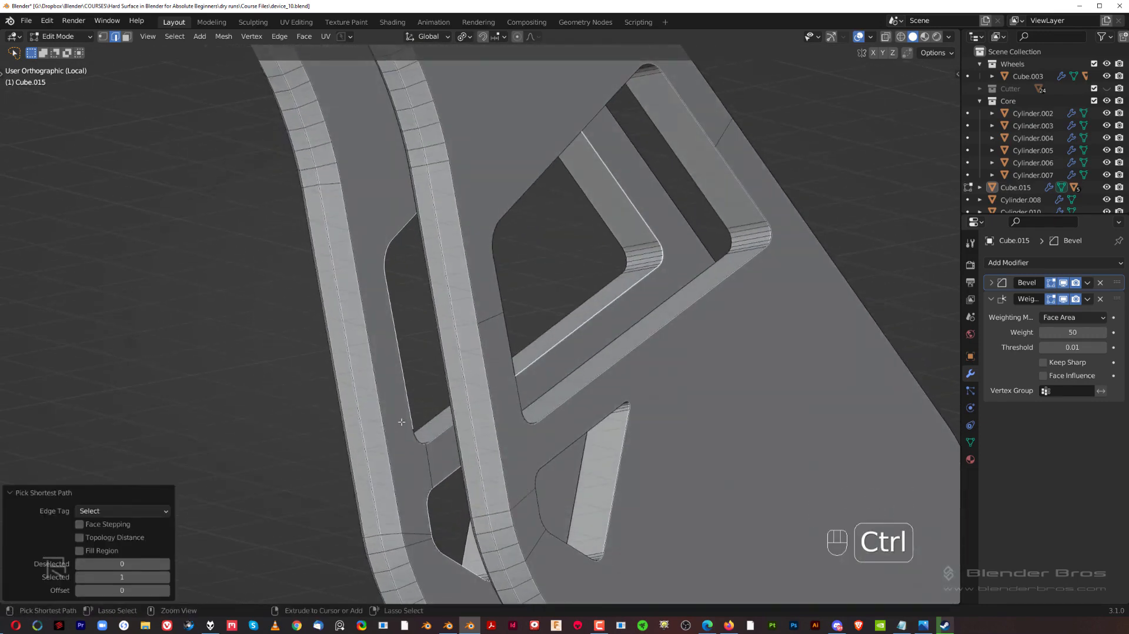
{"action": "left_click", "coordinate": [676, 294]}
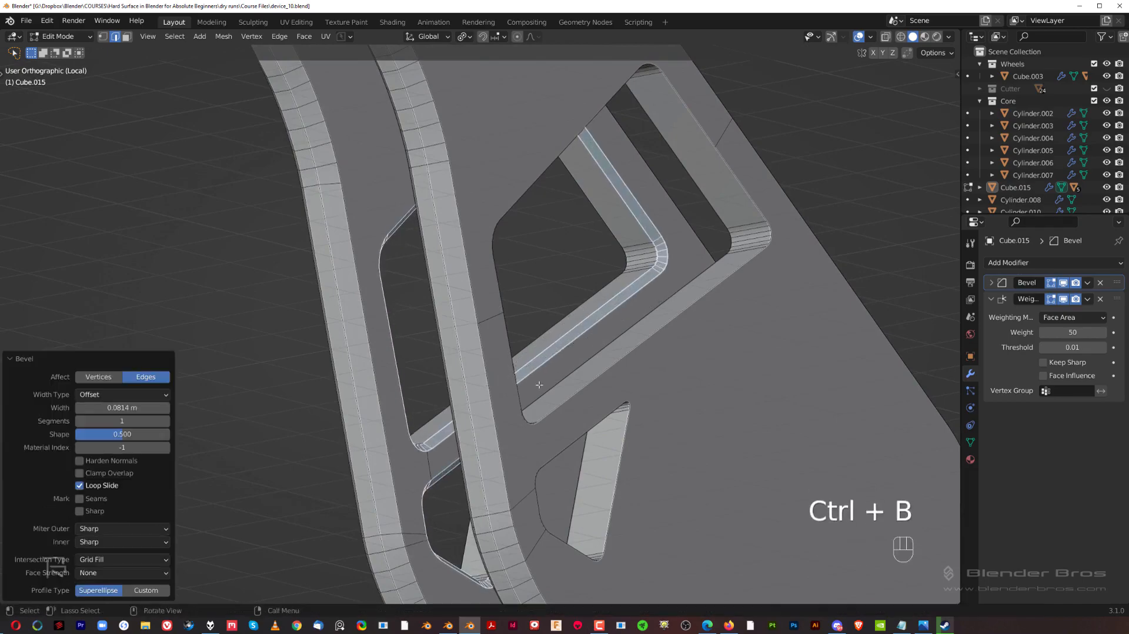
{"action": "middle_click_drag", "start_coordinate": [538, 388], "coordinate": [660, 249]}
Symmetrize the upper arm's entire mesh so the beveled openings are mirrored onto its other side wall
{"action": "key", "text": "Tab"}
{"action": "scroll", "coordinate": [620, 301], "scroll_direction": "down", "scroll_amount": 5}
{"action": "key", "text": "Tab"}
{"action": "key", "text": "a"}
{"action": "middle_click_drag", "start_coordinate": [728, 252], "coordinate": [651, 288]}
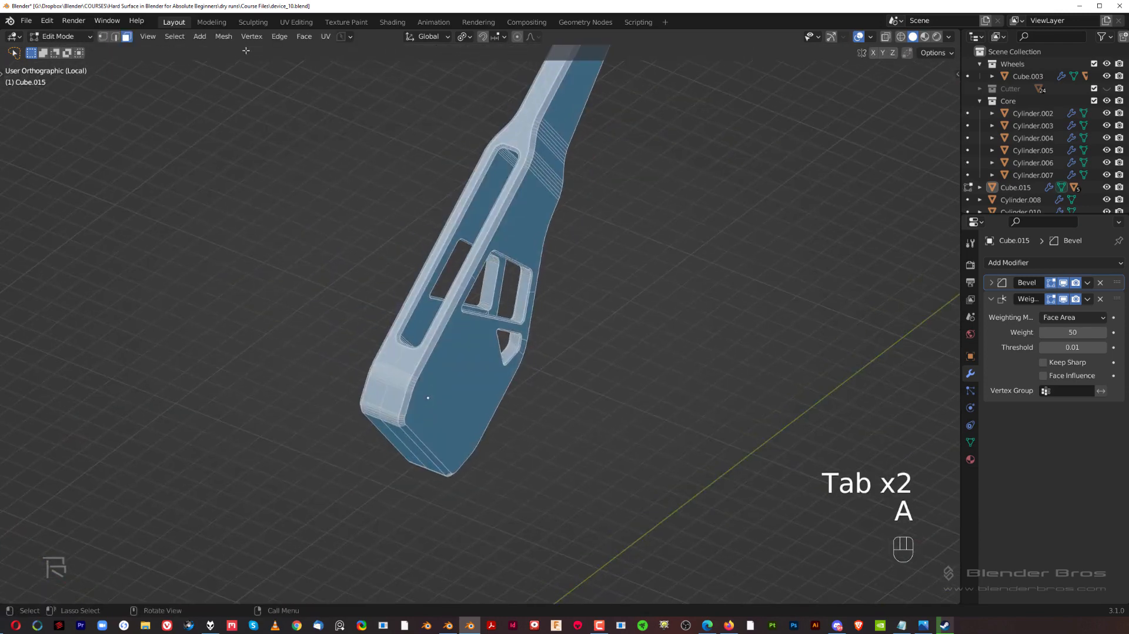
{"action": "left_click", "coordinate": [223, 37]}
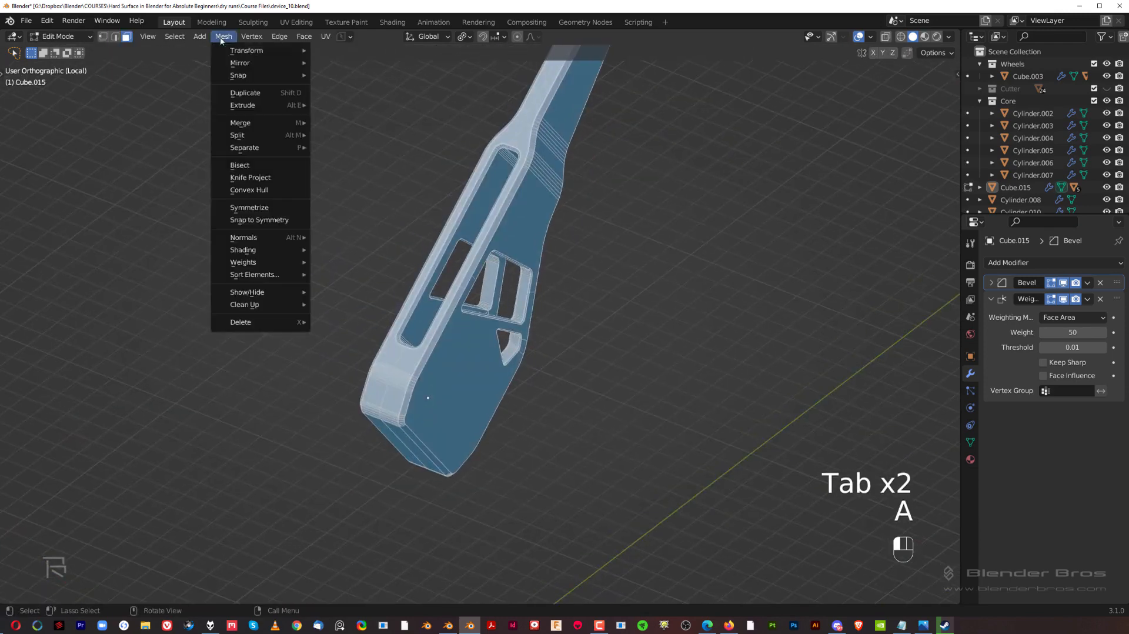
{"action": "left_click", "coordinate": [254, 209]}
{"action": "key", "text": "Tab"}
{"action": "middle_click_drag", "start_coordinate": [517, 324], "coordinate": [543, 337]}
{"action": "scroll", "coordinate": [543, 338], "scroll_direction": "up", "scroll_amount": 4}
{"action": "middle_click_drag", "start_coordinate": [675, 237], "coordinate": [664, 238]}
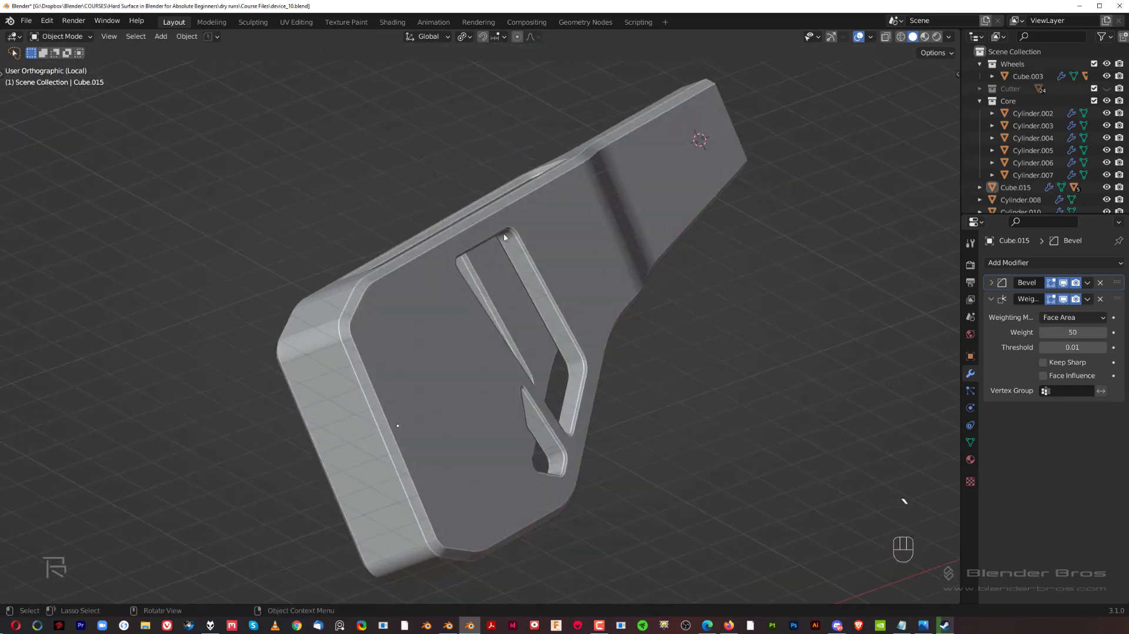
Leave the isolated view of the upper arm and apply the Boolean modifier on the forearm
{"action": "scroll", "coordinate": [558, 255], "scroll_direction": "up", "scroll_amount": 2}
{"action": "key", "text": "grave"}
{"action": "scroll", "coordinate": [553, 253], "scroll_direction": "down", "scroll_amount": 2}
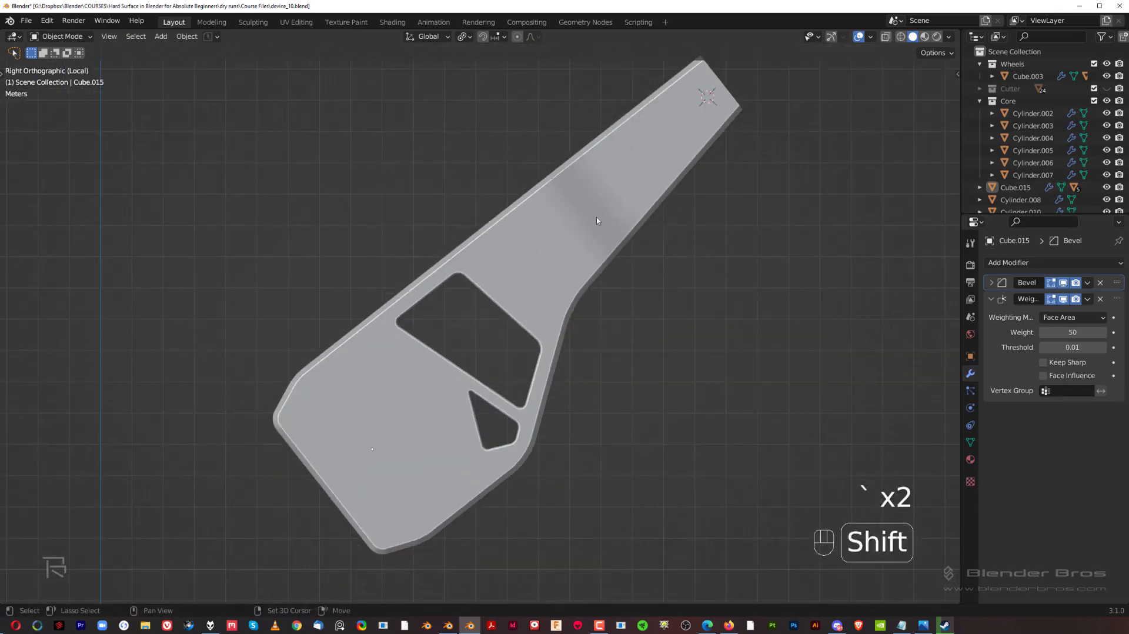
{"action": "key", "text": "slash"}
{"action": "middle_click_drag", "start_coordinate": [504, 325], "coordinate": [524, 152]}
{"action": "middle_click_drag", "start_coordinate": [509, 290], "coordinate": [549, 373]}
{"action": "scroll", "coordinate": [464, 320], "scroll_direction": "up", "scroll_amount": 8}
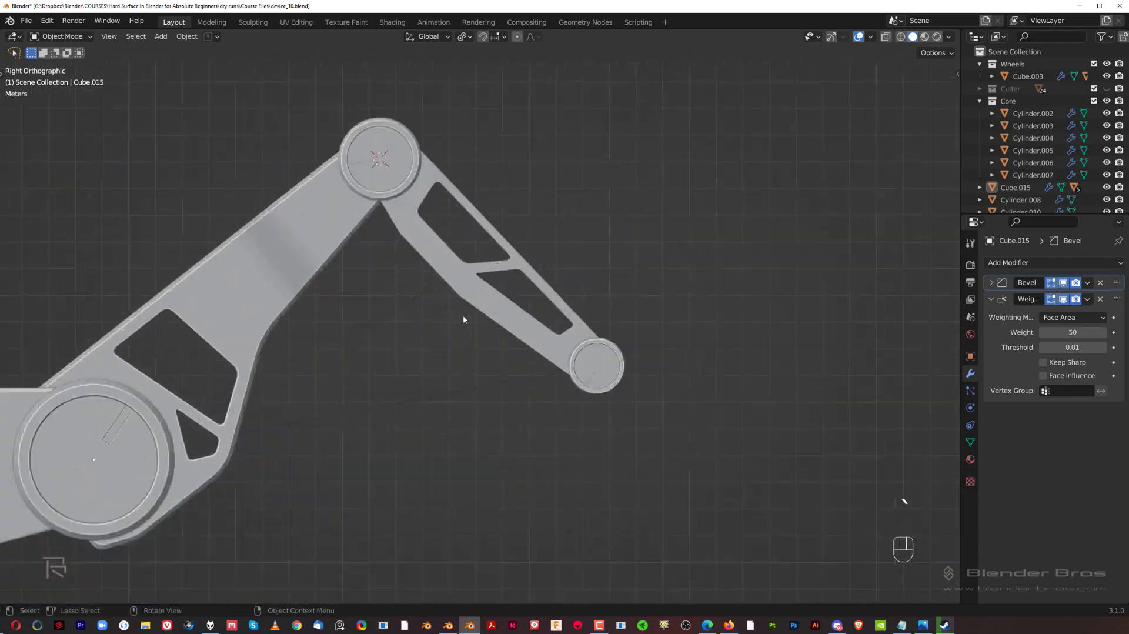
{"action": "left_click", "coordinate": [501, 231]}
{"action": "middle_click_drag", "start_coordinate": [499, 232], "coordinate": [510, 351], "text": "shift"}
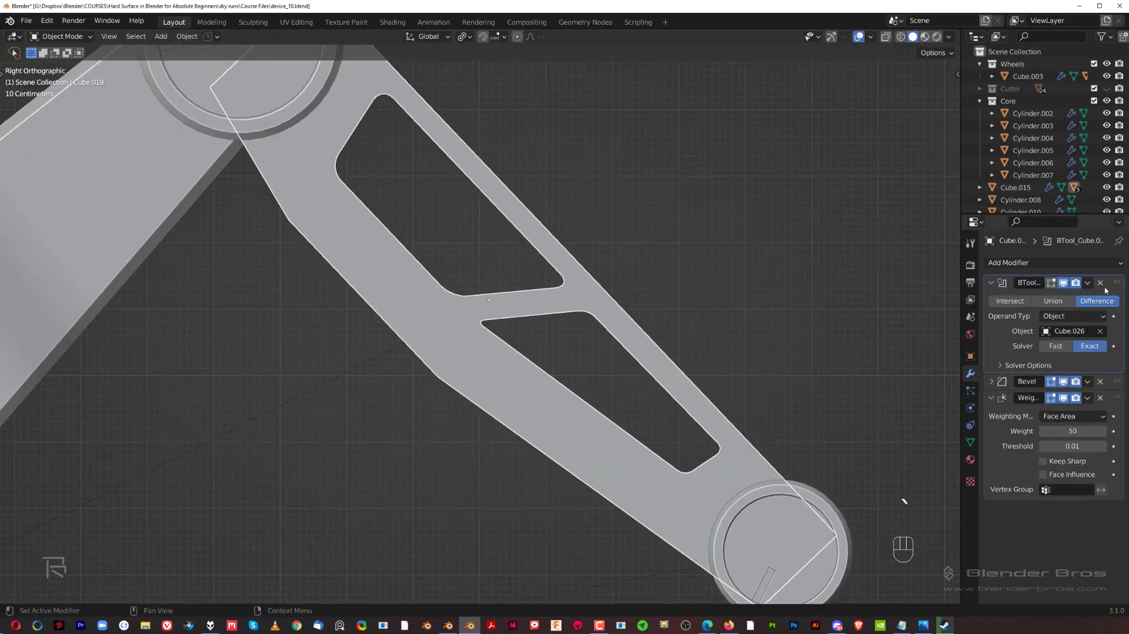
{"action": "left_click", "coordinate": [1087, 282]}
{"action": "left_click", "coordinate": [1017, 296]}
Try to bevel the rims of both openings on one side face of the forearm with one segment
{"action": "mouse_move", "coordinate": [612, 276]}
{"action": "middle_mouse_down"}
{"action": "mouse_move", "coordinate": [623, 239]}
{"action": "mouse_move", "coordinate": [609, 269]}
{"action": "middle_mouse_up"}
{"action": "key", "text": "Tab"}
{"action": "scroll", "coordinate": [511, 297], "scroll_direction": "up", "scroll_amount": 1}
{"action": "left_click", "coordinate": [512, 297]}
{"action": "left_click", "coordinate": [428, 215], "text": "ctrl"}
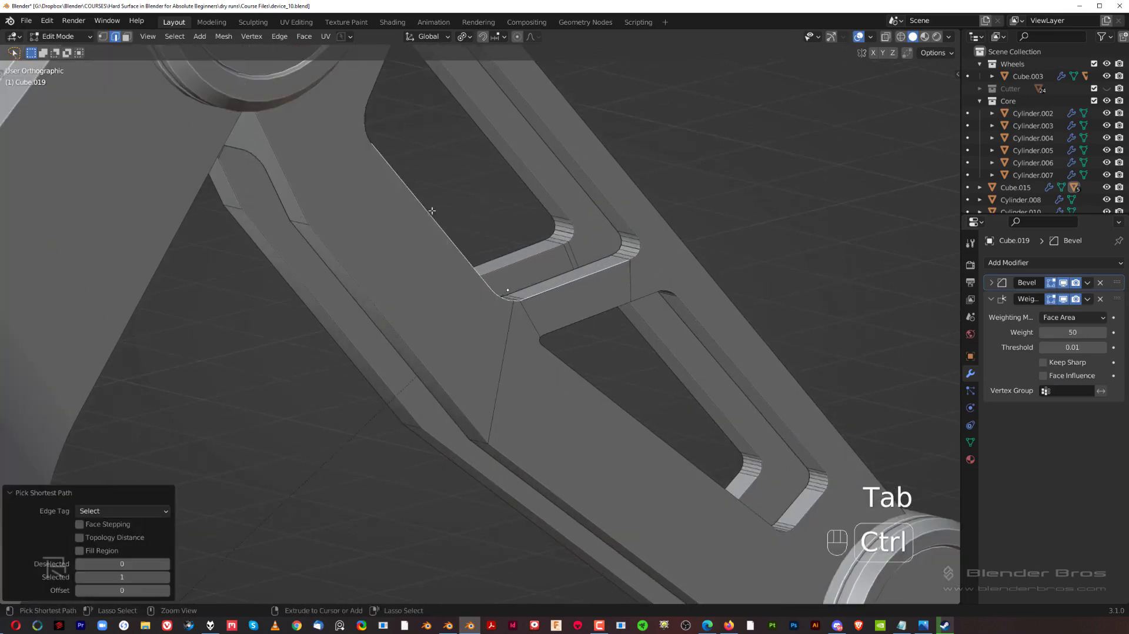
{"action": "scroll", "coordinate": [447, 194], "scroll_direction": "down", "scroll_amount": 2}
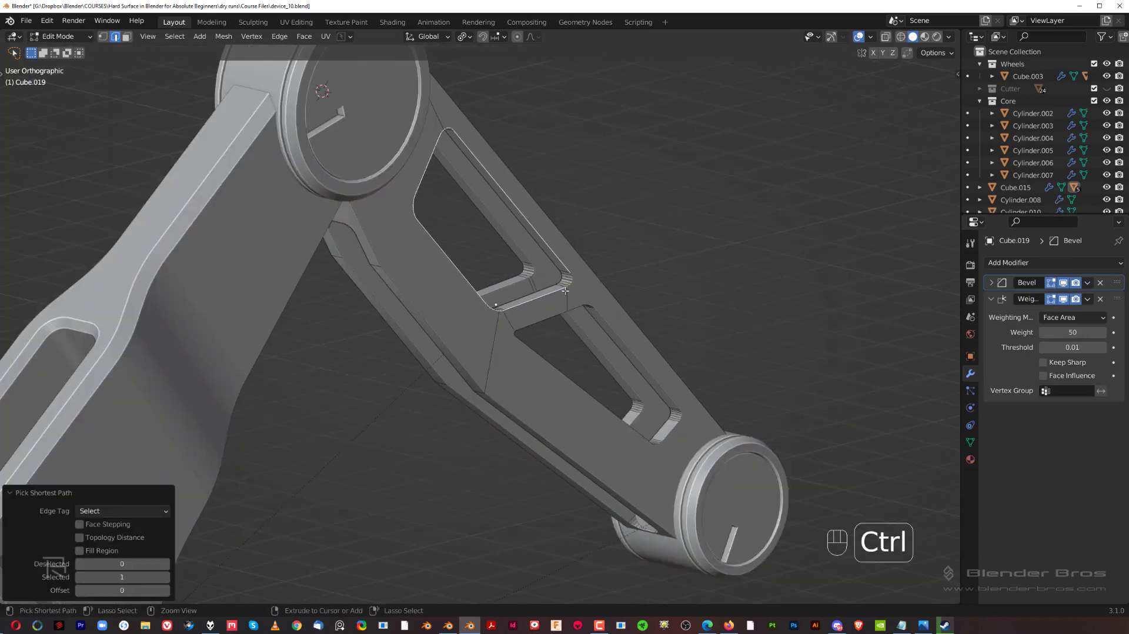
{"action": "middle_click_drag", "start_coordinate": [582, 335], "coordinate": [501, 319], "text": "shift"}
{"action": "left_click", "coordinate": [549, 330], "text": "shift"}
{"action": "left_click", "coordinate": [541, 396], "text": "ctrl"}
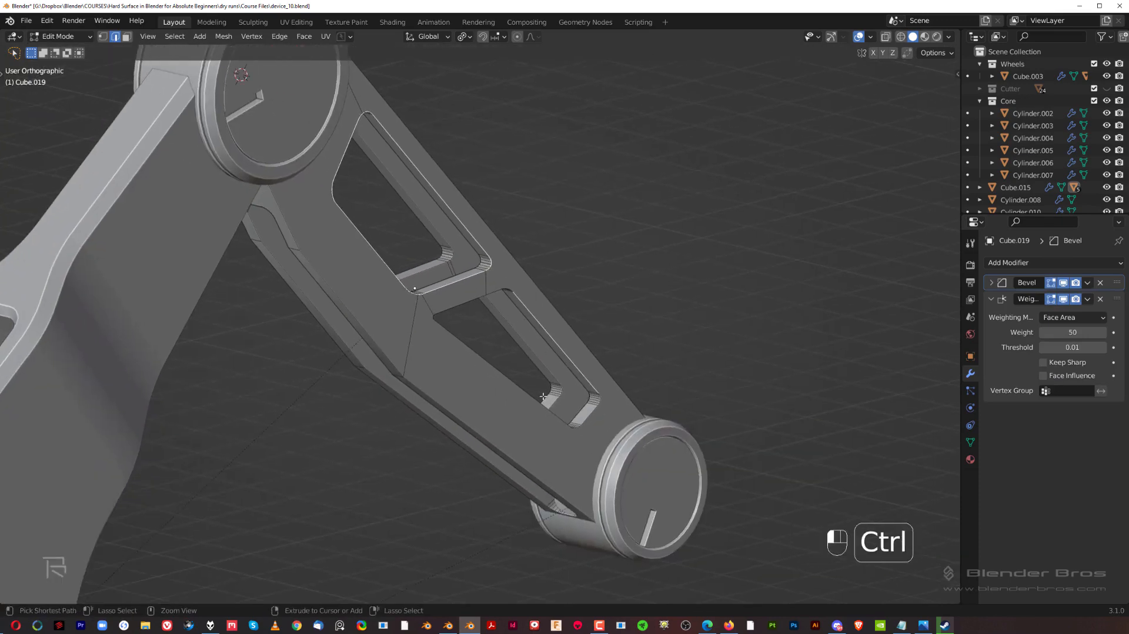
{"action": "key", "text": "ctrl+z"}
{"action": "key", "text": "ctrl+z"}
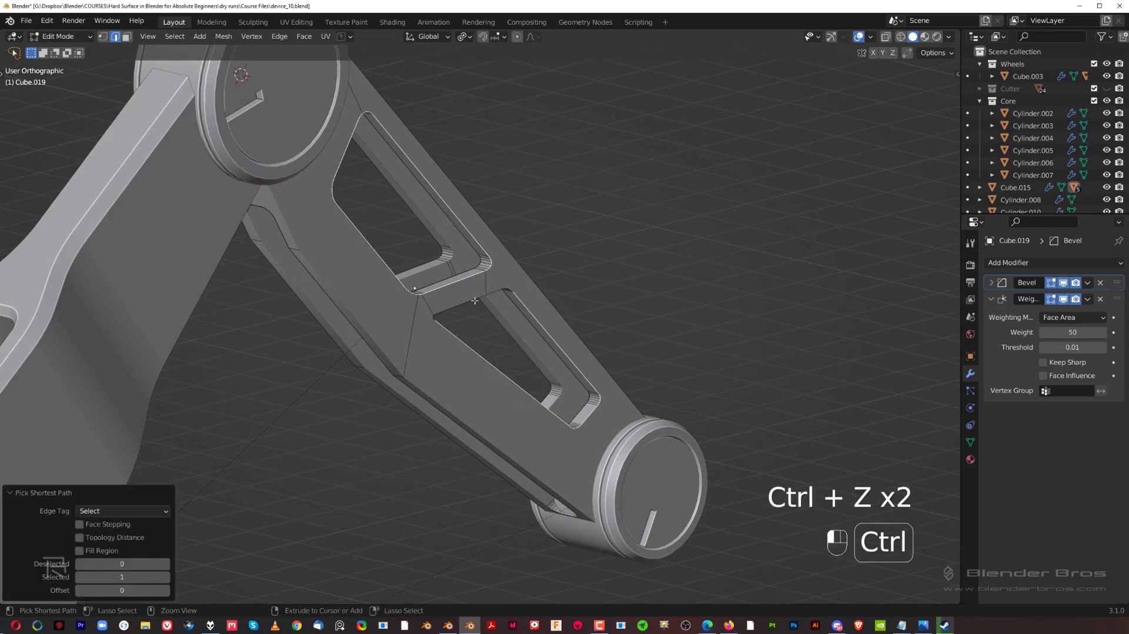
{"action": "key", "text": "ctrl+b"}
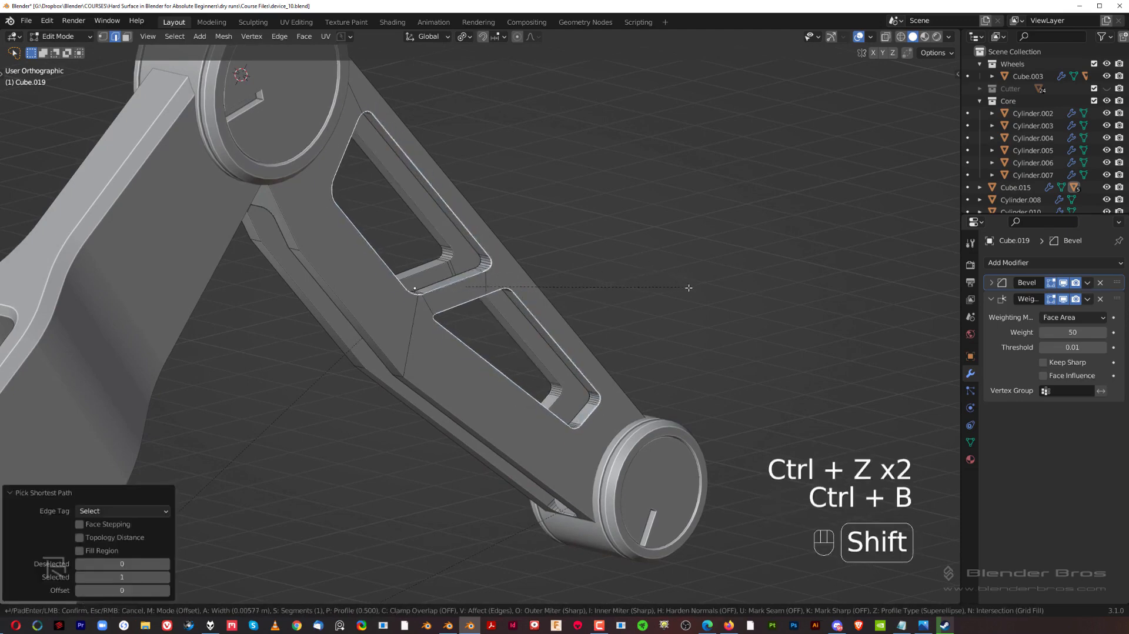
{"action": "right_click", "coordinate": [729, 301]}
{"action": "scroll", "coordinate": [592, 265], "scroll_direction": "up", "scroll_amount": 6}
{"action": "middle_click_drag", "start_coordinate": [523, 243], "coordinate": [584, 297], "text": "shift"}
{"action": "key", "text": "ctrl+b"}
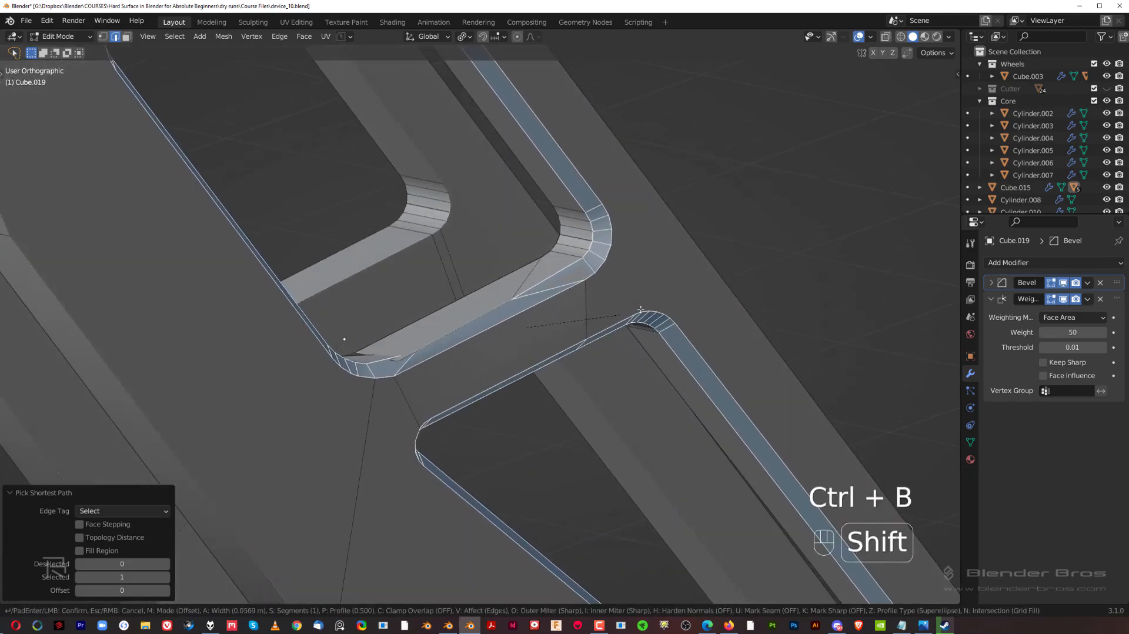
{"action": "right_click", "coordinate": [674, 302]}
Run the MACHIN3 Clean Up on the forearm's mesh
{"action": "key", "text": "3"}
{"action": "scroll", "coordinate": [652, 305], "scroll_direction": "down", "scroll_amount": 2}
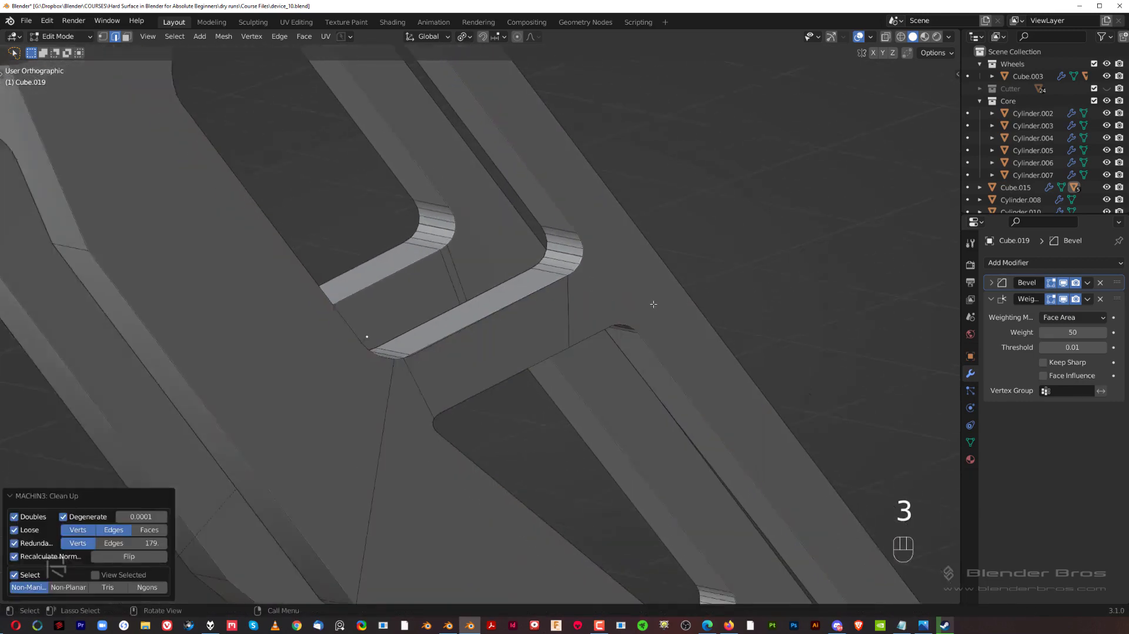
Try to bevel only the rim of the forearm's large opening with one segment
{"action": "left_click", "coordinate": [505, 308]}
{"action": "left_click", "coordinate": [312, 292], "text": "ctrl"}
{"action": "middle_click_drag", "start_coordinate": [312, 291], "coordinate": [359, 337], "text": "shift"}
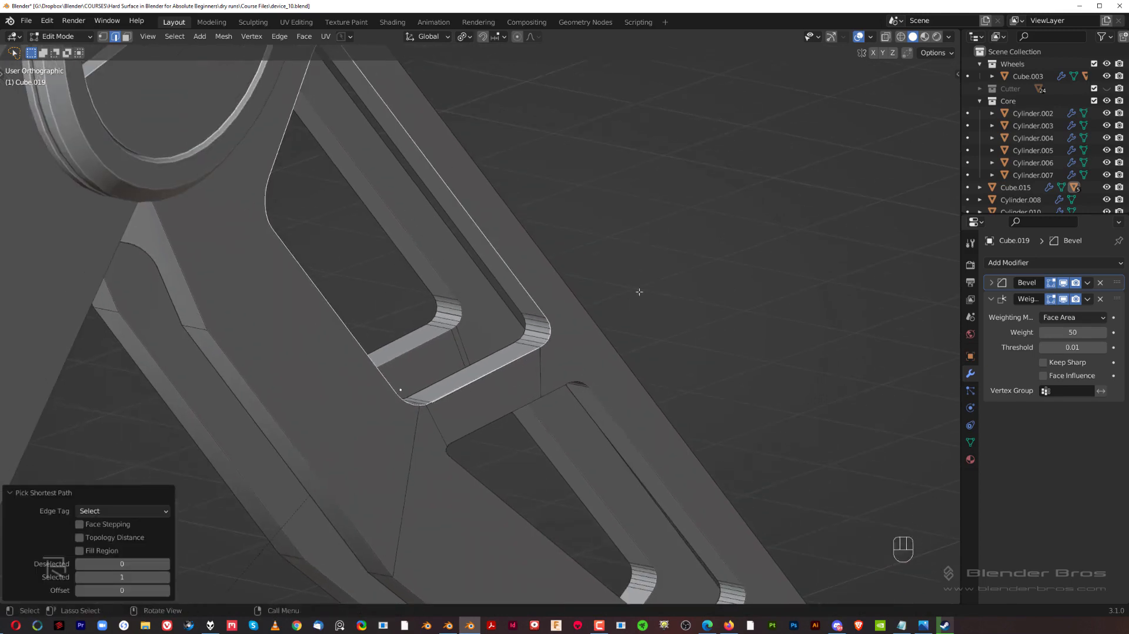
{"action": "key", "text": "ctrl+b"}
{"action": "right_click", "coordinate": [793, 326]}
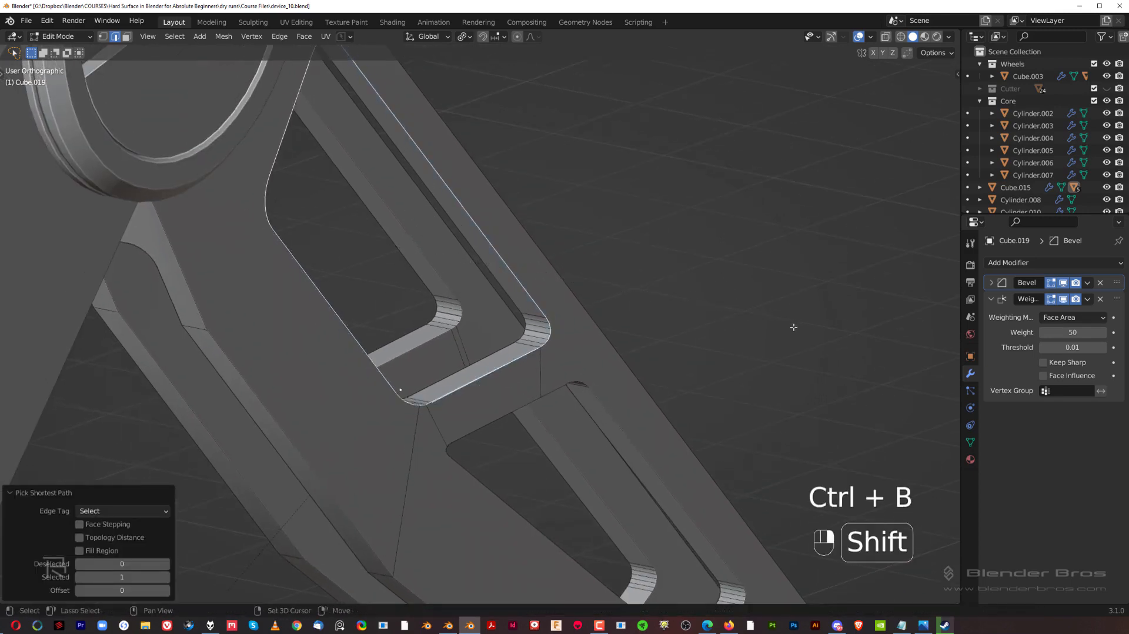
{"action": "scroll", "coordinate": [506, 331], "scroll_direction": "up", "scroll_amount": 3}
{"action": "middle_click_drag", "start_coordinate": [507, 330], "coordinate": [510, 308], "text": "shift"}
{"action": "scroll", "coordinate": [511, 308], "scroll_direction": "up", "scroll_amount": 2}
{"action": "key", "text": "ctrl+b"}
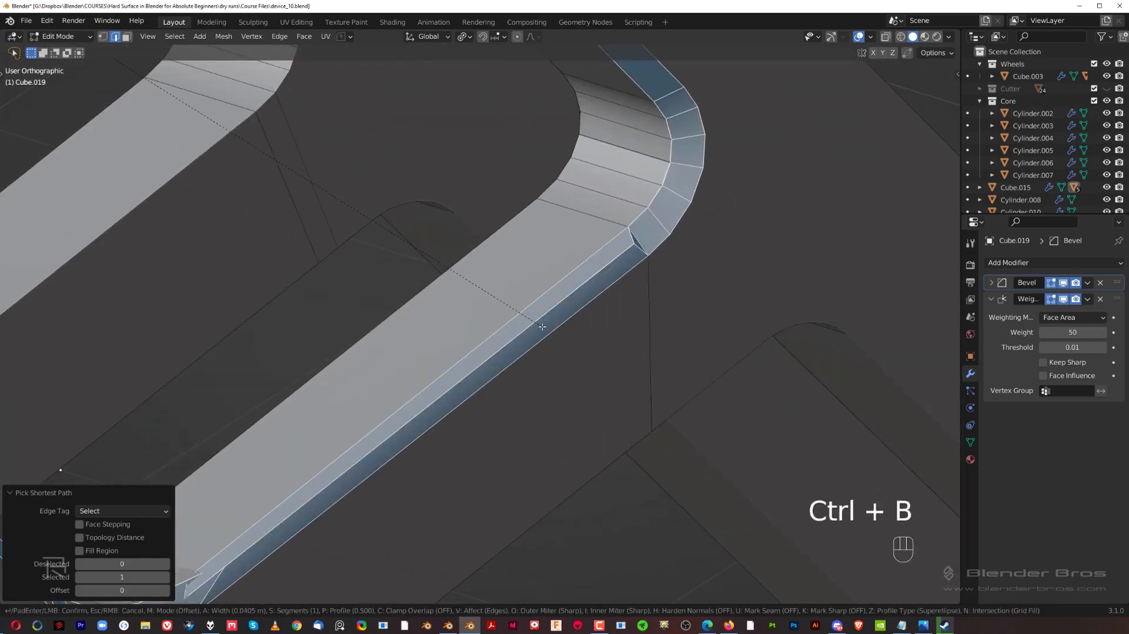
{"action": "right_click", "coordinate": [542, 327]}
Delete the stray edge along the large opening's rim where it borders the crossbar between the forearm's openings
{"action": "scroll", "coordinate": [546, 318], "scroll_direction": "down", "scroll_amount": 3}
{"action": "middle_click_drag", "start_coordinate": [524, 378], "coordinate": [486, 335], "text": "shift"}
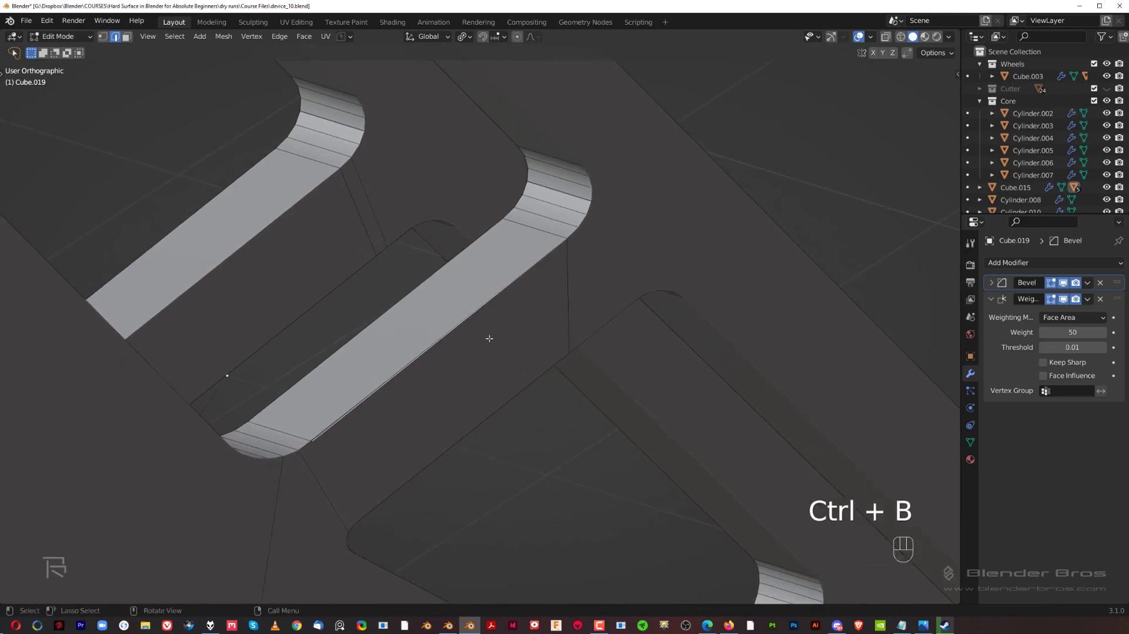
{"action": "key", "text": "g"}
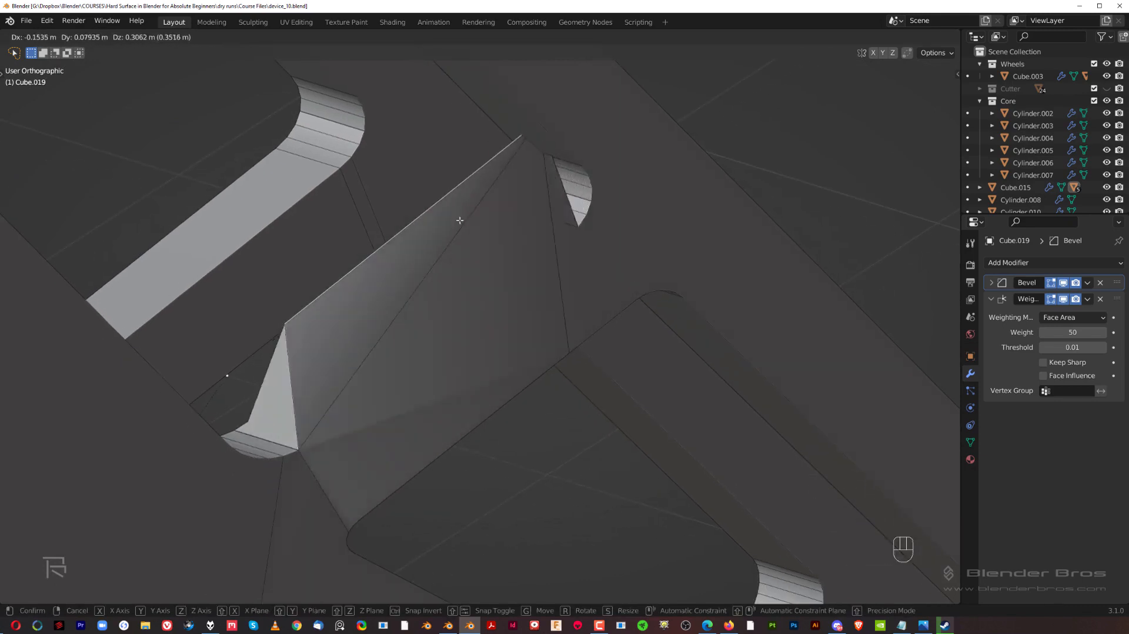
{"action": "right_click", "coordinate": [459, 219]}
{"action": "scroll", "coordinate": [470, 247], "scroll_direction": "down", "scroll_amount": 1}
{"action": "middle_click_drag", "start_coordinate": [480, 269], "coordinate": [435, 261]}
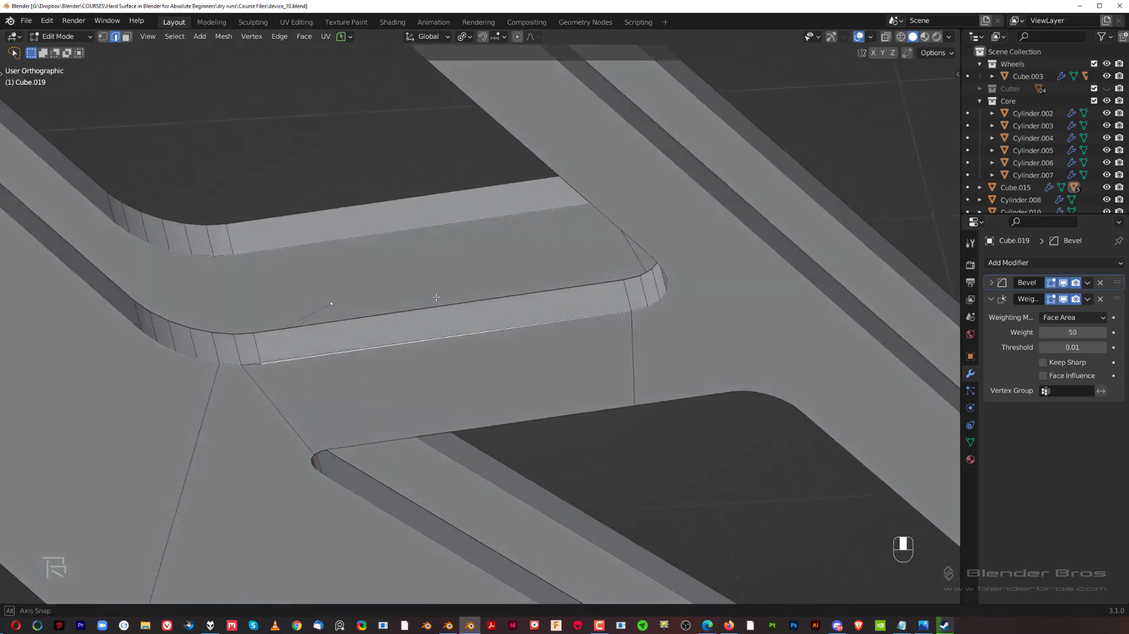
{"action": "scroll", "coordinate": [435, 262], "scroll_direction": "up", "scroll_amount": 2}
{"action": "scroll", "coordinate": [416, 327], "scroll_direction": "up", "scroll_amount": 3}
{"action": "middle_click_drag", "start_coordinate": [215, 358], "coordinate": [348, 378], "text": "shift"}
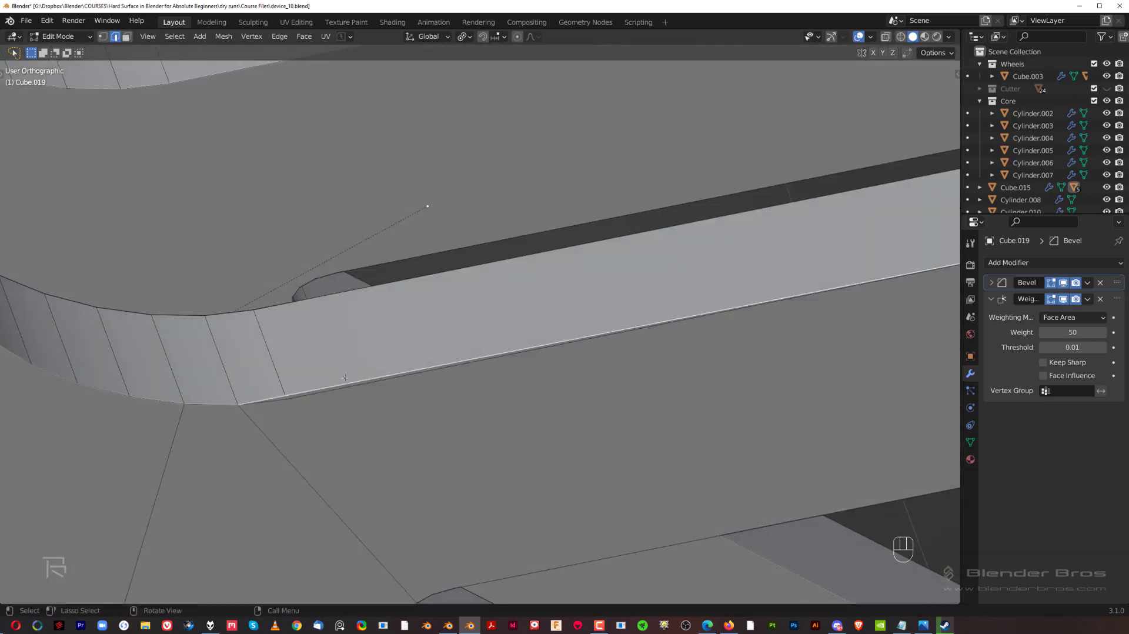
{"action": "key", "text": "x"}
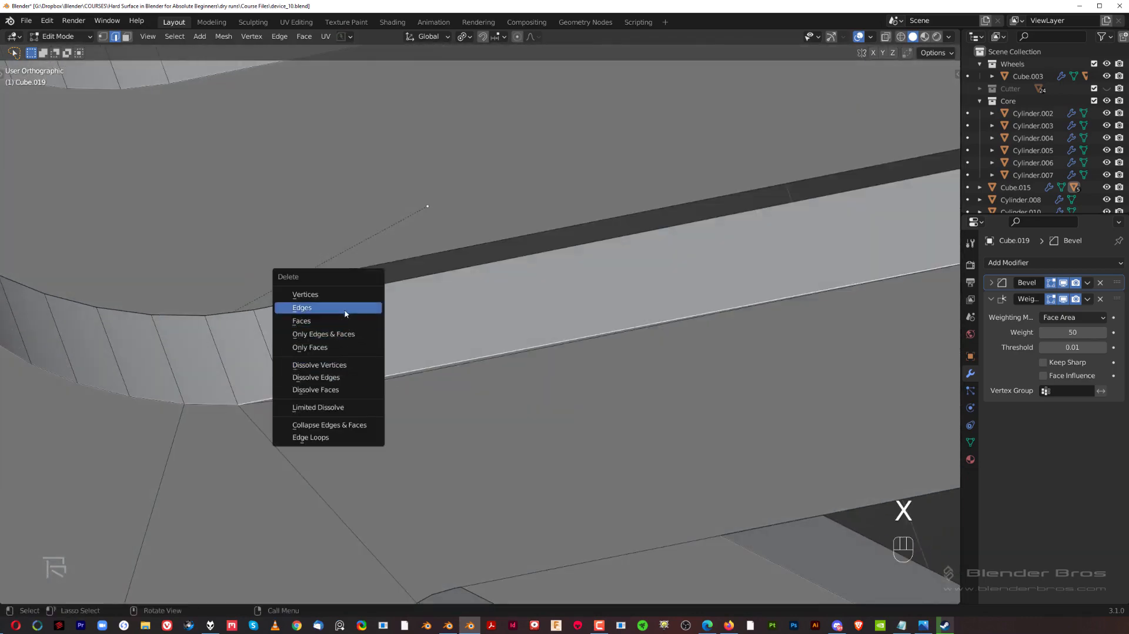
{"action": "left_click", "coordinate": [345, 314]}
{"action": "scroll", "coordinate": [480, 324], "scroll_direction": "down", "scroll_amount": 7}
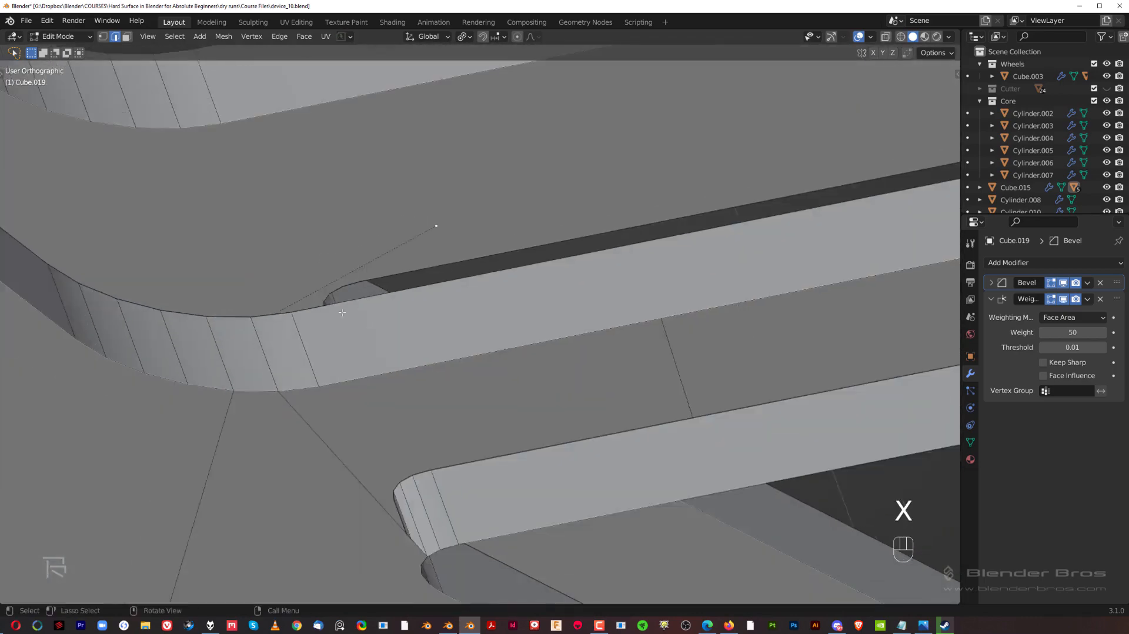
Fill the missing crossbar face between the forearm's two openings from its boundary vertices
{"action": "middle_click_drag", "start_coordinate": [482, 327], "coordinate": [494, 264]}
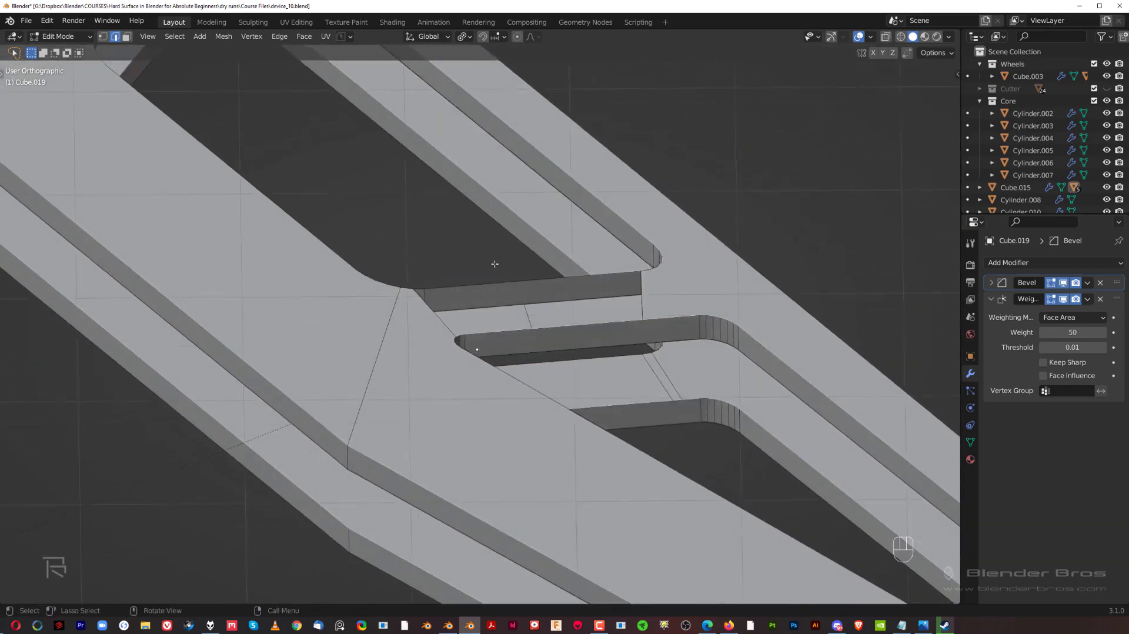
{"action": "scroll", "coordinate": [495, 264], "scroll_direction": "up", "scroll_amount": 2}
{"action": "key", "text": "Tab"}
{"action": "left_click", "coordinate": [459, 339], "text": "ctrl"}
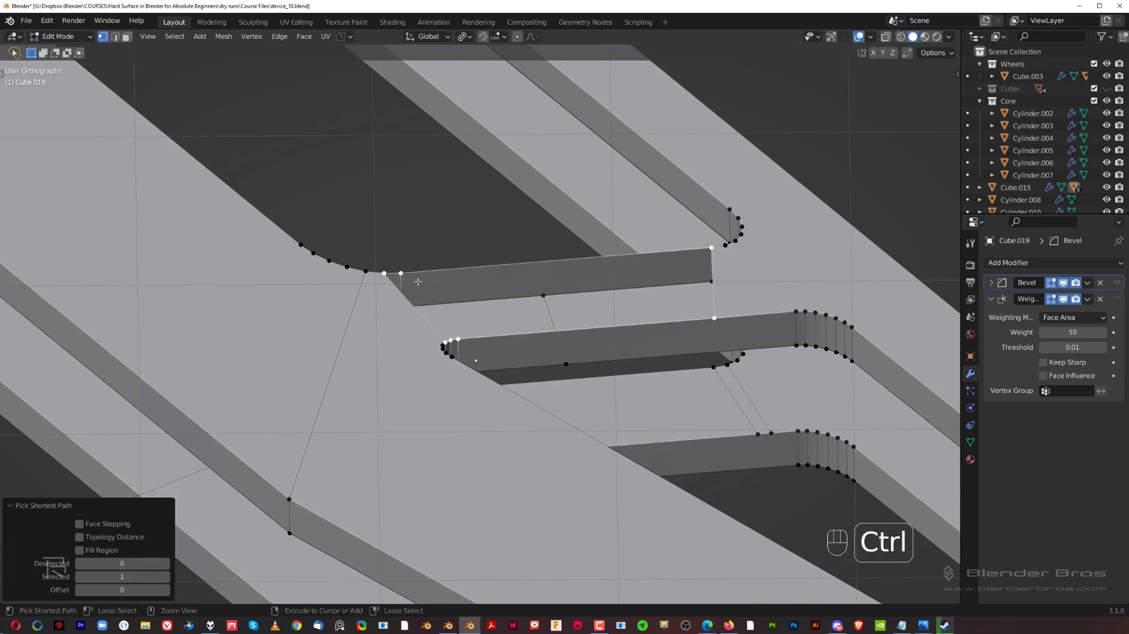
{"action": "key", "text": "f"}
{"action": "key", "text": "Tab"}
Examine the closely spaced edges in the rounded corner of the forearm's small opening
{"action": "middle_click_drag", "start_coordinate": [410, 299], "coordinate": [352, 280]}
{"action": "scroll", "coordinate": [352, 280], "scroll_direction": "up", "scroll_amount": 5}
{"action": "key", "text": "Tab"}
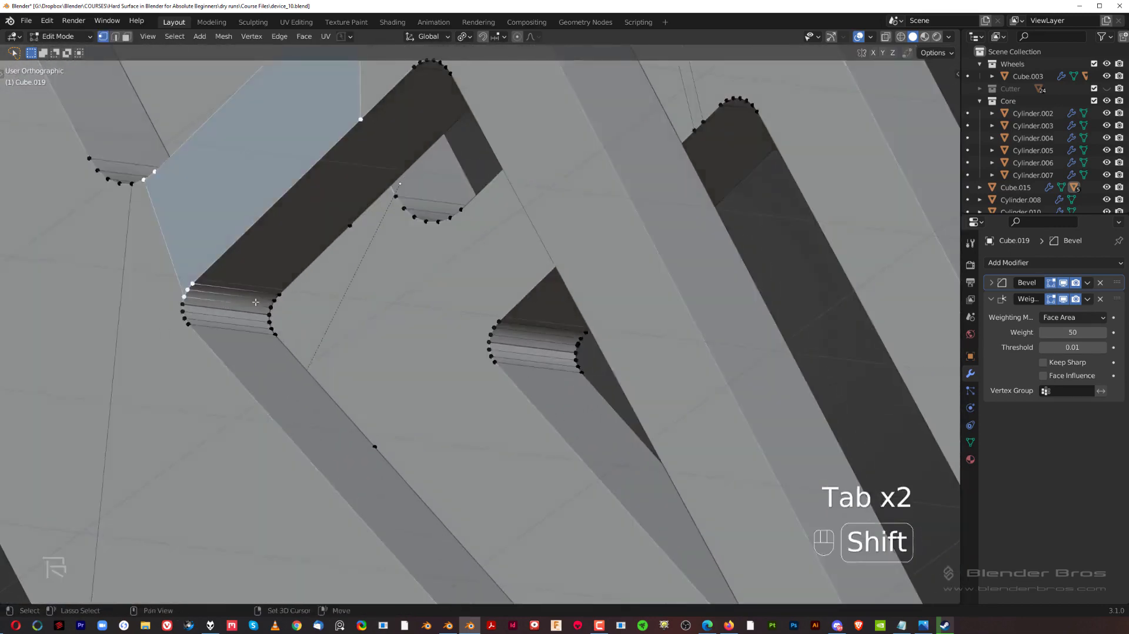
{"action": "middle_click_drag", "start_coordinate": [184, 325], "coordinate": [445, 337], "text": "shift"}
{"action": "scroll", "coordinate": [445, 337], "scroll_direction": "up", "scroll_amount": 3}
{"action": "scroll", "coordinate": [446, 337], "scroll_direction": "up", "scroll_amount": 7}
{"action": "key", "text": "Tab"}
{"action": "left_click", "coordinate": [447, 312]}
{"action": "scroll", "coordinate": [434, 331], "scroll_direction": "down", "scroll_amount": 1}
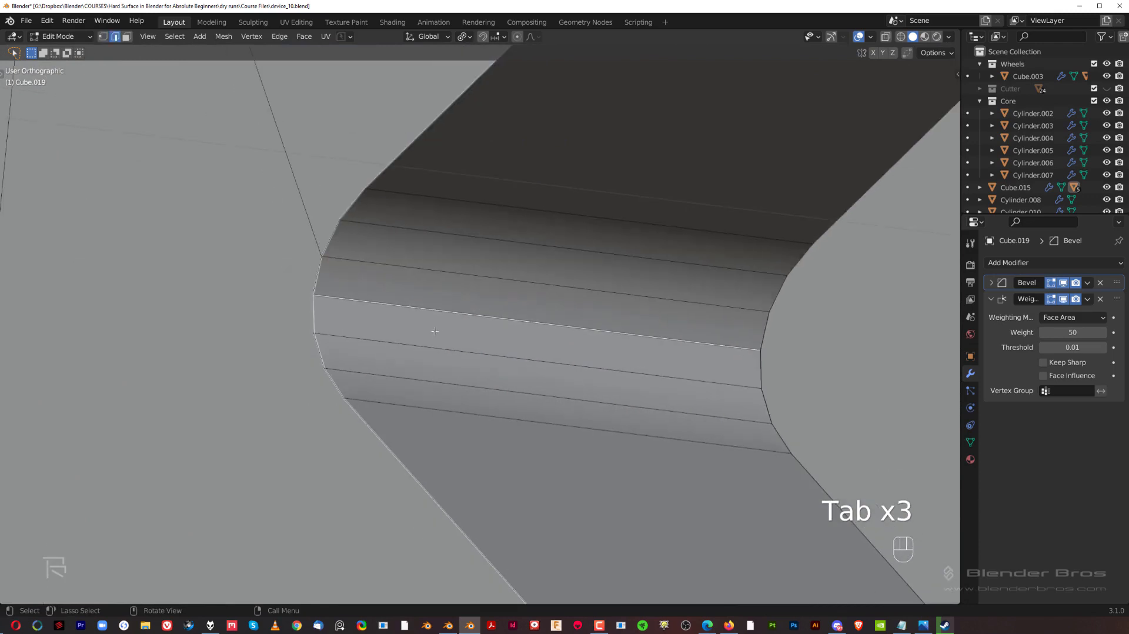
{"action": "key", "text": "g"}
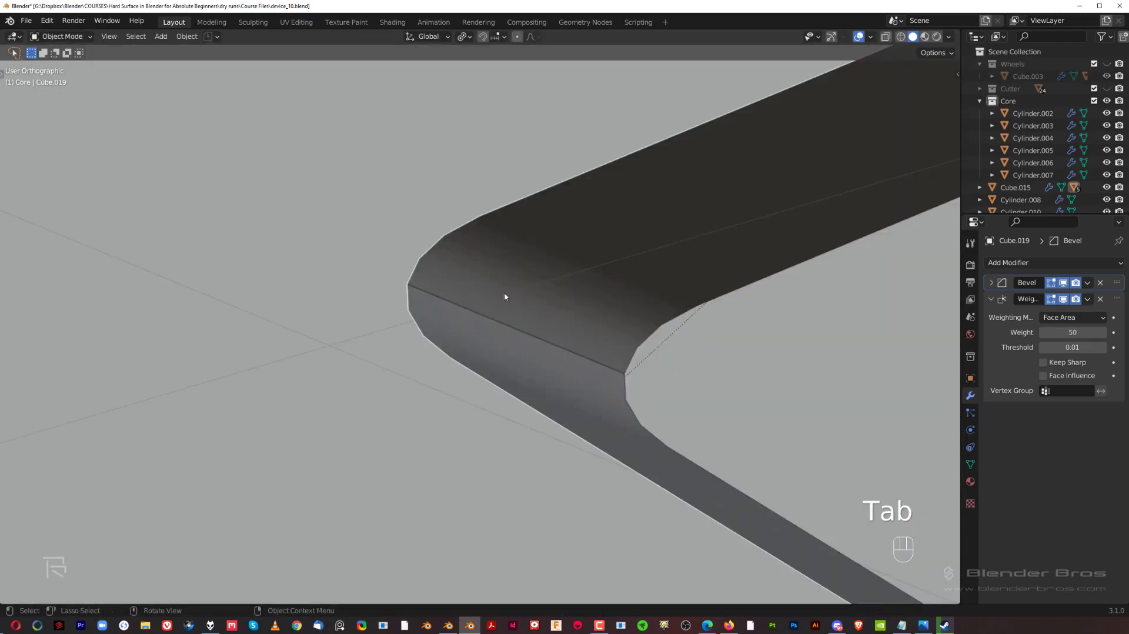
Set the angle limit of the forearm's Bevel modifier to 40°
{"action": "scroll", "coordinate": [481, 335], "scroll_direction": "down", "scroll_amount": 8}
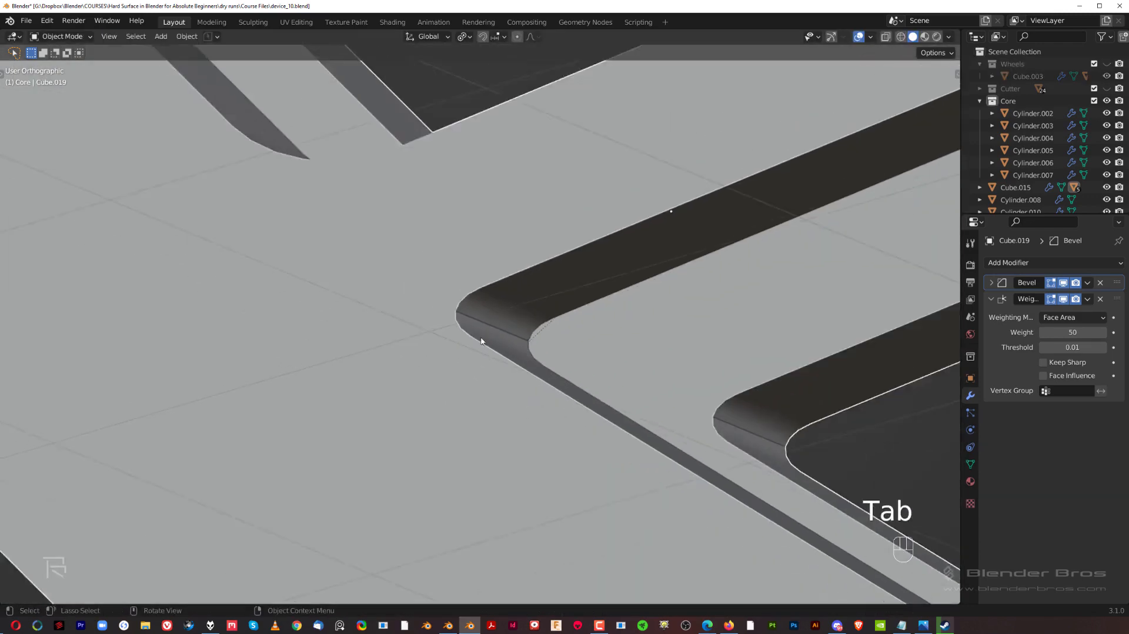
{"action": "scroll", "coordinate": [479, 363], "scroll_direction": "up", "scroll_amount": 3}
{"action": "scroll", "coordinate": [519, 315], "scroll_direction": "down", "scroll_amount": 1}
{"action": "middle_click_drag", "start_coordinate": [520, 315], "coordinate": [610, 298]}
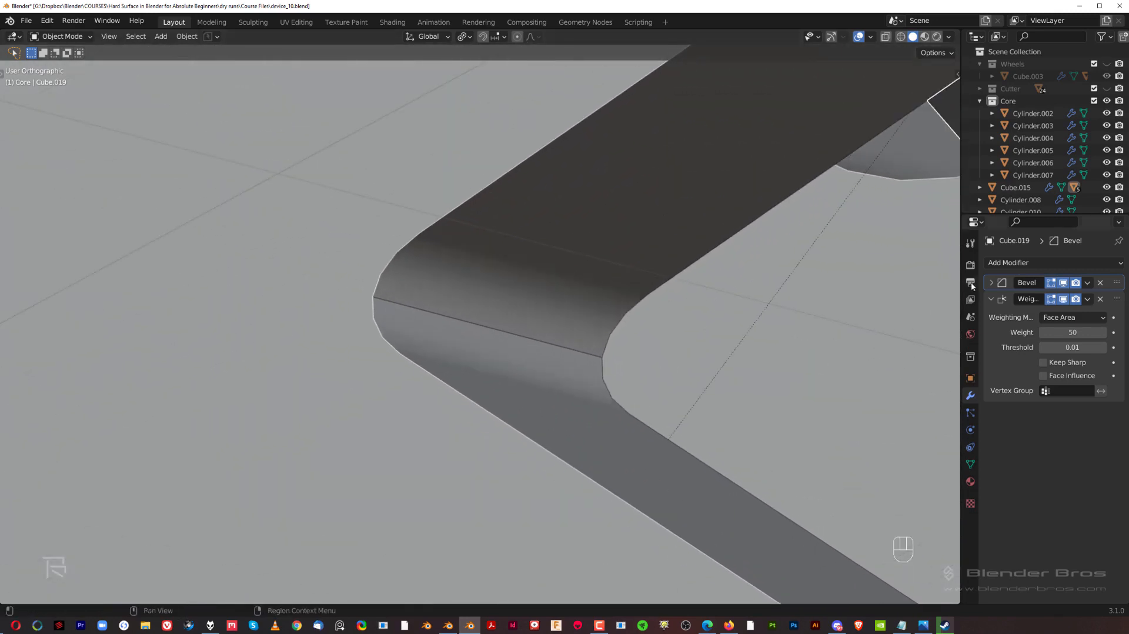
{"action": "left_click", "coordinate": [989, 283]}
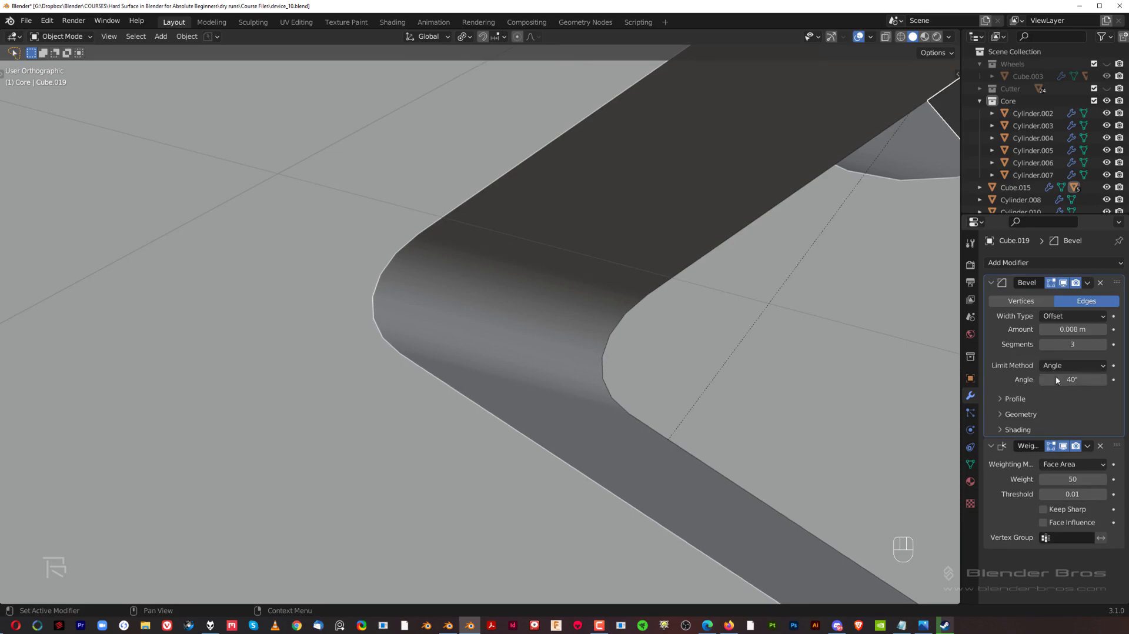
Bevel the rim edges of the forearm's two side openings with one segment, about 0.03 m wide
{"action": "scroll", "coordinate": [509, 318], "scroll_direction": "down", "scroll_amount": 9}
{"action": "middle_click_drag", "start_coordinate": [500, 354], "coordinate": [655, 435]}
{"action": "middle_click_drag", "start_coordinate": [646, 389], "coordinate": [606, 371], "text": "shift"}
{"action": "scroll", "coordinate": [581, 316], "scroll_direction": "up", "scroll_amount": 2}
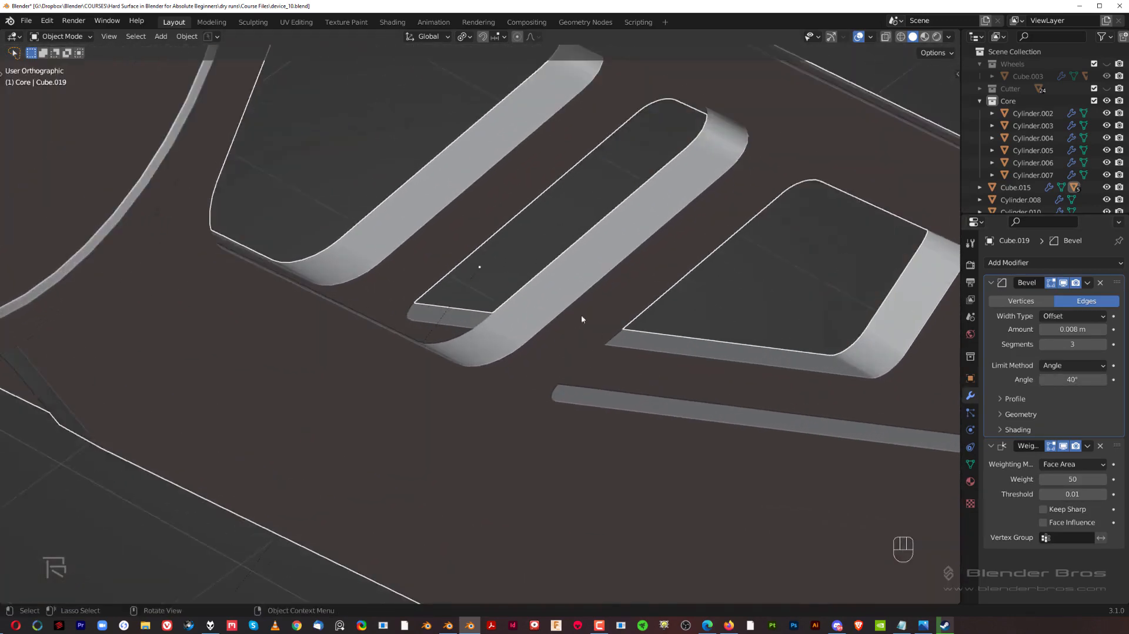
{"action": "middle_click_drag", "start_coordinate": [581, 315], "coordinate": [518, 368]}
{"action": "key", "text": "Tab"}
{"action": "middle_click_drag", "start_coordinate": [488, 313], "coordinate": [399, 341]}
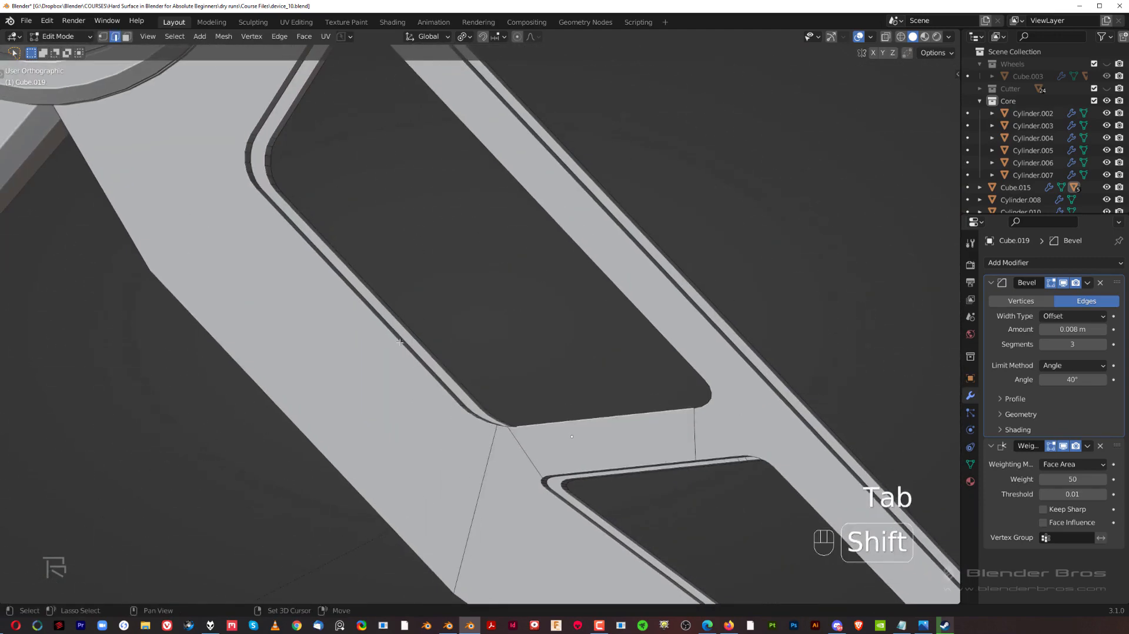
{"action": "left_click", "coordinate": [289, 247], "text": "ctrl"}
{"action": "middle_click_drag", "start_coordinate": [408, 245], "coordinate": [420, 174]}
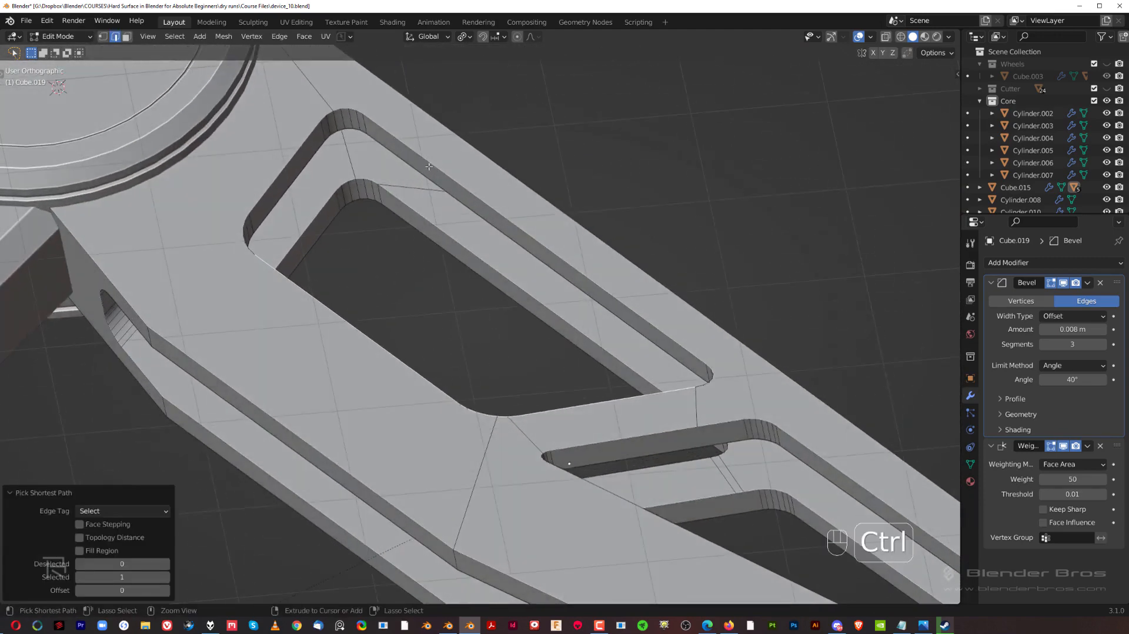
{"action": "middle_click_drag", "start_coordinate": [641, 398], "coordinate": [516, 271], "text": "shift"}
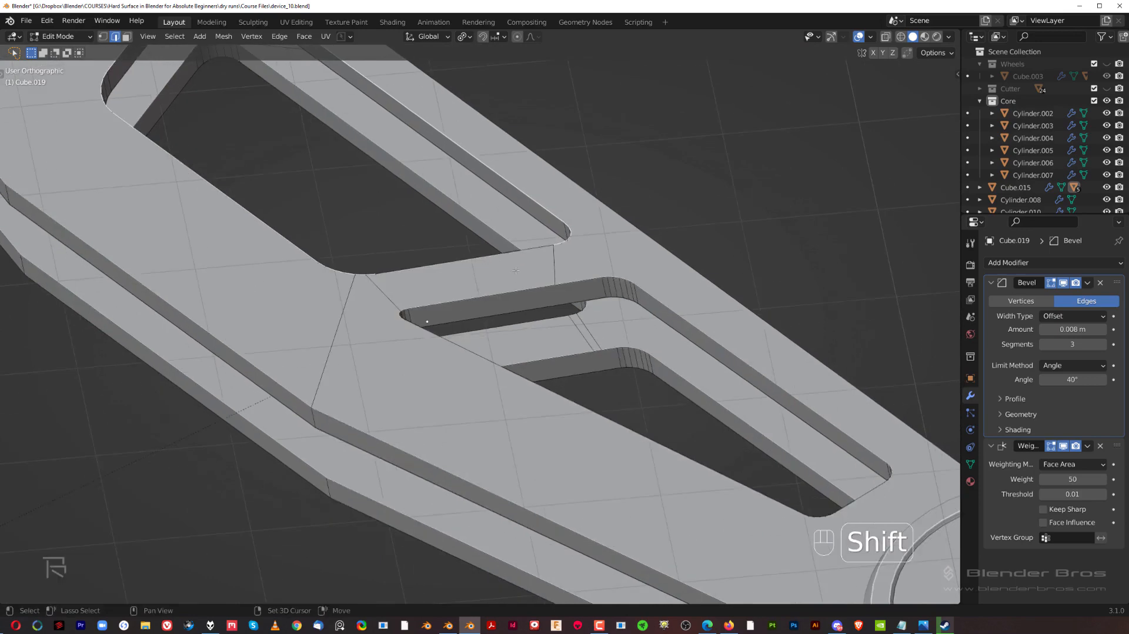
{"action": "left_click", "coordinate": [844, 443], "text": "ctrl"}
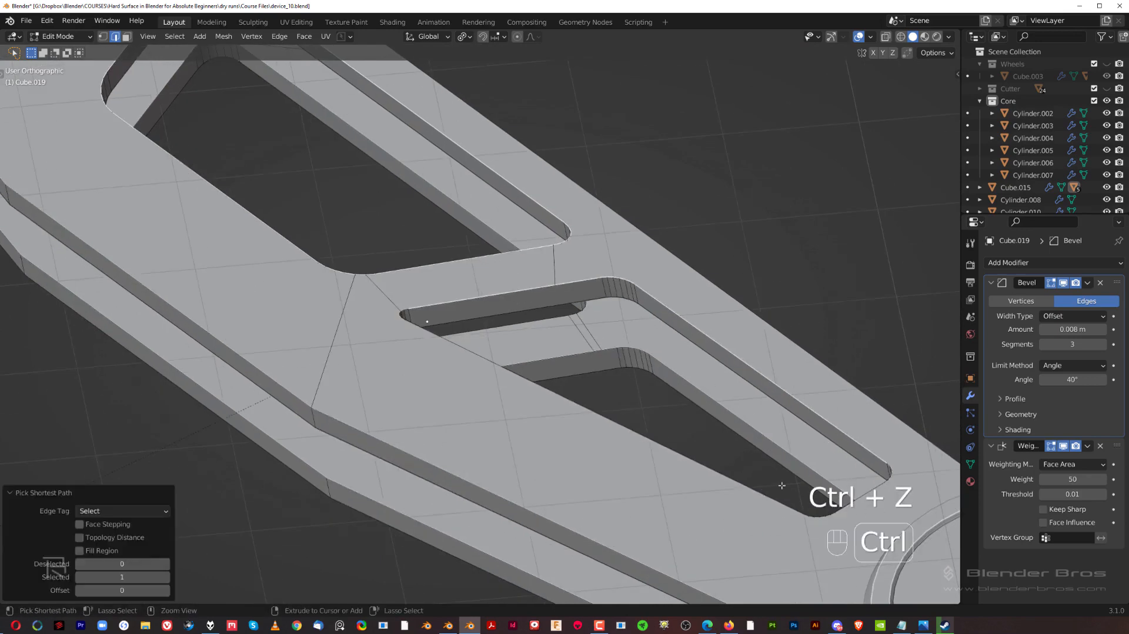
{"action": "scroll", "coordinate": [492, 291], "scroll_direction": "up", "scroll_amount": 3}
{"action": "key", "text": "ctrl+b"}
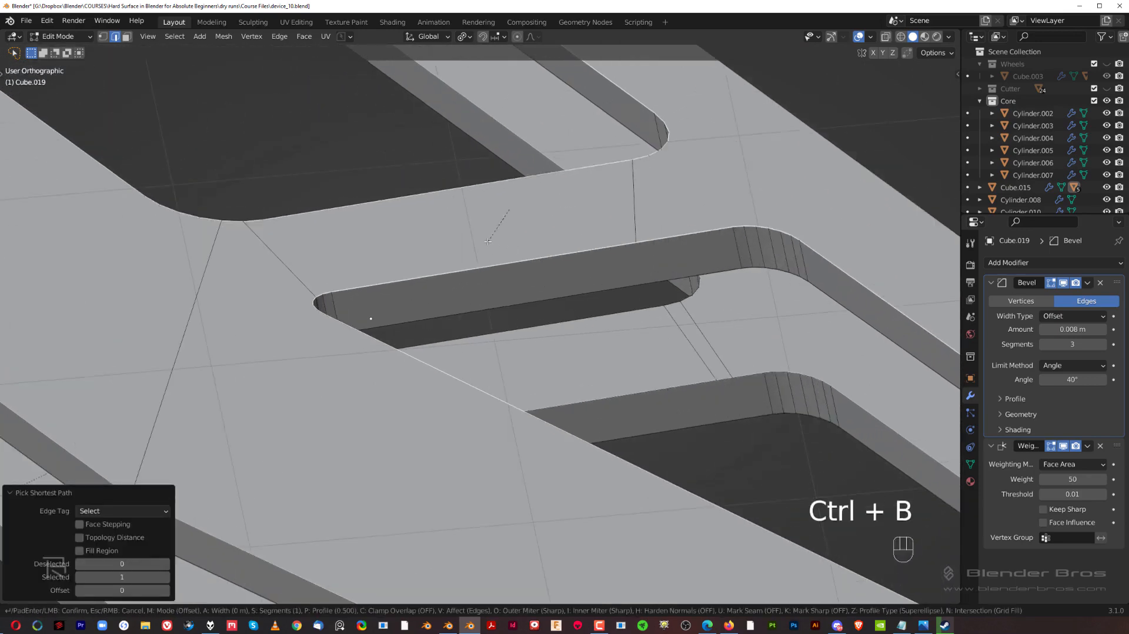
{"action": "key", "text": "shift"}
{"action": "left_click", "coordinate": [437, 313]}
{"action": "scroll", "coordinate": [444, 315], "scroll_direction": "down", "scroll_amount": 6}
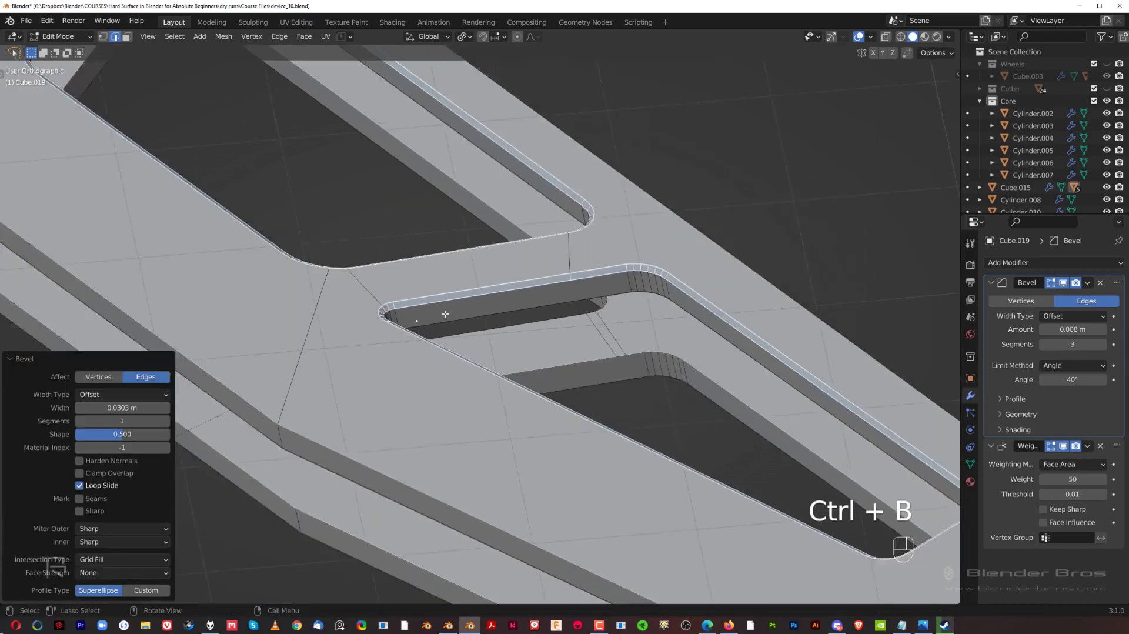
Isolate the forearm and bevel the rim of the long opening along its narrow side with one segment, about 0.074 m wide
{"action": "middle_click_drag", "start_coordinate": [446, 282], "coordinate": [729, 329]}
{"action": "left_click", "coordinate": [794, 209]}
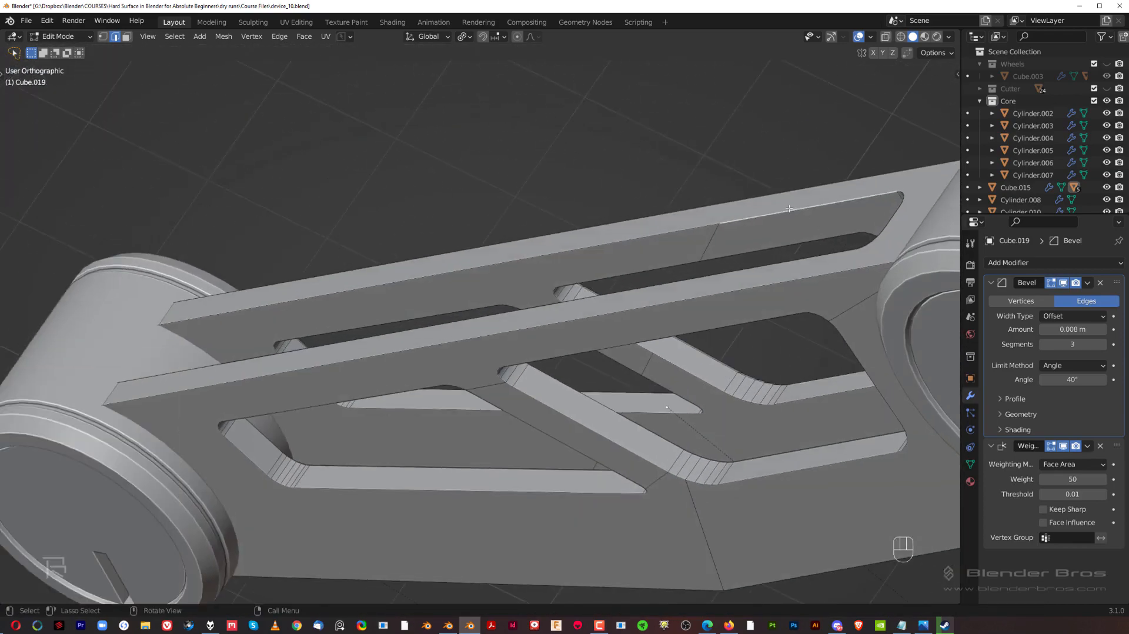
{"action": "scroll", "coordinate": [646, 265], "scroll_direction": "down", "scroll_amount": 1}
{"action": "left_click", "coordinate": [427, 321], "text": "ctrl"}
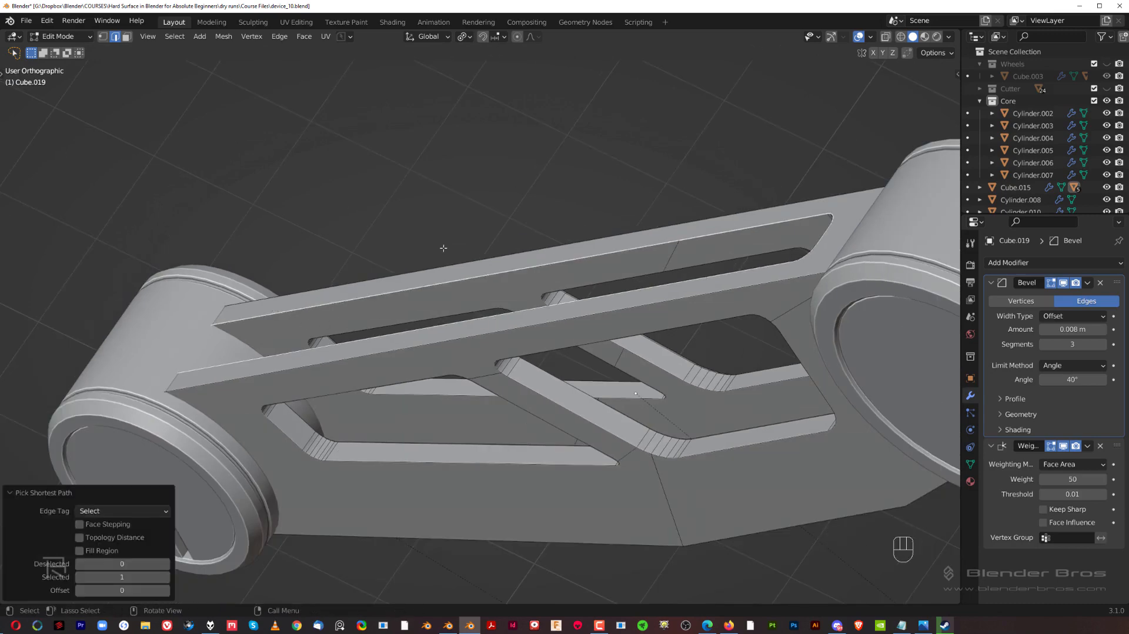
{"action": "key", "text": "KP_Divide"}
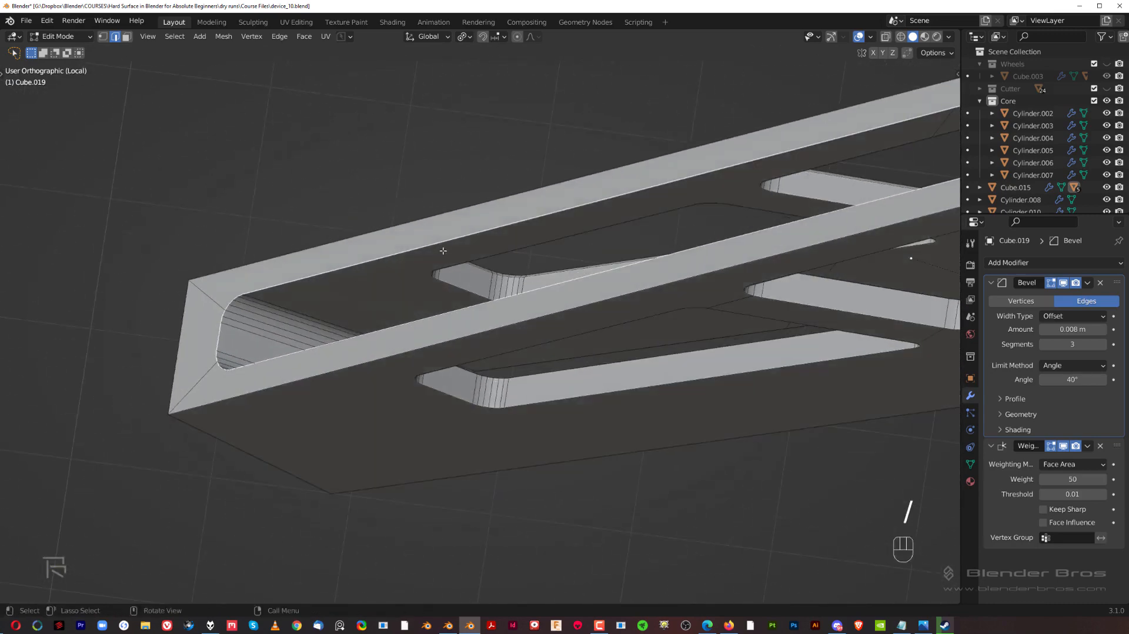
{"action": "key", "text": "ctrl+b"}
{"action": "left_click", "coordinate": [337, 275], "text": "shift"}
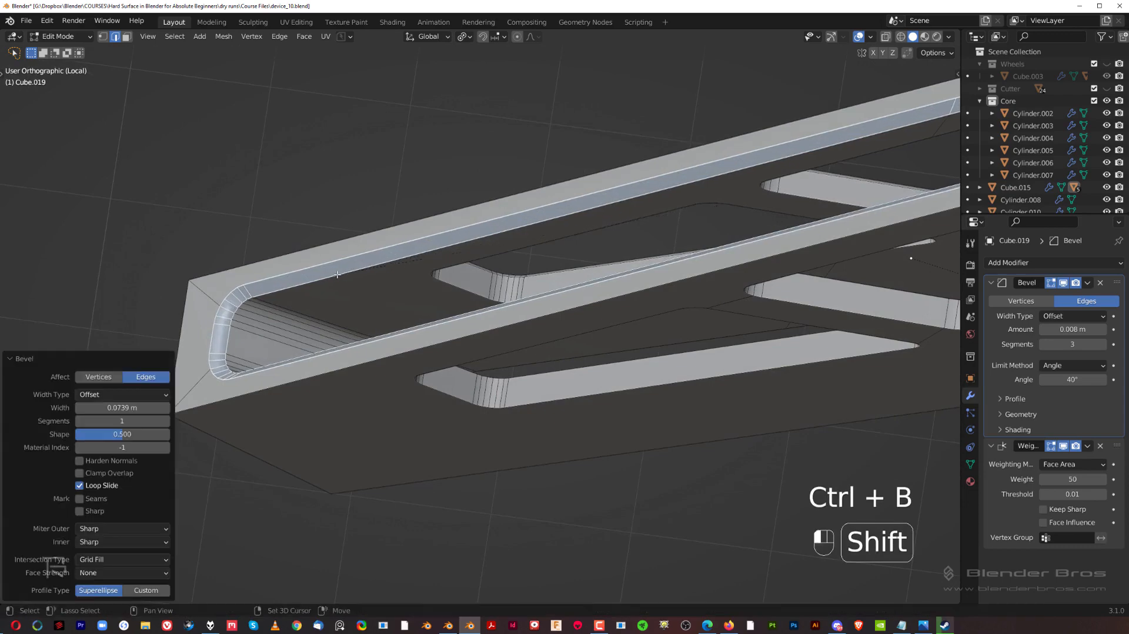
Reduce the selection to the boundary loops of the long opening's beveled rim and assign an edge bevel weight to them
{"action": "scroll", "coordinate": [337, 274], "scroll_direction": "up", "scroll_amount": 4}
{"action": "middle_click_drag", "start_coordinate": [517, 283], "coordinate": [494, 141], "text": "shift"}
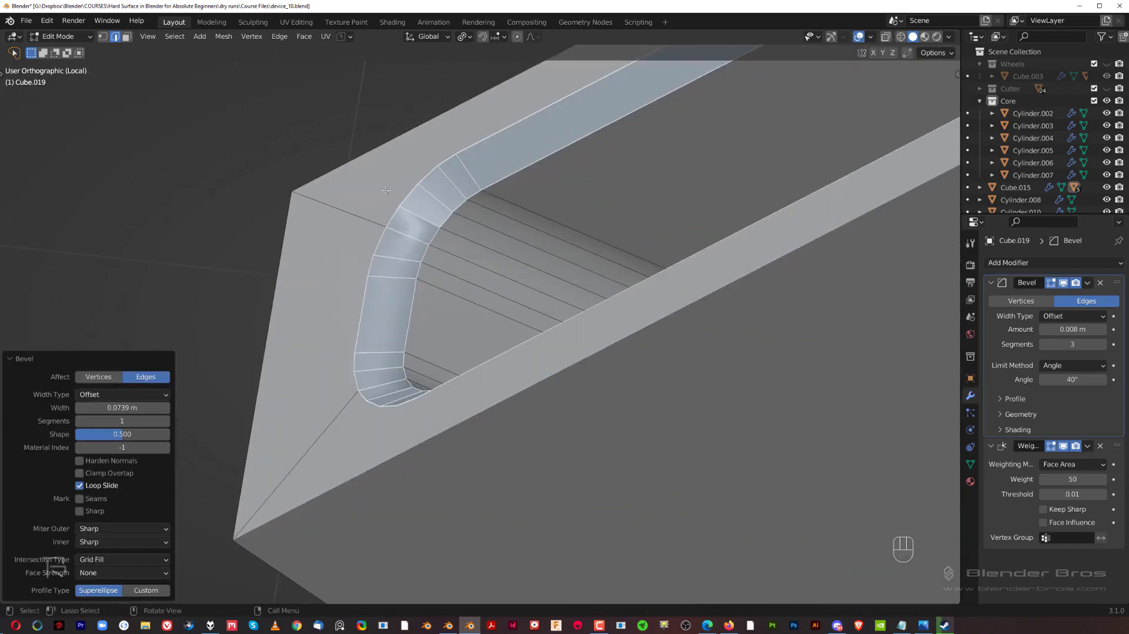
{"action": "left_click", "coordinate": [174, 36]}
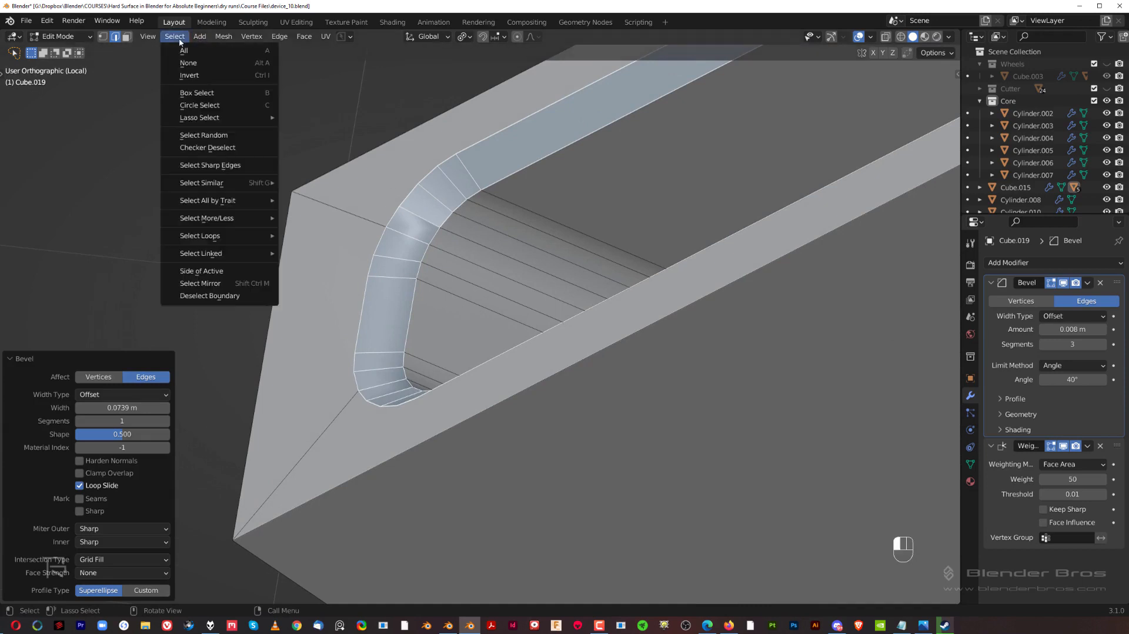
{"action": "mouse_move", "coordinate": [210, 238]}
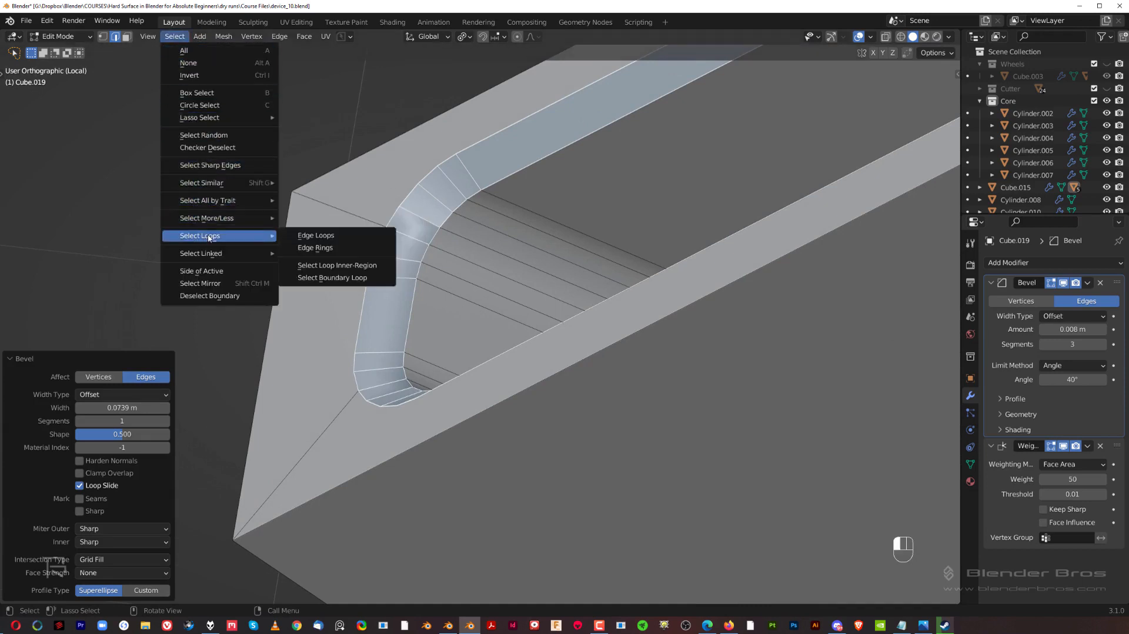
{"action": "left_click", "coordinate": [301, 281]}
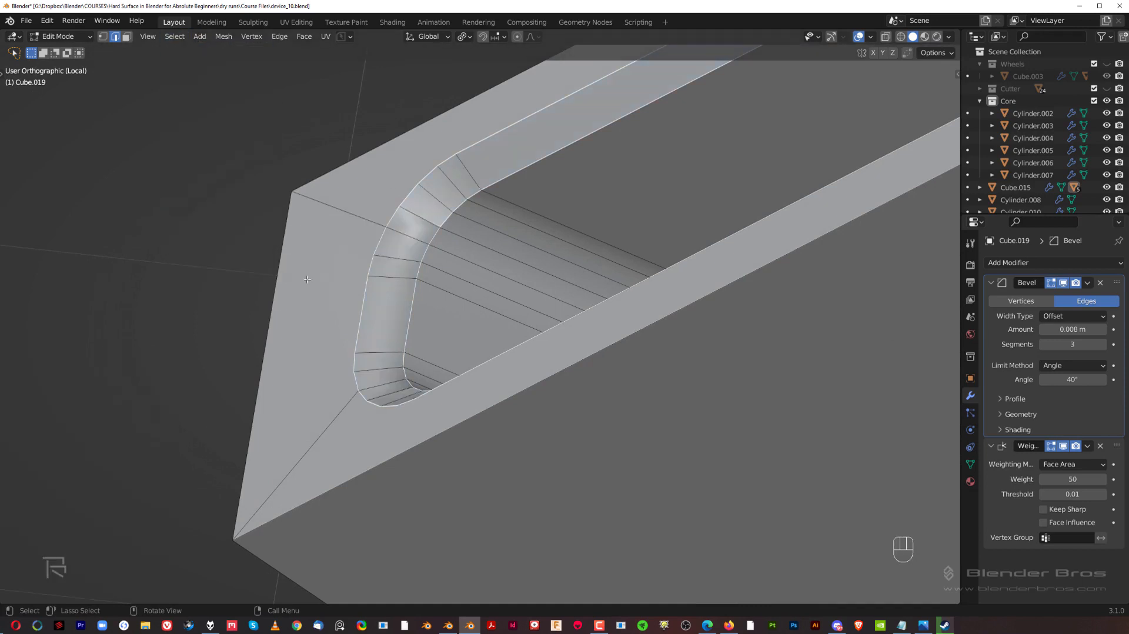
{"action": "middle_click_drag", "start_coordinate": [416, 294], "coordinate": [478, 378], "text": "shift"}
{"action": "key", "text": "slash"}
{"action": "key", "text": "Tab"}
{"action": "scroll", "coordinate": [470, 342], "scroll_direction": "down", "scroll_amount": 3}
{"action": "middle_click_drag", "start_coordinate": [530, 299], "coordinate": [519, 312]}
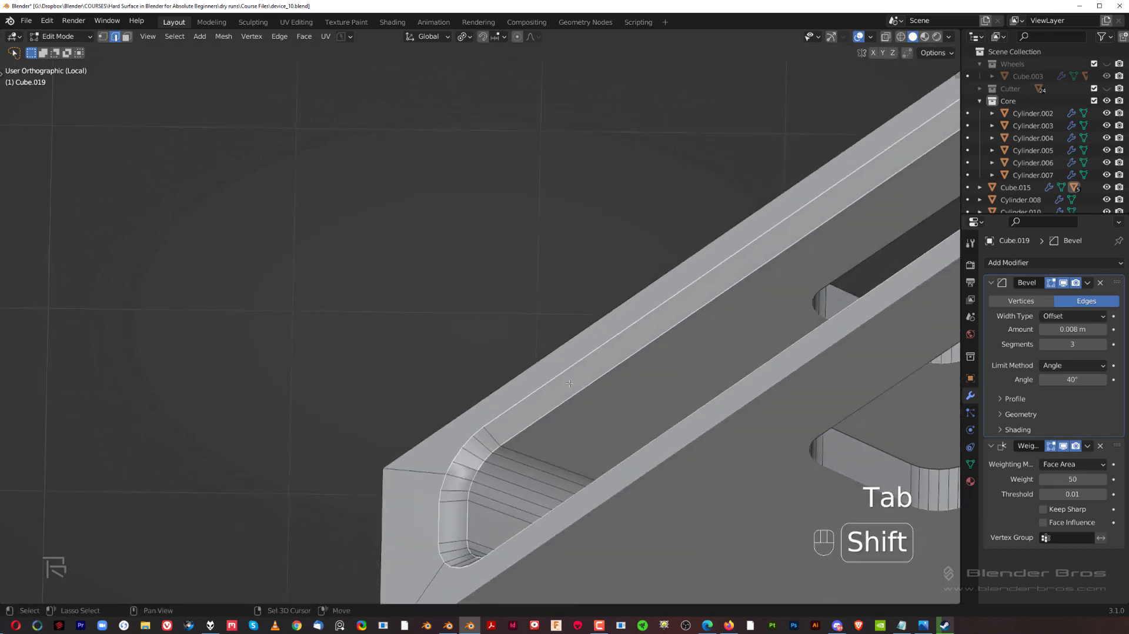
{"action": "middle_click_drag", "start_coordinate": [510, 408], "coordinate": [492, 244], "text": "shift"}
{"action": "scroll", "coordinate": [492, 244], "scroll_direction": "down", "scroll_amount": 6}
{"action": "right_click", "coordinate": [492, 245]}
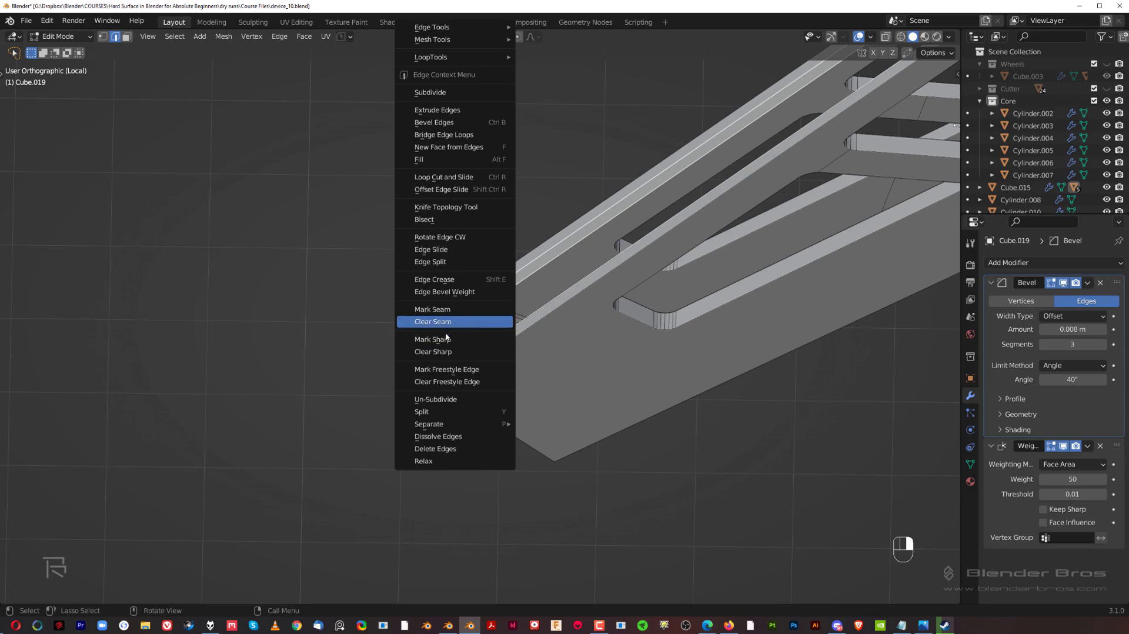
{"action": "left_click", "coordinate": [453, 292]}
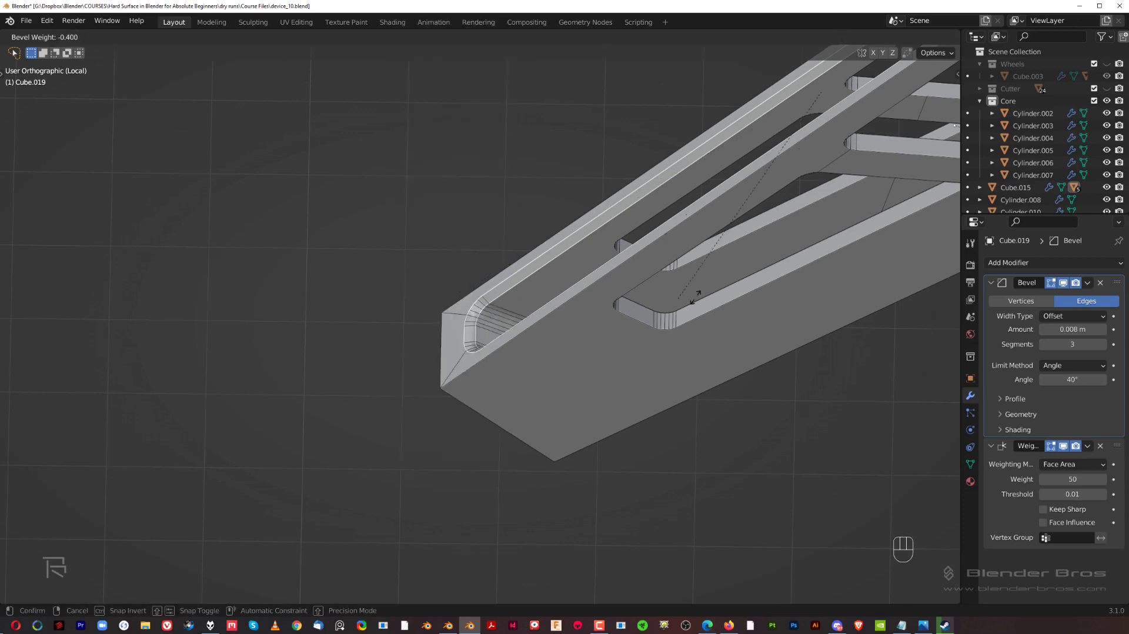
{"action": "left_click", "coordinate": [682, 526]}
Select all of the forearm's sharp edges at a 30° sharpness and set their edge bevel weight to 1
{"action": "scroll", "coordinate": [645, 425], "scroll_direction": "up", "scroll_amount": 2}
{"action": "left_click", "coordinate": [600, 309]}
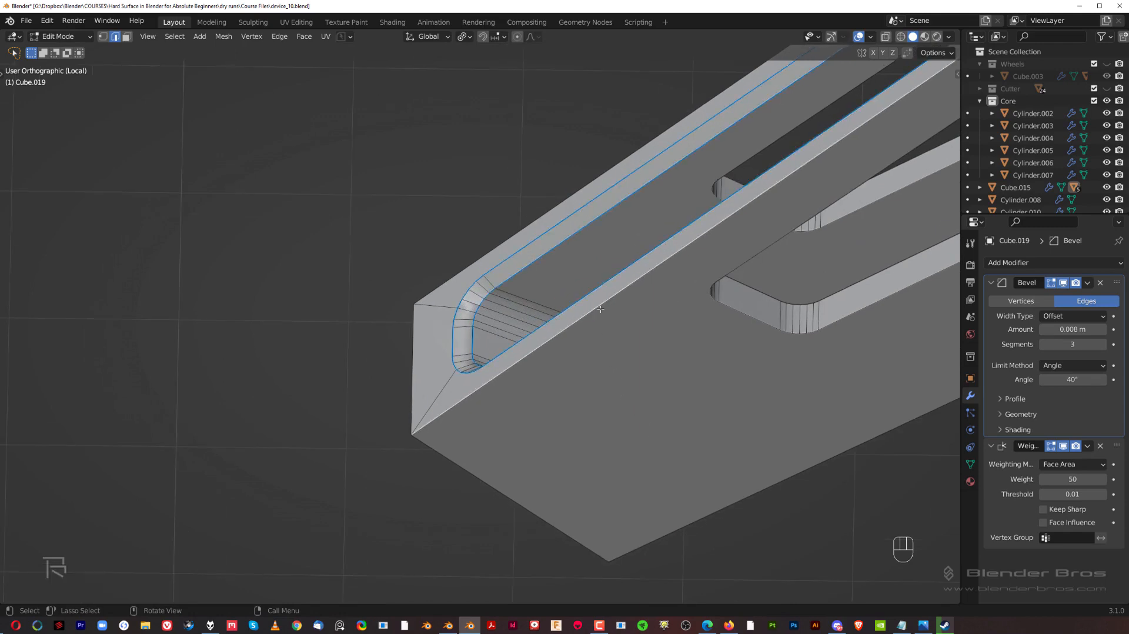
{"action": "left_click", "coordinate": [171, 38]}
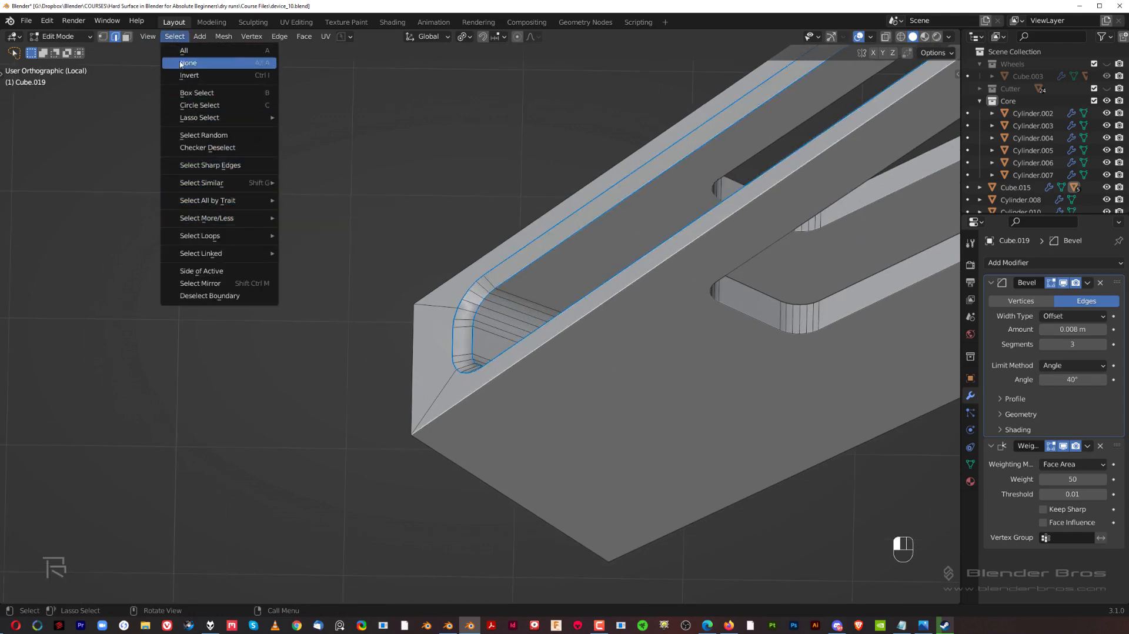
{"action": "left_click", "coordinate": [230, 166]}
{"action": "right_click", "coordinate": [388, 199]}
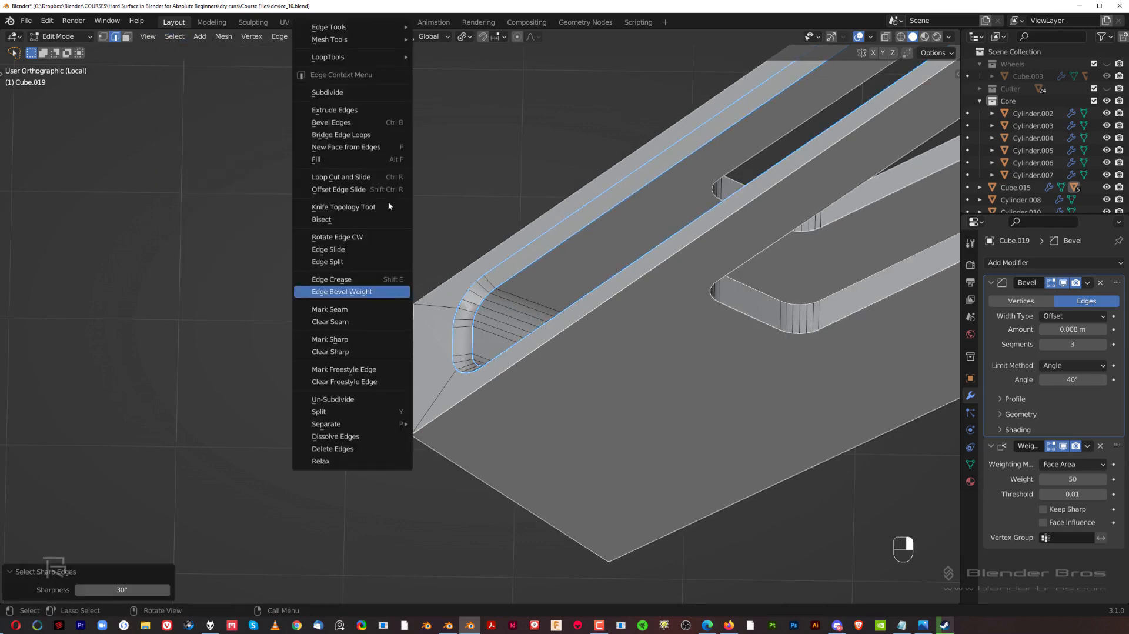
{"action": "left_click", "coordinate": [360, 291]}
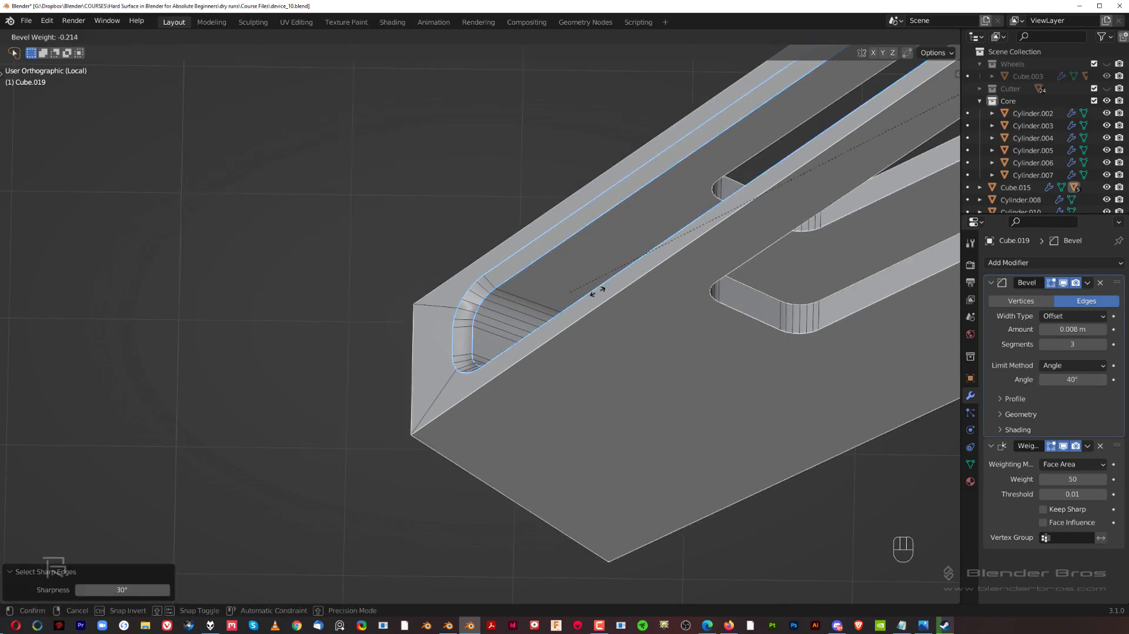
{"action": "left_click", "coordinate": [428, 490]}
Set the limit method of the forearm's Bevel modifier to Weight and return to Object Mode
{"action": "middle_click_drag", "start_coordinate": [527, 474], "coordinate": [530, 419]}
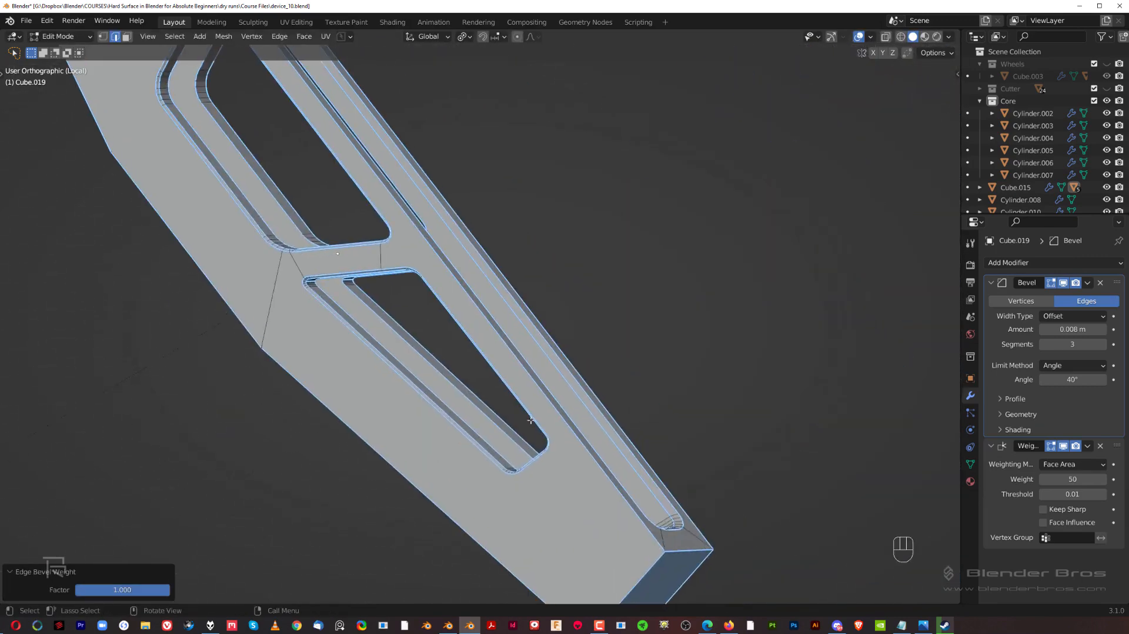
{"action": "scroll", "coordinate": [531, 420], "scroll_direction": "up", "scroll_amount": 1}
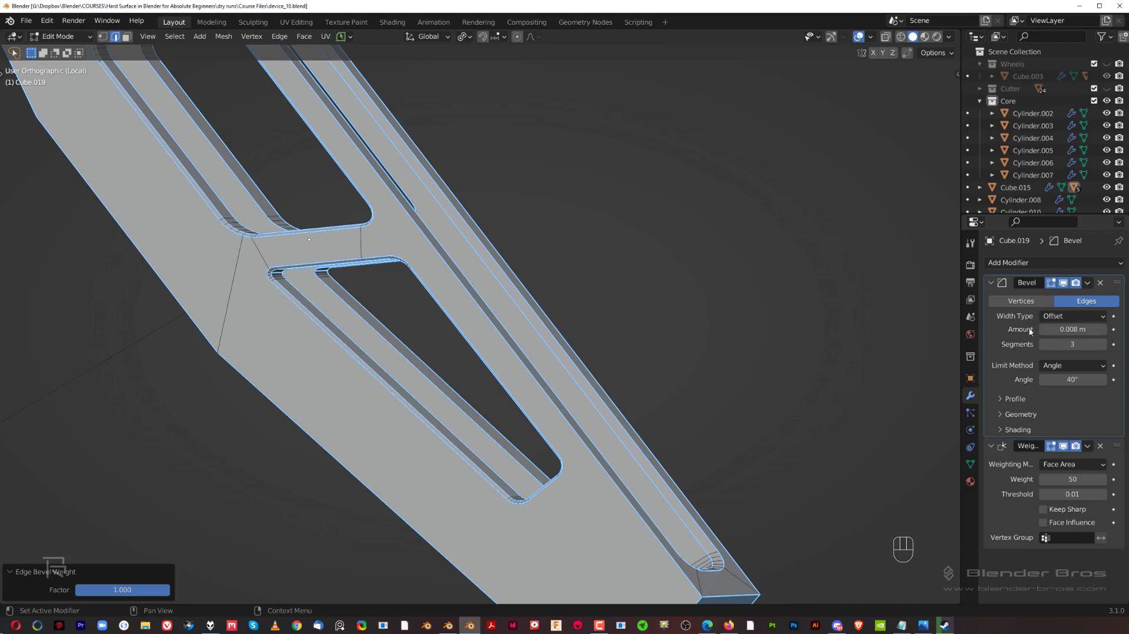
{"action": "left_click", "coordinate": [1062, 366]}
{"action": "left_click", "coordinate": [1068, 406]}
{"action": "key", "text": "Tab"}
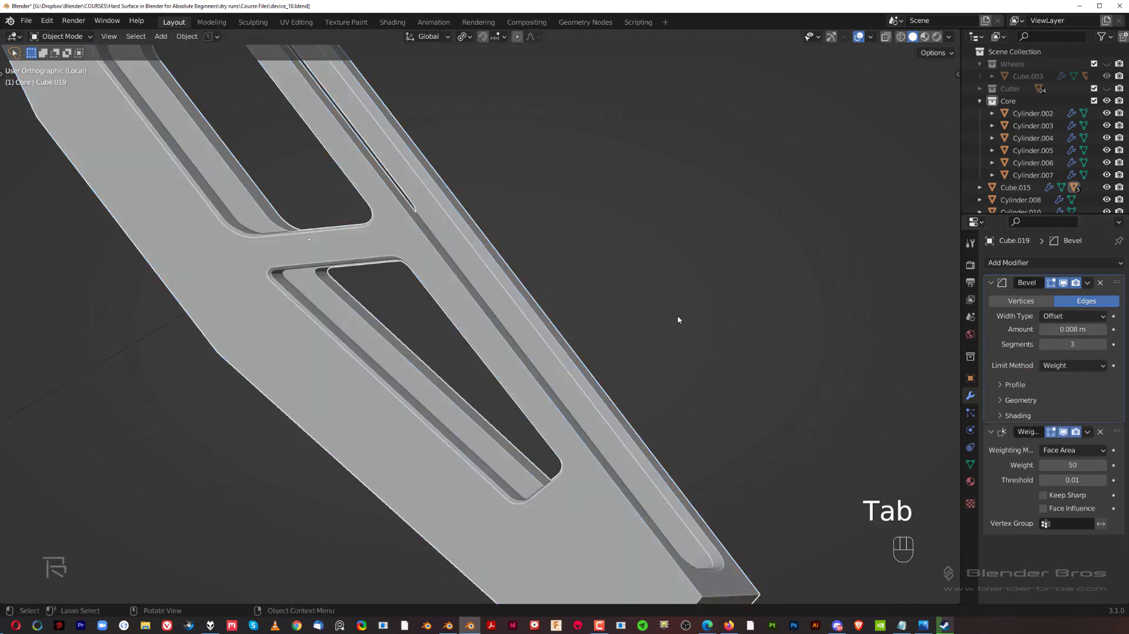
Turn off Clamp Overlap in the forearm's Bevel modifier and set the bevel amount to 0.006 m
{"action": "middle_click_drag", "start_coordinate": [678, 318], "coordinate": [673, 184]}
{"action": "scroll", "coordinate": [534, 345], "scroll_direction": "up", "scroll_amount": 7}
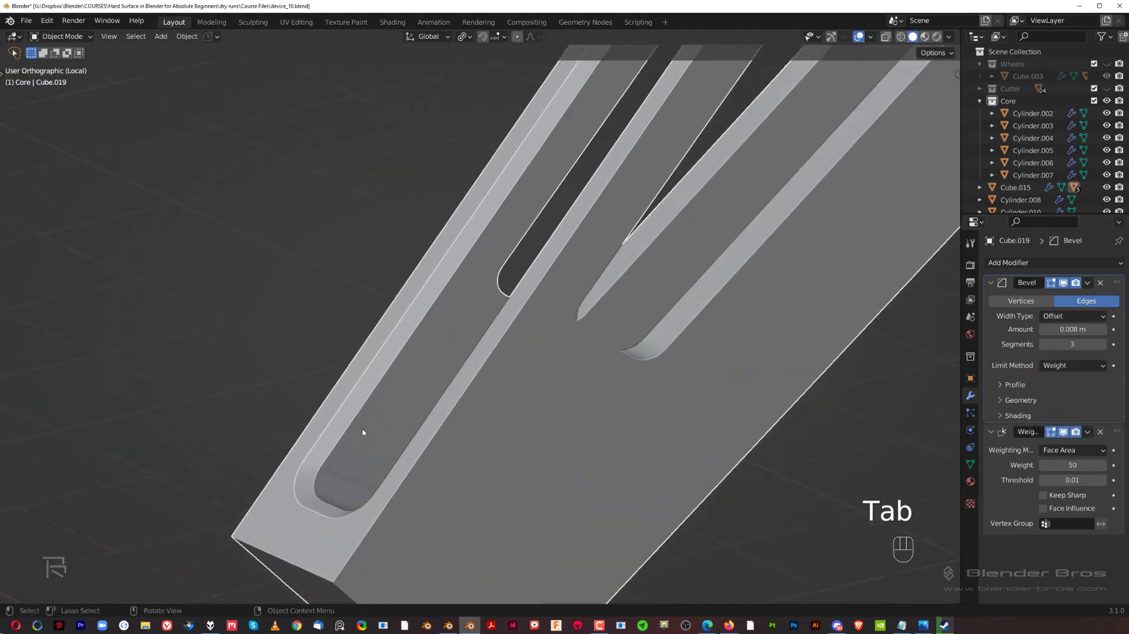
{"action": "middle_click_drag", "start_coordinate": [277, 490], "coordinate": [485, 287], "text": "shift"}
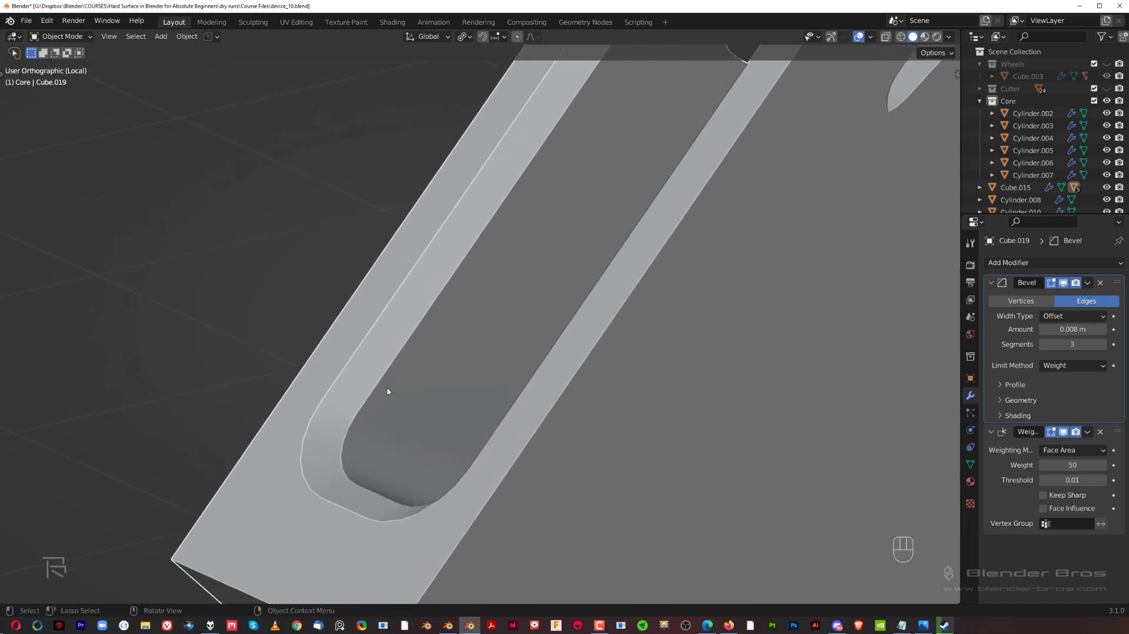
{"action": "key", "text": "Tab"}
{"action": "scroll", "coordinate": [387, 392], "scroll_direction": "up", "scroll_amount": 3}
{"action": "key", "text": "Tab"}
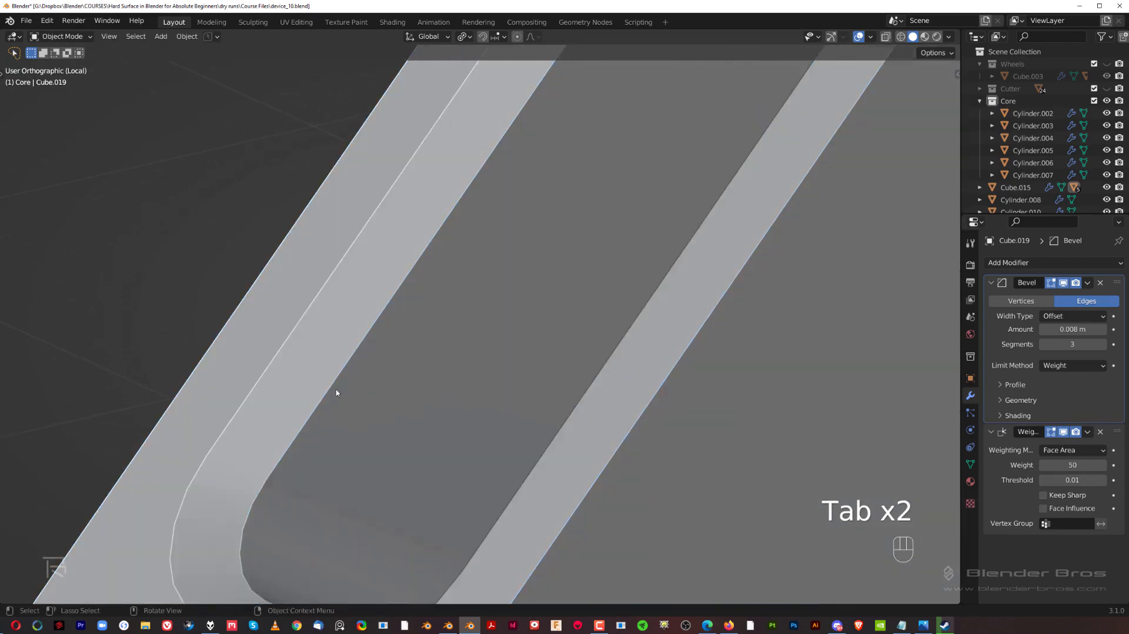
{"action": "scroll", "coordinate": [335, 400], "scroll_direction": "down", "scroll_amount": 2}
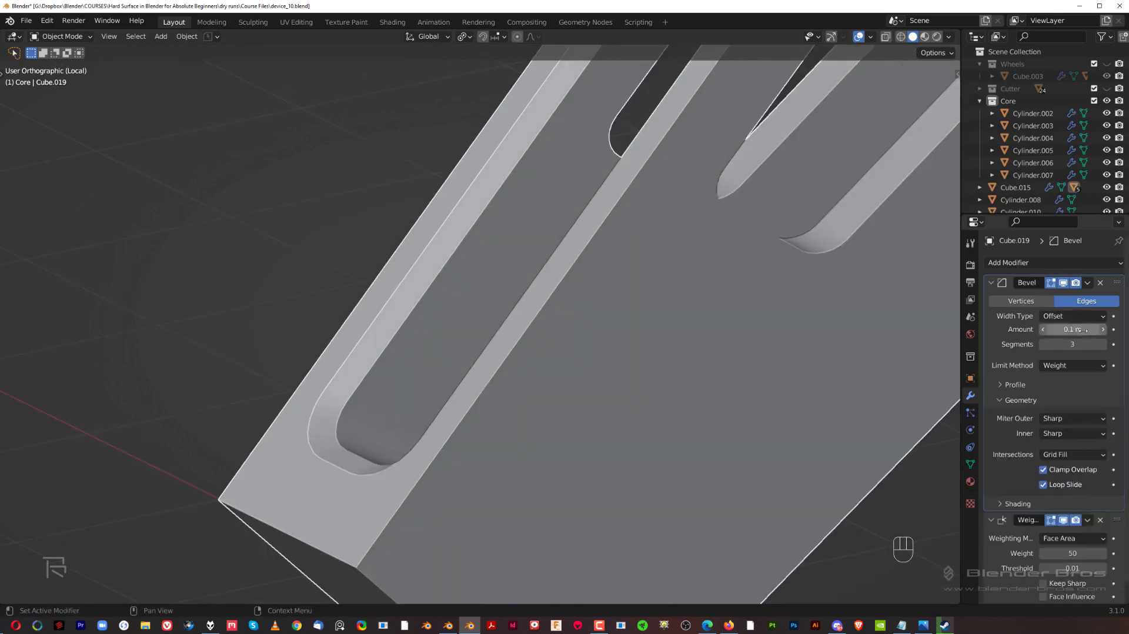
{"action": "left_click_drag", "start_coordinate": [1082, 330], "coordinate": [1058, 329]}
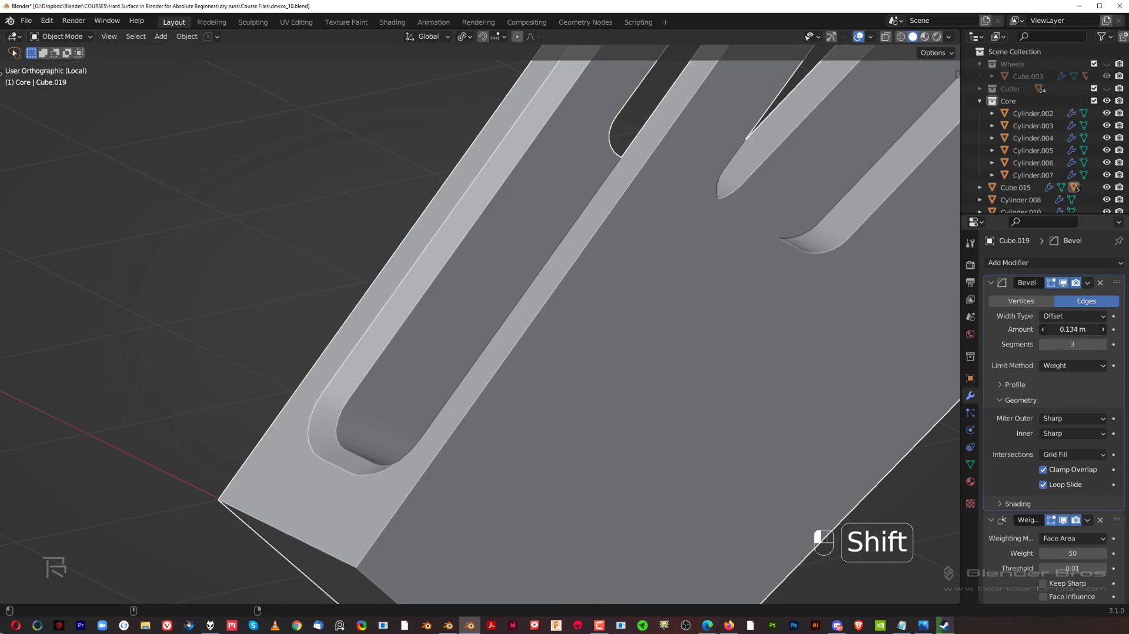
{"action": "left_click", "coordinate": [1043, 470]}
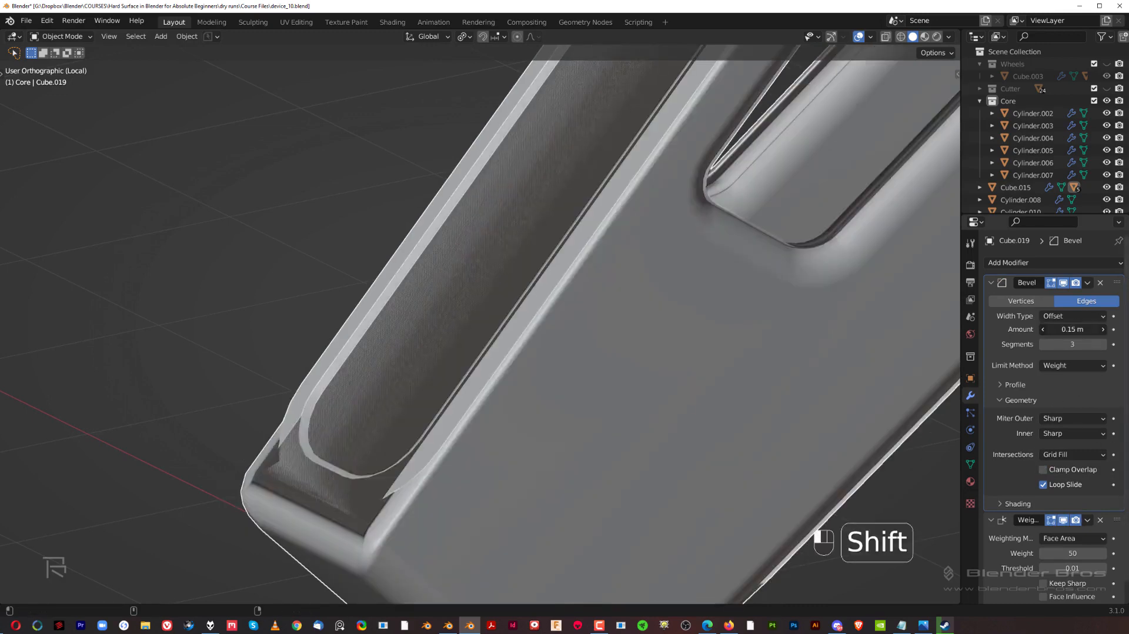
{"action": "left_click_drag", "start_coordinate": [1072, 329], "coordinate": [1044, 330], "text": "shift"}
Inspect the weighted bevels around the forearm's openings from several angles, comparing the bevel result with the underlying mesh
{"action": "scroll", "coordinate": [672, 364], "scroll_direction": "down", "scroll_amount": 6}
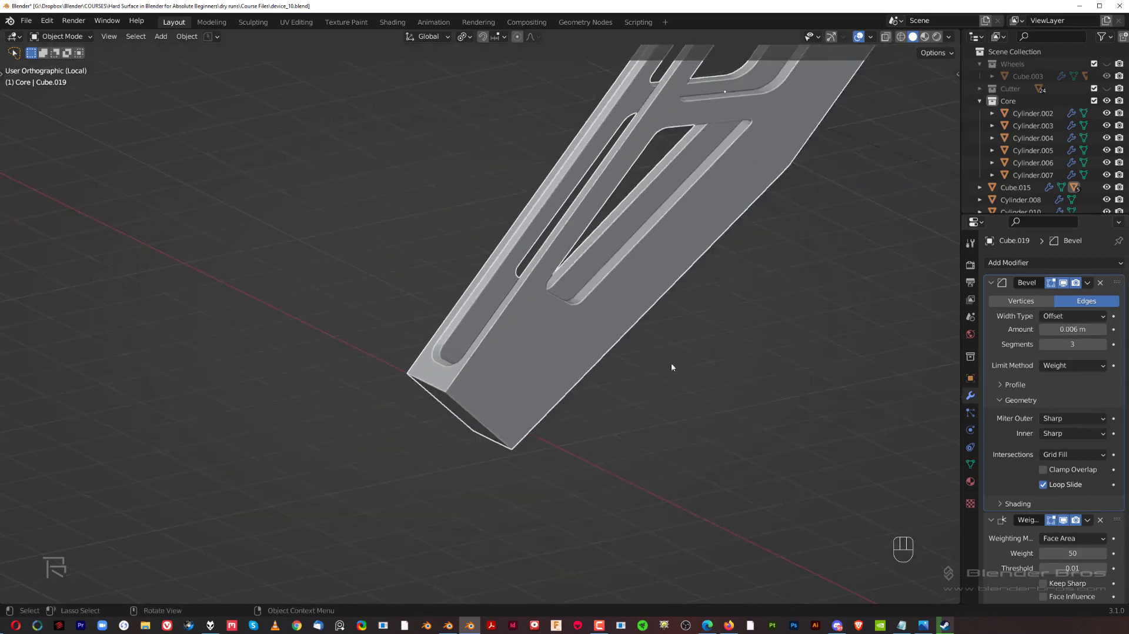
{"action": "middle_click_drag", "start_coordinate": [676, 194], "coordinate": [580, 406], "text": "shift"}
{"action": "scroll", "coordinate": [588, 329], "scroll_direction": "up", "scroll_amount": 2}
{"action": "middle_click_drag", "start_coordinate": [614, 294], "coordinate": [760, 260]}
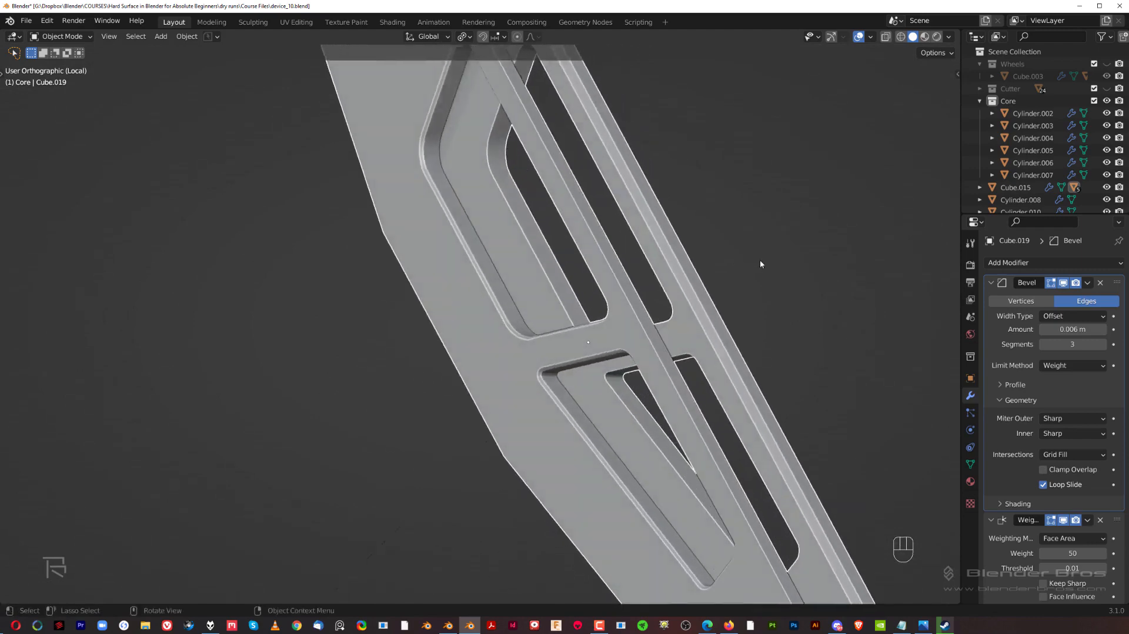
{"action": "key", "text": "Tab"}
{"action": "scroll", "coordinate": [702, 318], "scroll_direction": "up", "scroll_amount": 3}
{"action": "scroll", "coordinate": [702, 319], "scroll_direction": "down", "scroll_amount": 3}
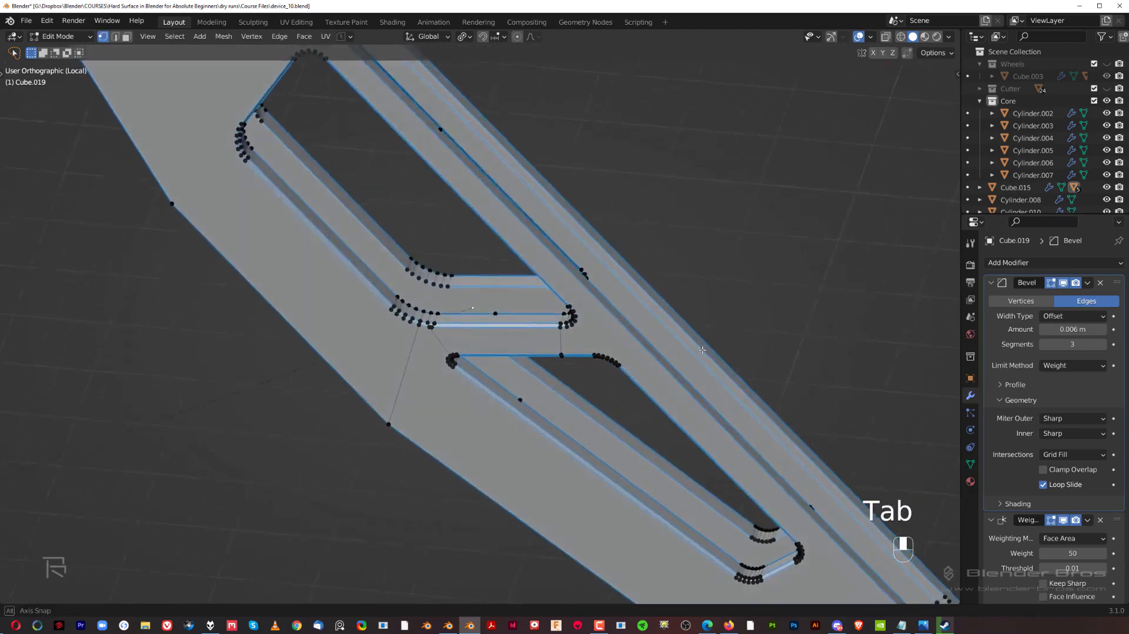
{"action": "key", "text": "Tab"}
{"action": "middle_click_drag", "start_coordinate": [661, 171], "coordinate": [576, 625]}
{"action": "scroll", "coordinate": [562, 337], "scroll_direction": "up", "scroll_amount": 7}
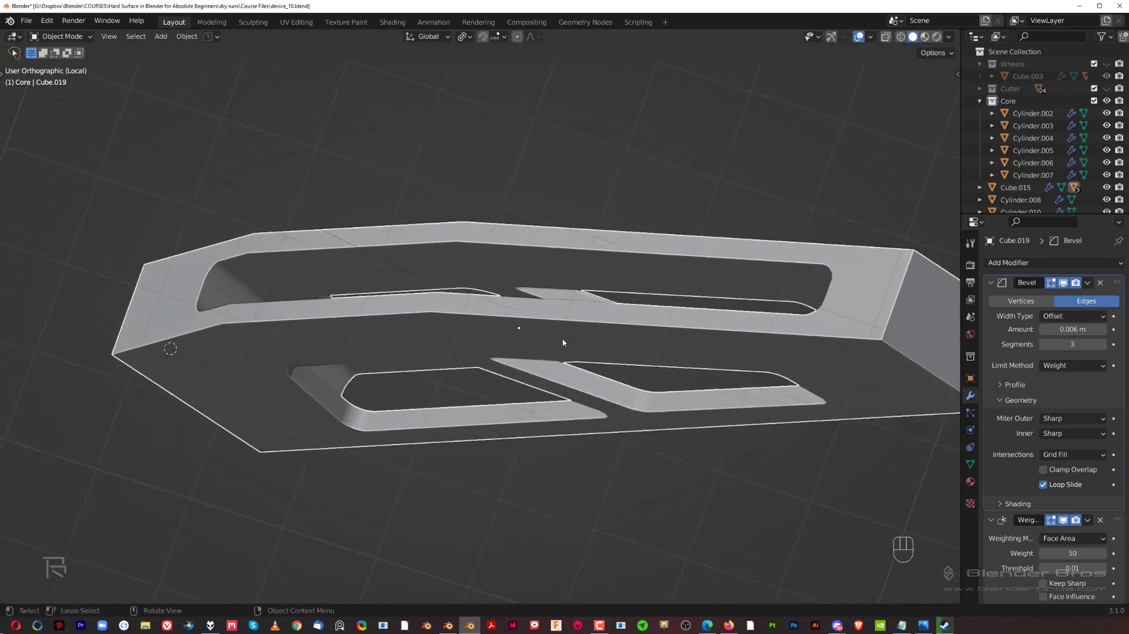
In Edit Mode, select the rim edges of both openings on one side of the forearm and bevel them 0.0365 m with one segment
{"action": "middle_click_drag", "start_coordinate": [562, 337], "coordinate": [663, 206]}
{"action": "scroll", "coordinate": [663, 206], "scroll_direction": "down", "scroll_amount": 3}
{"action": "middle_click_drag", "start_coordinate": [574, 271], "coordinate": [625, 342], "text": "shift"}
{"action": "scroll", "coordinate": [663, 206], "scroll_direction": "down", "scroll_amount": 5}
{"action": "key", "text": "Tab"}
{"action": "middle_click_drag", "start_coordinate": [607, 227], "coordinate": [551, 289]}
{"action": "scroll", "coordinate": [479, 320], "scroll_direction": "up", "scroll_amount": 2}
{"action": "middle_click_drag", "start_coordinate": [645, 281], "coordinate": [685, 254]}
{"action": "left_click", "coordinate": [580, 324], "text": "ctrl"}
{"action": "middle_click_drag", "start_coordinate": [596, 323], "coordinate": [605, 222]}
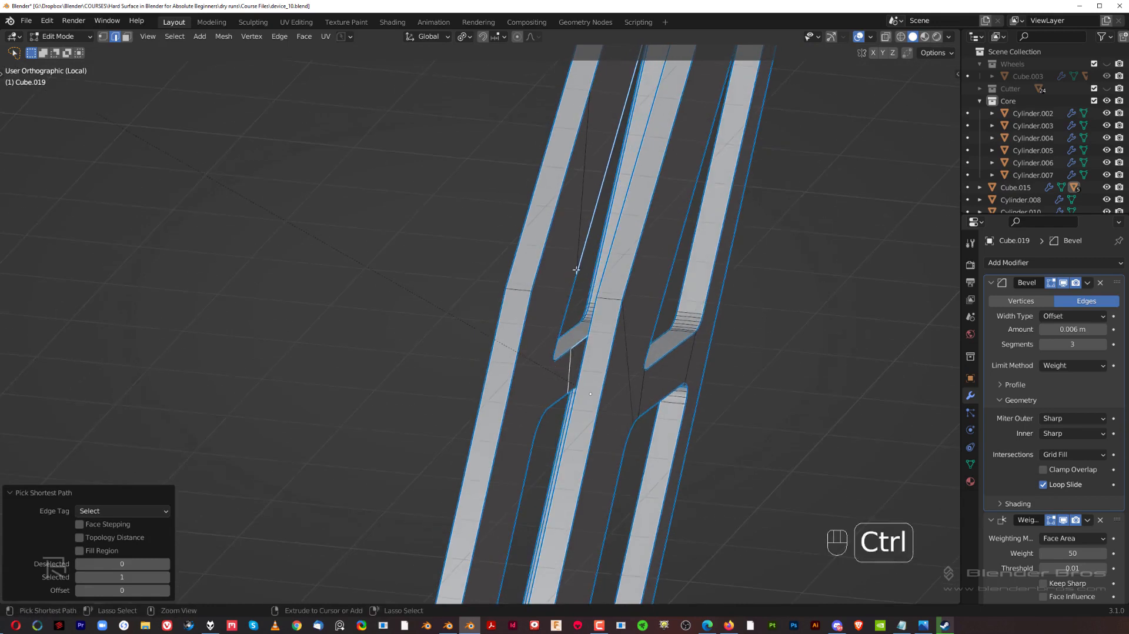
{"action": "key", "text": "ctrl+z"}
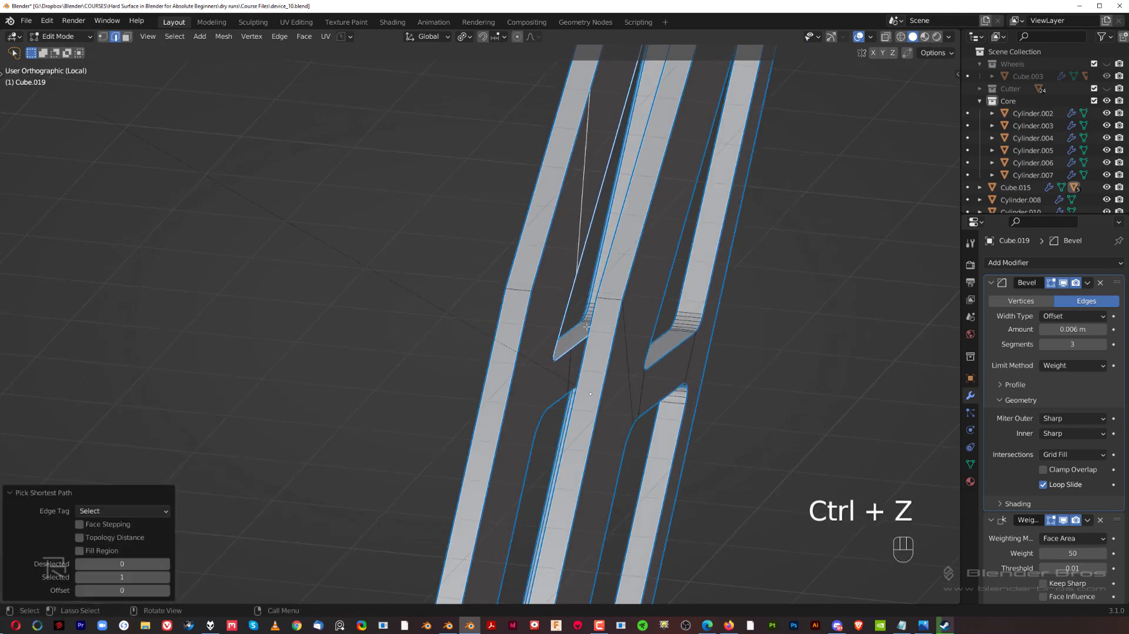
{"action": "key", "text": "ctrl+z"}
{"action": "middle_click_drag", "start_coordinate": [567, 503], "coordinate": [564, 193], "text": "shift"}
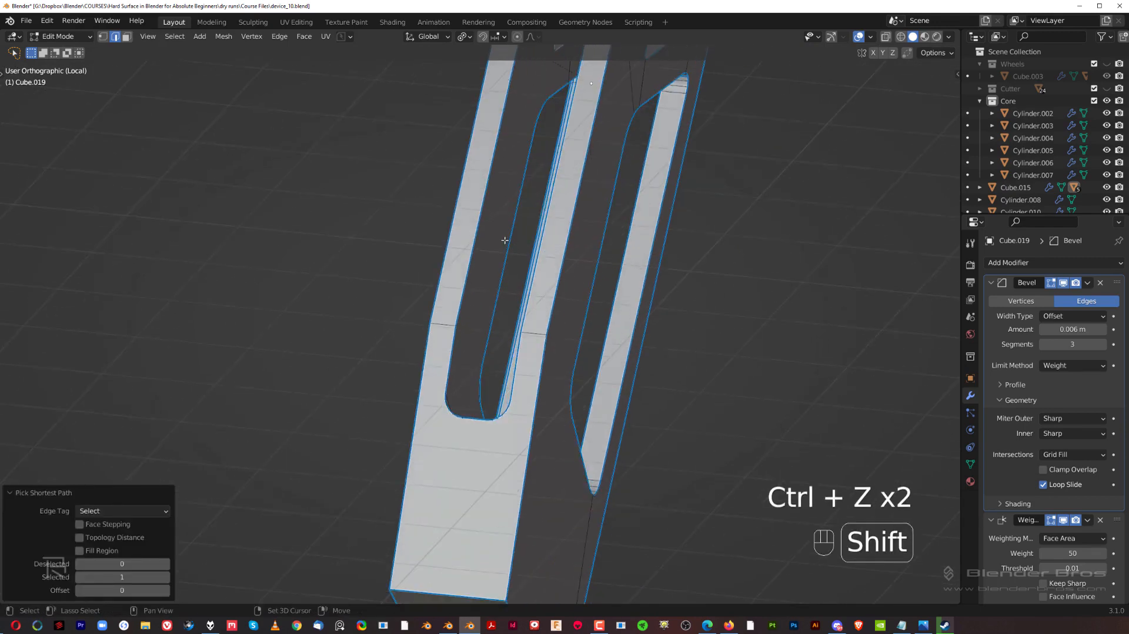
{"action": "middle_click_drag", "start_coordinate": [505, 241], "coordinate": [530, 452]}
{"action": "left_click", "coordinate": [605, 106], "text": "ctrl"}
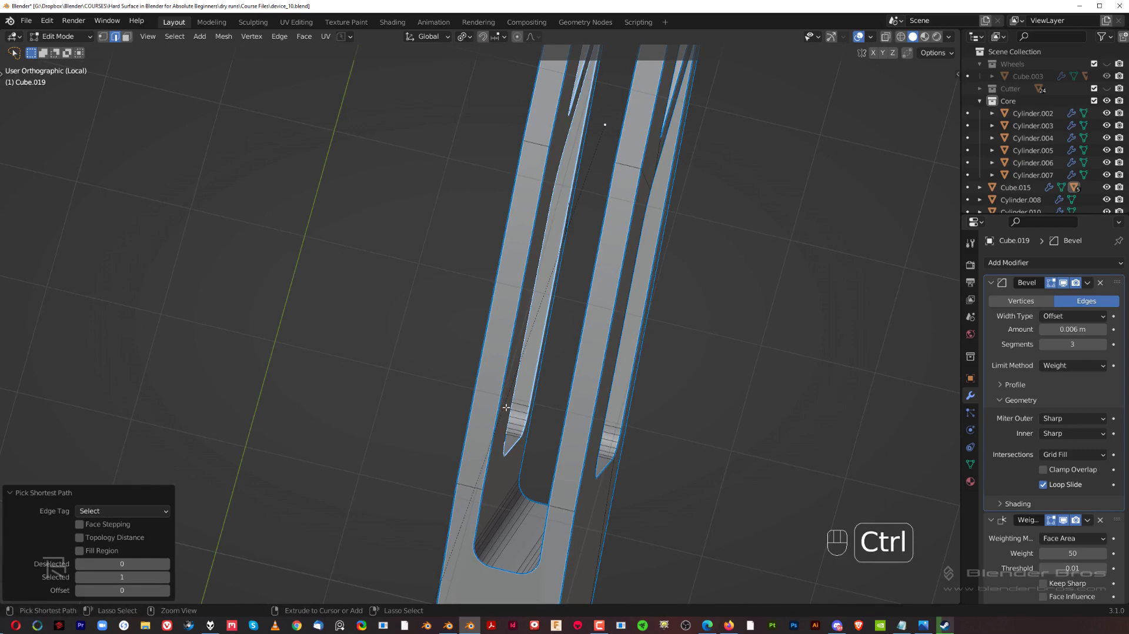
{"action": "middle_click_drag", "start_coordinate": [554, 393], "coordinate": [562, 388]}
{"action": "key", "text": "ctrl+b"}
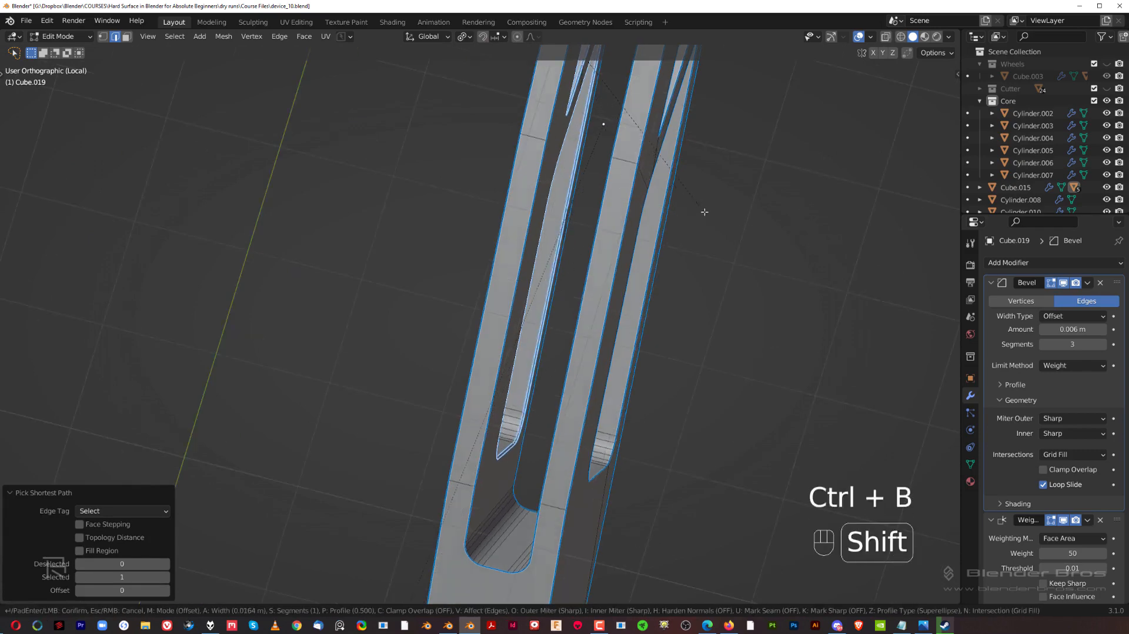
{"action": "left_click", "coordinate": [718, 231], "text": "shift"}
{"action": "middle_click_drag", "start_coordinate": [718, 230], "coordinate": [625, 305]}
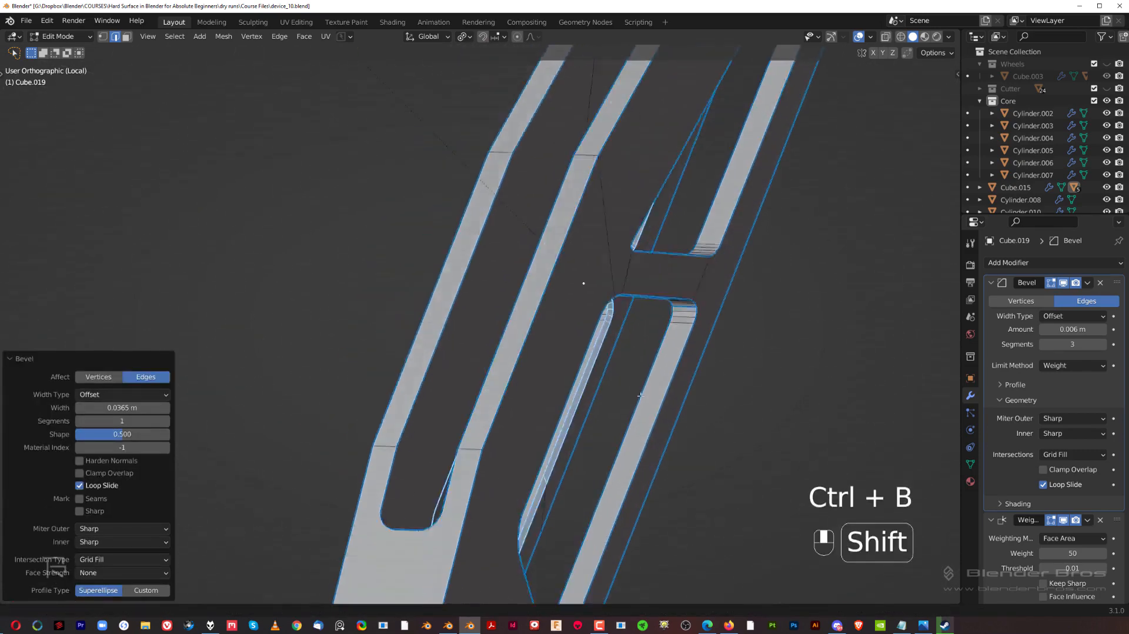
Select the full rim of the forearm's long slot and bevel it with one segment
{"action": "scroll", "coordinate": [667, 282], "scroll_direction": "up", "scroll_amount": 3}
{"action": "middle_click_drag", "start_coordinate": [583, 147], "coordinate": [558, 275], "text": "shift"}
{"action": "scroll", "coordinate": [557, 274], "scroll_direction": "down", "scroll_amount": 4}
{"action": "middle_click_drag", "start_coordinate": [615, 374], "coordinate": [371, 301], "text": "shift"}
{"action": "left_click", "coordinate": [493, 147]}
{"action": "middle_click_drag", "start_coordinate": [504, 169], "coordinate": [412, 283], "text": "shift"}
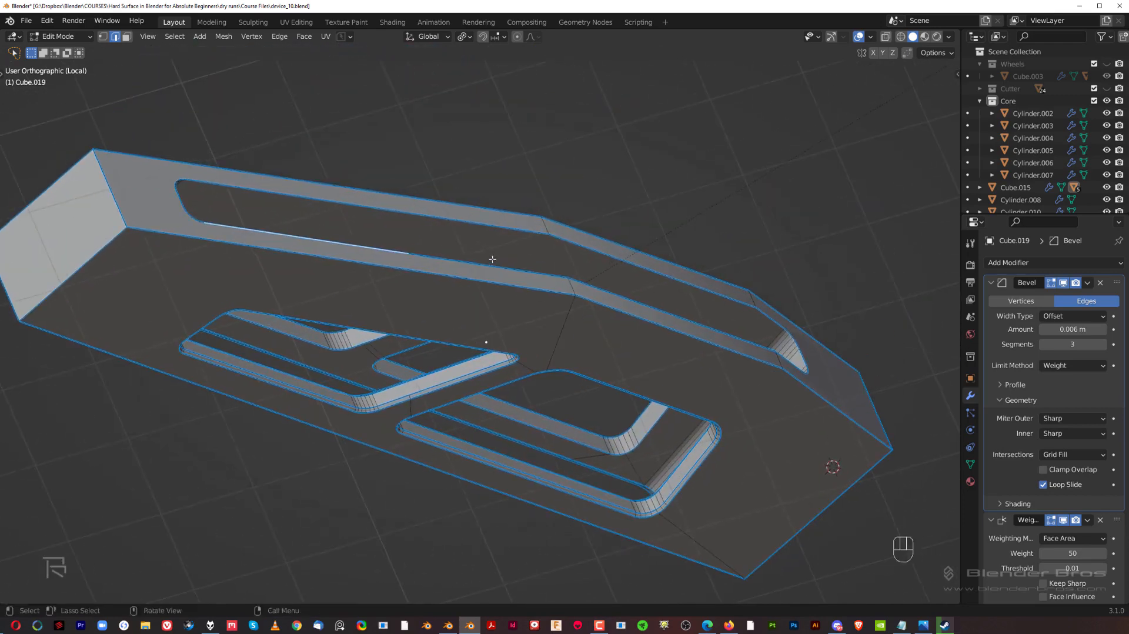
{"action": "left_click", "coordinate": [548, 241], "text": "ctrl"}
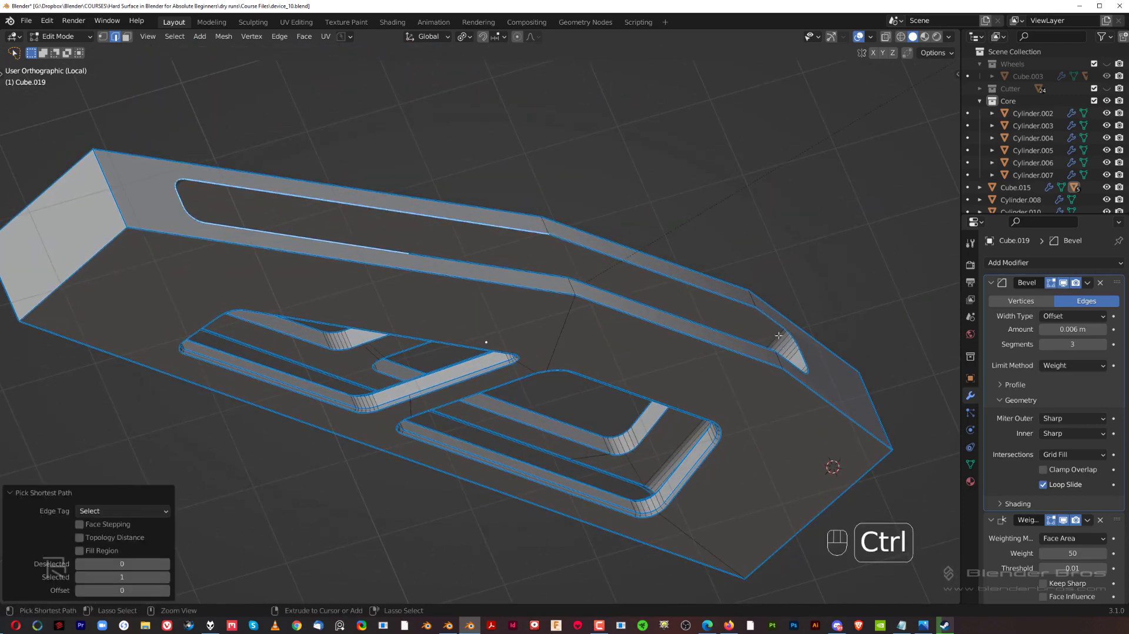
{"action": "key", "text": "ctrl+z"}
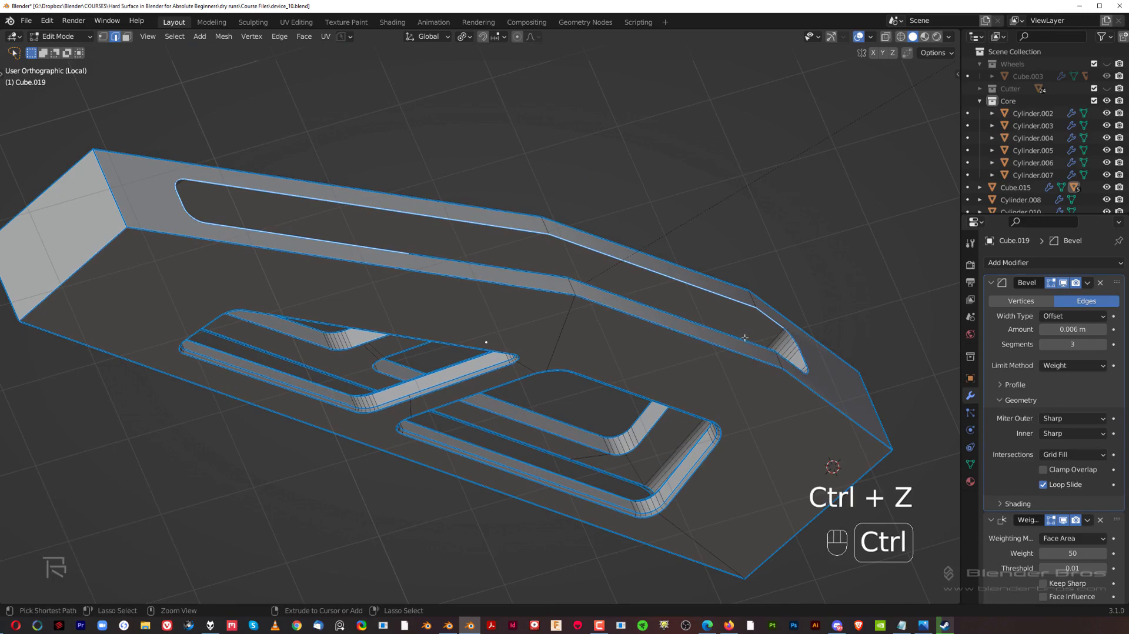
{"action": "key", "text": "ctrl+z"}
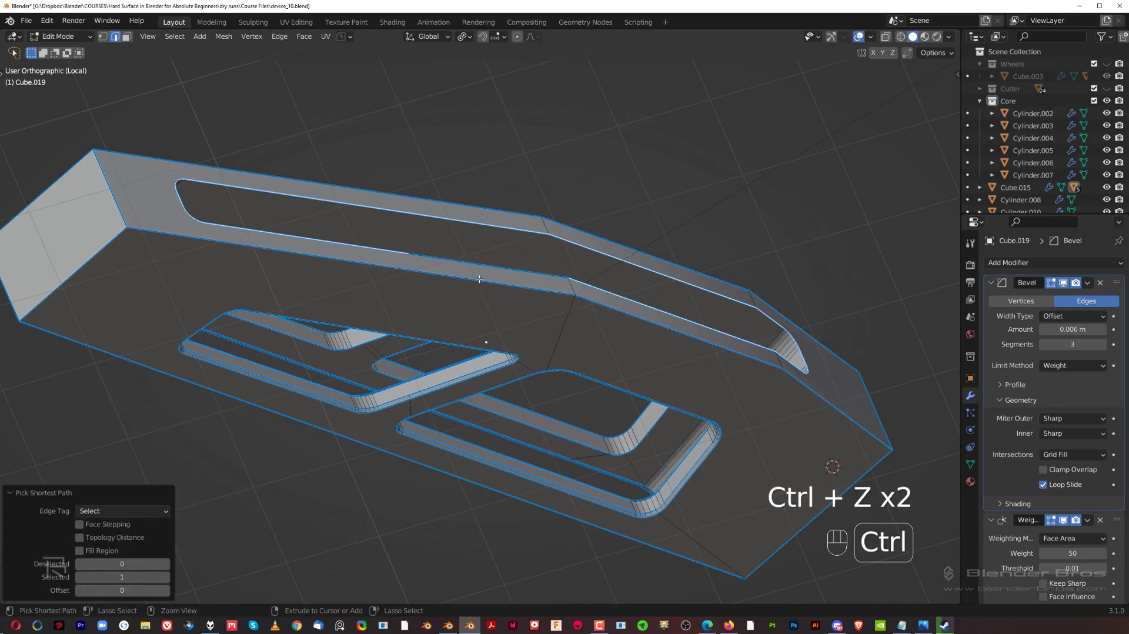
{"action": "key", "text": "ctrl+b"}
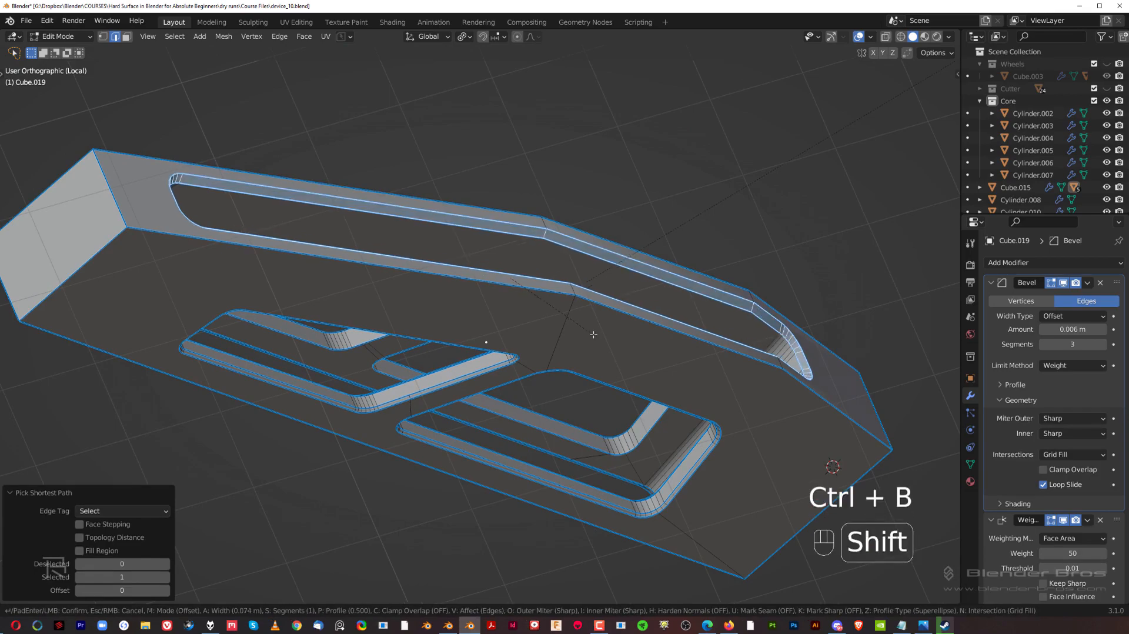
{"action": "left_click", "coordinate": [618, 289], "text": "shift"}
{"action": "scroll", "coordinate": [570, 326], "scroll_direction": "up", "scroll_amount": 2}
{"action": "middle_click_drag", "start_coordinate": [619, 290], "coordinate": [544, 406], "text": "shift"}
{"action": "left_click", "coordinate": [545, 354]}
{"action": "left_click", "coordinate": [544, 355], "text": "ctrl"}
{"action": "middle_click_drag", "start_coordinate": [545, 355], "coordinate": [584, 221]}
{"action": "left_click", "coordinate": [503, 314], "text": "shift"}
{"action": "key", "text": "ctrl+b"}
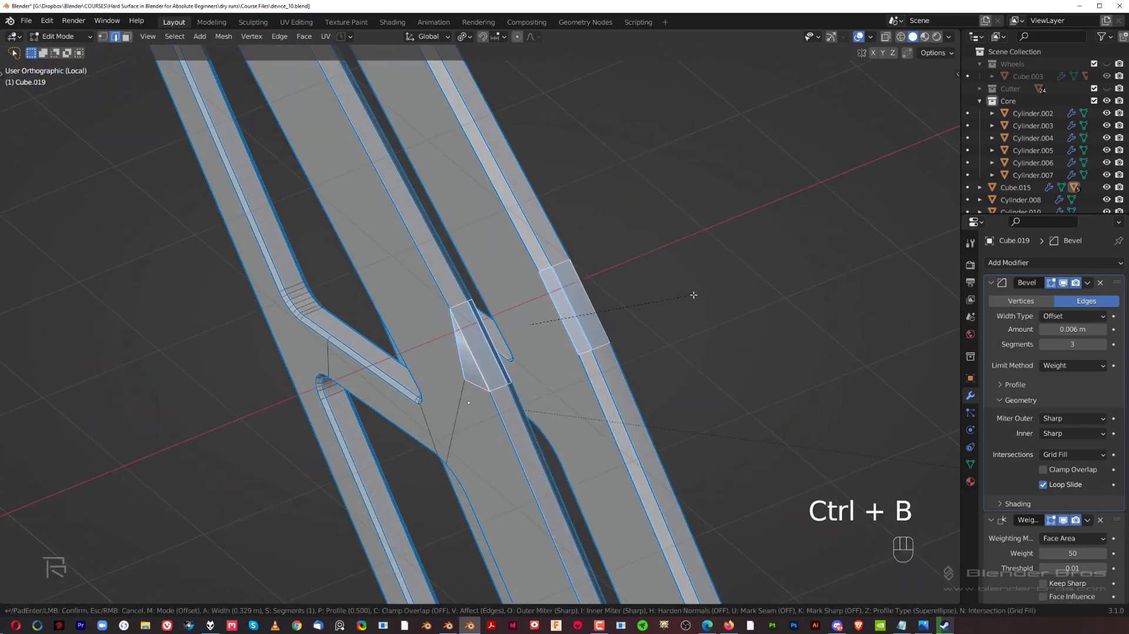
{"action": "right_click", "coordinate": [693, 295]}
Dissolve the edge joining the forearm's middle bend to the corner of the side opening
{"action": "middle_click_drag", "start_coordinate": [694, 295], "coordinate": [590, 183]}
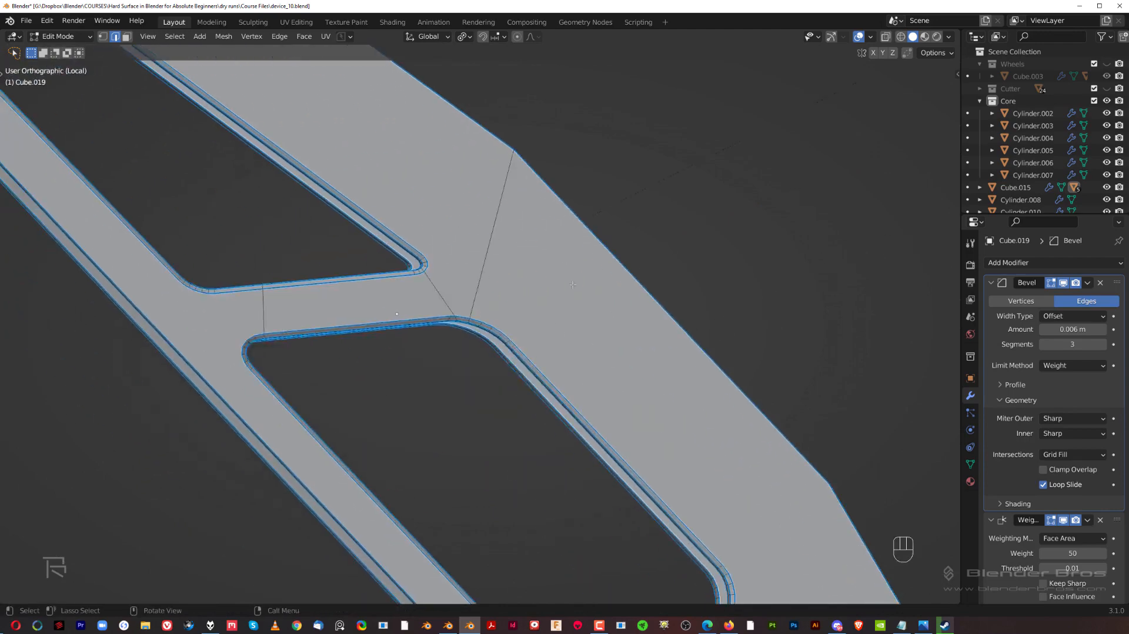
{"action": "scroll", "coordinate": [504, 288], "scroll_direction": "down", "scroll_amount": 3}
{"action": "middle_click_drag", "start_coordinate": [509, 284], "coordinate": [477, 260]}
{"action": "key", "text": "x"}
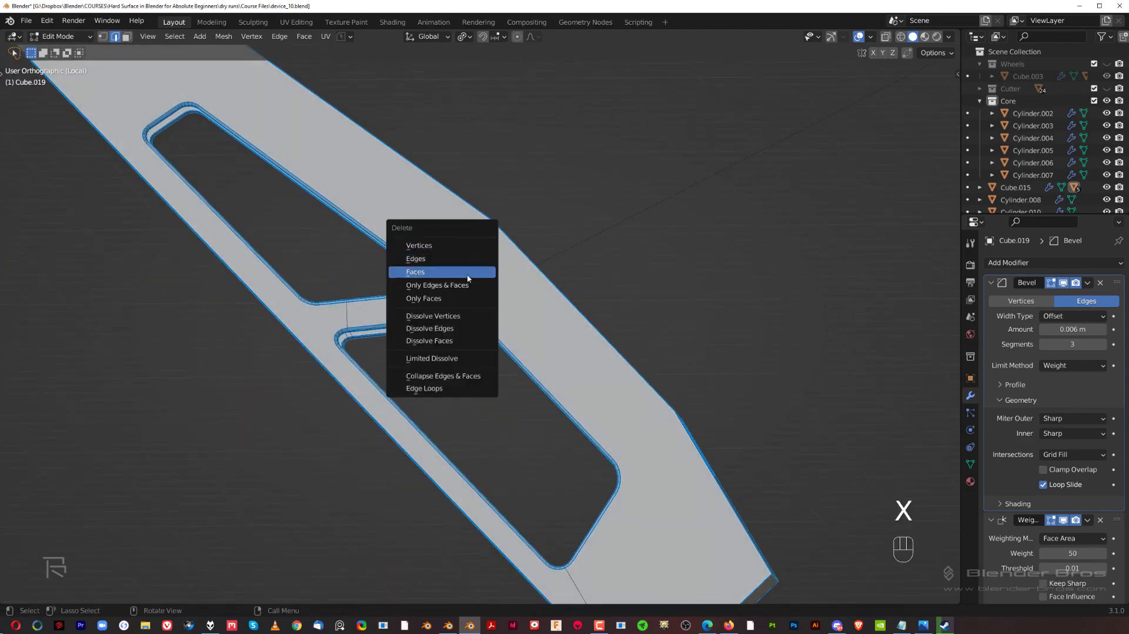
{"action": "left_click", "coordinate": [460, 330]}
{"action": "middle_click_drag", "start_coordinate": [460, 331], "coordinate": [274, 312]}
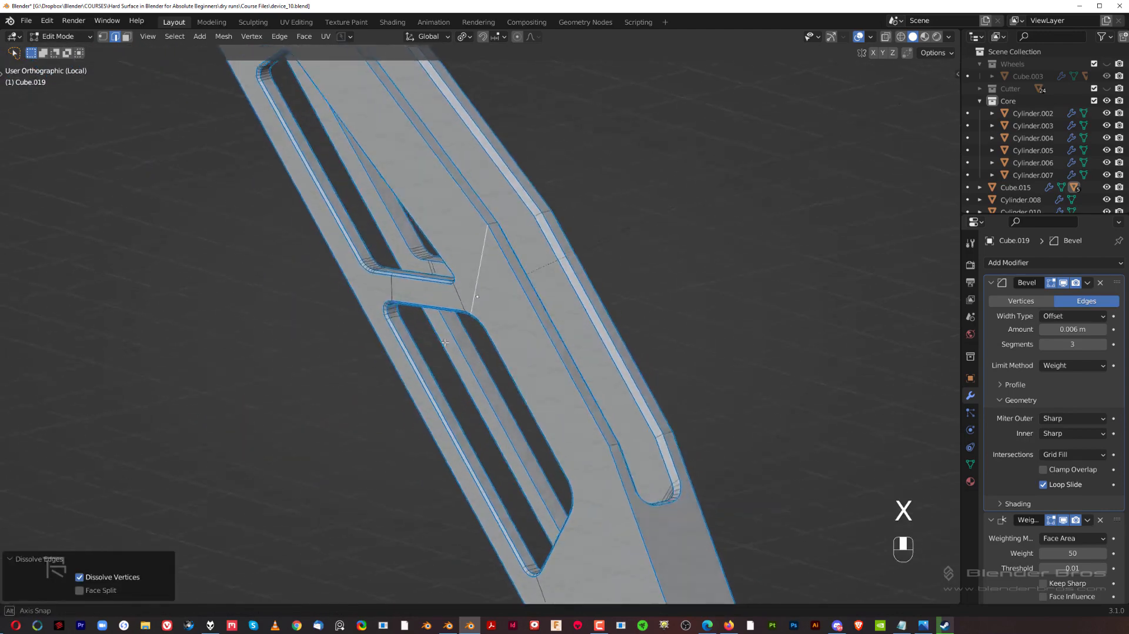
In the right view, knife a short cut from the narrower opening's long edge across to the forearm's straight outer edge
{"action": "key", "text": "Tab"}
{"action": "scroll", "coordinate": [484, 338], "scroll_direction": "down", "scroll_amount": 2}
{"action": "middle_click_drag", "start_coordinate": [484, 339], "coordinate": [512, 353]}
{"action": "key", "text": "grave"}
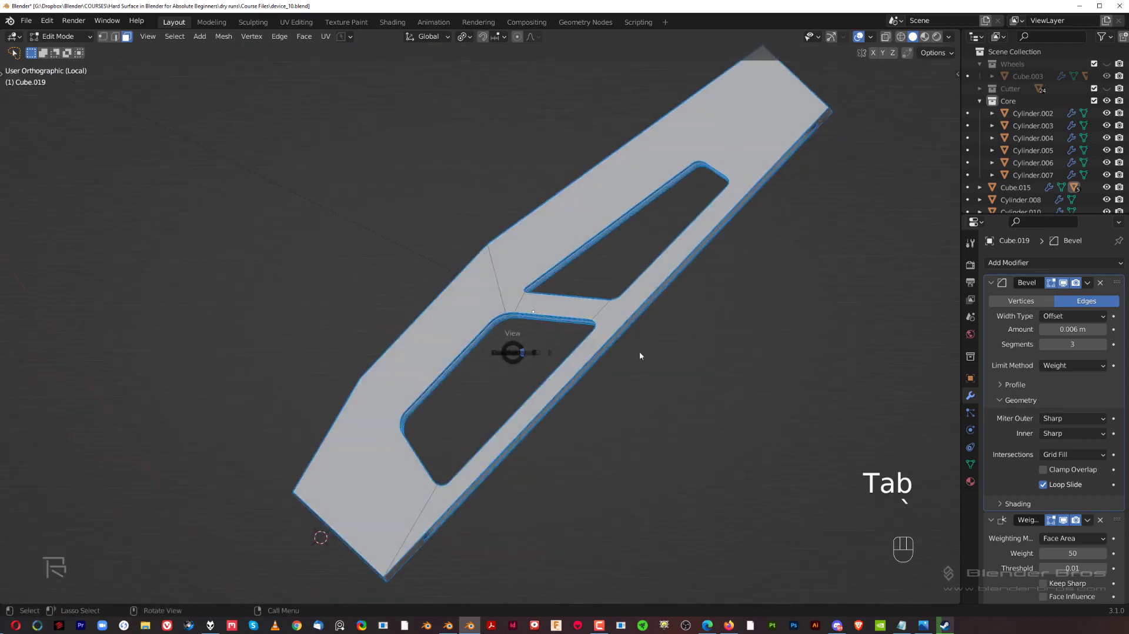
{"action": "scroll", "coordinate": [668, 334], "scroll_direction": "up", "scroll_amount": 2}
{"action": "middle_click_drag", "start_coordinate": [616, 309], "coordinate": [670, 232], "text": "shift"}
{"action": "key", "text": "grave"}
{"action": "scroll", "coordinate": [754, 340], "scroll_direction": "down", "scroll_amount": 2}
{"action": "middle_click_drag", "start_coordinate": [753, 340], "coordinate": [667, 235], "text": "shift"}
{"action": "scroll", "coordinate": [580, 314], "scroll_direction": "up", "scroll_amount": 2}
{"action": "middle_click_drag", "start_coordinate": [580, 314], "coordinate": [592, 361], "text": "shift"}
{"action": "scroll", "coordinate": [622, 343], "scroll_direction": "up", "scroll_amount": 1}
{"action": "scroll", "coordinate": [622, 343], "scroll_direction": "down", "scroll_amount": 4}
{"action": "scroll", "coordinate": [592, 361], "scroll_direction": "up", "scroll_amount": 1}
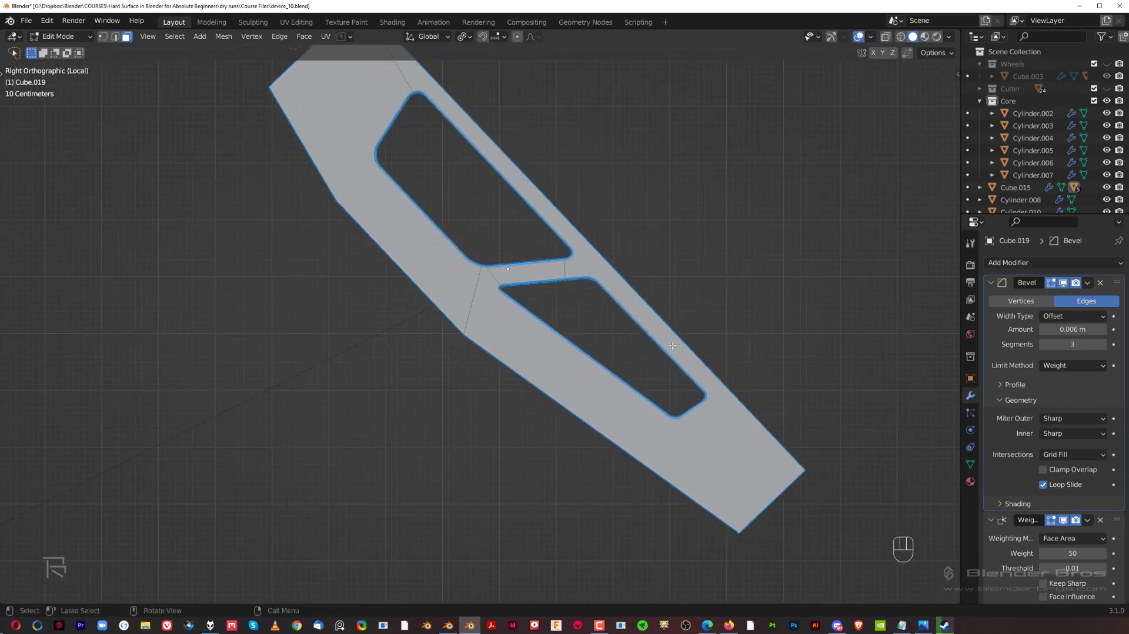
{"action": "key", "text": "Tab"}
{"action": "key", "text": "k"}
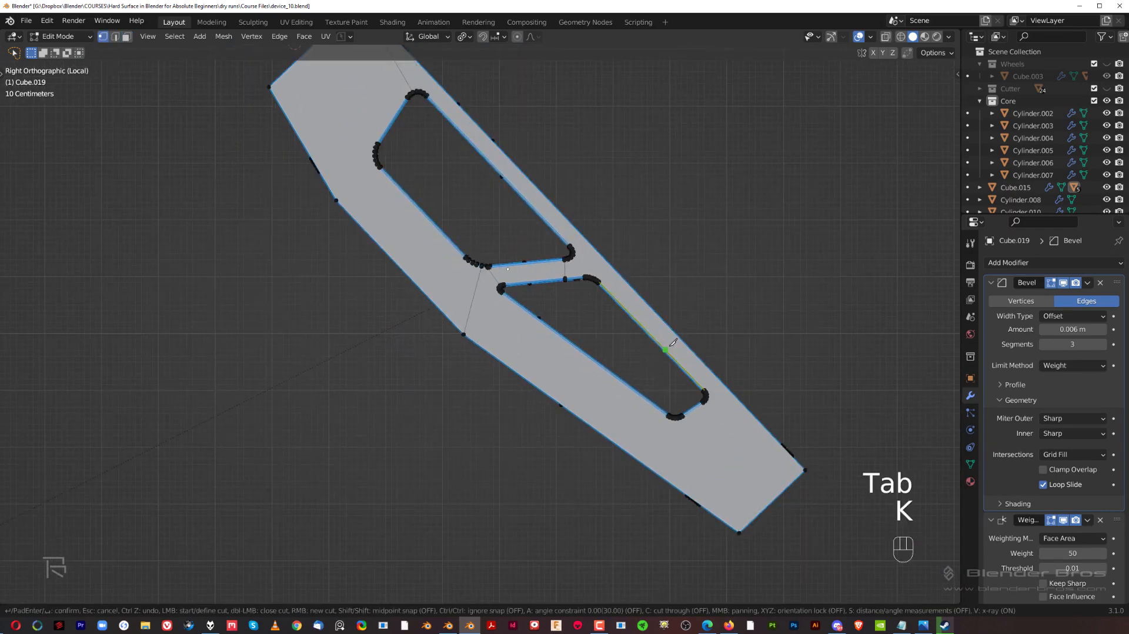
{"action": "key", "text": "Return"}
Dissolve the edge running from the outer middle bend to the larger opening's corner on this side
{"action": "scroll", "coordinate": [682, 341], "scroll_direction": "up", "scroll_amount": 4}
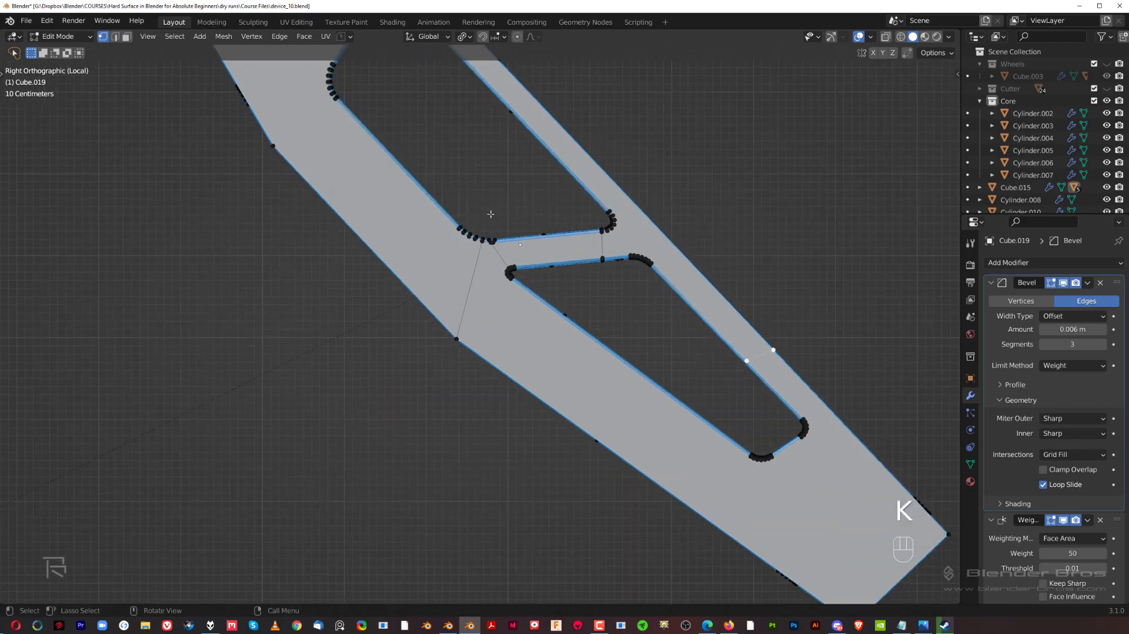
{"action": "key", "text": "Tab"}
{"action": "key", "text": "x"}
{"action": "left_click", "coordinate": [461, 277]}
Bevel the edges across the slot frame at the forearm's middle bend by 0.326 m with 8 segments
{"action": "middle_click_drag", "start_coordinate": [588, 277], "coordinate": [654, 226]}
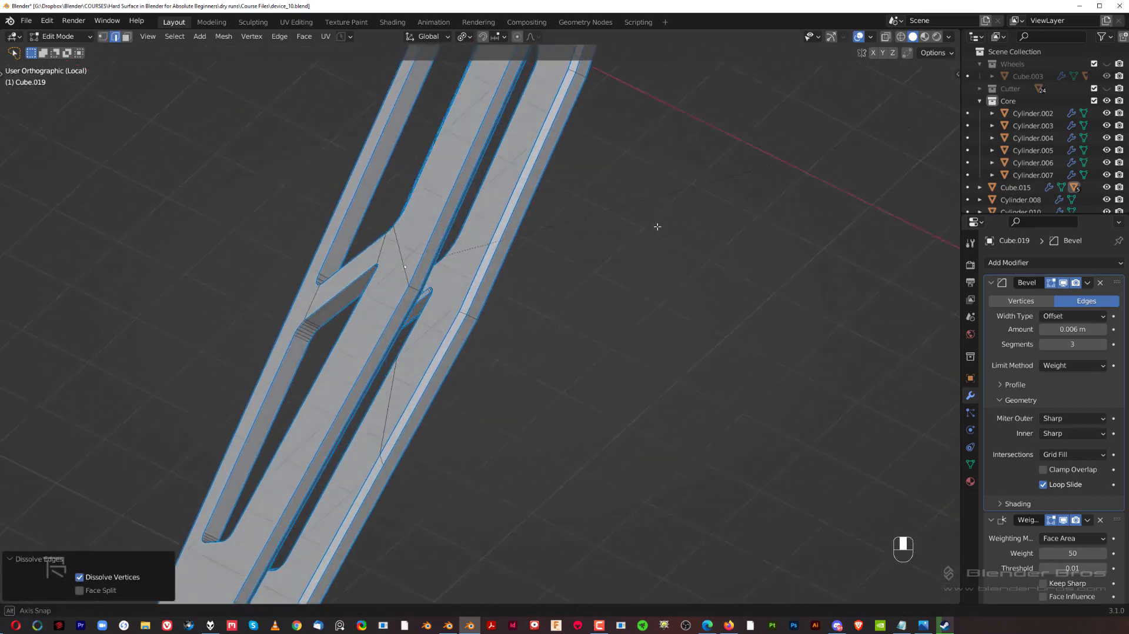
{"action": "scroll", "coordinate": [470, 342], "scroll_direction": "up", "scroll_amount": 2}
{"action": "key", "text": "Tab"}
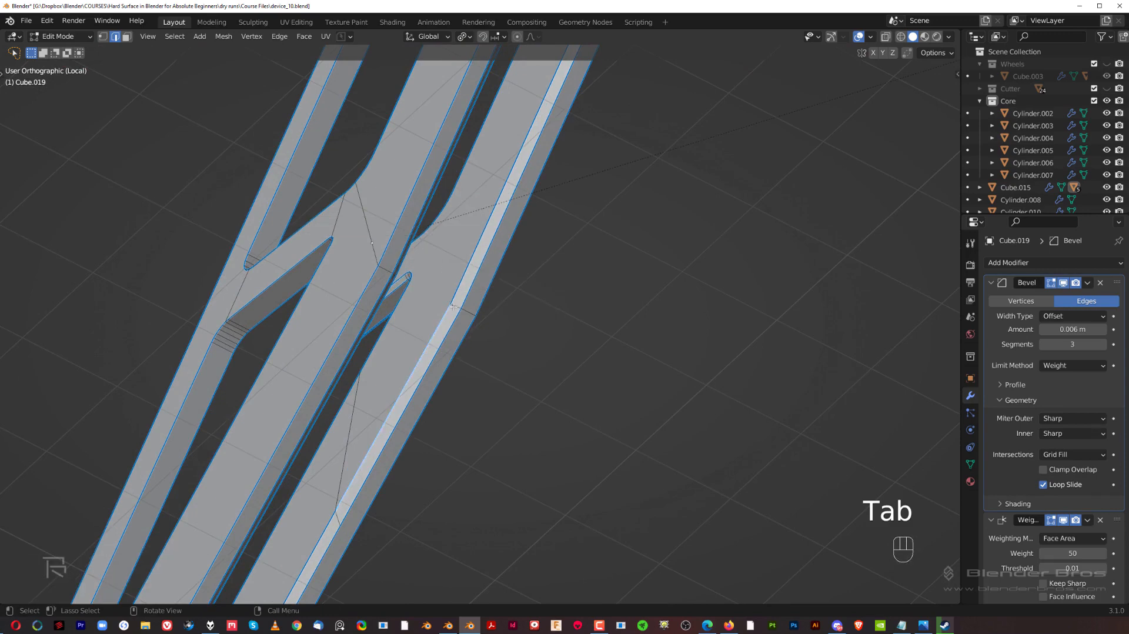
{"action": "key", "text": "ctrl+b"}
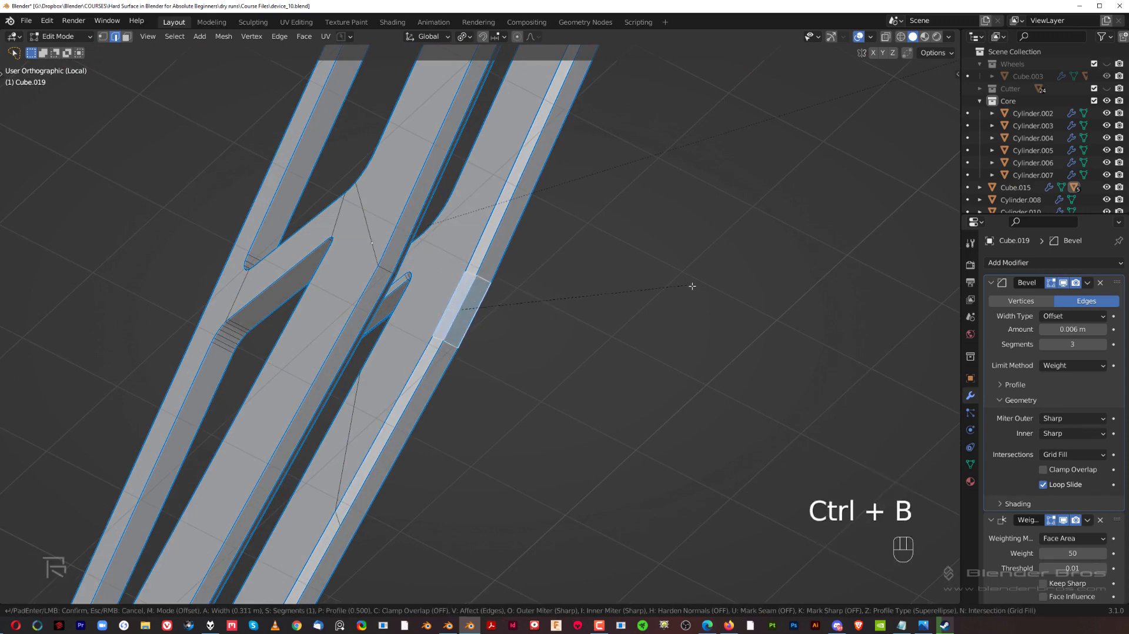
{"action": "left_click", "coordinate": [693, 296]}
{"action": "scroll", "coordinate": [693, 296], "scroll_direction": "down", "scroll_amount": 3}
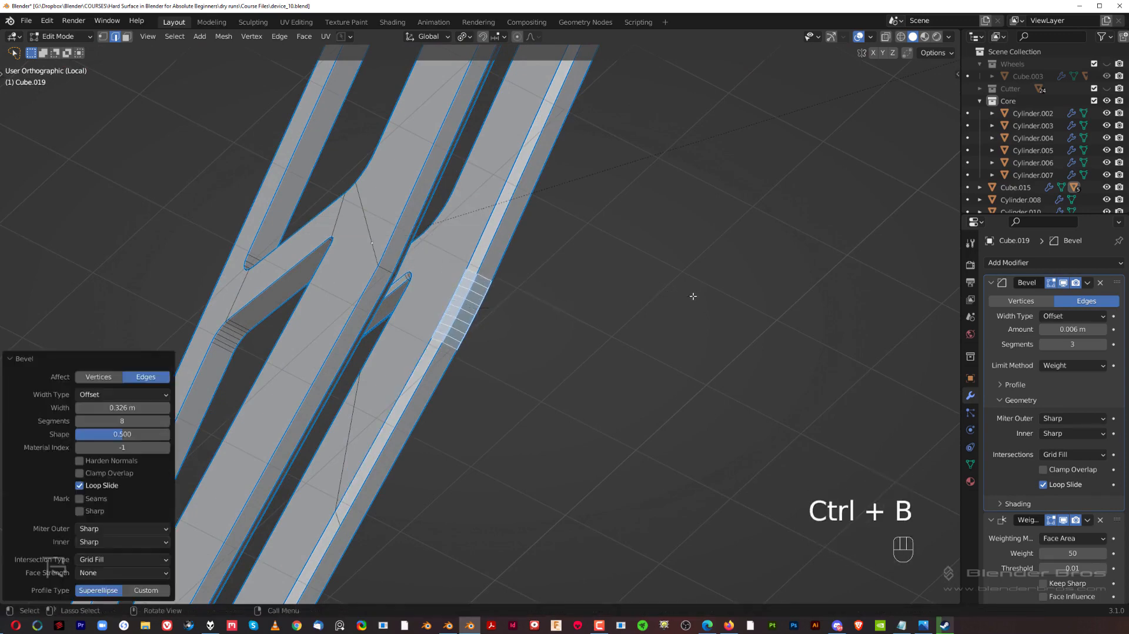
Select the entire forearm mesh, symmetrize it, and return to Object Mode to check the bevels
{"action": "key", "text": "Tab"}
{"action": "middle_click_drag", "start_coordinate": [632, 212], "coordinate": [624, 339]}
{"action": "key", "text": "Tab"}
{"action": "key", "text": "a"}
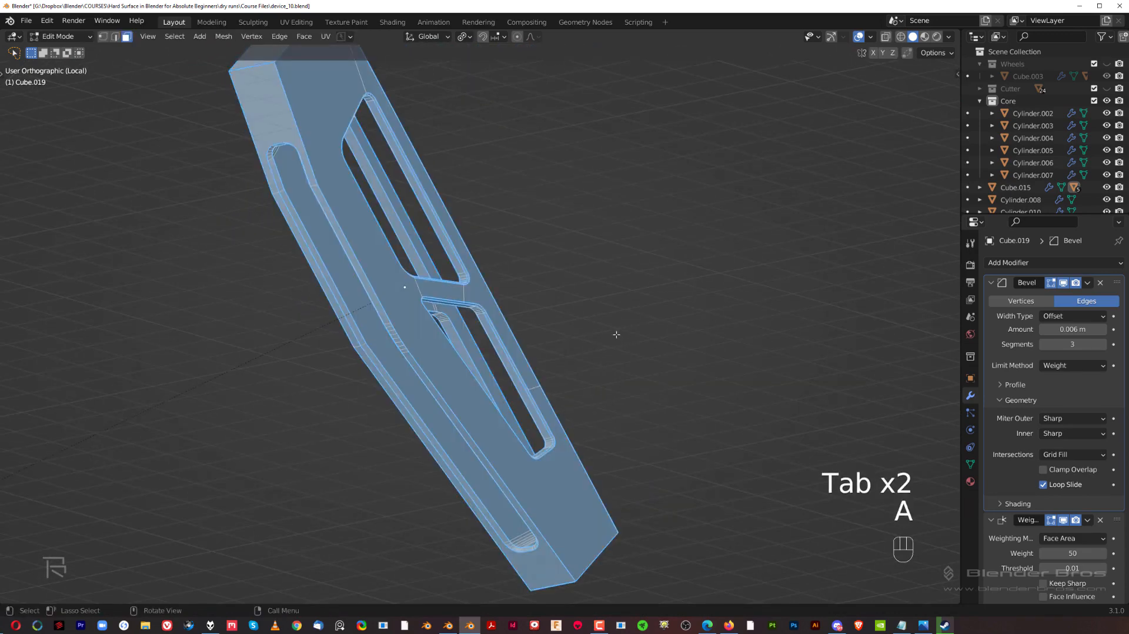
{"action": "left_click", "coordinate": [182, 36]}
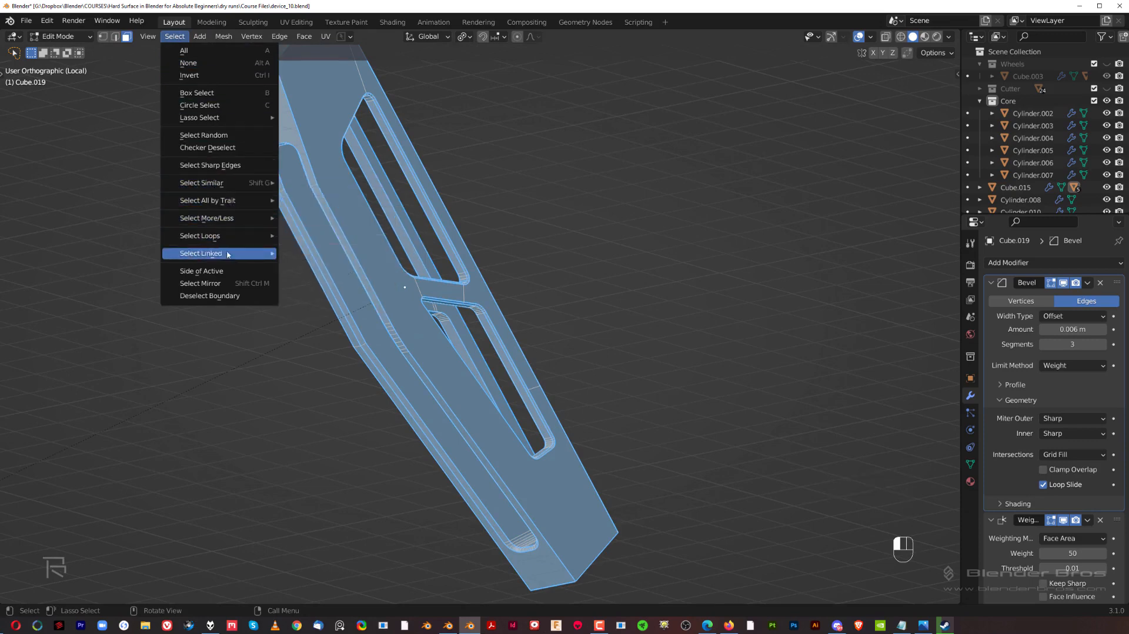
{"action": "left_click", "coordinate": [228, 38]}
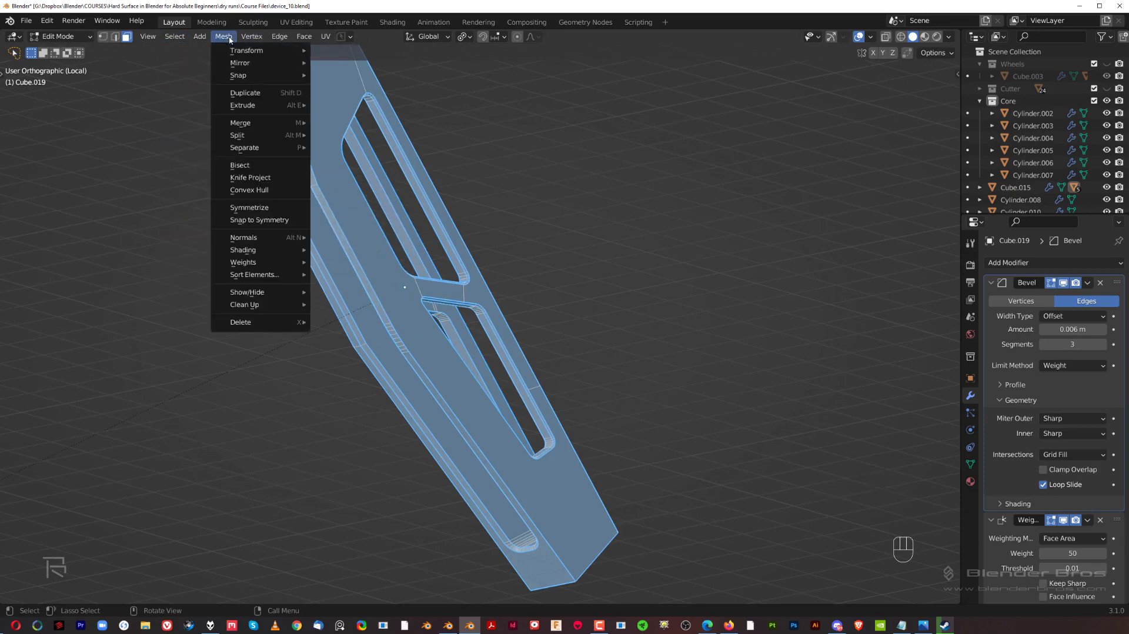
{"action": "left_click", "coordinate": [255, 209]}
{"action": "scroll", "coordinate": [479, 326], "scroll_direction": "up", "scroll_amount": 2}
{"action": "key", "text": "Tab"}
{"action": "middle_click_drag", "start_coordinate": [507, 301], "coordinate": [703, 80]}
{"action": "scroll", "coordinate": [412, 150], "scroll_direction": "up", "scroll_amount": 1}
{"action": "middle_click_drag", "start_coordinate": [529, 223], "coordinate": [512, 248]}
{"action": "scroll", "coordinate": [511, 248], "scroll_direction": "up", "scroll_amount": 2}
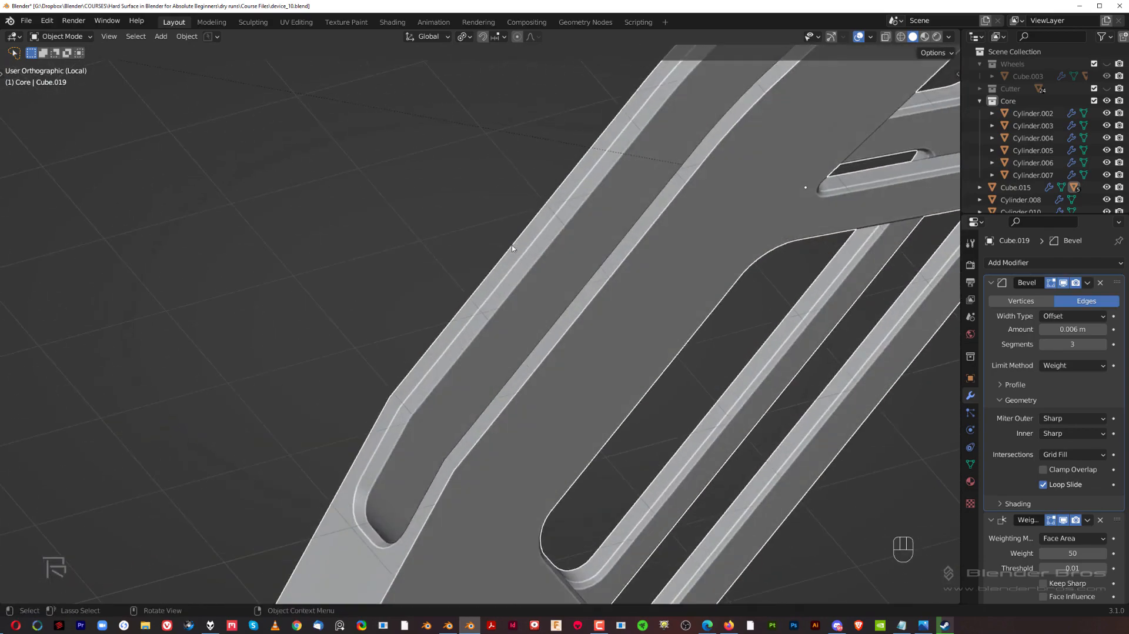
Bevel the edges crossing both sides of the slot frame at the bend near its rounded end, about 0.2 m with 8 segments
{"action": "key", "text": "Tab"}
{"action": "scroll", "coordinate": [494, 521], "scroll_direction": "down", "scroll_amount": 4}
{"action": "middle_click_drag", "start_coordinate": [494, 522], "coordinate": [540, 371]}
{"action": "key", "text": "grave"}
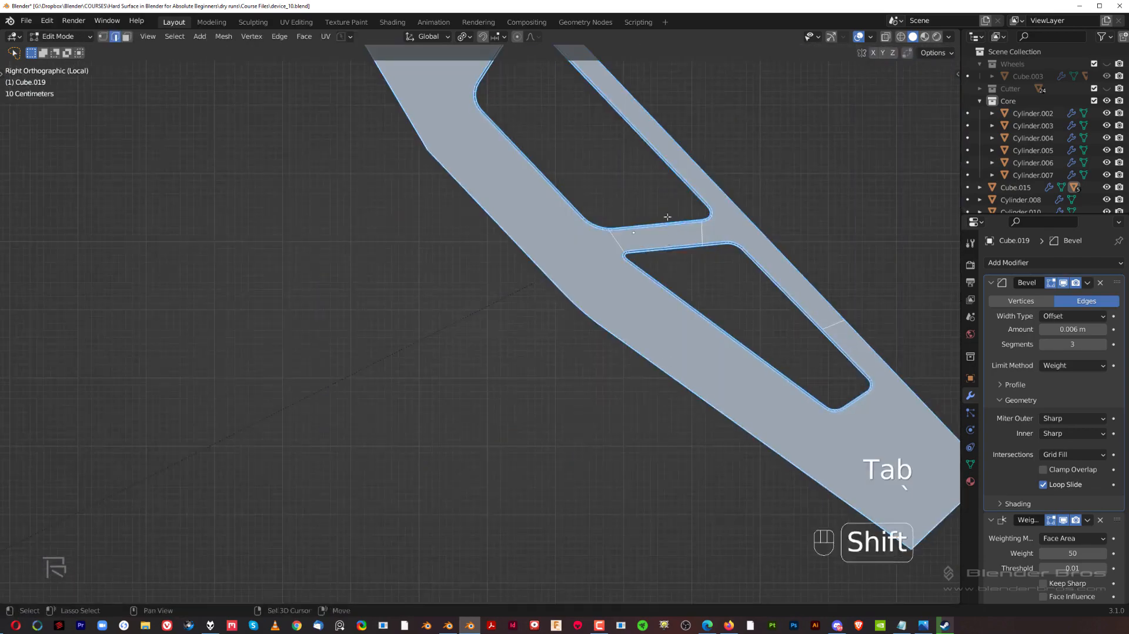
{"action": "middle_click_drag", "start_coordinate": [667, 217], "coordinate": [579, 466], "text": "shift"}
{"action": "scroll", "coordinate": [549, 354], "scroll_direction": "up", "scroll_amount": 2}
{"action": "middle_click_drag", "start_coordinate": [549, 354], "coordinate": [542, 385]}
{"action": "scroll", "coordinate": [542, 385], "scroll_direction": "up", "scroll_amount": 1}
{"action": "middle_click_drag", "start_coordinate": [457, 305], "coordinate": [730, 314]}
{"action": "middle_click_drag", "start_coordinate": [781, 253], "coordinate": [604, 599]}
{"action": "scroll", "coordinate": [650, 302], "scroll_direction": "up", "scroll_amount": 2}
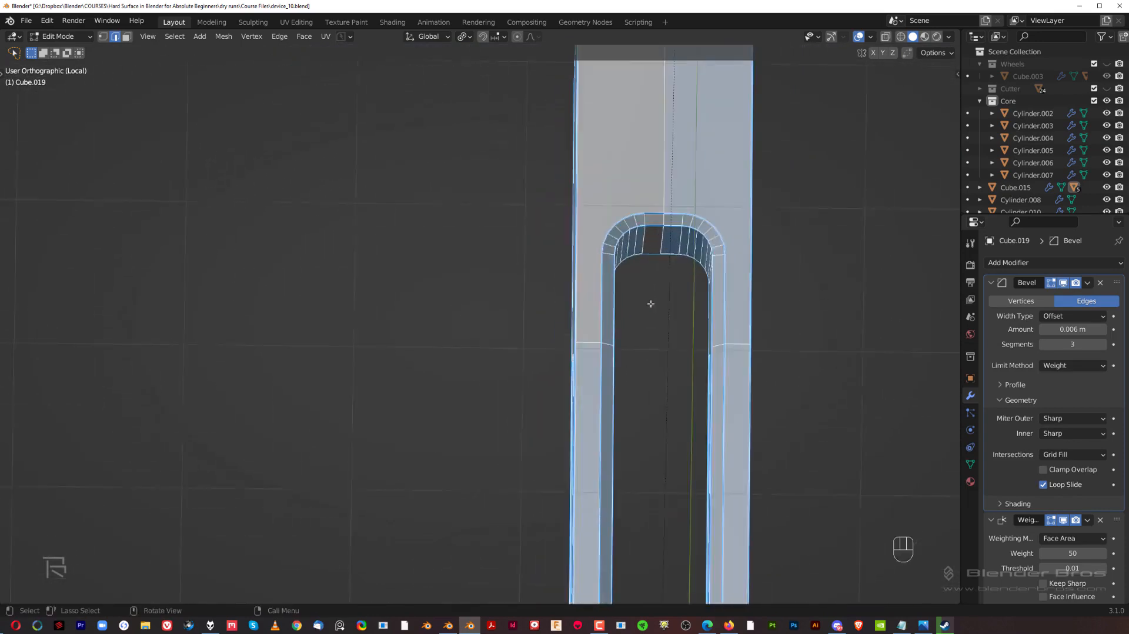
{"action": "scroll", "coordinate": [650, 302], "scroll_direction": "up", "scroll_amount": 1}
{"action": "middle_click_drag", "start_coordinate": [681, 252], "coordinate": [591, 235], "text": "shift"}
{"action": "key", "text": "alt+a"}
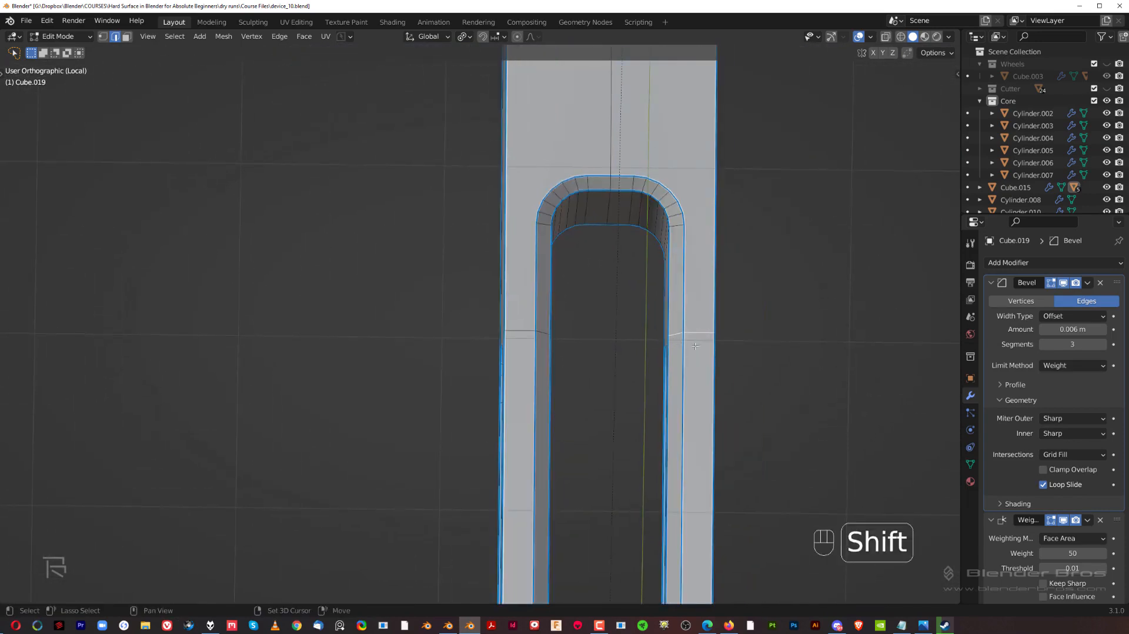
{"action": "key", "text": "ctrl+b"}
{"action": "right_click", "coordinate": [717, 331]}
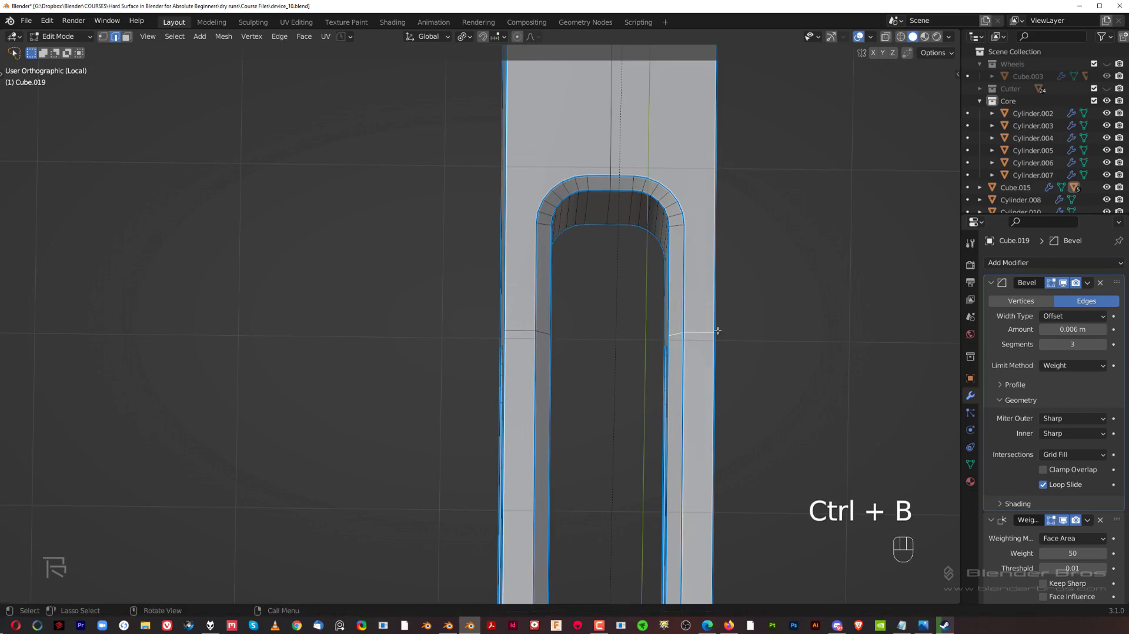
{"action": "key", "text": "ctrl+b"}
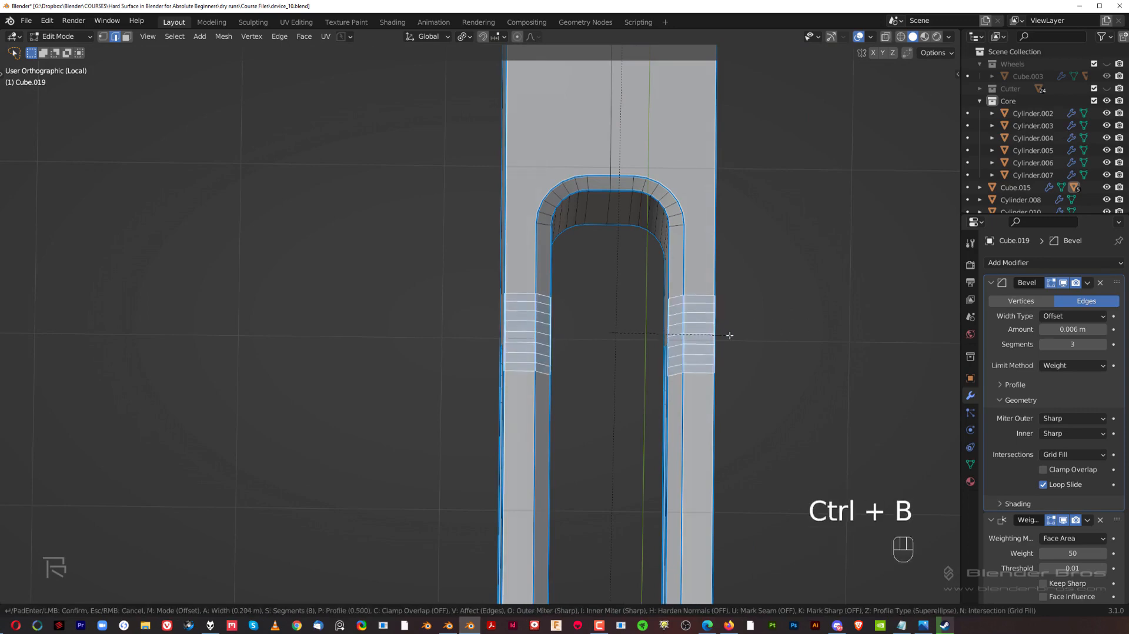
{"action": "left_click", "coordinate": [728, 335]}
Inspect the rounded bends of the forearm's slot frame in Object Mode and return to editing the mesh
{"action": "key", "text": "Tab"}
{"action": "scroll", "coordinate": [622, 353], "scroll_direction": "down", "scroll_amount": 5}
{"action": "mouse_move", "coordinate": [622, 353]}
{"action": "middle_mouse_down"}
{"action": "mouse_move", "coordinate": [489, 200]}
{"action": "mouse_move", "coordinate": [444, 283]}
{"action": "mouse_move", "coordinate": [407, 224]}
{"action": "mouse_move", "coordinate": [538, 125]}
{"action": "mouse_move", "coordinate": [581, 158]}
{"action": "mouse_move", "coordinate": [657, 136]}
{"action": "middle_mouse_up"}
{"action": "scroll", "coordinate": [658, 136], "scroll_direction": "up", "scroll_amount": 3}
{"action": "key", "text": "Tab"}
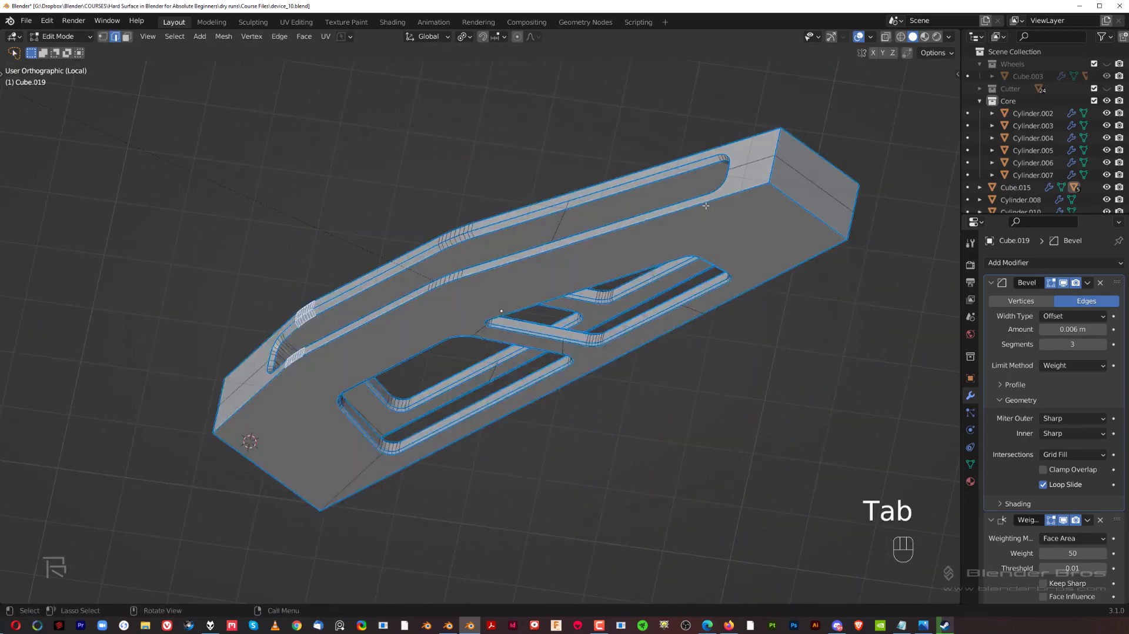
{"action": "middle_click_drag", "start_coordinate": [719, 209], "coordinate": [684, 305]}
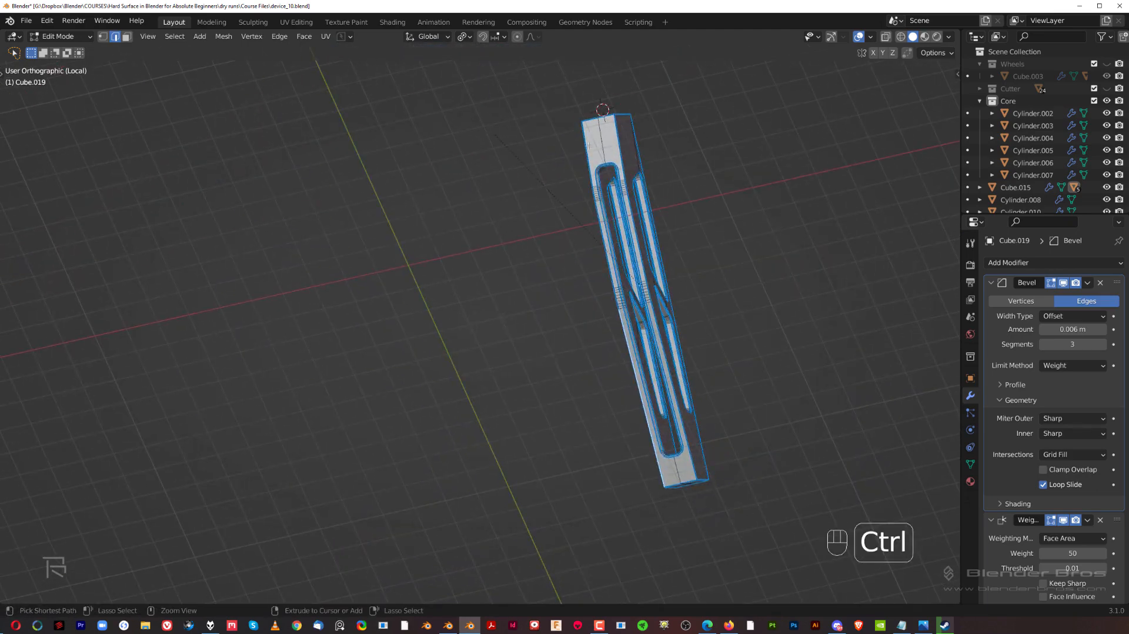
Bevel the long corner edges flanking the slot on the forearm's bent side by about 0.077 m with 1 segment
{"action": "left_click", "coordinate": [588, 145], "text": "ctrl"}
{"action": "left_click", "coordinate": [627, 174], "text": "shift"}
{"action": "left_click", "coordinate": [686, 458], "text": "ctrl"}
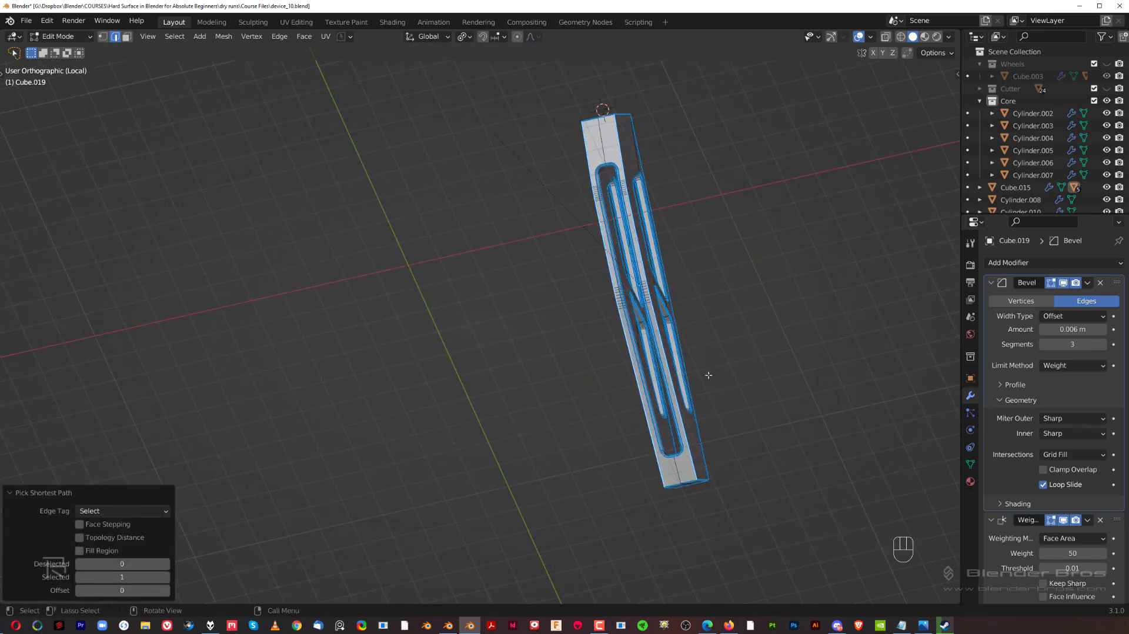
{"action": "middle_click_drag", "start_coordinate": [708, 374], "coordinate": [590, 358]}
{"action": "scroll", "coordinate": [585, 310], "scroll_direction": "up", "scroll_amount": 3}
{"action": "key", "text": "ctrl+b"}
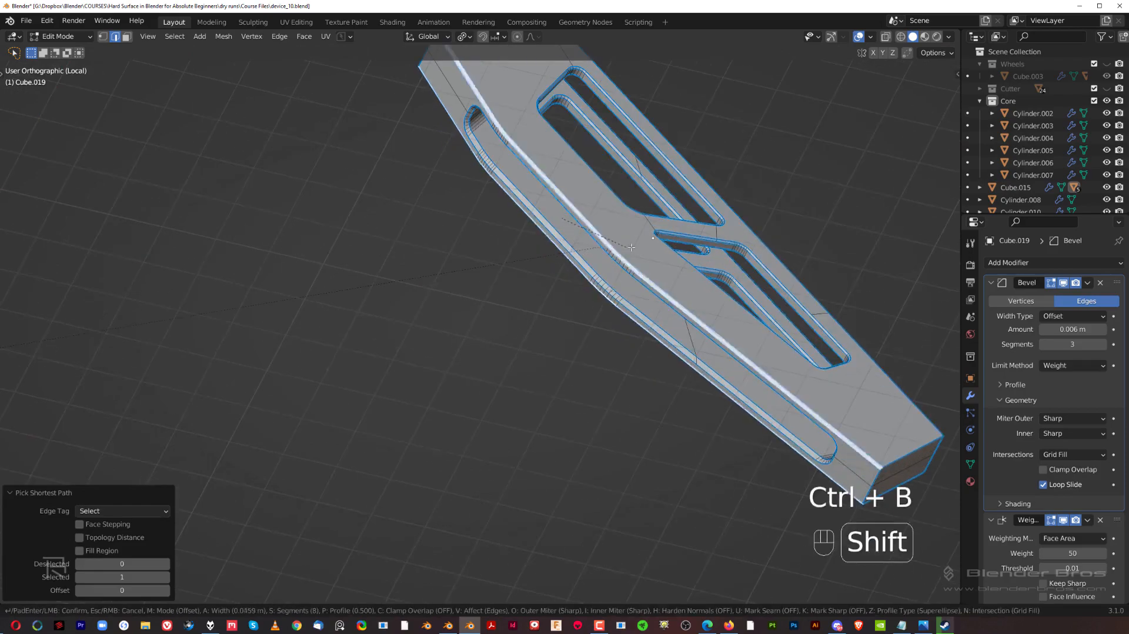
{"action": "right_click", "coordinate": [638, 242]}
{"action": "key", "text": "slash"}
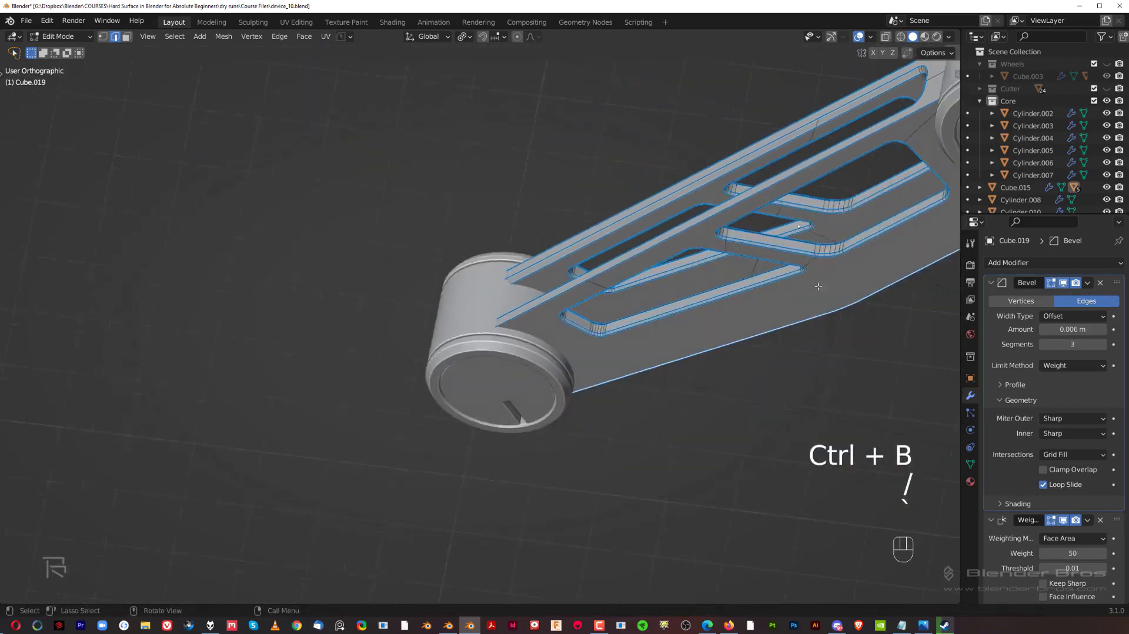
{"action": "scroll", "coordinate": [635, 320], "scroll_direction": "down", "scroll_amount": 3}
{"action": "middle_click_drag", "start_coordinate": [582, 347], "coordinate": [598, 222], "text": "shift"}
{"action": "scroll", "coordinate": [597, 221], "scroll_direction": "up", "scroll_amount": 1}
{"action": "key", "text": "ctrl+b"}
{"action": "scroll", "coordinate": [658, 250], "scroll_direction": "down", "scroll_amount": 2}
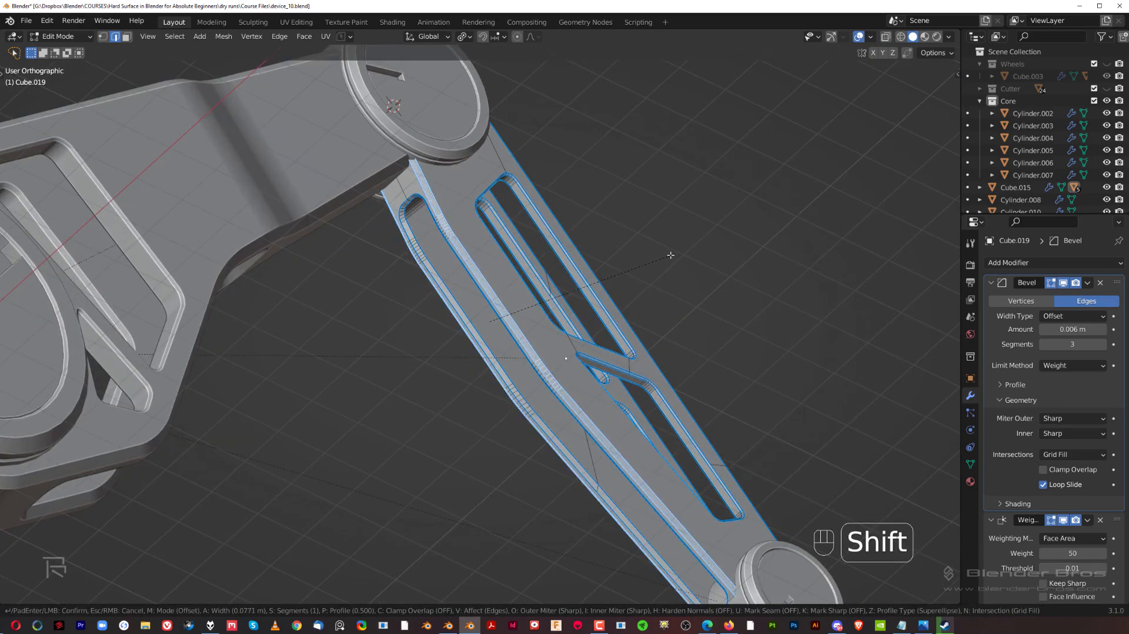
{"action": "left_click", "coordinate": [671, 255]}
Bevel the long corner edges flanking the slot on the forearm's straight side by 0.0609 m with 1 segment
{"action": "middle_click_drag", "start_coordinate": [660, 251], "coordinate": [599, 335]}
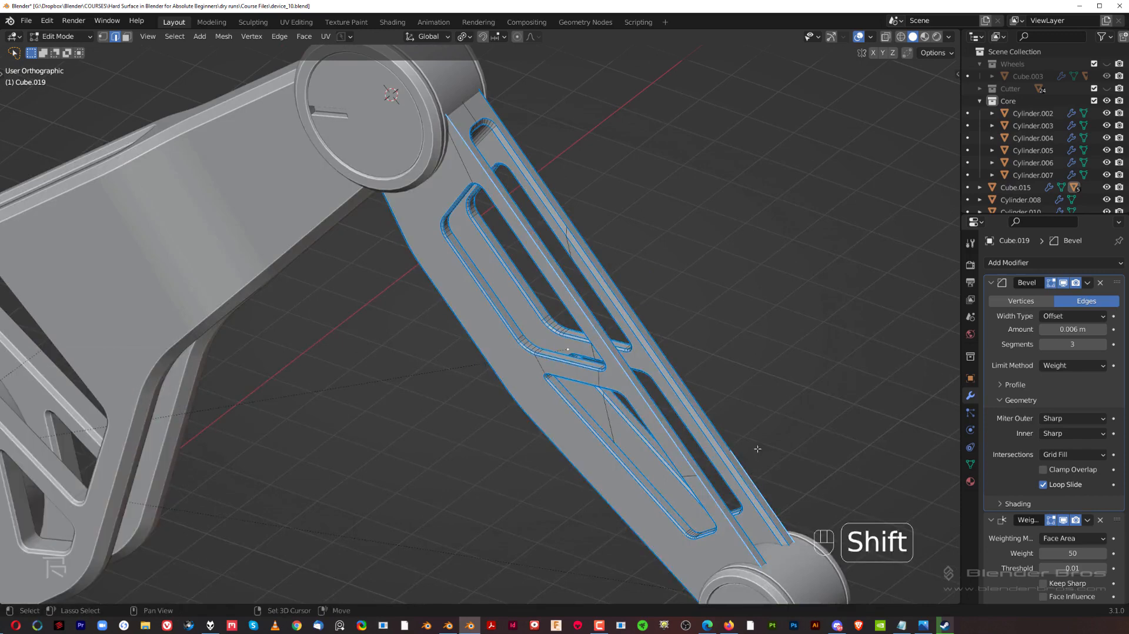
{"action": "key", "text": "ctrl+b"}
{"action": "left_click", "coordinate": [761, 247]}
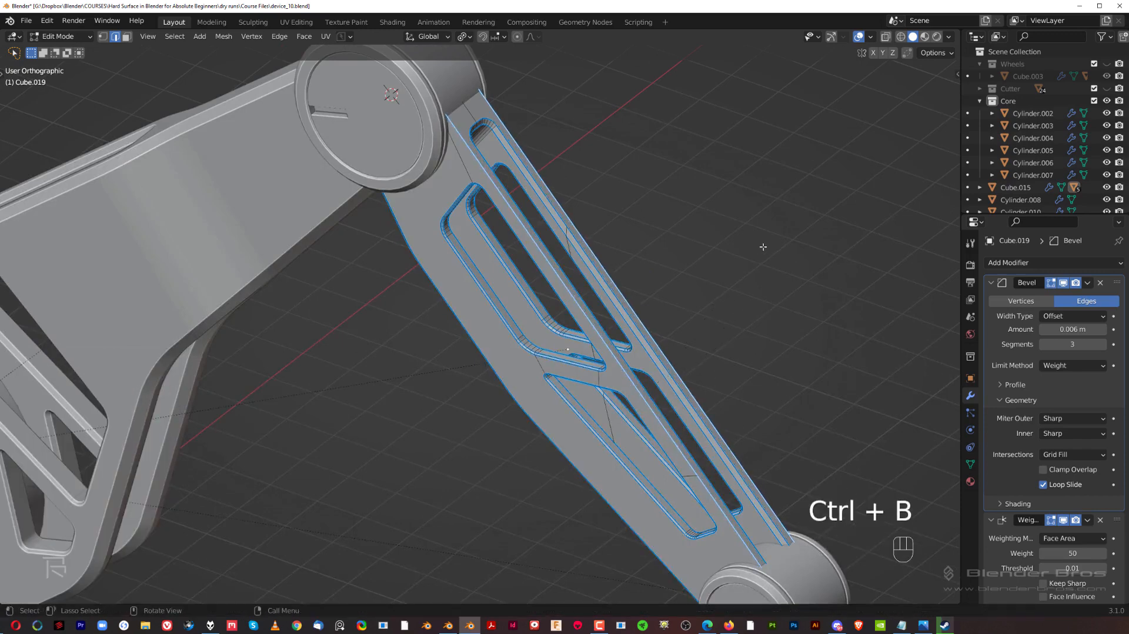
{"action": "key", "text": "KP_Divide"}
{"action": "key", "text": "ctrl+b"}
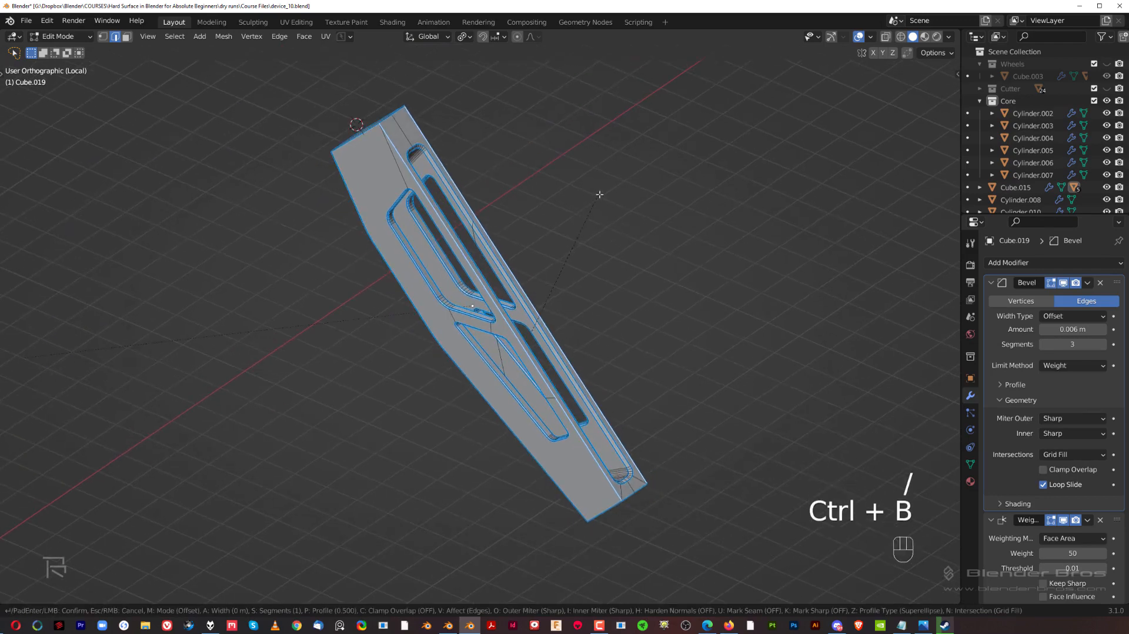
{"action": "left_click", "coordinate": [653, 199], "text": "shift"}
Merge the extra vertex into the first chamfer corner at the wrist end's straight side and give the short corner edge a bevel weight of 1.000
{"action": "scroll", "coordinate": [403, 198], "scroll_direction": "up", "scroll_amount": 3}
{"action": "scroll", "coordinate": [404, 199], "scroll_direction": "up", "scroll_amount": 4}
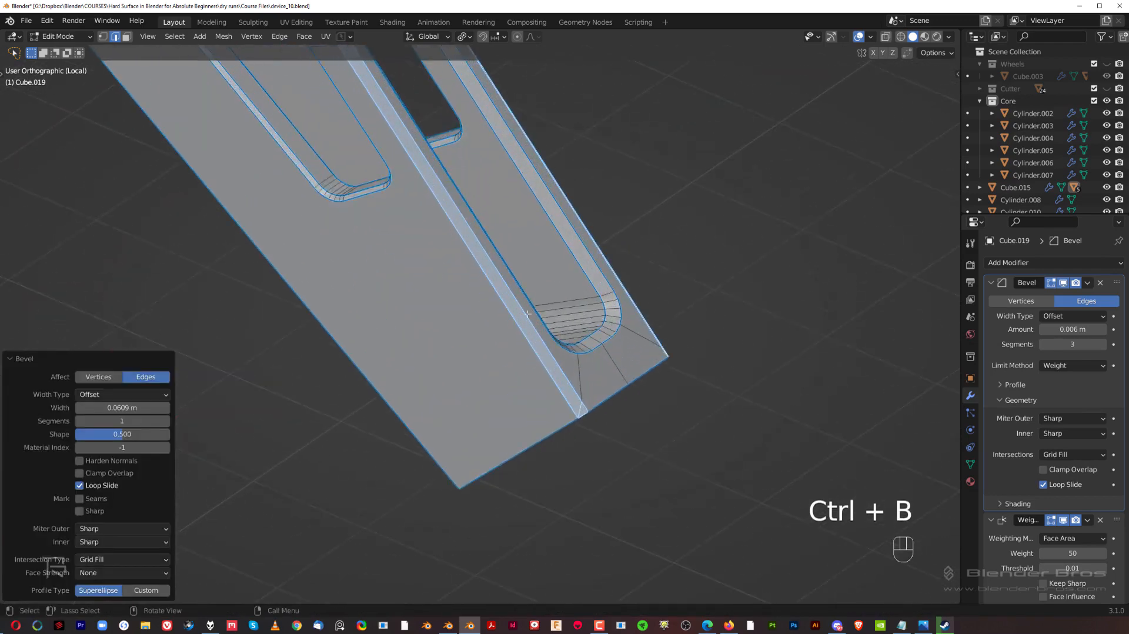
{"action": "key", "text": "Tab"}
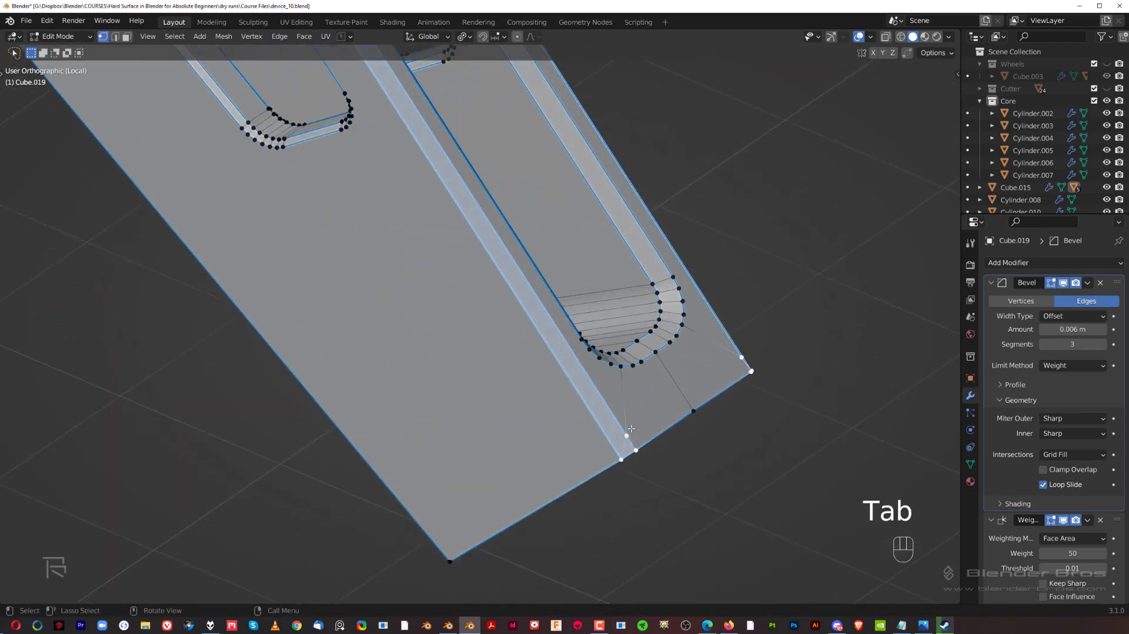
{"action": "key", "text": "1"}
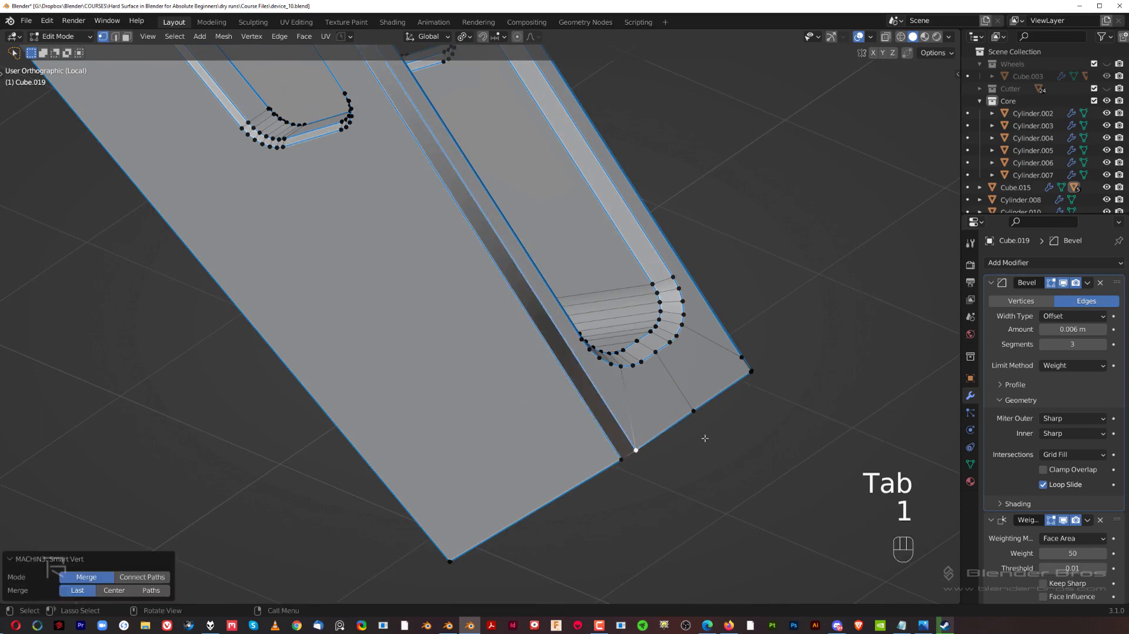
{"action": "middle_click_drag", "start_coordinate": [705, 438], "coordinate": [622, 355]}
{"action": "key", "text": "Tab"}
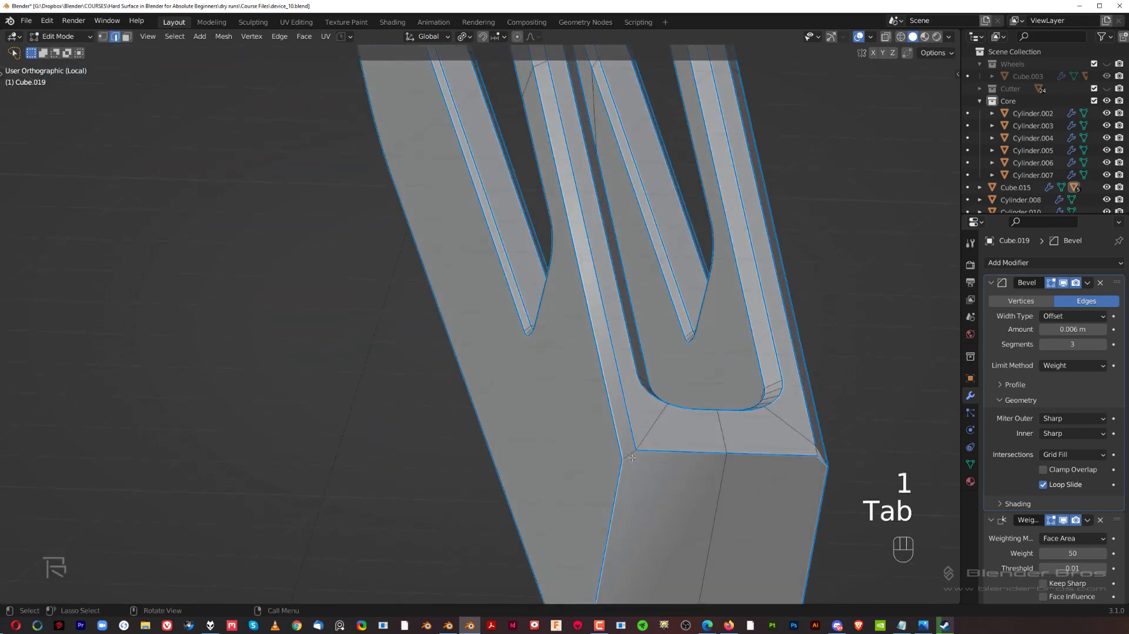
{"action": "right_click", "coordinate": [636, 453]}
{"action": "left_click", "coordinate": [603, 435]}
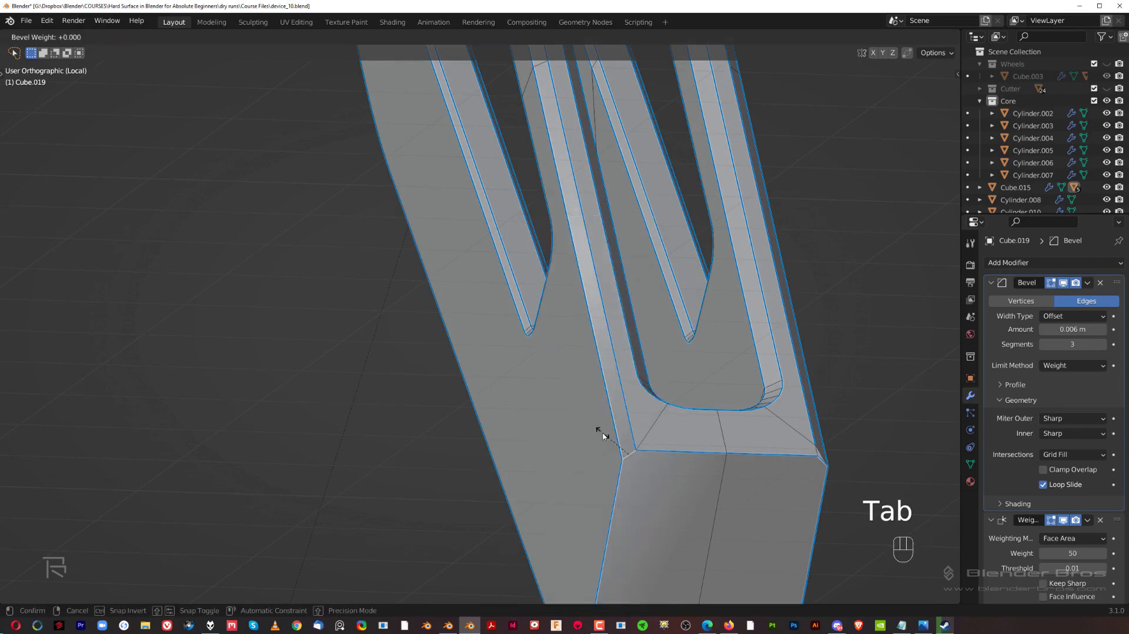
{"action": "left_click", "coordinate": [85, 87]}
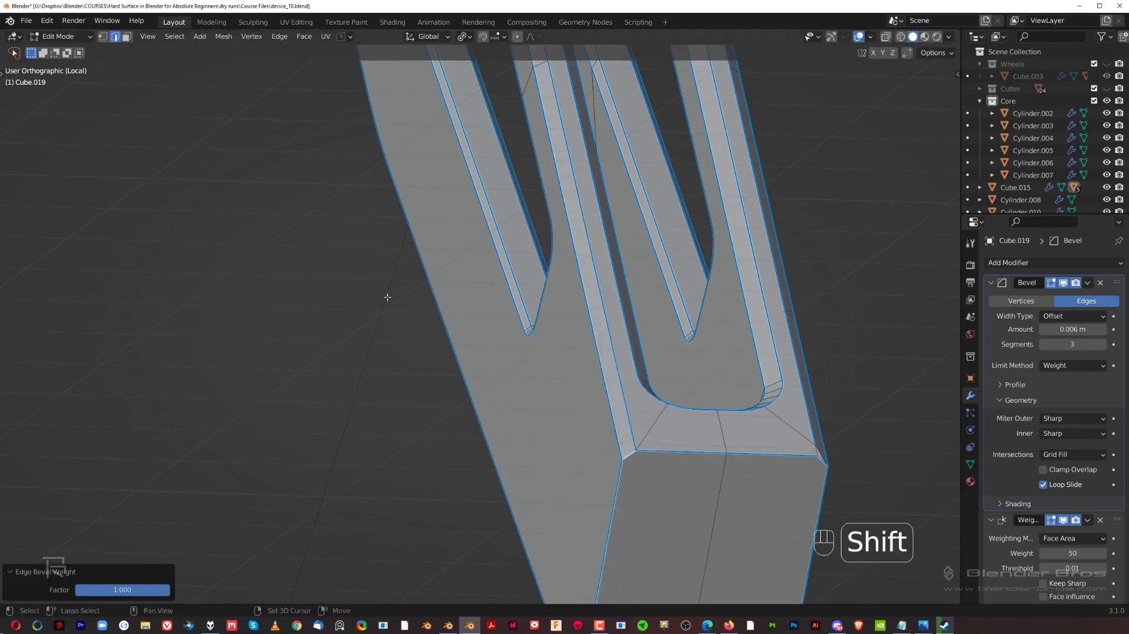
Merge the extra vertex at the opposite chamfer corner of the wrist end and apply bevel weight to its short edge
{"action": "middle_click_drag", "start_coordinate": [388, 297], "coordinate": [511, 273]}
{"action": "key", "text": "Tab"}
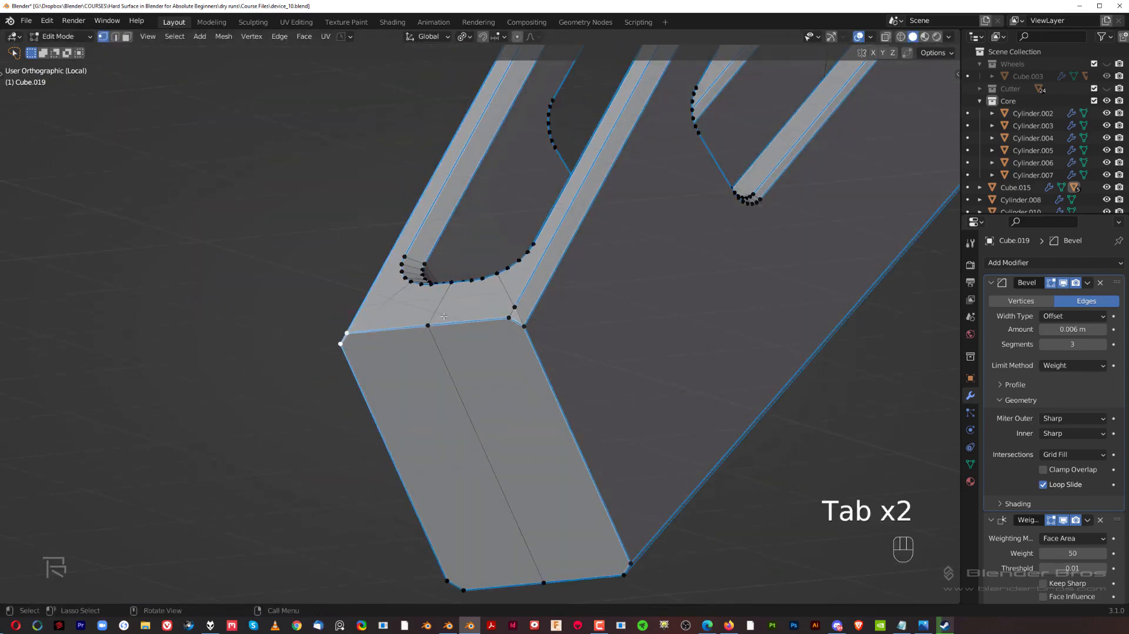
{"action": "key", "text": "1"}
{"action": "key", "text": "Tab"}
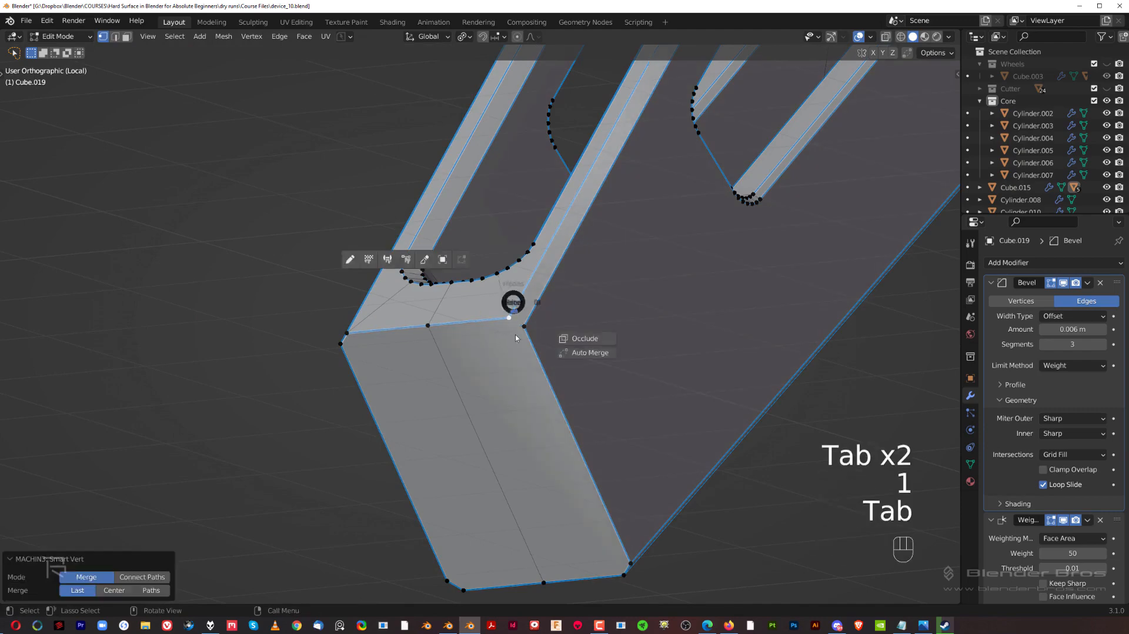
{"action": "right_click", "coordinate": [517, 323]}
{"action": "left_click", "coordinate": [516, 321]}
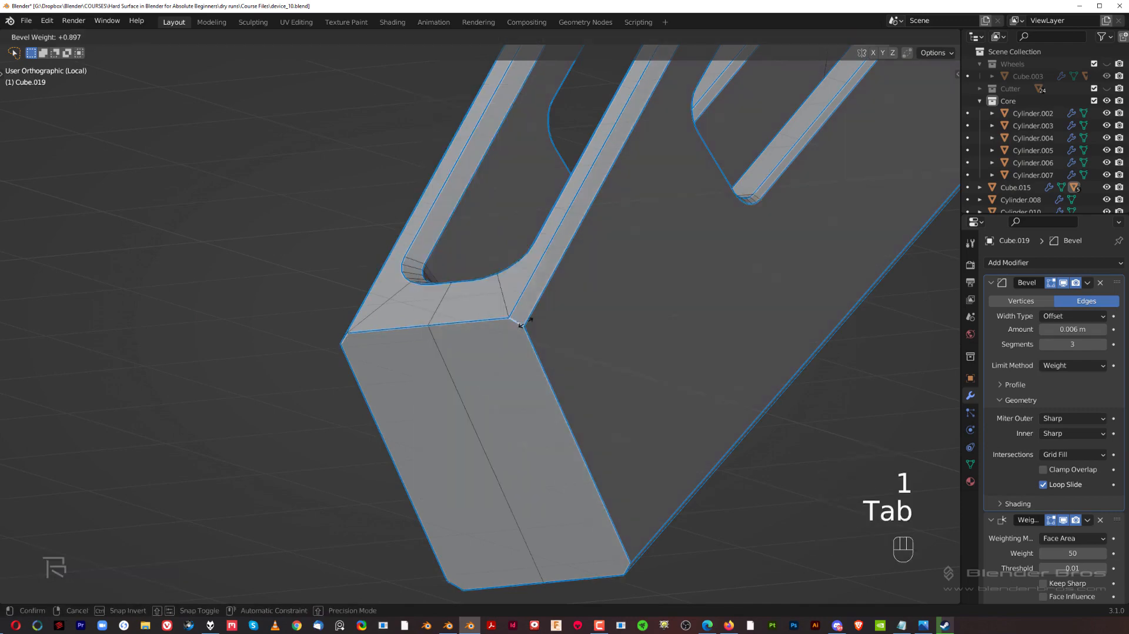
{"action": "left_click", "coordinate": [354, 284]}
Dissolve the short diagonal edges crossing the long chamfers at the forearm's elbow end
{"action": "key", "text": "Tab"}
{"action": "scroll", "coordinate": [480, 327], "scroll_direction": "down", "scroll_amount": 4}
{"action": "key", "text": "Tab"}
{"action": "scroll", "coordinate": [549, 123], "scroll_direction": "down", "scroll_amount": 3}
{"action": "middle_click_drag", "start_coordinate": [558, 69], "coordinate": [508, 416], "text": "shift"}
{"action": "scroll", "coordinate": [492, 156], "scroll_direction": "up", "scroll_amount": 1}
{"action": "scroll", "coordinate": [373, 256], "scroll_direction": "up", "scroll_amount": 3}
{"action": "key", "text": "Tab"}
{"action": "scroll", "coordinate": [352, 326], "scroll_direction": "up", "scroll_amount": 1}
{"action": "scroll", "coordinate": [393, 267], "scroll_direction": "up", "scroll_amount": 2}
{"action": "scroll", "coordinate": [382, 290], "scroll_direction": "up", "scroll_amount": 1}
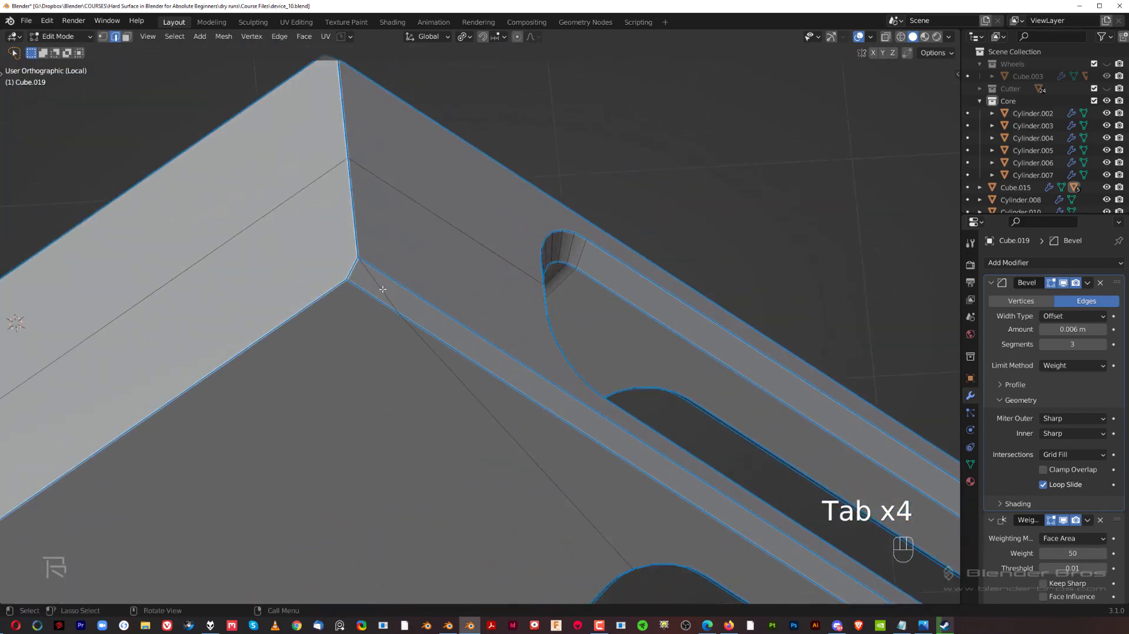
{"action": "middle_click_drag", "start_coordinate": [445, 180], "coordinate": [321, 495]}
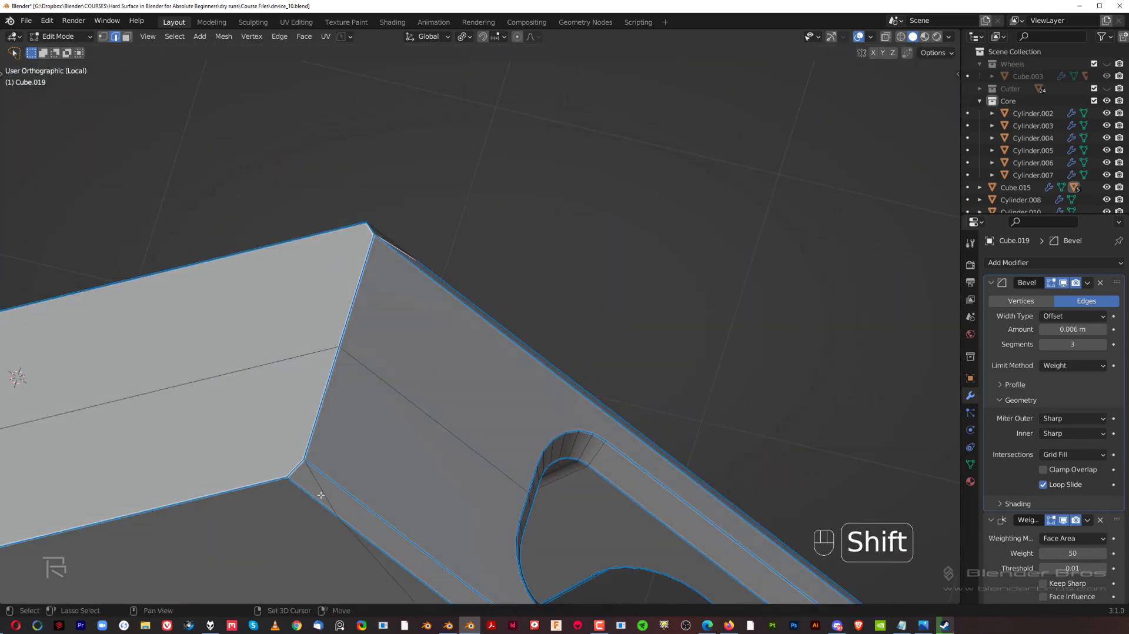
{"action": "key", "text": "x"}
{"action": "left_click", "coordinate": [429, 381]}
{"action": "middle_click_drag", "start_coordinate": [429, 381], "coordinate": [403, 297]}
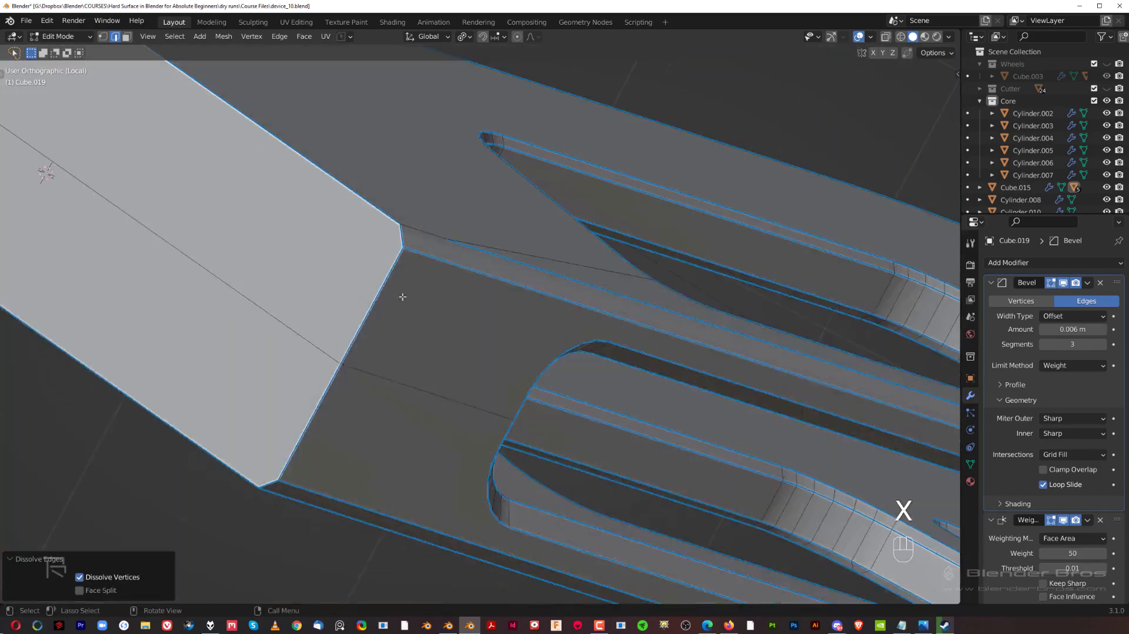
Set the bevel weight to 1.000 on the short chamfer border edge beside the elbow end's corner
{"action": "left_click", "coordinate": [410, 228]}
{"action": "right_click", "coordinate": [410, 228]}
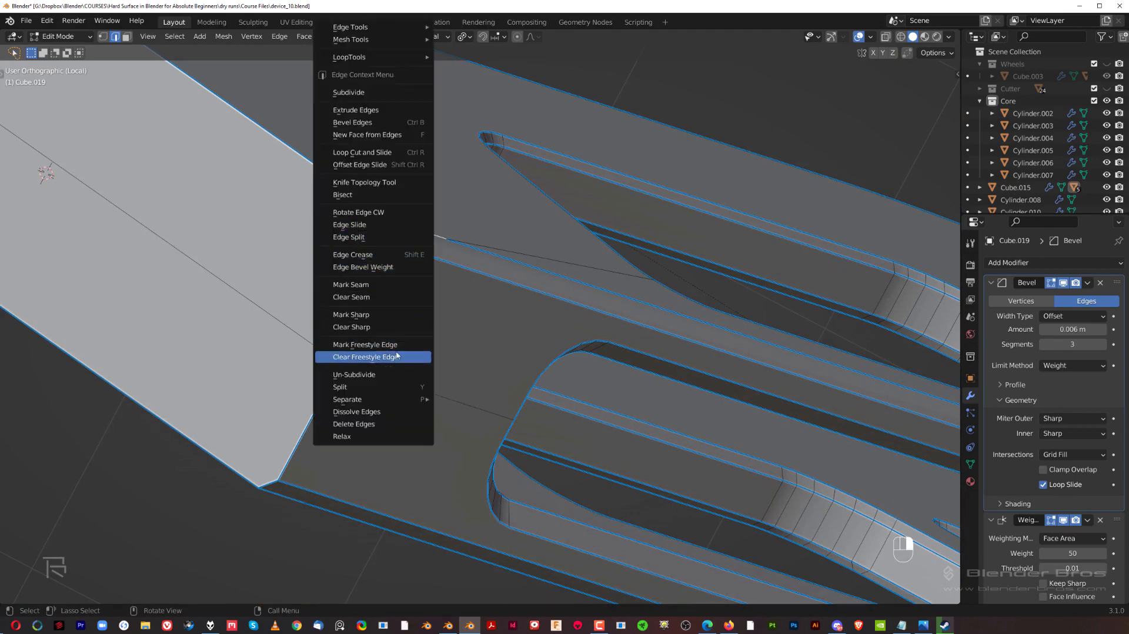
{"action": "left_click", "coordinate": [390, 269]}
{"action": "left_click", "coordinate": [647, 354]}
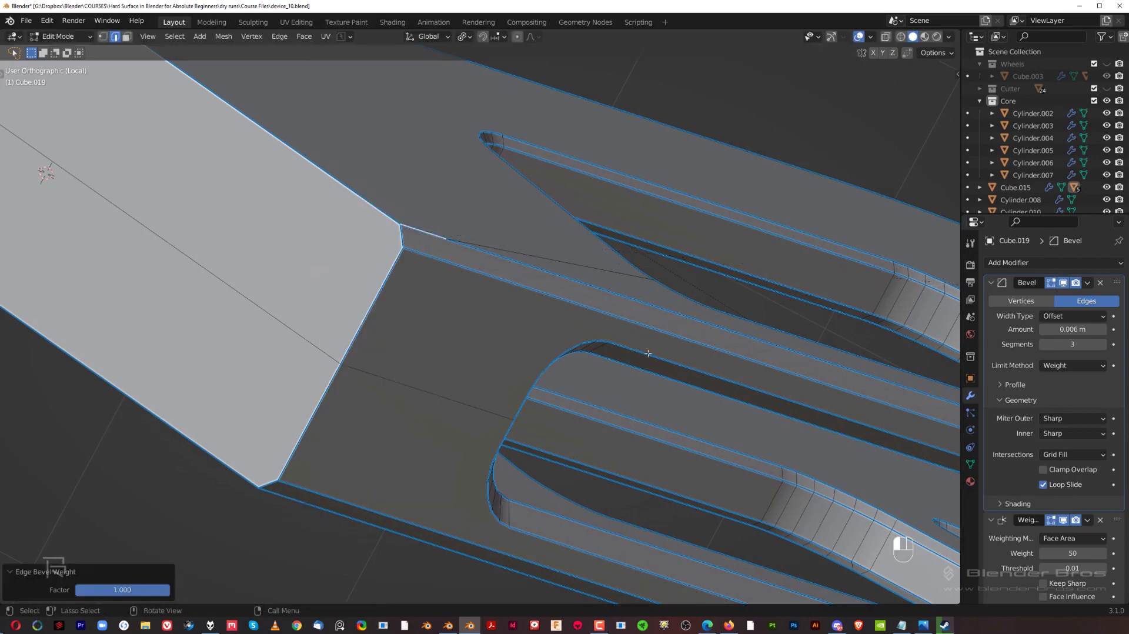
Return to Object Mode, show the whole model again, and save it incrementally as device_11
{"action": "key", "text": "Tab"}
{"action": "scroll", "coordinate": [400, 284], "scroll_direction": "down", "scroll_amount": 7}
{"action": "key", "text": "slash"}
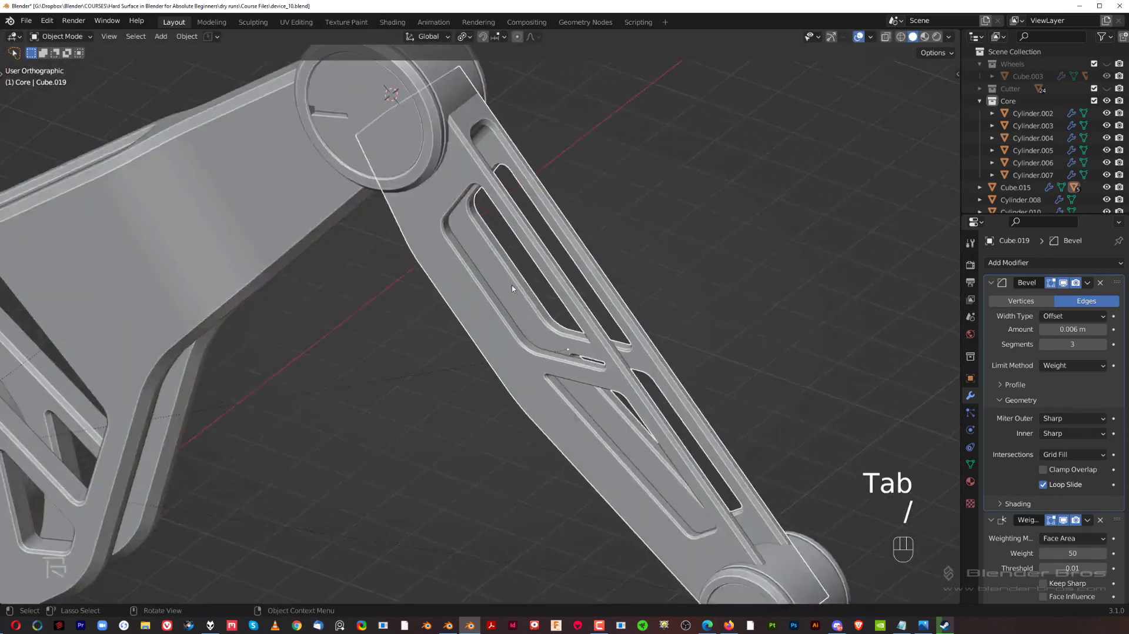
{"action": "left_click", "coordinate": [215, 37]}
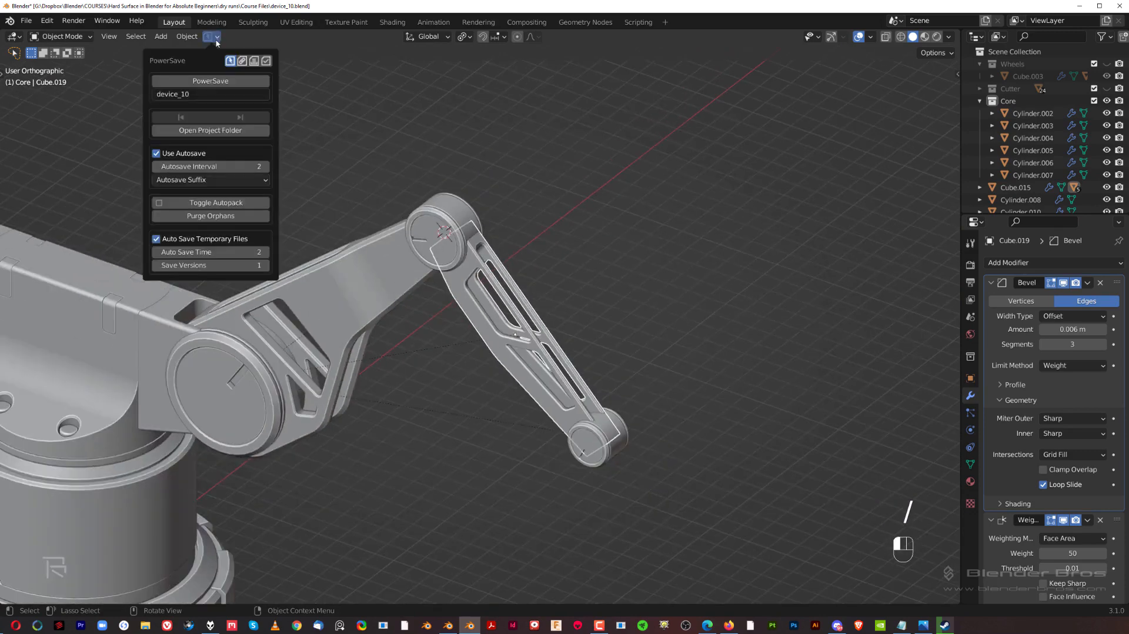
{"action": "left_click", "coordinate": [207, 82]}
Examine the whole robotic arm's silhouette and proportions from the right side and from a slight angle
{"action": "key", "text": "KP_3"}
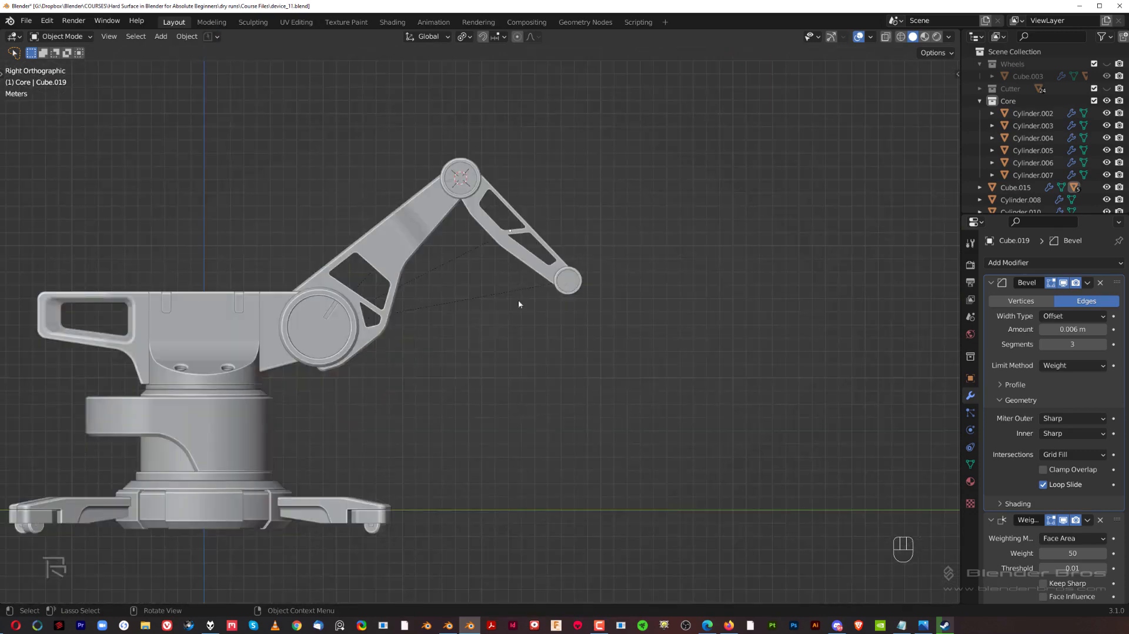
{"action": "middle_click_drag", "start_coordinate": [443, 292], "coordinate": [514, 312], "text": "shift"}
{"action": "scroll", "coordinate": [464, 311], "scroll_direction": "up", "scroll_amount": 3}
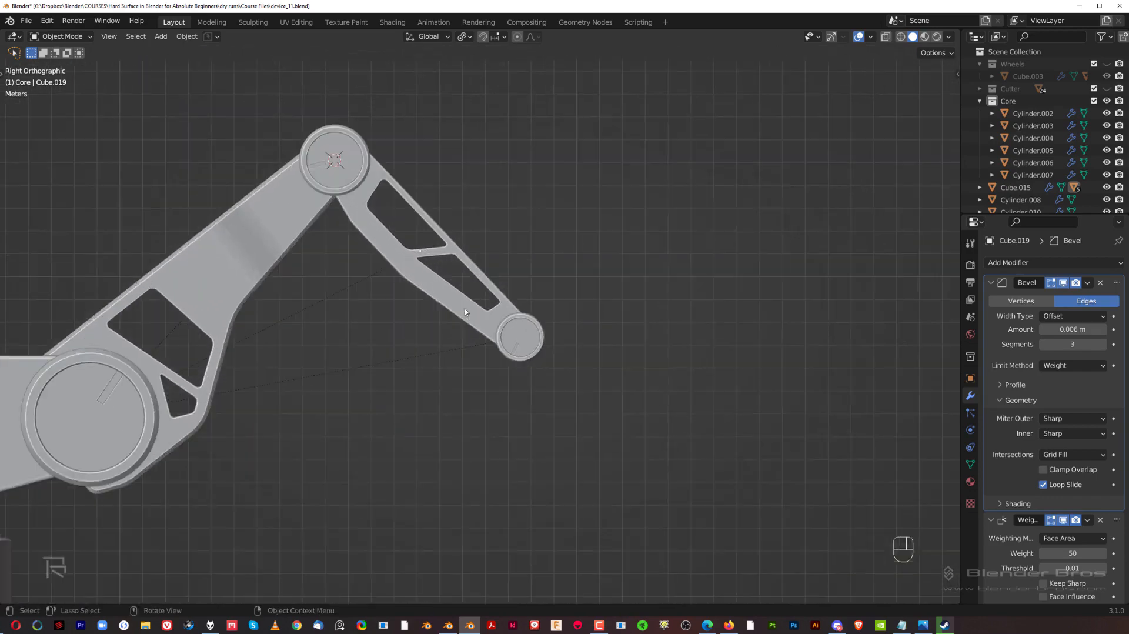
{"action": "scroll", "coordinate": [478, 302], "scroll_direction": "down", "scroll_amount": 3}
{"action": "middle_click_drag", "start_coordinate": [435, 294], "coordinate": [603, 319], "text": "shift"}
{"action": "middle_click_drag", "start_coordinate": [402, 420], "coordinate": [500, 341], "text": "shift"}
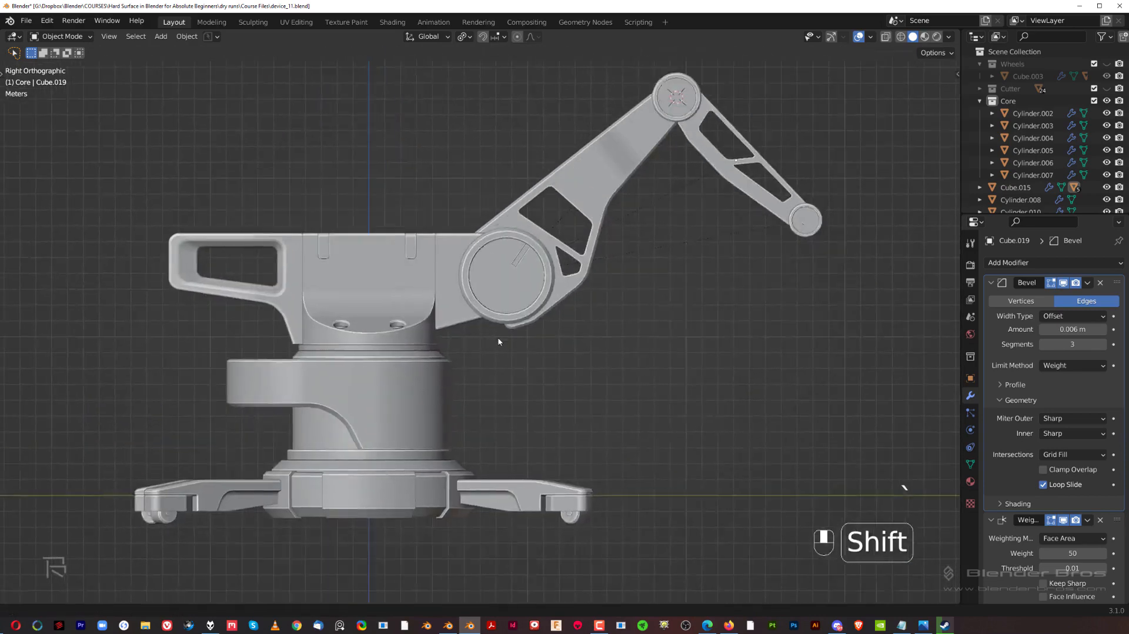
{"action": "scroll", "coordinate": [499, 340], "scroll_direction": "down", "scroll_amount": 1}
{"action": "mouse_move", "coordinate": [560, 289]}
{"action": "middle_mouse_down", "text": "shift"}
{"action": "mouse_move", "coordinate": [572, 279]}
{"action": "mouse_move", "coordinate": [567, 298]}
{"action": "middle_mouse_up", "text": "shift"}
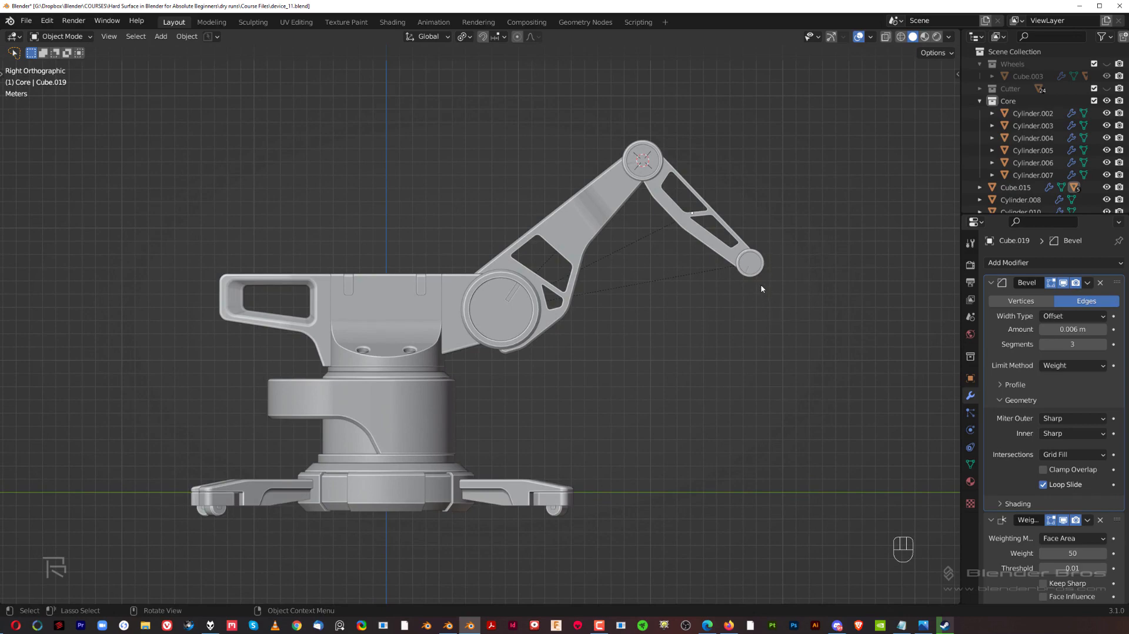
{"action": "scroll", "coordinate": [485, 280], "scroll_direction": "down", "scroll_amount": 4, "text": "shift"}
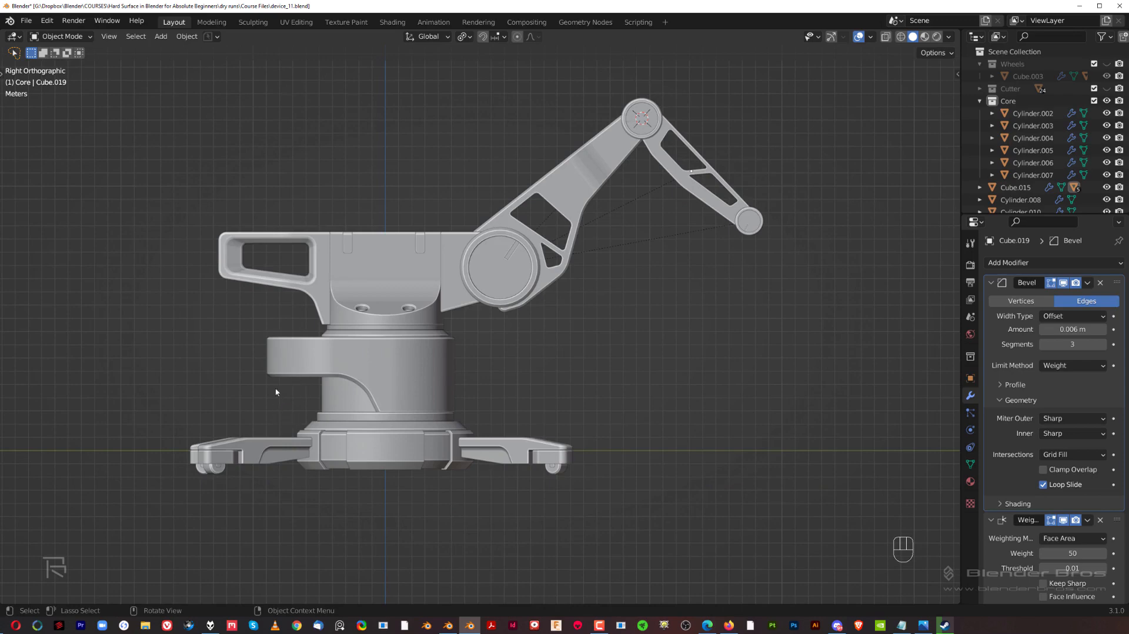
{"action": "middle_click_drag", "start_coordinate": [318, 416], "coordinate": [330, 415], "text": "shift"}
{"action": "middle_click_drag", "start_coordinate": [464, 317], "coordinate": [504, 303]}
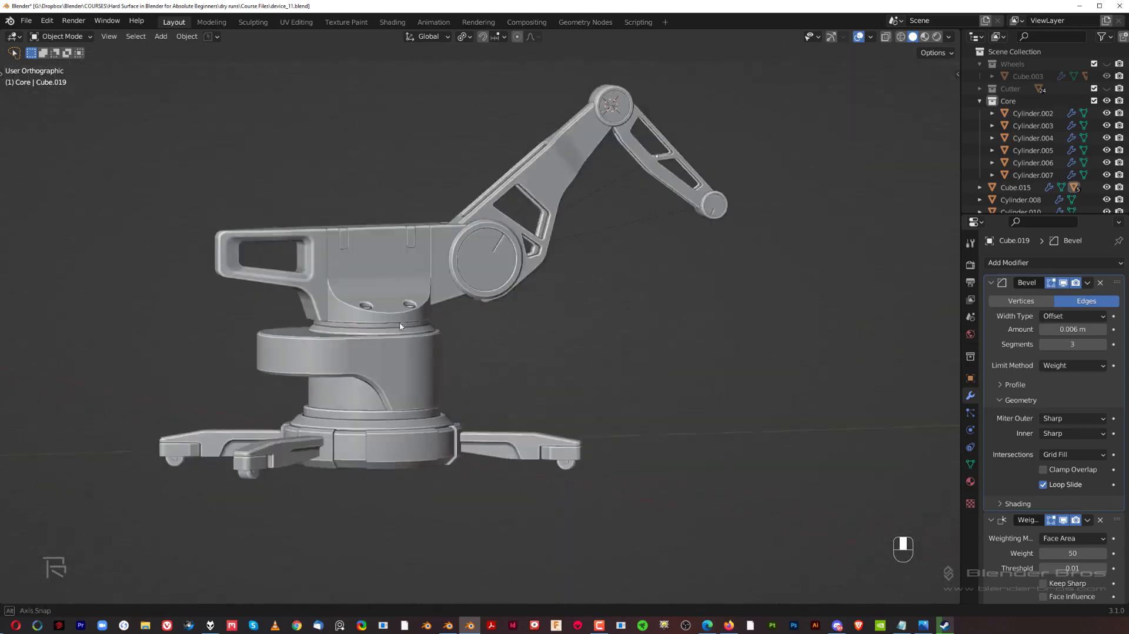
{"action": "key", "text": "grave"}
{"action": "scroll", "coordinate": [546, 295], "scroll_direction": "up", "scroll_amount": 2}
{"action": "middle_click_drag", "start_coordinate": [515, 253], "coordinate": [482, 257], "text": "shift"}
{"action": "scroll", "coordinate": [500, 293], "scroll_direction": "down", "scroll_amount": 2}
{"action": "key", "text": "grave"}
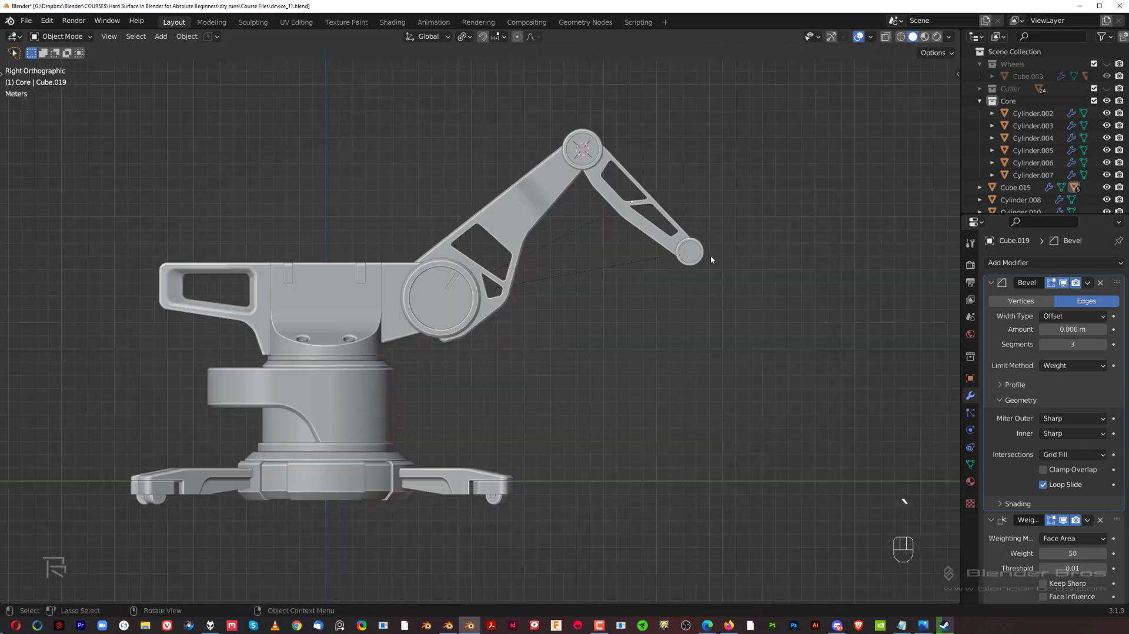